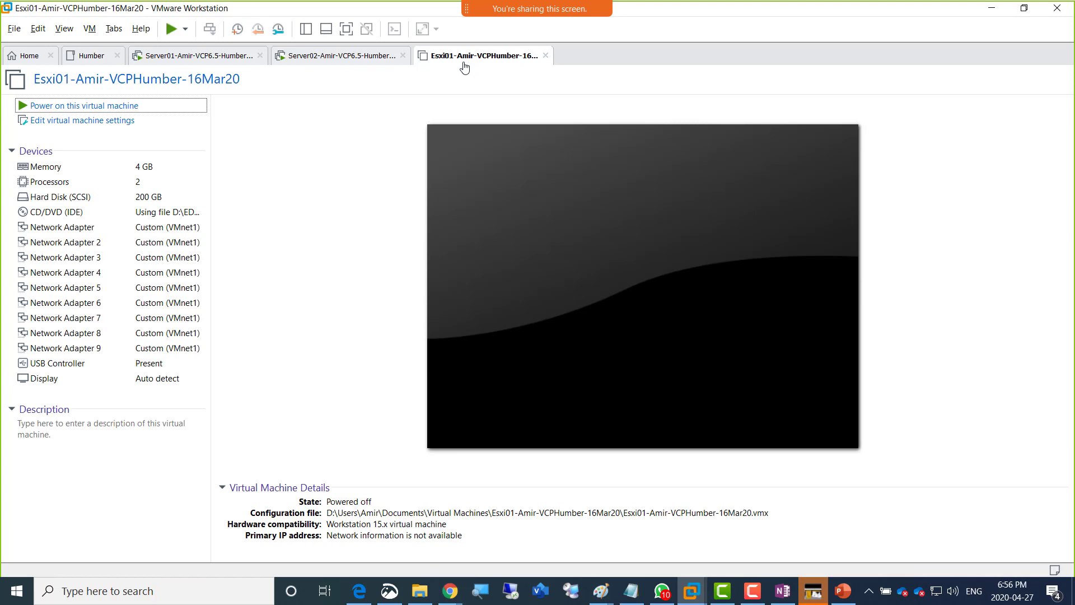
- Raise Esxi01's memory from 4 GB to 6208 MB (6.1 GB)
{"action": "left_click", "coordinate": [306, 29]}
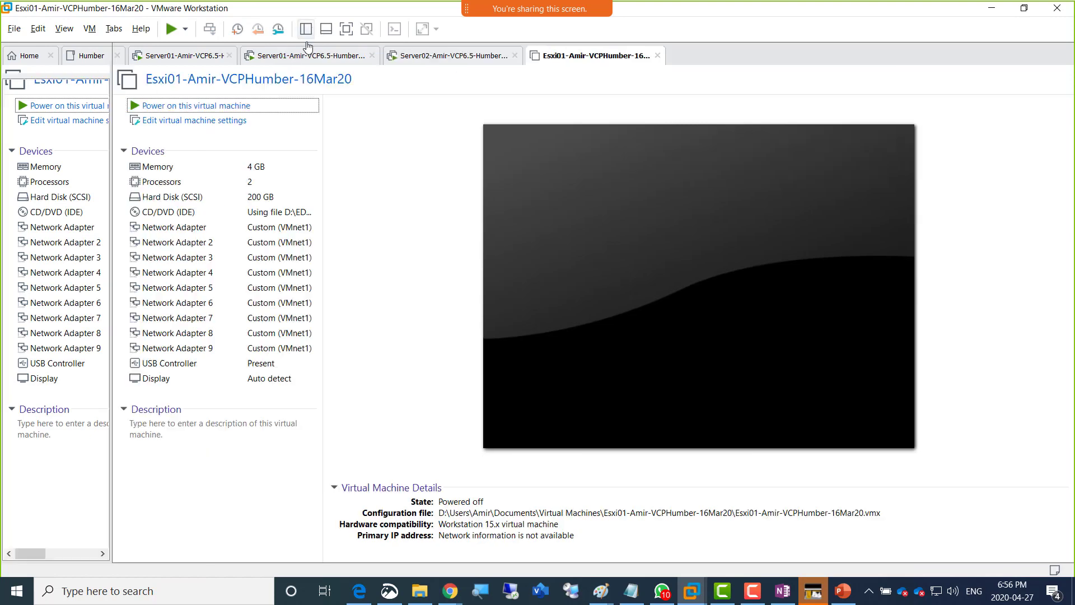
{"action": "left_click", "coordinate": [239, 168]}
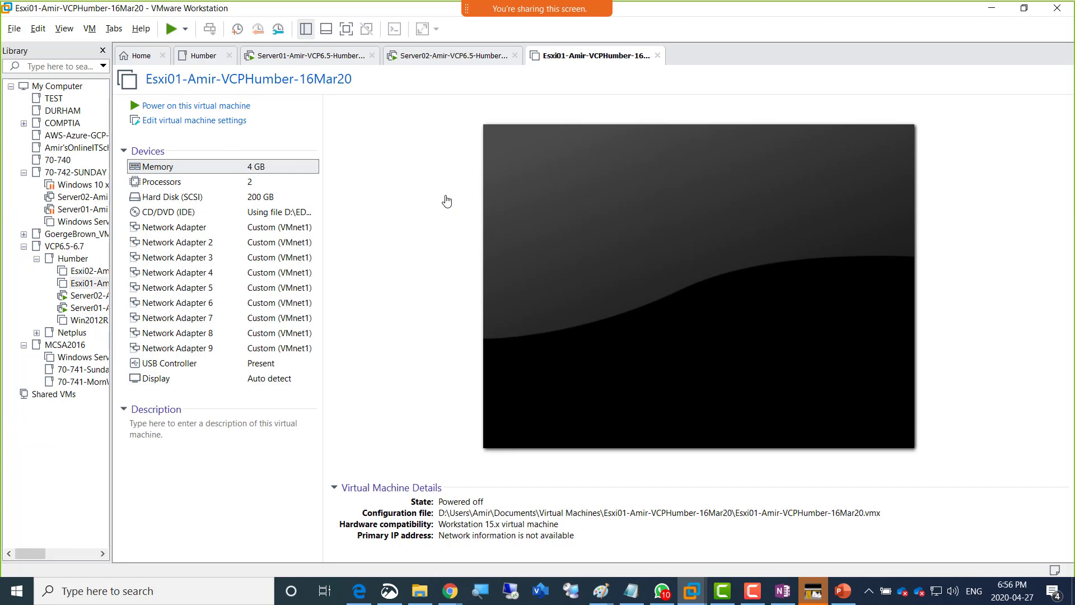
{"action": "double_click", "coordinate": [213, 175]}
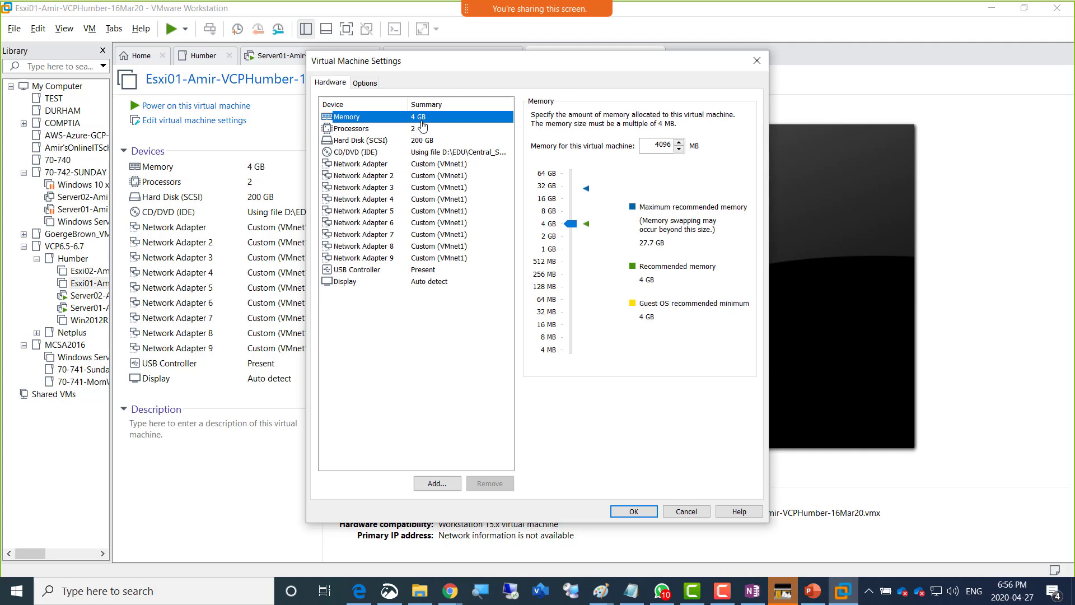
{"action": "left_click", "coordinate": [655, 146]}
{"action": "left_click_drag", "start_coordinate": [571, 225], "coordinate": [569, 222]}
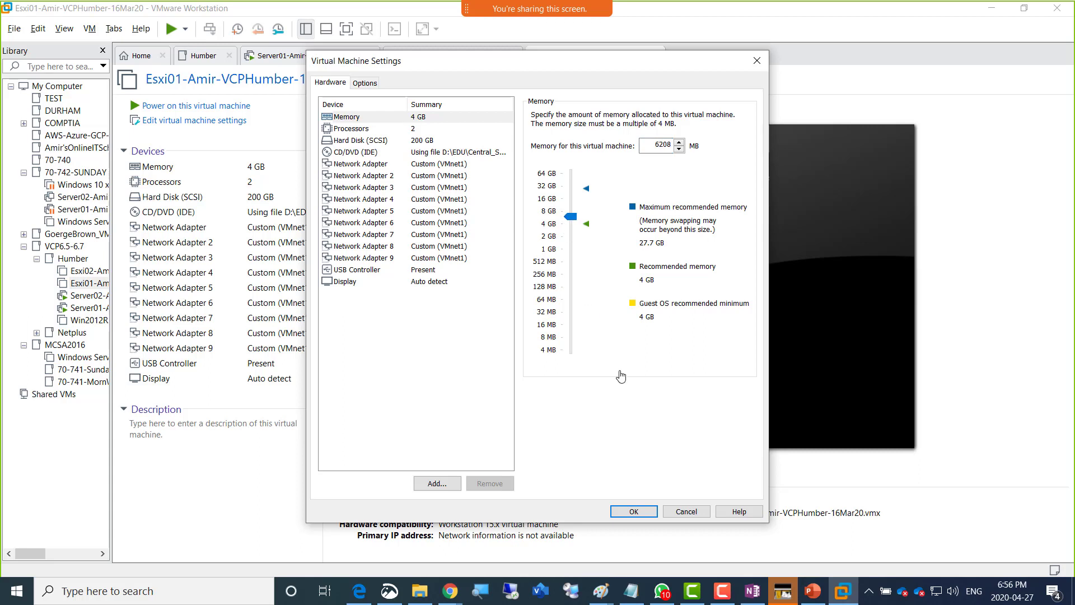
{"action": "left_click", "coordinate": [633, 513]}
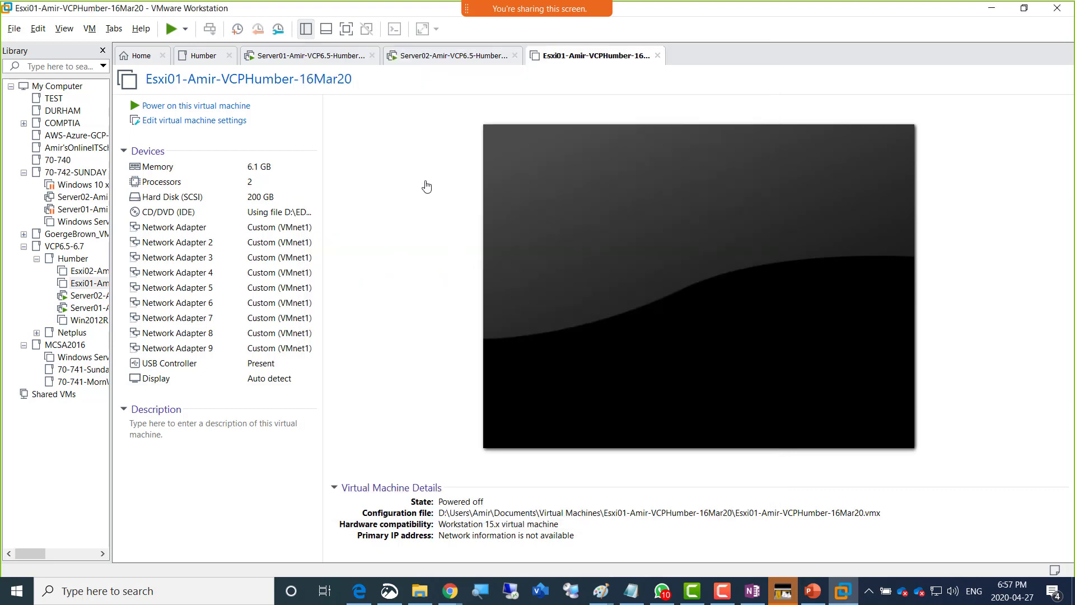
- Raise Esxi02's memory to 6208 MB, then return to the Esxi01 VM
{"action": "left_click", "coordinate": [81, 273]}
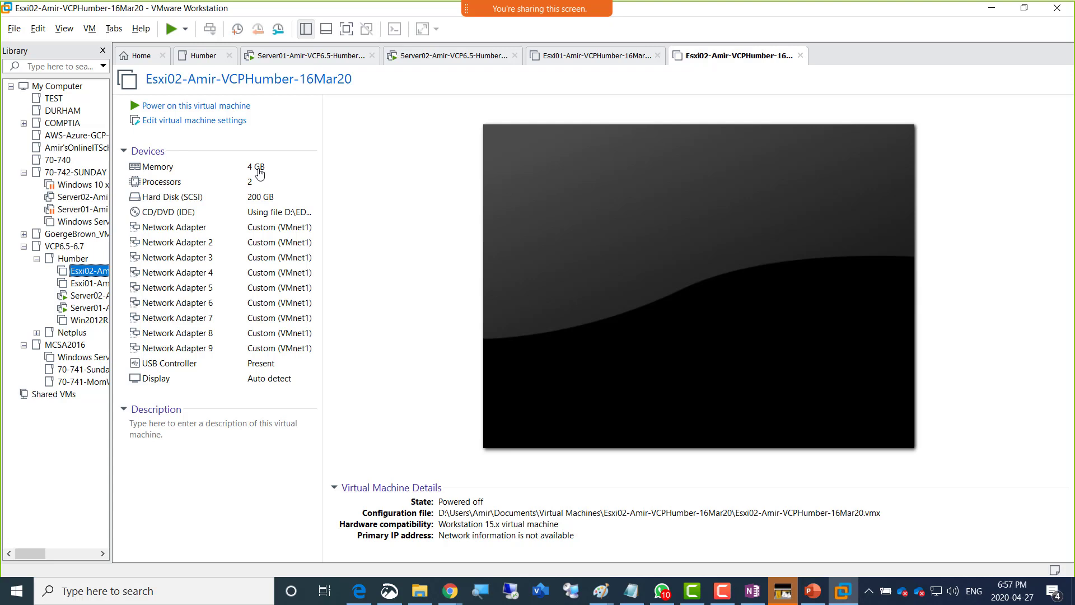
{"action": "left_click", "coordinate": [250, 168]}
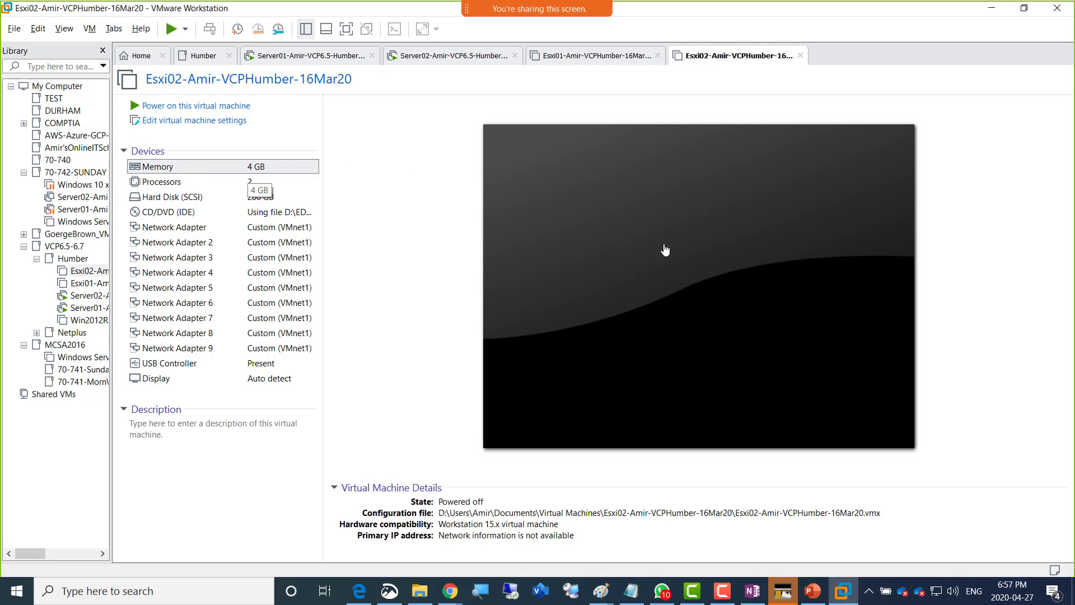
{"action": "double_click", "coordinate": [244, 168]}
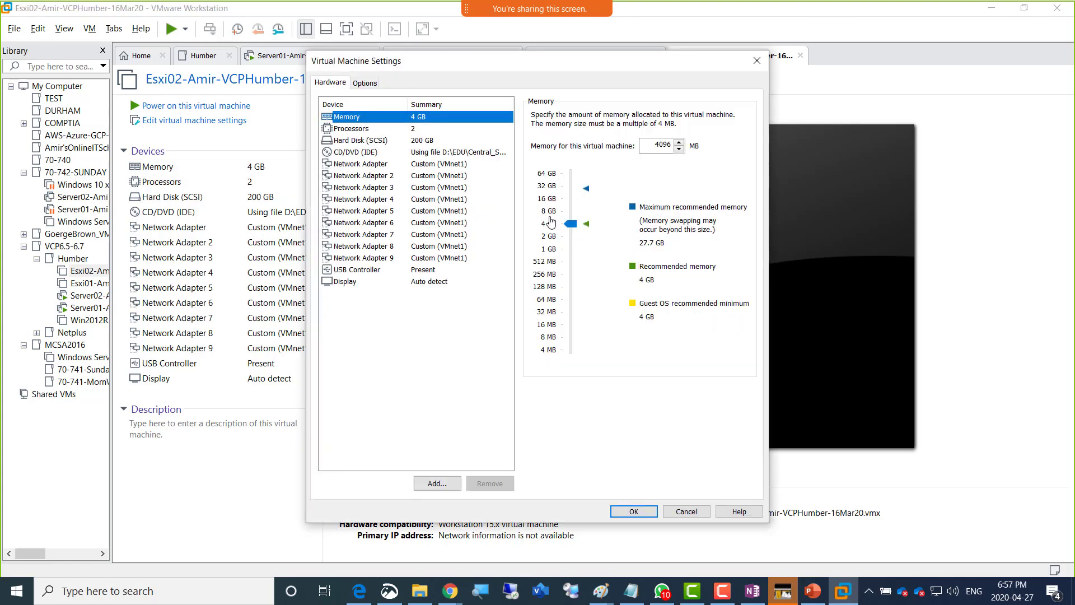
{"action": "left_click_drag", "start_coordinate": [570, 228], "coordinate": [570, 222]}
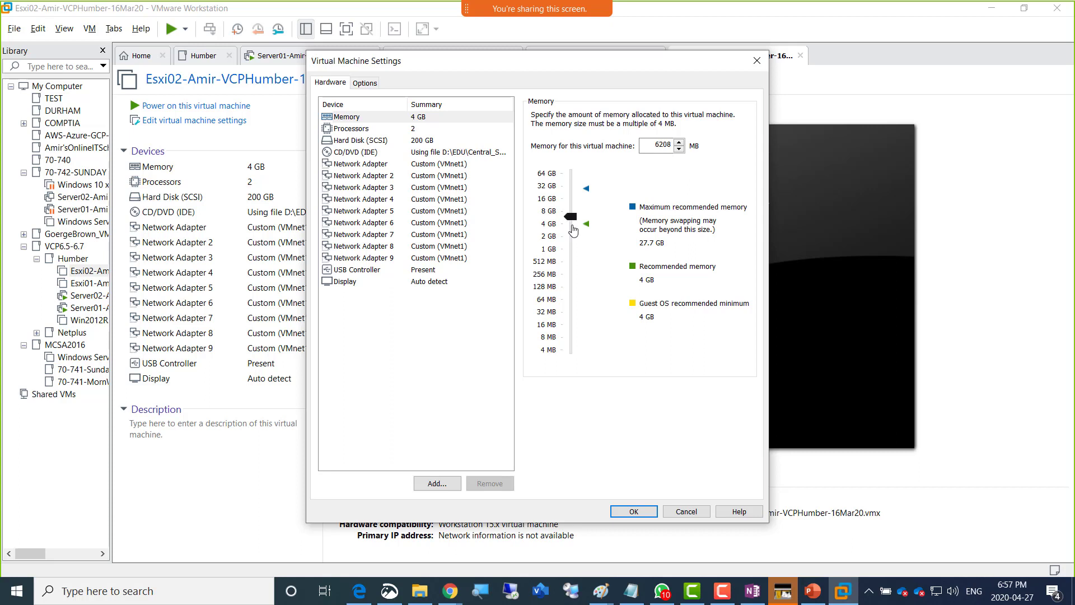
{"action": "left_click", "coordinate": [633, 512]}
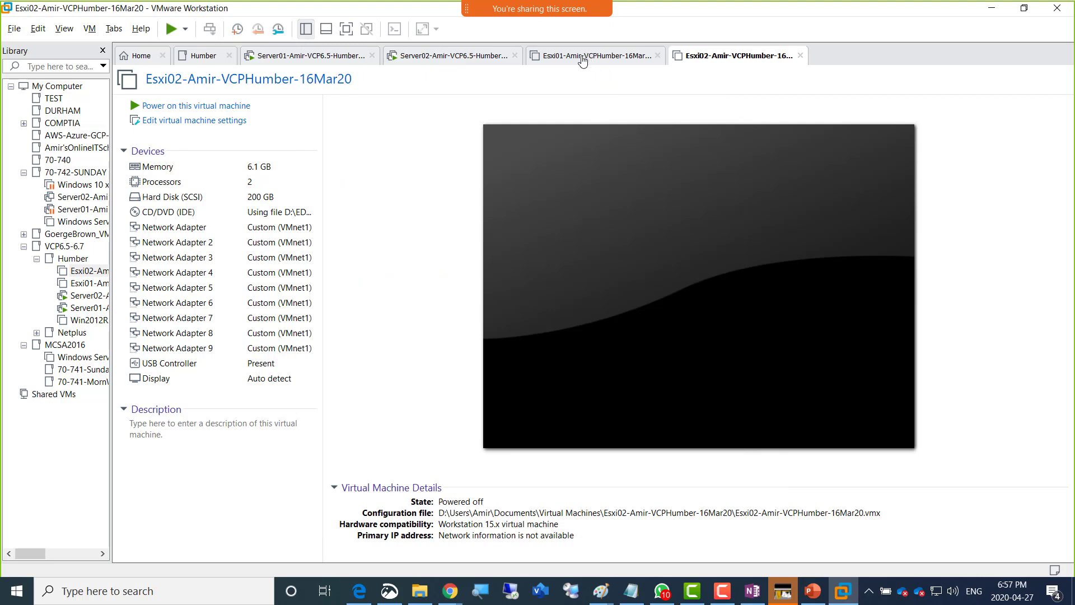
{"action": "left_click", "coordinate": [585, 58]}
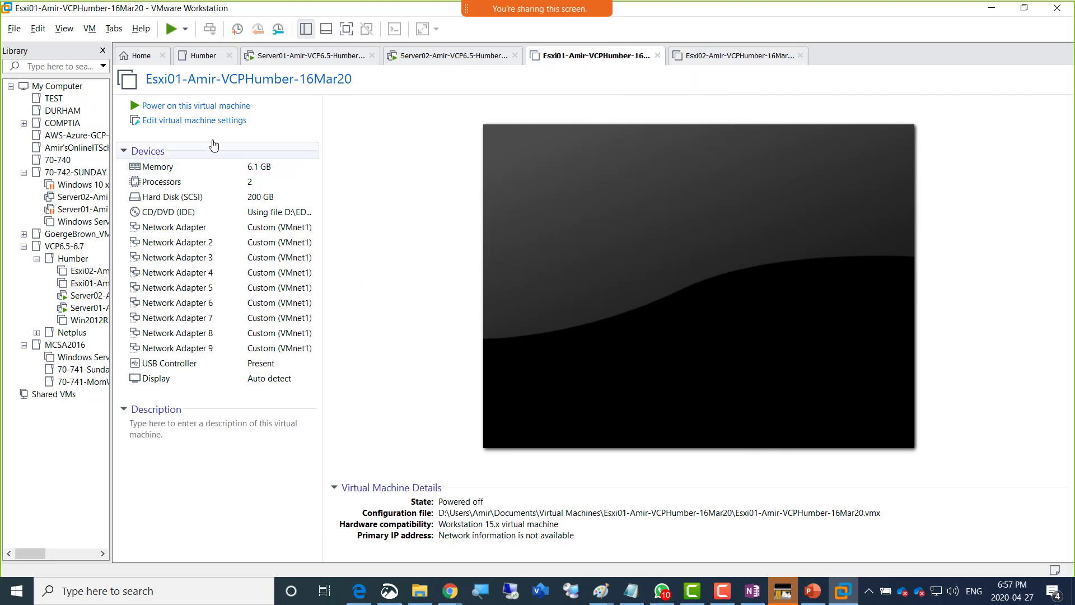
- Add a new 500 GB SCSI hard disk, stored as a single file, to Esxi01
{"action": "left_click", "coordinate": [187, 121]}
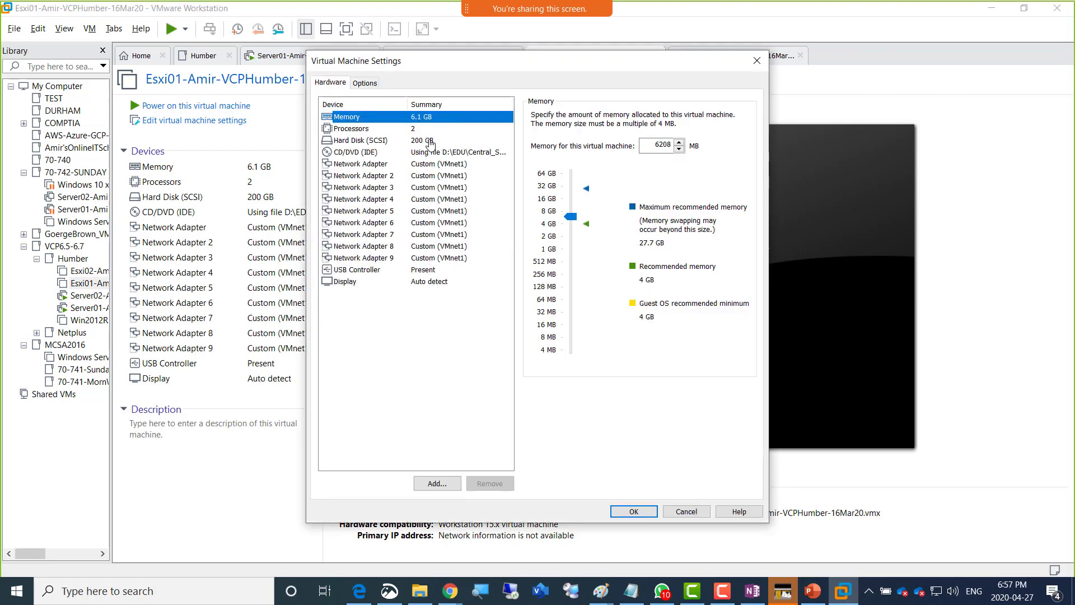
{"action": "left_click", "coordinate": [434, 482]}
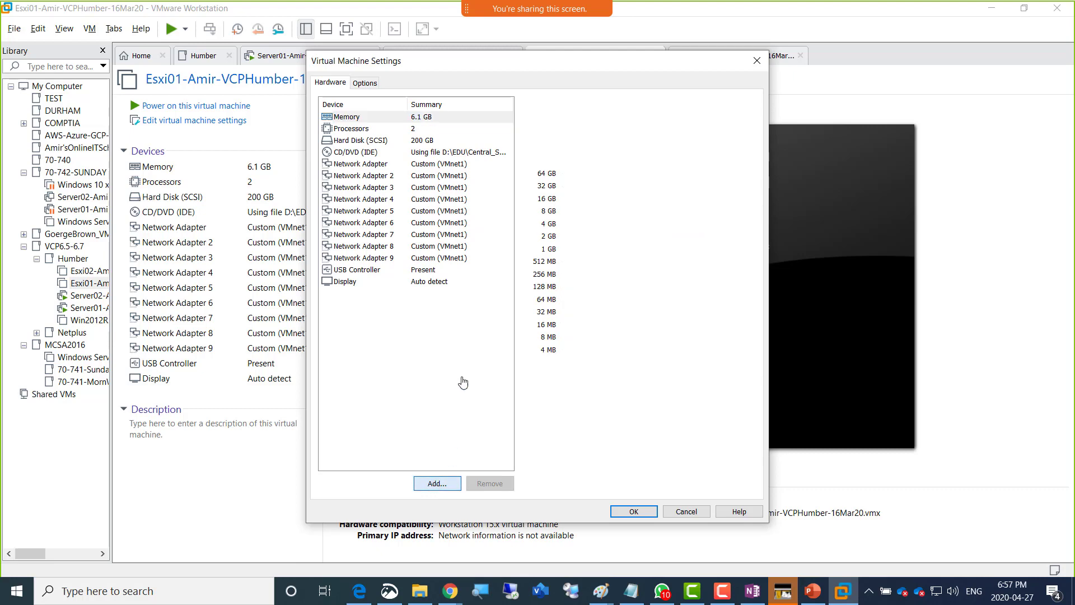
{"action": "left_click", "coordinate": [598, 427]}
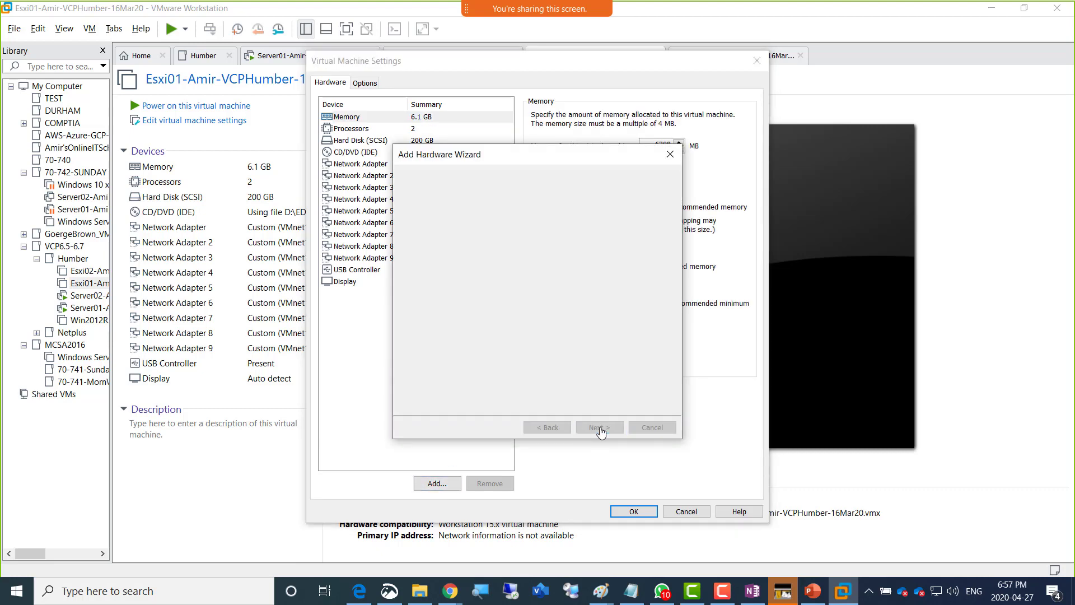
{"action": "left_click", "coordinate": [598, 427]}
{"action": "left_click", "coordinate": [598, 428]}
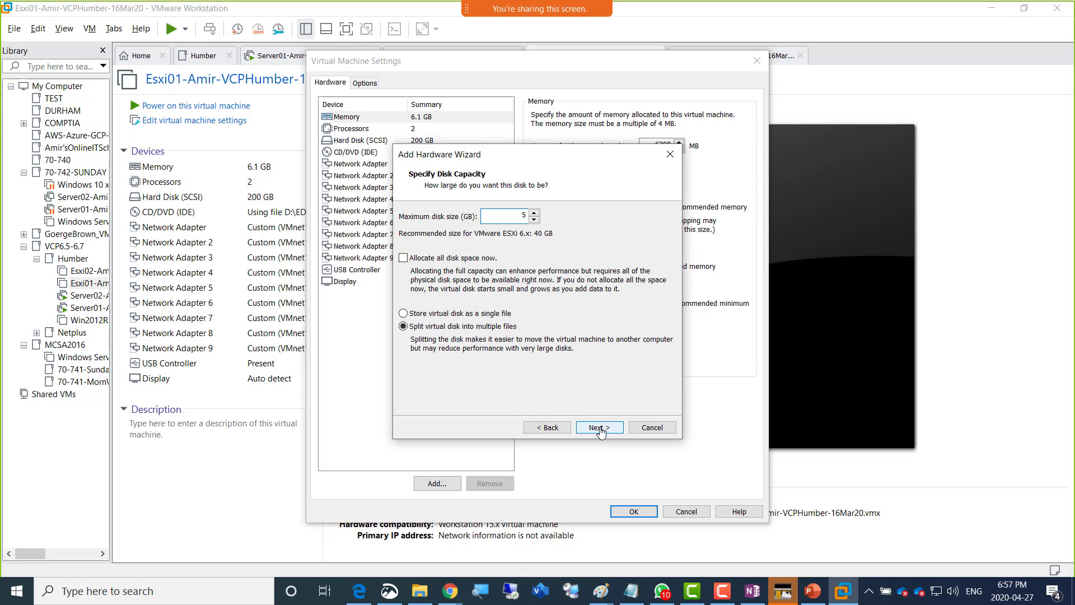
{"action": "left_click", "coordinate": [503, 314]}
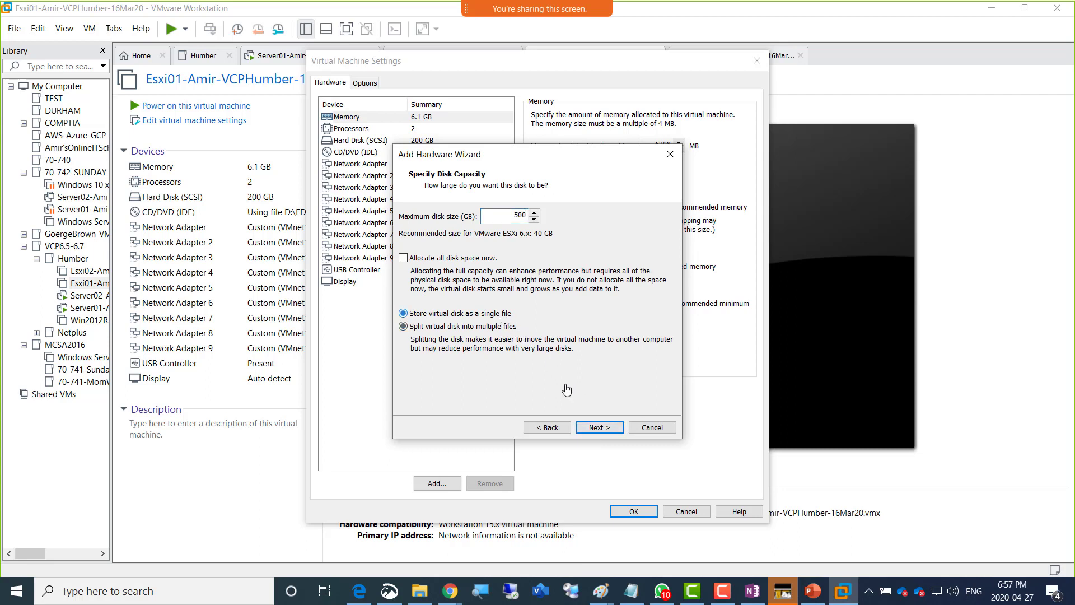
{"action": "left_click", "coordinate": [606, 430]}
{"action": "left_click", "coordinate": [607, 430]}
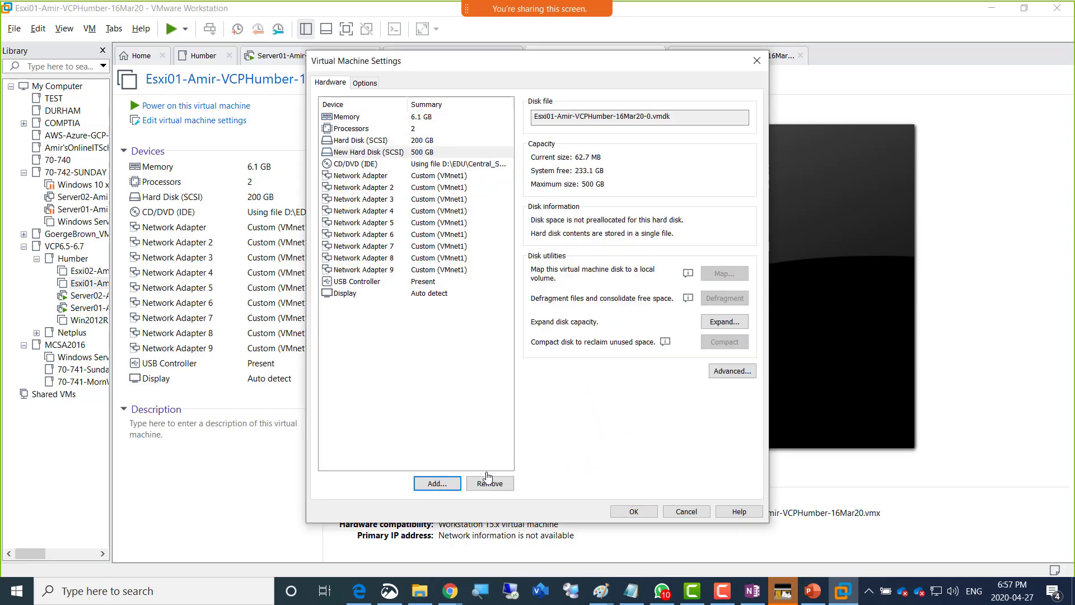
- Add a second 500 GB single-file SCSI disk and save Esxi01's settings
{"action": "left_click", "coordinate": [437, 485]}
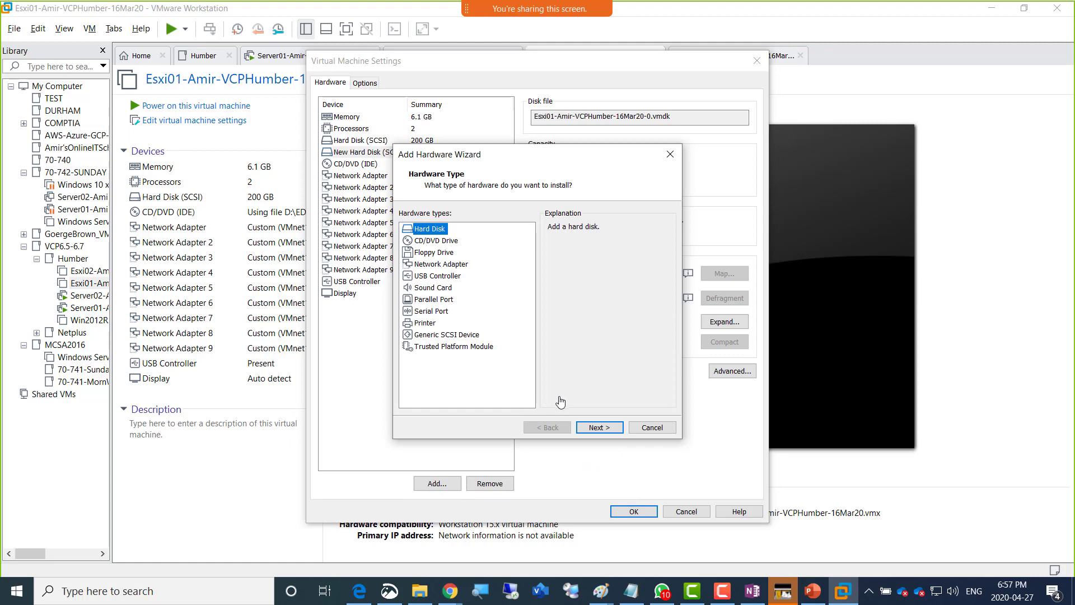
{"action": "left_click", "coordinate": [603, 428]}
{"action": "left_click", "coordinate": [600, 428]}
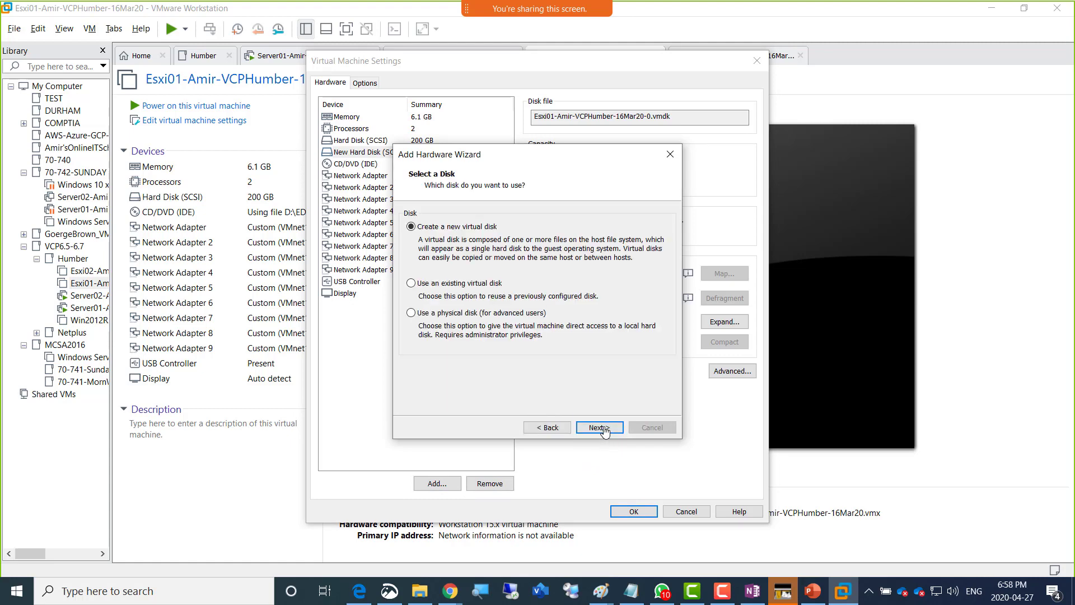
{"action": "left_click", "coordinate": [599, 428]}
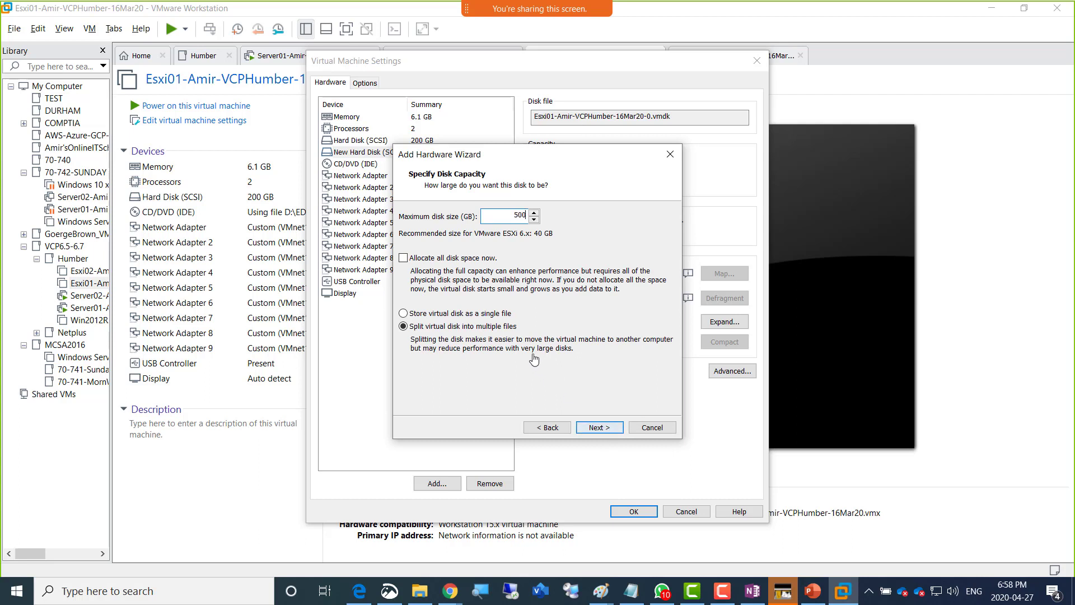
{"action": "left_click", "coordinate": [501, 314]}
{"action": "left_click", "coordinate": [591, 429]}
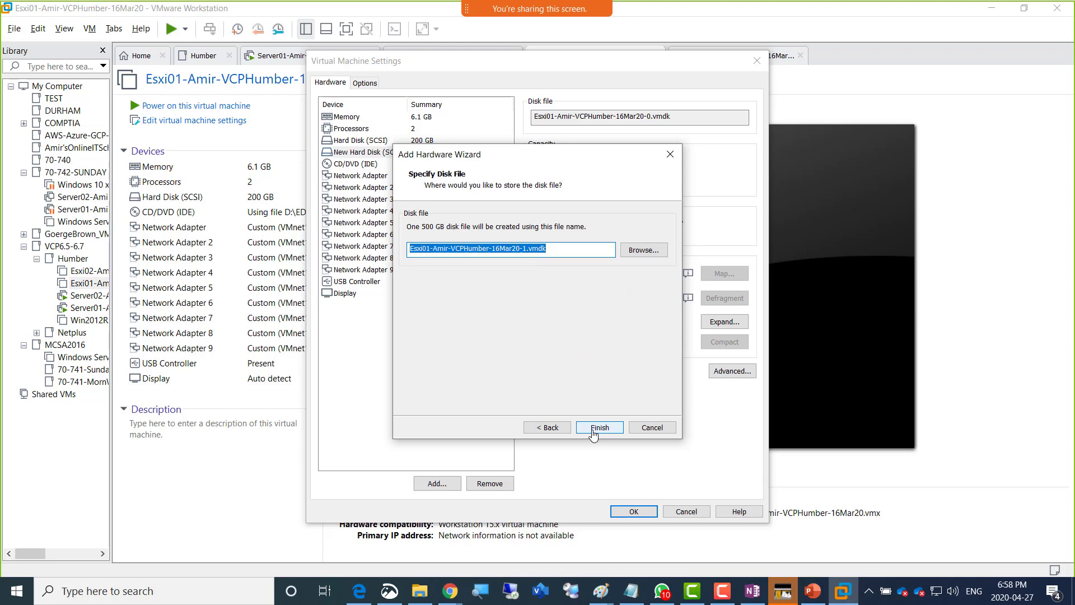
{"action": "left_click", "coordinate": [594, 428]}
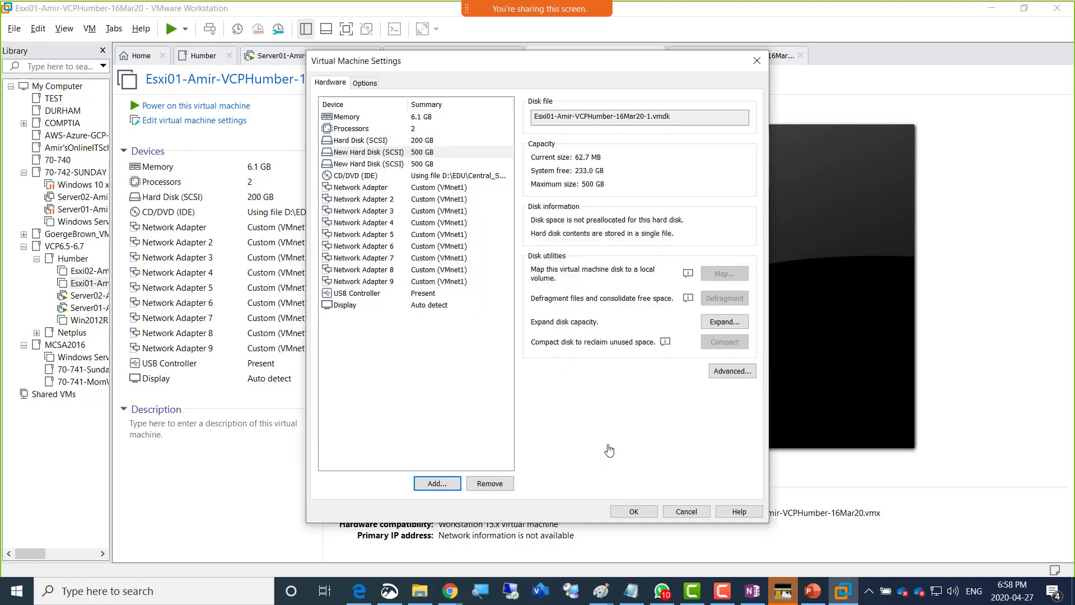
{"action": "left_click", "coordinate": [633, 511]}
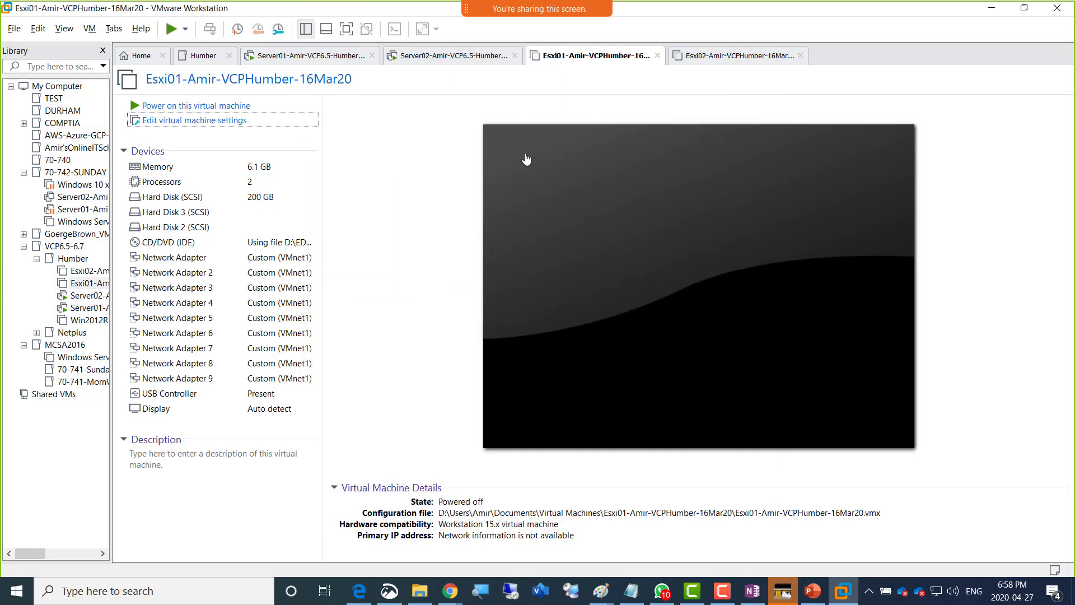
- Add a new 500 GB single-file SCSI hard disk to Esxi02
{"action": "left_click", "coordinate": [711, 56]}
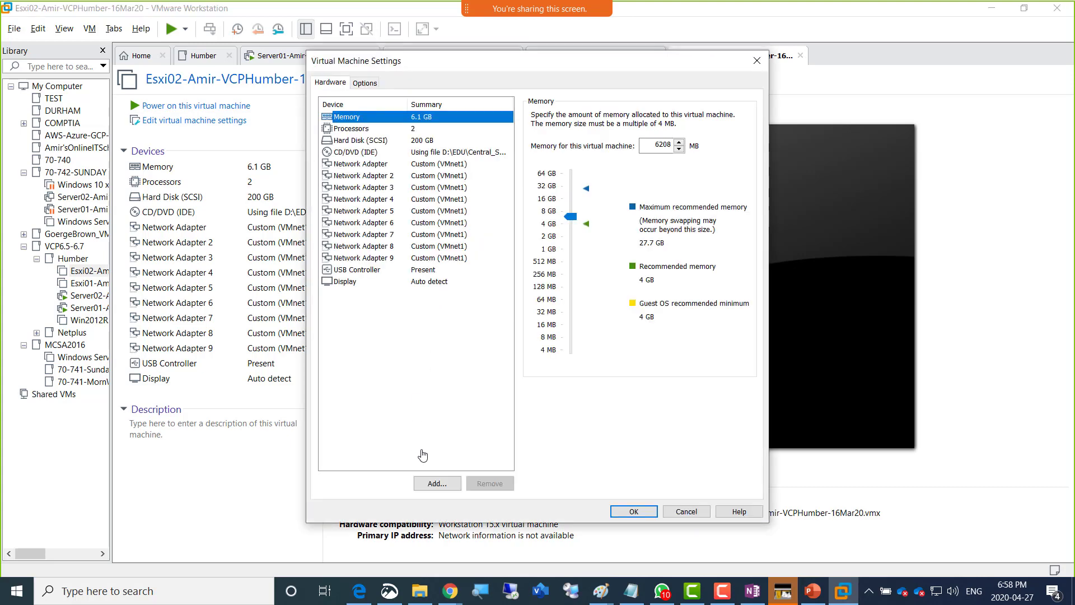
{"action": "left_click", "coordinate": [437, 484]}
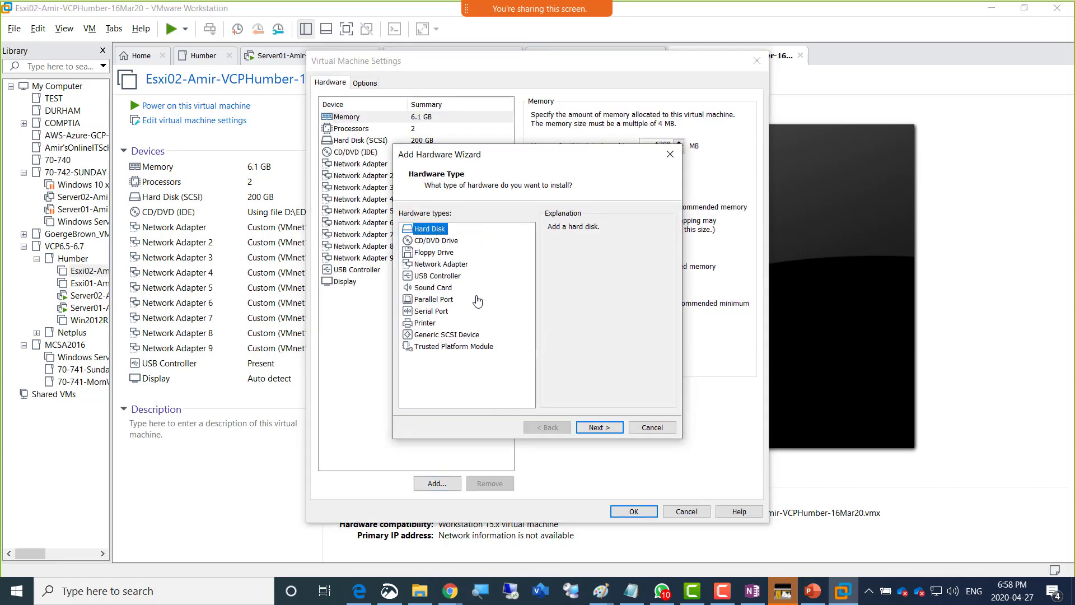
{"action": "left_click", "coordinate": [599, 429]}
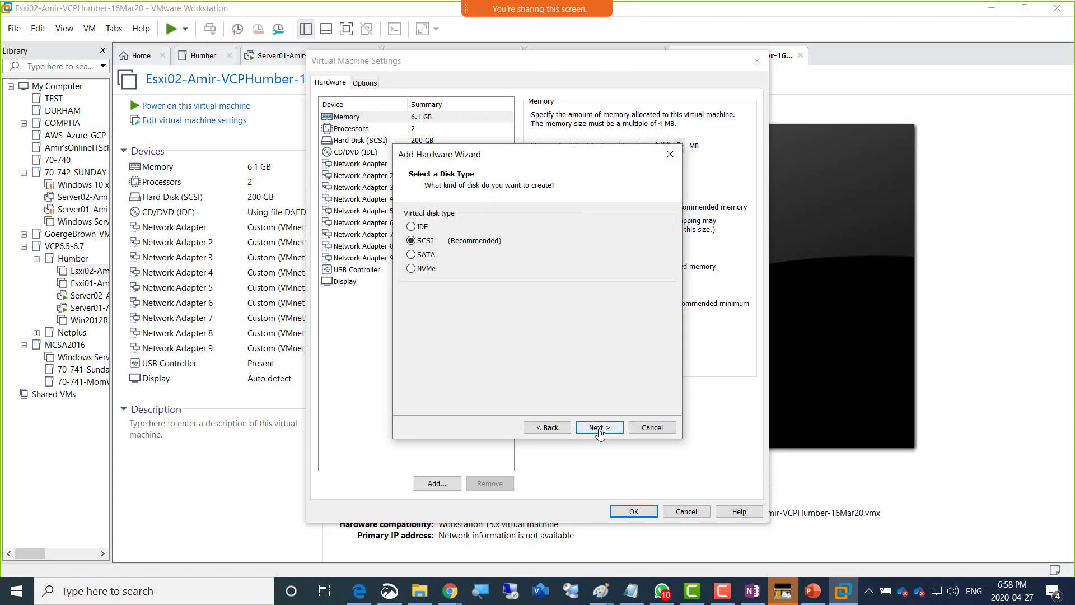
{"action": "left_click", "coordinate": [598, 429]}
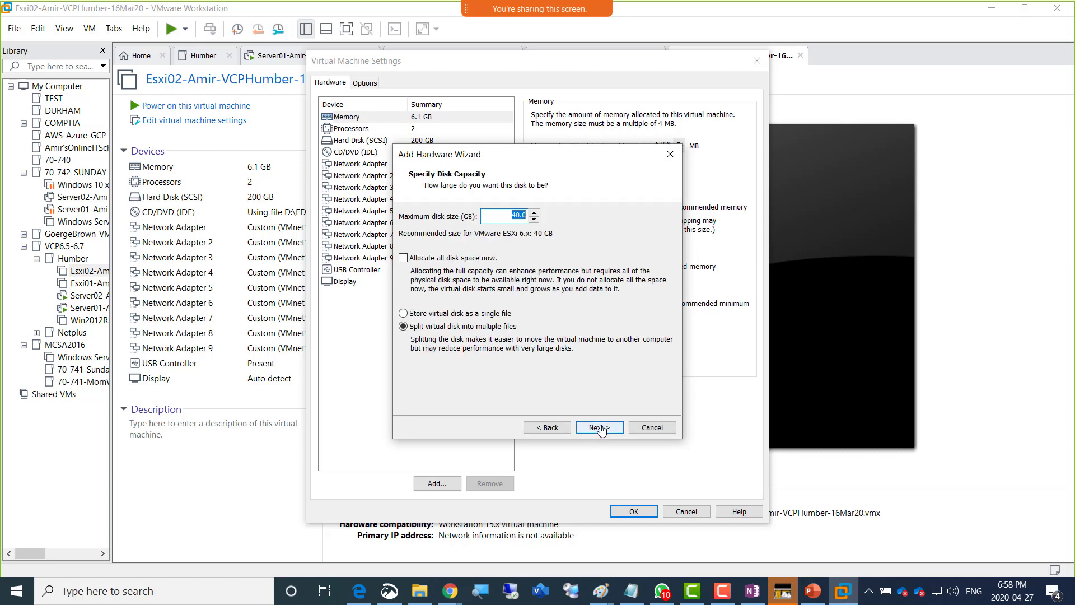
{"action": "type", "text": "500"}
{"action": "left_click", "coordinate": [494, 313]}
{"action": "left_click", "coordinate": [585, 431]}
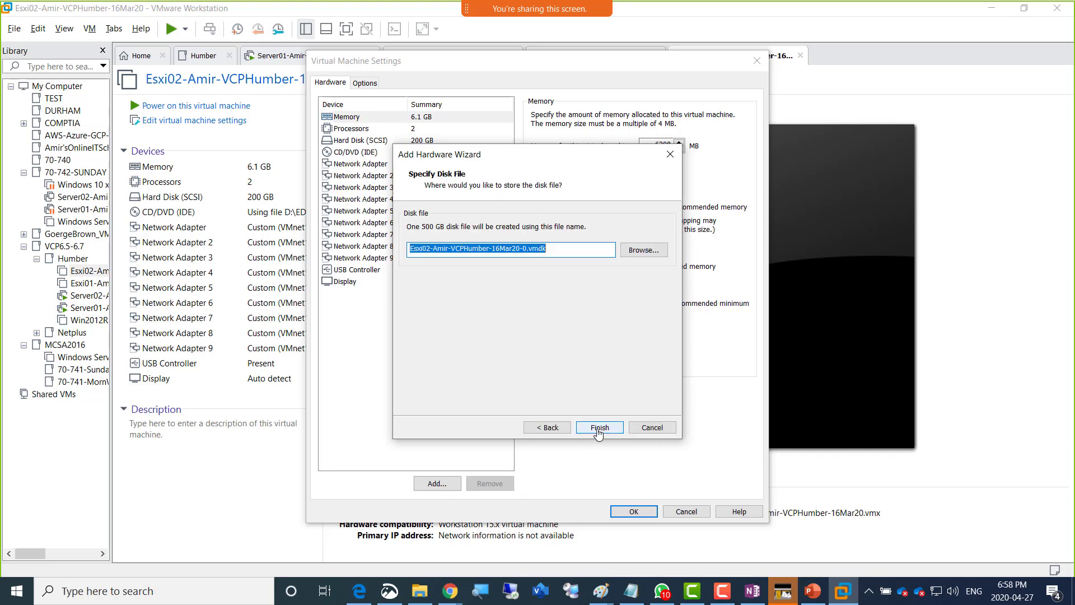
{"action": "left_click", "coordinate": [585, 431]}
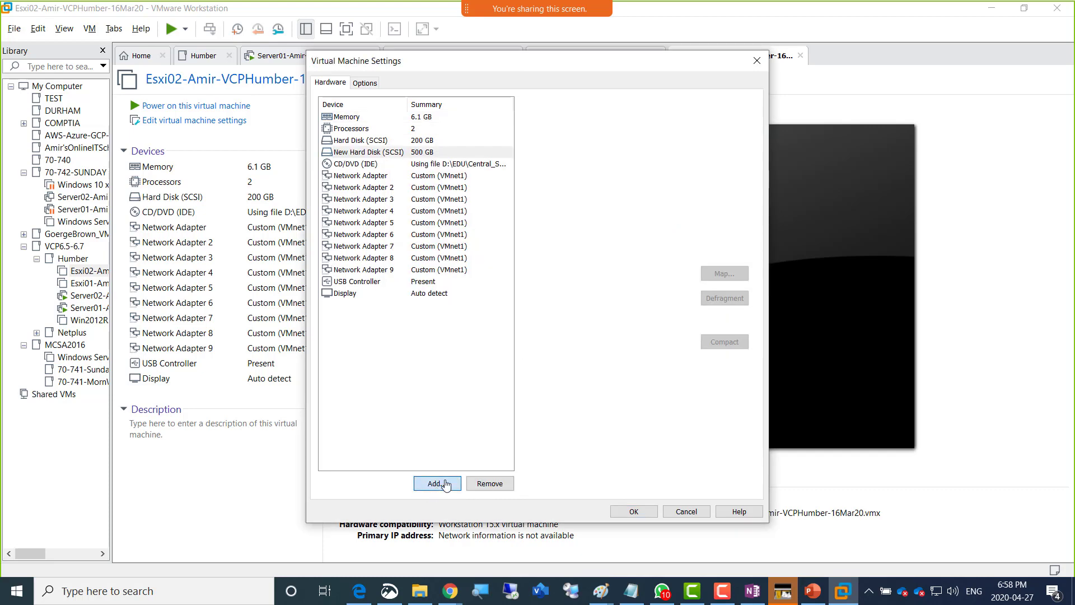
- Add a second 500 GB disk to Esxi02, save, and show the Humber folder's VMs
{"action": "left_click", "coordinate": [438, 484]}
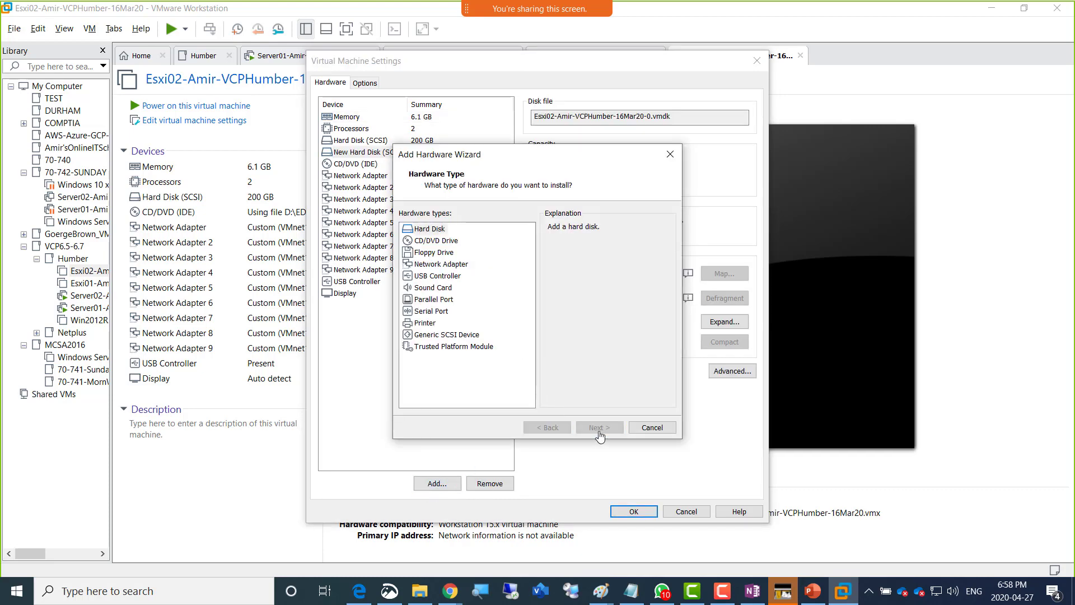
{"action": "left_click", "coordinate": [599, 427]}
{"action": "left_click", "coordinate": [599, 427]}
{"action": "left_click", "coordinate": [599, 427]}
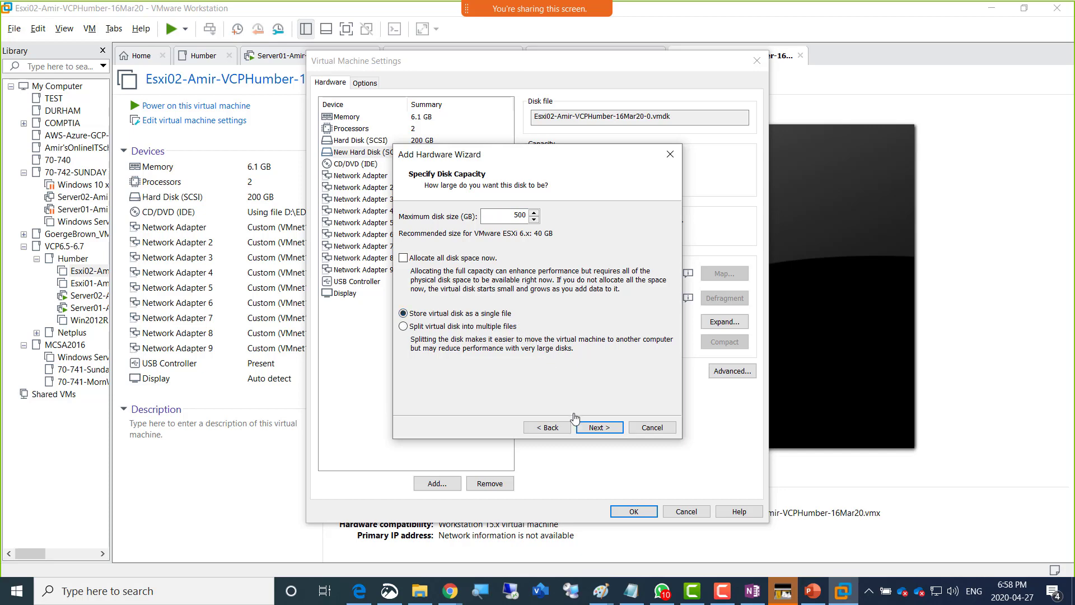
{"action": "left_click", "coordinate": [597, 429]}
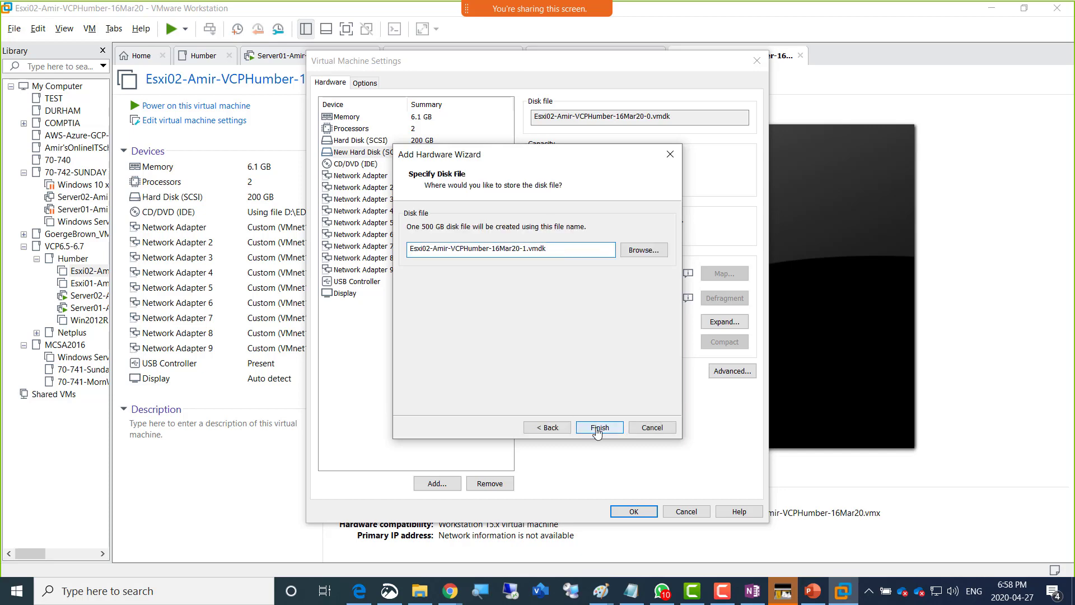
{"action": "left_click", "coordinate": [596, 428]}
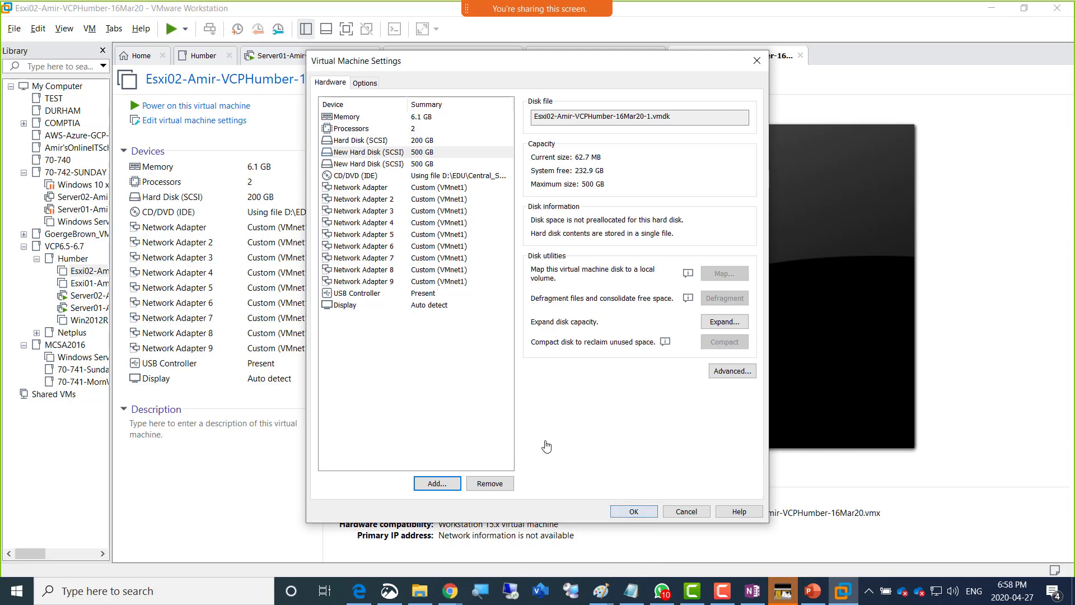
{"action": "key", "text": "Return"}
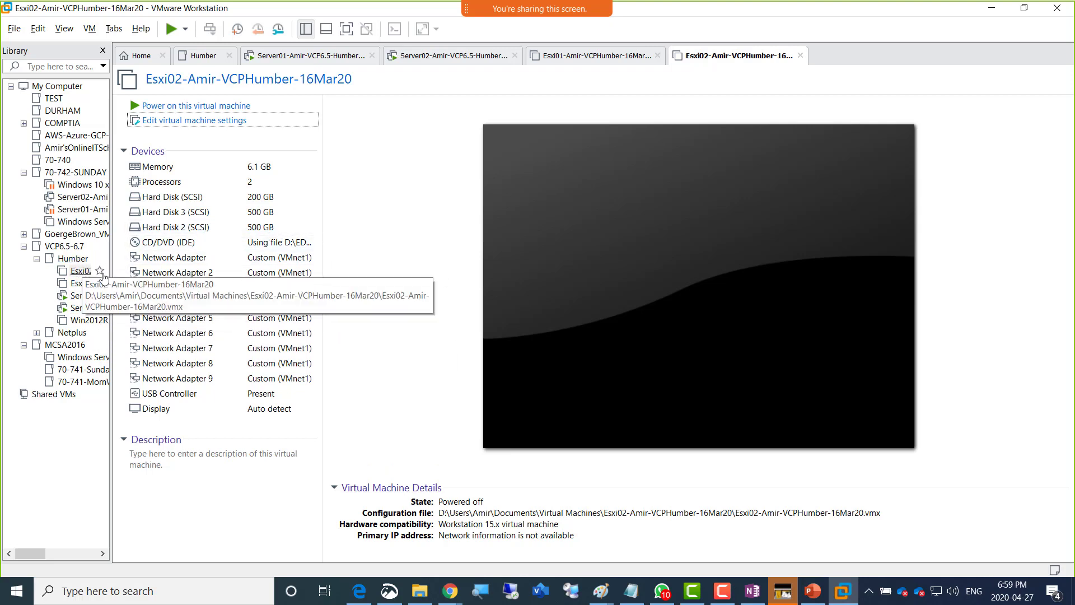
{"action": "left_click", "coordinate": [80, 260]}
{"action": "right_click", "coordinate": [81, 265]}
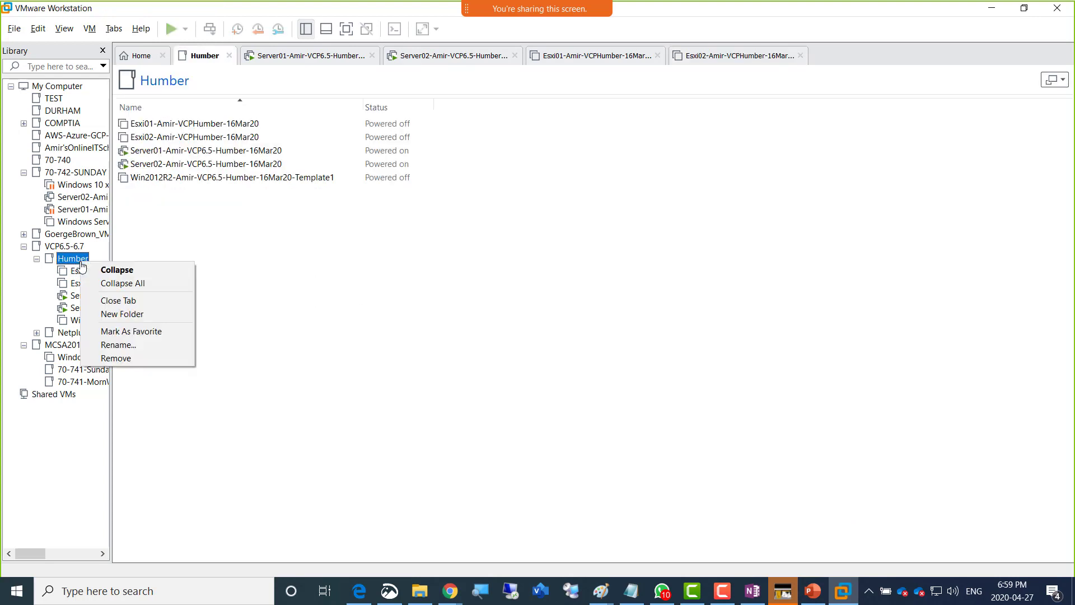
- Start a typical new virtual machine using an installer disc image as the source
{"action": "left_click", "coordinate": [146, 63]}
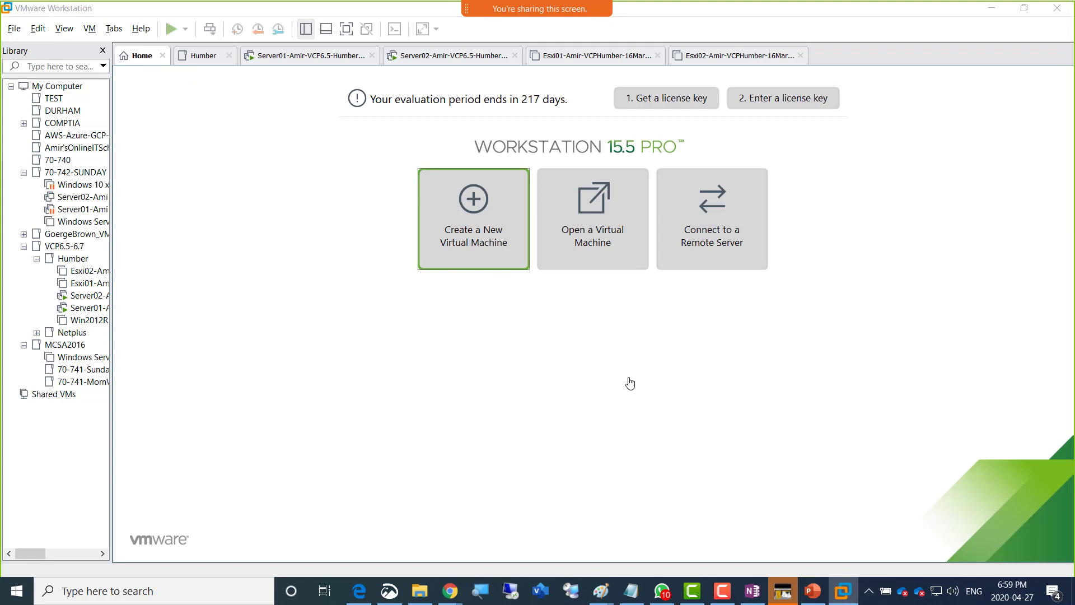
{"action": "left_click", "coordinate": [595, 423]}
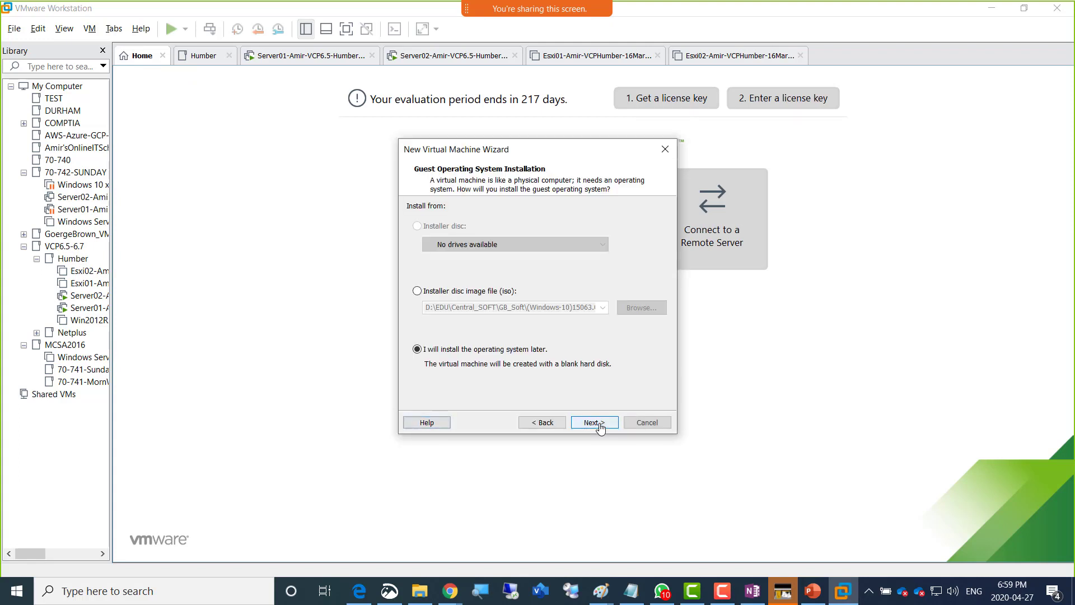
{"action": "left_click", "coordinate": [594, 423]}
{"action": "left_click", "coordinate": [555, 425]}
{"action": "left_click", "coordinate": [483, 292]}
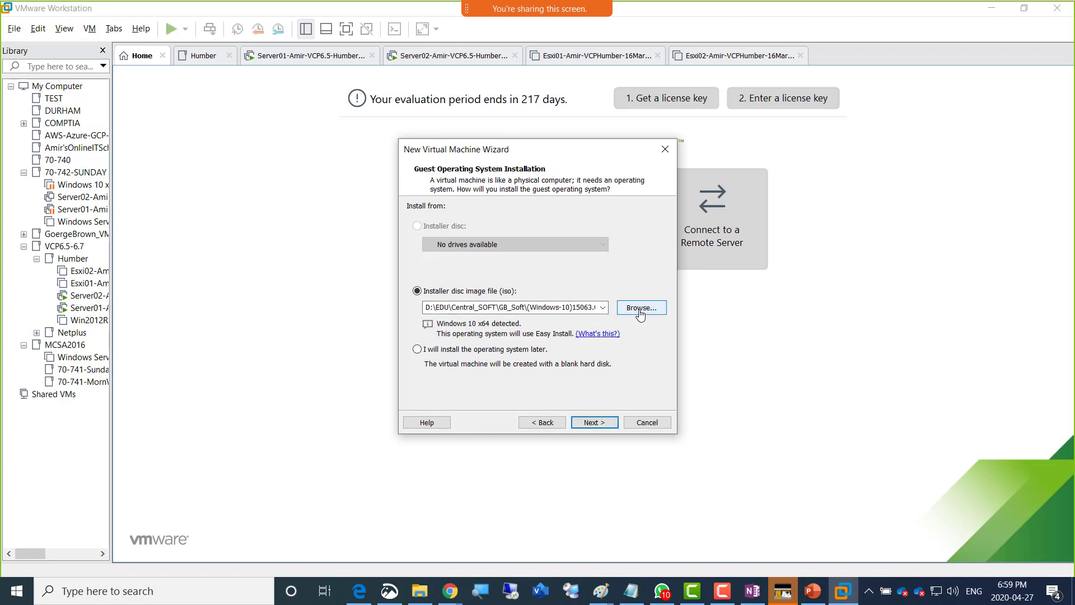
- Select the Hub-Soft VMvisor ESXi ISO, reach the naming page, then cancel the wizard
{"action": "left_click", "coordinate": [640, 312]}
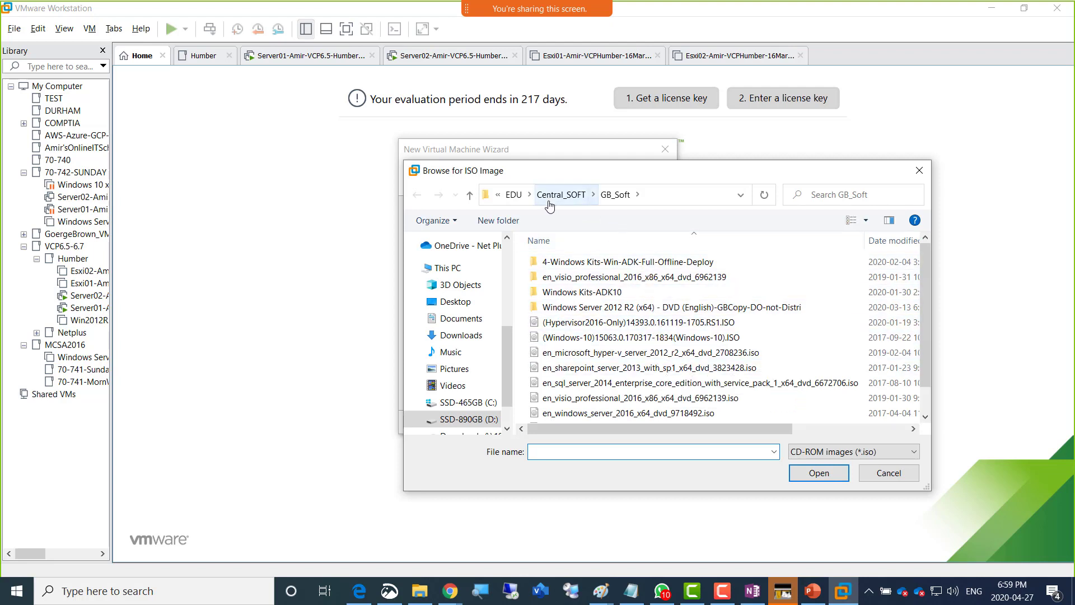
{"action": "left_click", "coordinate": [511, 197]}
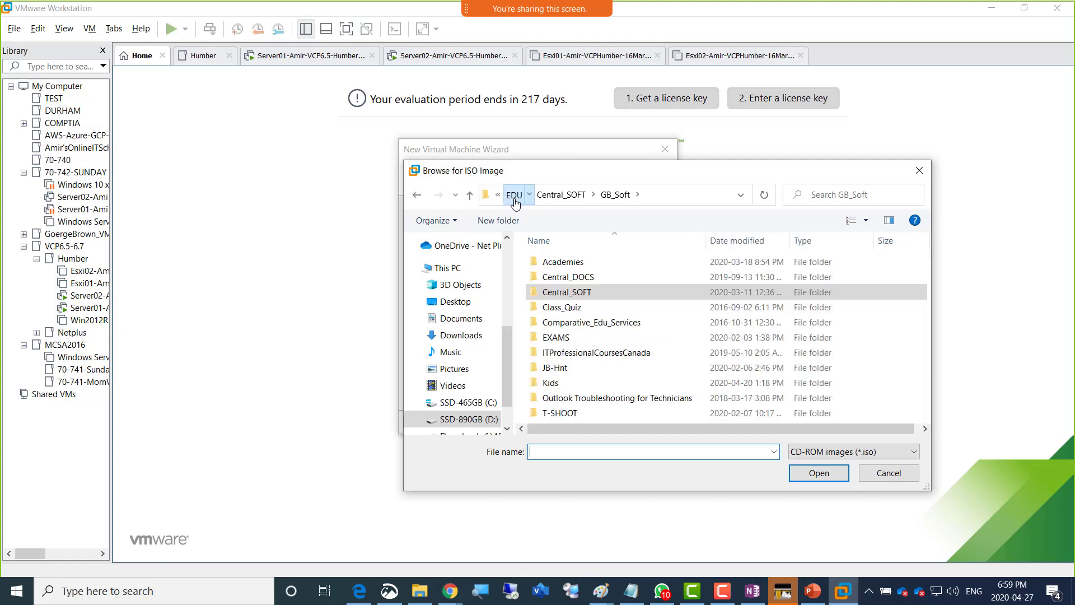
{"action": "double_click", "coordinate": [572, 291]}
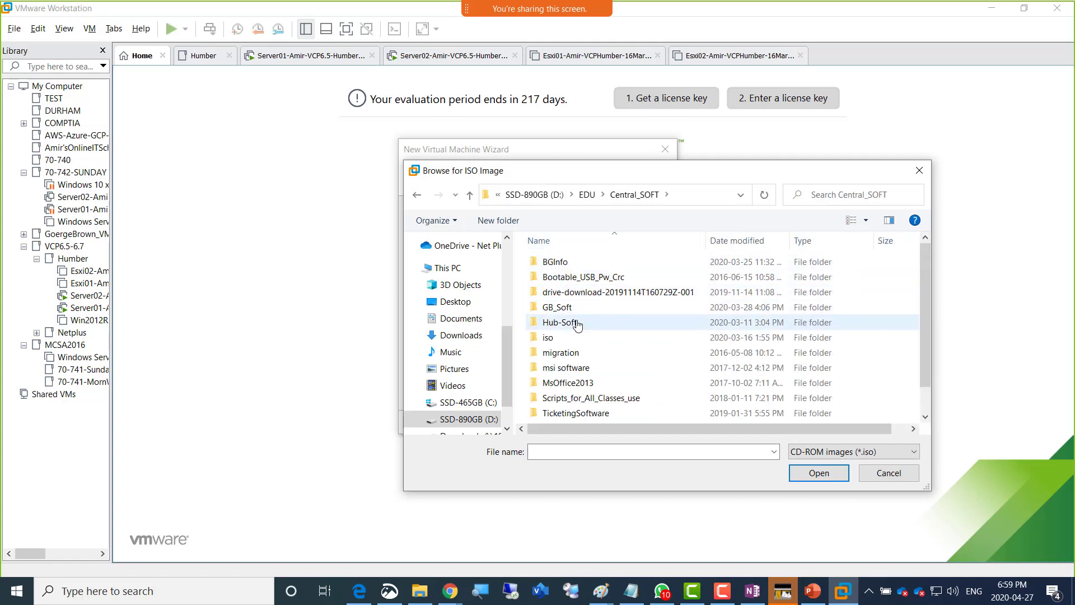
{"action": "double_click", "coordinate": [578, 324]}
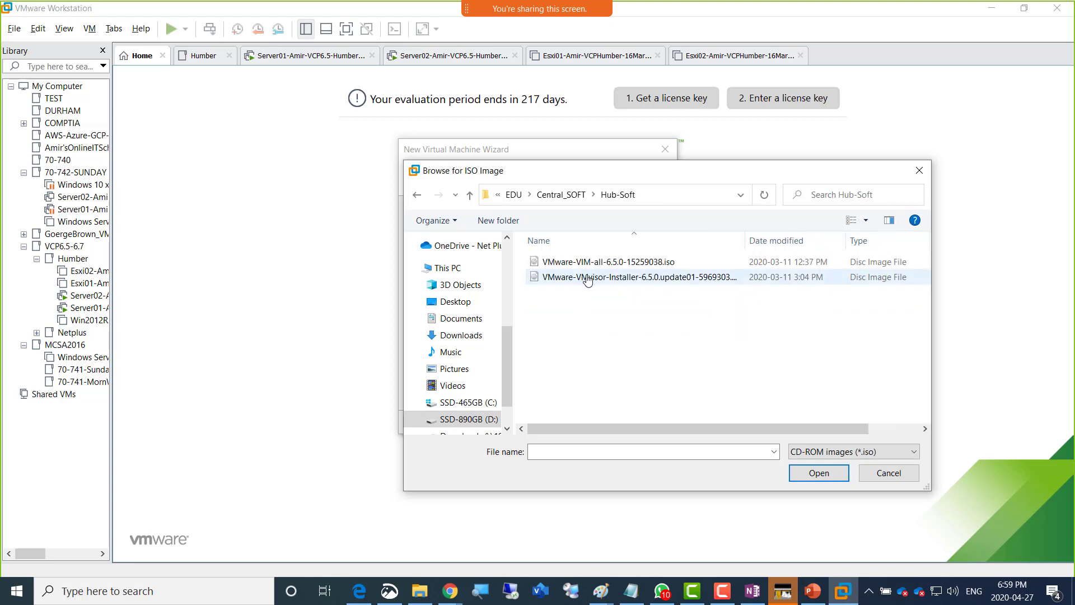
{"action": "double_click", "coordinate": [590, 280]}
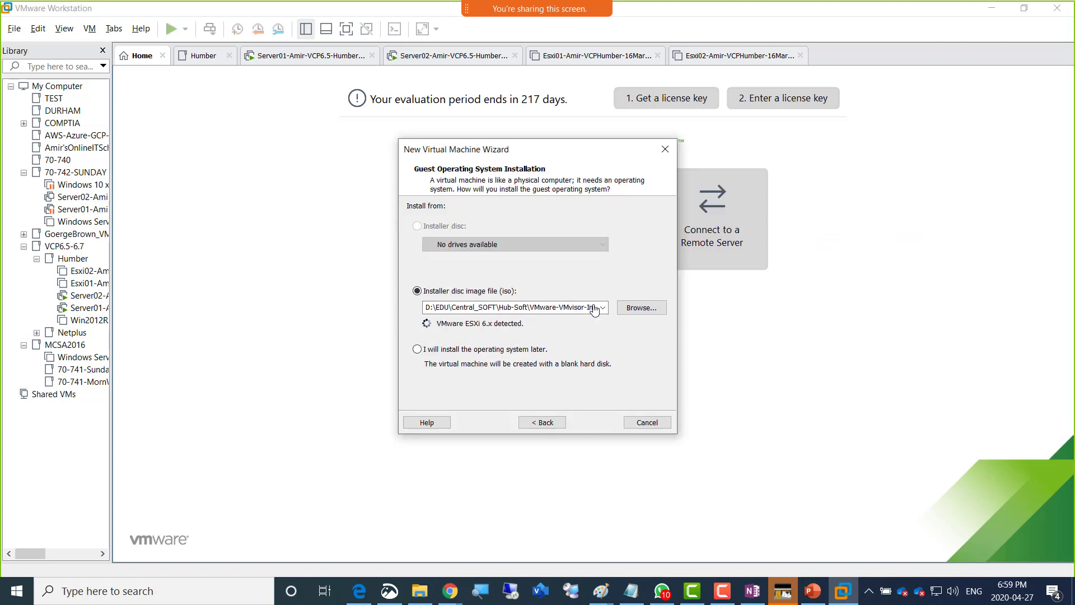
{"action": "left_click", "coordinate": [597, 423]}
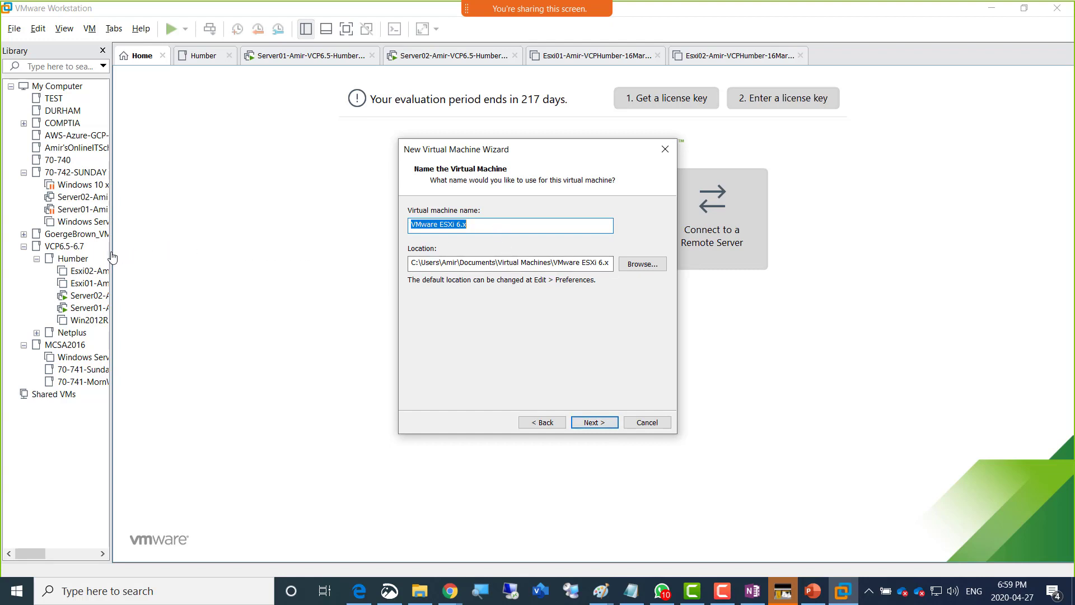
{"action": "left_click", "coordinate": [497, 228]}
{"action": "left_click", "coordinate": [645, 425]}
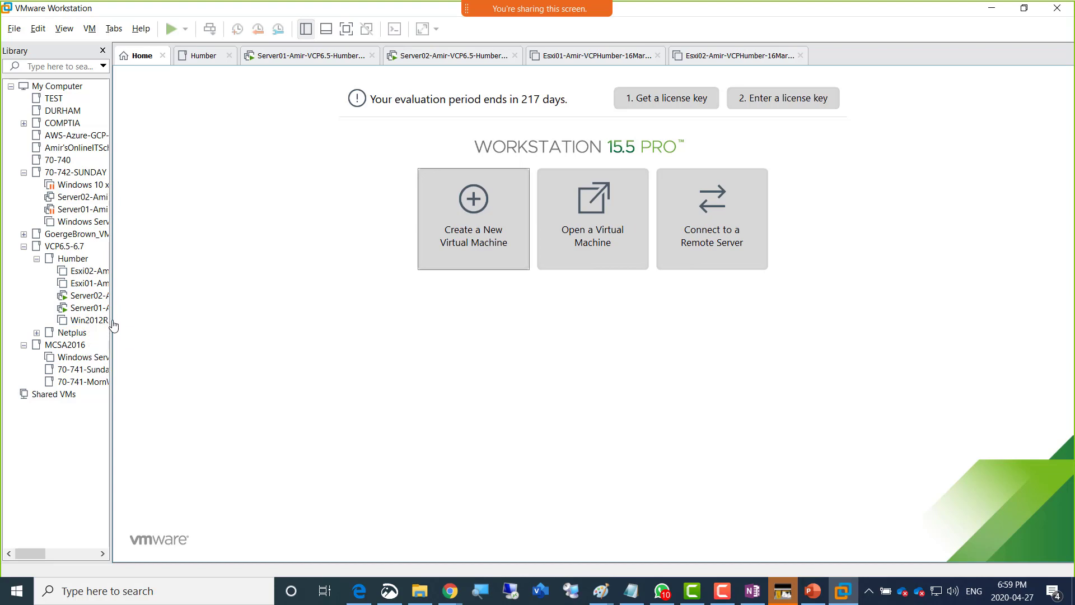
- Widen the Library panel and review Esxi02's Options settings without changing anything
{"action": "left_click_drag", "start_coordinate": [112, 324], "coordinate": [227, 332]}
{"action": "left_click", "coordinate": [150, 271]}
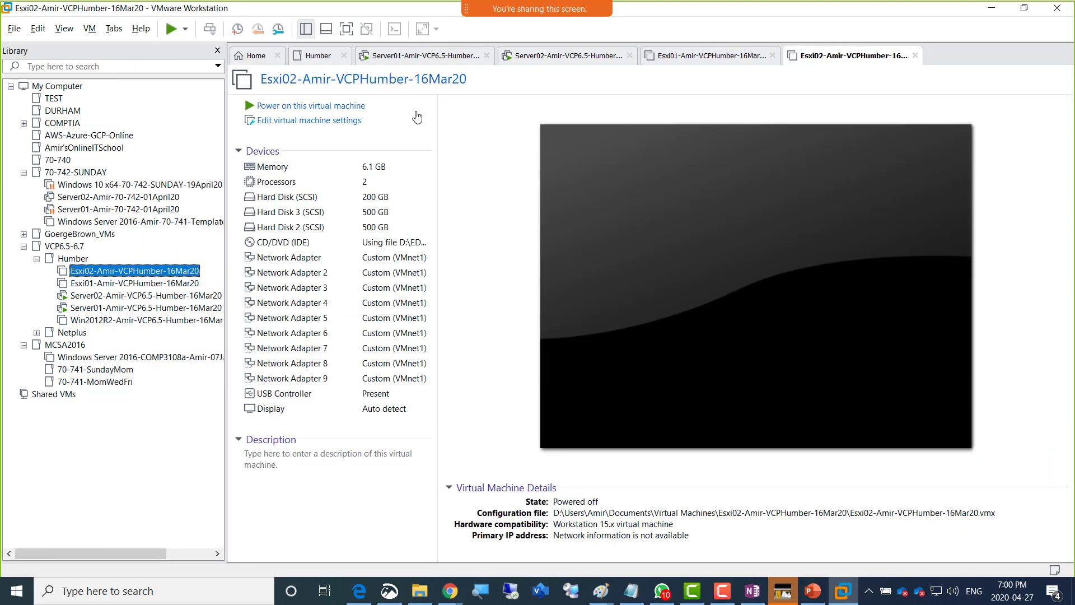
{"action": "left_click", "coordinate": [322, 121]}
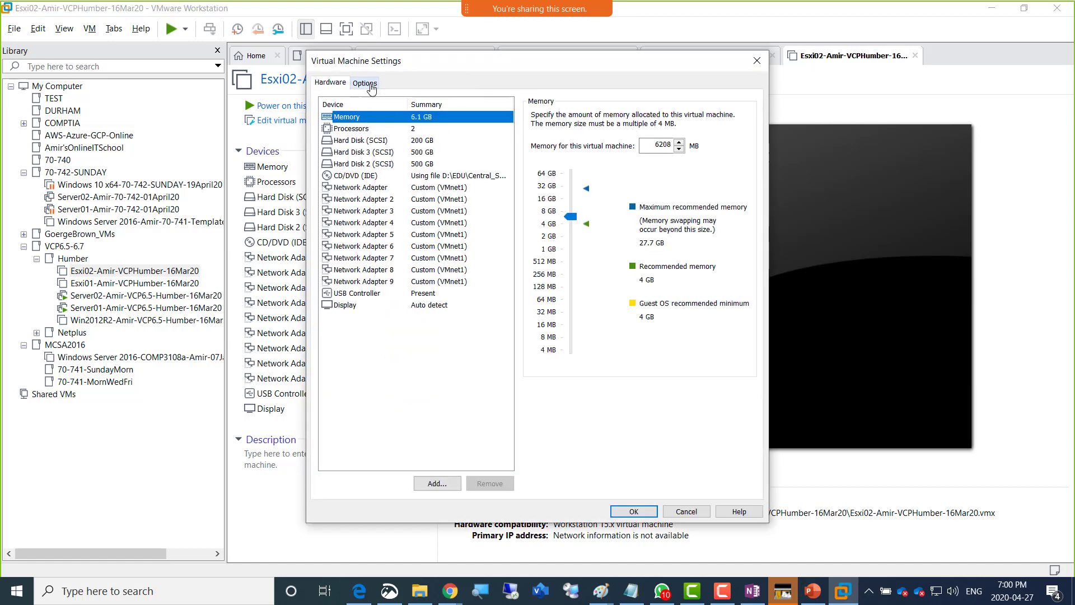
{"action": "left_click", "coordinate": [365, 83]}
{"action": "double_click", "coordinate": [660, 120]}
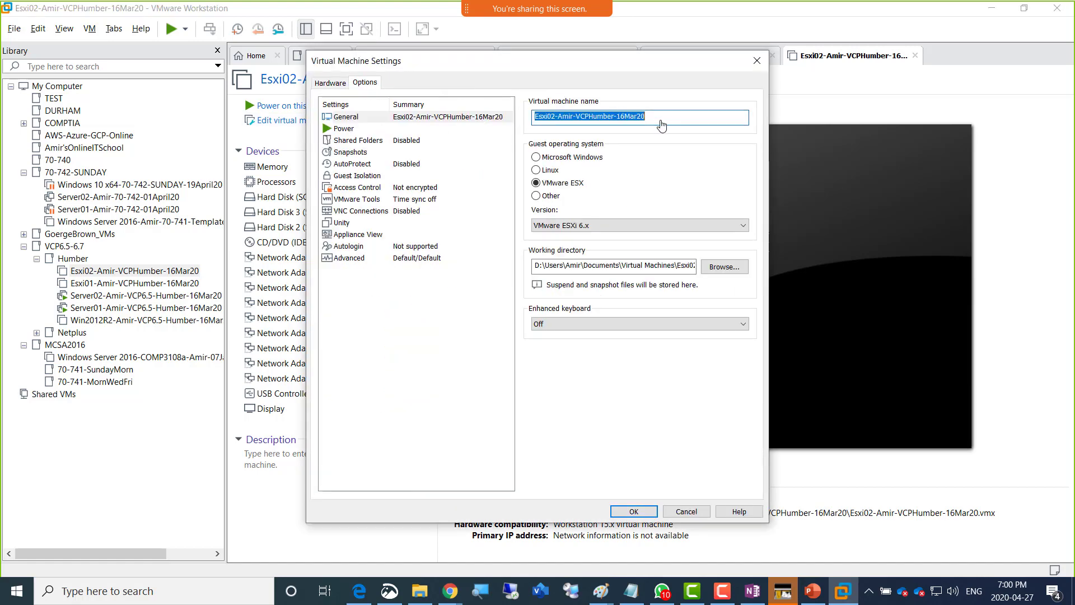
{"action": "left_click", "coordinate": [686, 512]}
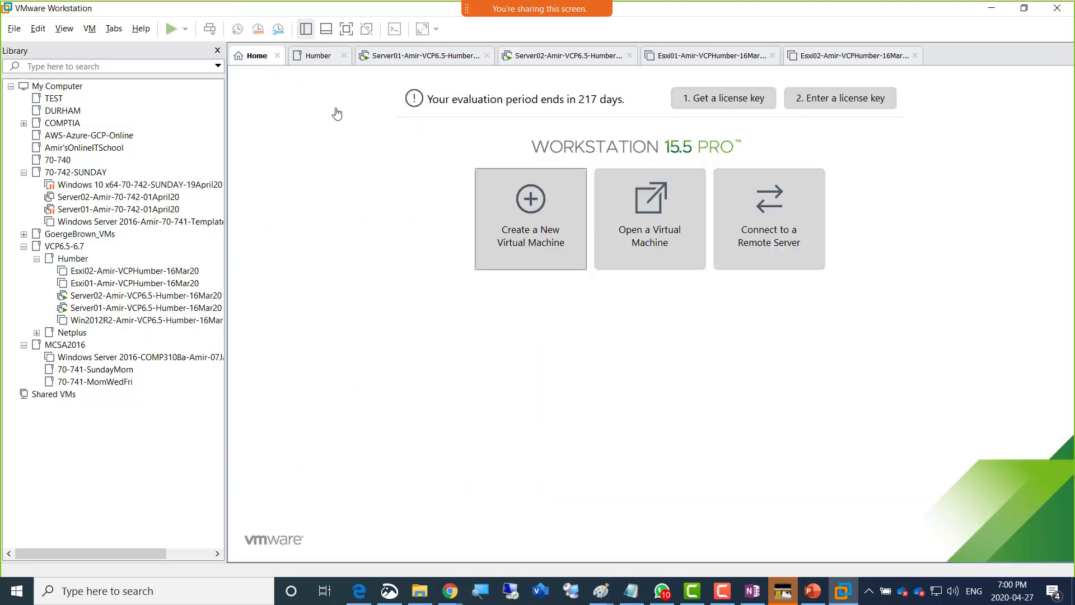
- Start a typical new VM from the Hub-Soft VMvisor ISO, detected as ESXi 6.x
{"action": "left_click", "coordinate": [246, 56]}
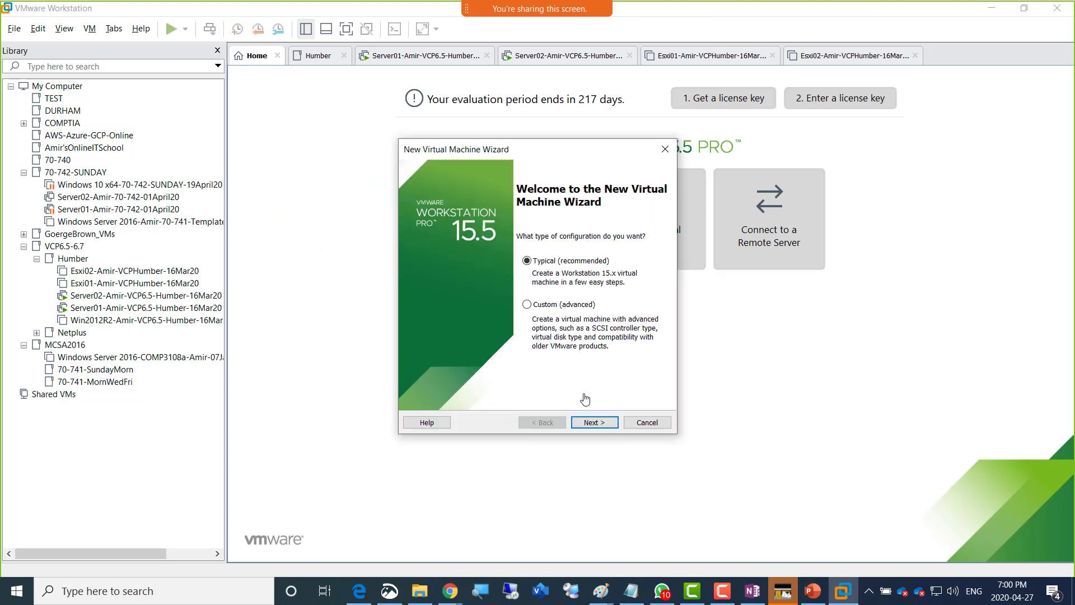
{"action": "left_click", "coordinate": [591, 424]}
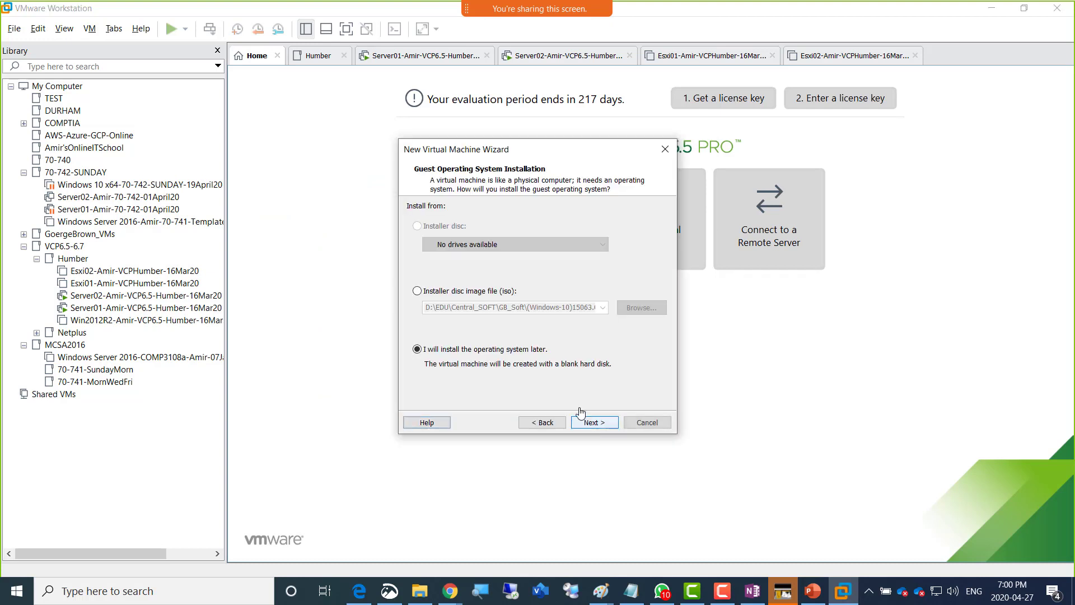
{"action": "left_click", "coordinate": [471, 291]}
{"action": "left_click", "coordinate": [641, 308]}
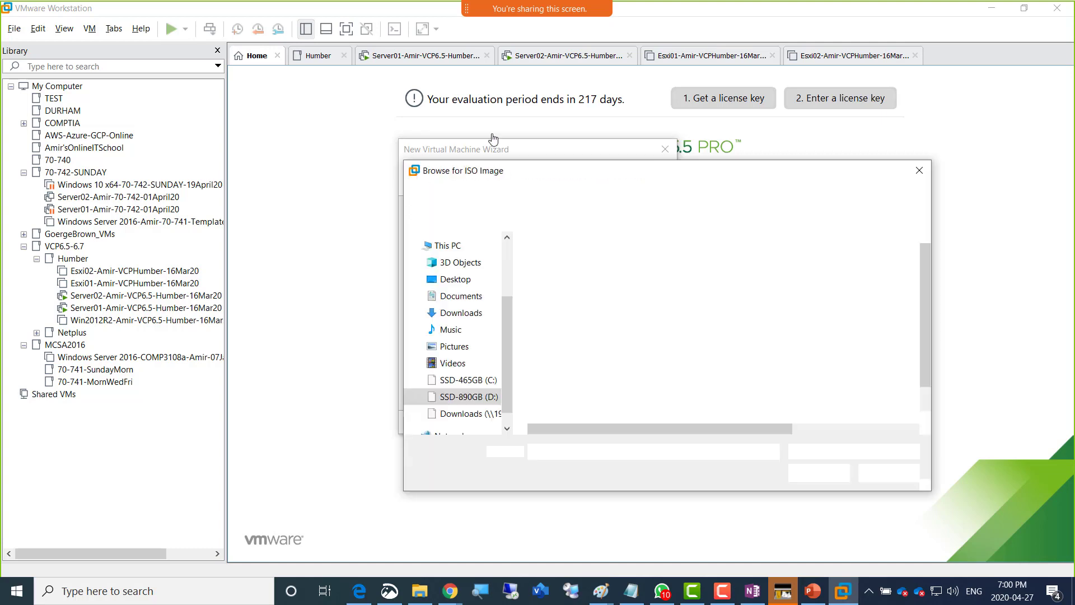
{"action": "left_click", "coordinate": [559, 196]}
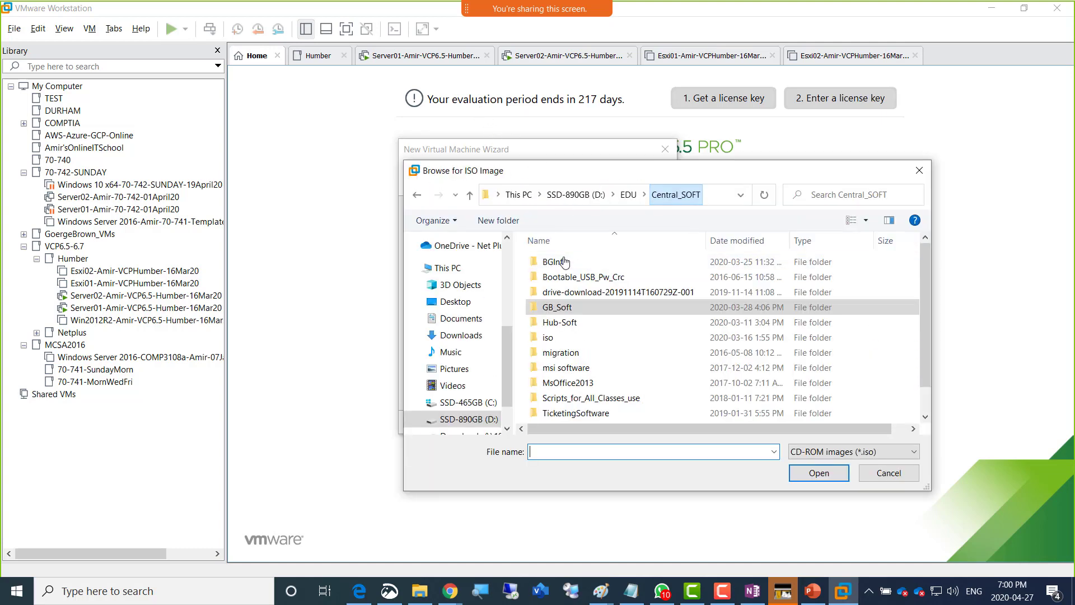
{"action": "double_click", "coordinate": [562, 322]}
{"action": "double_click", "coordinate": [569, 276]}
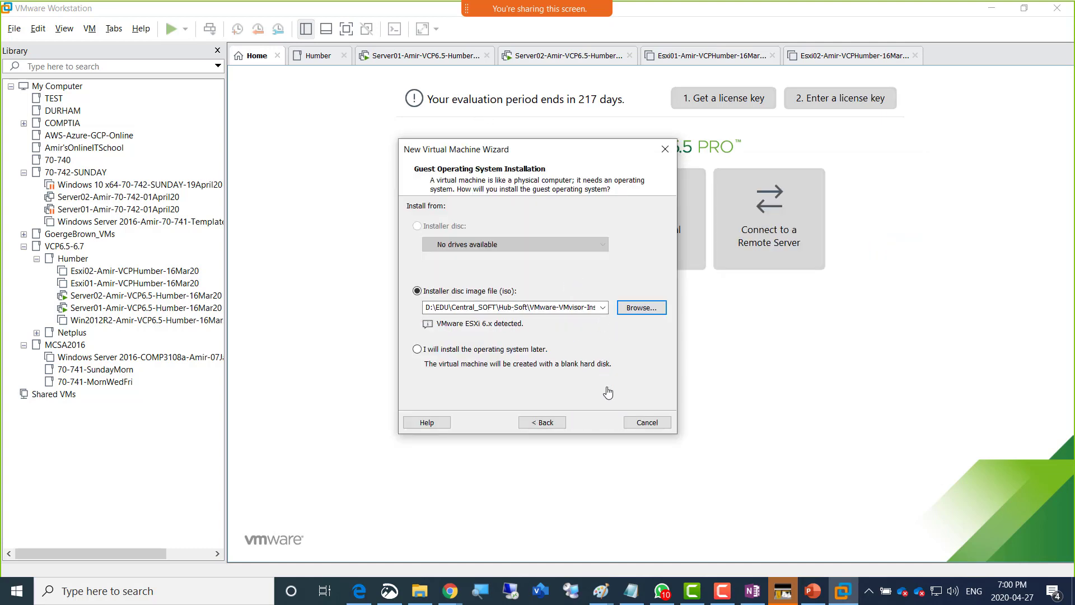
{"action": "left_click", "coordinate": [594, 422]}
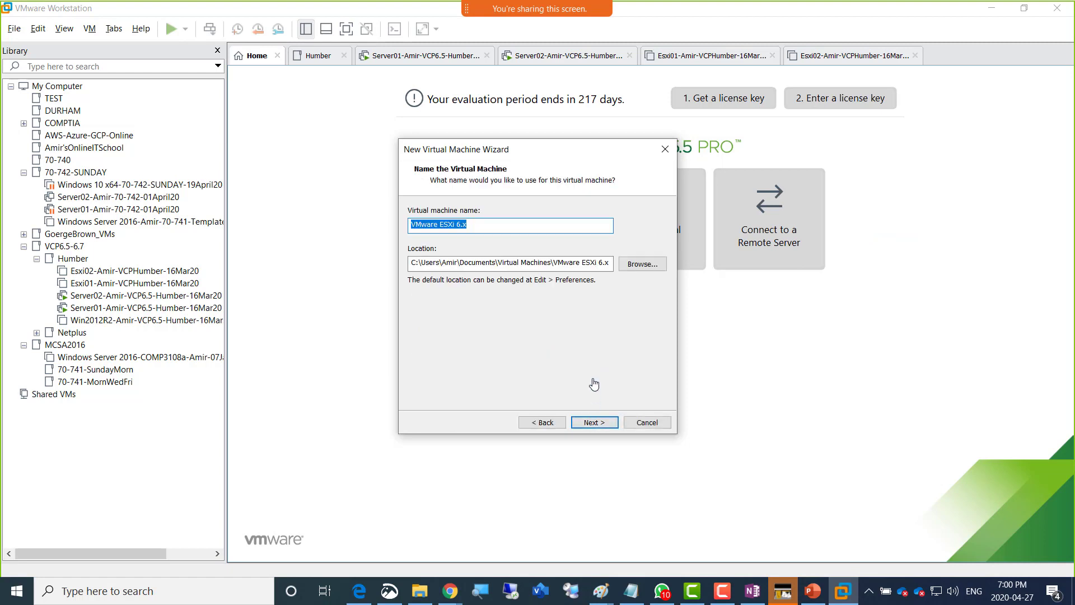
- Name the VM Esxi03, store it on drive D, with a 200 GB single-file disk
{"action": "type", "text": "Esxi02-Amir-VCPHumber-16Mar20"}
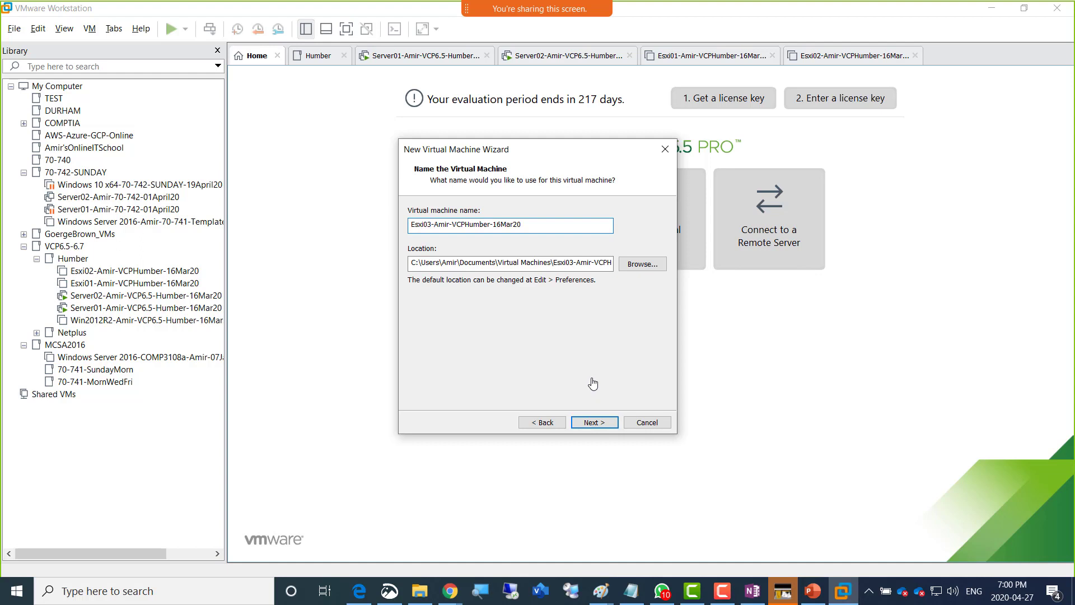
{"action": "left_click", "coordinate": [408, 265]}
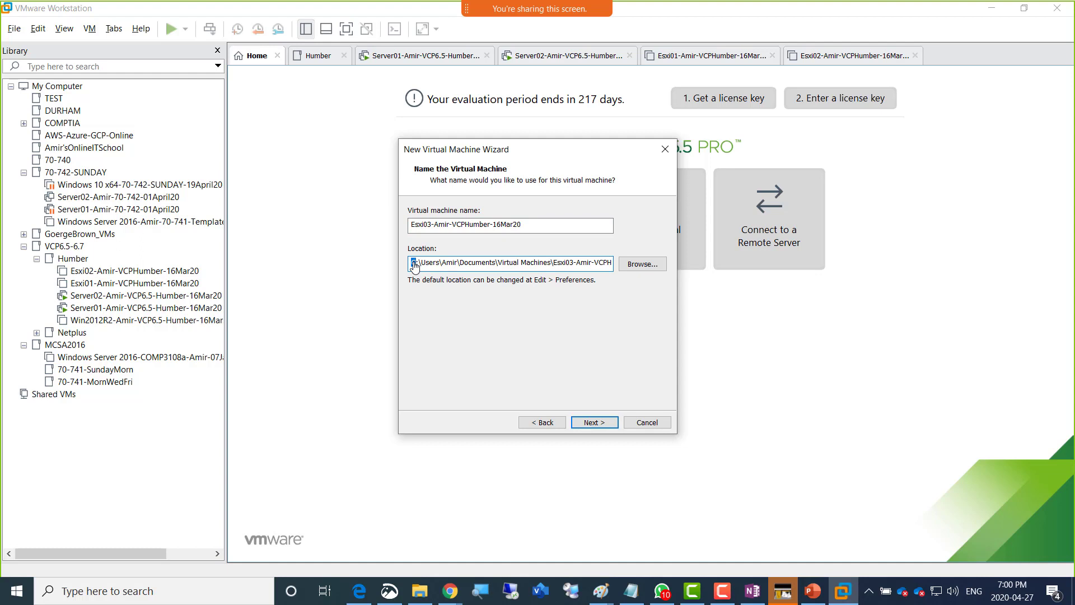
{"action": "type", "text": "d"}
{"action": "left_click", "coordinate": [601, 428]}
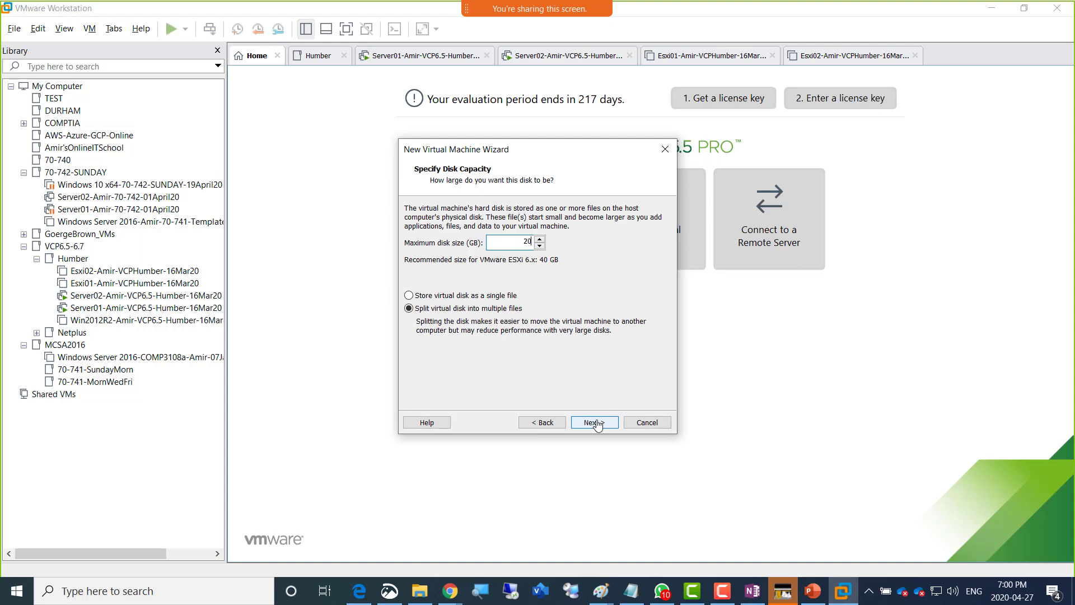
{"action": "left_click", "coordinate": [488, 296]}
{"action": "left_click", "coordinate": [588, 429]}
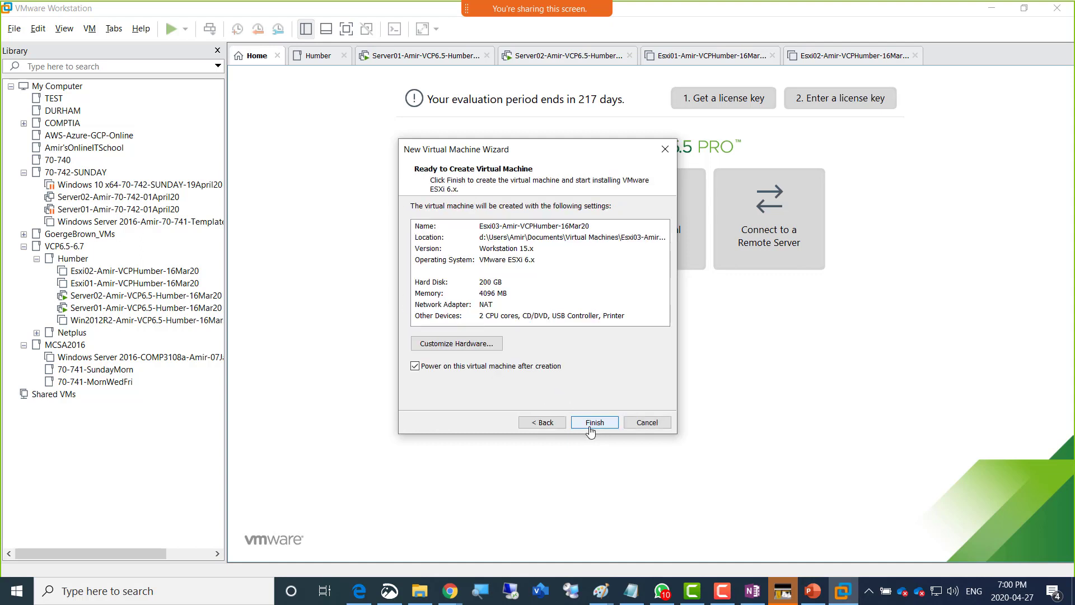
- Give Esxi03 6208 MB of memory and attach its network adapter to custom VMnet15
{"action": "left_click", "coordinate": [469, 346]}
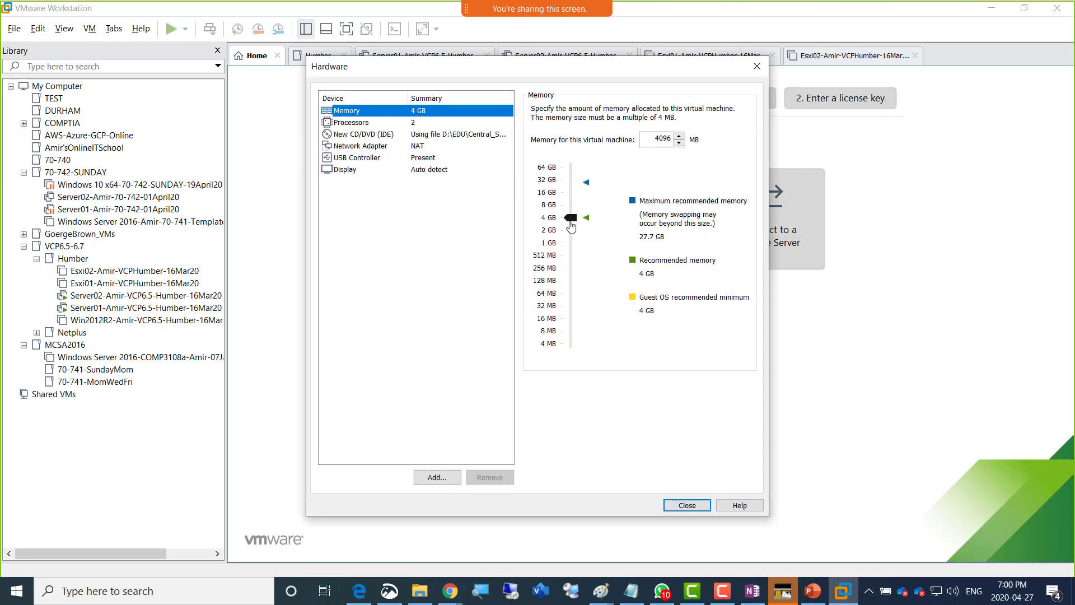
{"action": "left_click_drag", "start_coordinate": [574, 222], "coordinate": [572, 217]}
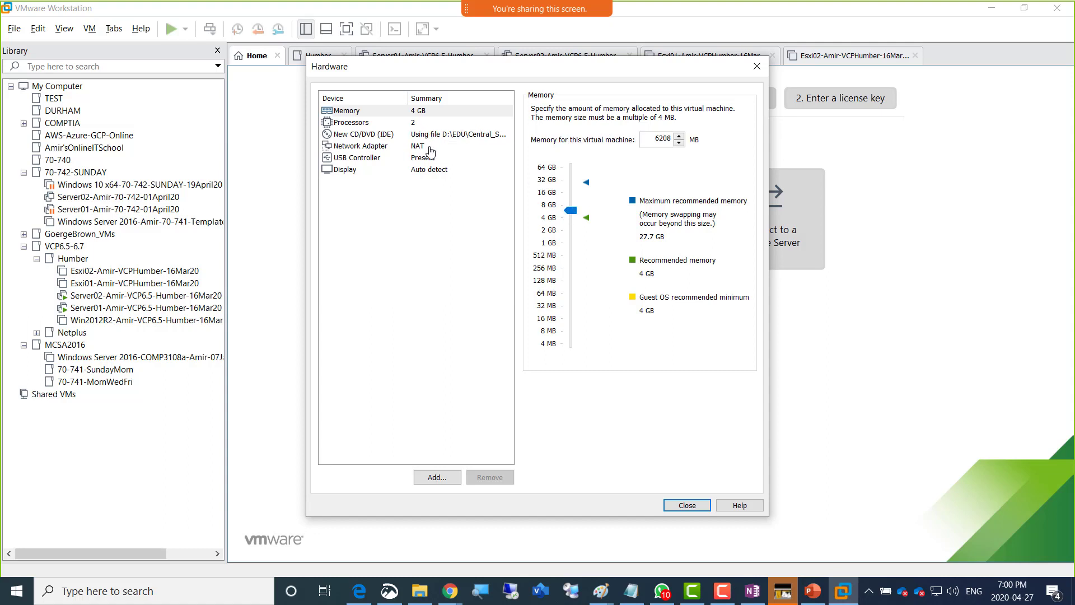
{"action": "left_click", "coordinate": [429, 146]}
{"action": "left_click", "coordinate": [588, 215]}
{"action": "left_click", "coordinate": [589, 231]}
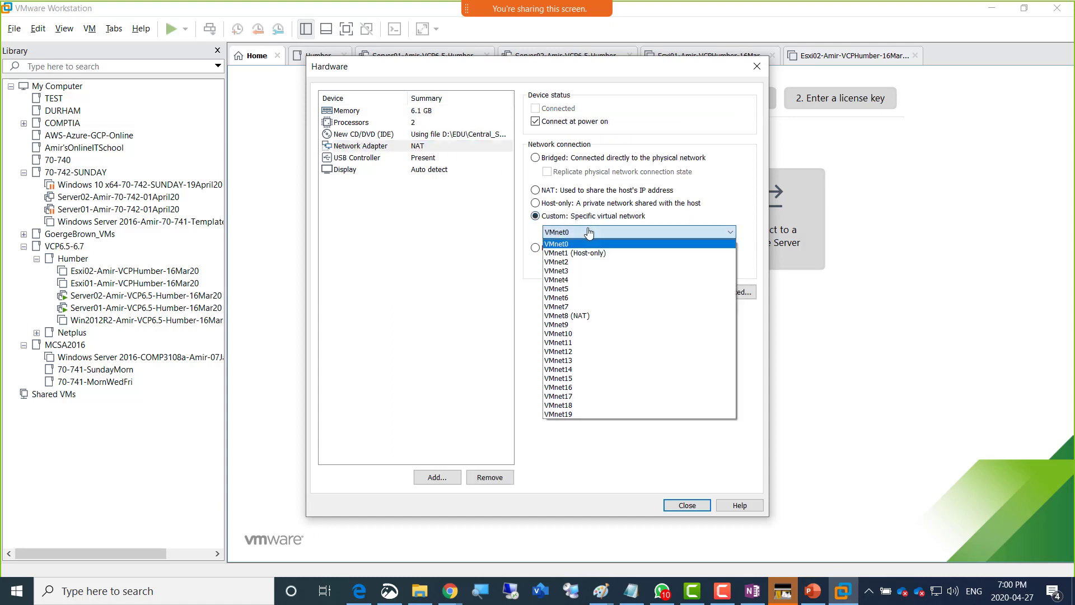
{"action": "left_click", "coordinate": [597, 378]}
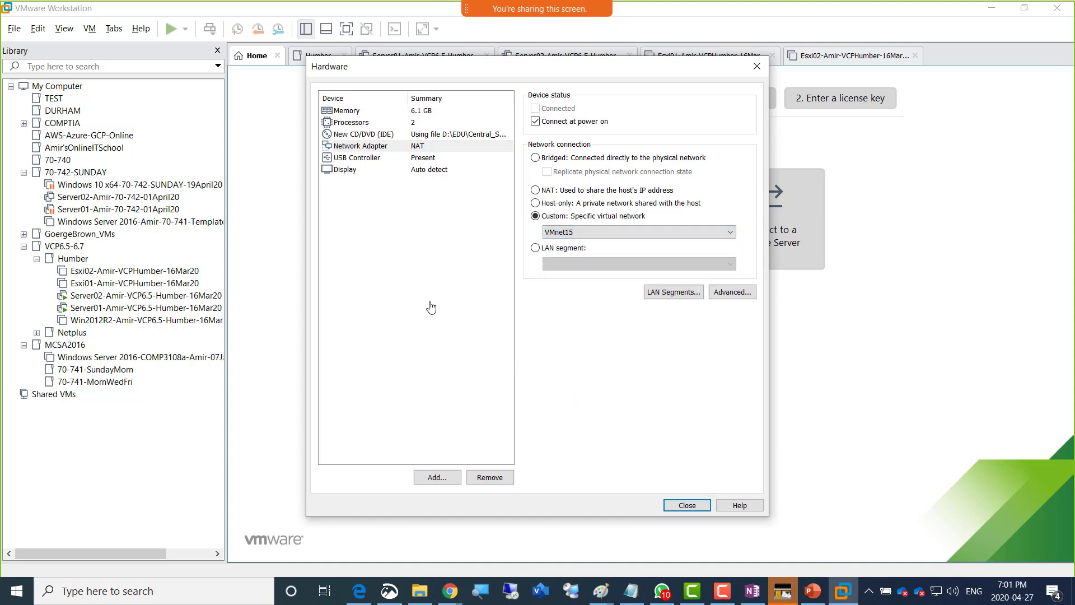
{"action": "left_click", "coordinate": [687, 505]}
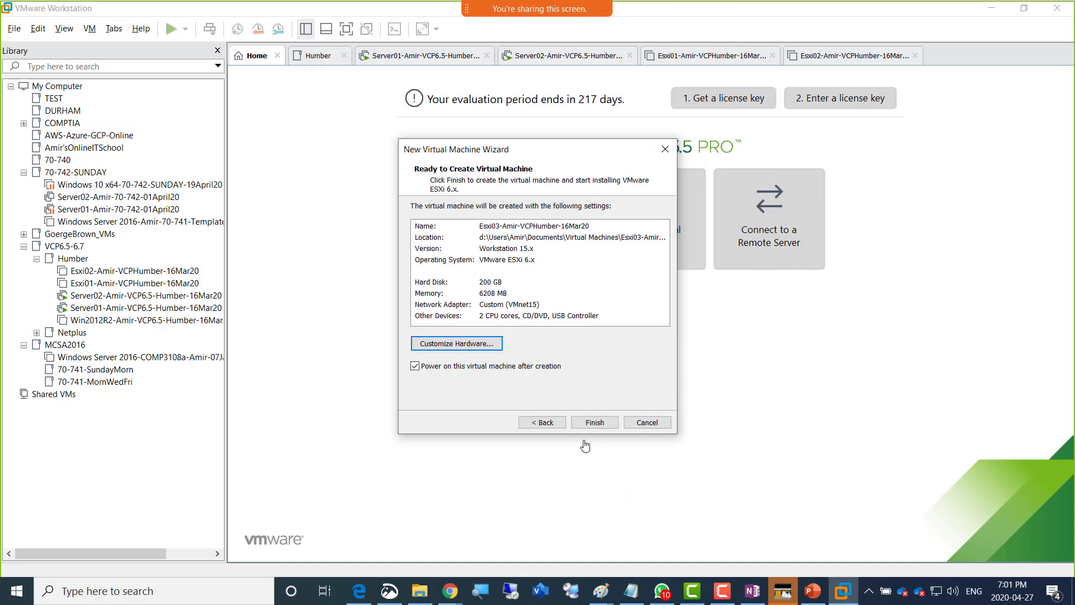
- Finish creating Esxi03, narrow the Library pane, and switch to Server02's console
{"action": "left_click", "coordinate": [595, 422]}
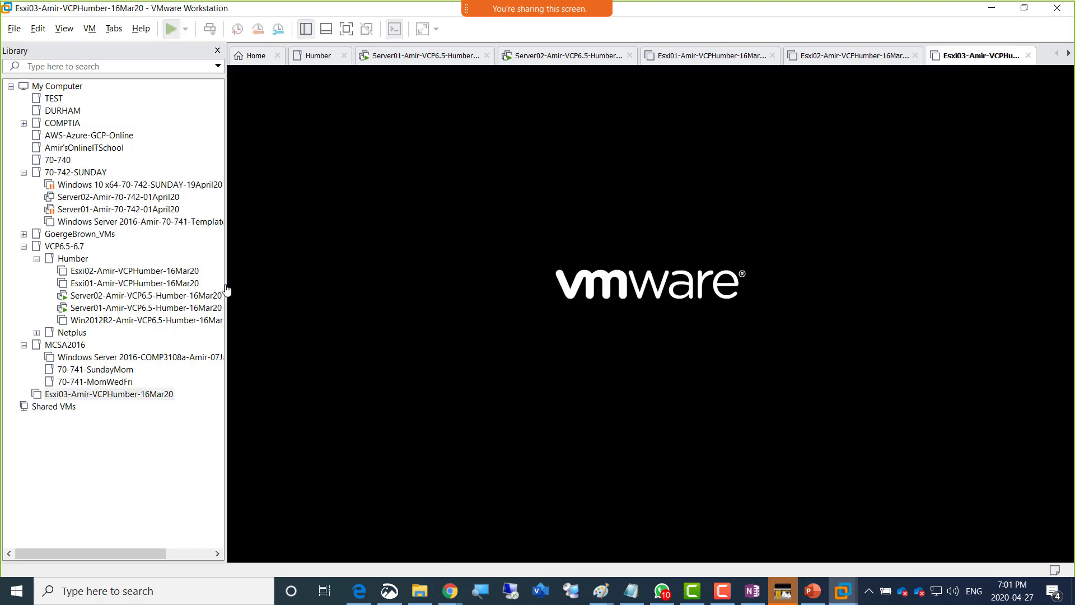
{"action": "left_click_drag", "start_coordinate": [226, 288], "coordinate": [176, 287]}
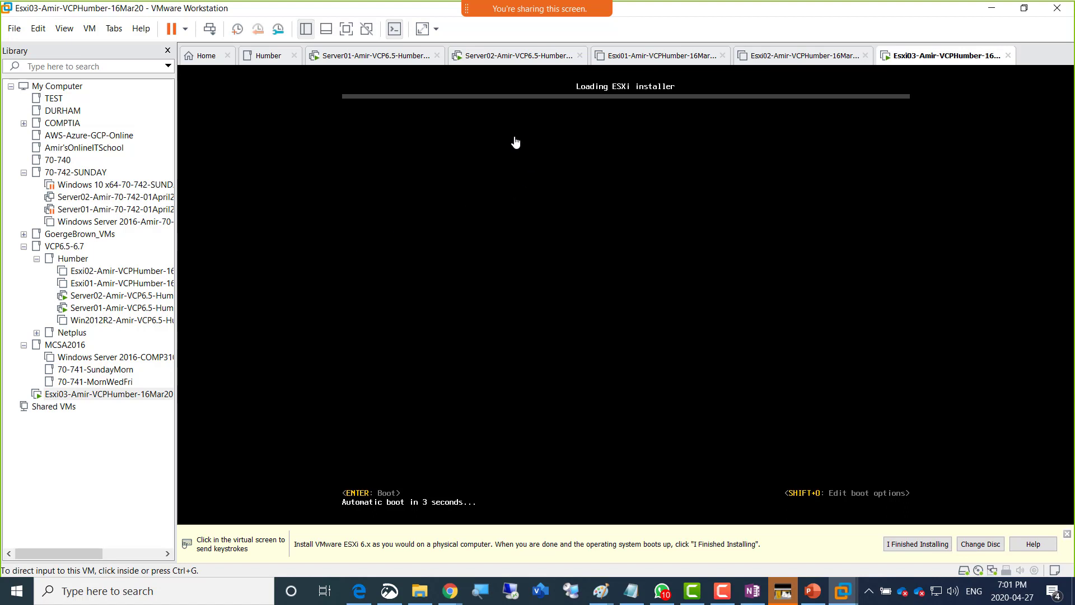
{"action": "left_click", "coordinate": [494, 60]}
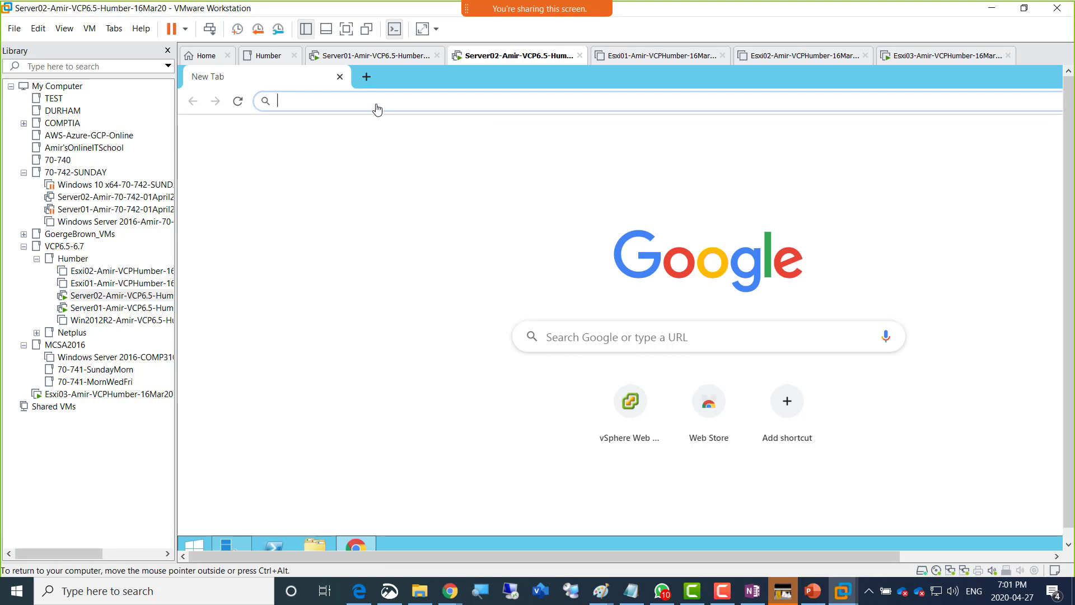
- Open the vSphere Web Client from Server02's Chrome address bar, then view Esxi03's console
{"action": "type", "text": "vc"}
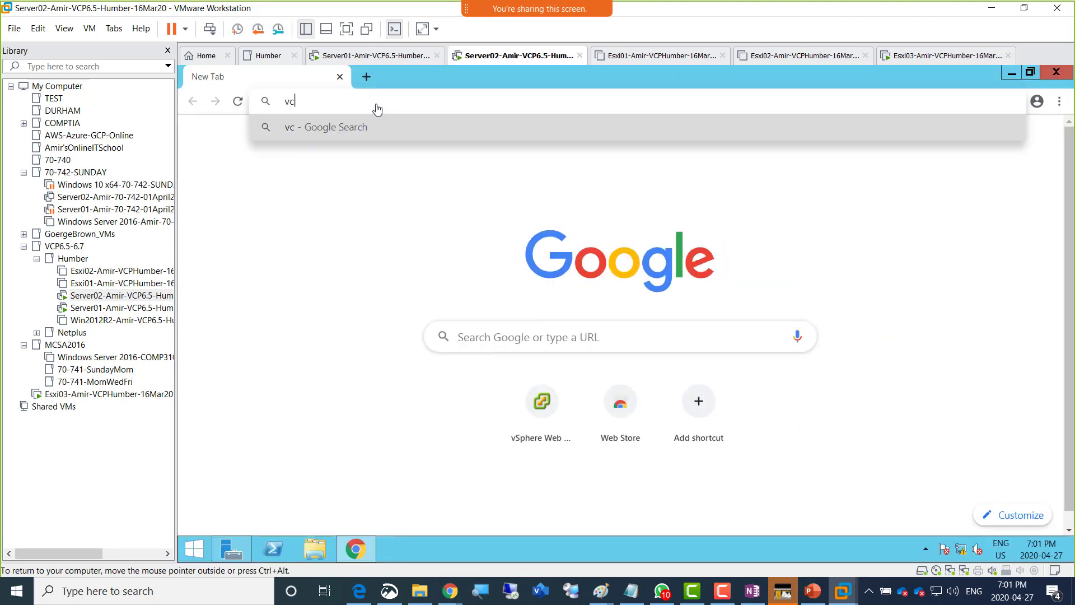
{"action": "key", "text": "BackSpace"}
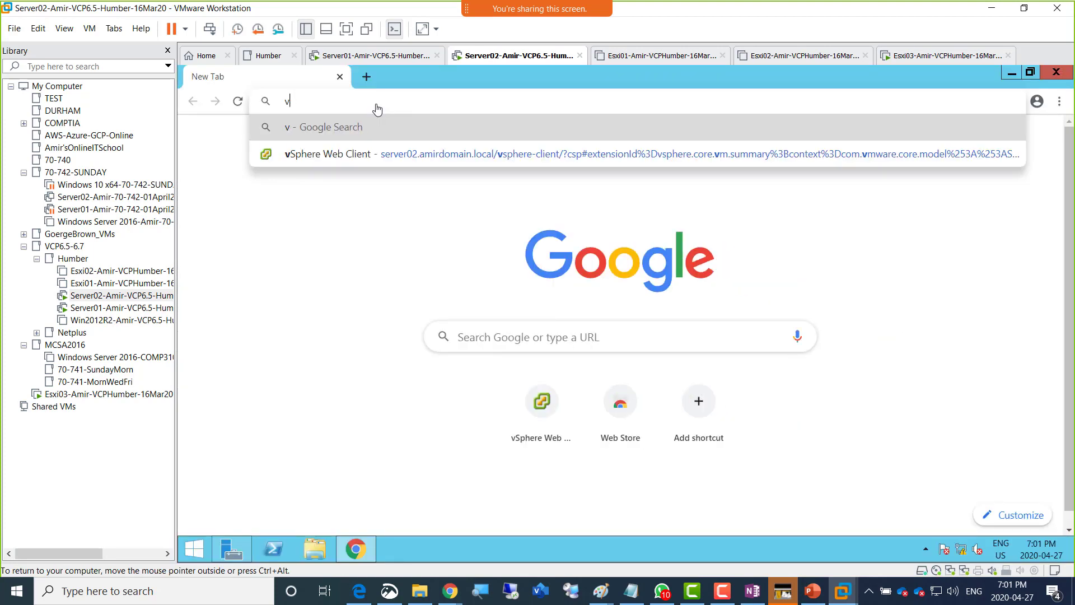
{"action": "left_click", "coordinate": [389, 156]}
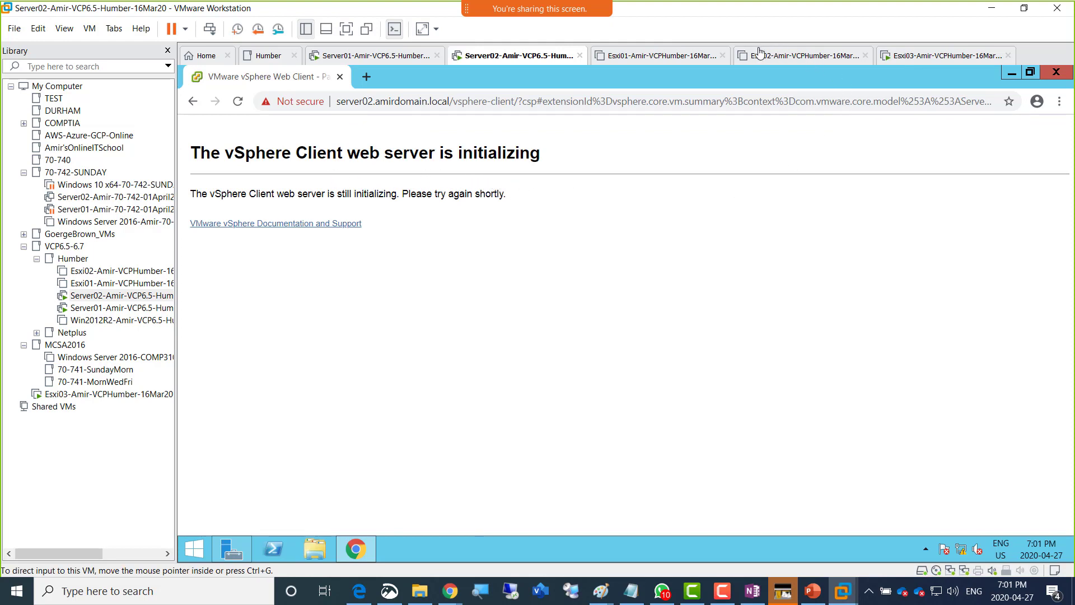
{"action": "left_click", "coordinate": [911, 56]}
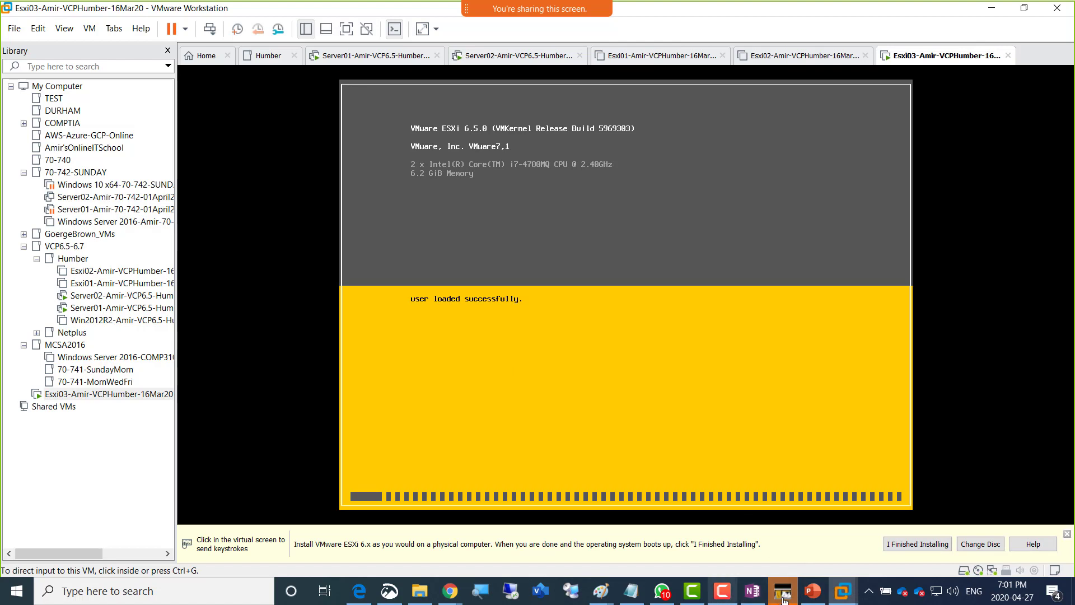
- Close the Adobe Acrobat Updater from the system tray and dismiss the printer icon's menu
{"action": "left_click", "coordinate": [870, 593]}
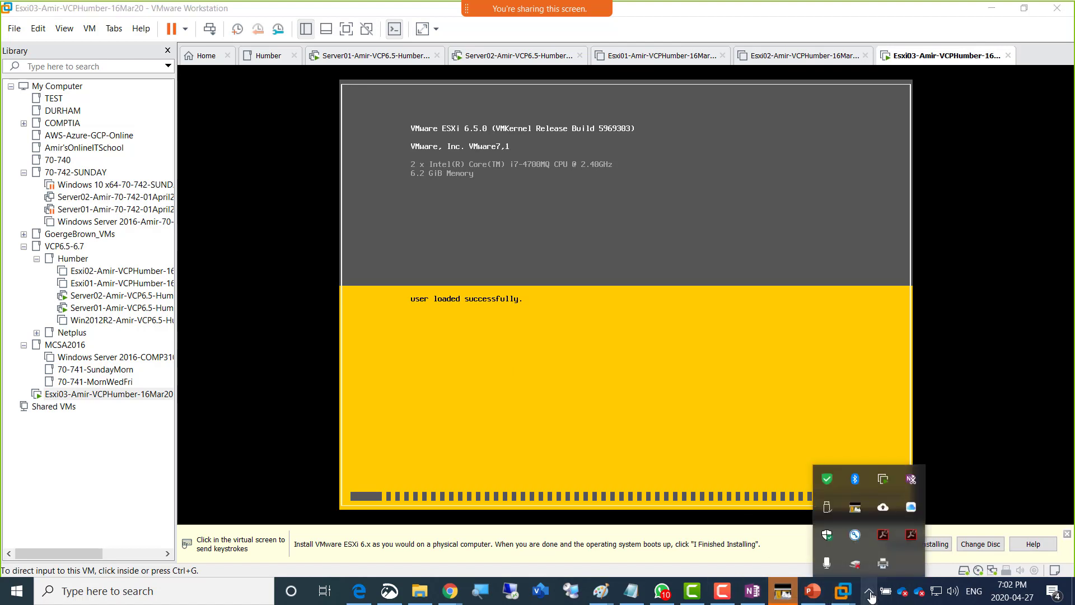
{"action": "right_click", "coordinate": [883, 537]}
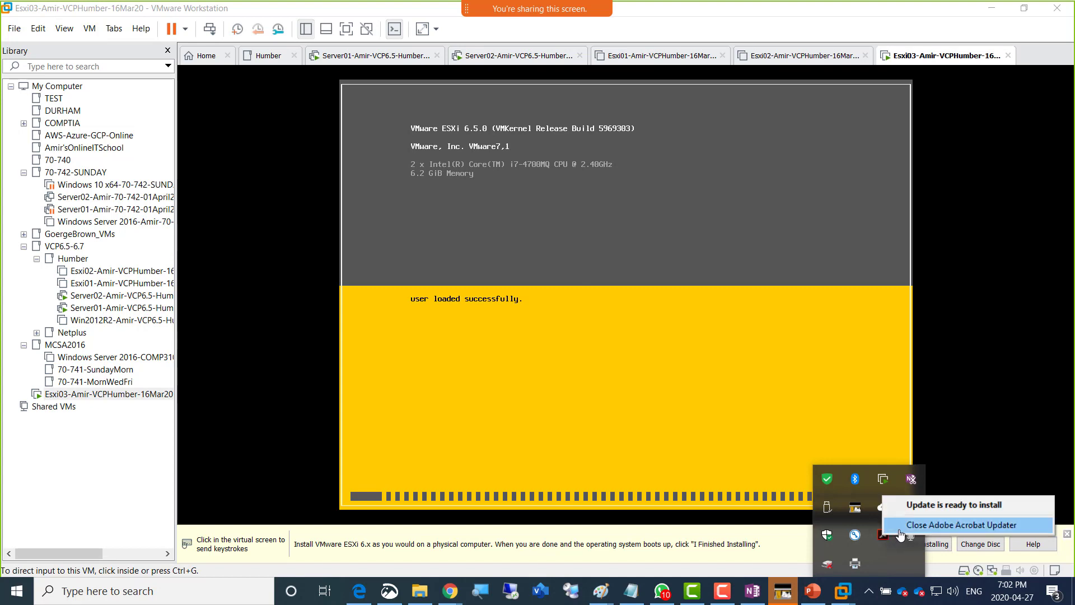
{"action": "left_click", "coordinate": [902, 523]}
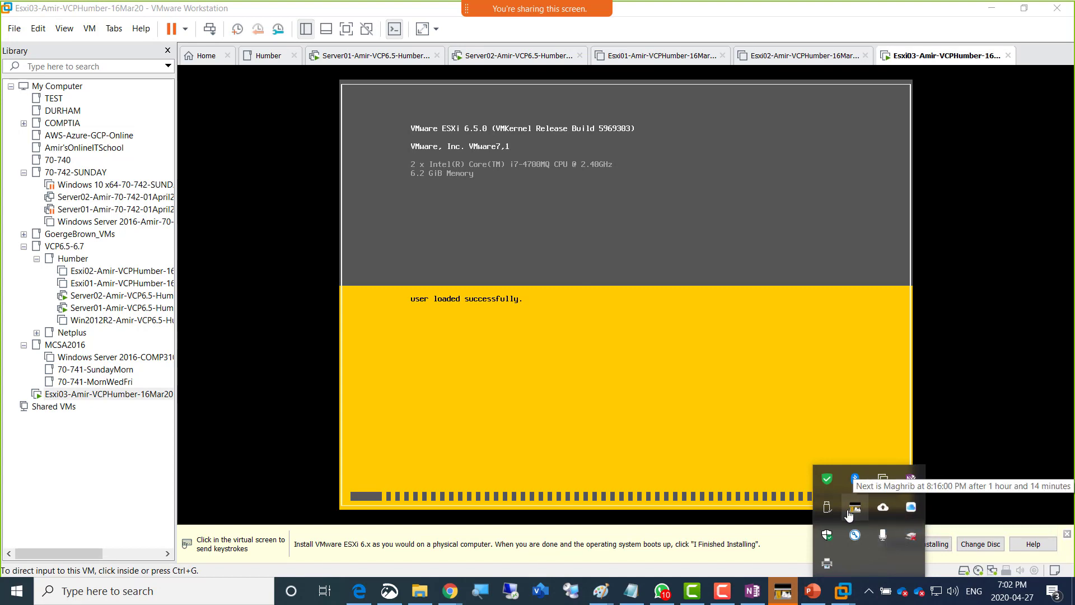
{"action": "right_click", "coordinate": [828, 565]}
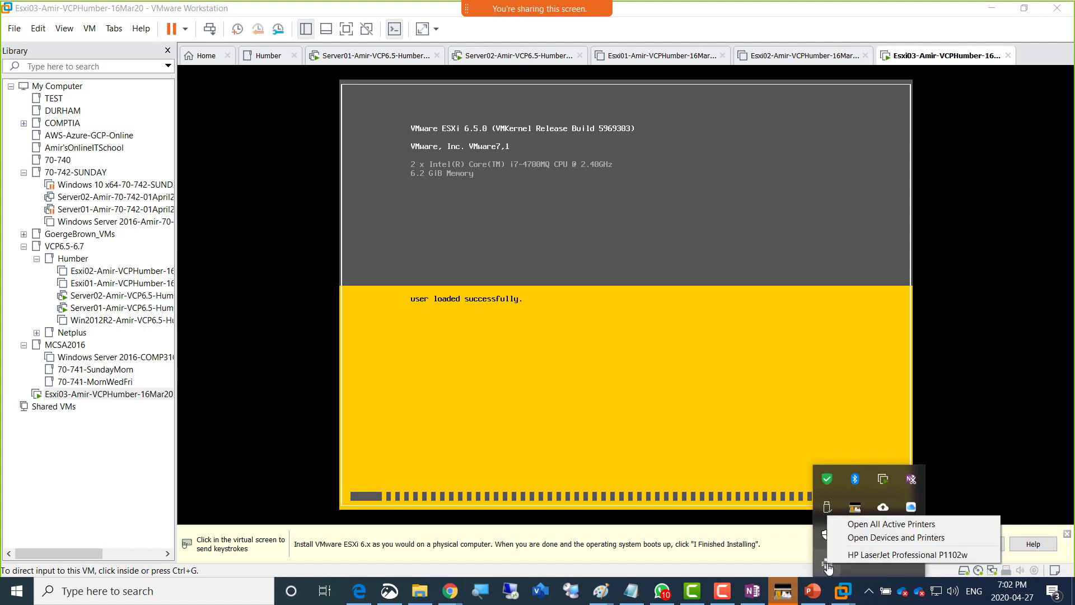
{"action": "left_click", "coordinate": [737, 561]}
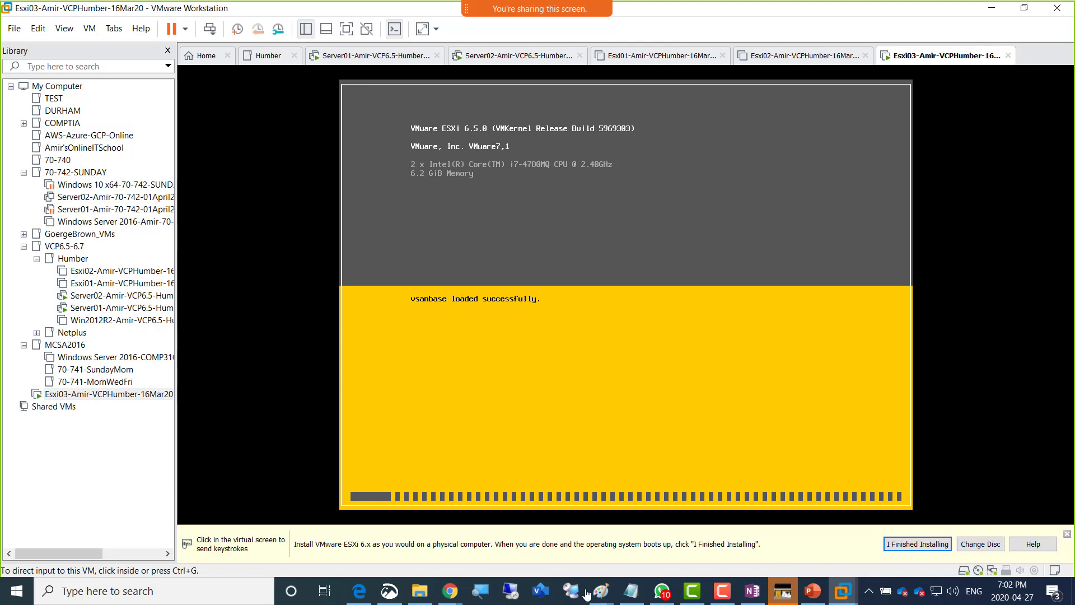
{"action": "mouse_move", "coordinate": [451, 596]}
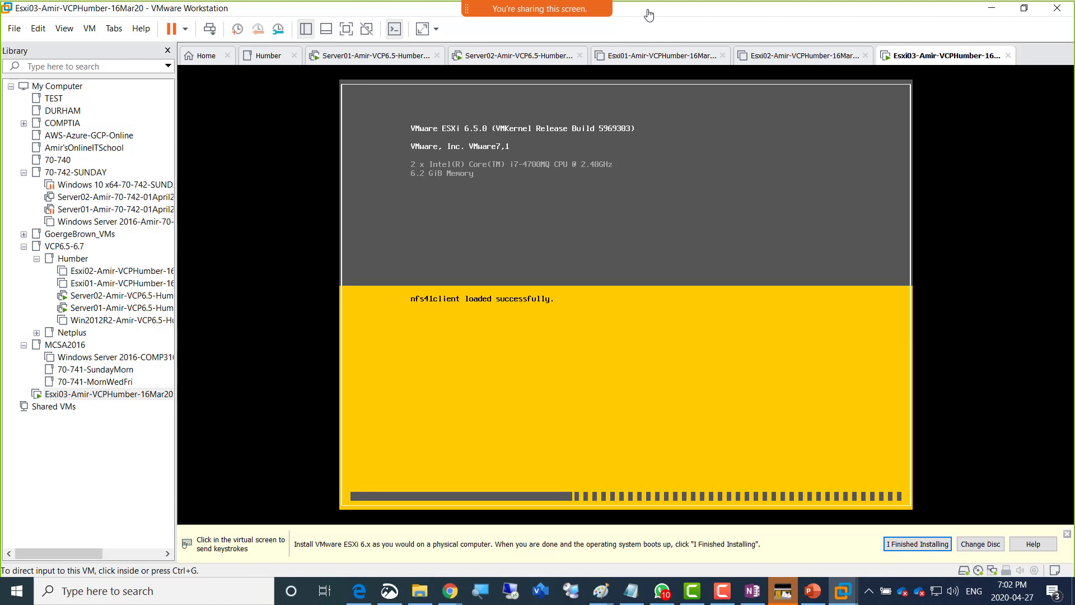
- Show Server02's Local Server properties in Server Manager, then return to the Esxi03 console
{"action": "left_click", "coordinate": [493, 58]}
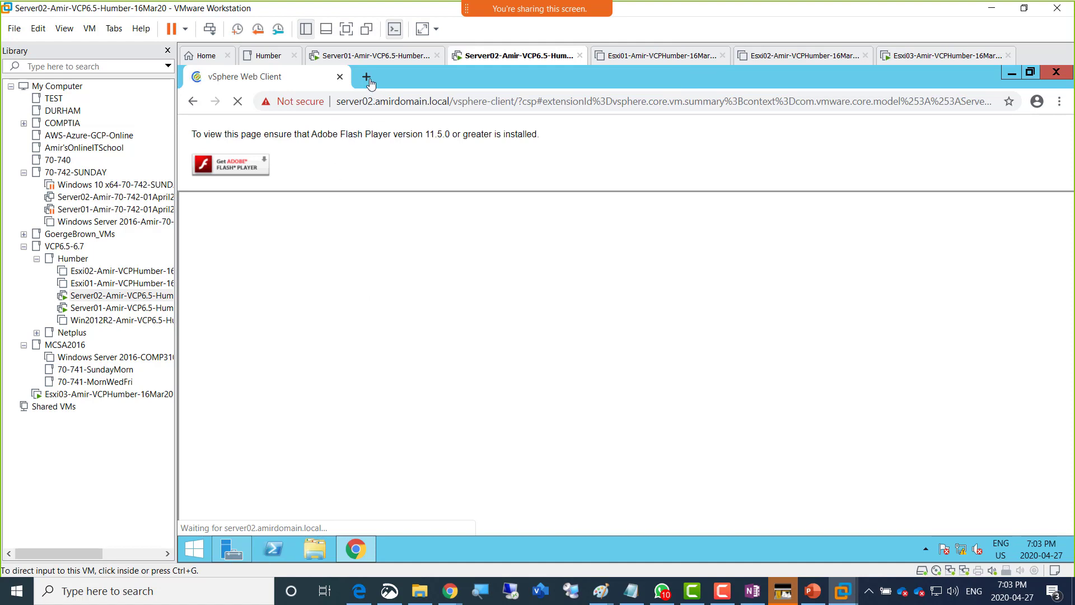
{"action": "right_click", "coordinate": [490, 58]}
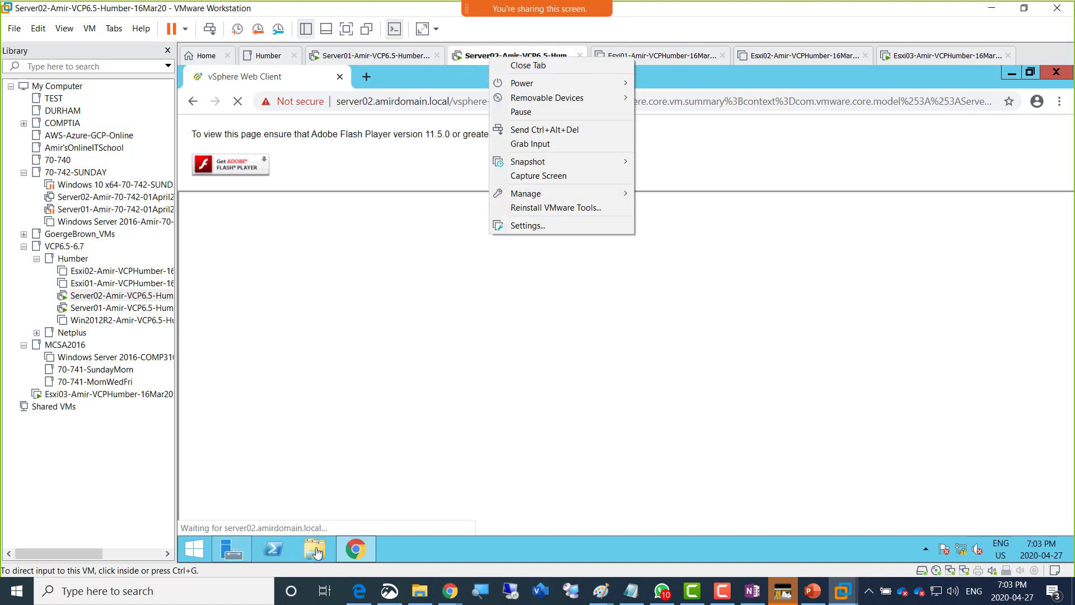
{"action": "left_click", "coordinate": [232, 550]}
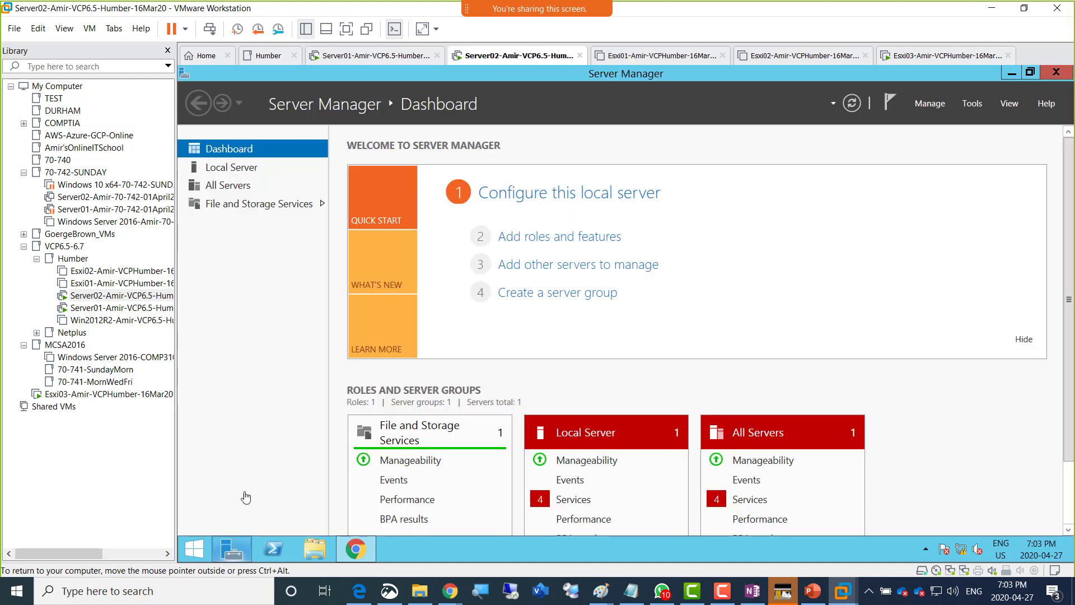
{"action": "left_click", "coordinate": [255, 168]}
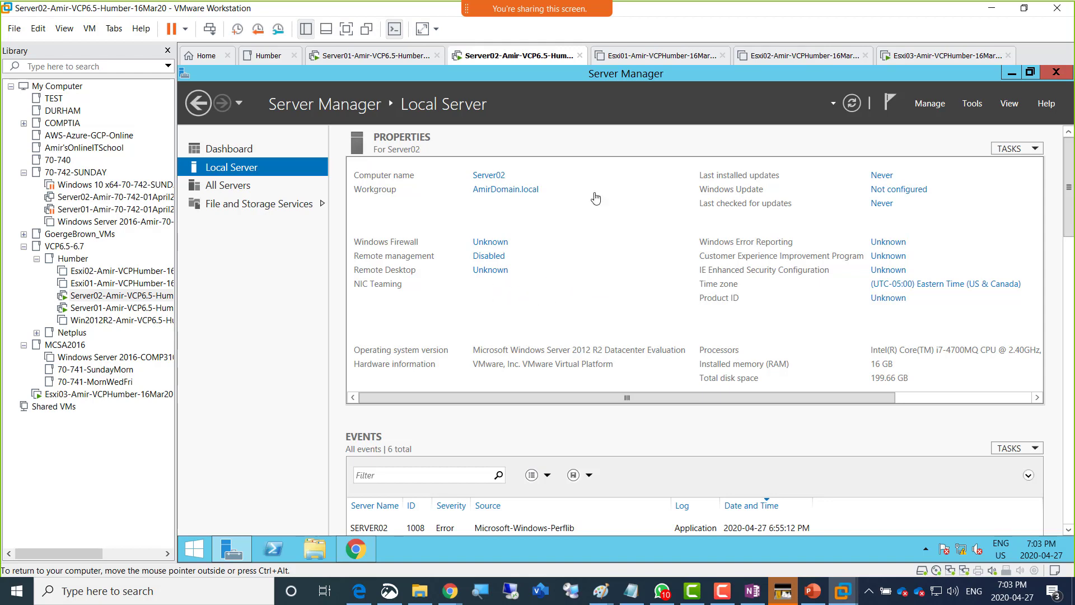
{"action": "left_click", "coordinate": [918, 56]}
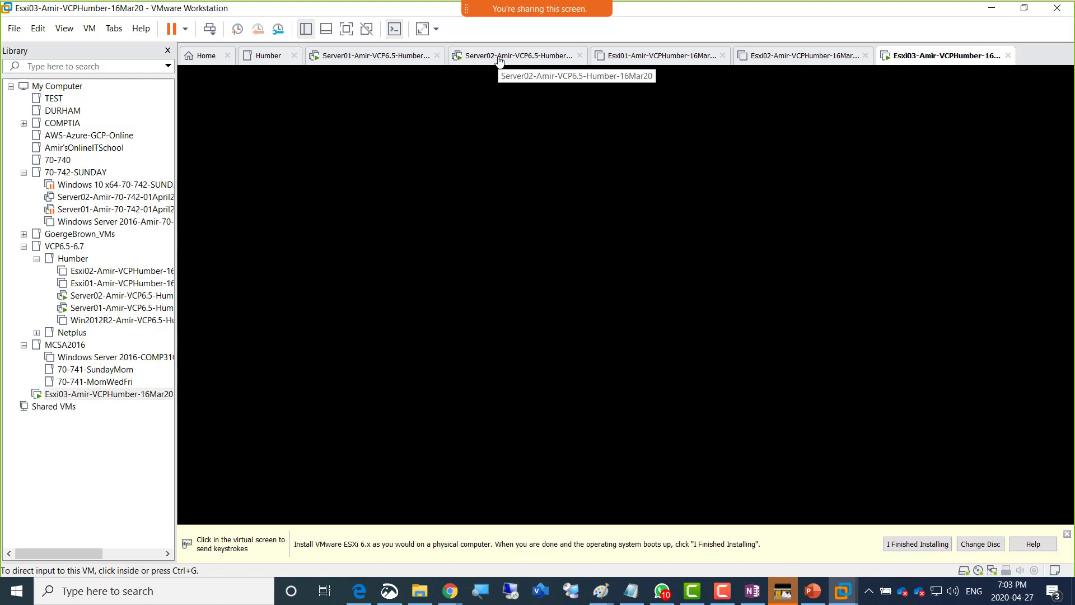
- Install ESXi 6.5.0 on the 200 GB disk with US Default keyboard and the root password
{"action": "left_click", "coordinate": [586, 274]}
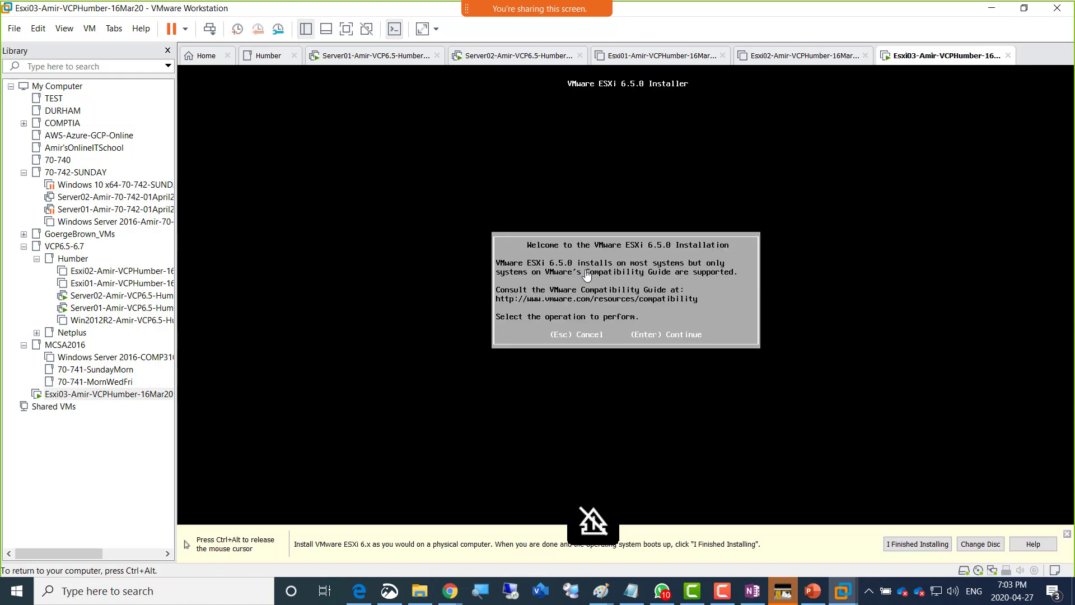
{"action": "key", "text": "Return"}
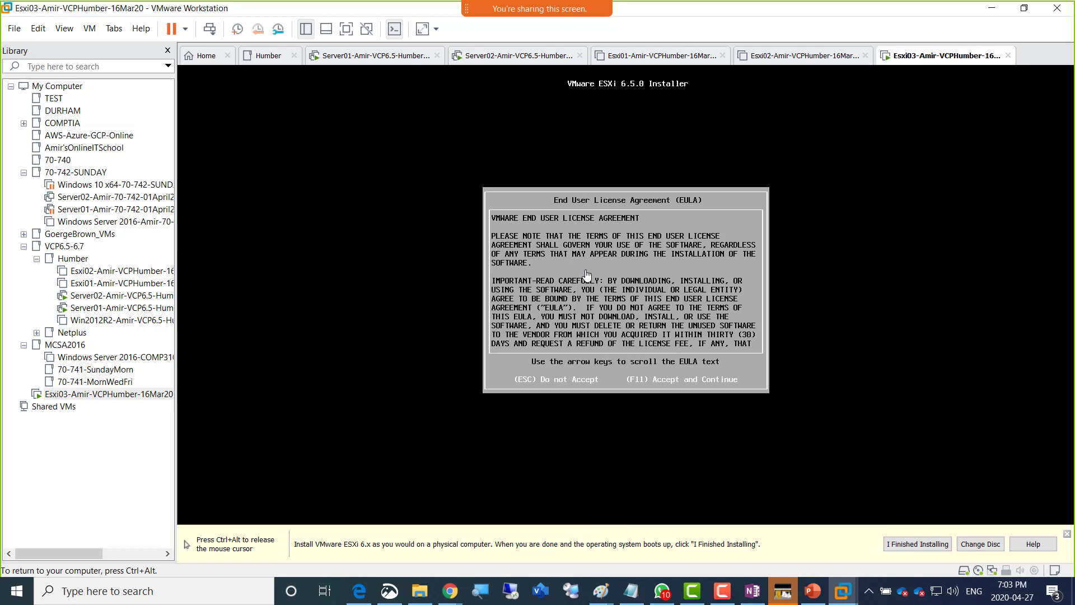
{"action": "key", "text": "F11"}
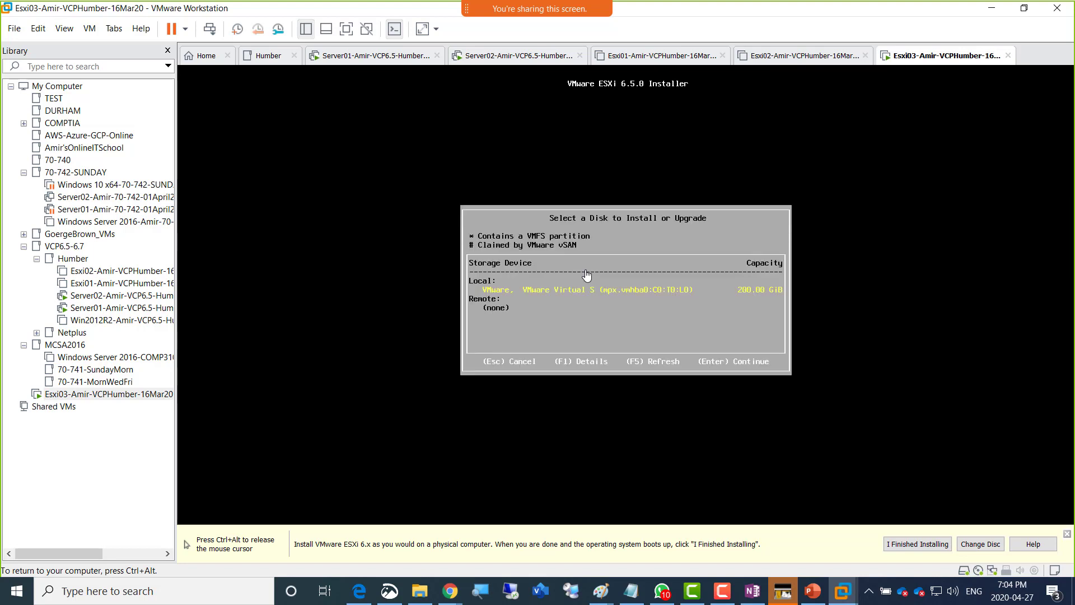
{"action": "key", "text": "Return"}
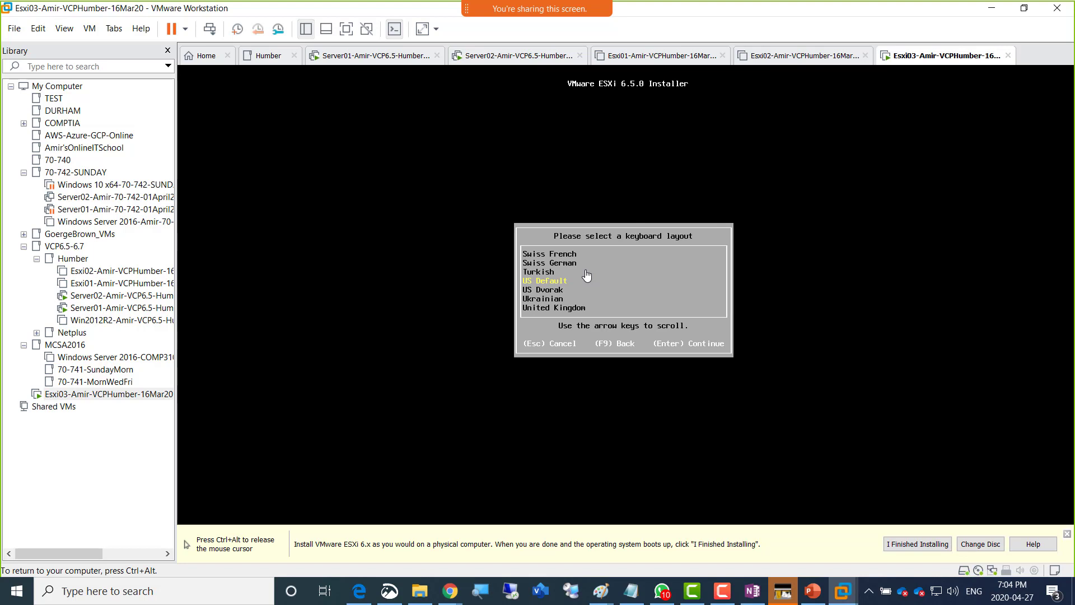
{"action": "key", "text": "Return"}
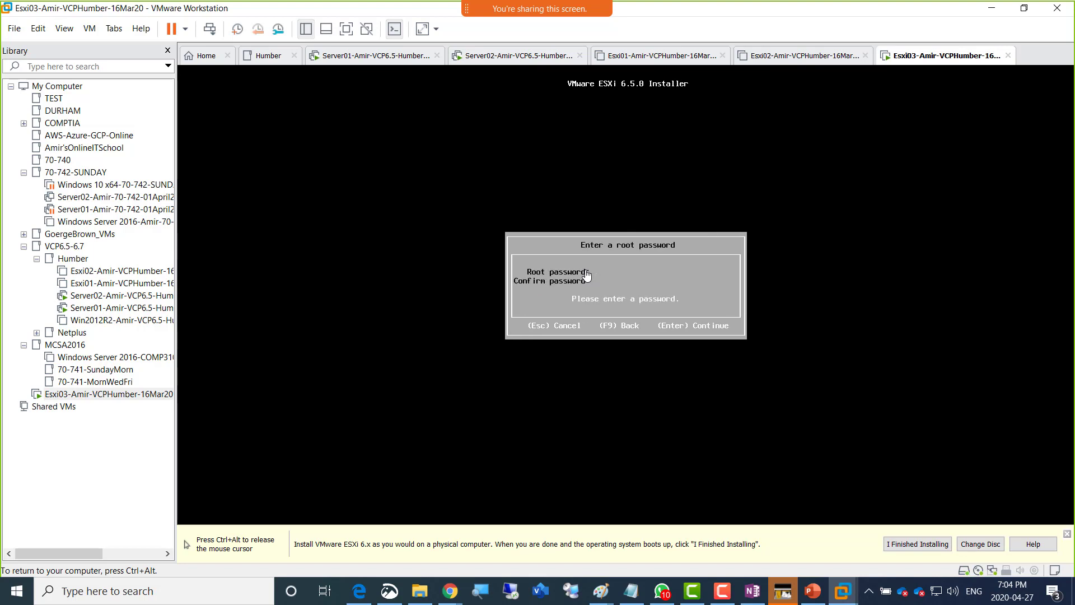
{"action": "type", "text": "***************"}
{"action": "key", "text": "Return"}
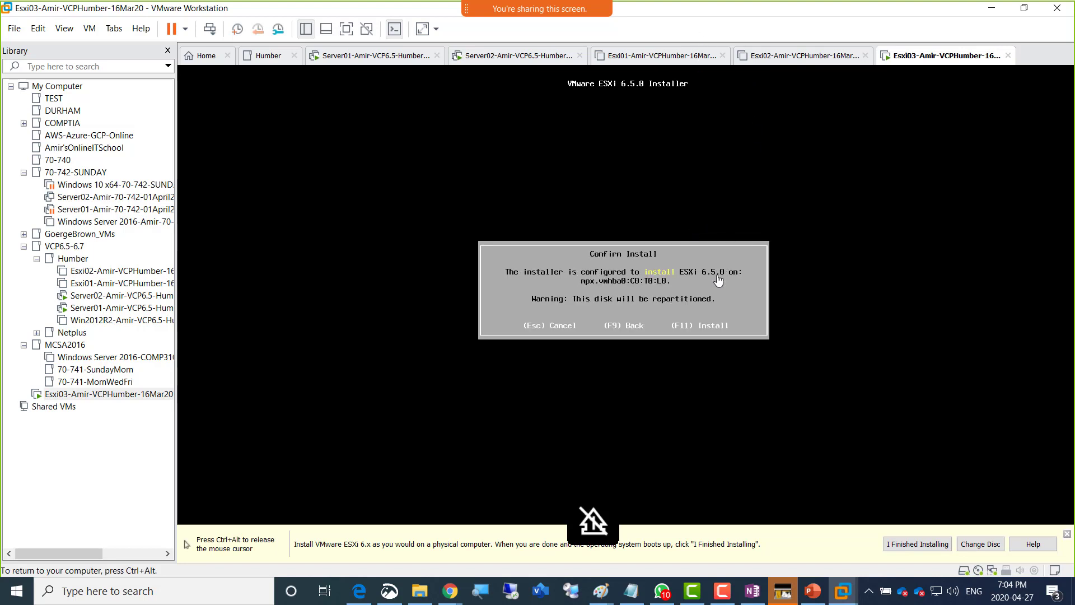
{"action": "key", "text": "F11"}
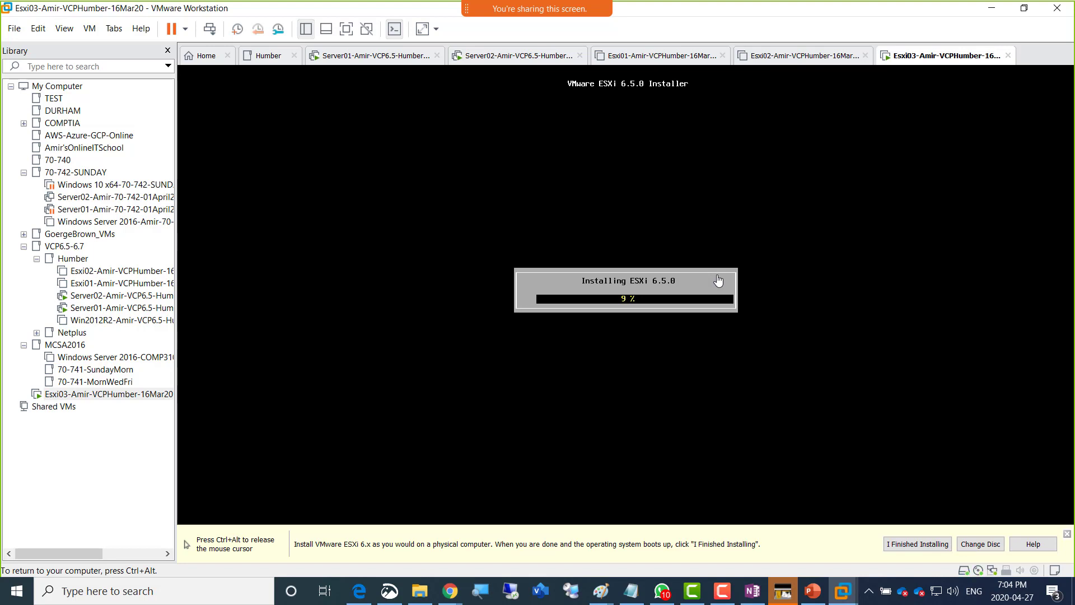
{"action": "key", "text": "ctrl+alt"}
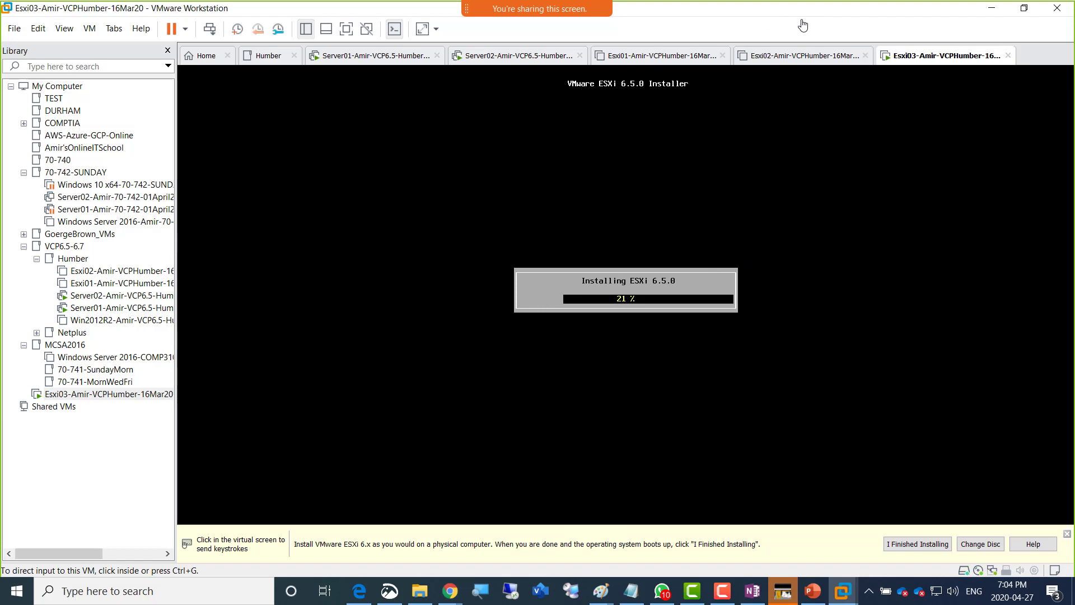
- Enable the disabled Ethernet1 network adapter on Server02
{"action": "left_click", "coordinate": [472, 61]}
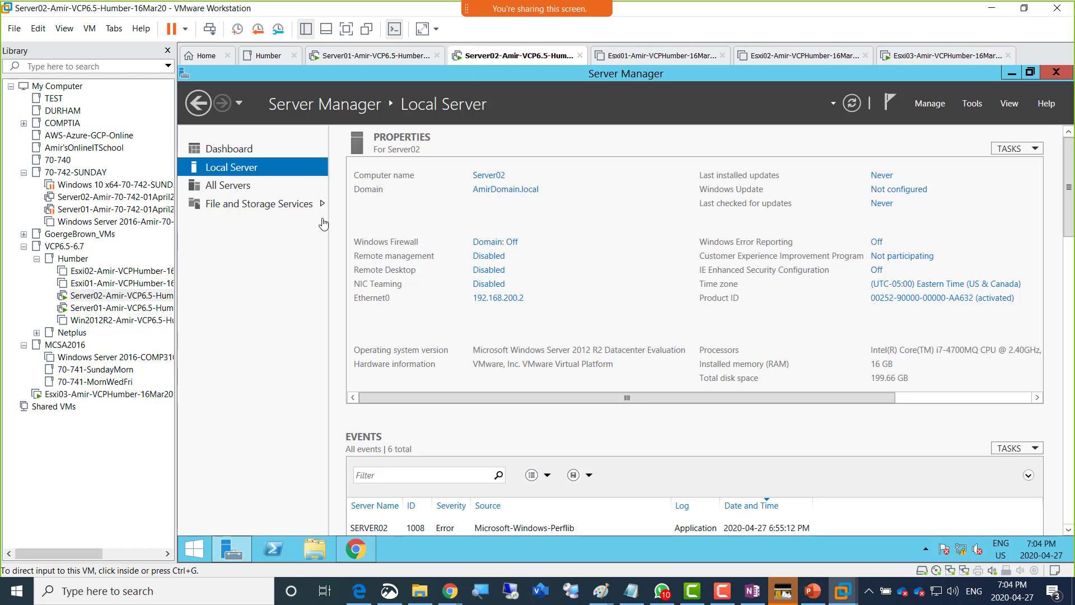
{"action": "left_click", "coordinate": [503, 313]}
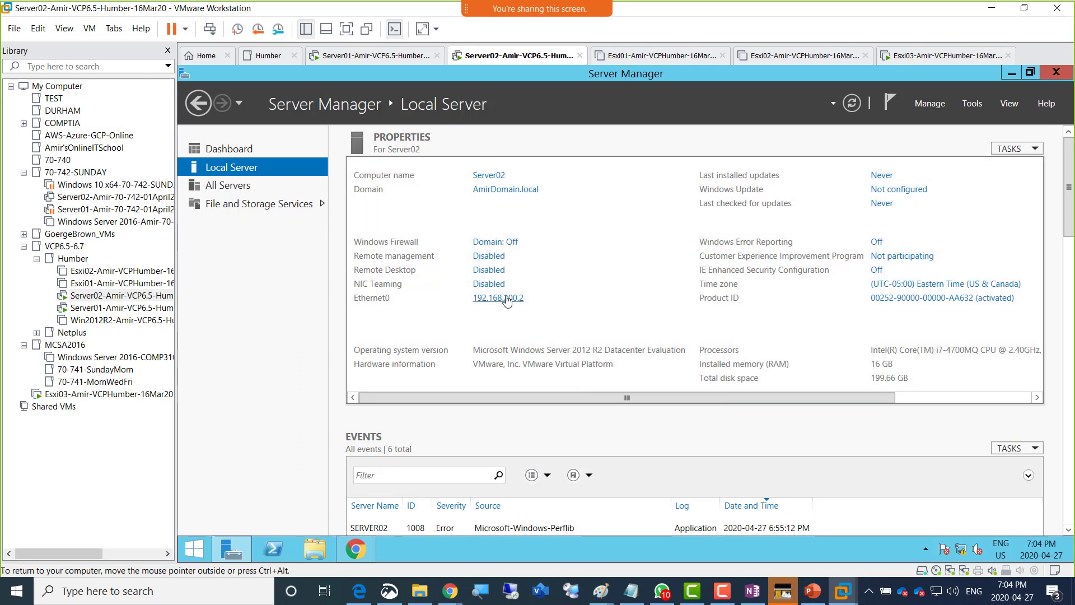
{"action": "left_click", "coordinate": [507, 300]}
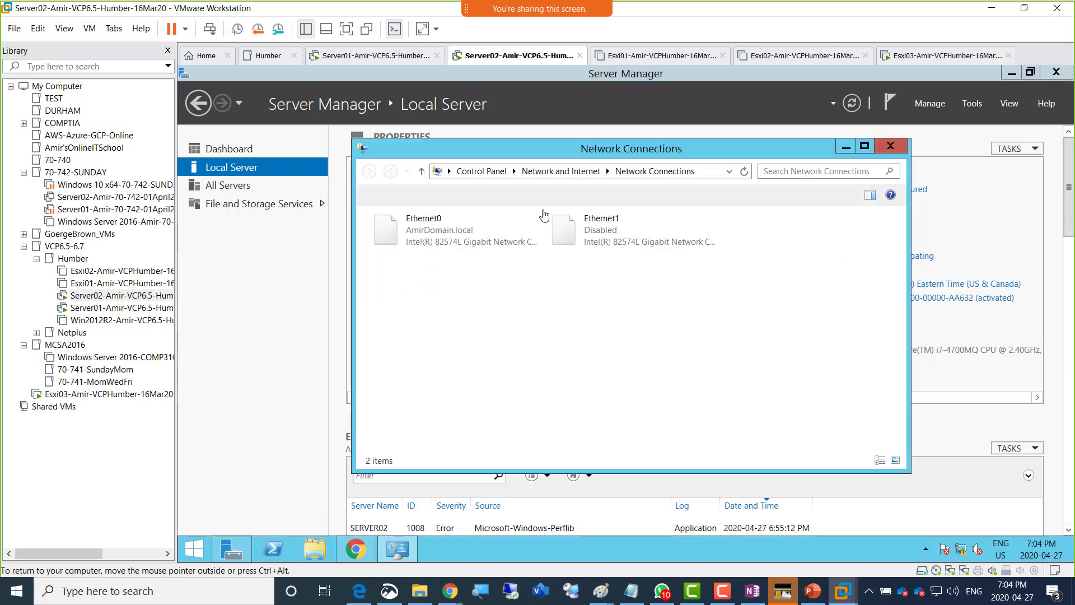
{"action": "double_click", "coordinate": [610, 235]}
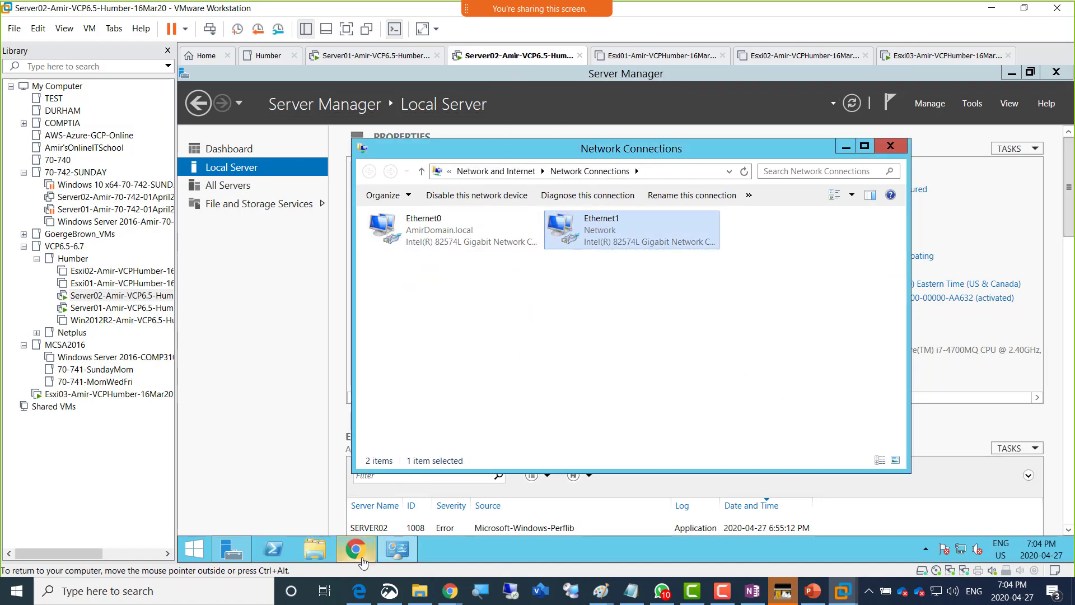
- Allow Flash for the vSphere Web Client site and reload the page
{"action": "mouse_move", "coordinate": [363, 561]}
{"action": "left_click", "coordinate": [361, 504]}
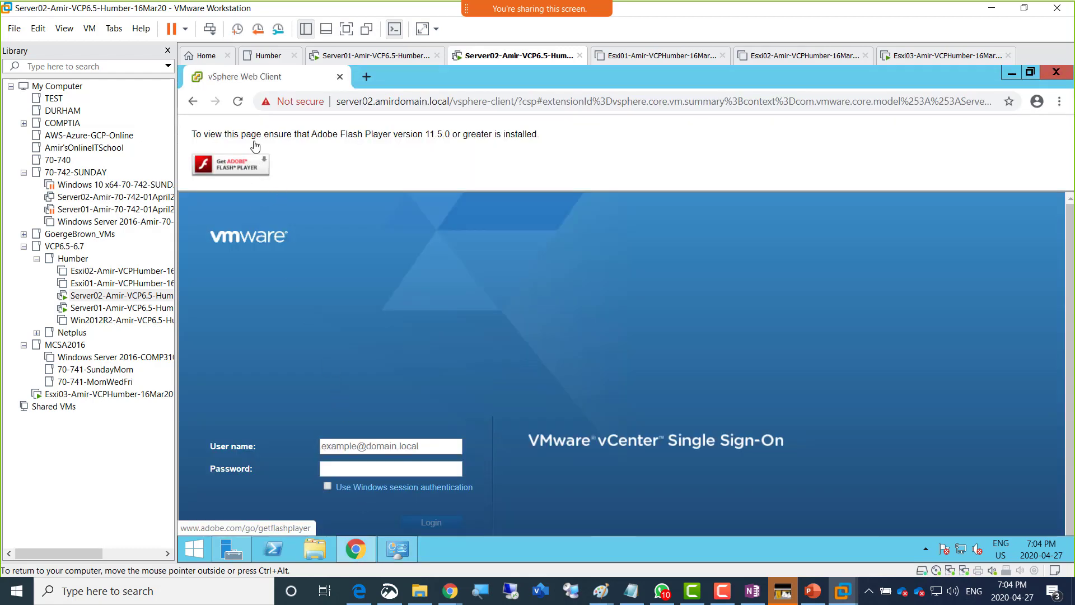
{"action": "left_click", "coordinate": [296, 102]}
{"action": "left_click", "coordinate": [408, 242]}
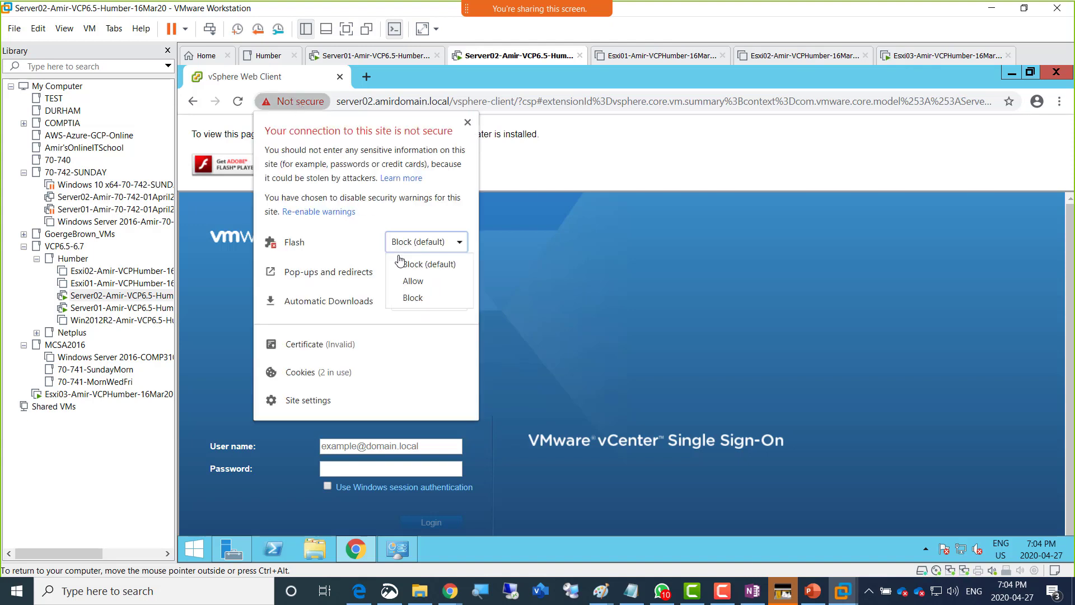
{"action": "left_click", "coordinate": [415, 281]}
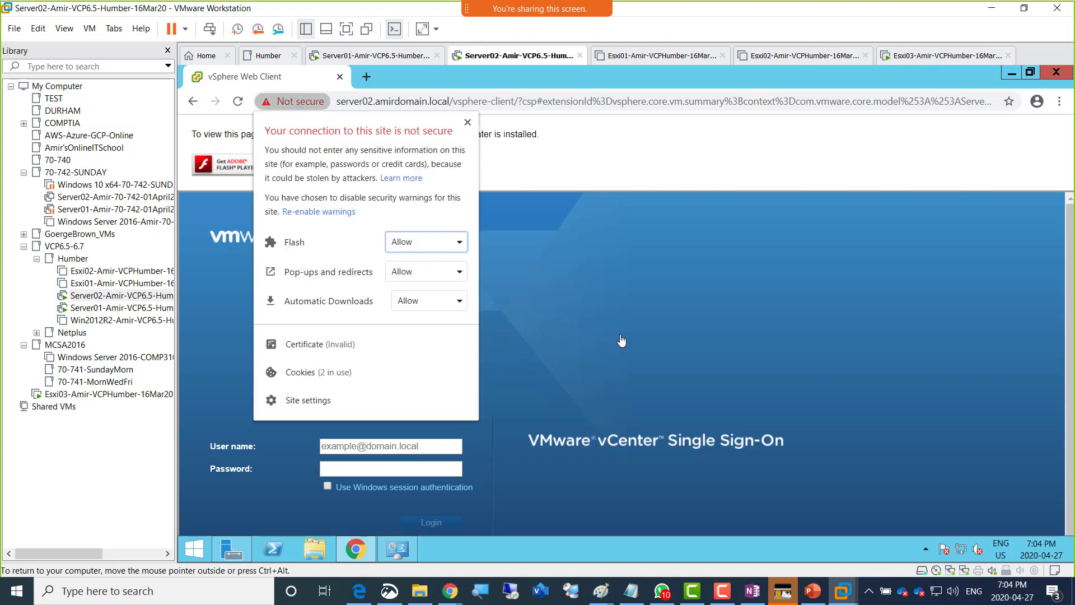
{"action": "left_click", "coordinate": [605, 308]}
{"action": "left_click", "coordinate": [493, 141]}
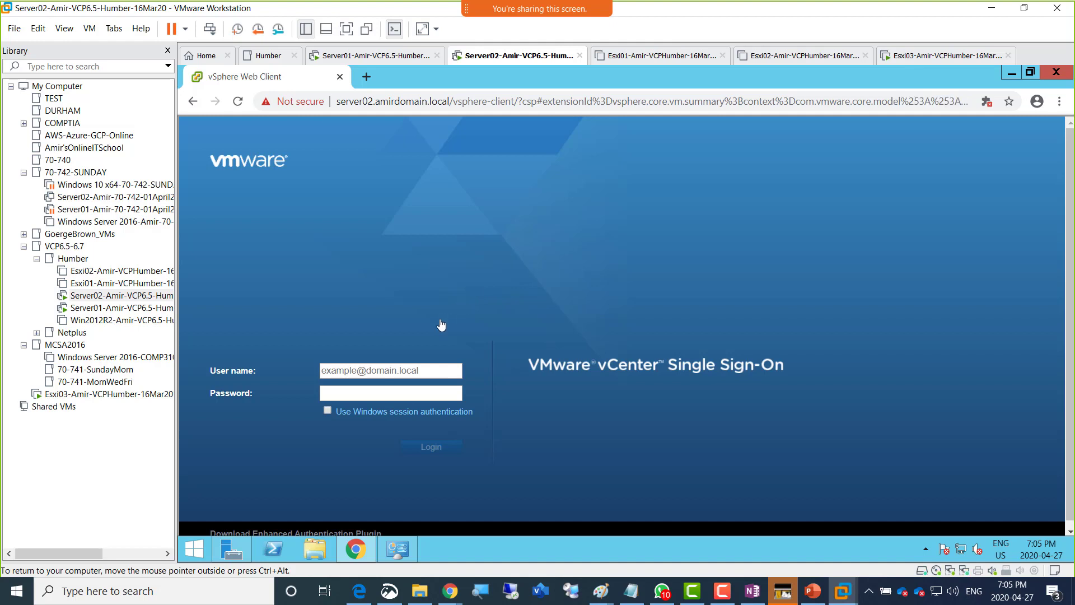
{"action": "left_click", "coordinate": [405, 375]}
{"action": "type", "text": "administra"}
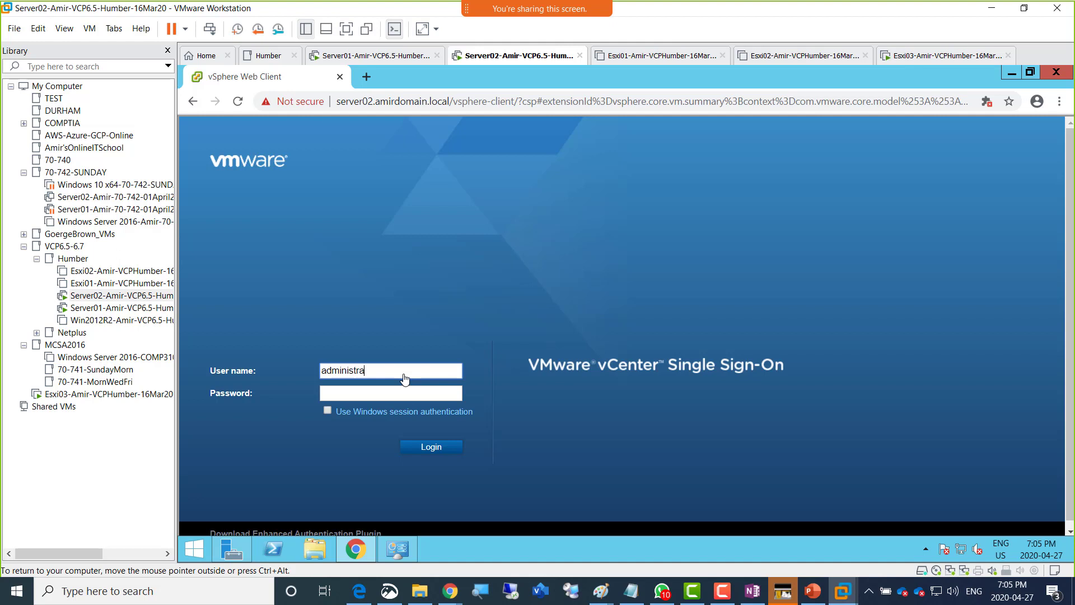
{"action": "type", "text": "tor@vsphere.local"}
{"action": "key", "text": "Tab"}
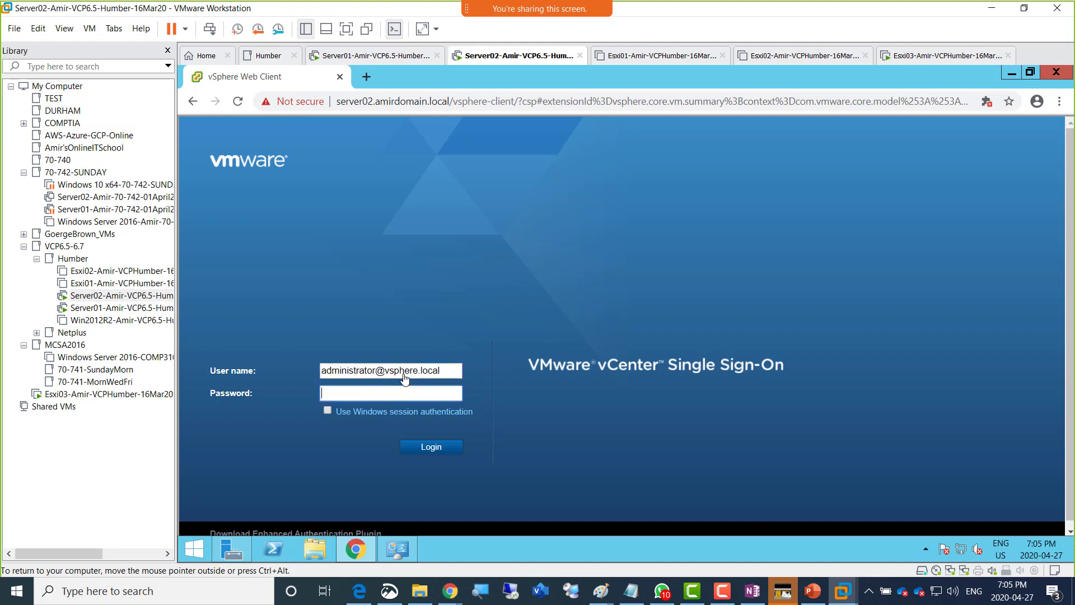
{"action": "type", "text": "************"}
{"action": "key", "text": "Return"}
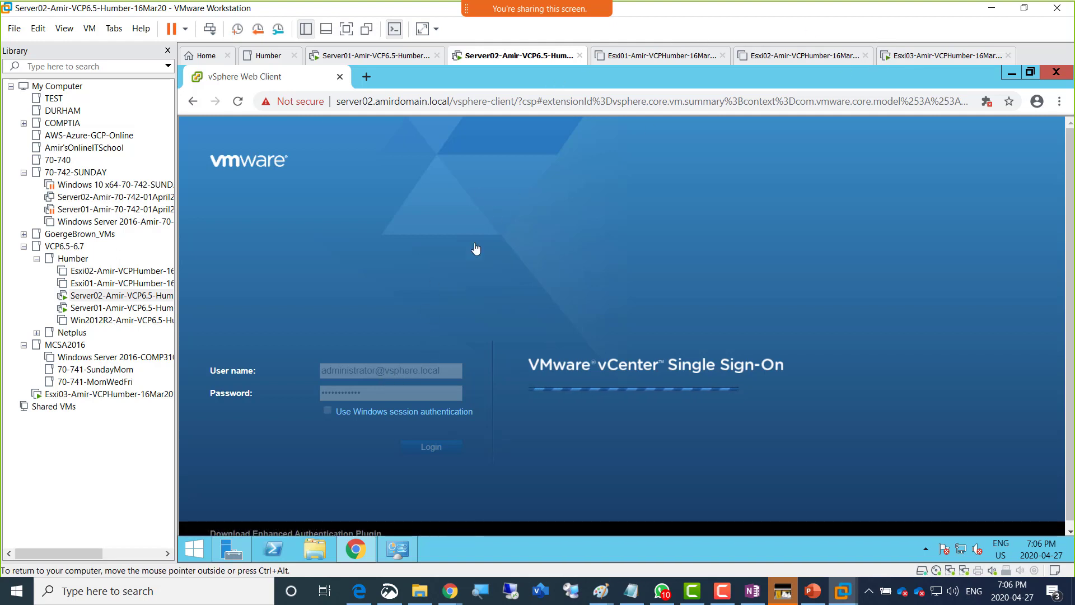
{"action": "left_click", "coordinate": [928, 65]}
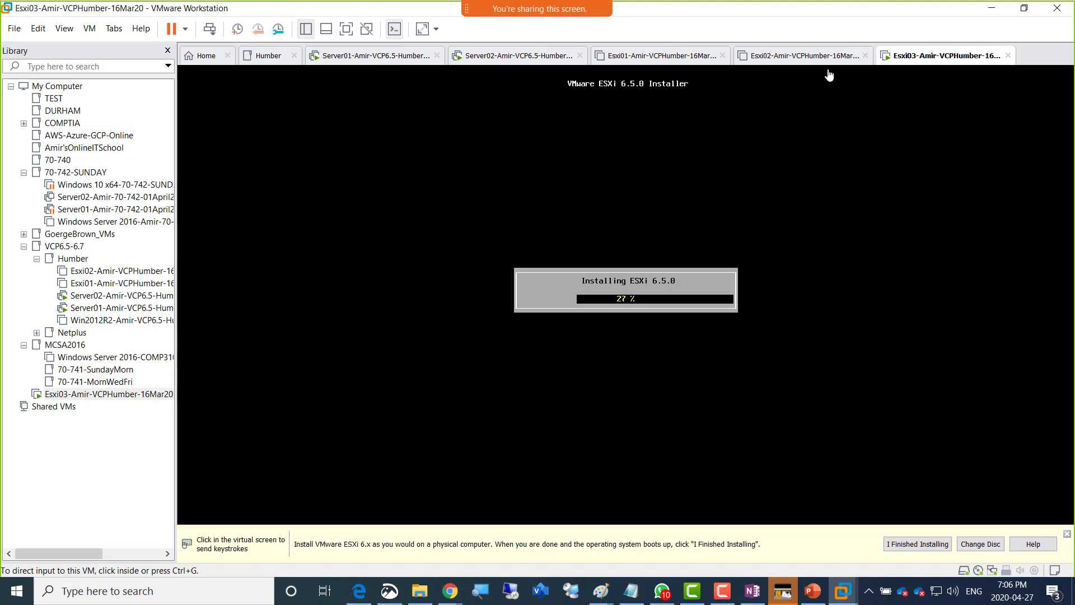
- Bring up the Paint sketch of the vSAN lab plan listing Esxi03's network addresses
{"action": "left_click", "coordinate": [495, 60]}
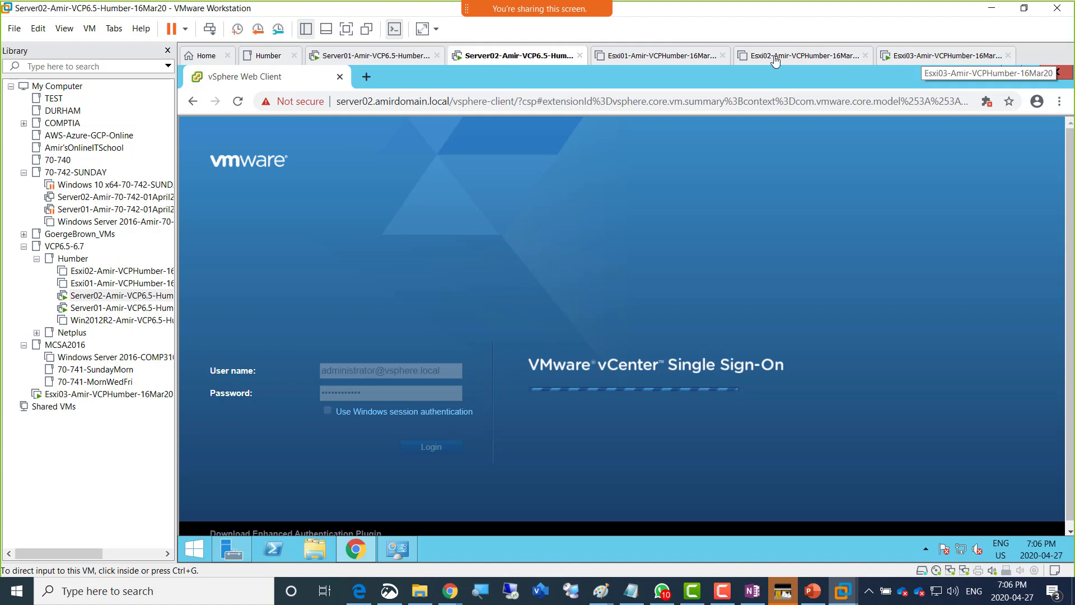
{"action": "left_click", "coordinate": [601, 591]}
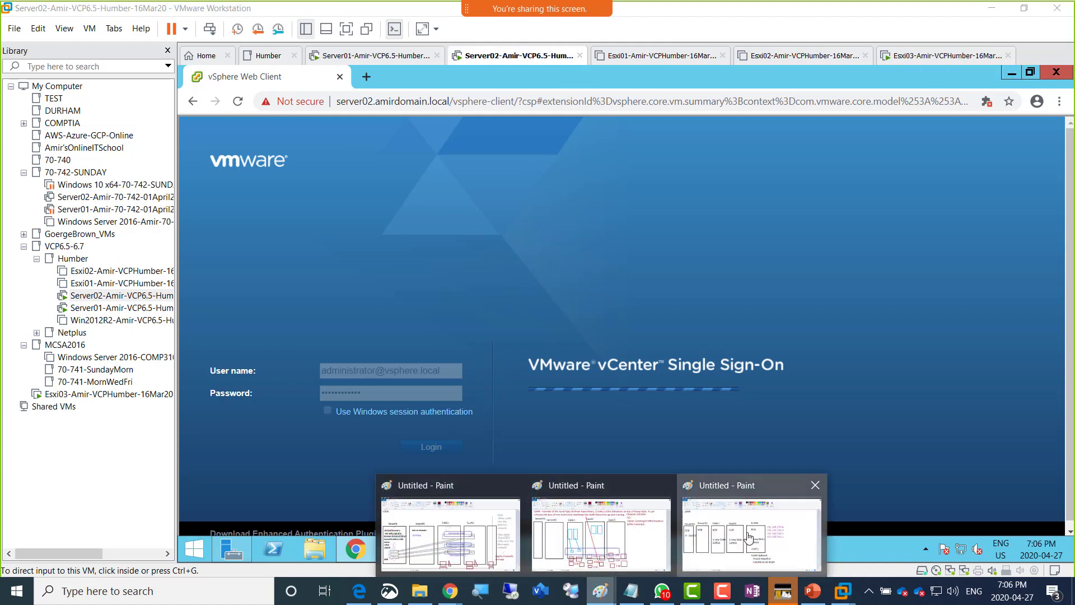
{"action": "left_click", "coordinate": [735, 536]}
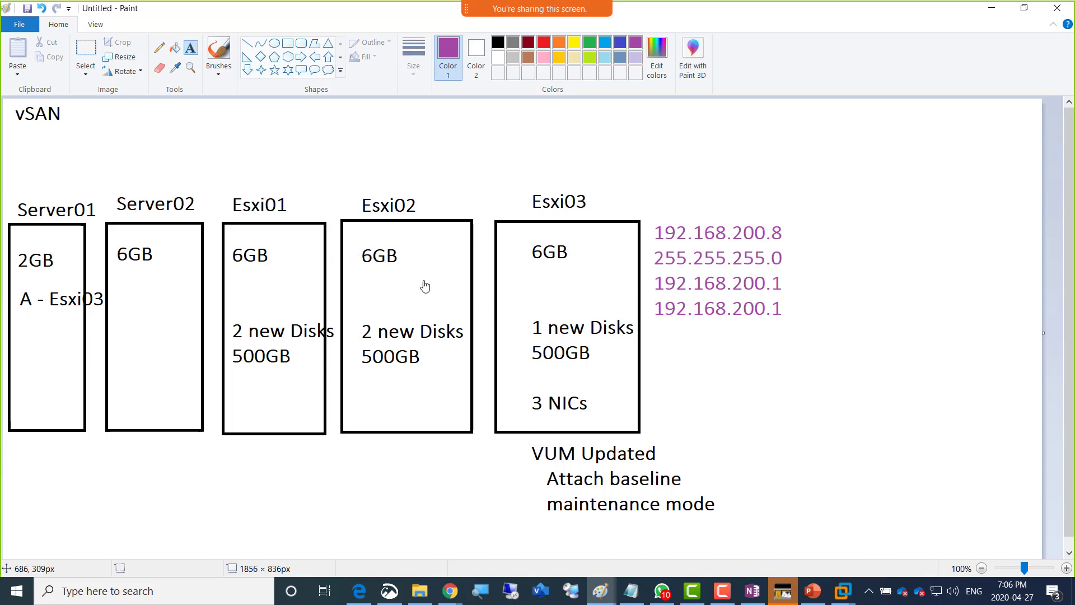
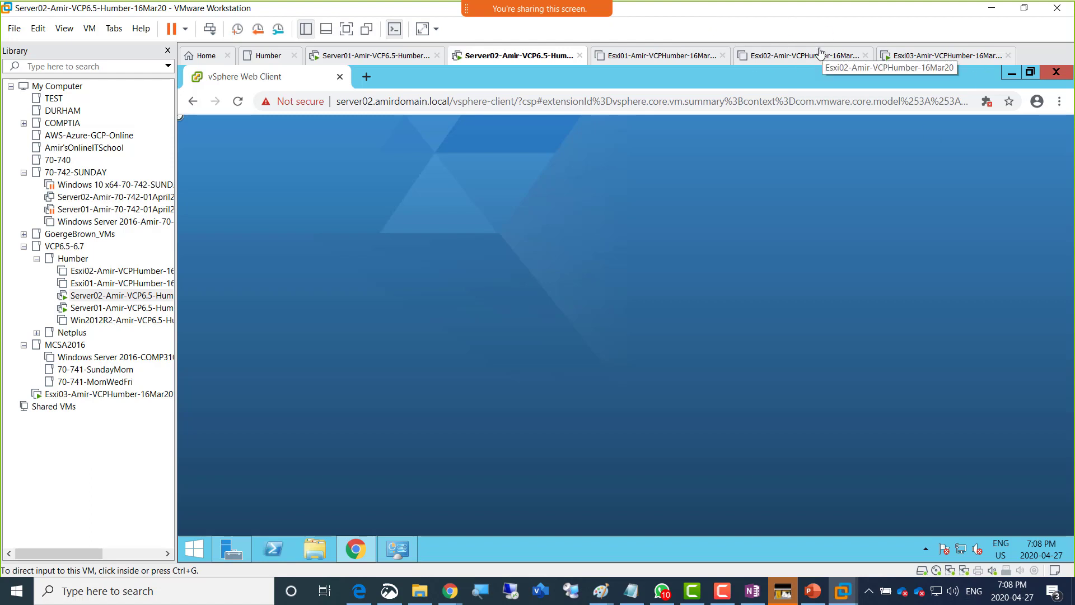
- Switch to the Esxi03-Amir-VCPHumber VM to see the ESXi 6.5.0 install at 27%
{"action": "left_click", "coordinate": [929, 61]}
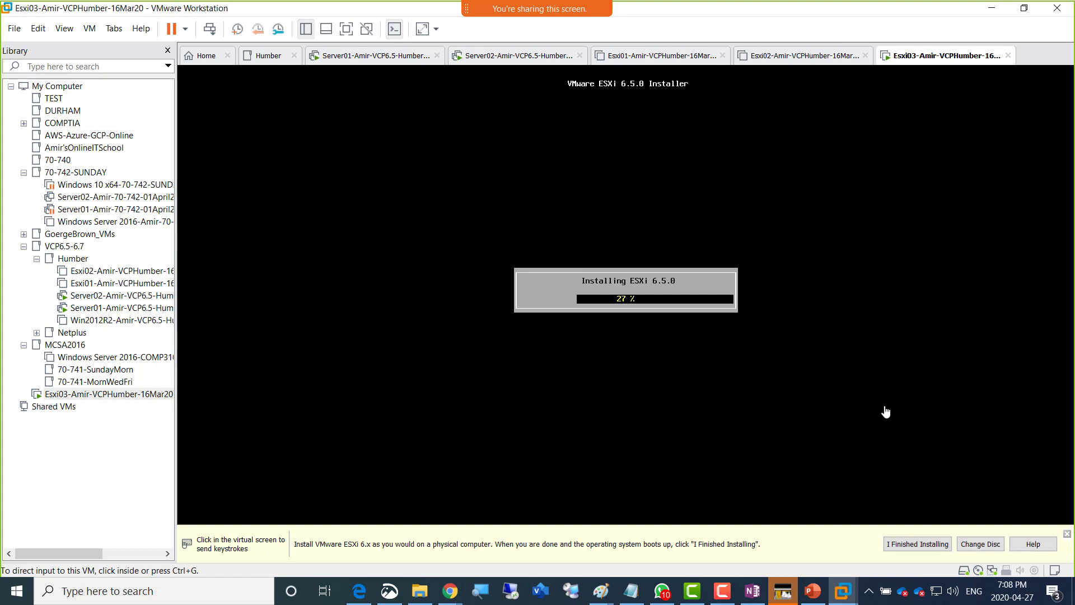
- Open Task Manager's Performance view to check the host's CPU and memory load
{"action": "right_click", "coordinate": [859, 593]}
{"action": "left_click", "coordinate": [884, 516]}
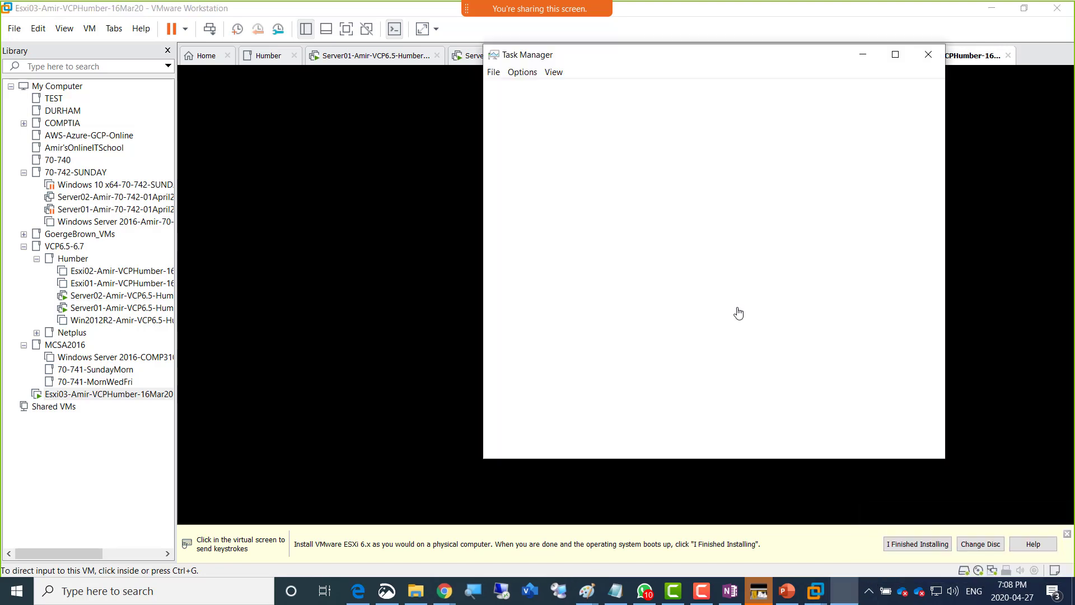
{"action": "left_click", "coordinate": [558, 98]}
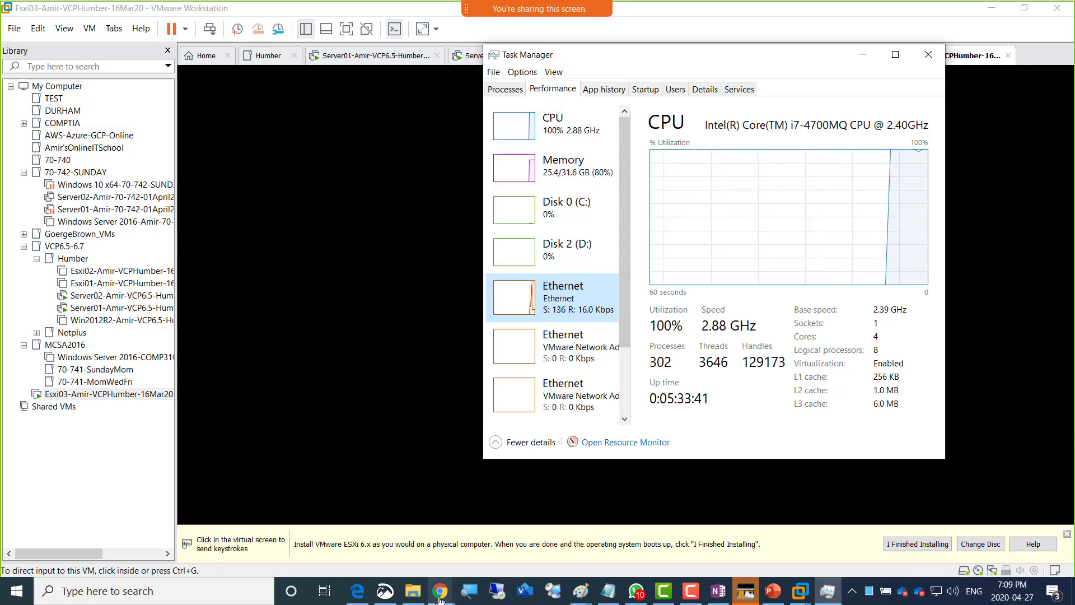
- Bring up the HP SAN search results in Chrome, then minimize that window
{"action": "mouse_move", "coordinate": [437, 576]}
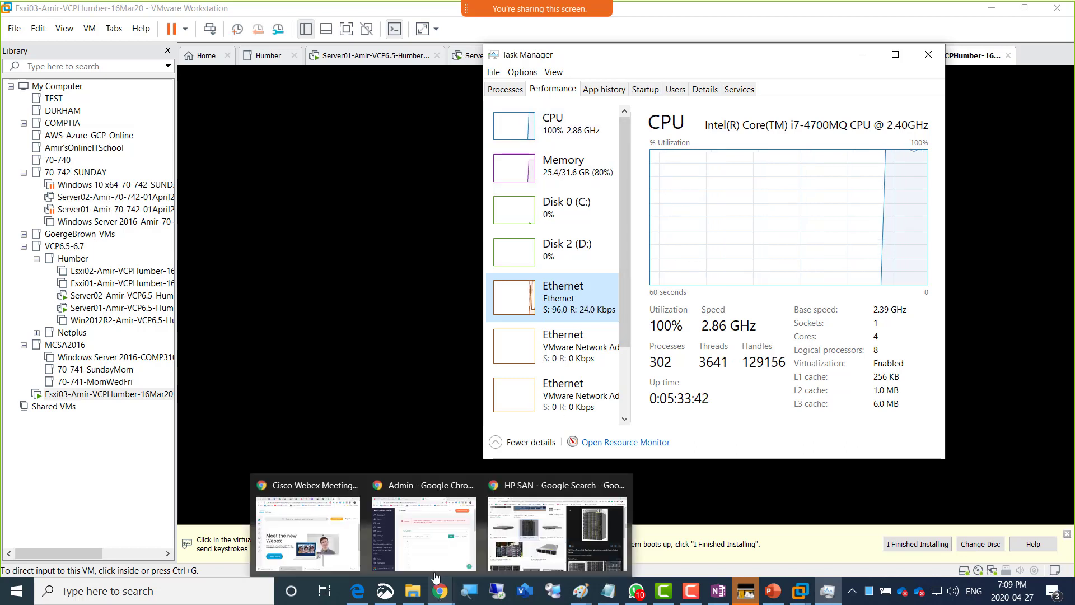
{"action": "left_click", "coordinate": [391, 537]}
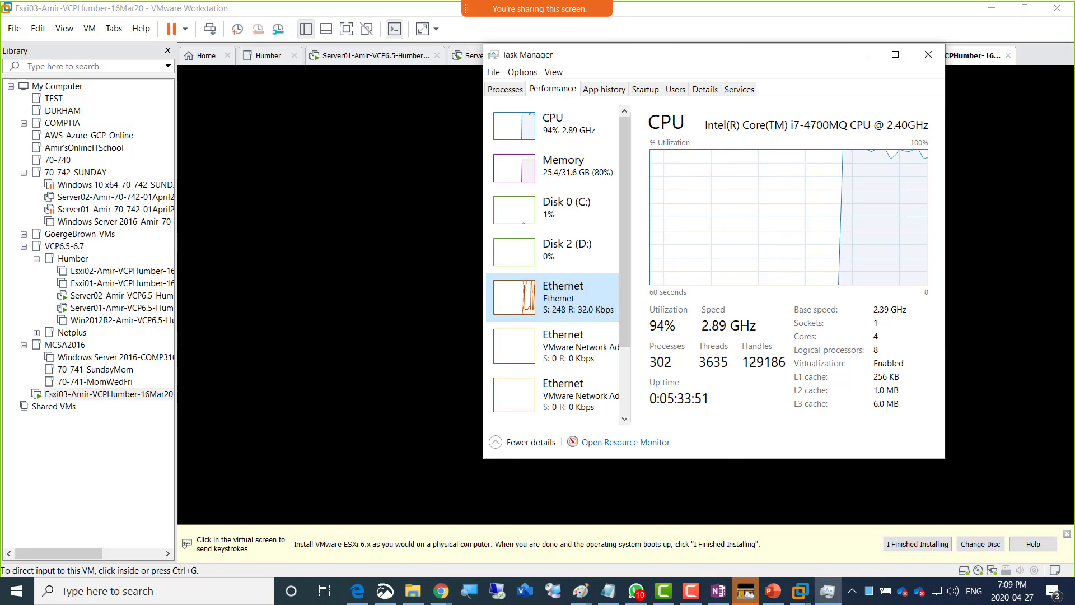
{"action": "mouse_move", "coordinate": [445, 589]}
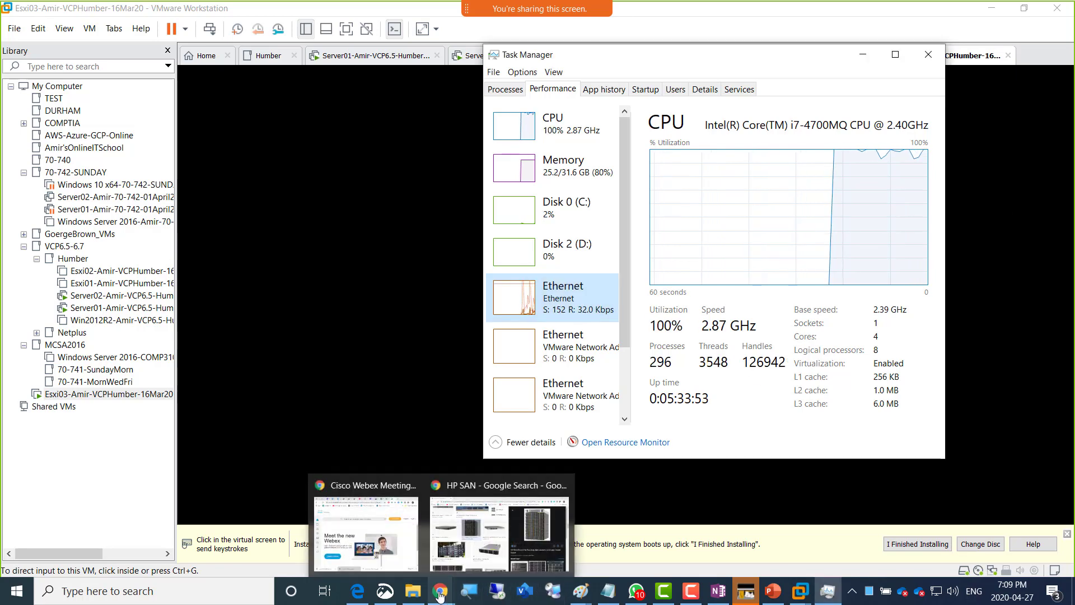
{"action": "left_click", "coordinate": [483, 546]}
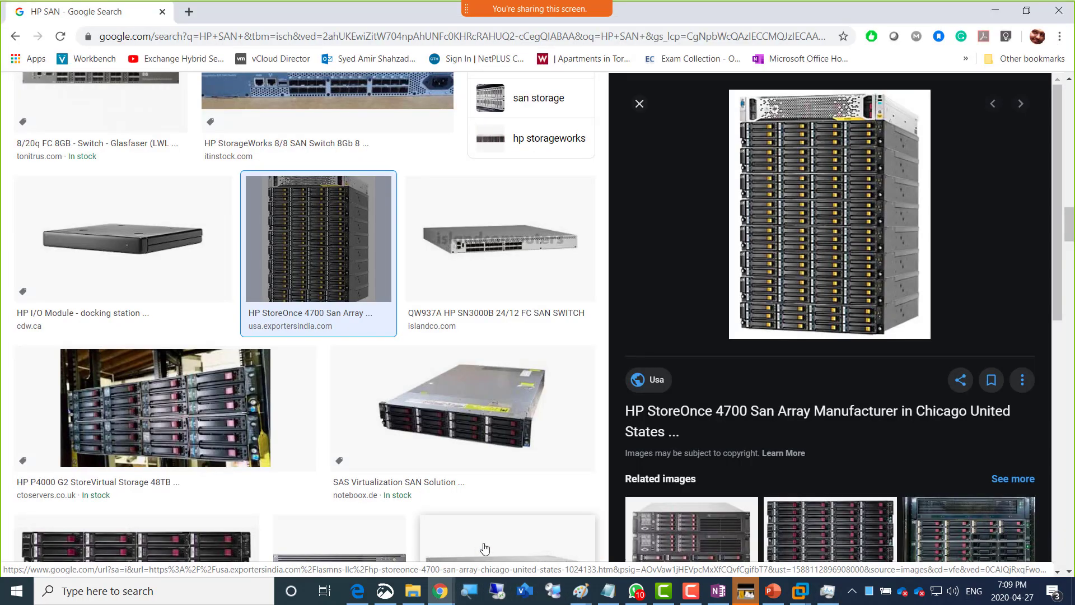
{"action": "left_click", "coordinate": [1058, 10]}
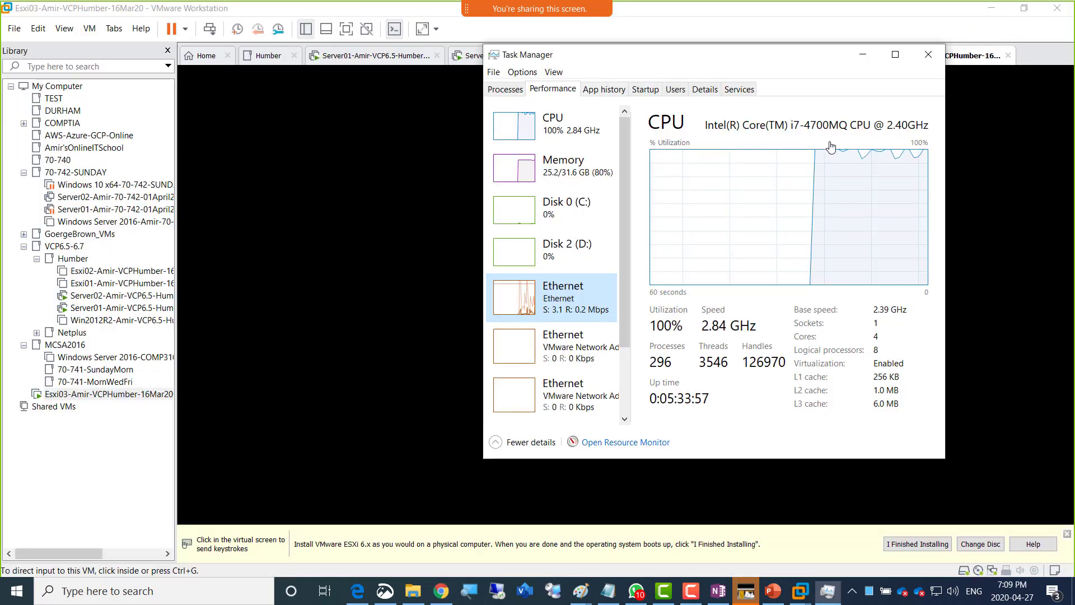
{"action": "left_click", "coordinate": [440, 601]}
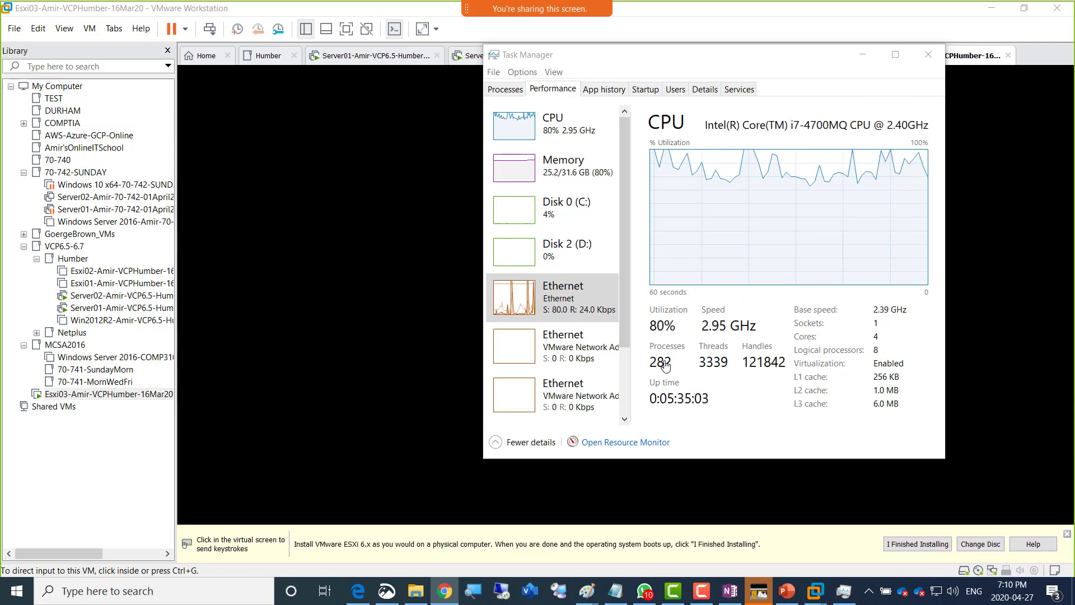
- Cycle through the Server01, Server02 and Esxi03 tabs, settle on Server02, and hide the Library panel
{"action": "left_click", "coordinate": [382, 56]}
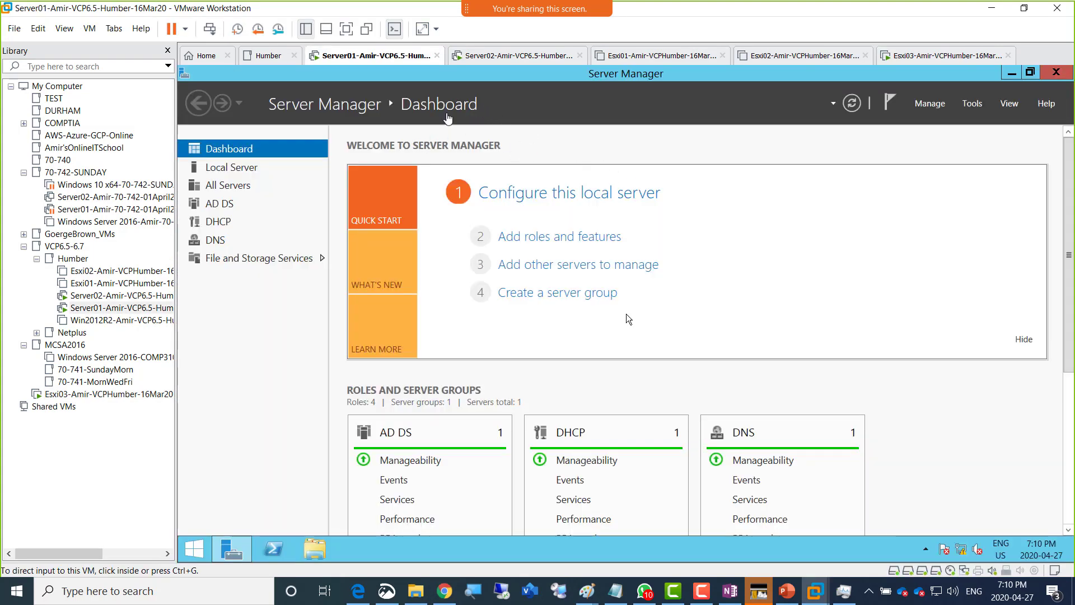
{"action": "left_click", "coordinate": [507, 56]}
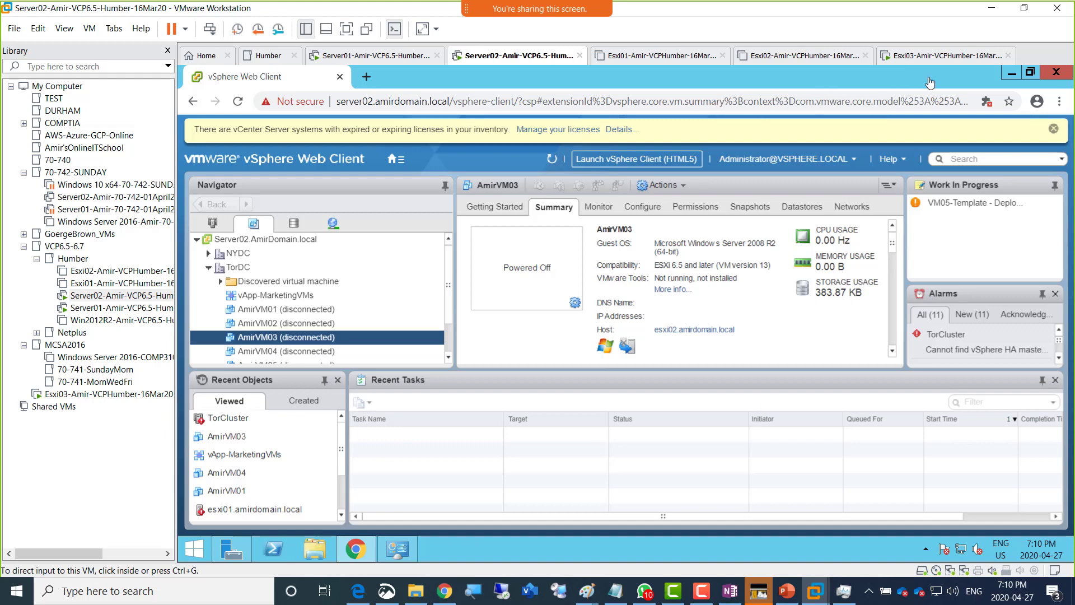
{"action": "left_click", "coordinate": [924, 58]}
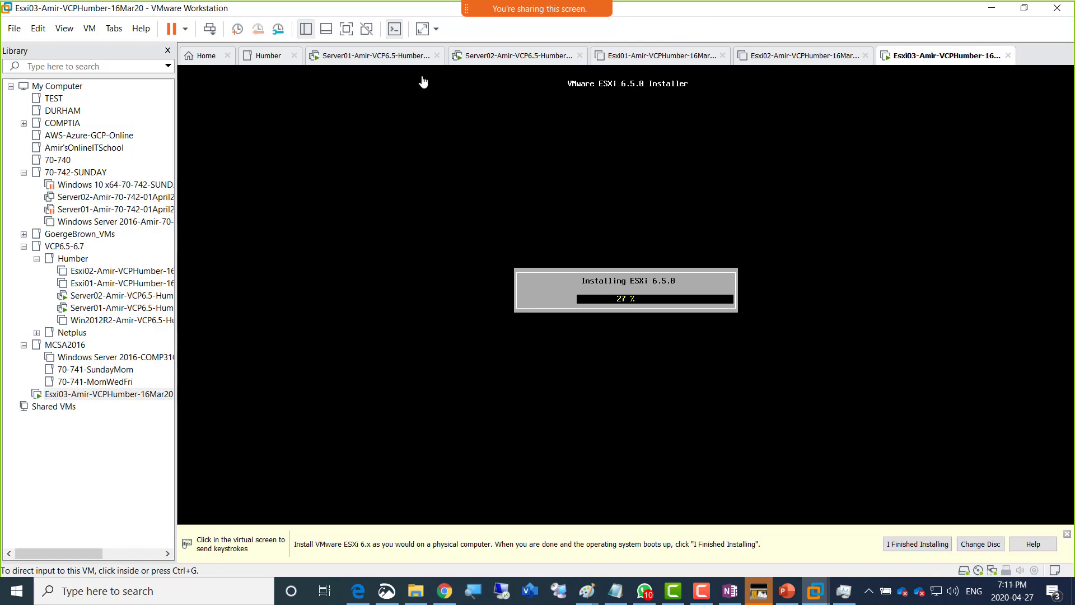
{"action": "left_click", "coordinate": [495, 58]}
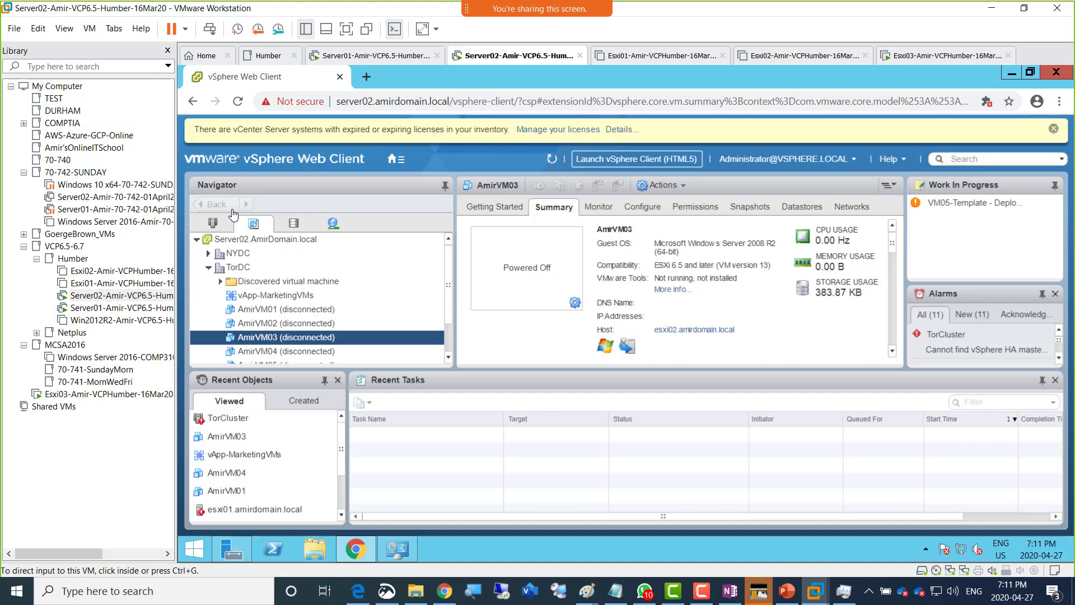
{"action": "left_click", "coordinate": [168, 50]}
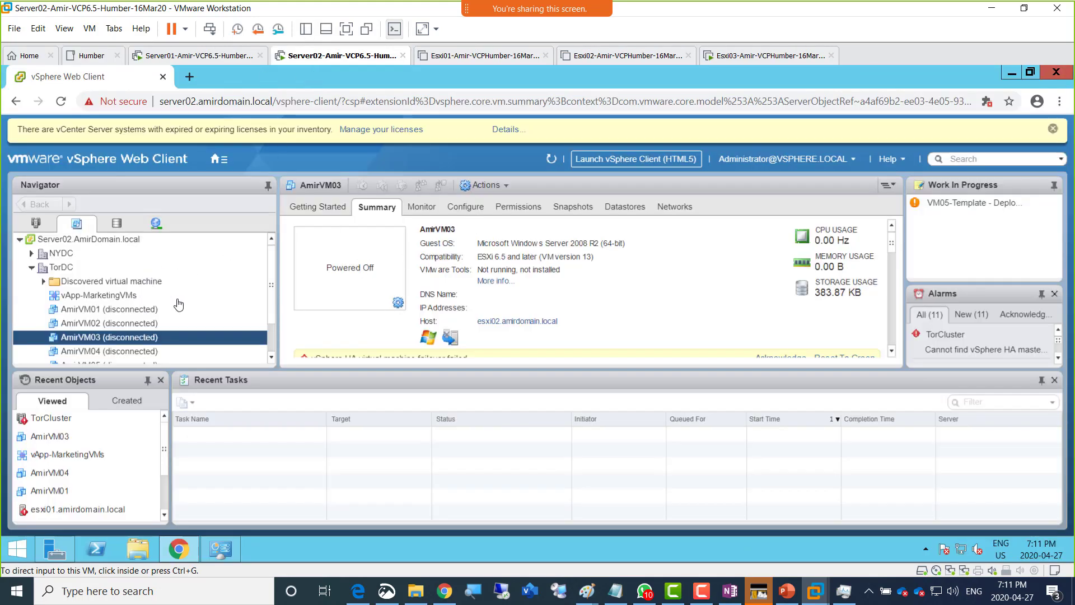
- In full screen, find esxi01 and esxi02 not responding in TorCluster, then return to Esxi03's installer
{"action": "left_click", "coordinate": [346, 29]}
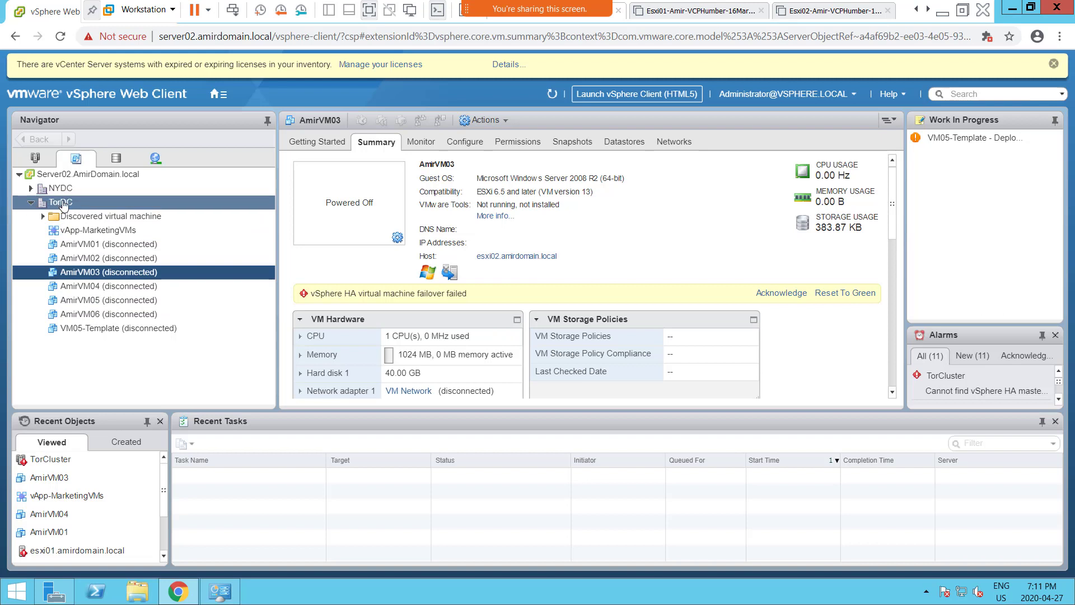
{"action": "left_click", "coordinate": [34, 160]}
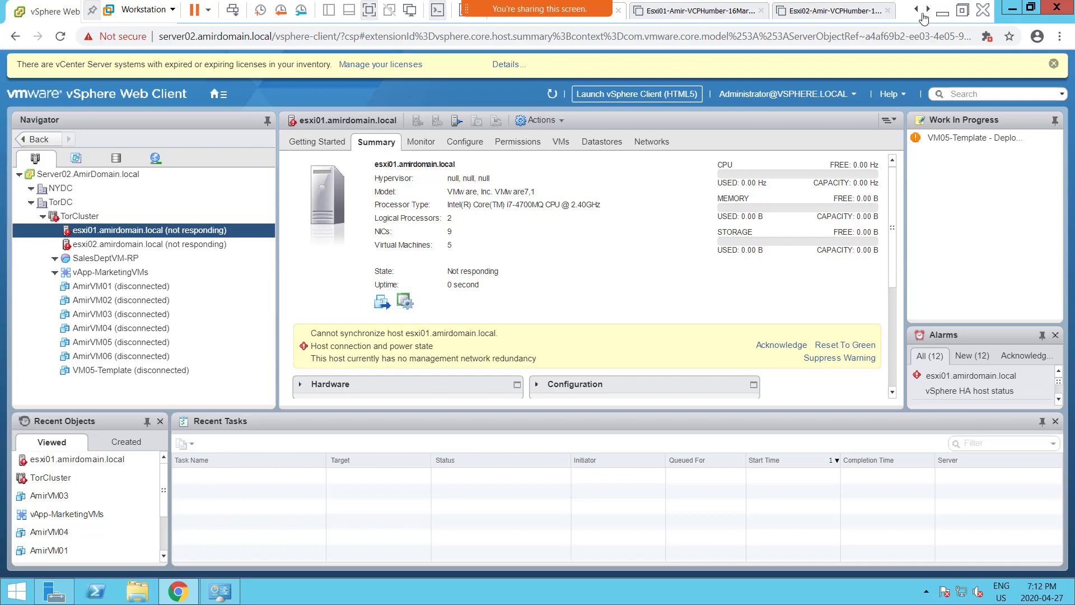
{"action": "left_click", "coordinate": [818, 17]}
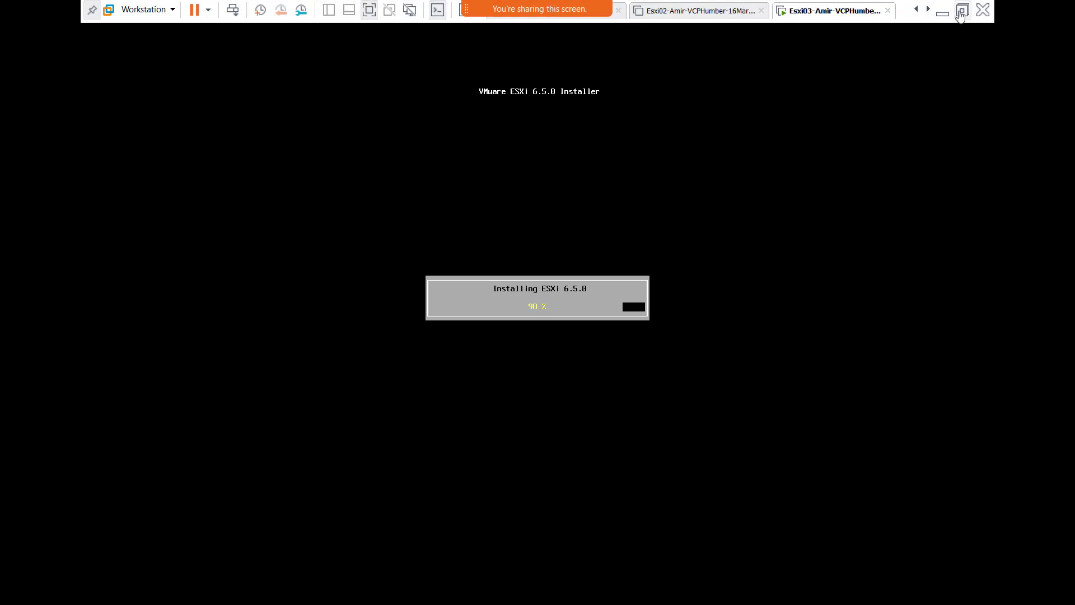
- Leave full screen and bring the Paint vSAN lab diagram to the front
{"action": "left_click", "coordinate": [962, 11]}
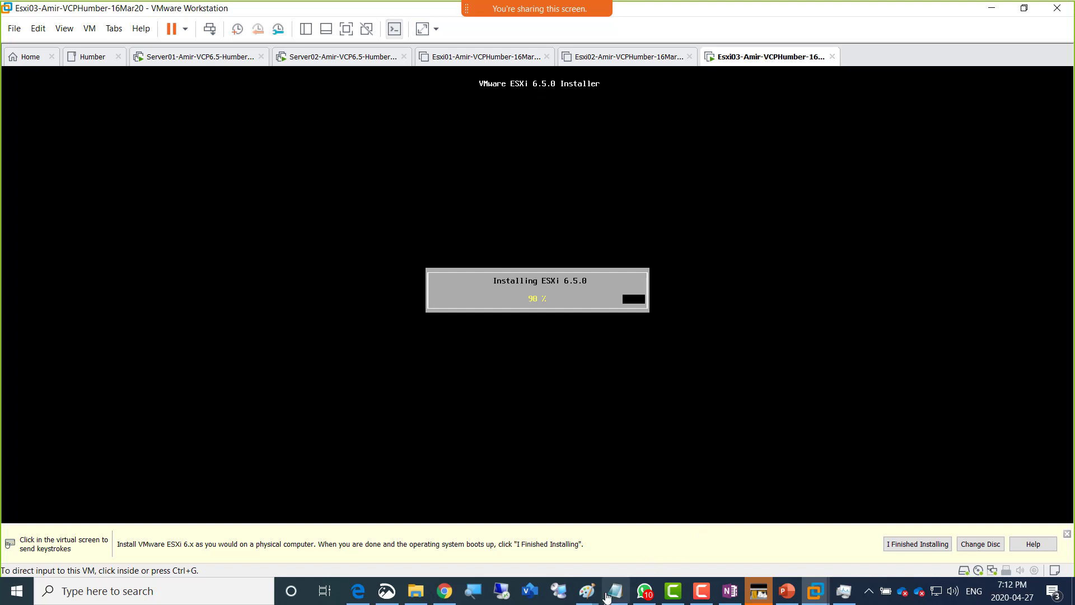
{"action": "mouse_move", "coordinate": [590, 599]}
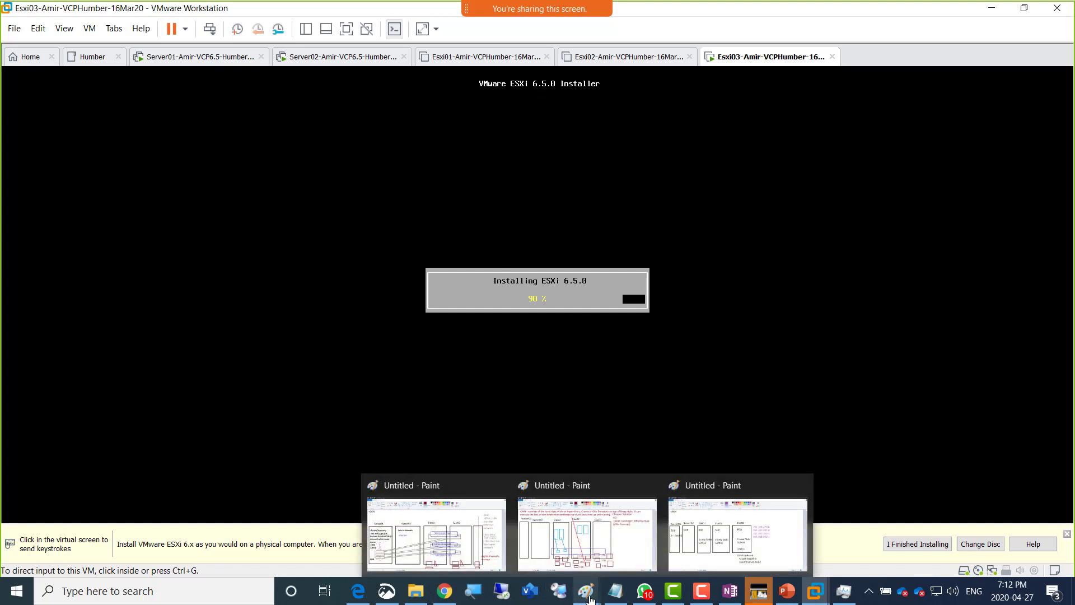
{"action": "left_click", "coordinate": [742, 540]}
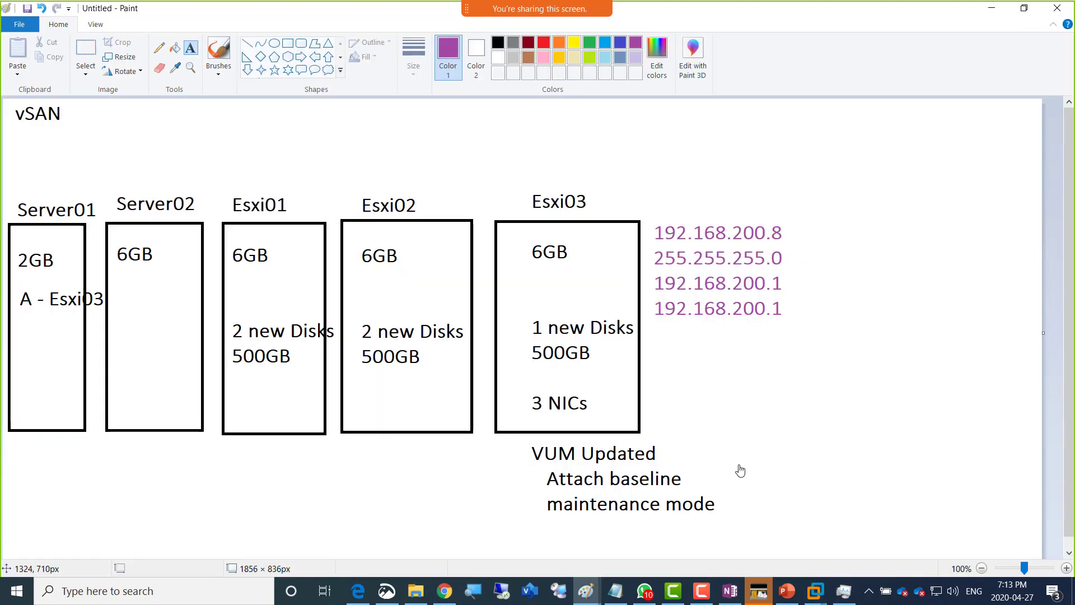
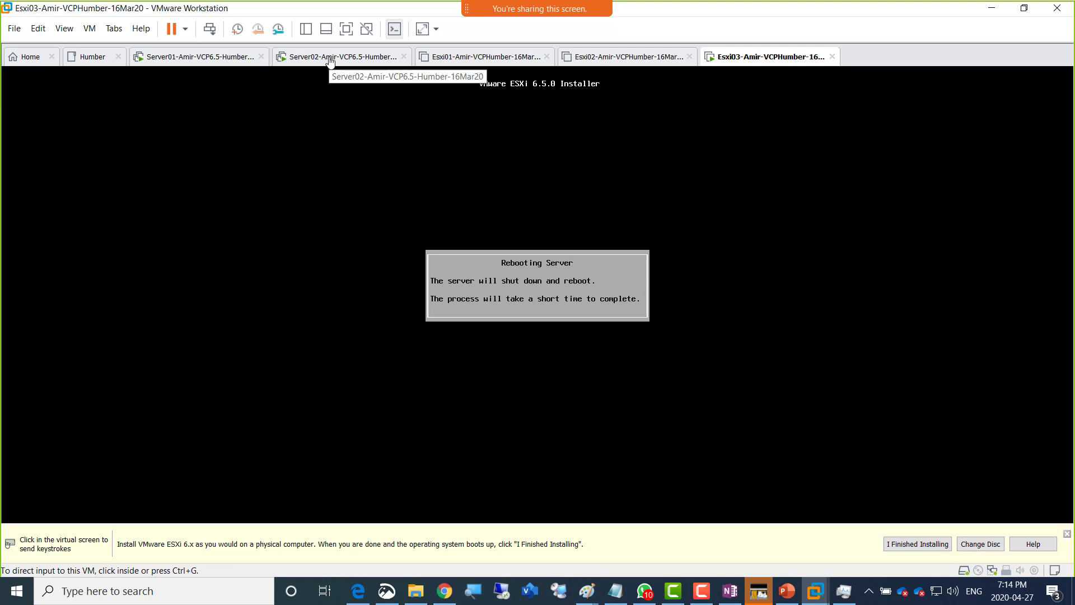
- Glance at Server02's vSphere Web Client and Esxi03's rebooting console, then go to the Esxi01 tab
{"action": "left_click", "coordinate": [329, 60]}
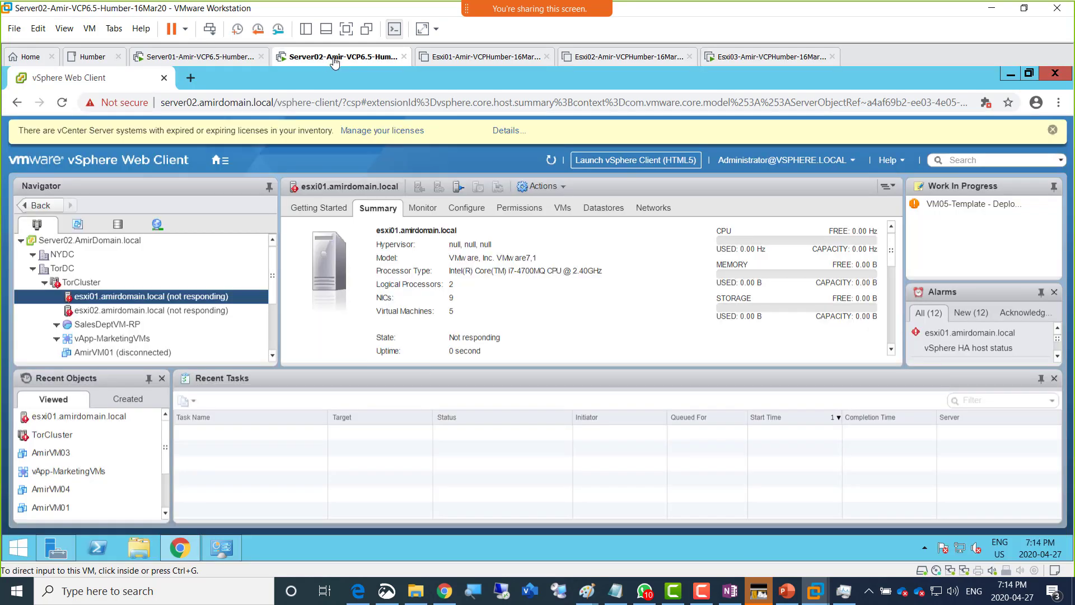
{"action": "left_click", "coordinate": [749, 60]}
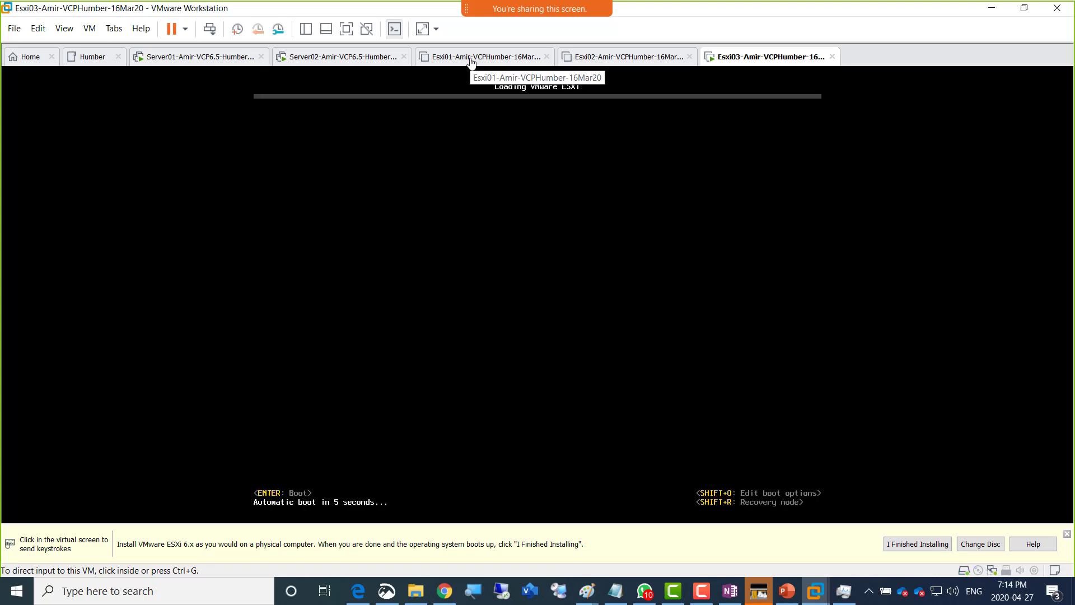
{"action": "left_click", "coordinate": [471, 59]}
- Power on the Esxi01 and Esxi02 virtual machines
{"action": "left_click", "coordinate": [114, 107]}
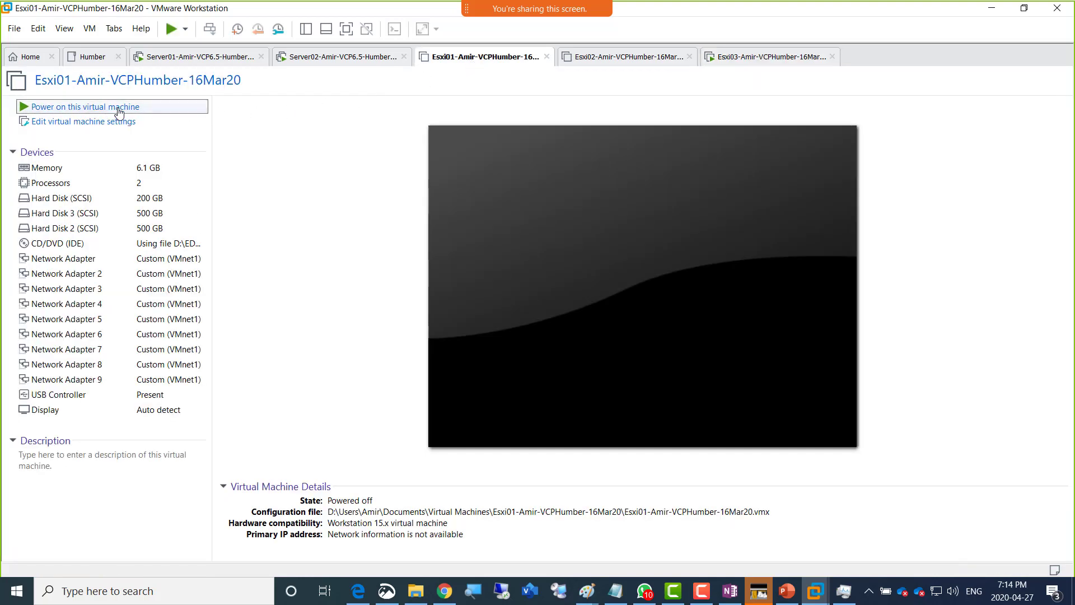
{"action": "left_click", "coordinate": [593, 62]}
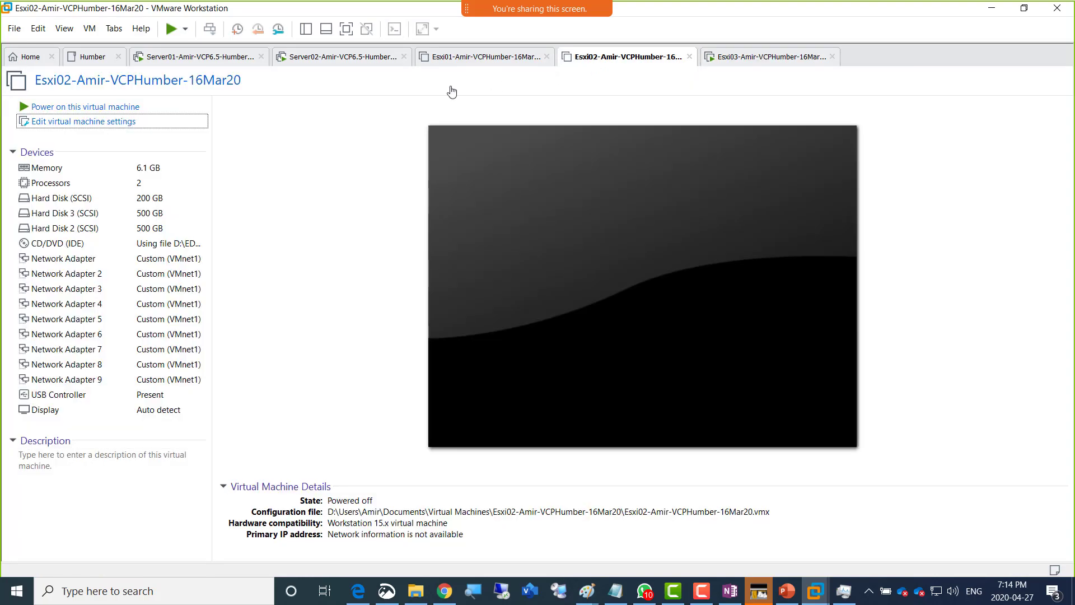
{"action": "left_click", "coordinate": [89, 107]}
- Watch the host's CPU and memory usage in Task Manager's Performance tab while they boot
{"action": "left_click", "coordinate": [844, 590]}
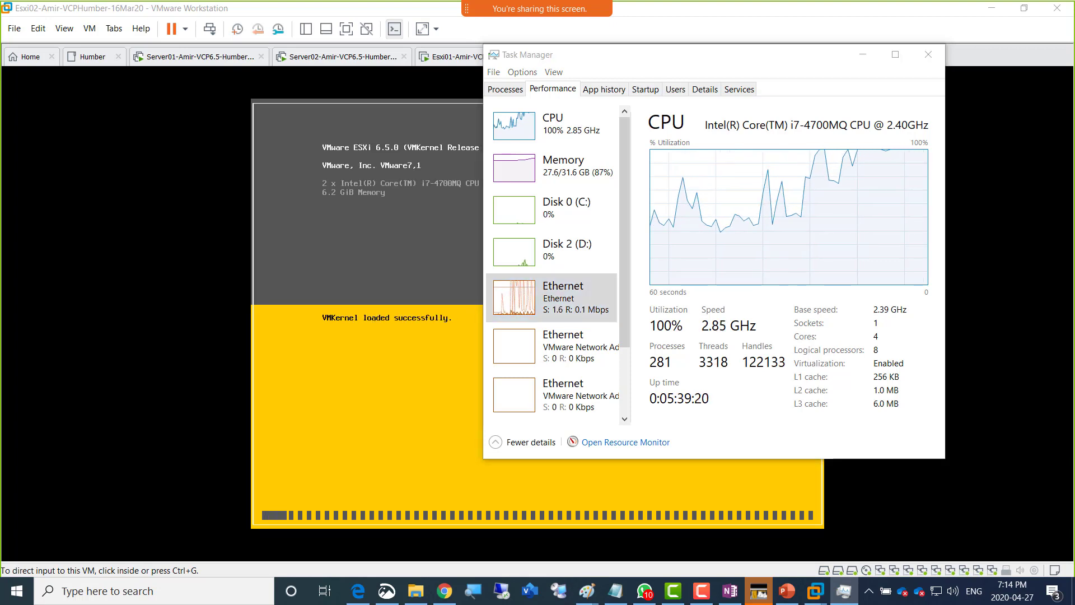
{"action": "key", "text": "alt+Tab"}
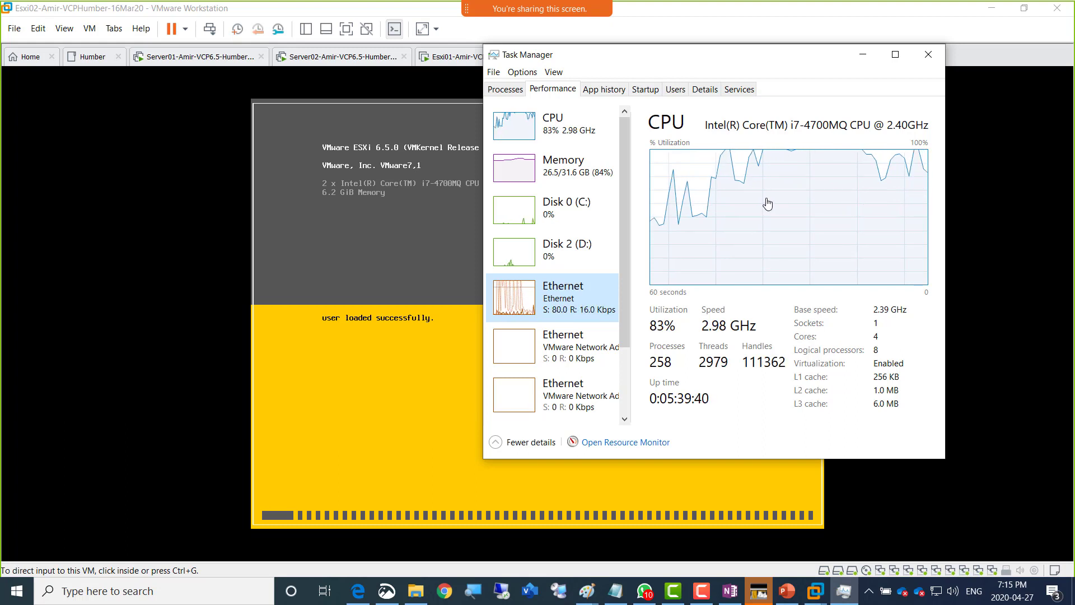
{"action": "left_click", "coordinate": [511, 175]}
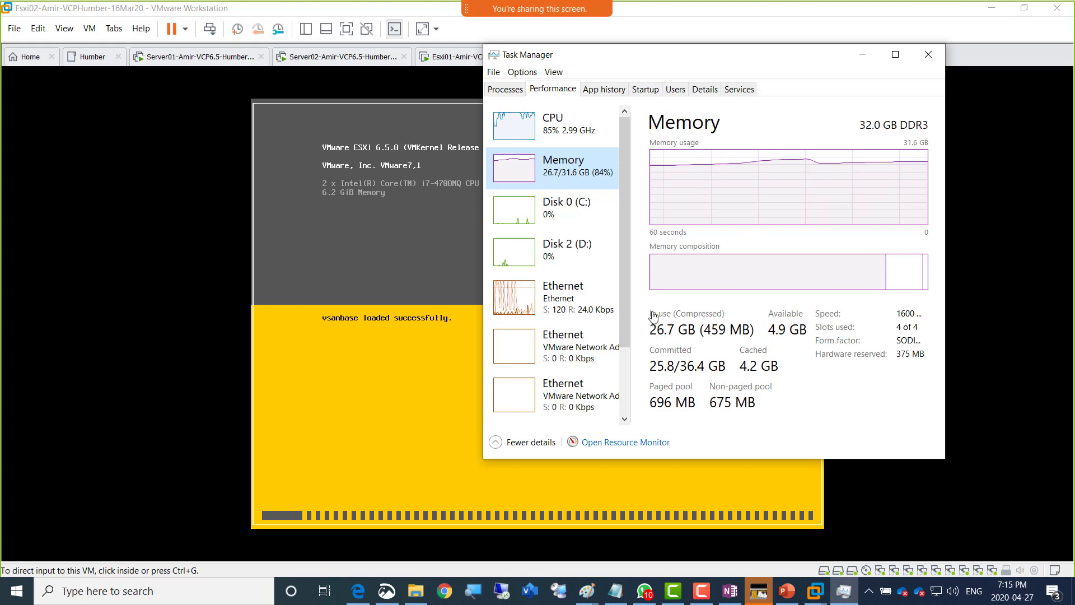
{"action": "left_click", "coordinate": [538, 130]}
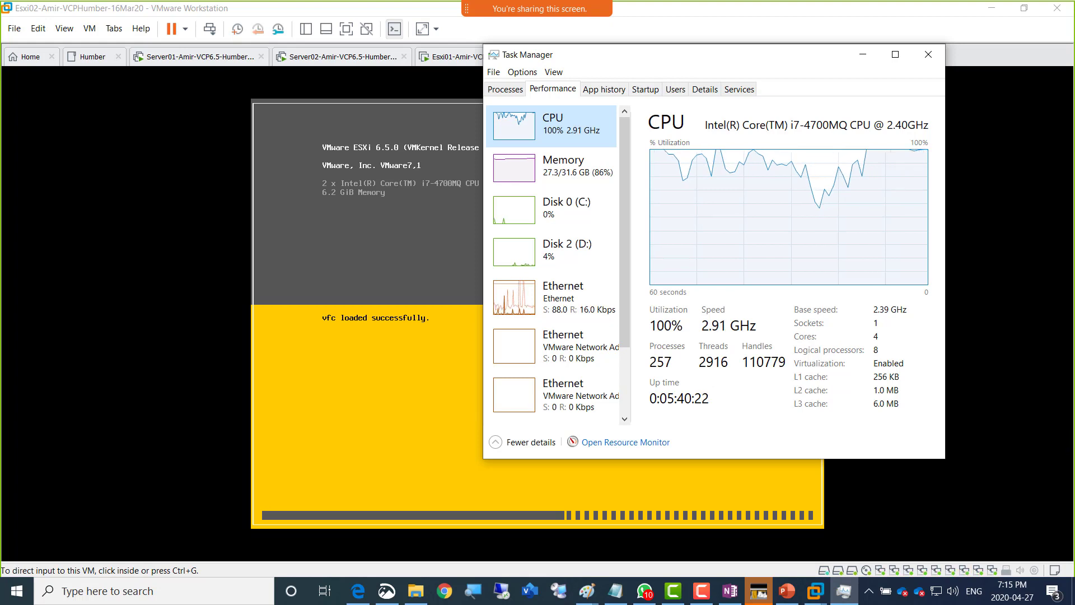
{"action": "left_click", "coordinate": [586, 591]}
- Select the entire vSAN lab diagram in Paint, then go back to the OneNote class notes
{"action": "left_click", "coordinate": [704, 538]}
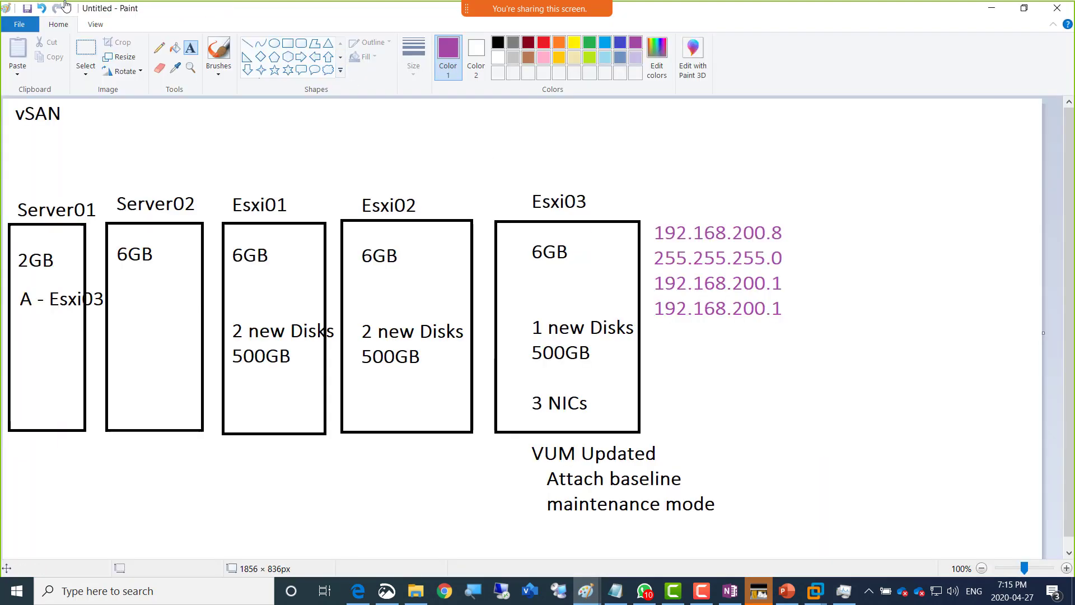
{"action": "left_click_drag", "start_coordinate": [4, 100], "coordinate": [808, 543]}
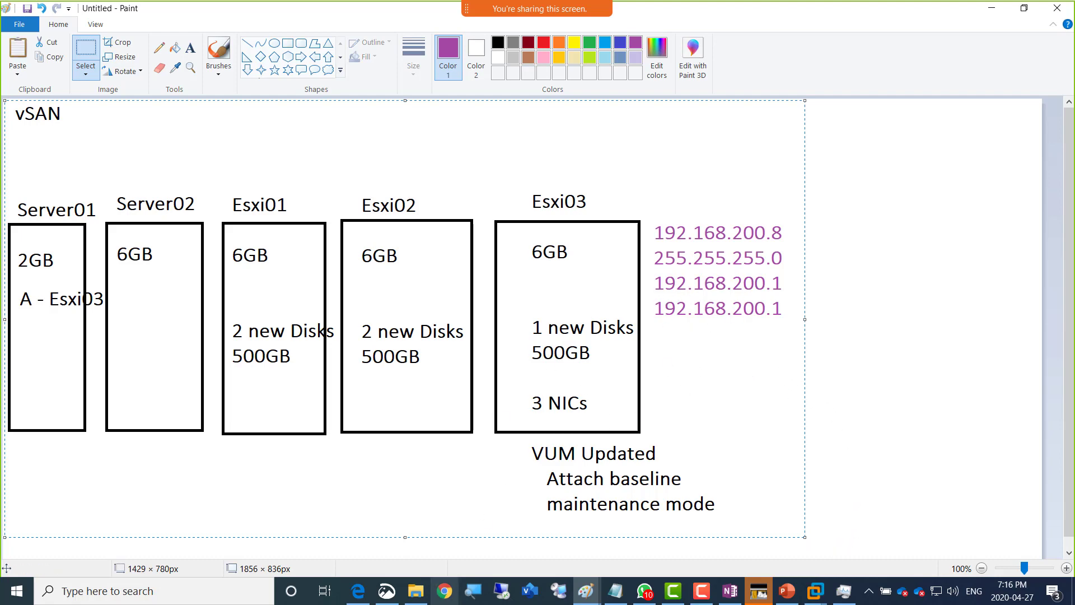
{"action": "left_click", "coordinate": [358, 590]}
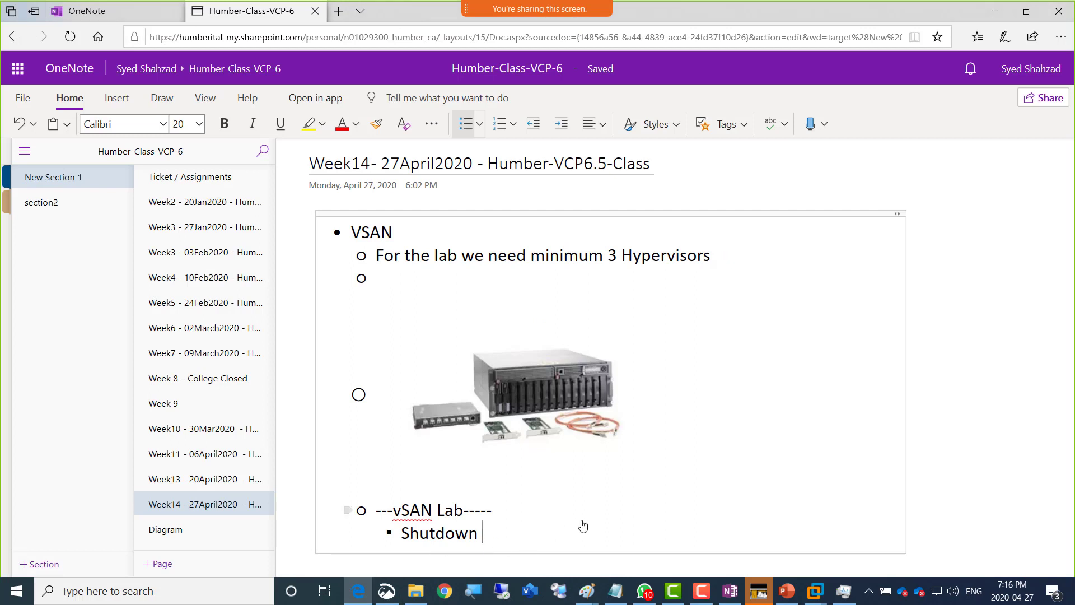
- Extend the note to 'Shutdown all hypervisors and do what is shown in the diagram' and paste the diagram below
{"action": "type", "text": "all hypervis"}
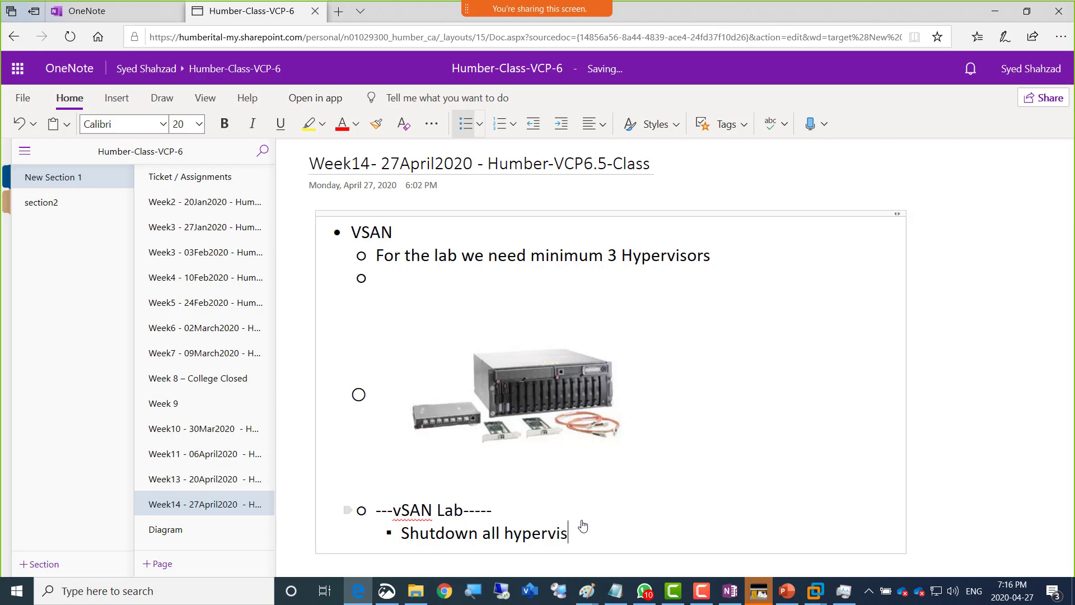
{"action": "type", "text": "ors and do what is shown in t"}
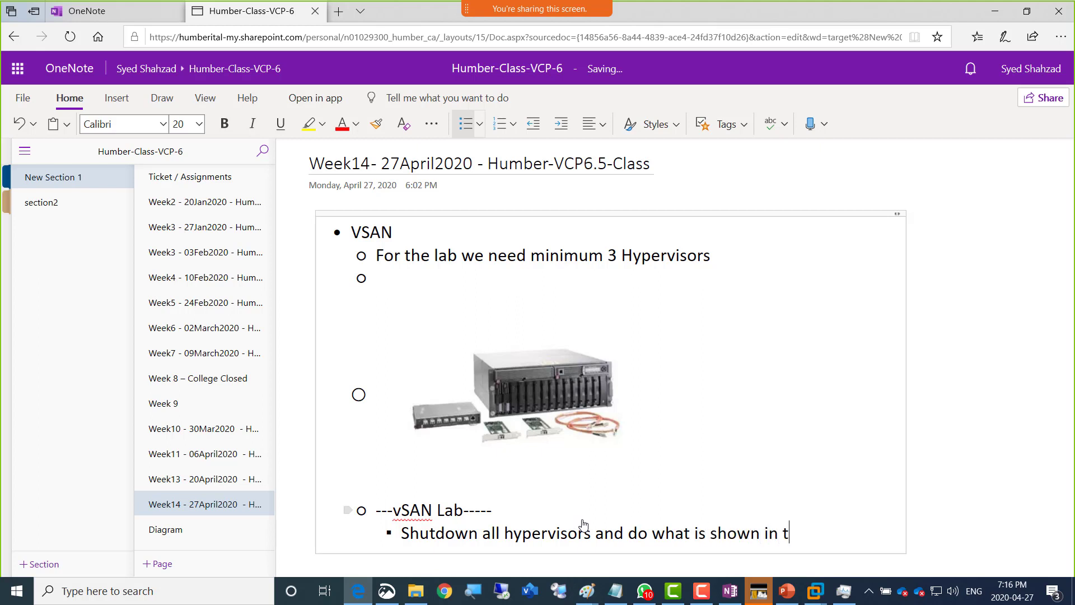
{"action": "type", "text": "he diagram"}
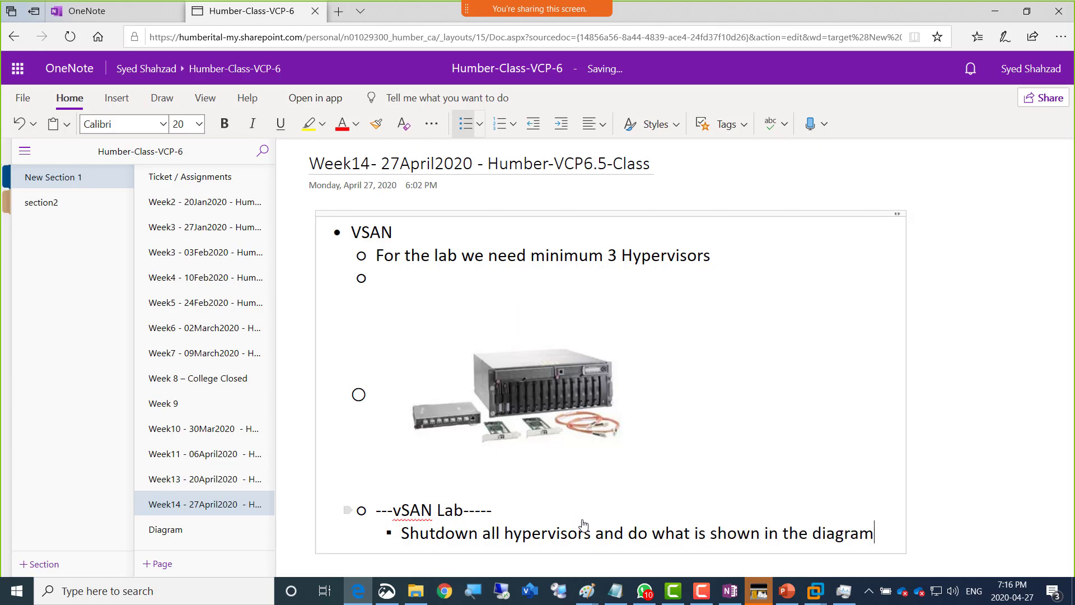
{"action": "key", "text": "Return"}
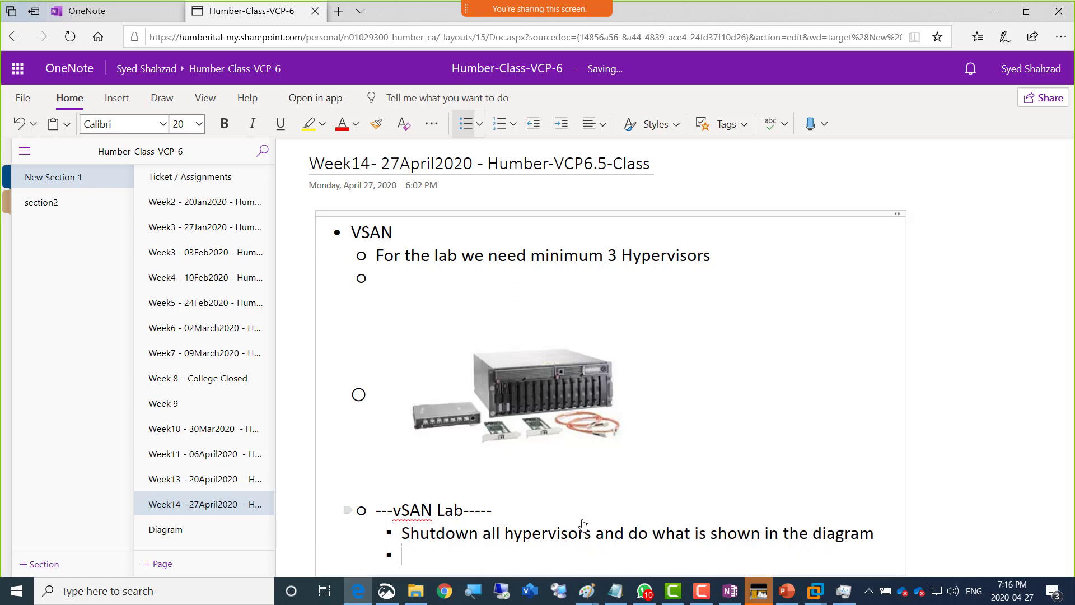
{"action": "key", "text": "ctrl+v"}
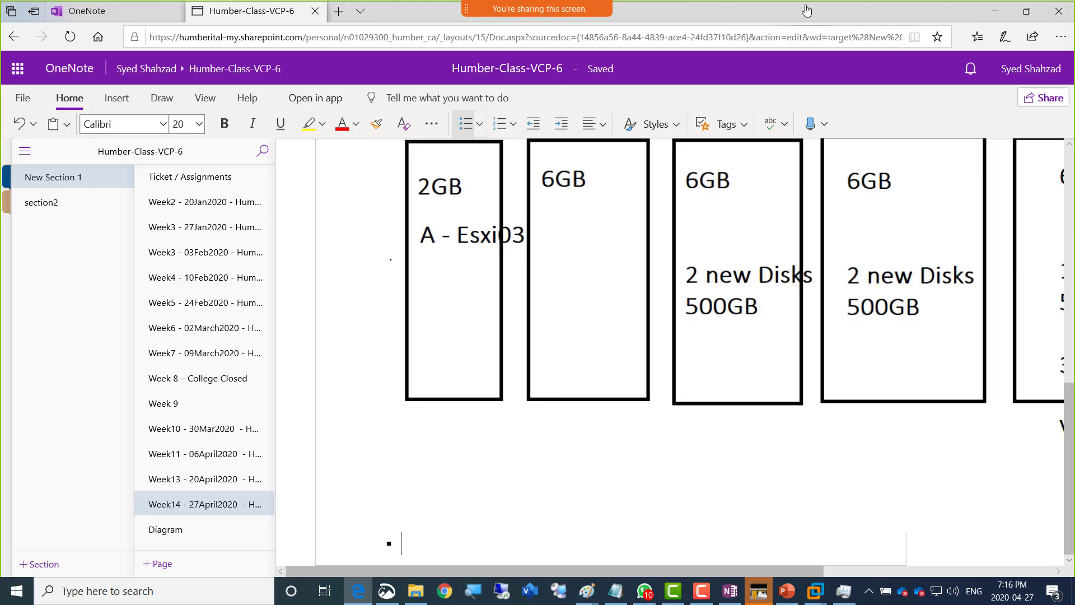
{"action": "key", "text": "alt+Tab"}
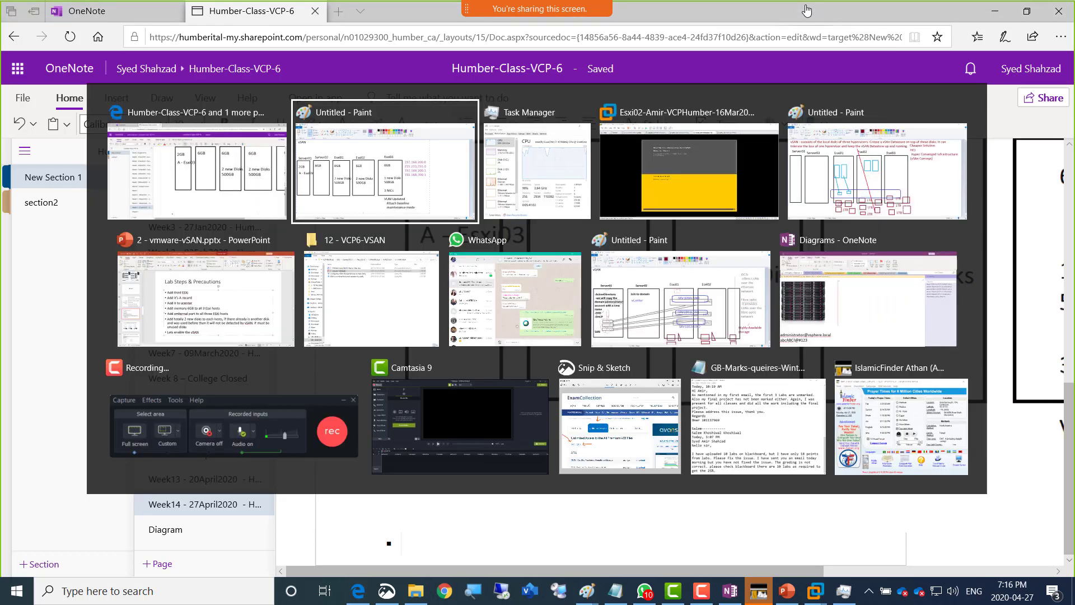
- Check the Esxi01 and Esxi03 consoles, then review Esxi03's 192.168.200.8 settings in the Paint diagram
{"action": "key", "text": "alt+Tab"}
{"action": "key", "text": "alt+Tab"}
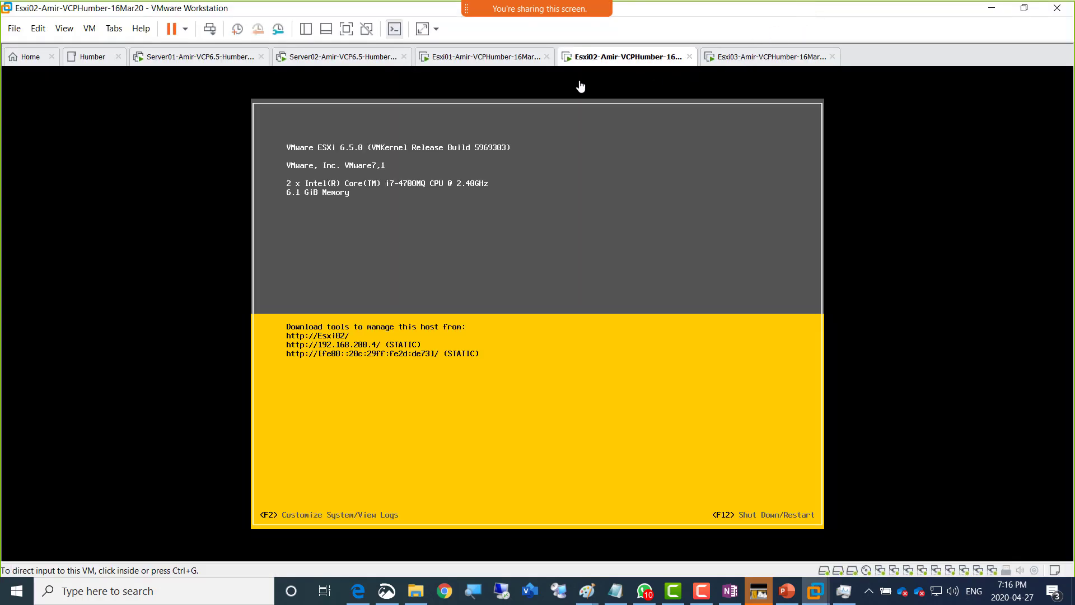
{"action": "left_click", "coordinate": [470, 62]}
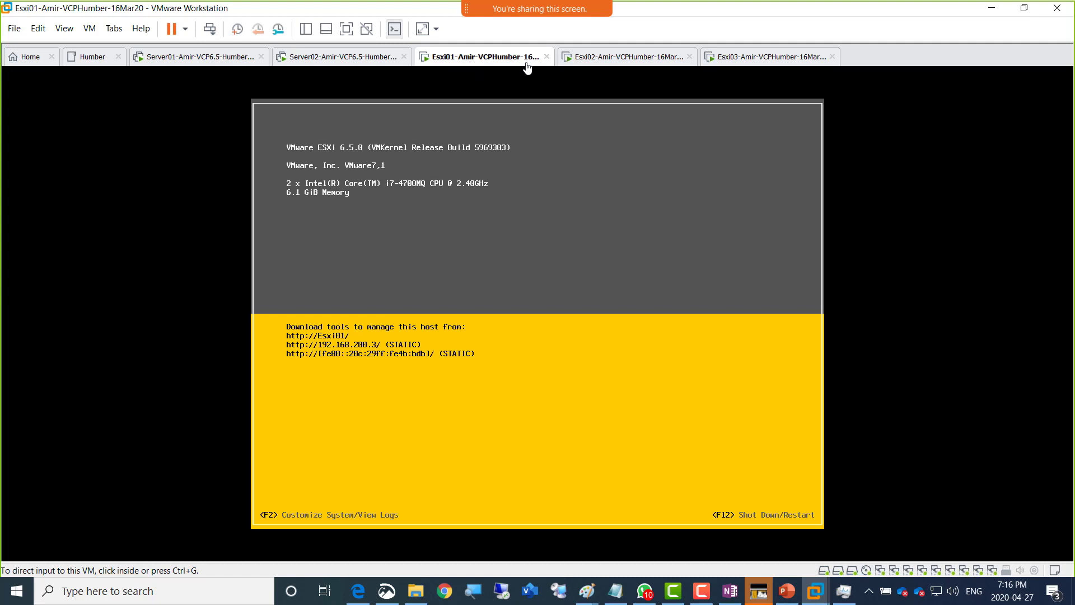
{"action": "left_click", "coordinate": [740, 62]}
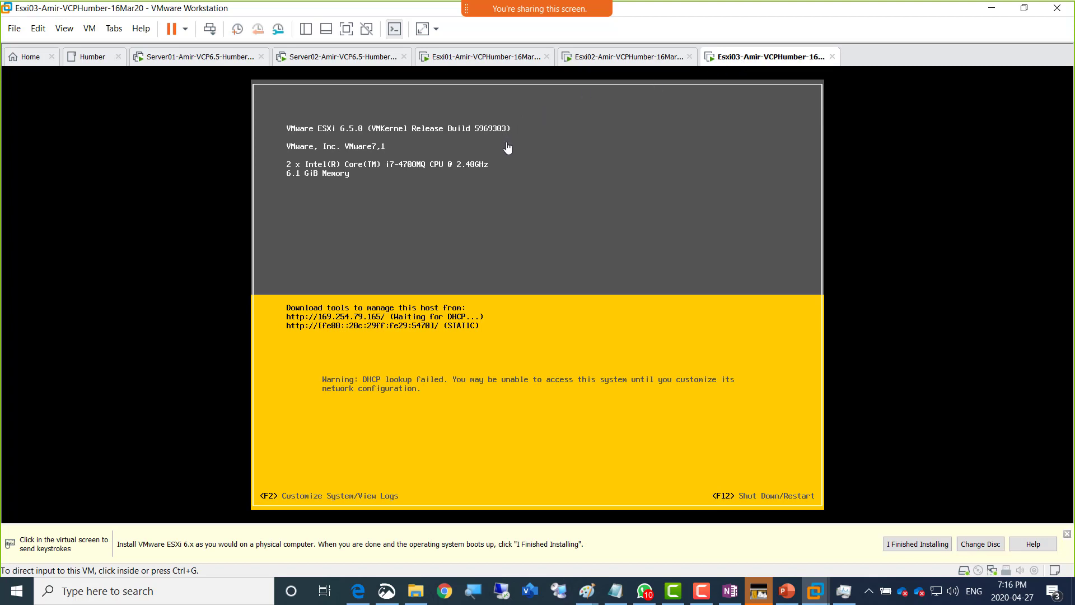
{"action": "left_click", "coordinate": [587, 591]}
{"action": "left_click", "coordinate": [739, 554]}
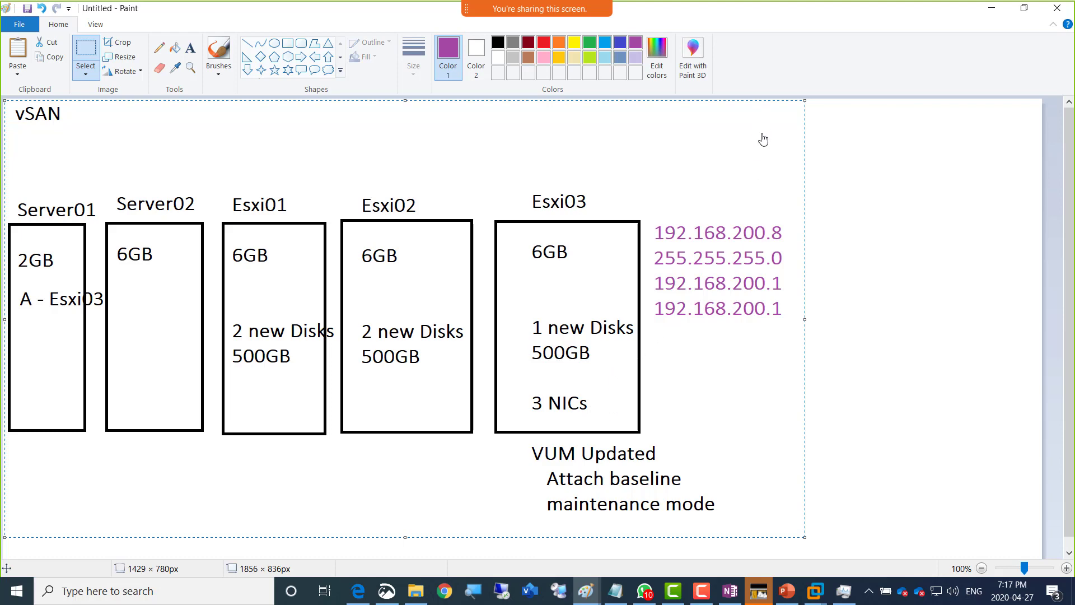
{"action": "key", "text": "alt+Tab"}
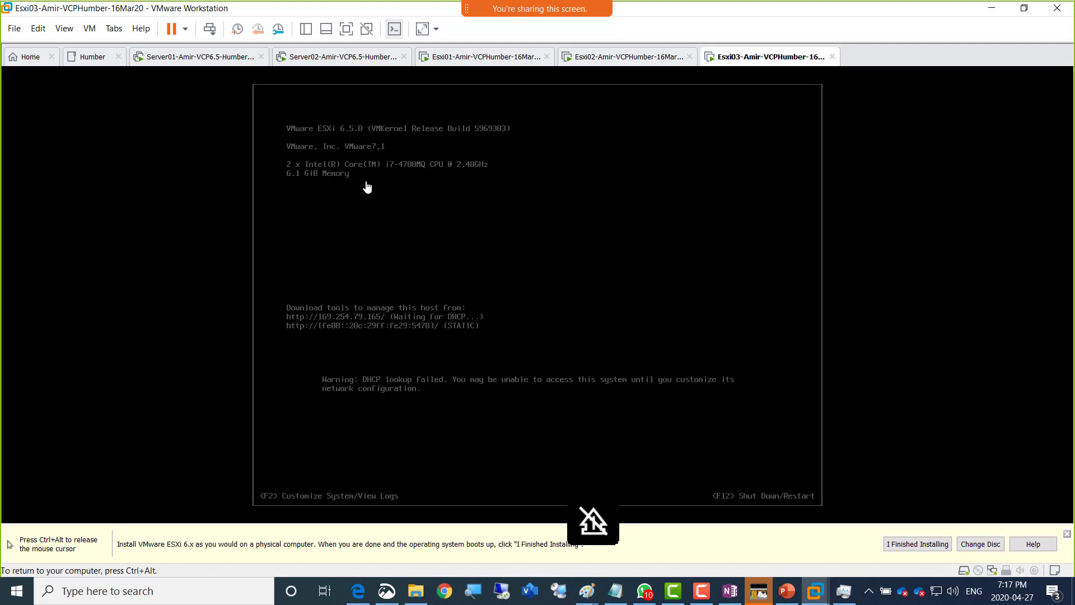
- Log in to Esxi03's DCUI and switch its management network IPv4 configuration to static
{"action": "key", "text": "F2"}
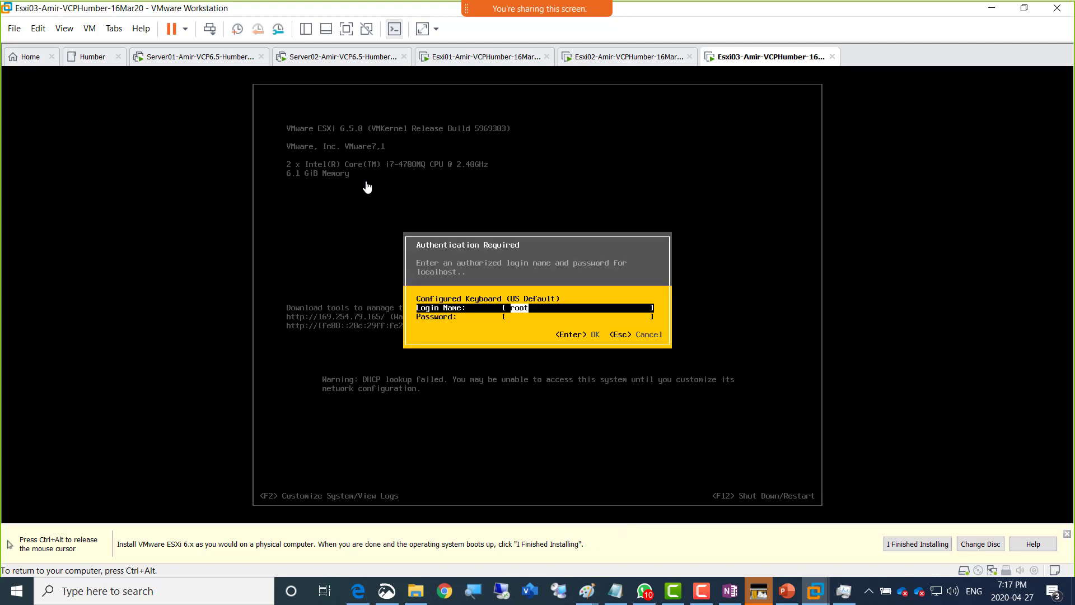
{"action": "key", "text": "Tab"}
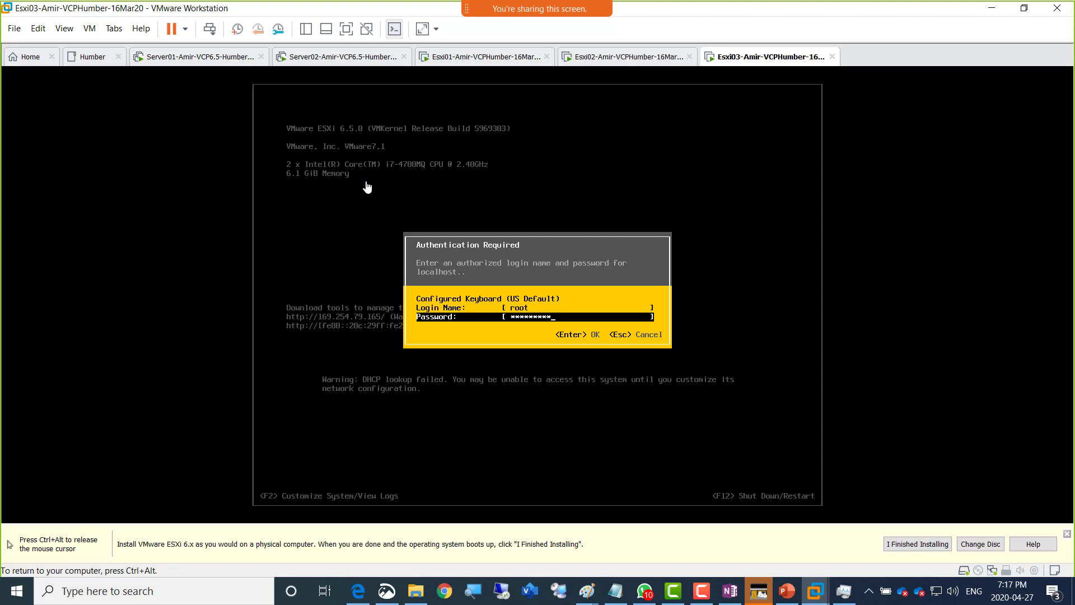
{"action": "key", "text": "Return"}
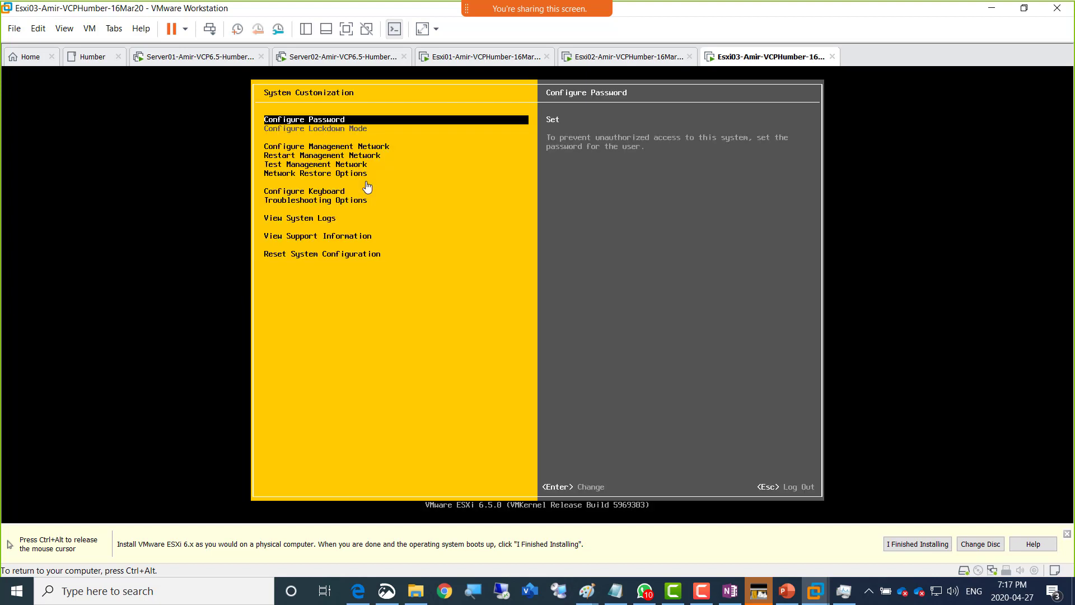
{"action": "key", "text": "Down"}
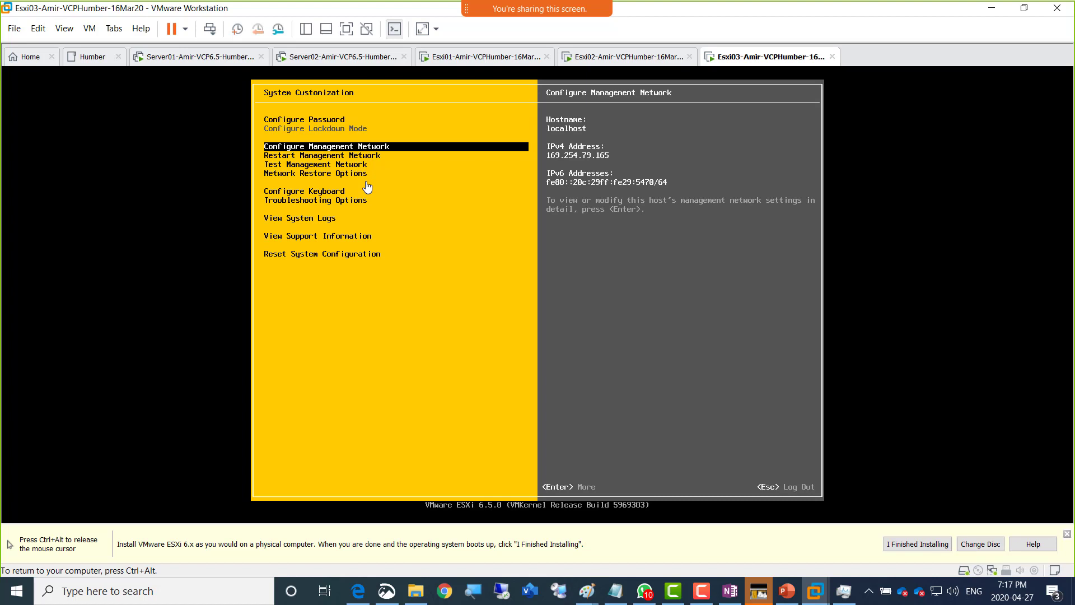
{"action": "key", "text": "Return"}
{"action": "key", "text": "Down"}
{"action": "key", "text": "Down"}
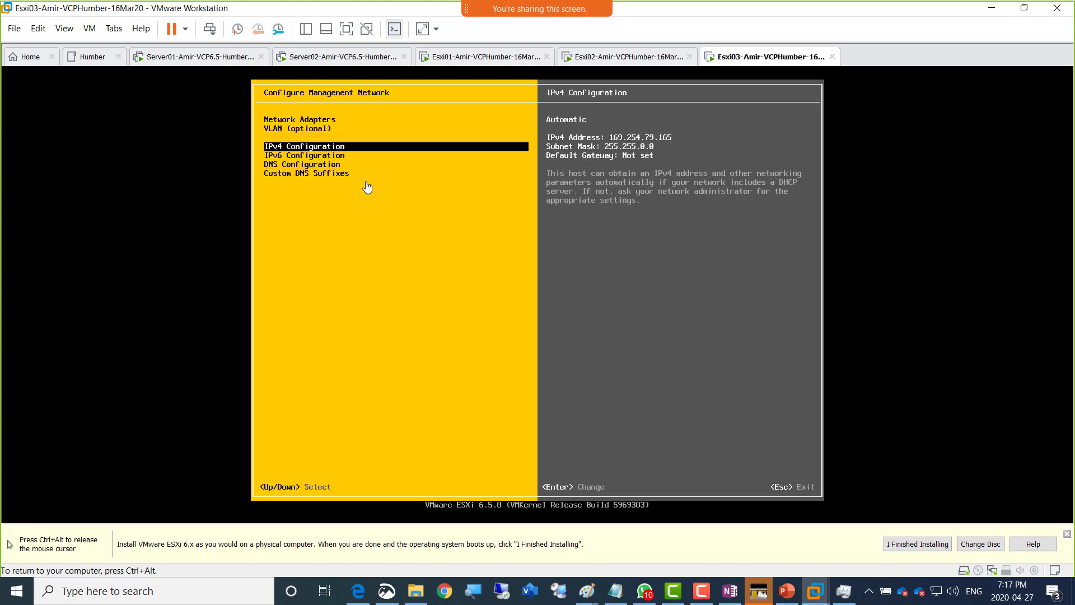
{"action": "key", "text": "Return"}
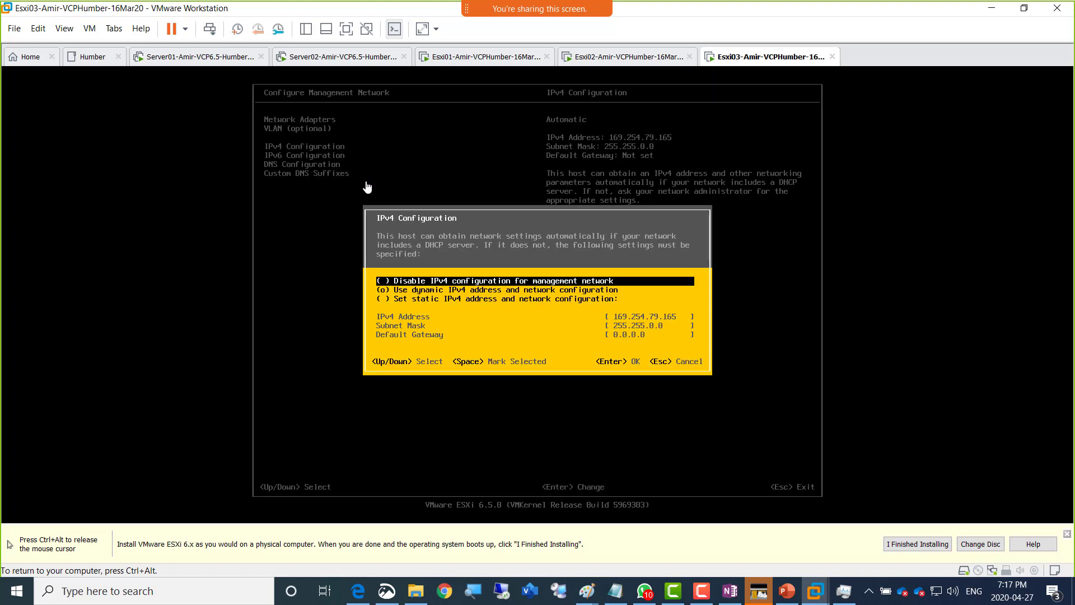
{"action": "key", "text": "Down"}
{"action": "key", "text": "Down"}
{"action": "key", "text": "space"}
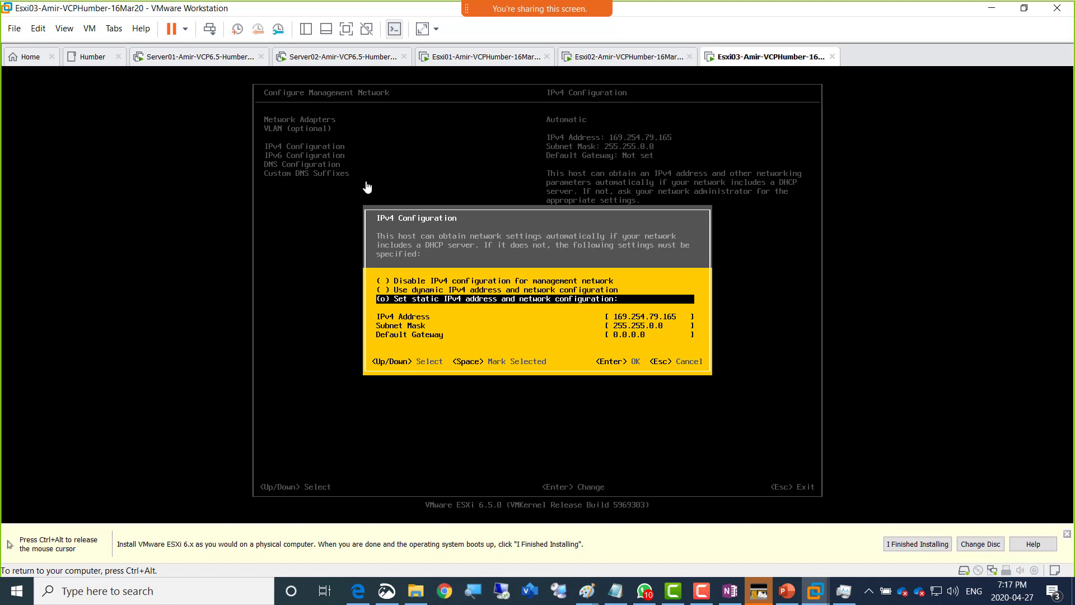
- Enter IP 192.168.200.8, mask 255.255.255.0 and gateway 192.168.200.1, and apply
{"action": "key", "text": "Down"}
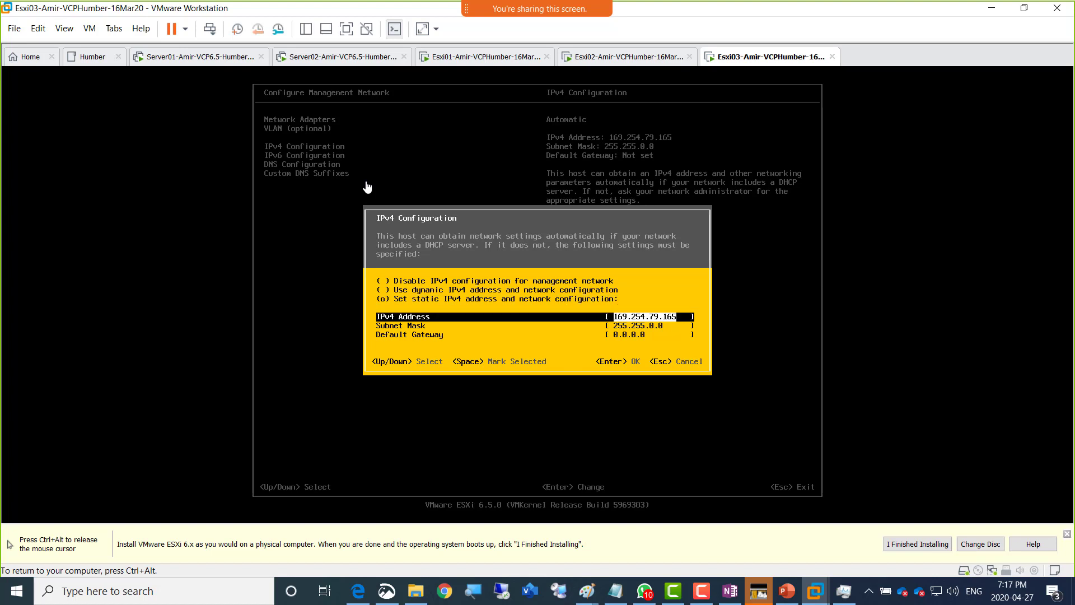
{"action": "type", "text": "192.168.200.8"}
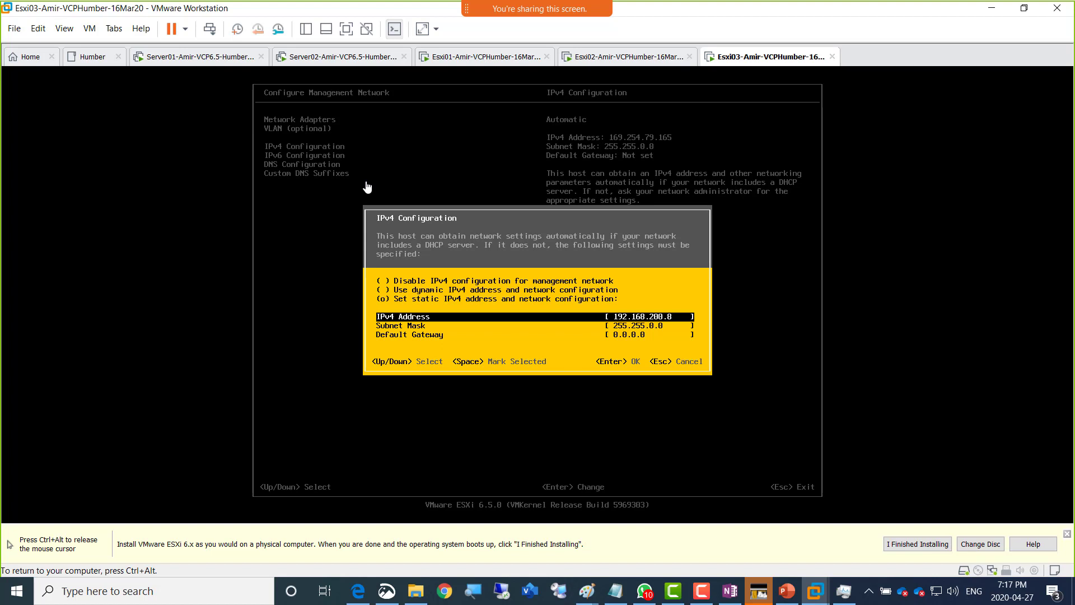
{"action": "key", "text": "Down"}
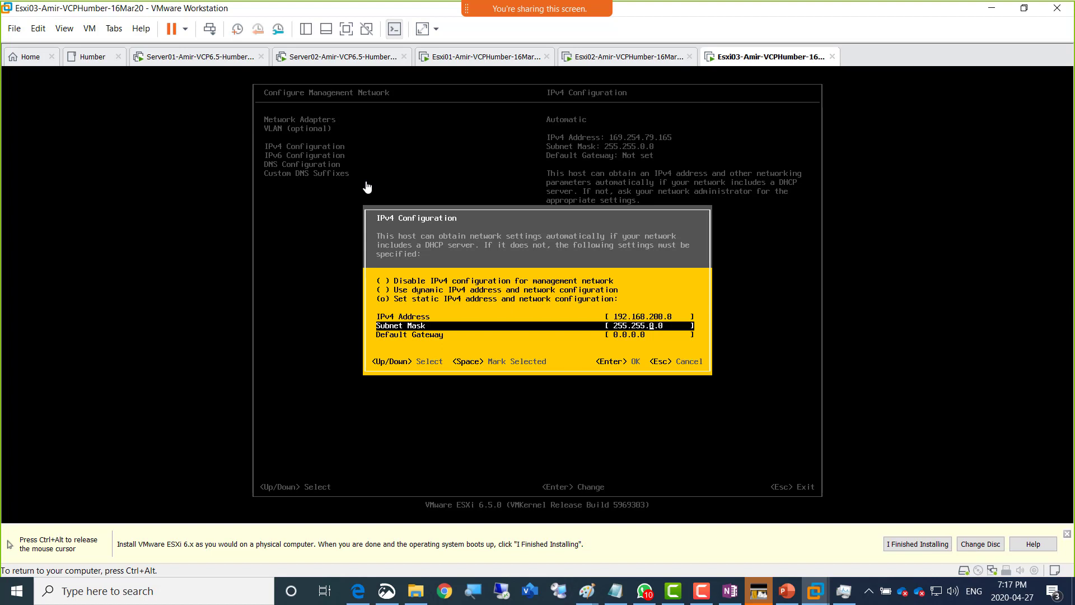
{"action": "key", "text": "Delete"}
{"action": "type", "text": "255."}
{"action": "key", "text": "Down"}
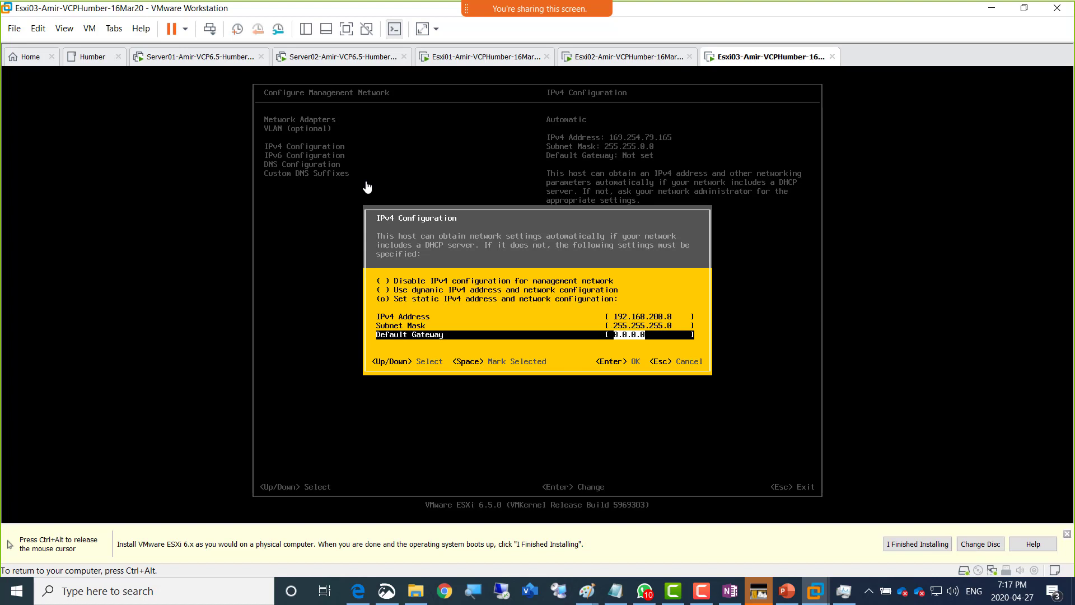
{"action": "type", "text": "192.168.200.1"}
{"action": "key", "text": "Return"}
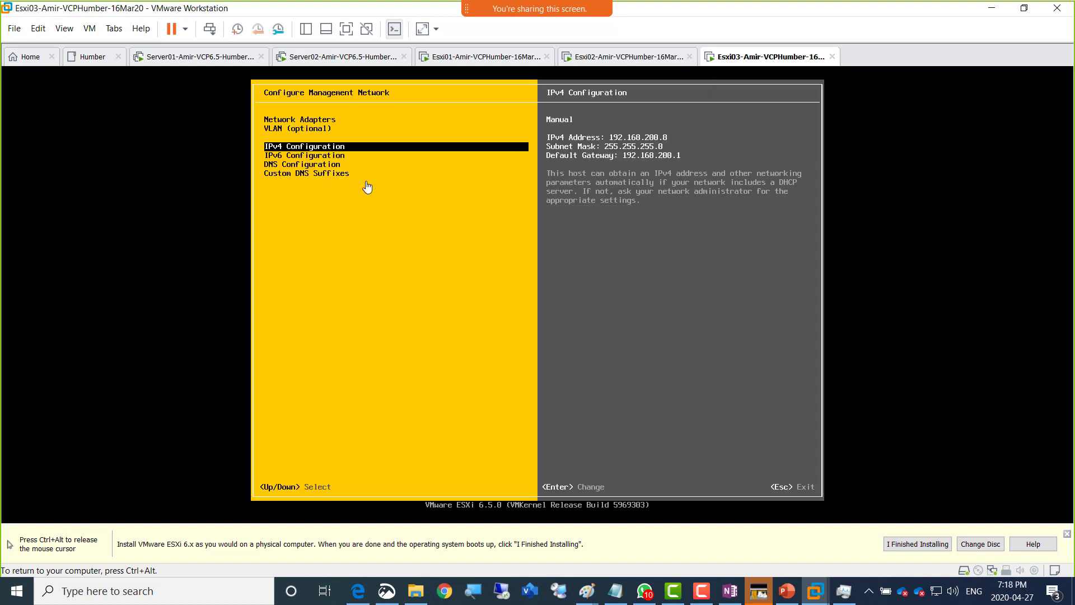
- Set Esxi03's primary DNS server to 192.168.200.1 and hostname to Esxi03
{"action": "key", "text": "Down"}
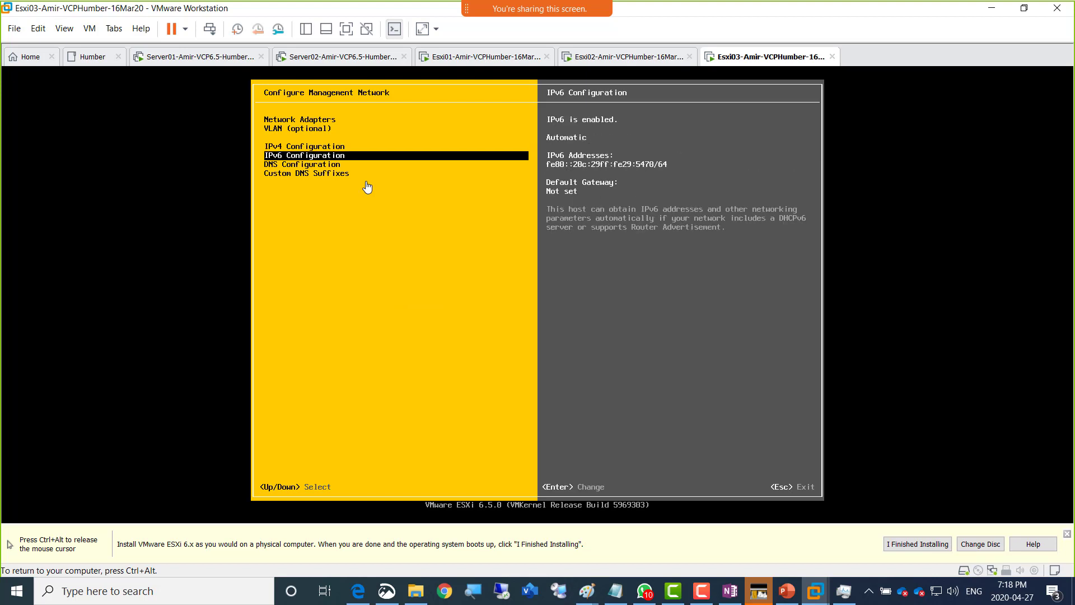
{"action": "key", "text": "Down"}
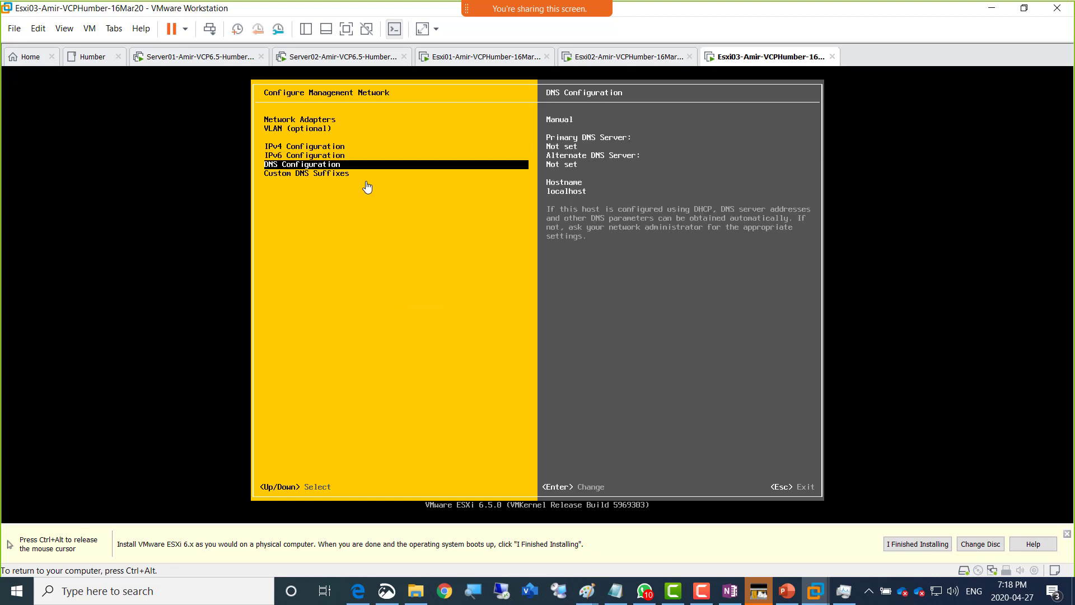
{"action": "key", "text": "Return"}
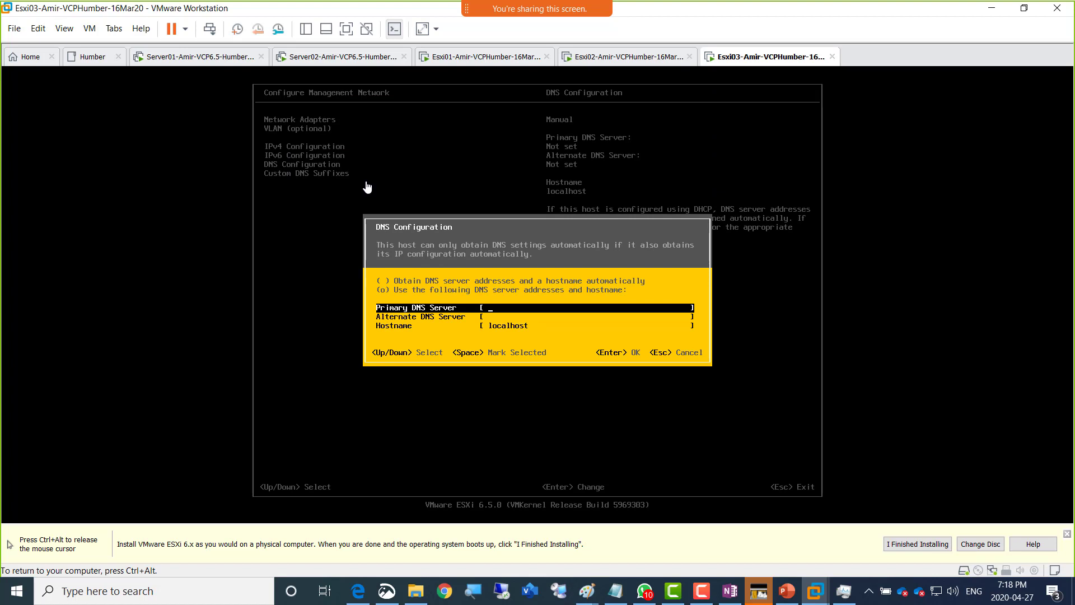
{"action": "type", "text": "192.168.200.1"}
{"action": "key", "text": "Down"}
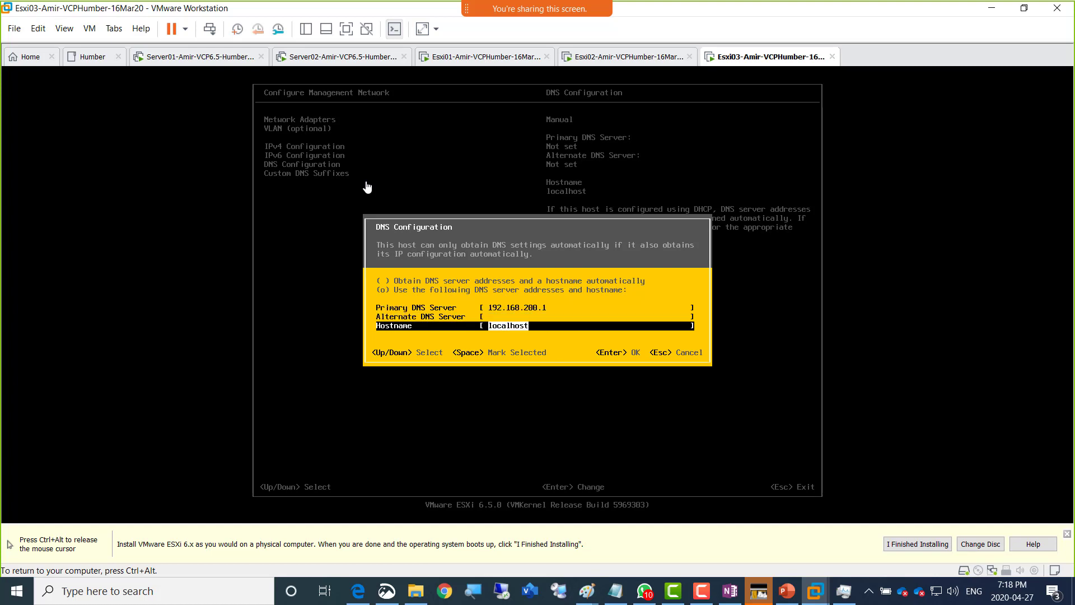
{"action": "type", "text": "Esxi03"}
{"action": "key", "text": "Return"}
- Open the Custom DNS Suffixes entry and release input from the VM
{"action": "key", "text": "Down"}
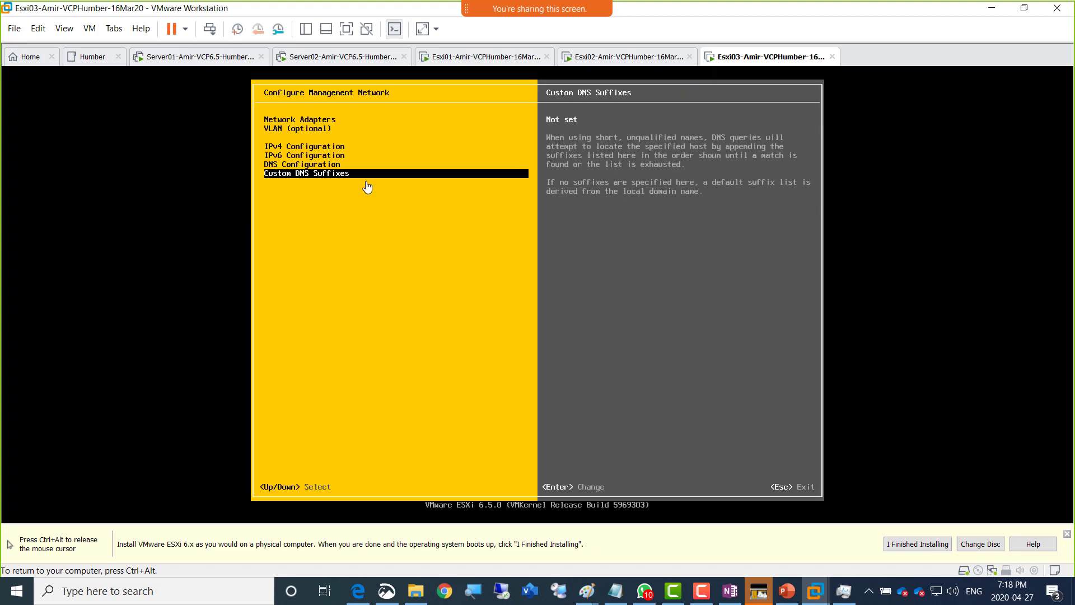
{"action": "key", "text": "Return"}
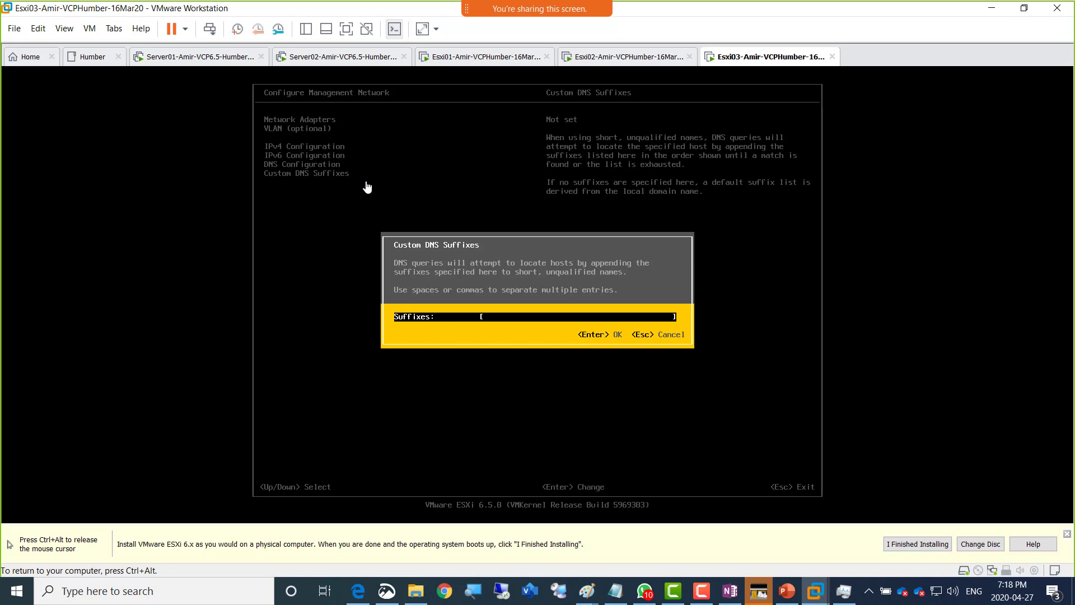
{"action": "key", "text": "ctrl+alt"}
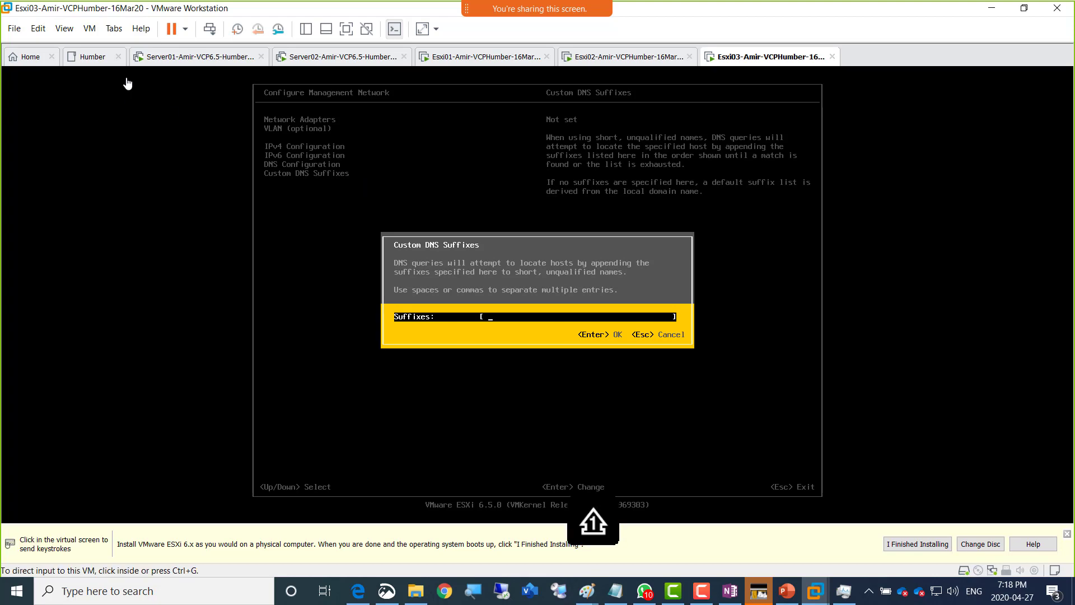
- Check which virtual network Server01's network adapter uses, closing its settings unchanged
{"action": "left_click", "coordinate": [163, 56]}
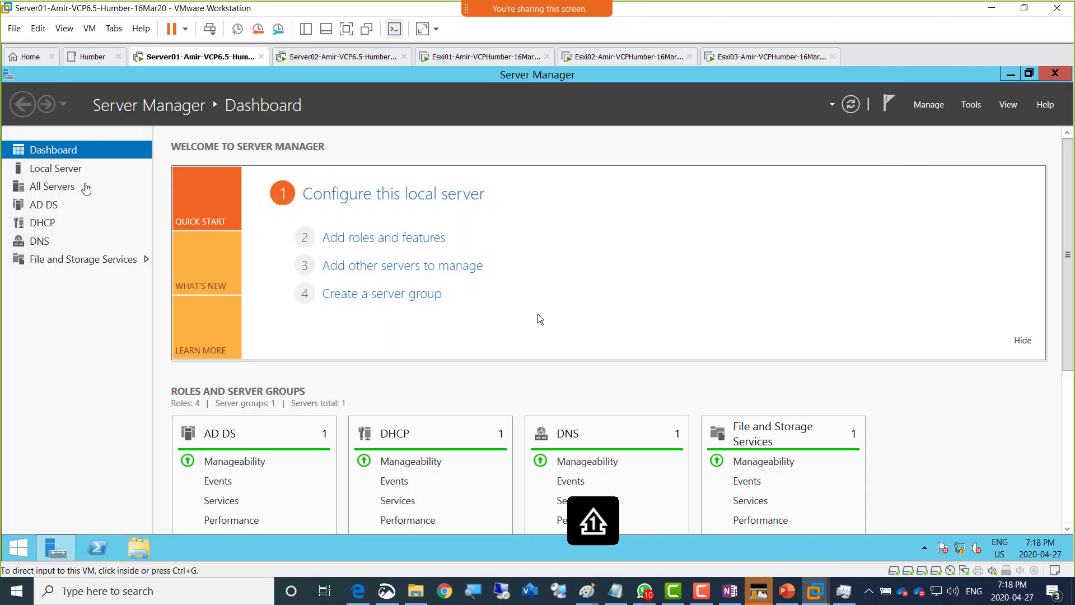
{"action": "left_click", "coordinate": [66, 170]}
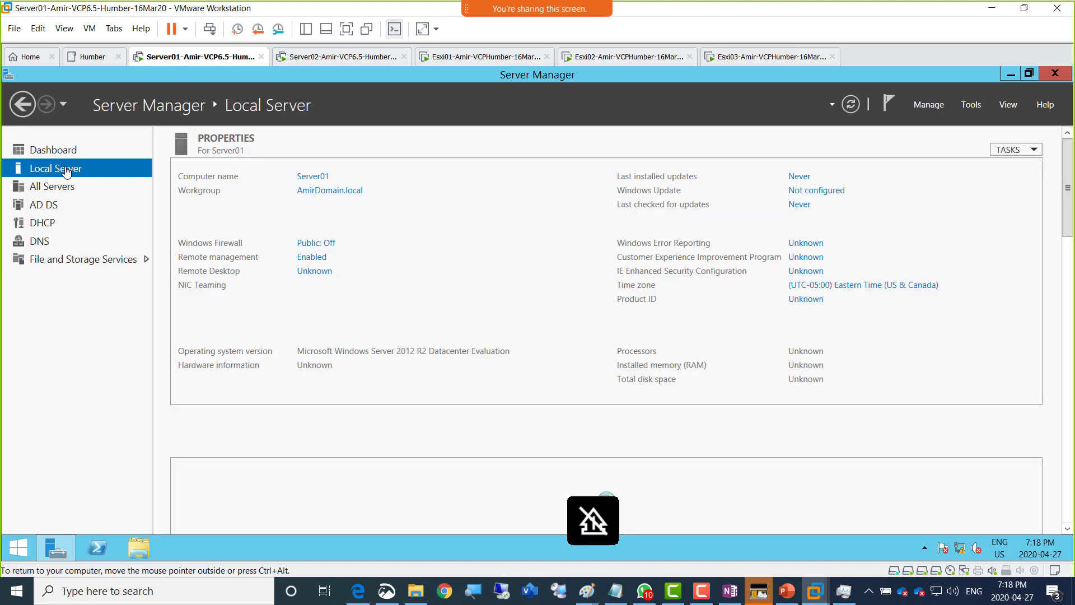
{"action": "right_click", "coordinate": [190, 60]}
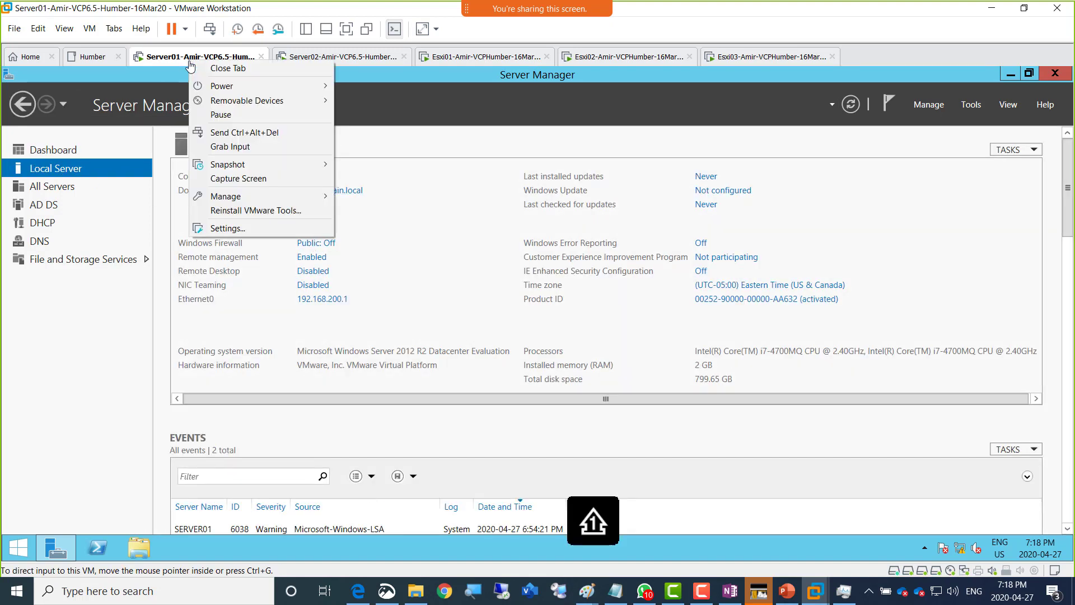
{"action": "left_click", "coordinate": [271, 230]}
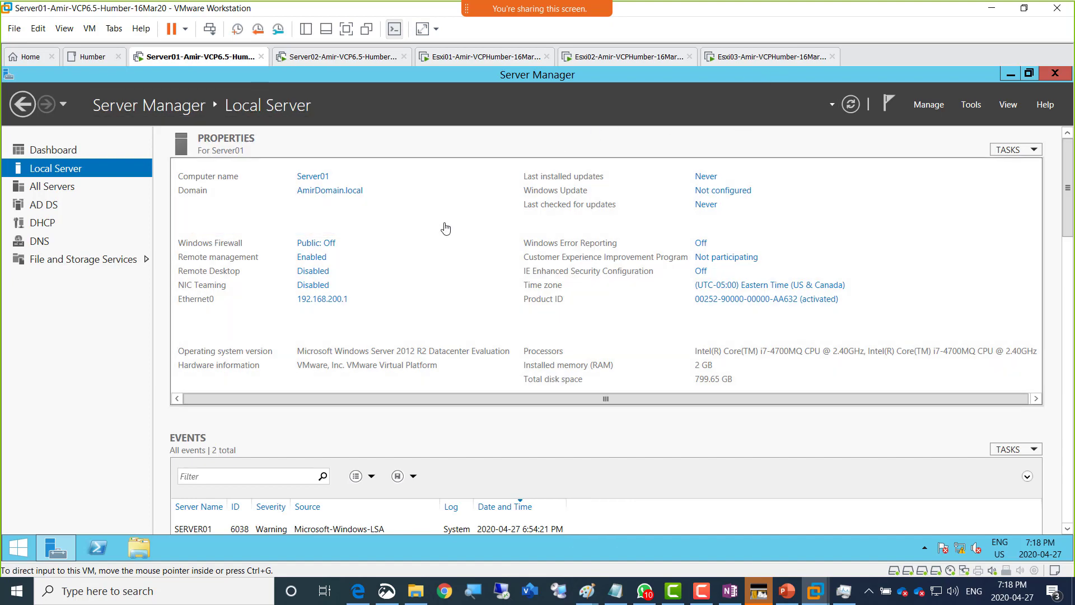
{"action": "left_click", "coordinate": [456, 202]}
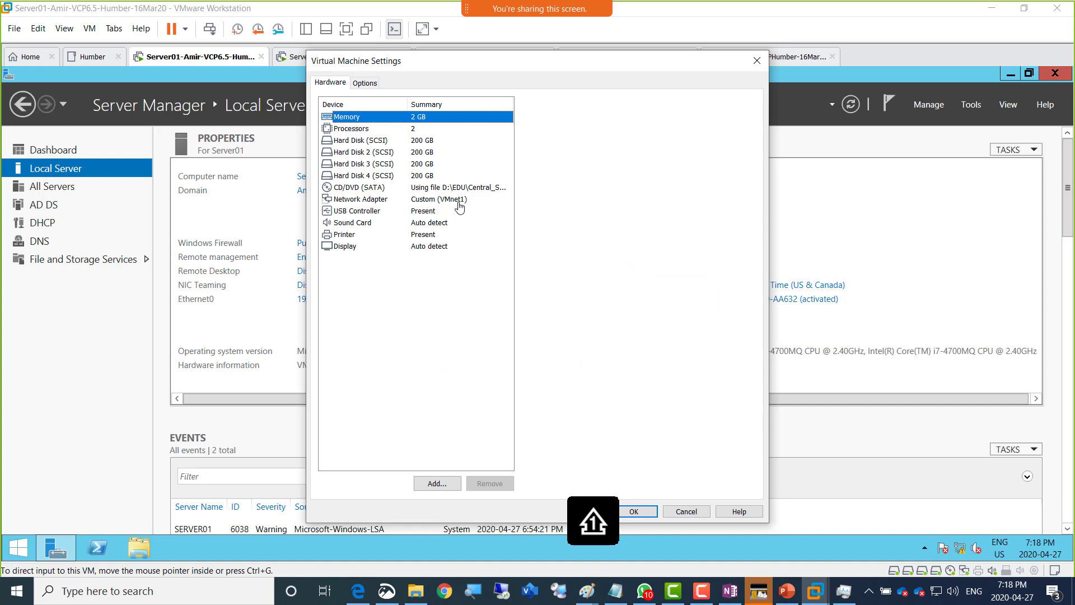
{"action": "left_click", "coordinate": [679, 511]}
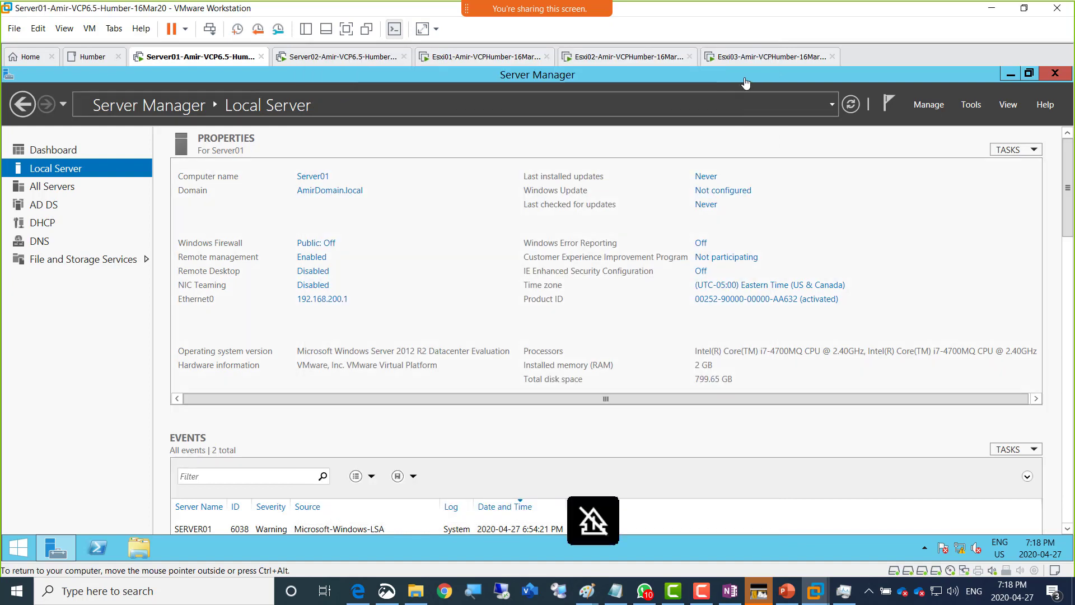
- Connect Esxi03's network adapter to Custom VMnet1 (Host-only) and save the settings
{"action": "left_click", "coordinate": [747, 54]}
{"action": "right_click", "coordinate": [748, 55]}
{"action": "left_click", "coordinate": [802, 223]}
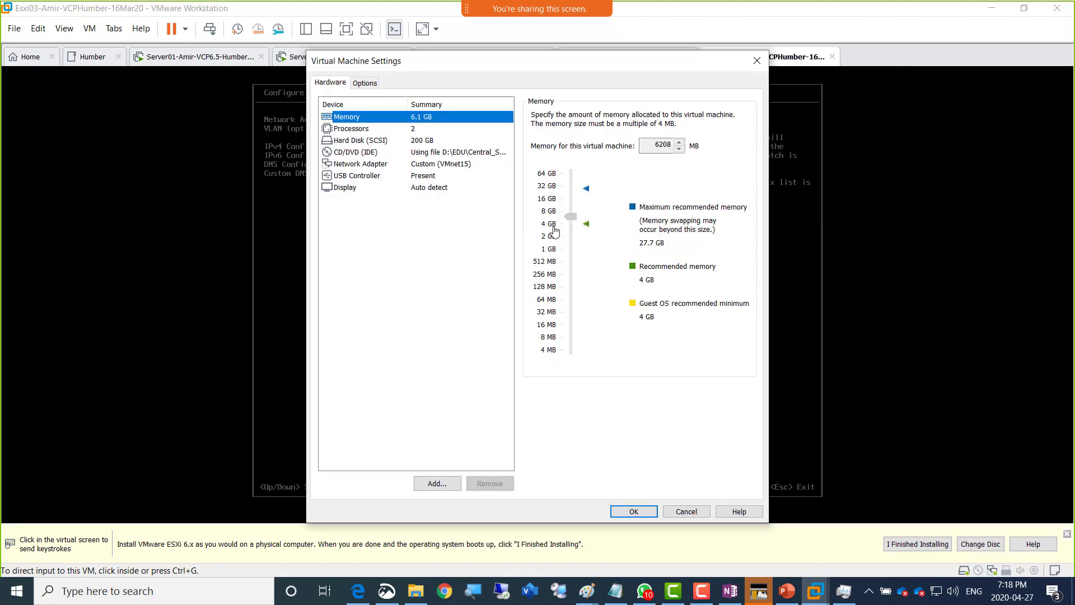
{"action": "left_click", "coordinate": [433, 166]}
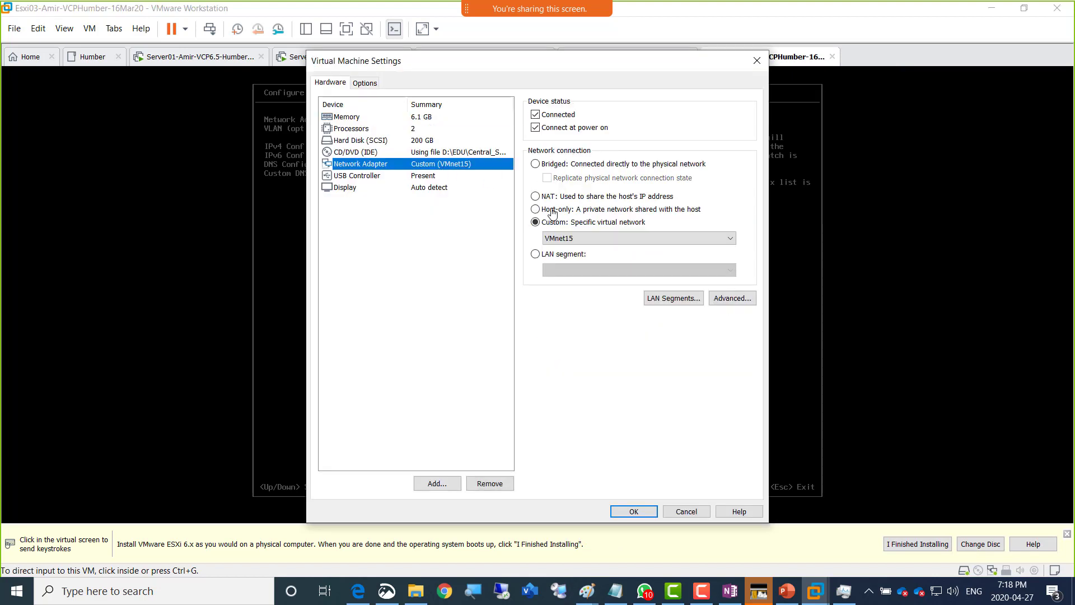
{"action": "left_click", "coordinate": [565, 238]}
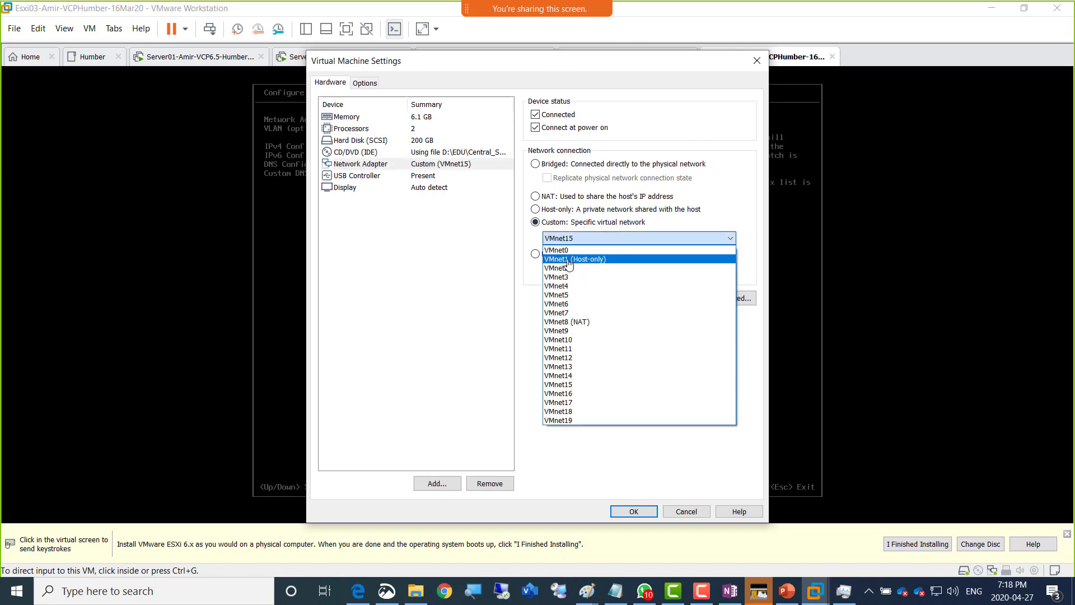
{"action": "left_click", "coordinate": [569, 261]}
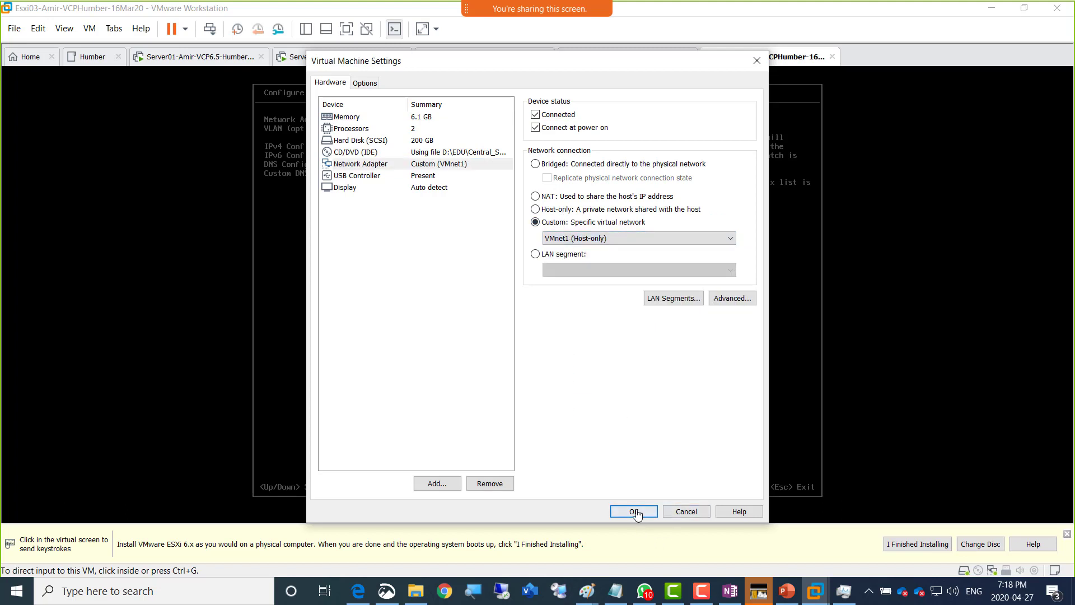
{"action": "left_click", "coordinate": [634, 512]}
{"action": "left_click", "coordinate": [510, 323]}
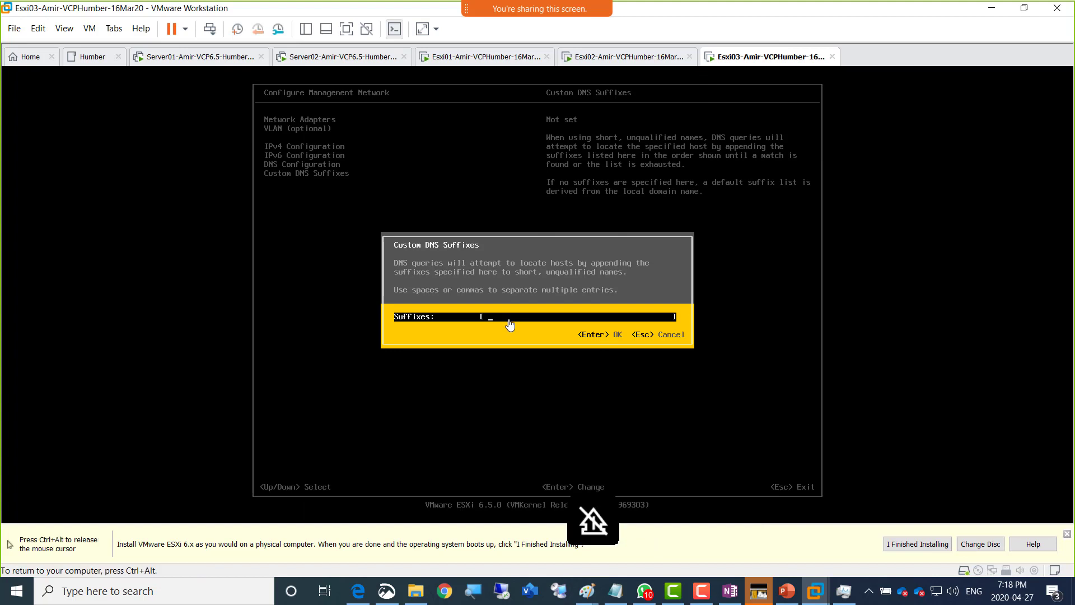
- Add AmirDomain.local as Esxi03's custom DNS suffix and review the network settings
{"action": "type", "text": "AmirDomain.loc"}
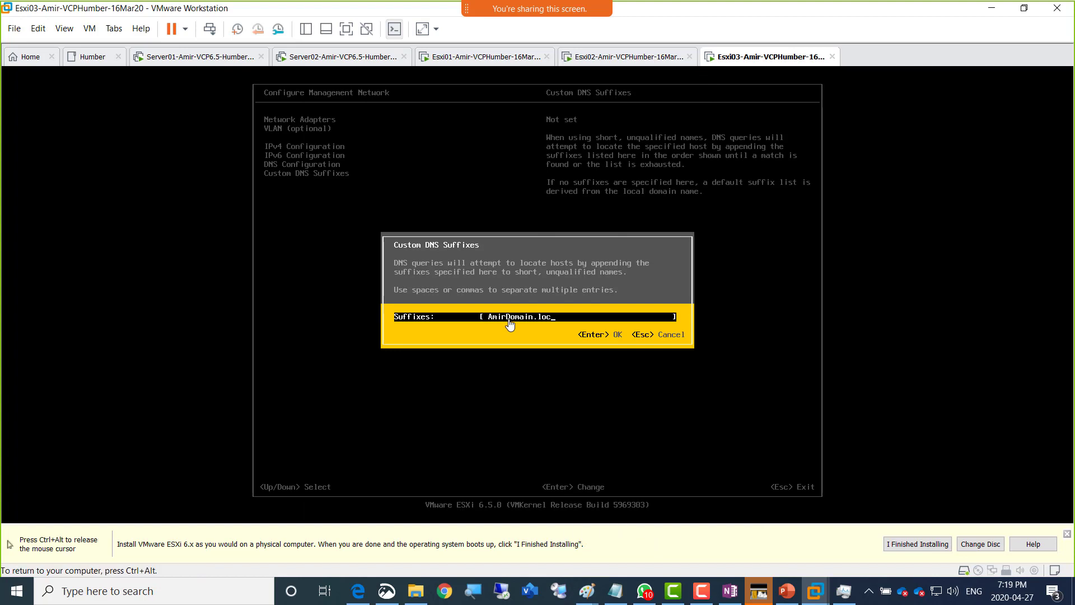
{"action": "type", "text": "al"}
{"action": "key", "text": "Return"}
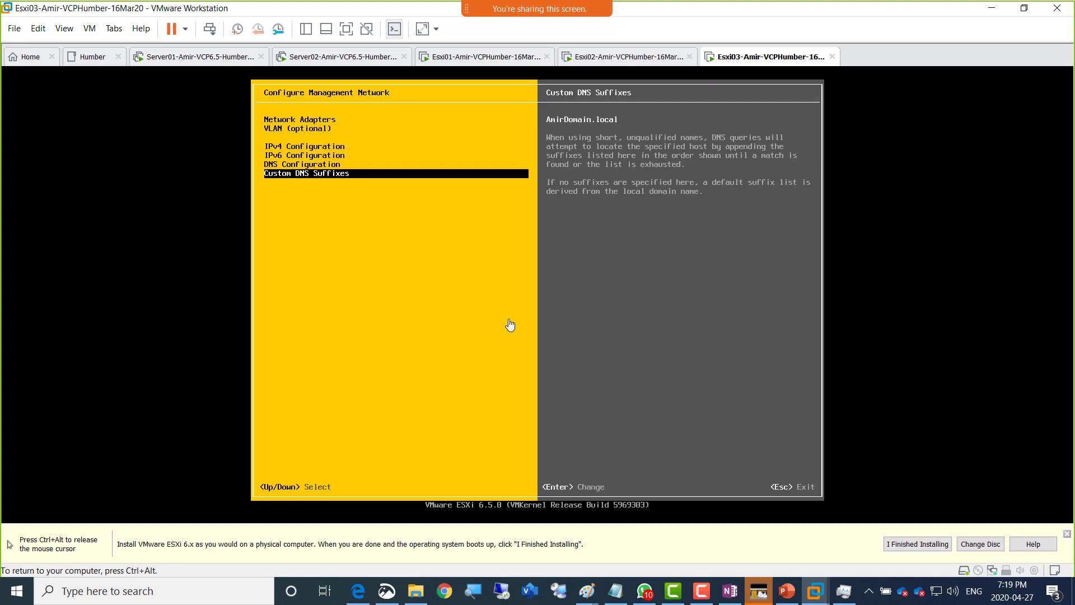
{"action": "key", "text": "Up"}
{"action": "key", "text": "Up"}
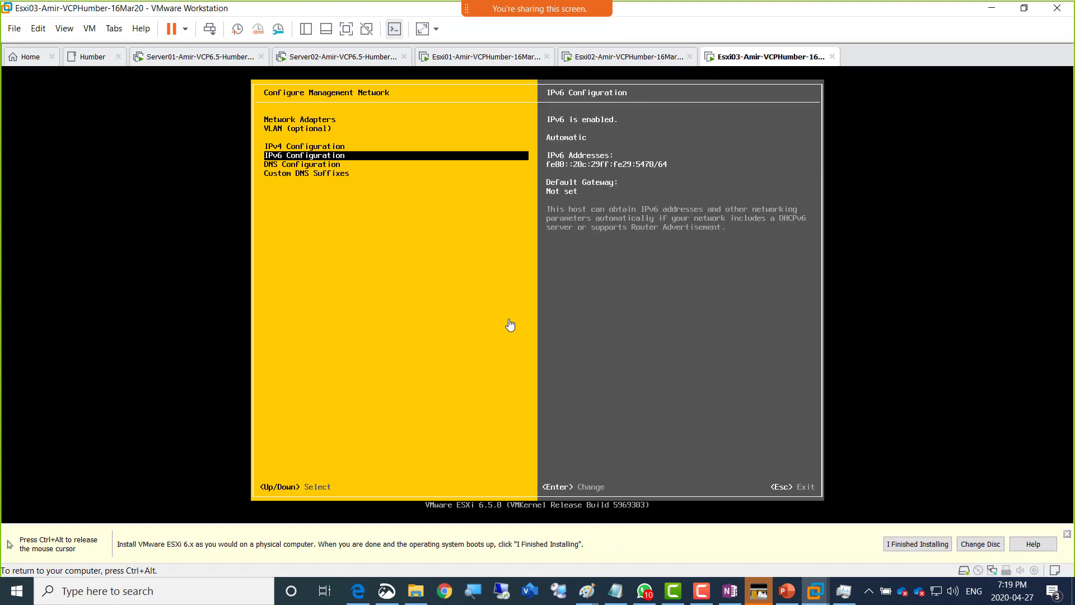
{"action": "key", "text": "Down"}
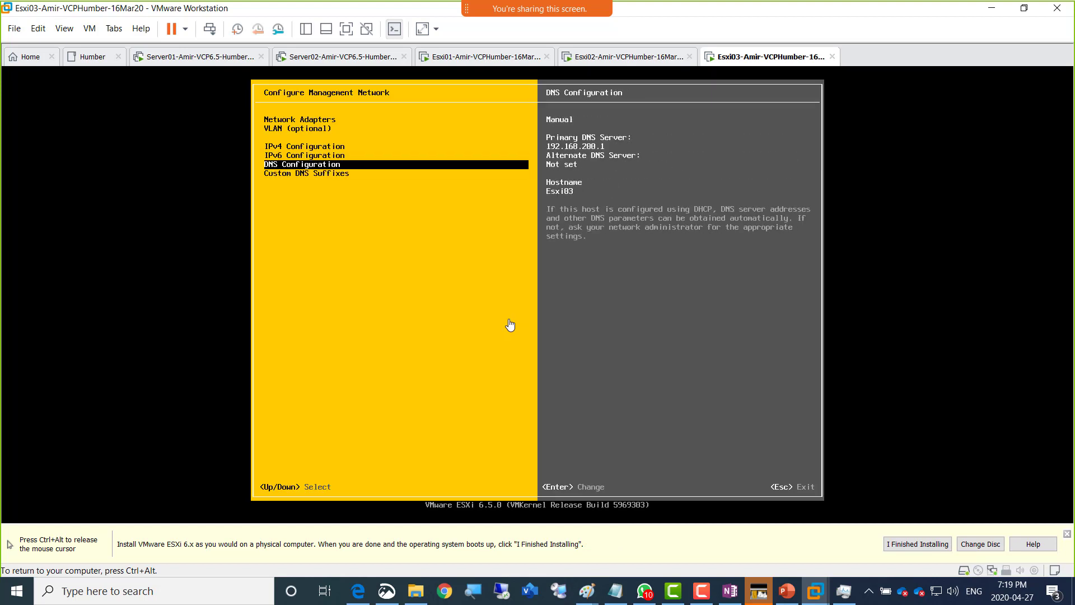
{"action": "key", "text": "Up"}
{"action": "key", "text": "Up"}
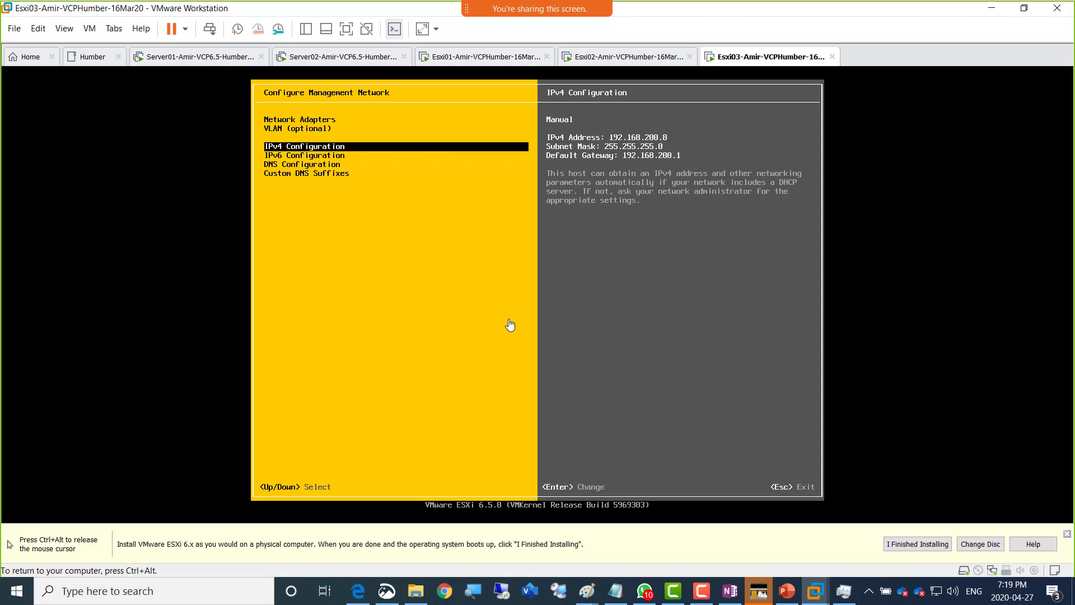
- Exit Configure Management Network, confirming the changes, and switch to the Server01 virtual machine
{"action": "key", "text": "Escape"}
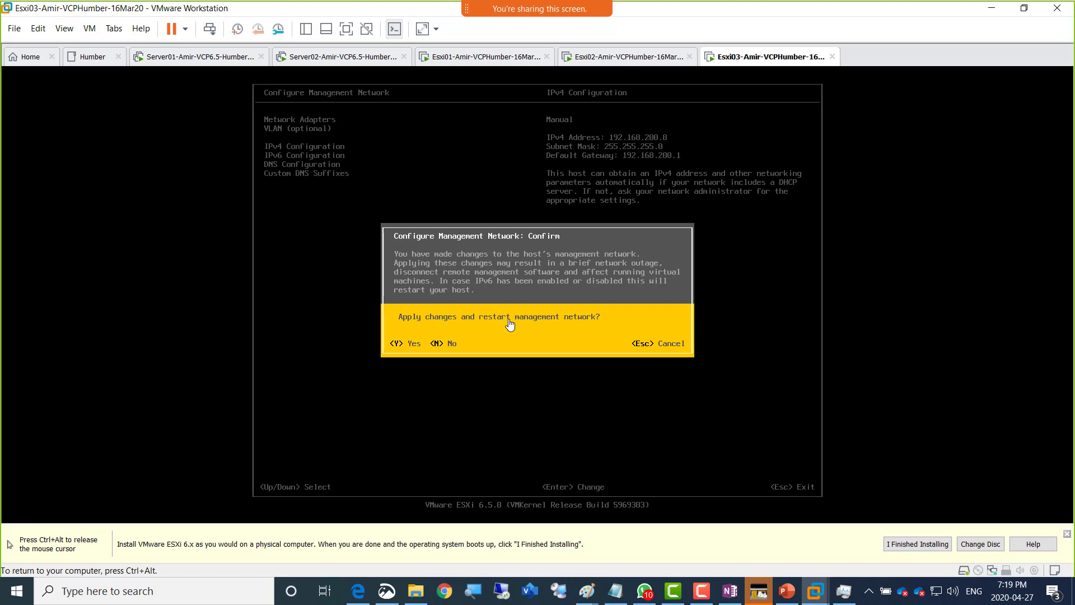
{"action": "key", "text": "y"}
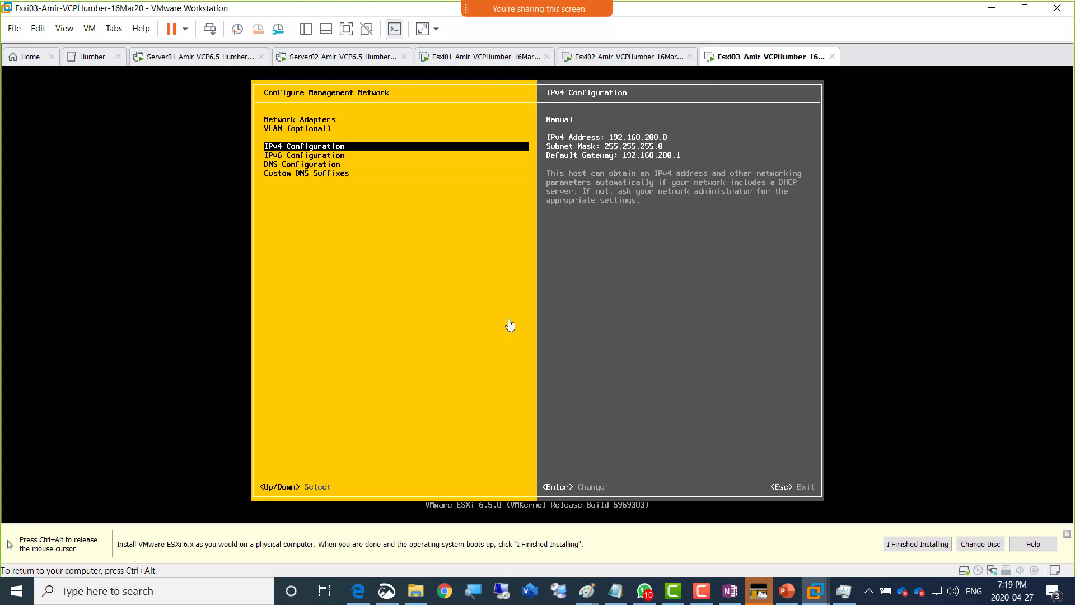
{"action": "key", "text": "Escape"}
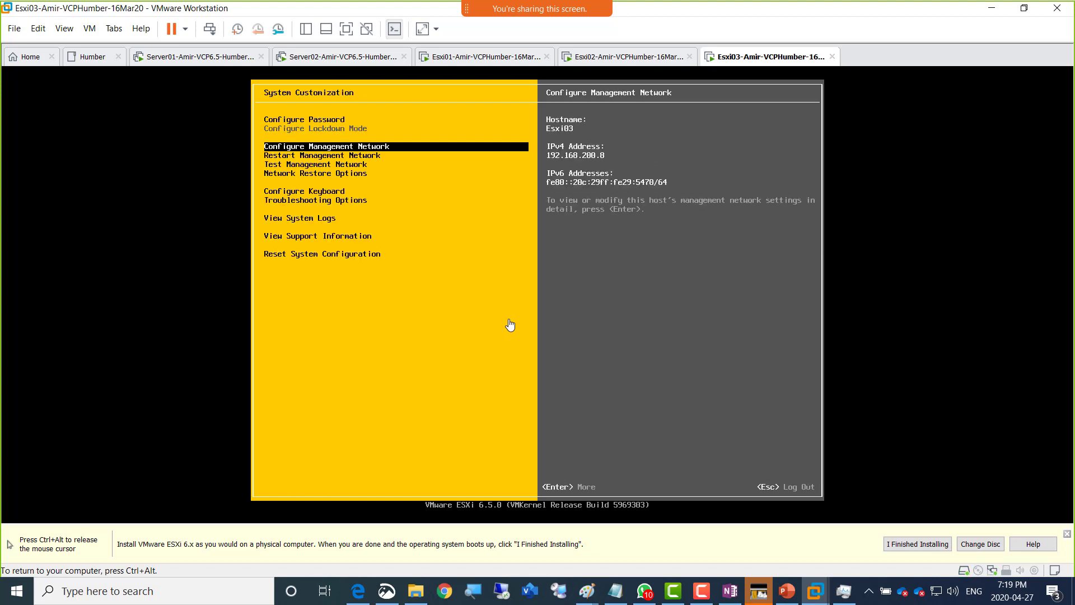
{"action": "key", "text": "ctrl+alt"}
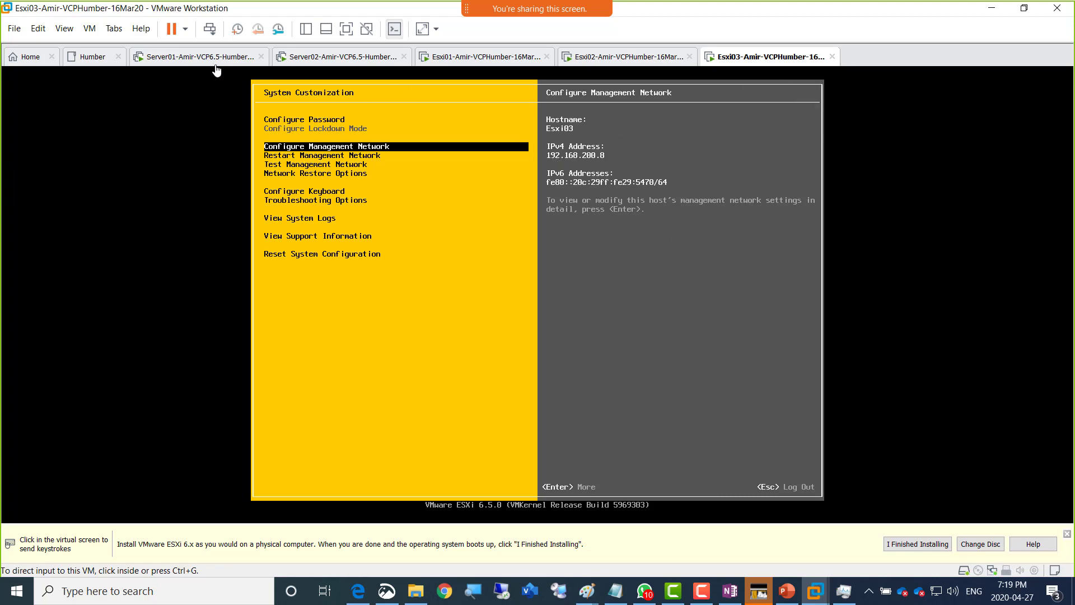
{"action": "left_click", "coordinate": [190, 62]}
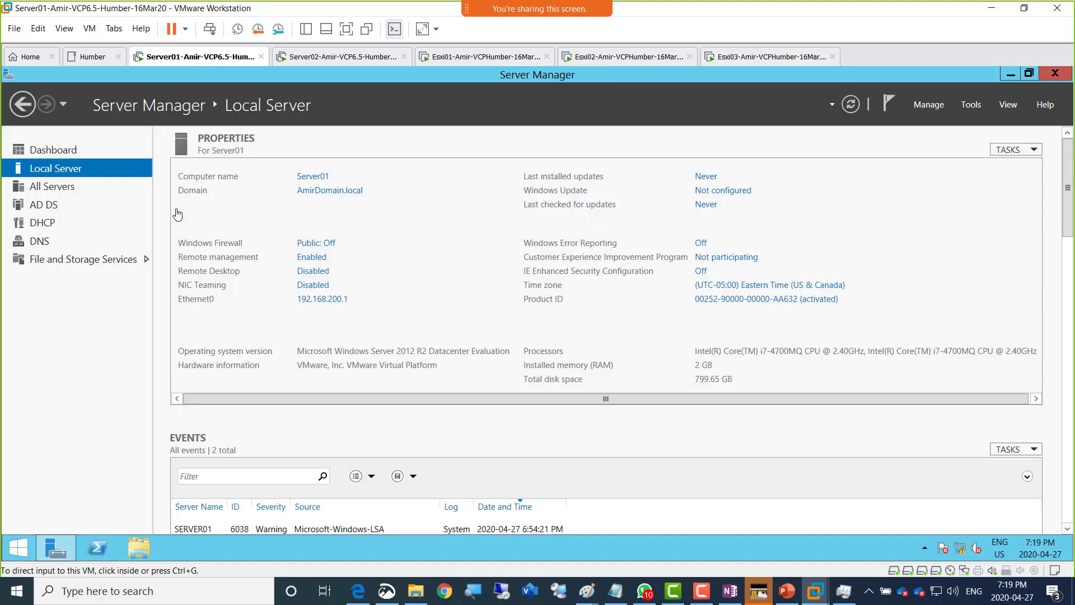
- Open DNS Manager and start a new host record in the AmirDomain.local forward lookup zone
{"action": "left_click", "coordinate": [972, 107]}
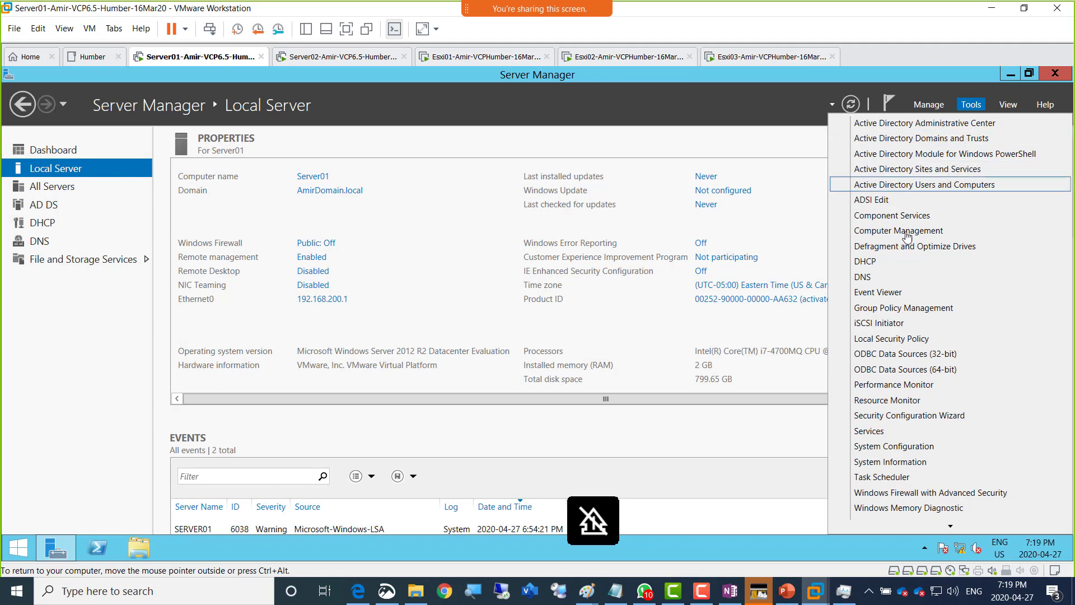
{"action": "left_click", "coordinate": [885, 277]}
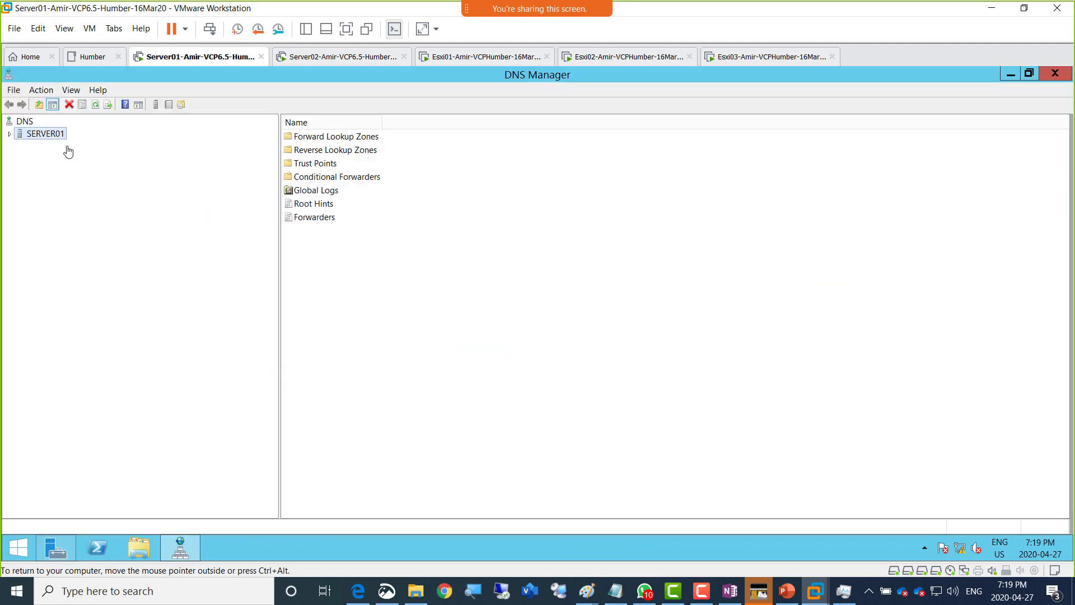
{"action": "double_click", "coordinate": [48, 137]}
{"action": "double_click", "coordinate": [53, 147]}
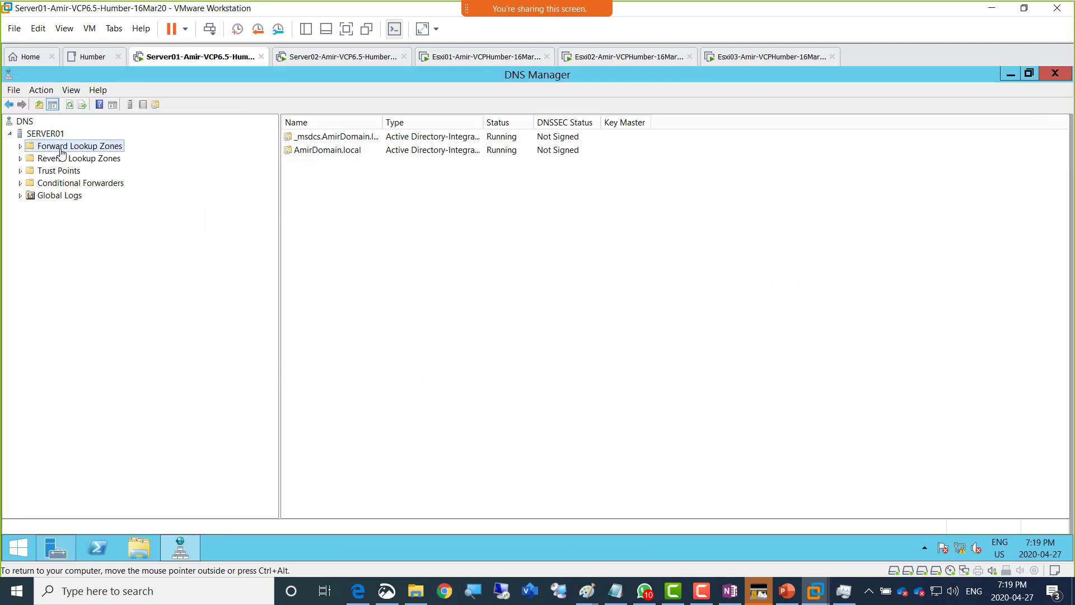
{"action": "double_click", "coordinate": [96, 171]}
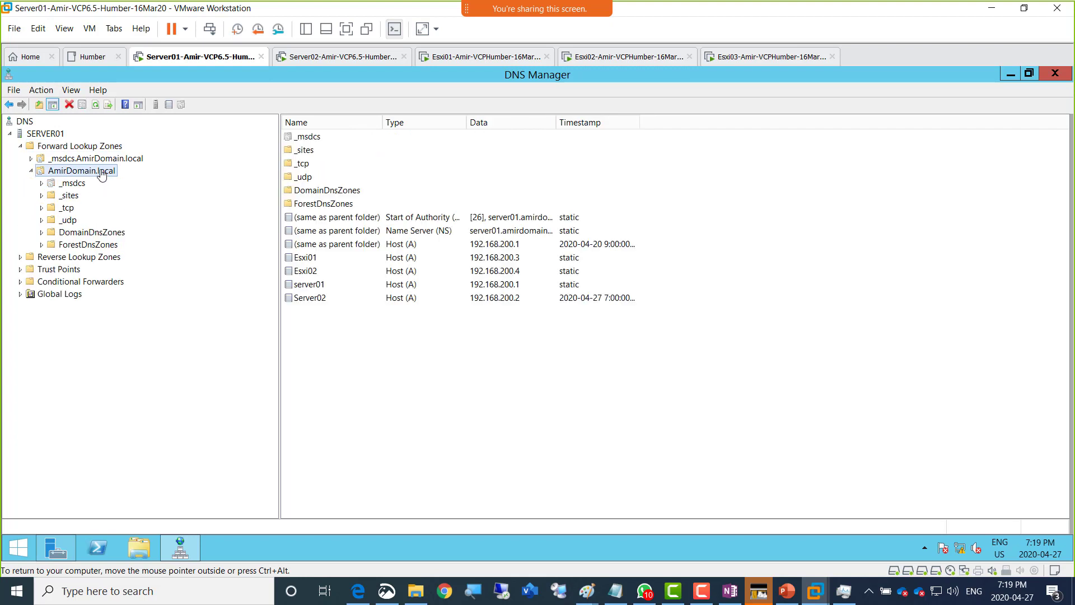
{"action": "right_click", "coordinate": [101, 171]}
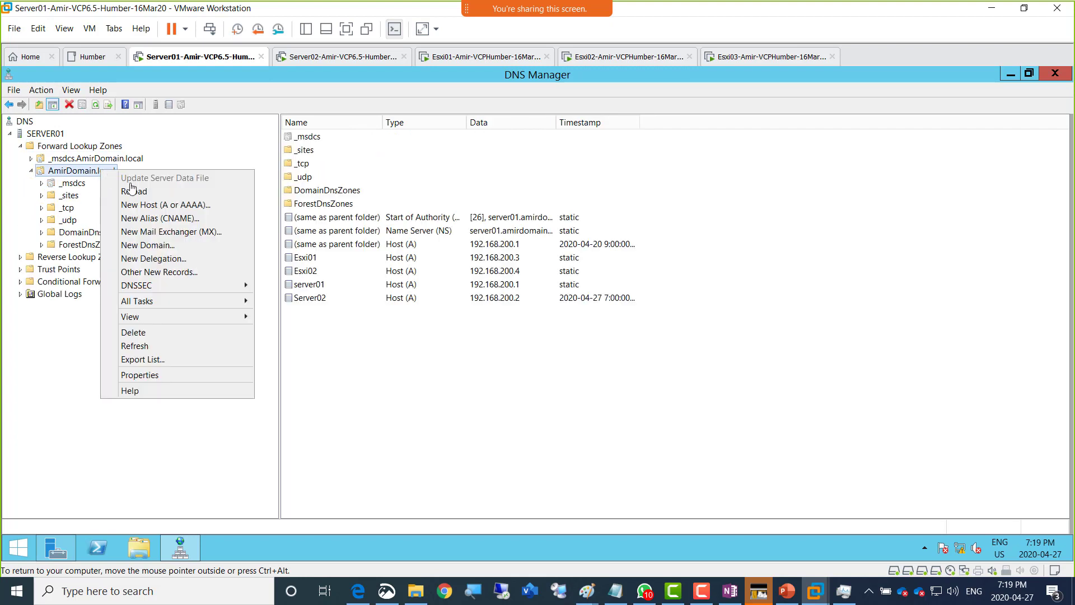
{"action": "left_click", "coordinate": [202, 205]}
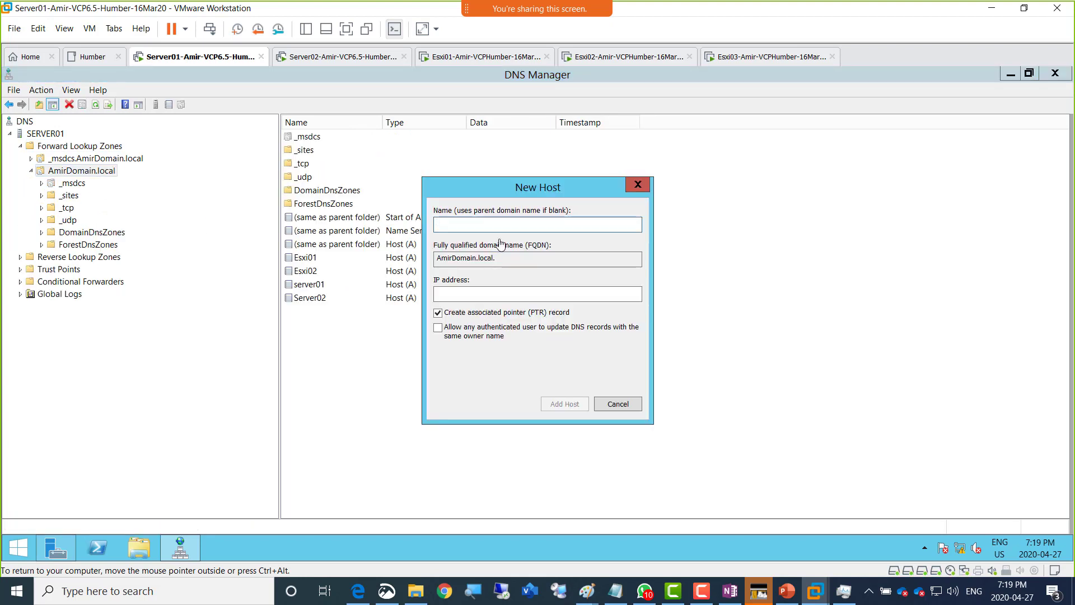
- Create host (A) record Esxi03 pointing to 192.168.200.8
{"action": "type", "text": "Esxi03"}
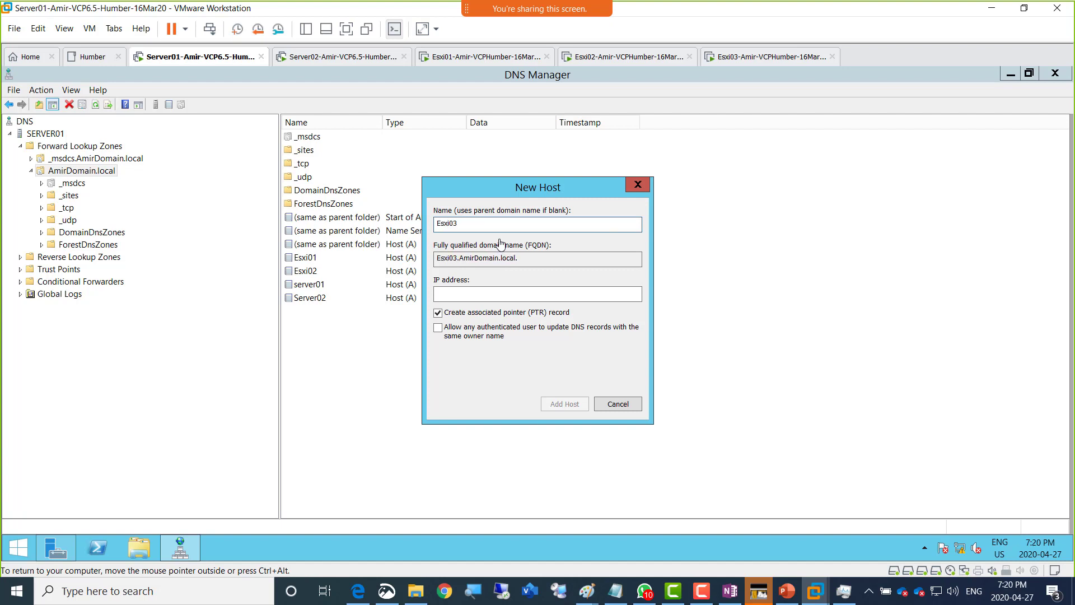
{"action": "key", "text": "Tab"}
{"action": "type", "text": "192"}
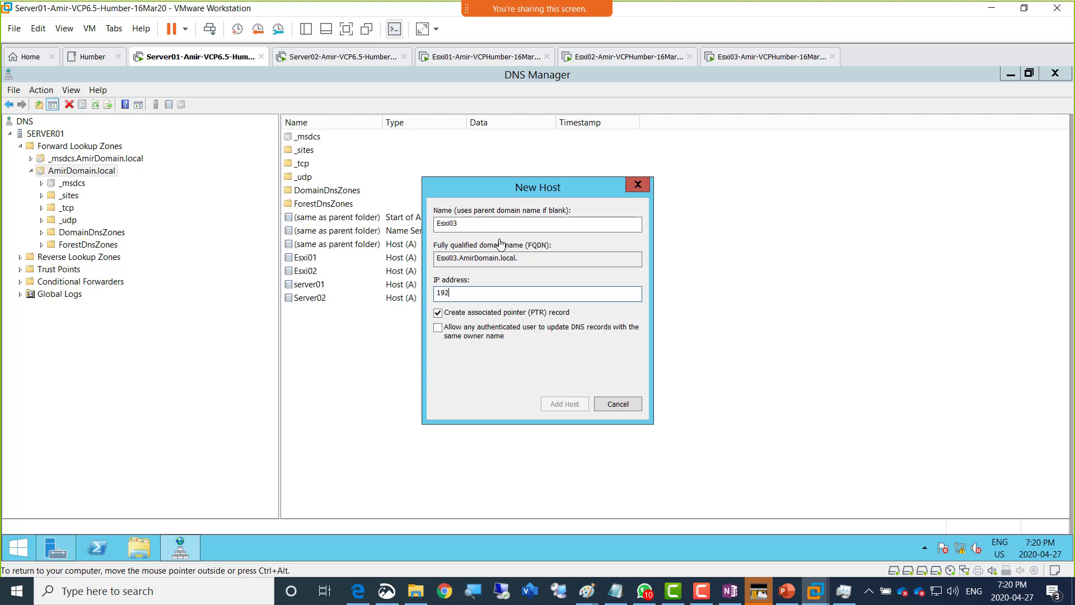
{"action": "type", "text": ".168.200.8"}
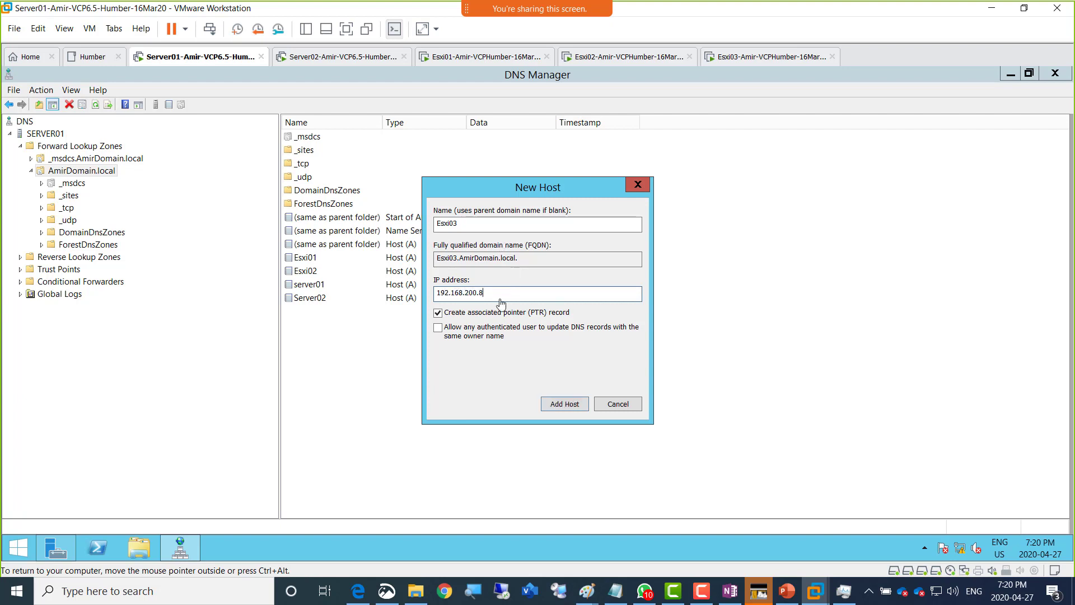
{"action": "left_click", "coordinate": [563, 411]}
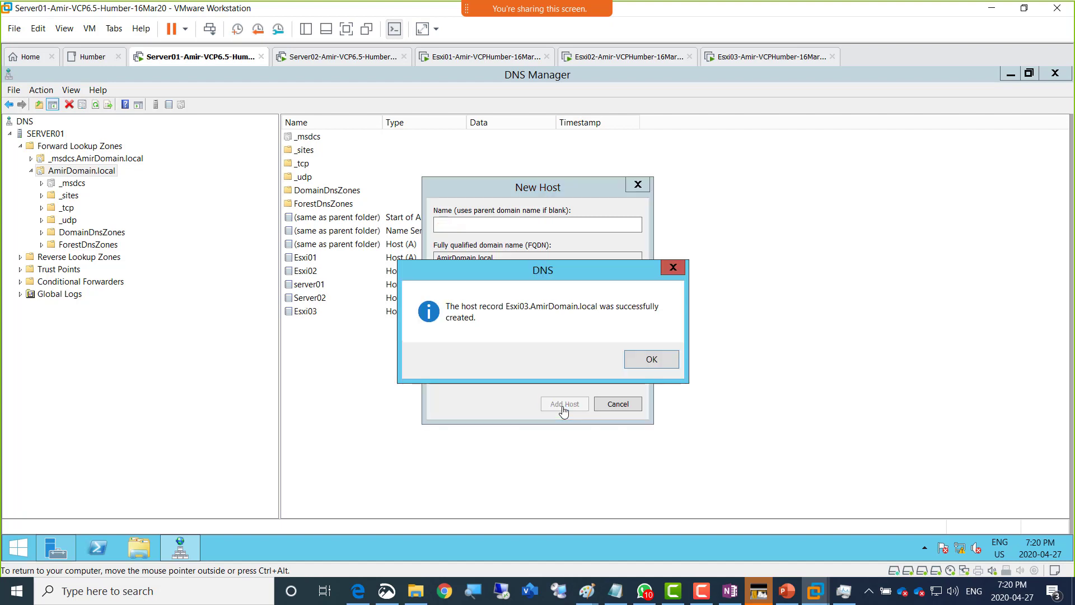
{"action": "left_click", "coordinate": [635, 359]}
{"action": "left_click", "coordinate": [618, 404]}
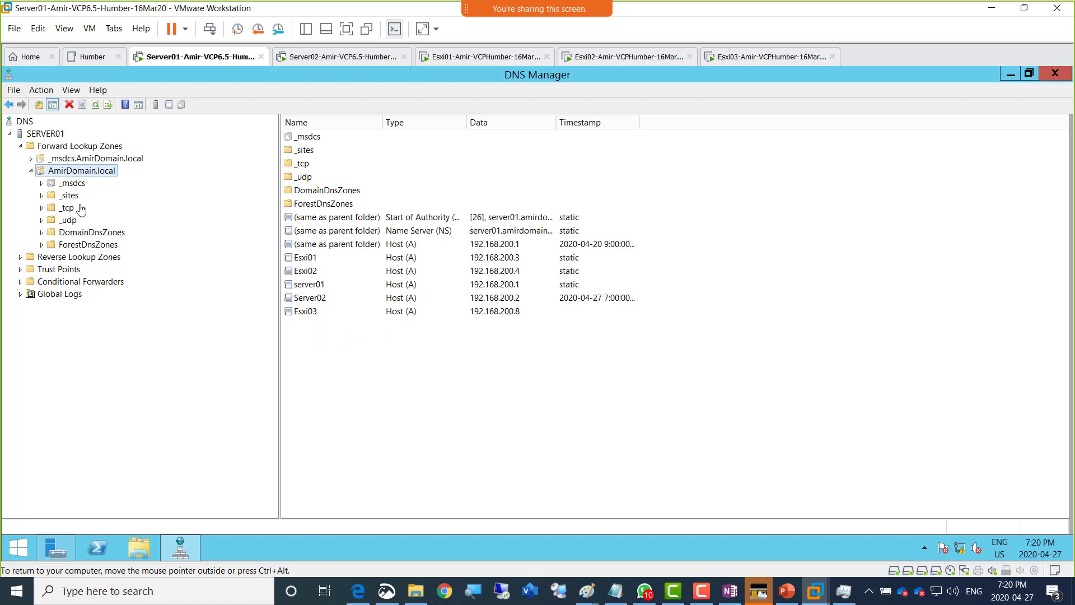
- Refresh the SERVER01 DNS view and return to Esxi03's console
{"action": "left_click", "coordinate": [50, 134]}
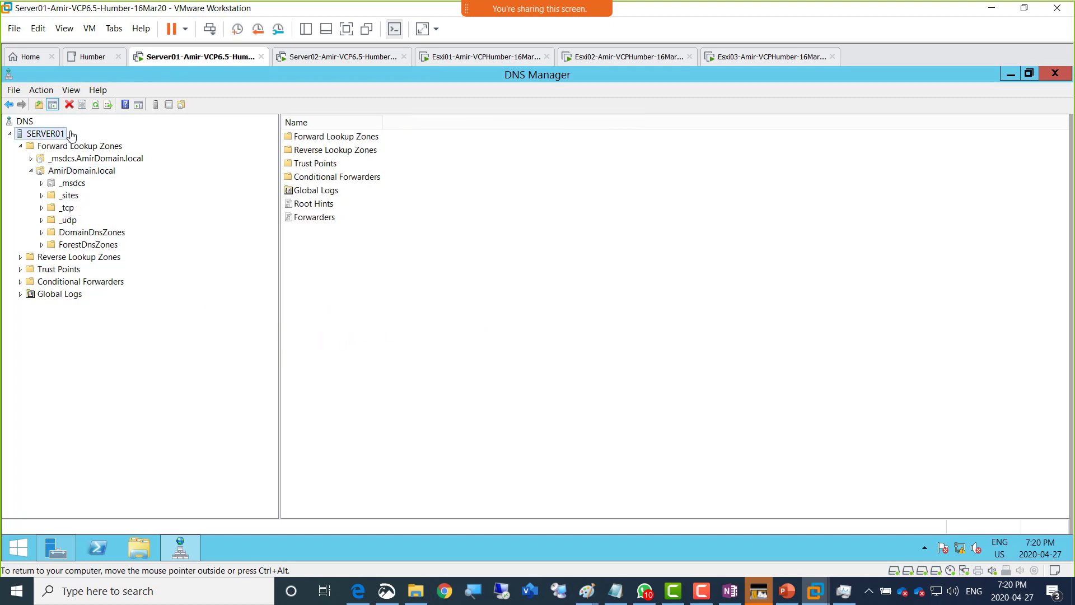
{"action": "left_click", "coordinate": [95, 105]}
{"action": "left_click", "coordinate": [94, 106]}
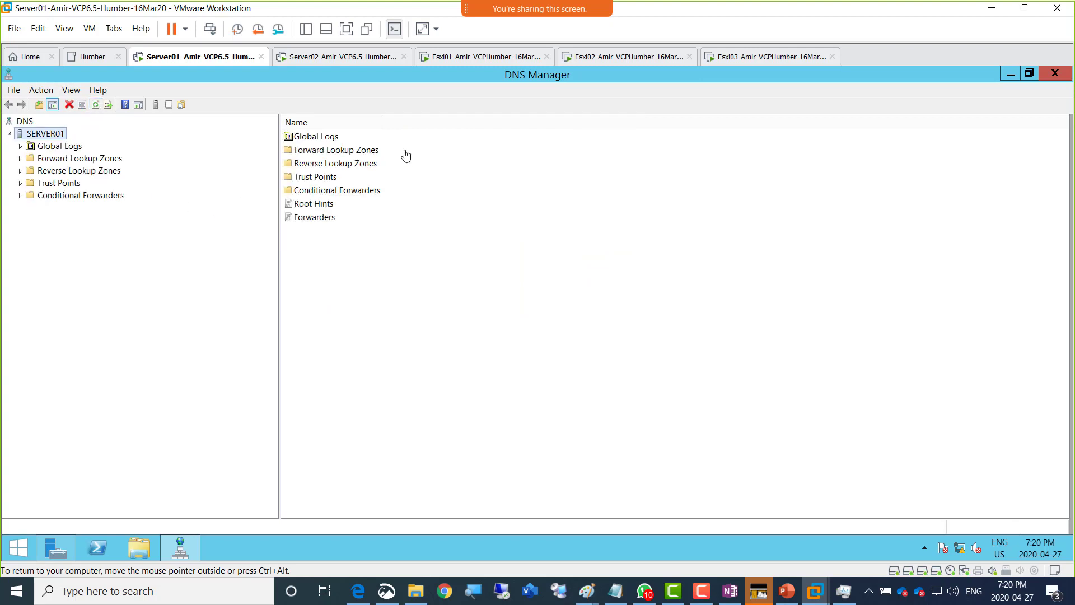
{"action": "left_click", "coordinate": [741, 58]}
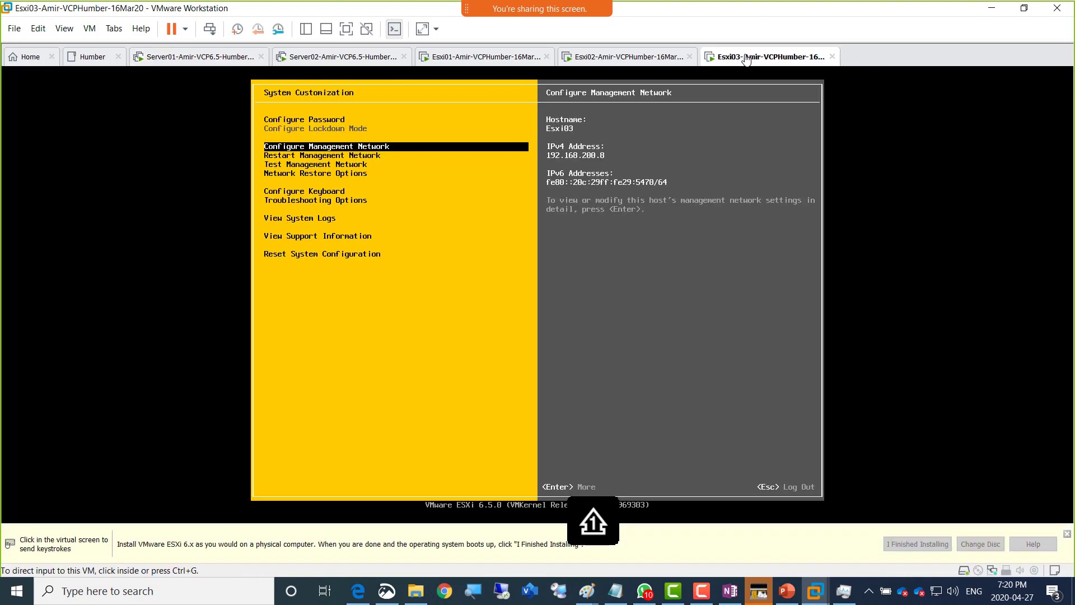
- Switch to Server02's vSphere Web Client and open TorCluster's context menu to add a host
{"action": "left_click", "coordinate": [316, 58]}
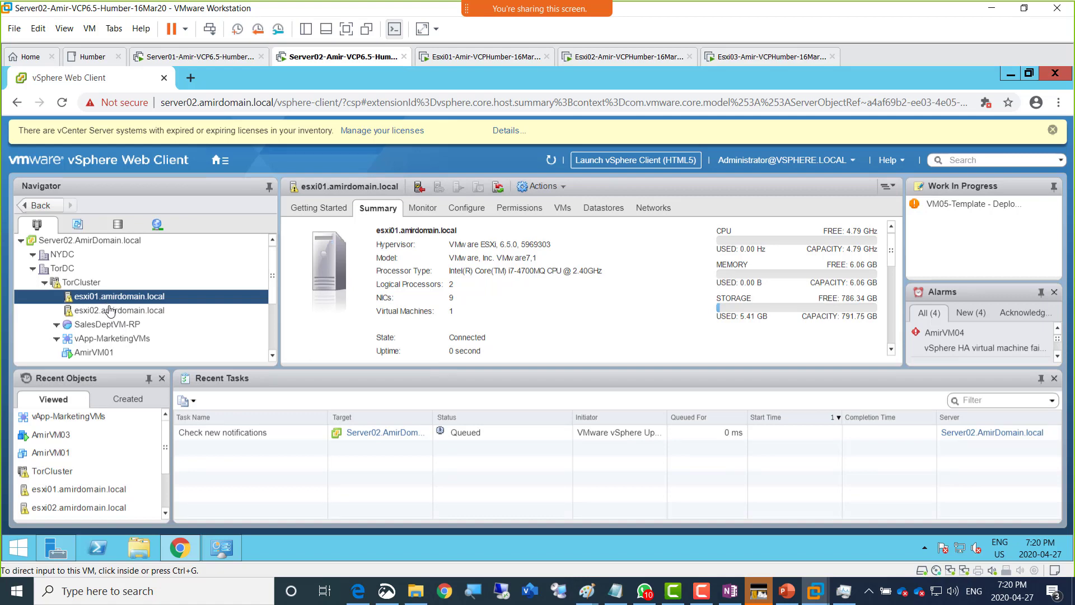
{"action": "left_click", "coordinate": [88, 287]}
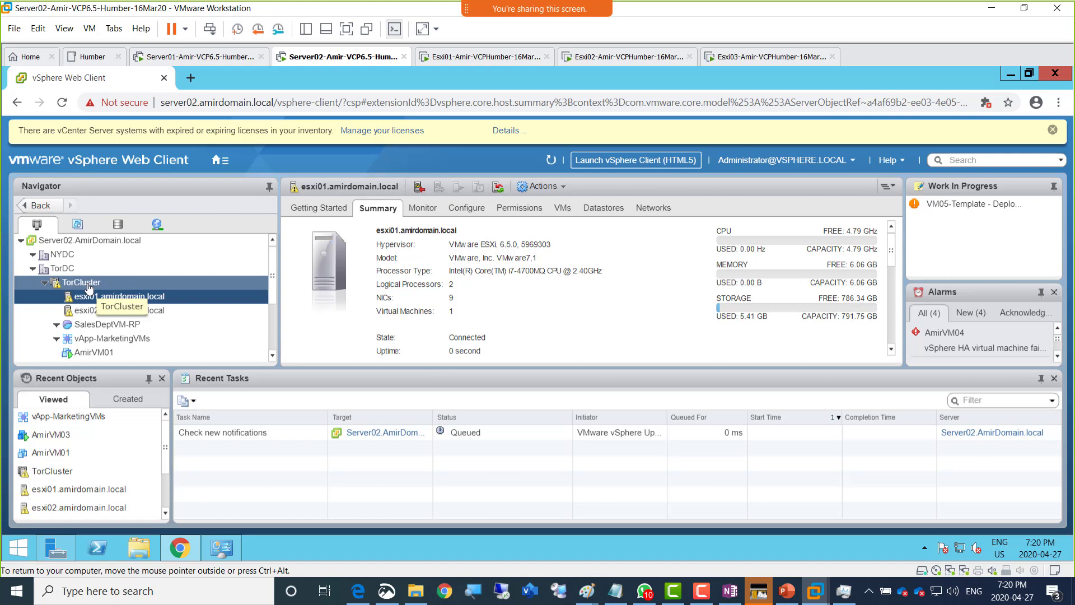
{"action": "right_click", "coordinate": [88, 288]}
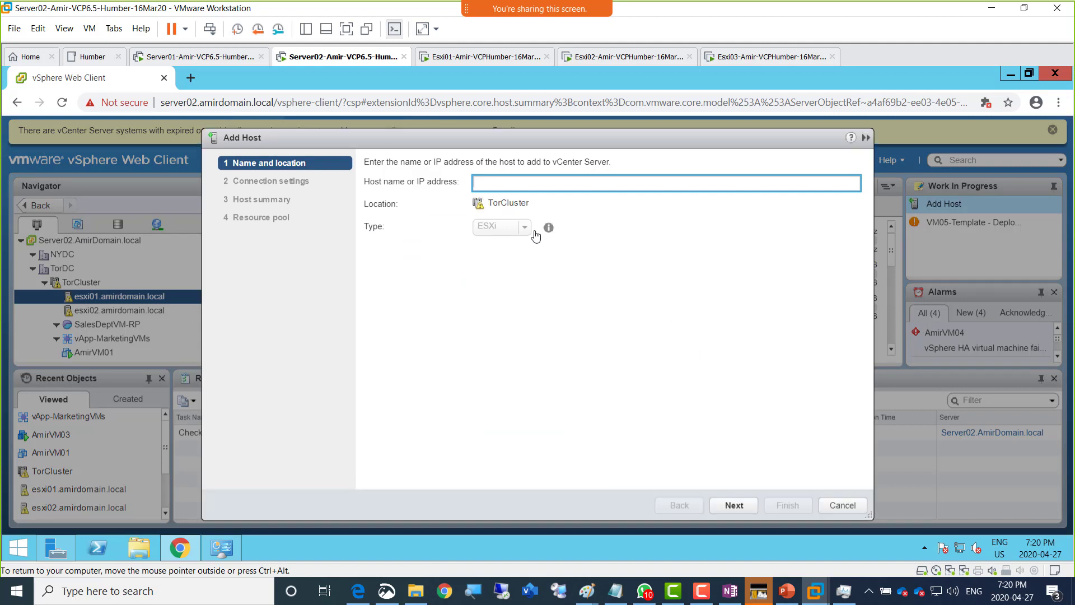
- Enter host esxi03.AmirDomain.local, then submit user root with its password
{"action": "type", "text": "esxi0"}
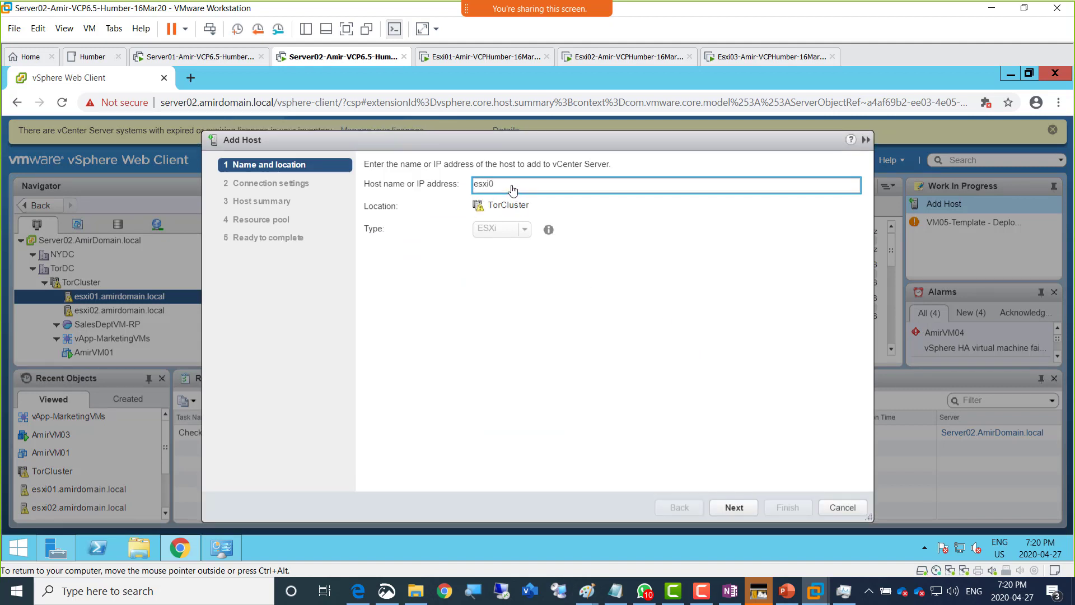
{"action": "type", "text": "3.AmirDomain.local"}
{"action": "key", "text": "Return"}
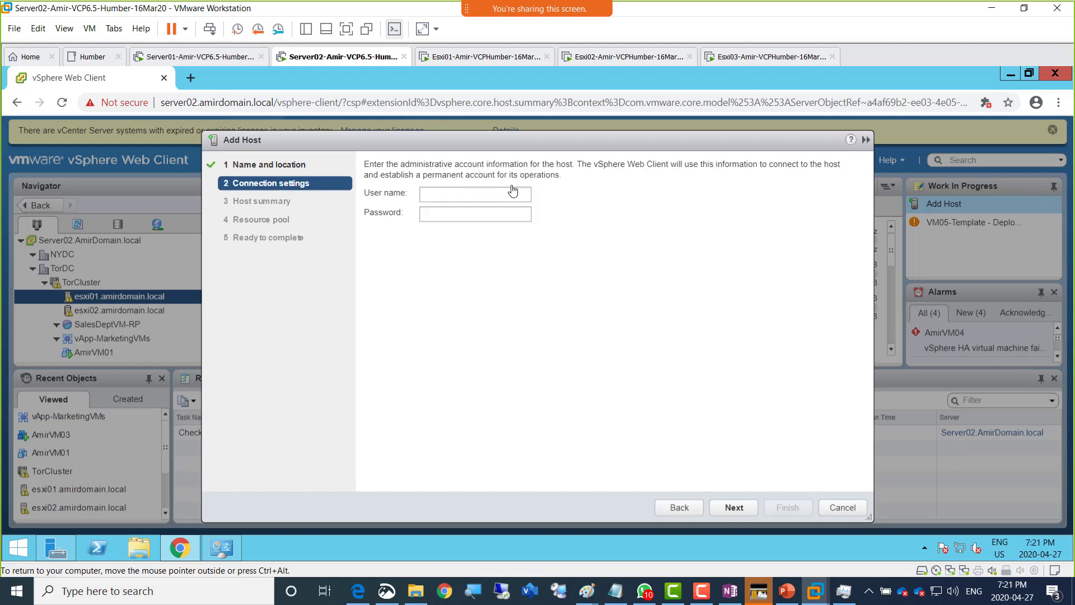
{"action": "type", "text": "root"}
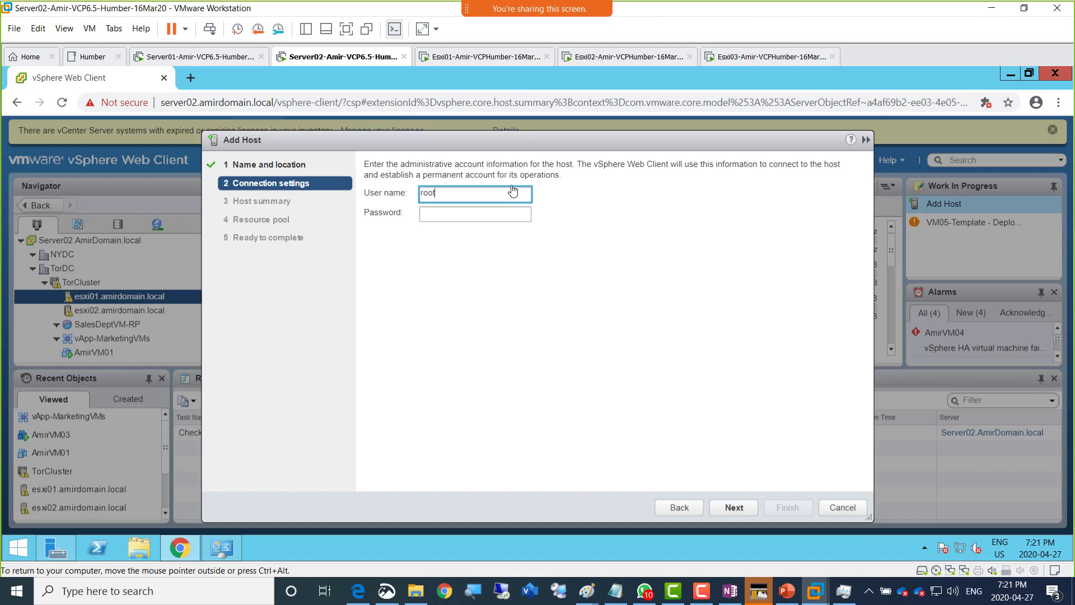
{"action": "key", "text": "Tab"}
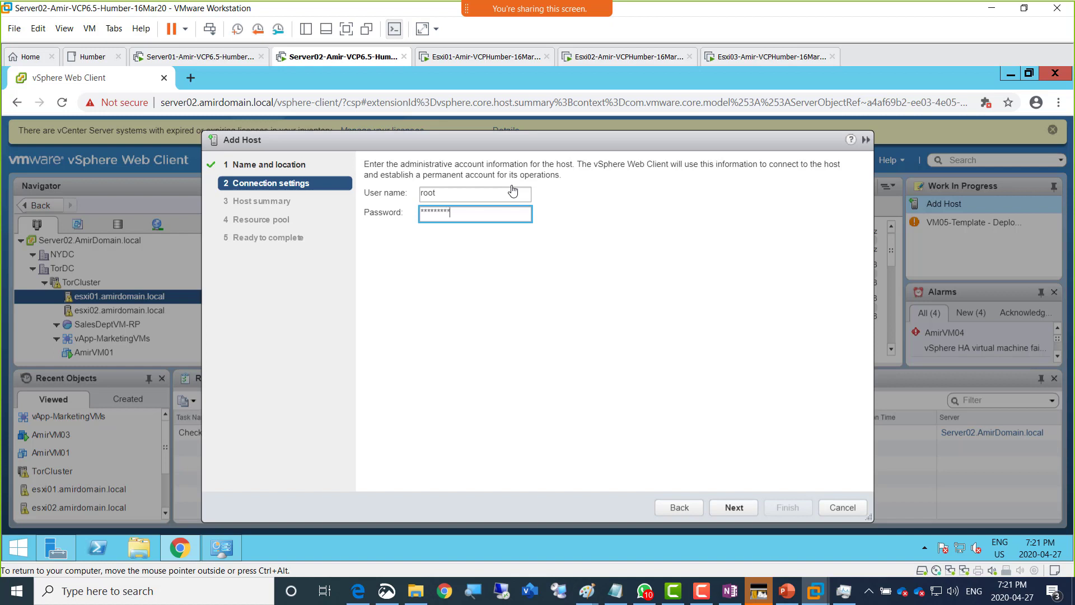
{"action": "key", "text": "Return"}
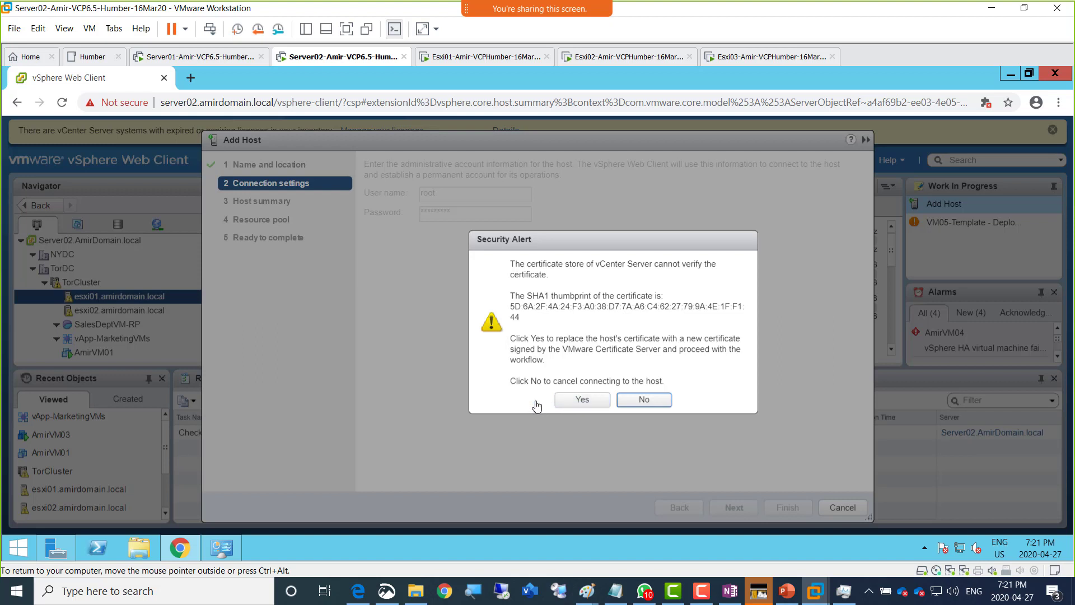
- Trust esxi03's certificate and finish with evaluation license, lockdown disabled and the root resource pool
{"action": "left_click", "coordinate": [578, 401]}
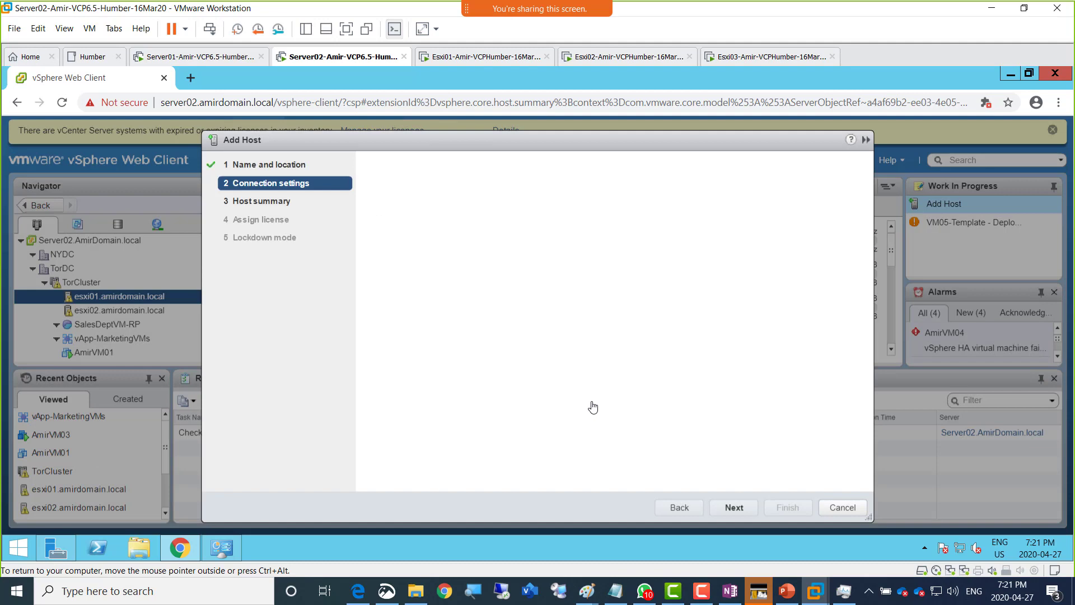
{"action": "left_click", "coordinate": [736, 507]}
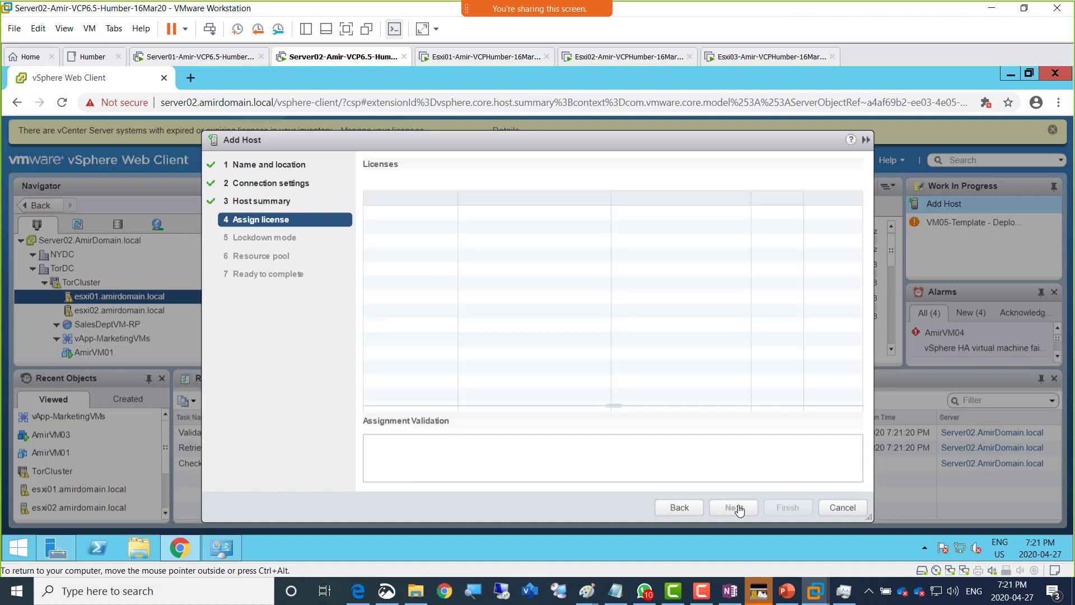
{"action": "left_click", "coordinate": [738, 508]}
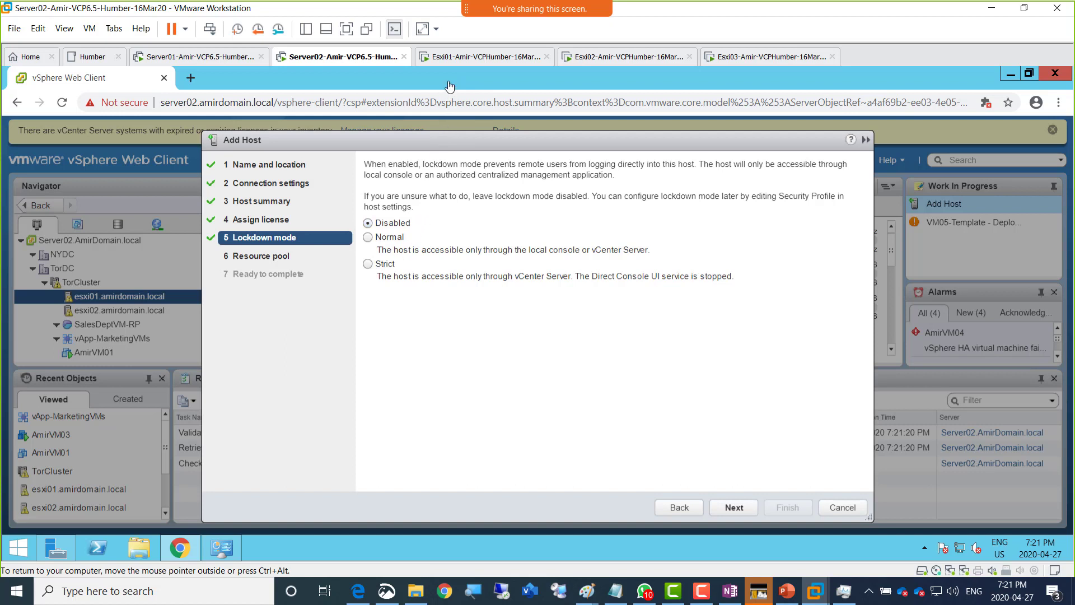
{"action": "left_click", "coordinate": [730, 511]}
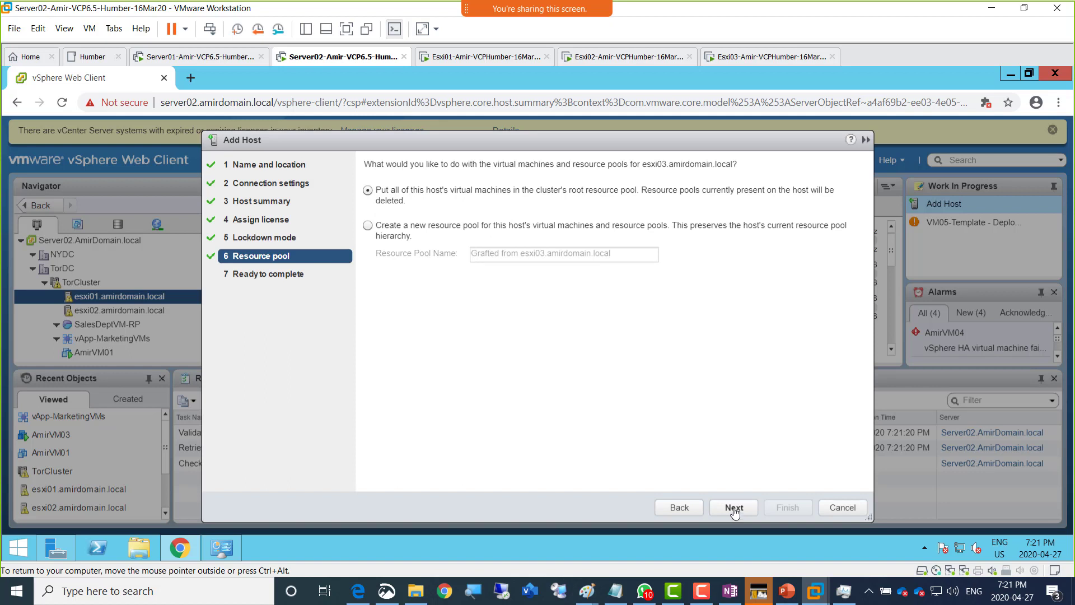
{"action": "left_click", "coordinate": [734, 510]}
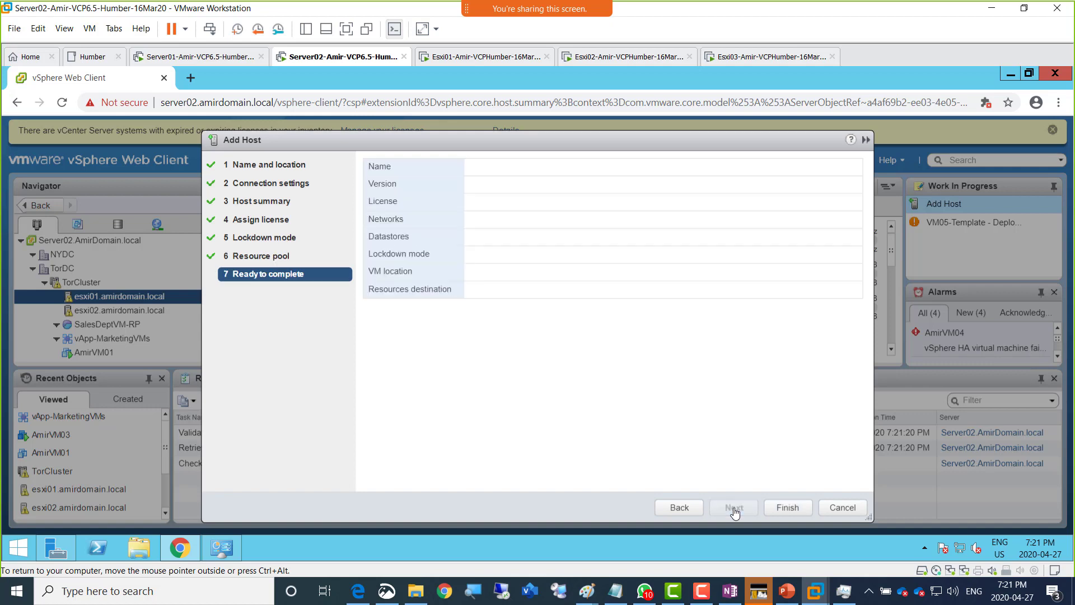
{"action": "left_click", "coordinate": [794, 508]}
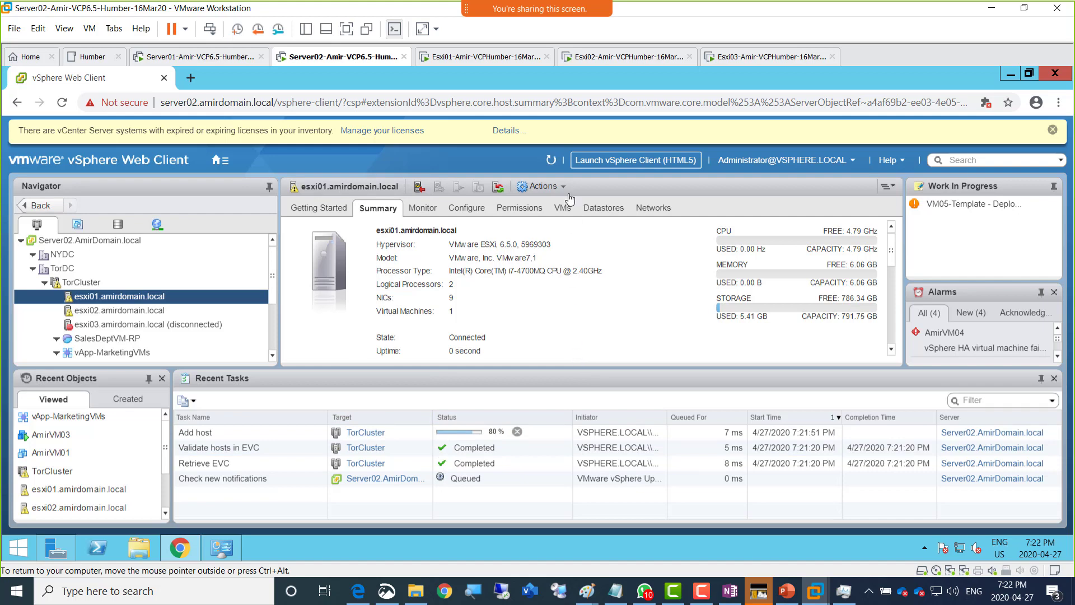
{"action": "left_click", "coordinate": [481, 60]}
- Type 'Disable Lockdown mode temporarily' in orange text, widened to one line above the Esxi boxes
{"action": "mouse_move", "coordinate": [596, 588]}
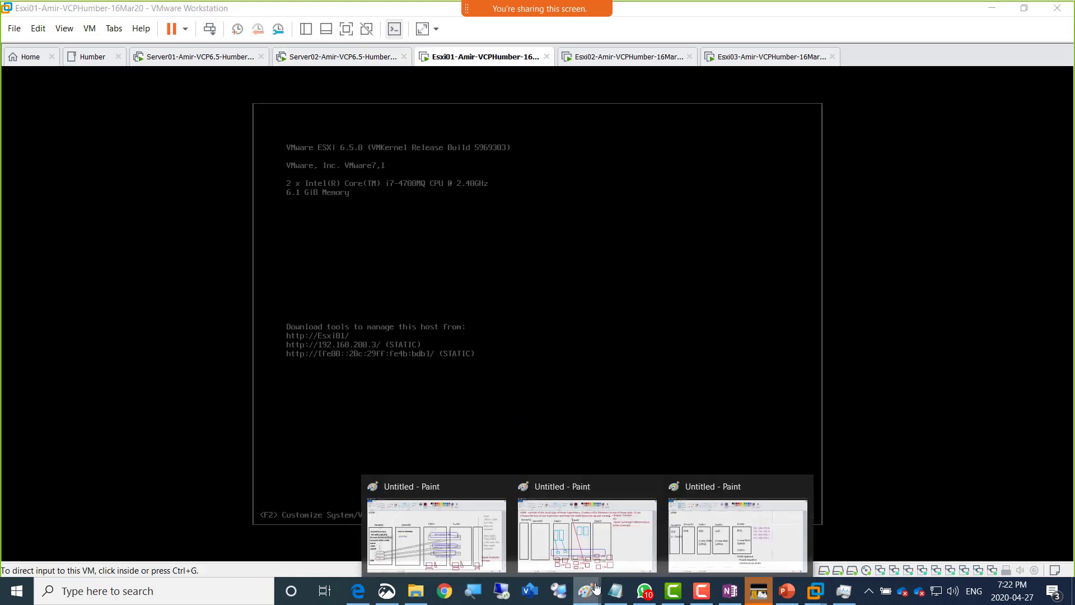
{"action": "left_click", "coordinate": [734, 532]}
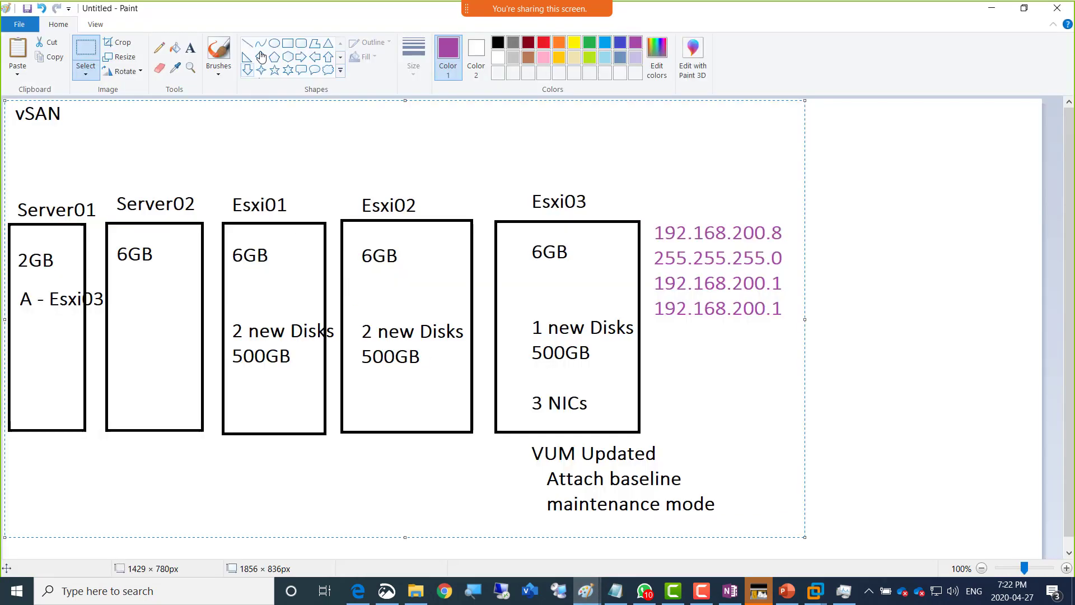
{"action": "left_click", "coordinate": [190, 48]}
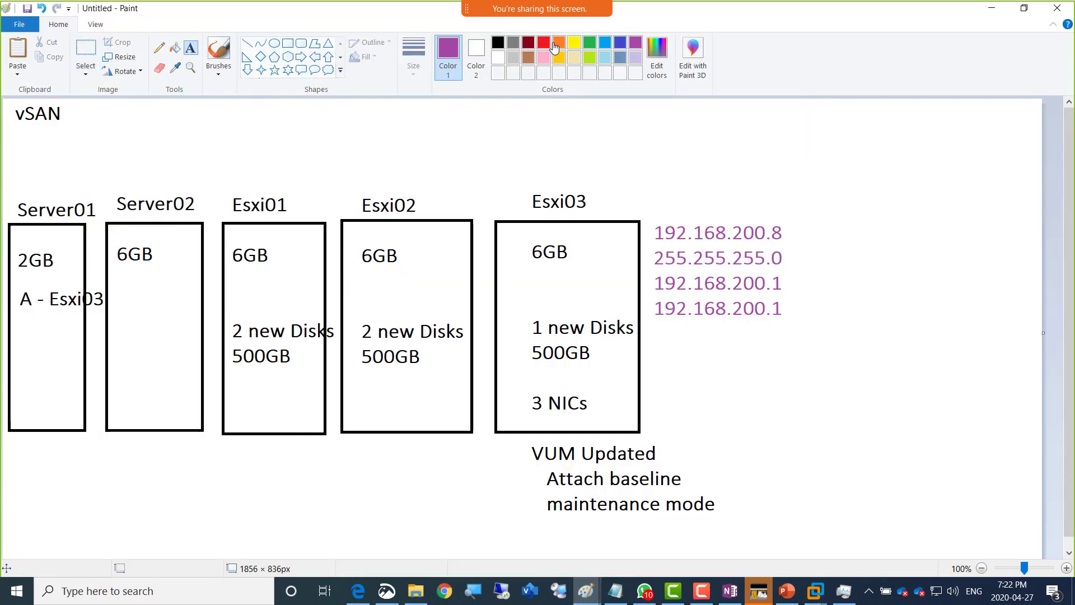
{"action": "left_click", "coordinate": [557, 45]}
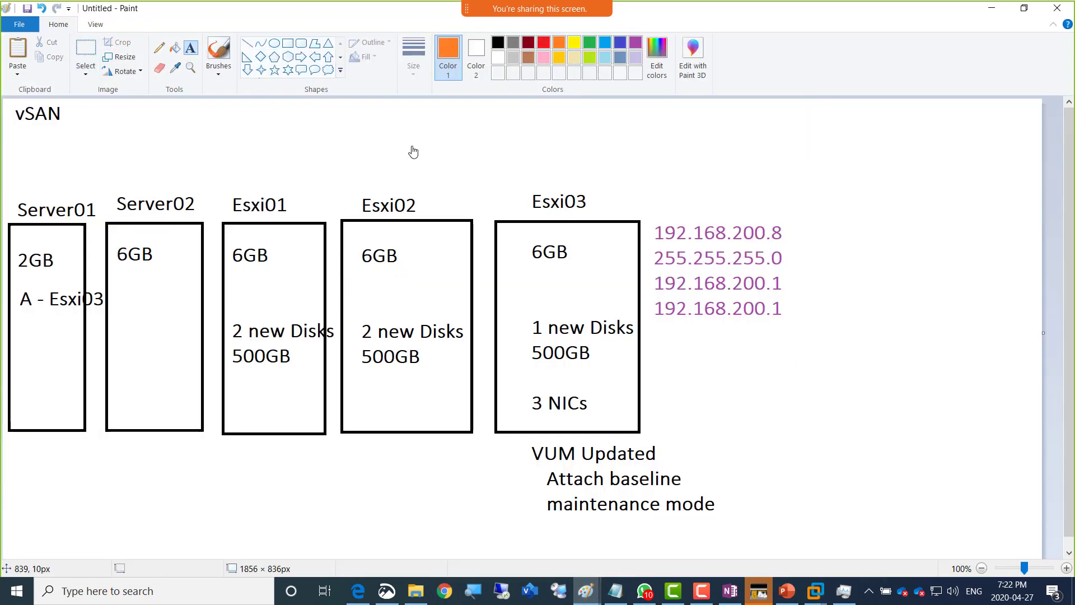
{"action": "left_click", "coordinate": [267, 245]}
{"action": "type", "text": "Disab"}
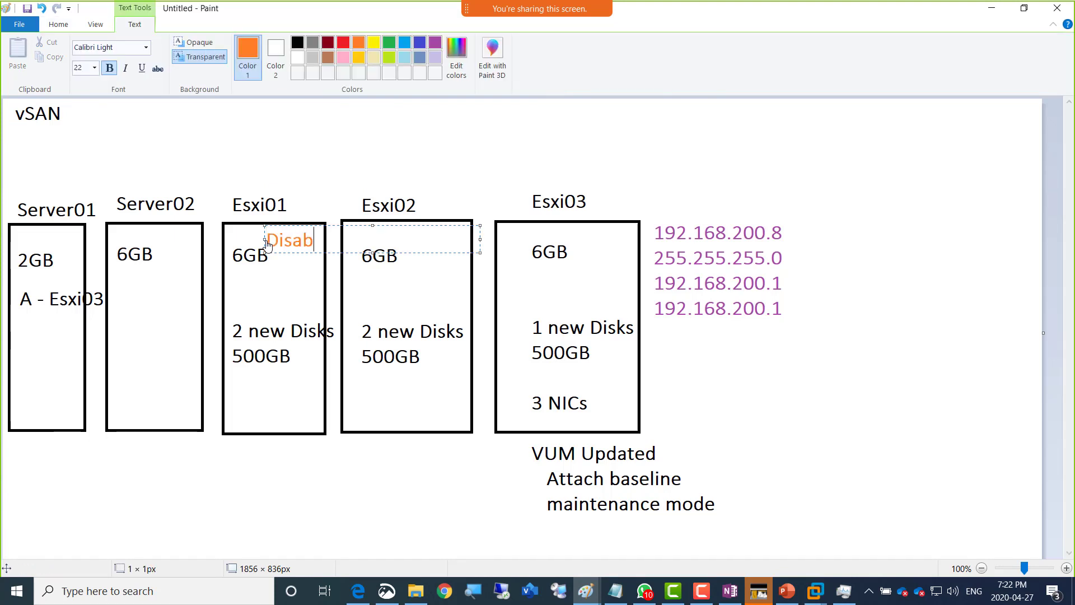
{"action": "type", "text": "le Lockdown"}
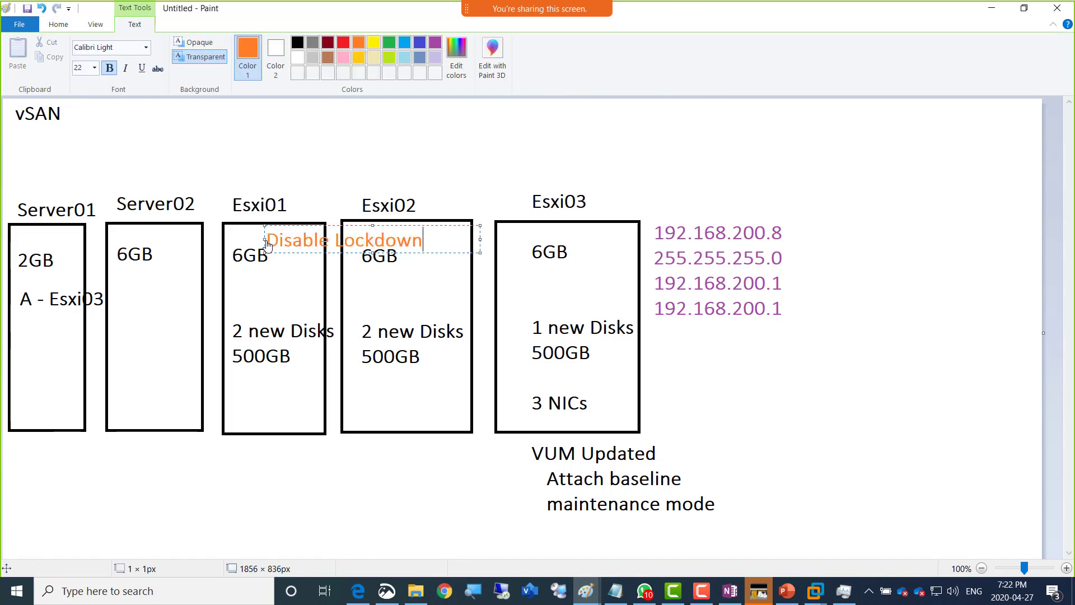
{"action": "type", "text": " mode"}
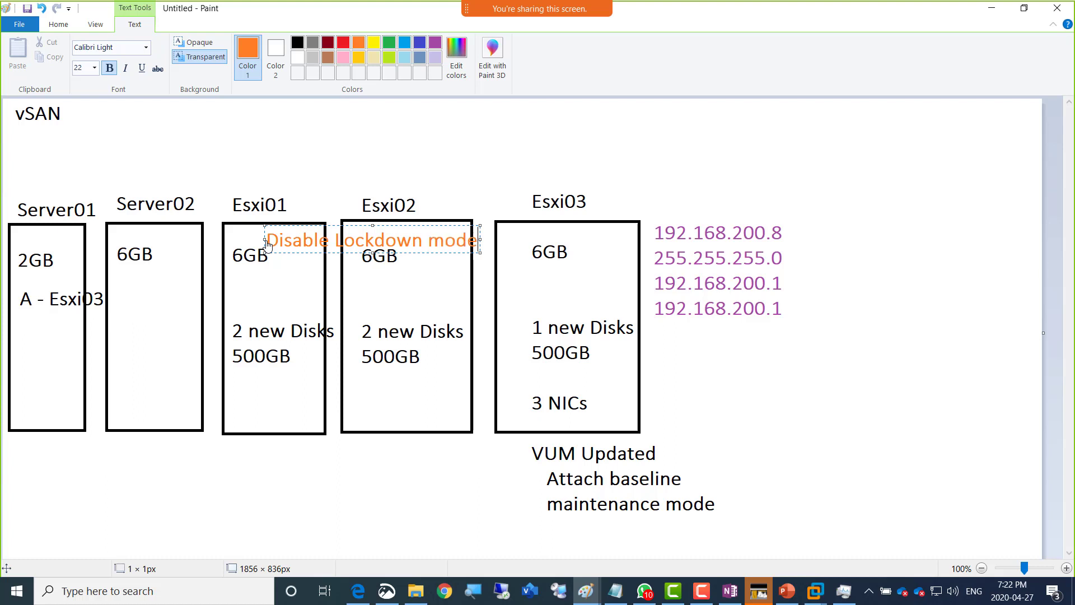
{"action": "type", "text": " temporarily"}
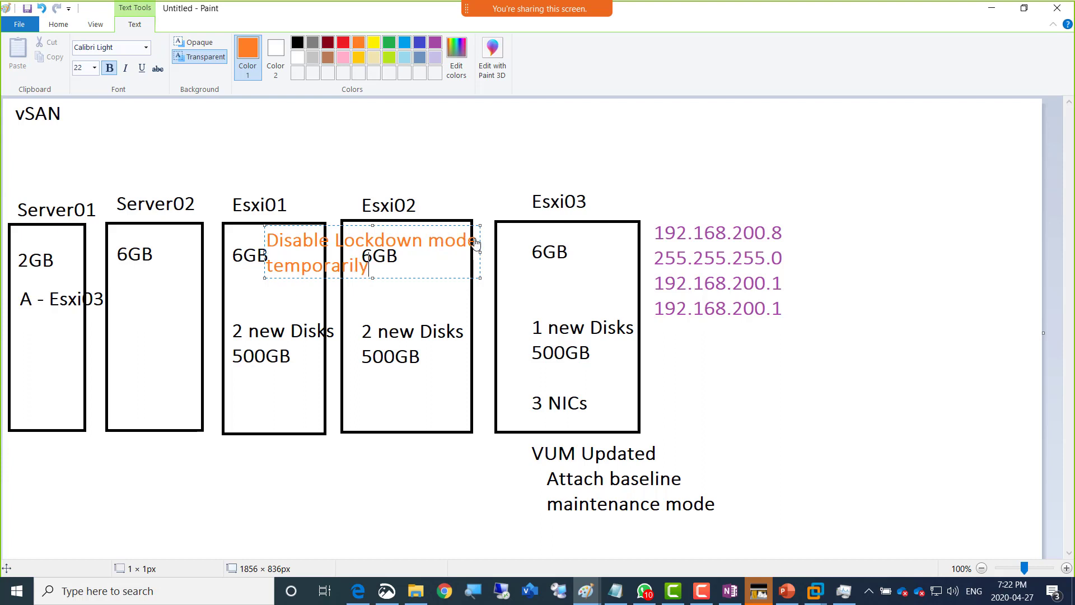
{"action": "left_click_drag", "start_coordinate": [481, 253], "coordinate": [679, 253]}
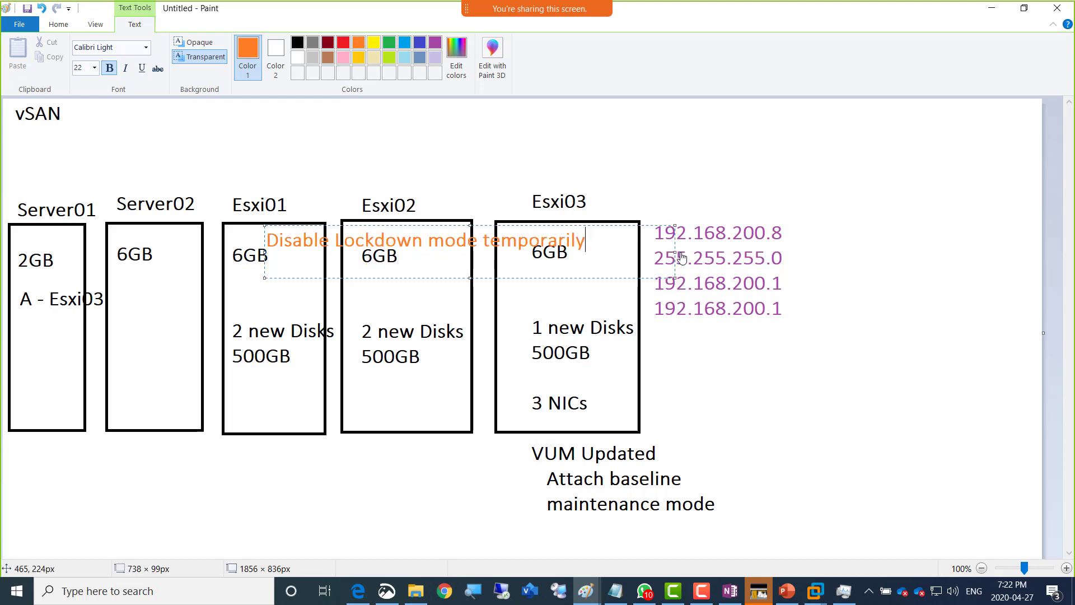
{"action": "mouse_move", "coordinate": [440, 281]}
{"action": "left_mouse_down"}
{"action": "mouse_move", "coordinate": [437, 312]}
{"action": "mouse_move", "coordinate": [433, 282]}
{"action": "left_mouse_up"}
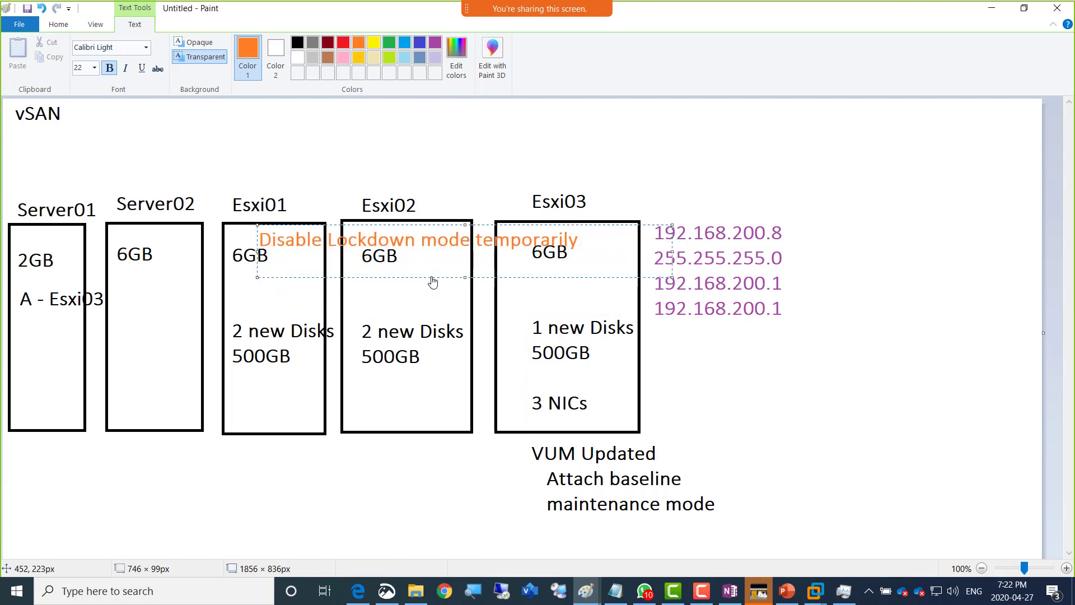
{"action": "left_click", "coordinate": [583, 158]}
{"action": "key", "text": "alt+Tab"}
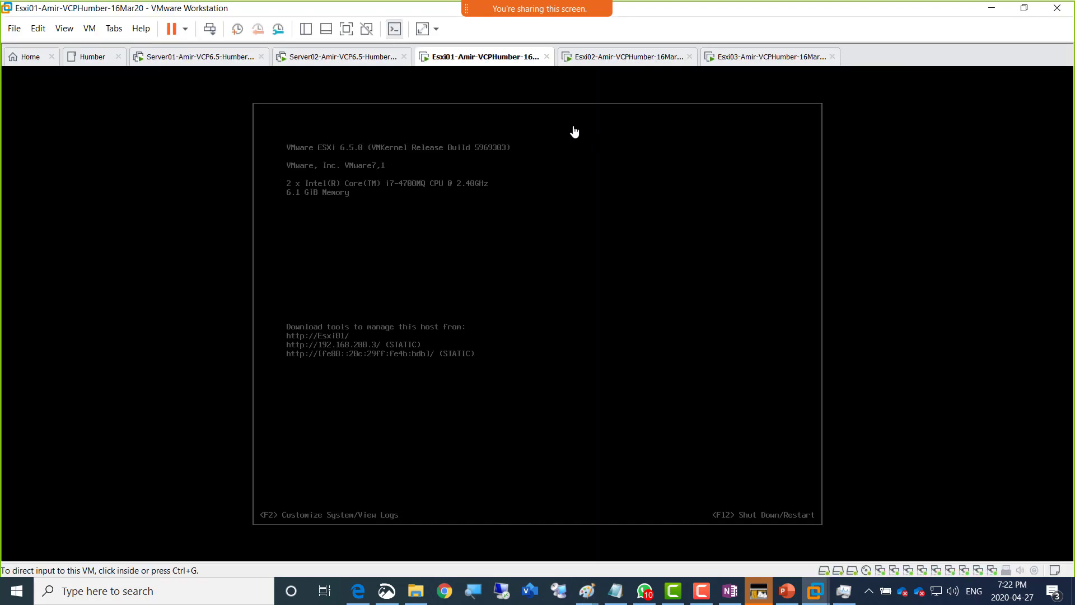
- Log in as root to Esxi01's system customization console
{"action": "left_click", "coordinate": [474, 171]}
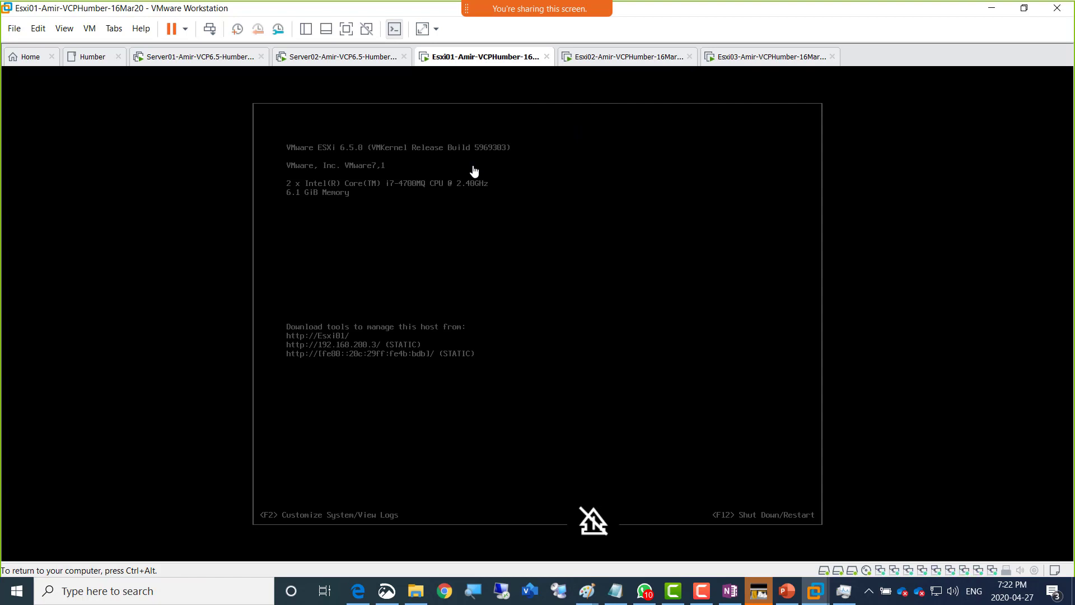
{"action": "key", "text": "F2"}
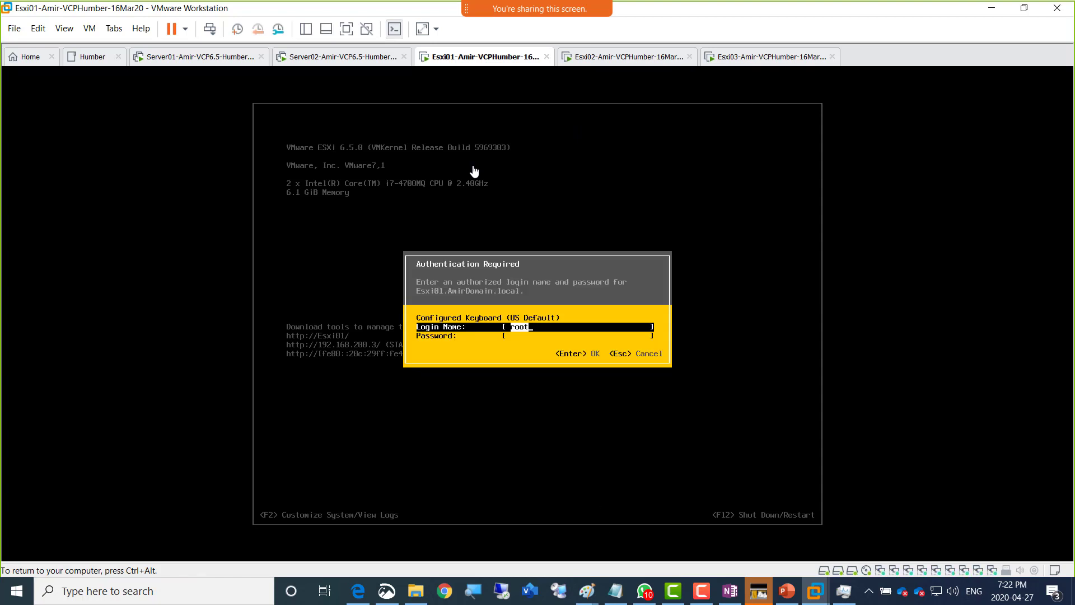
{"action": "key", "text": "Tab"}
{"action": "type", "text": "***"}
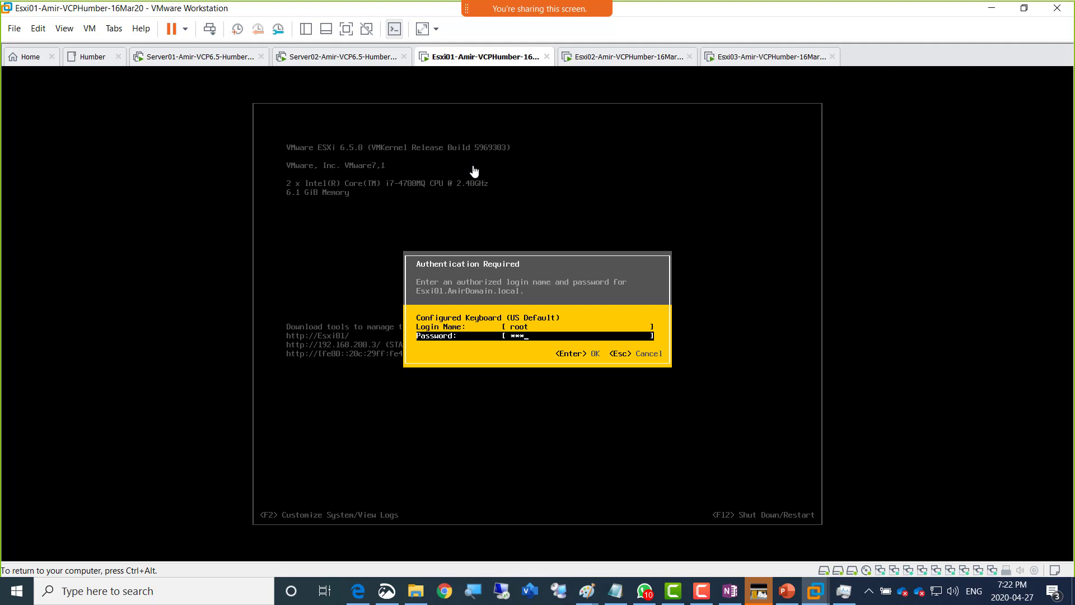
{"action": "key", "text": "Return"}
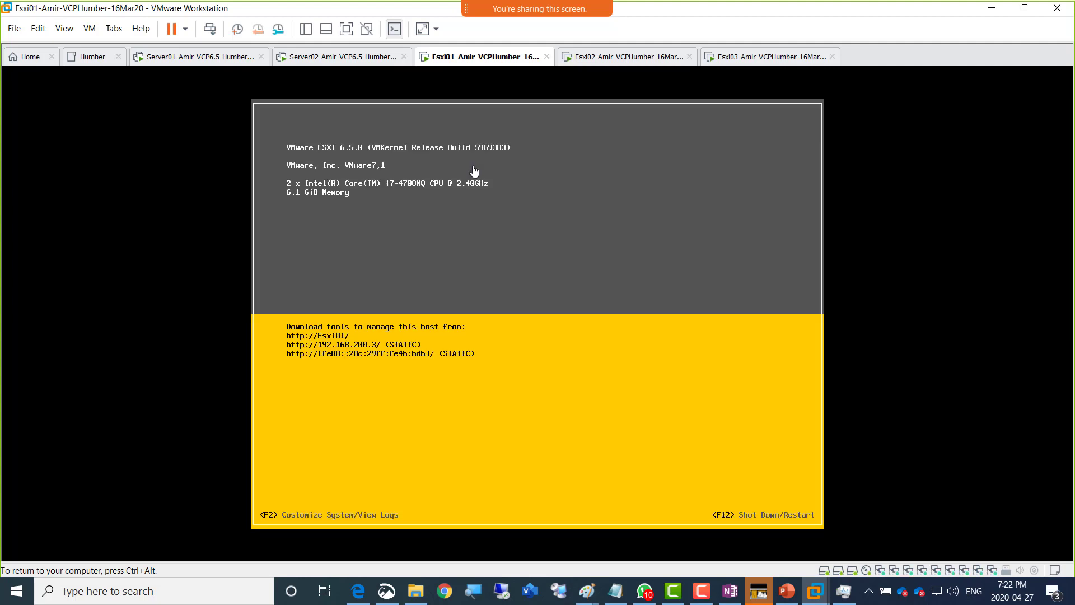
- Review Esxi01's management network settings, including VLAN and IPv4 configuration
{"action": "key", "text": "Down"}
{"action": "key", "text": "Down"}
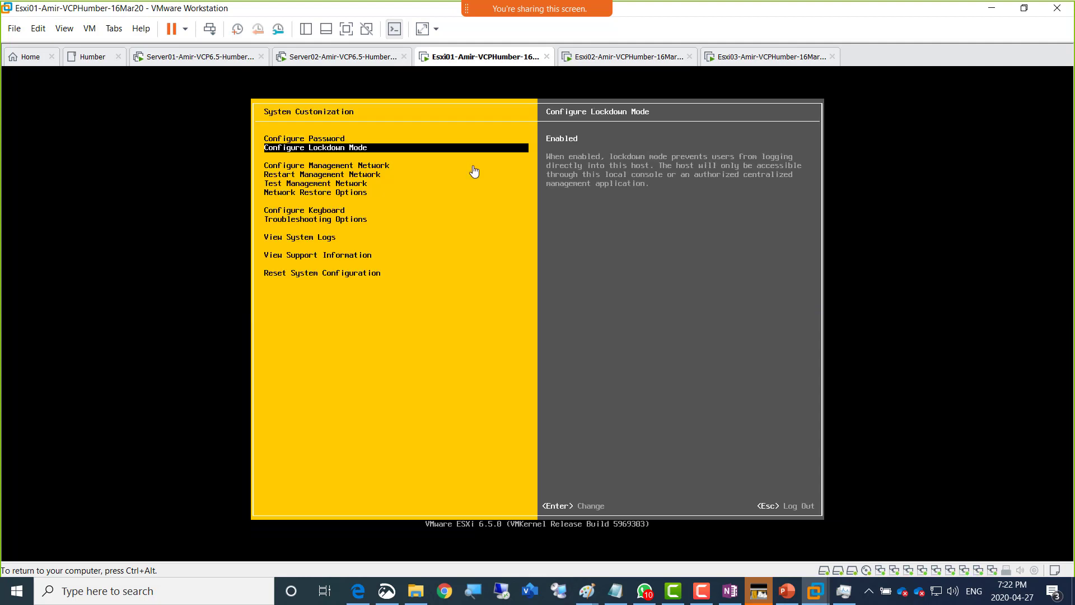
{"action": "key", "text": "Return"}
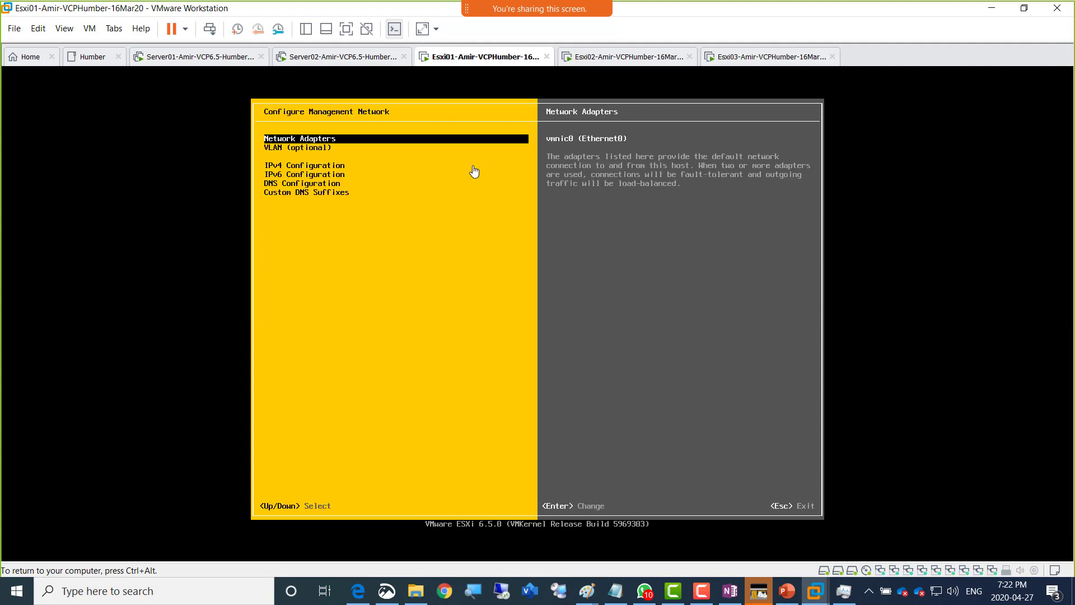
{"action": "key", "text": "Down"}
{"action": "key", "text": "Down"}
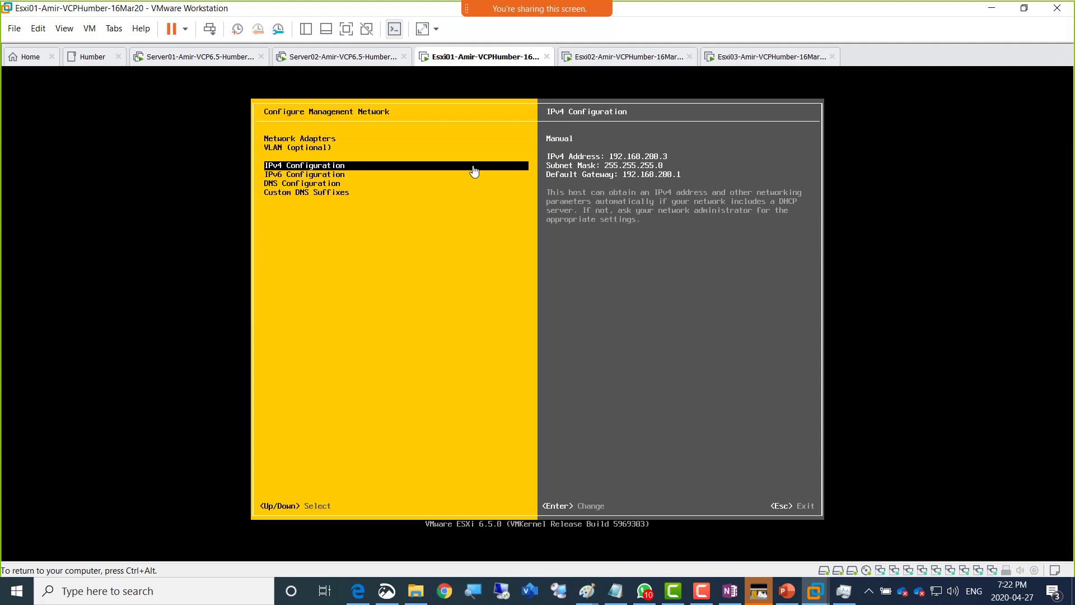
{"action": "key", "text": "Up"}
{"action": "key", "text": "Up"}
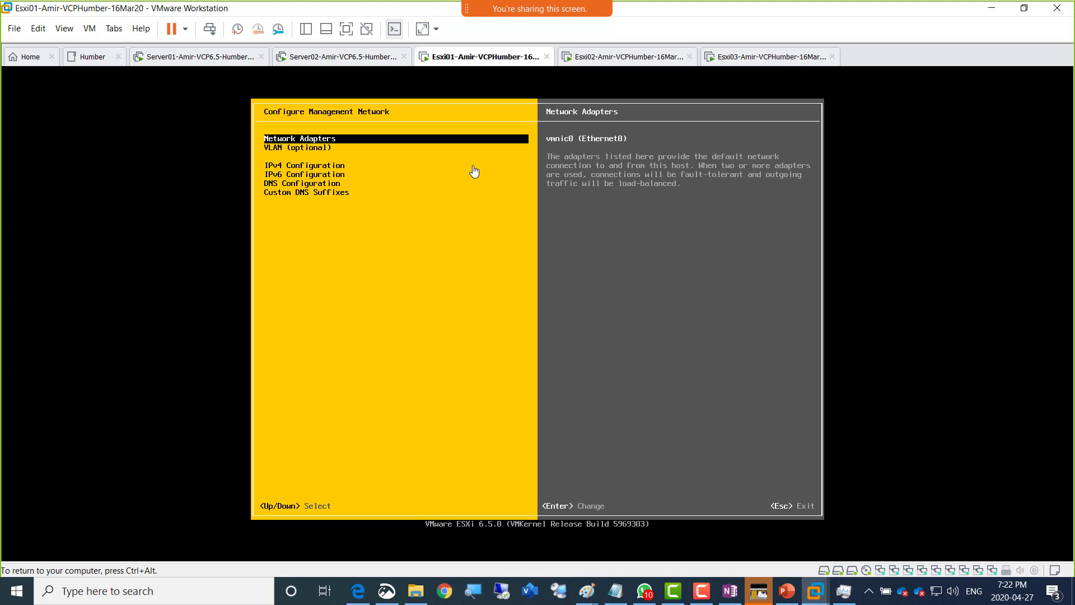
{"action": "key", "text": "Escape"}
- Confirm Esxi01's lockdown mode as Disabled, log out, and move to the Esxi02 console
{"action": "key", "text": "Up"}
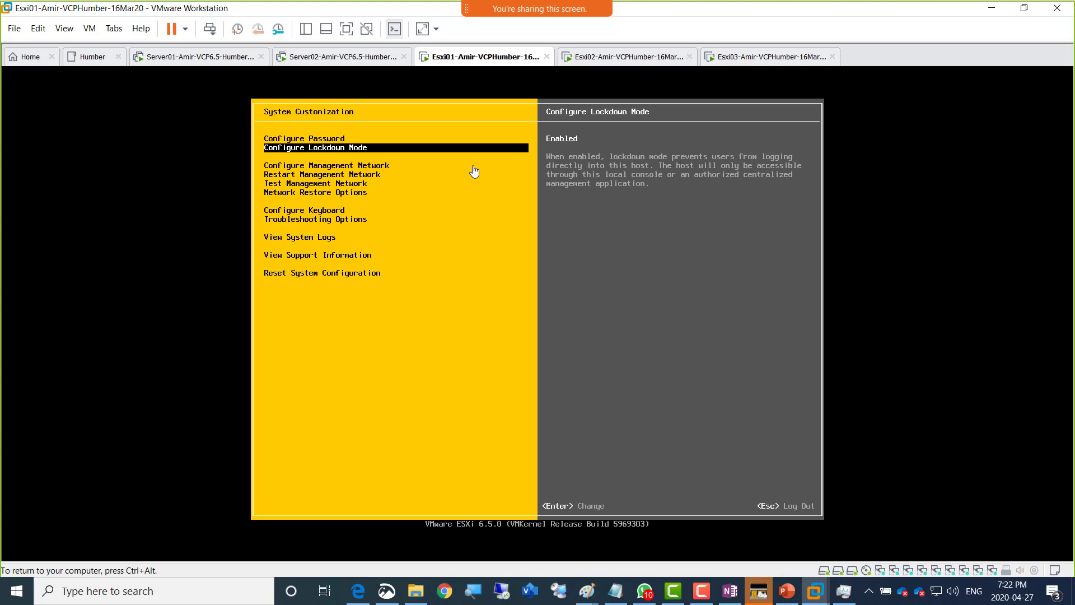
{"action": "key", "text": "Return"}
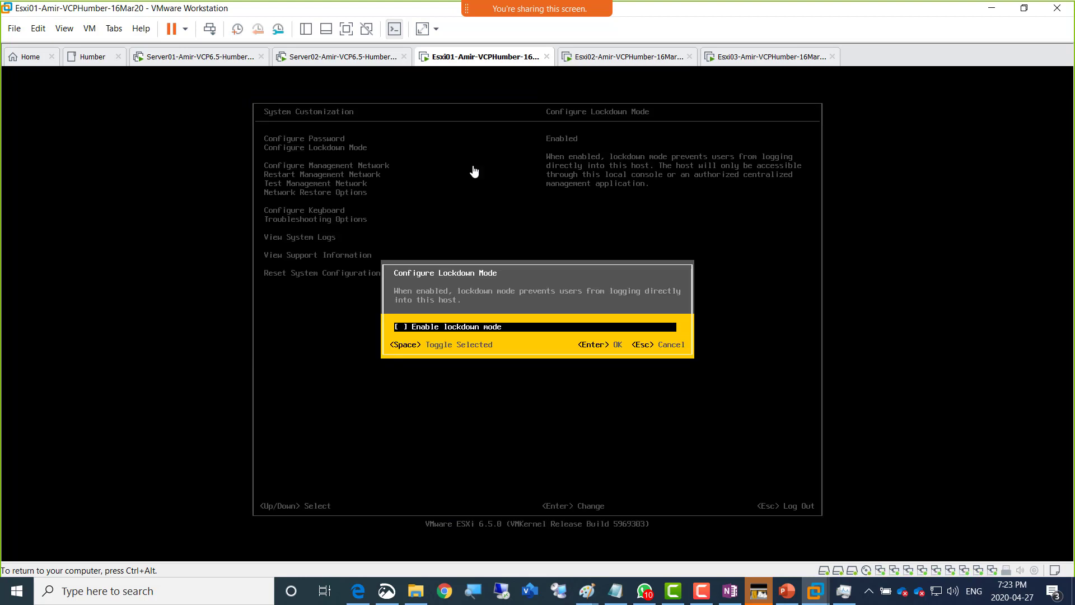
{"action": "key", "text": "Return"}
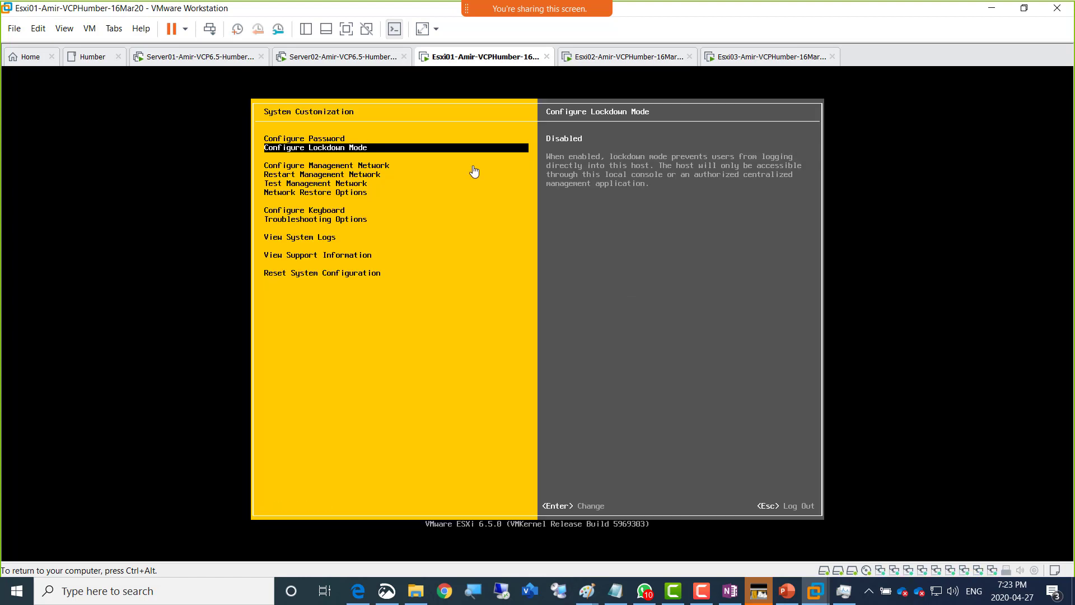
{"action": "key", "text": "Escape"}
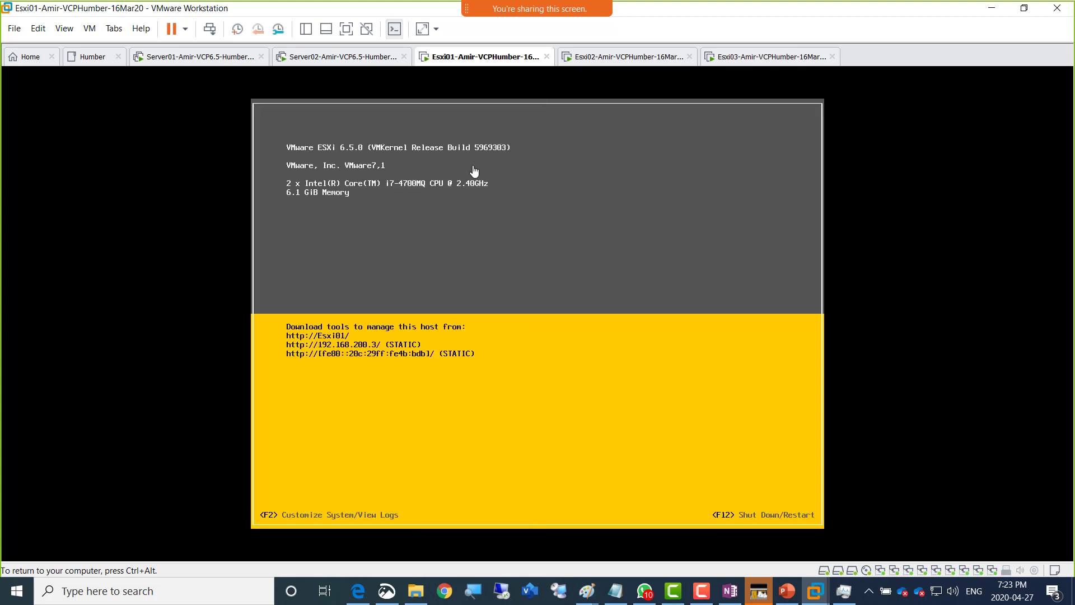
{"action": "key", "text": "ctrl+alt"}
{"action": "left_click", "coordinate": [598, 63]}
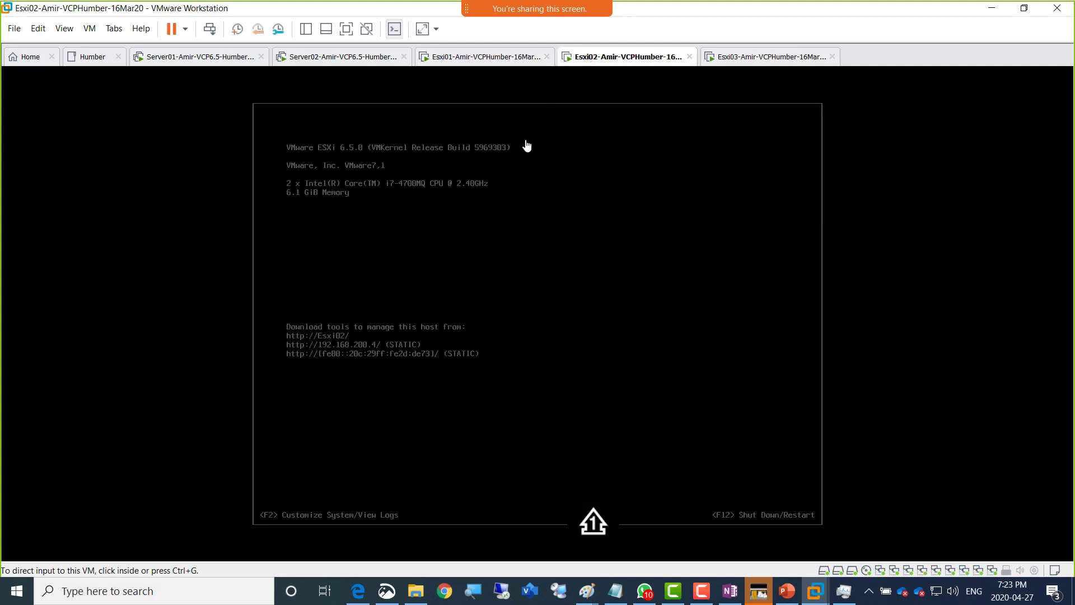
- Log in as root to Esxi02's system customization console
{"action": "left_click", "coordinate": [509, 200]}
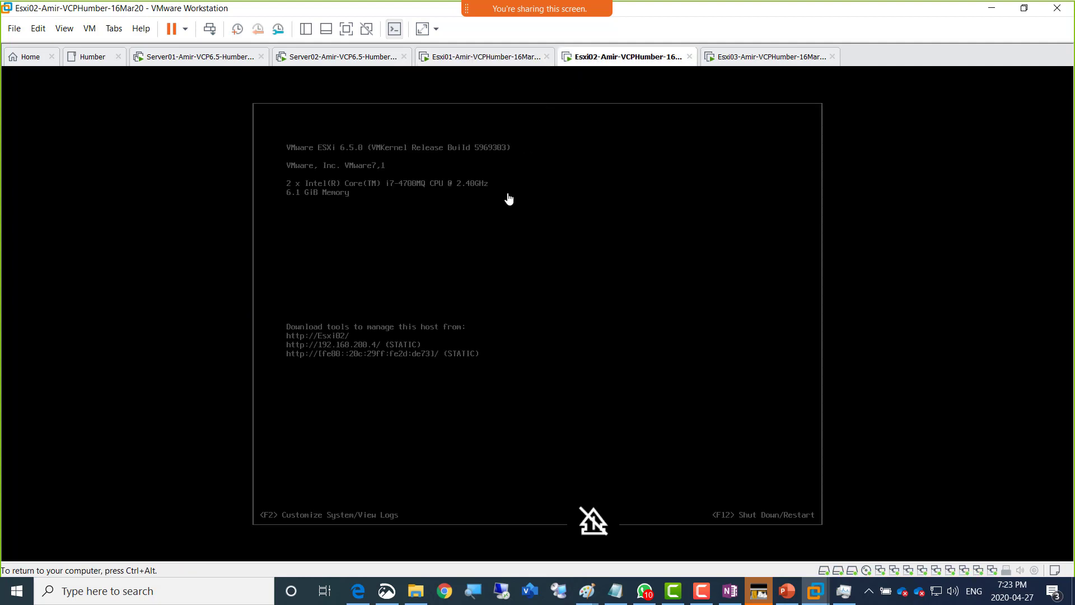
{"action": "key", "text": "F2"}
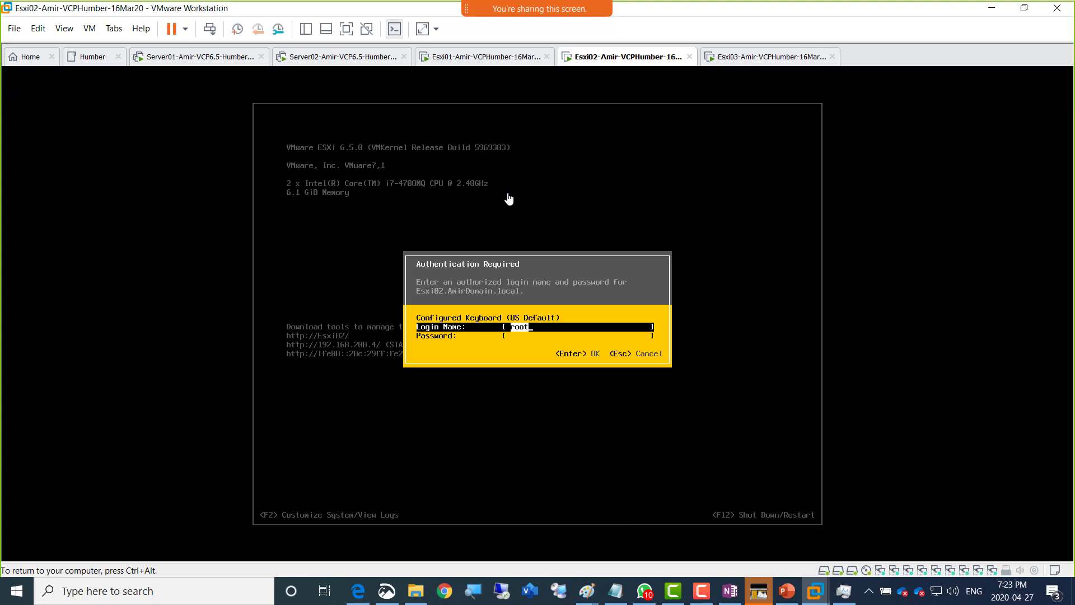
{"action": "key", "text": "Tab"}
{"action": "type", "text": "***"}
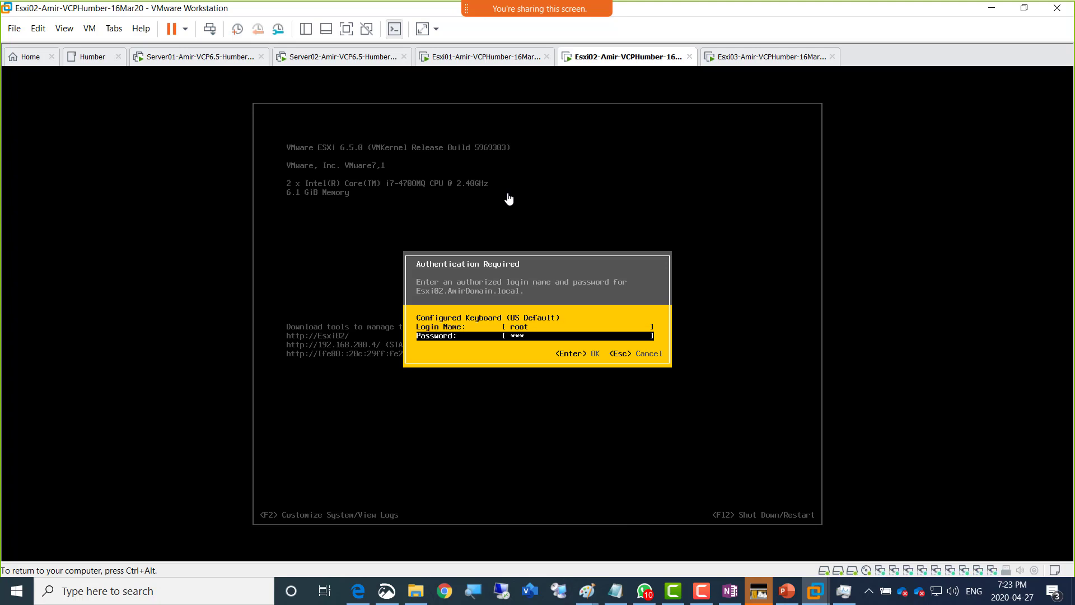
{"action": "type", "text": "****"}
{"action": "key", "text": "Return"}
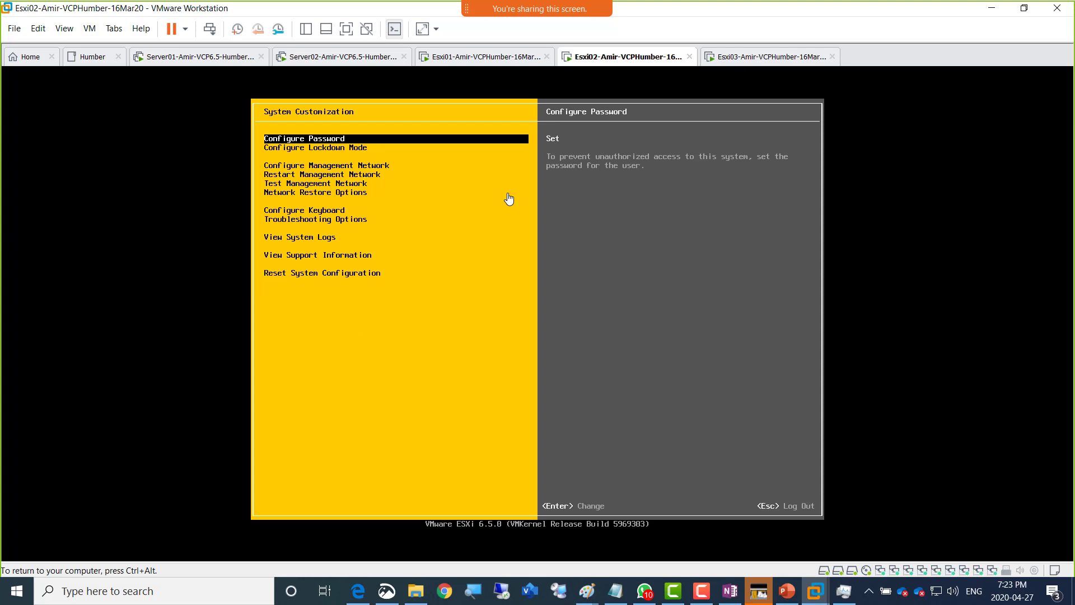
- Set Esxi02's lockdown mode to Disabled, log out, and return to Server02
{"action": "key", "text": "Down"}
{"action": "key", "text": "Return"}
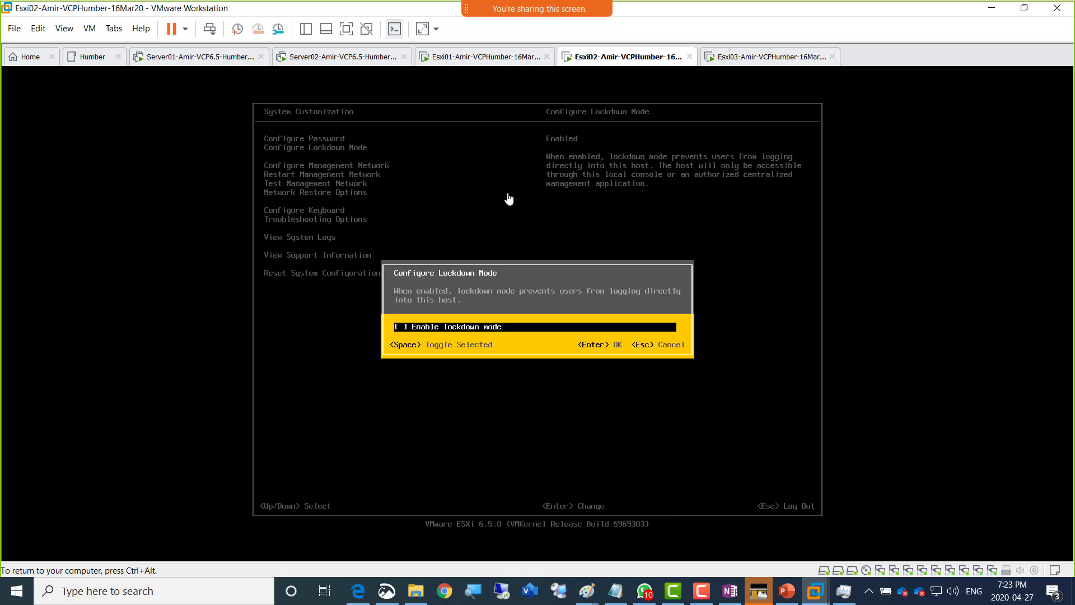
{"action": "key", "text": "Return"}
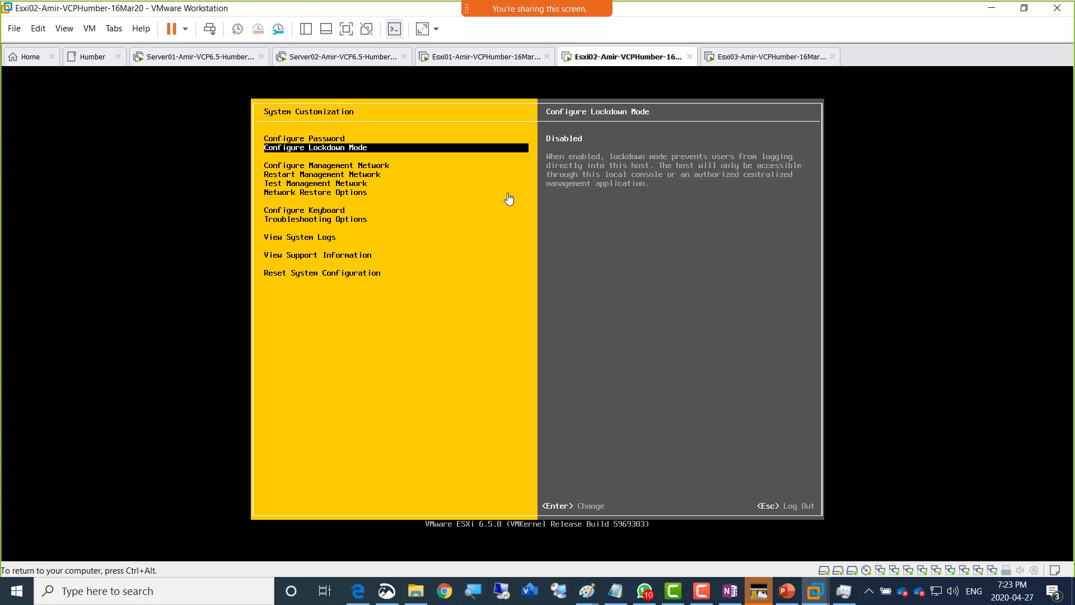
{"action": "key", "text": "Escape"}
{"action": "key", "text": "ctrl+alt"}
{"action": "left_click", "coordinate": [319, 57]}
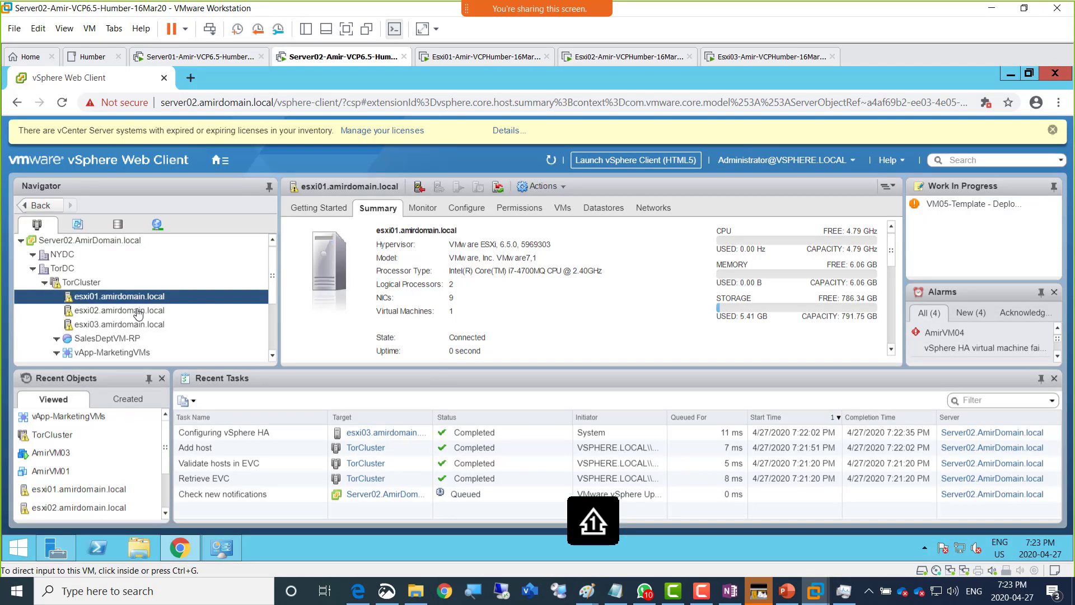
- Show esxi01's Configure > Security Profile page in full-screen view
{"action": "left_click", "coordinate": [134, 298]}
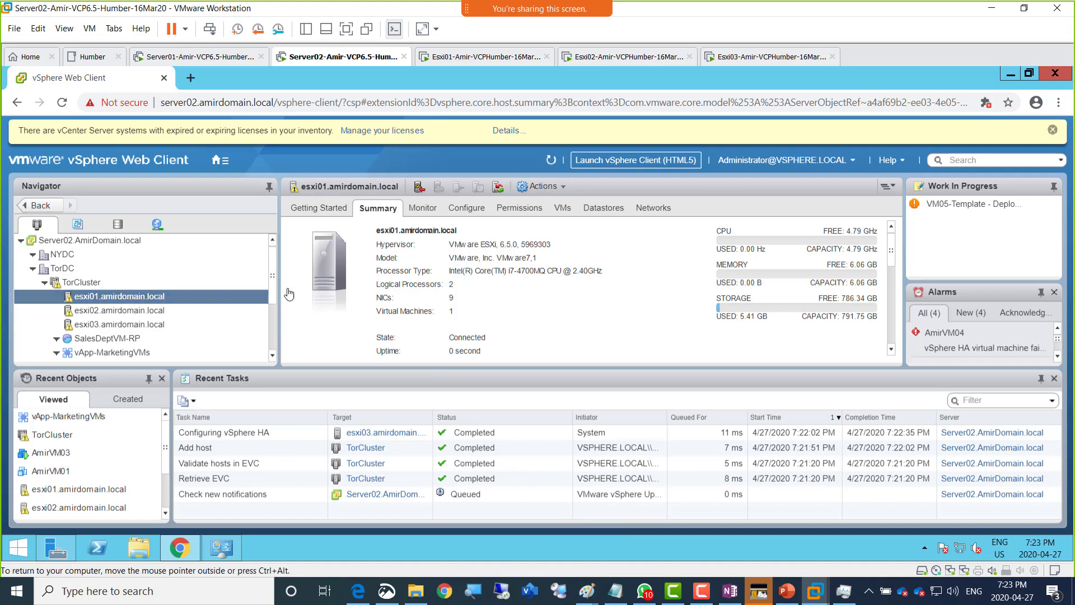
{"action": "left_click", "coordinate": [464, 210]}
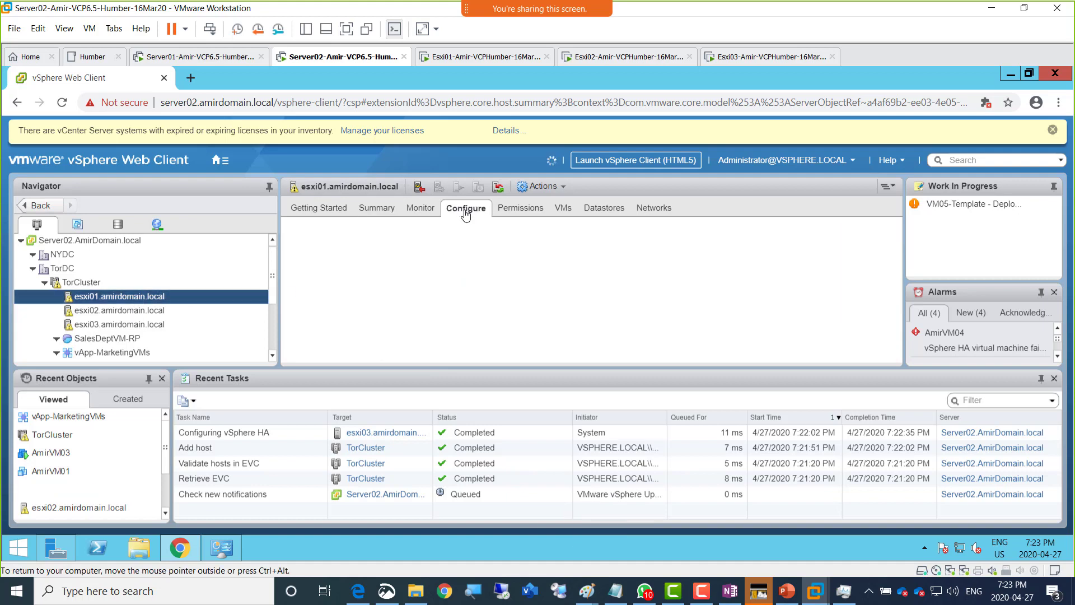
{"action": "left_click", "coordinate": [346, 28]}
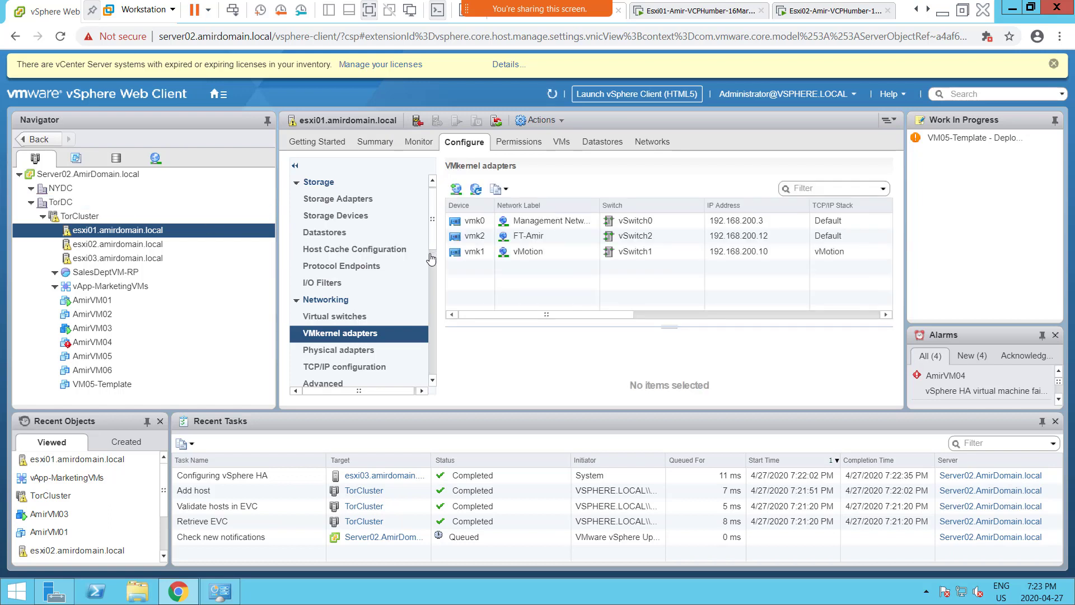
{"action": "scroll", "coordinate": [425, 320], "scroll_direction": "down", "scroll_amount": 5}
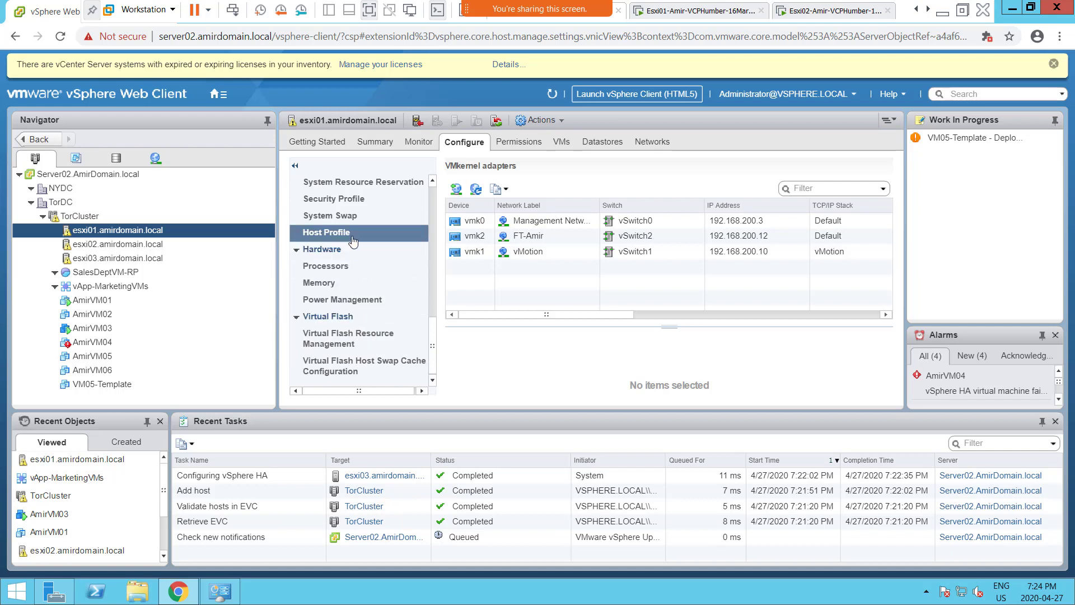
{"action": "left_click", "coordinate": [363, 203]}
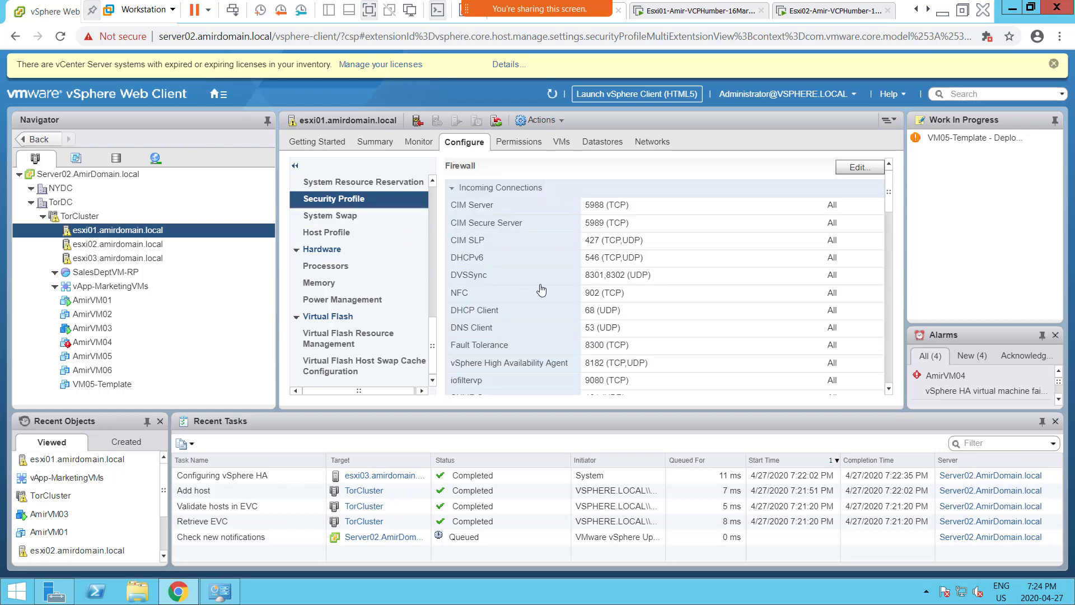
{"action": "scroll", "coordinate": [541, 290], "scroll_direction": "down", "scroll_amount": 15}
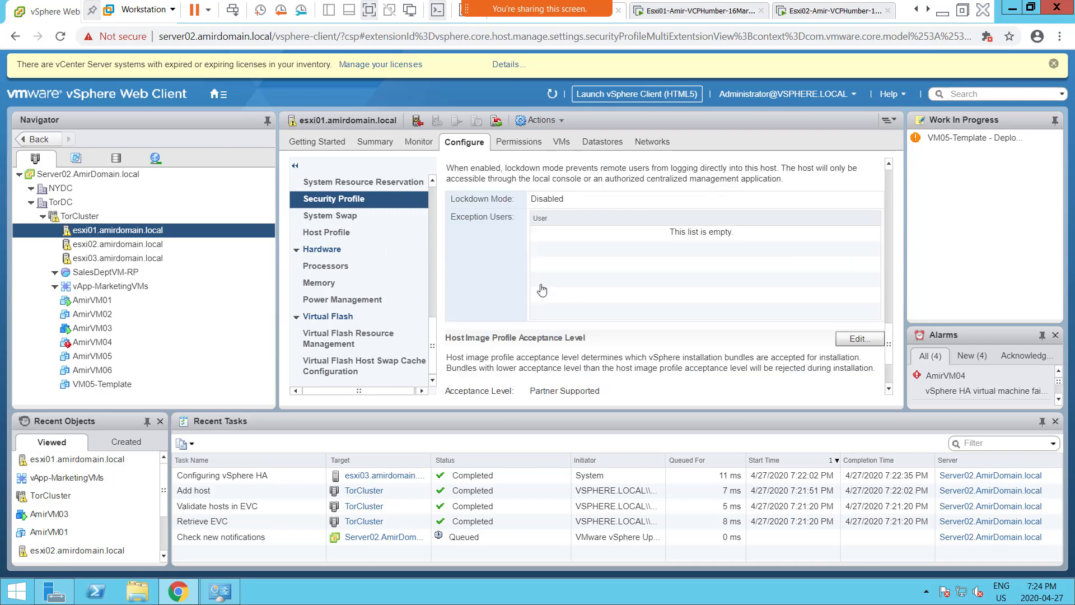
{"action": "scroll", "coordinate": [542, 274], "scroll_direction": "up", "scroll_amount": 3}
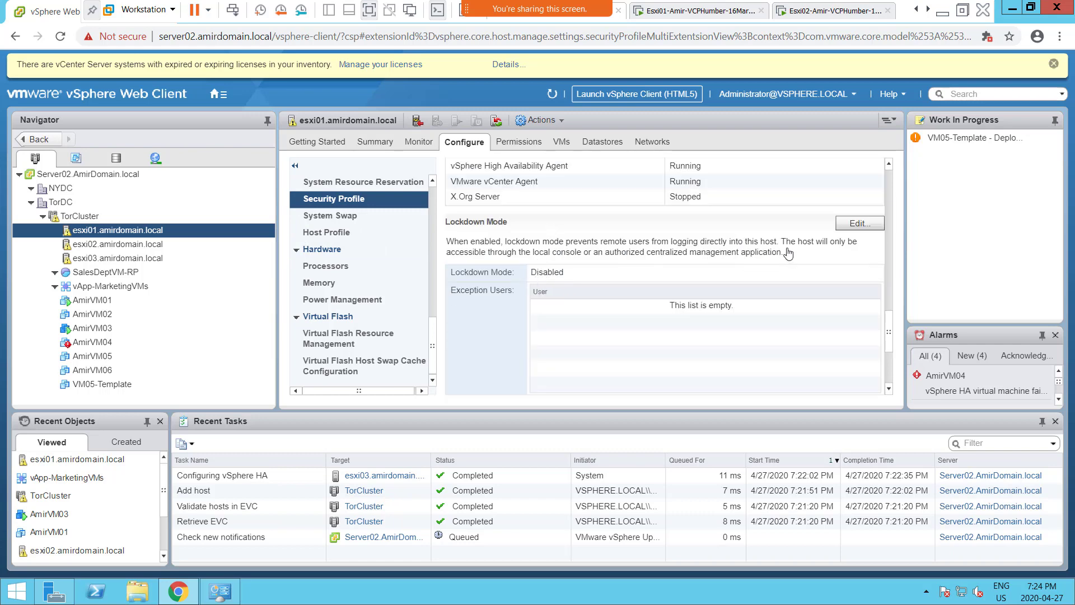
{"action": "left_click", "coordinate": [854, 230]}
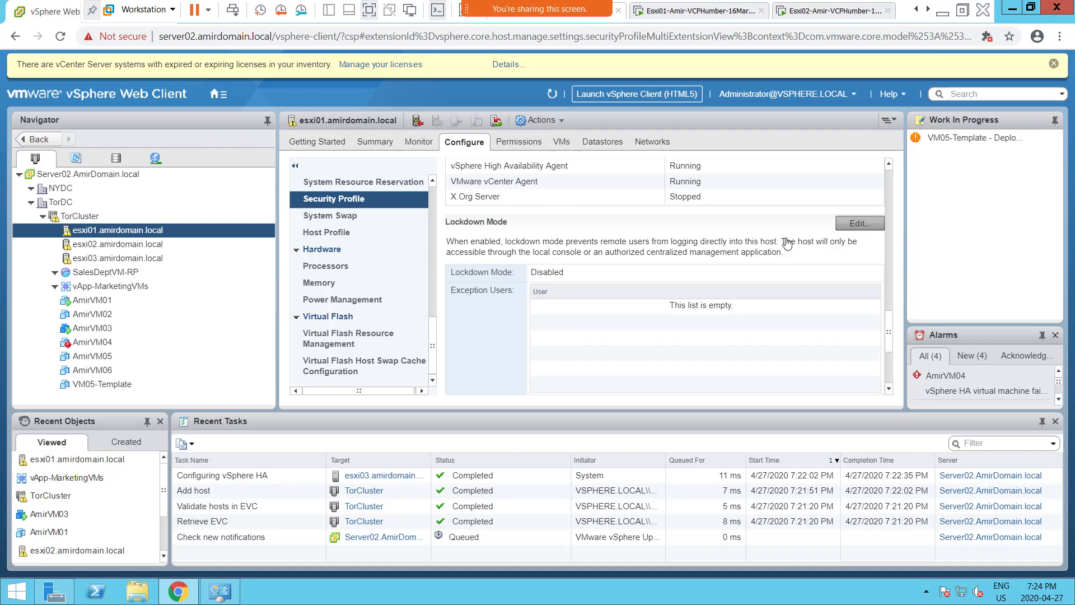
{"action": "left_click", "coordinate": [854, 226]}
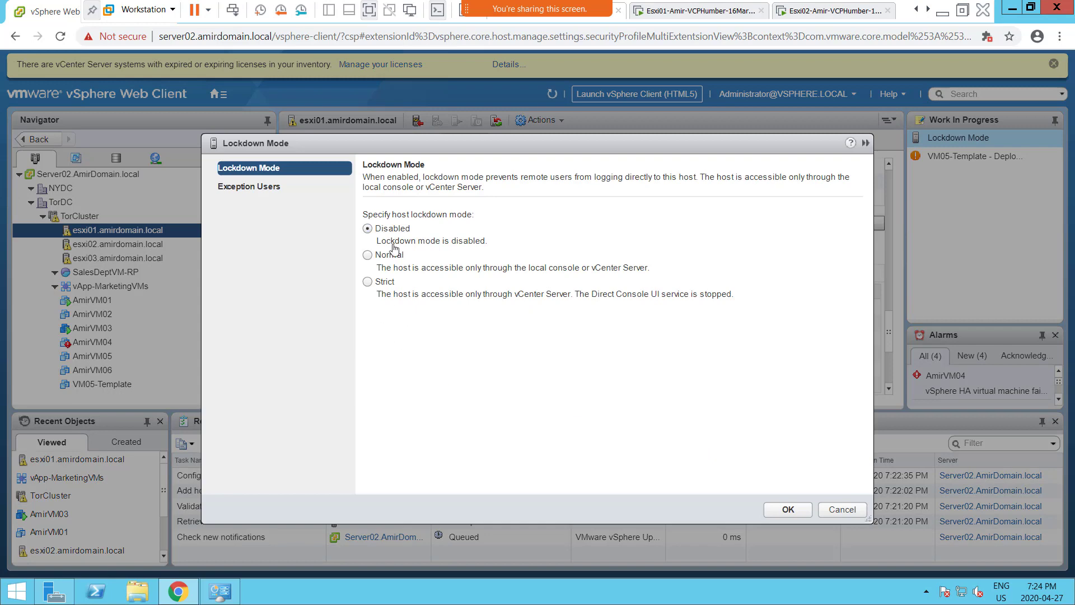
{"action": "left_click", "coordinate": [830, 509]}
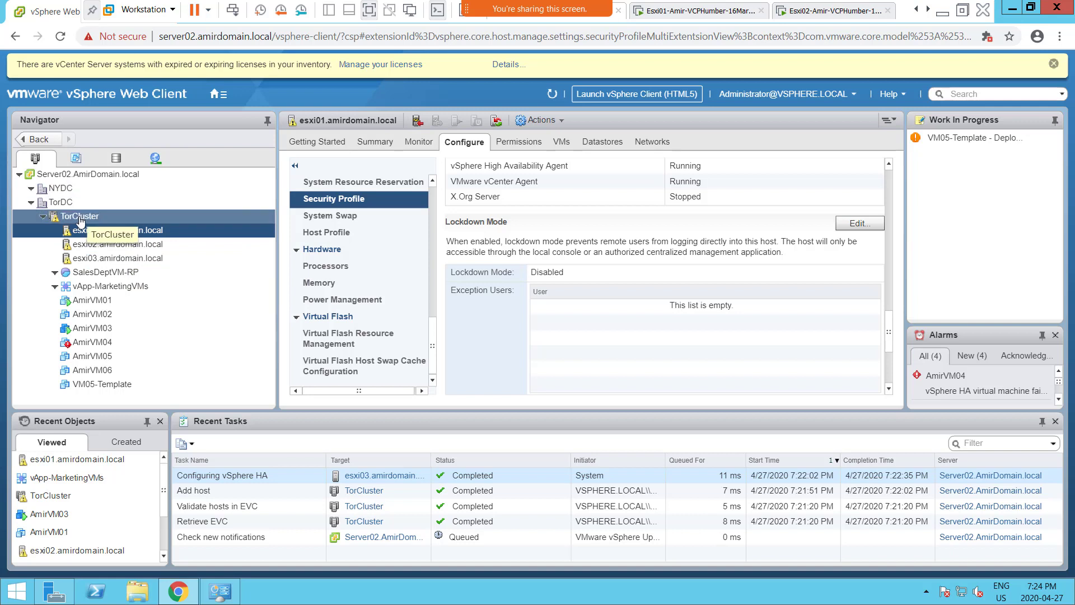
- Navigate via Home back to Hosts and Clusters, exit full screen, and bring up the Paint vSAN diagram
{"action": "left_click", "coordinate": [213, 97]}
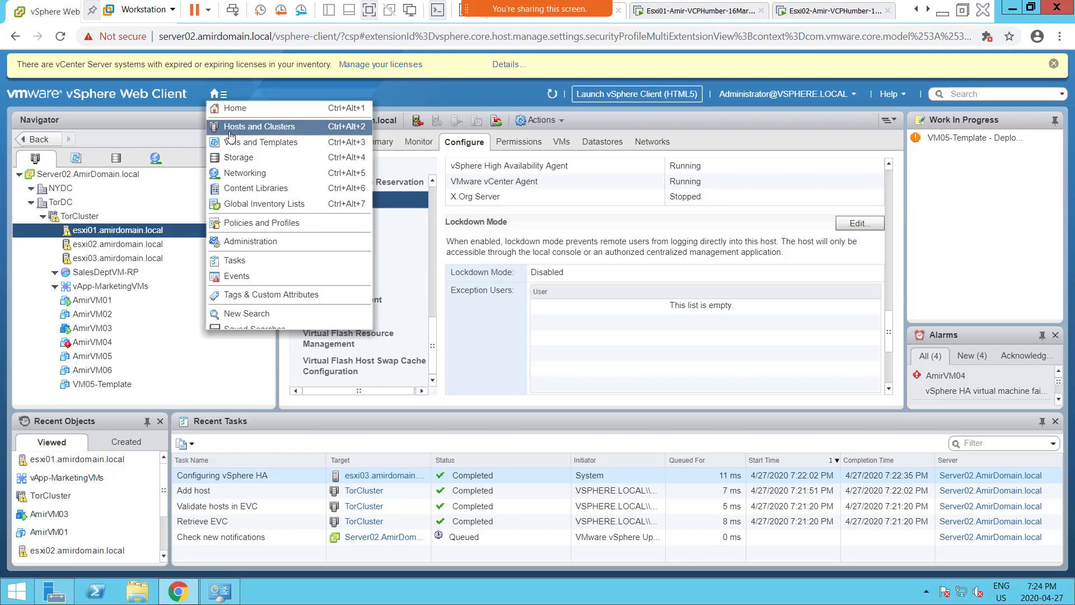
{"action": "left_click", "coordinate": [235, 112]}
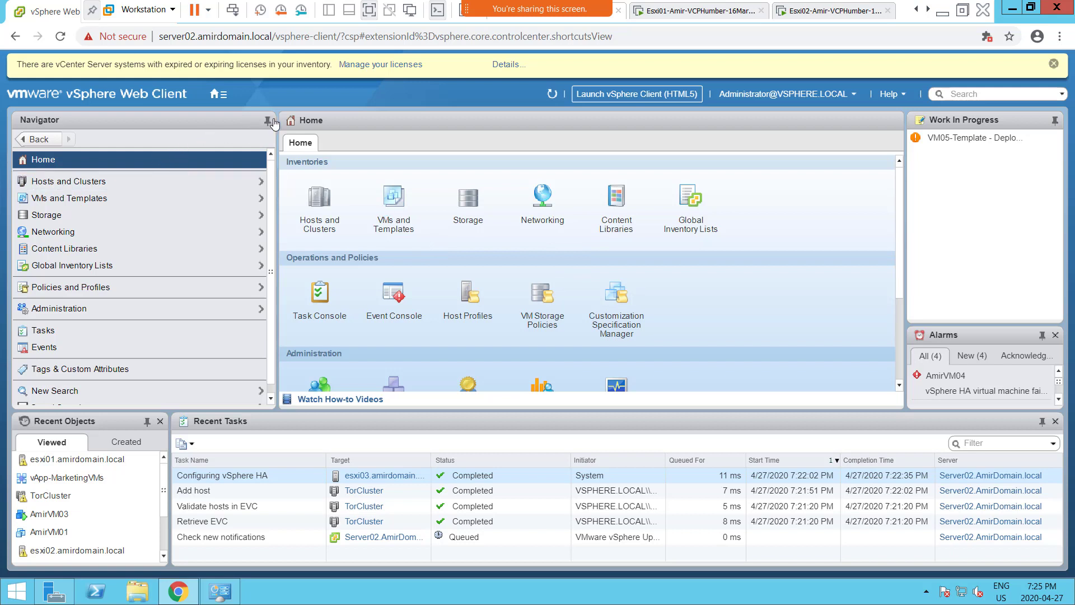
{"action": "left_click", "coordinate": [215, 95]}
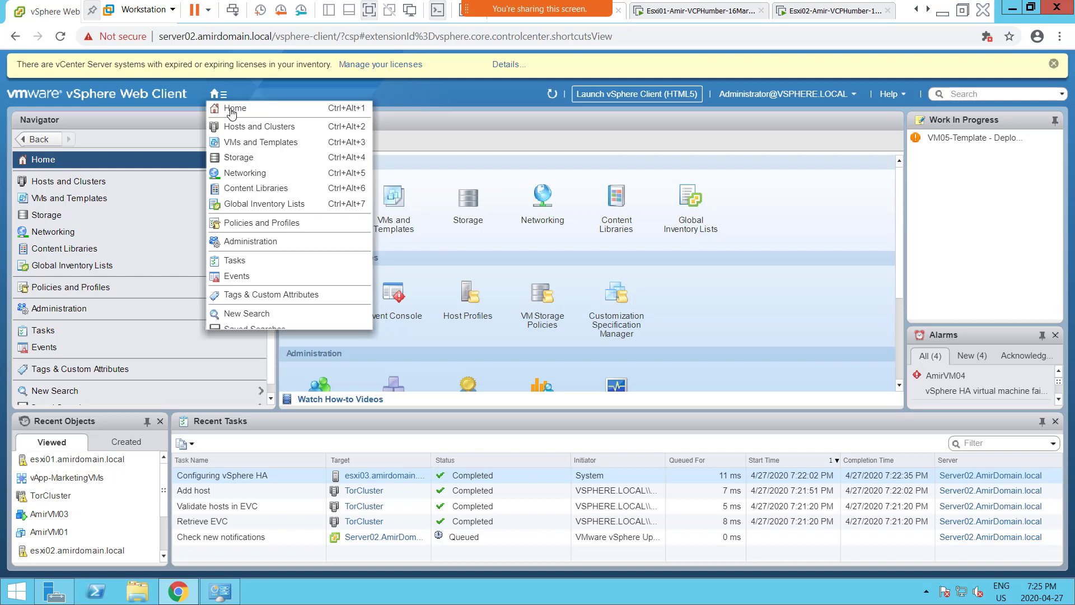
{"action": "left_click", "coordinate": [247, 126]}
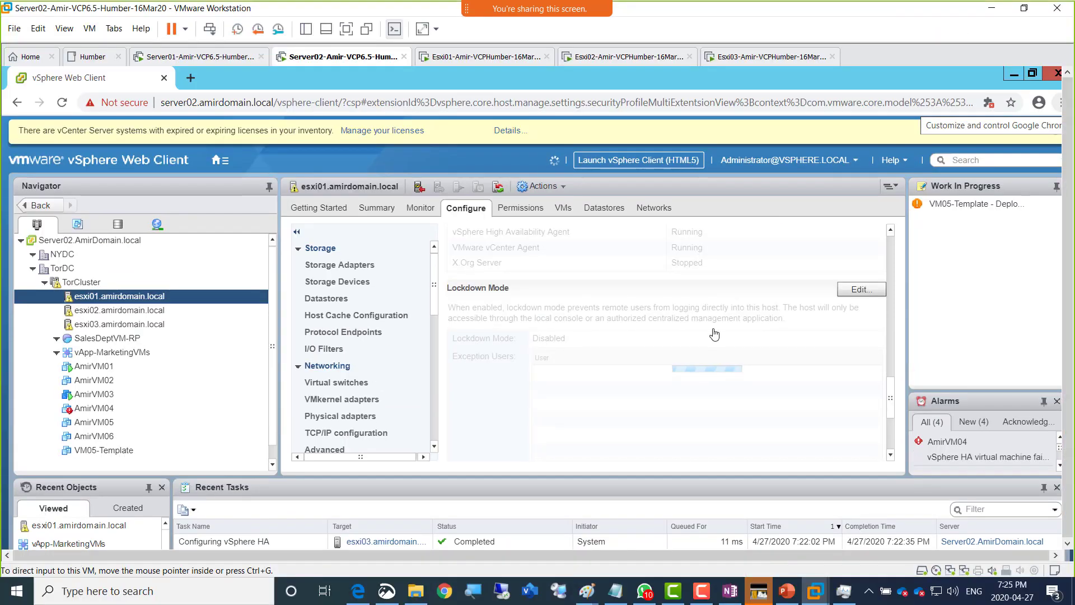
{"action": "key", "text": "ctrl+alt+Return"}
{"action": "left_click", "coordinate": [588, 592]}
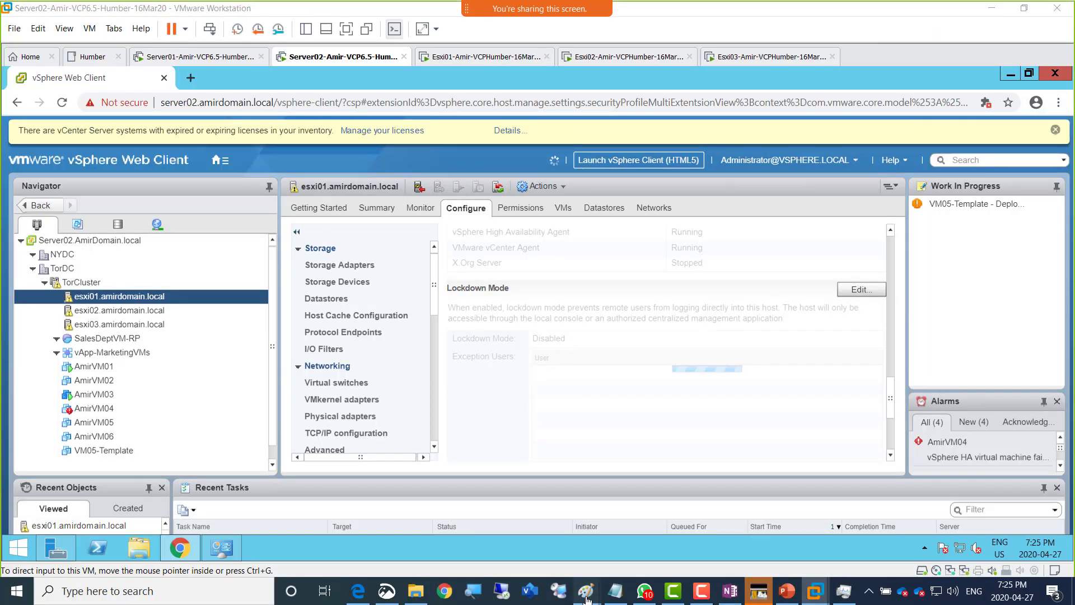
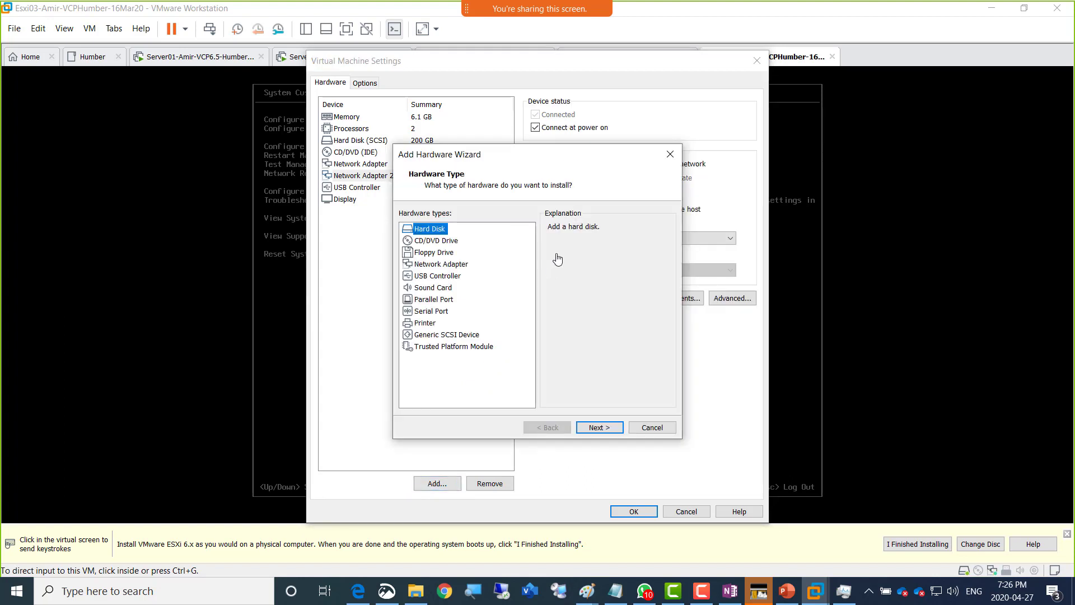
- Add a new network adapter to Esxi03 on custom VMnet1 (Host-only) and save the VM settings
{"action": "left_click", "coordinate": [461, 265]}
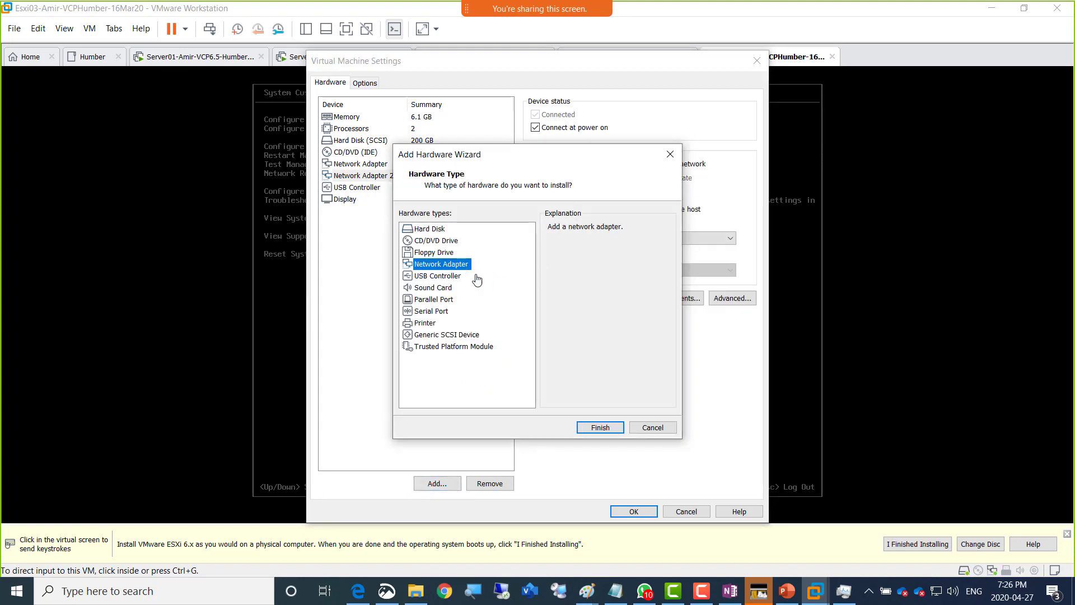
{"action": "left_click", "coordinate": [600, 426]}
{"action": "left_click", "coordinate": [555, 223]}
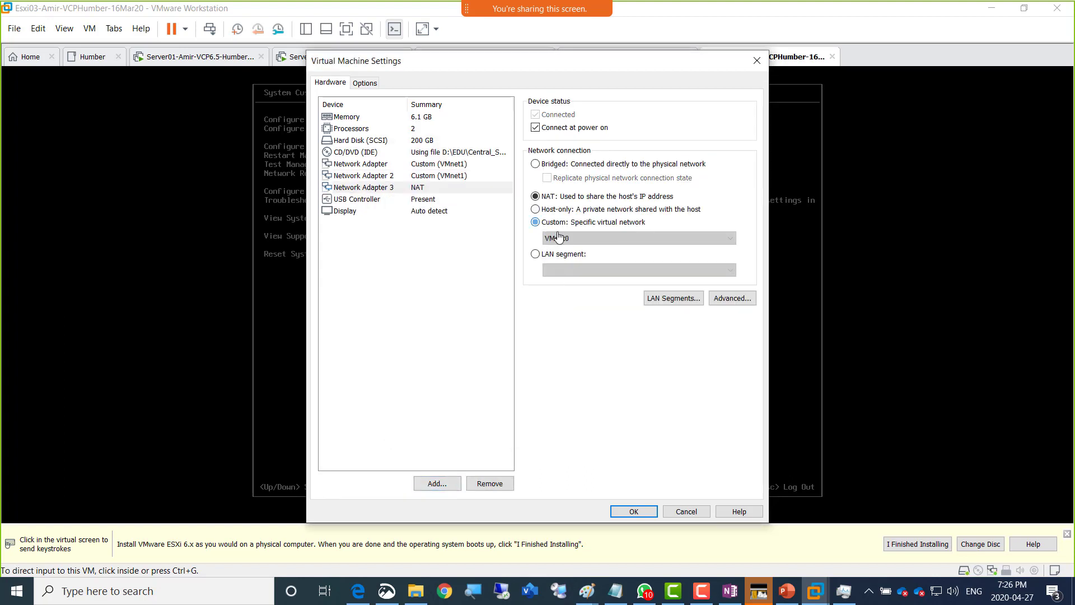
{"action": "left_click", "coordinate": [556, 238]}
{"action": "left_click", "coordinate": [567, 278]}
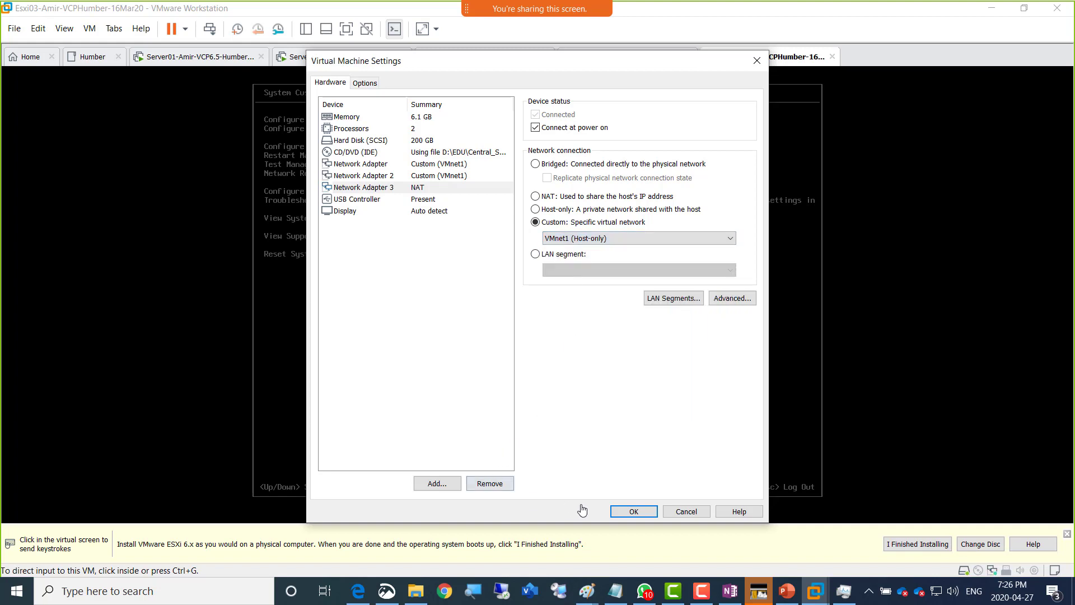
{"action": "left_click", "coordinate": [433, 203]}
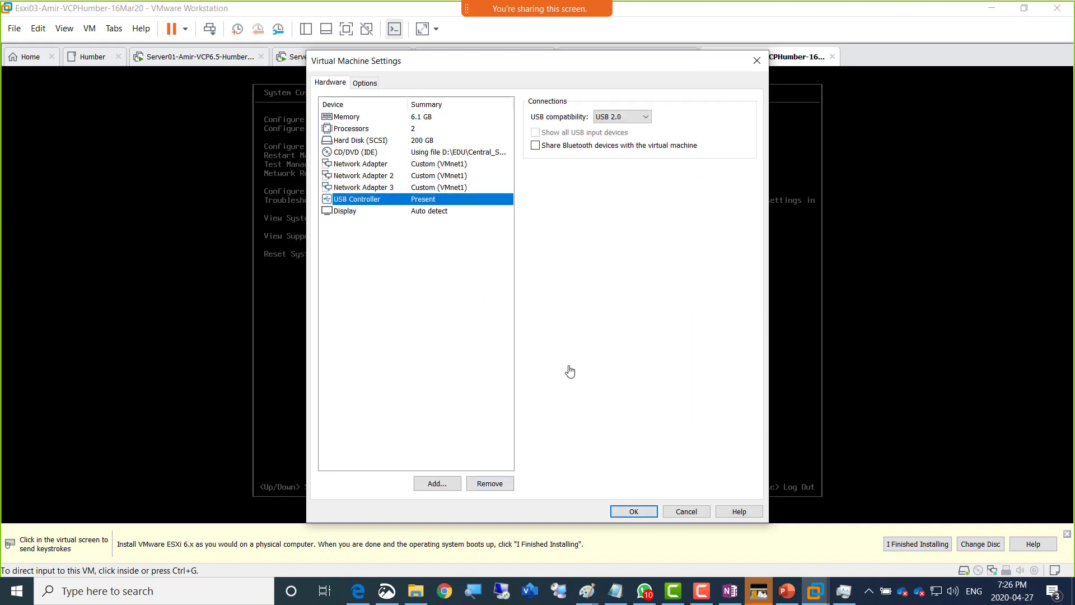
{"action": "left_click", "coordinate": [623, 508]}
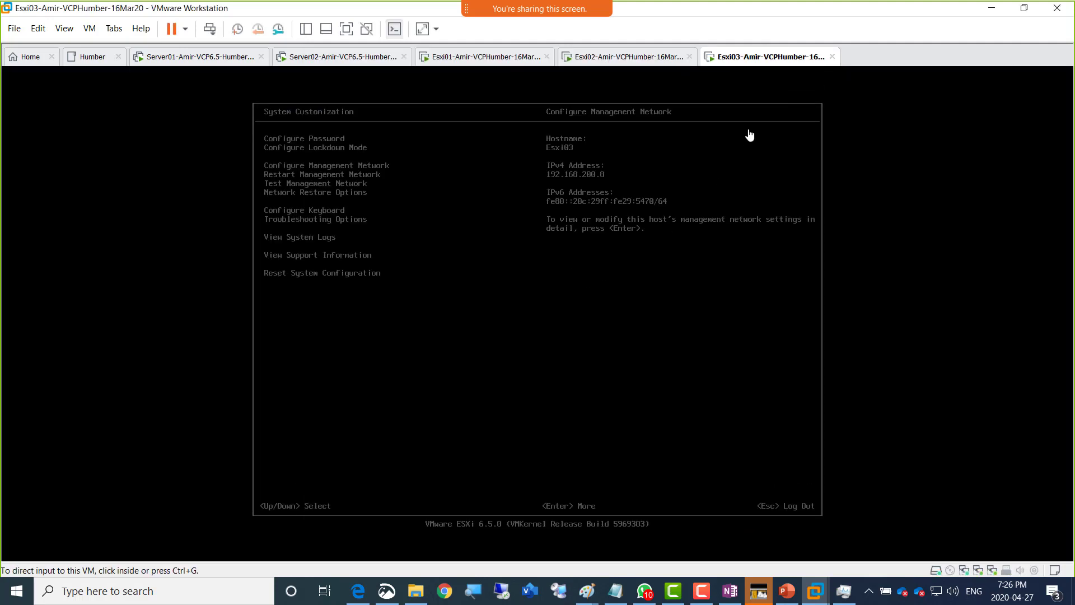
- Restart the Esxi03 guest, then switch to the Server02 virtual machine
{"action": "right_click", "coordinate": [757, 60]}
{"action": "mouse_move", "coordinate": [806, 87]}
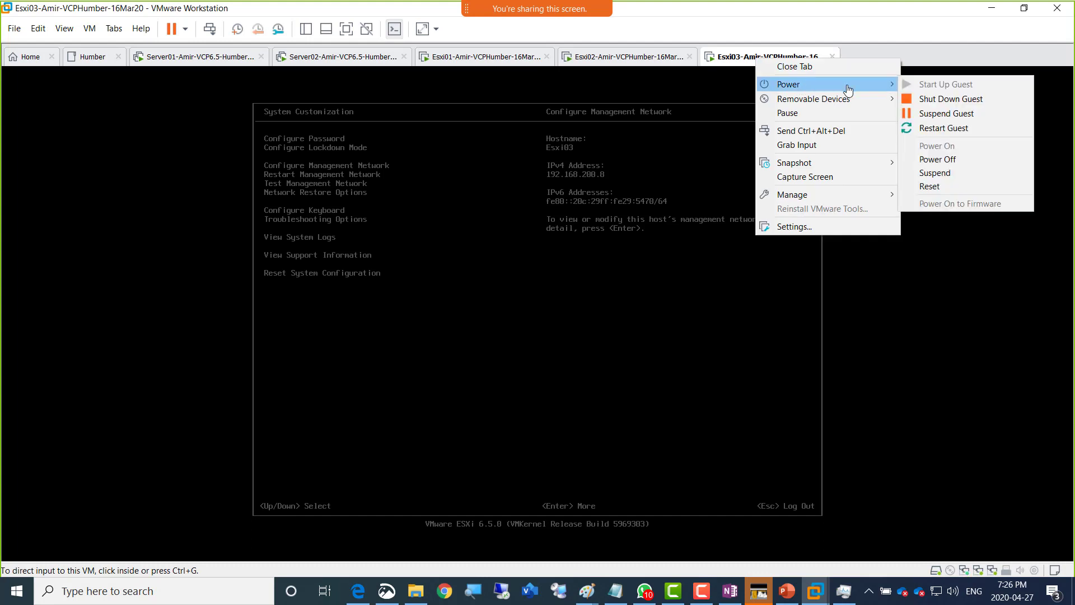
{"action": "left_click", "coordinate": [923, 128]}
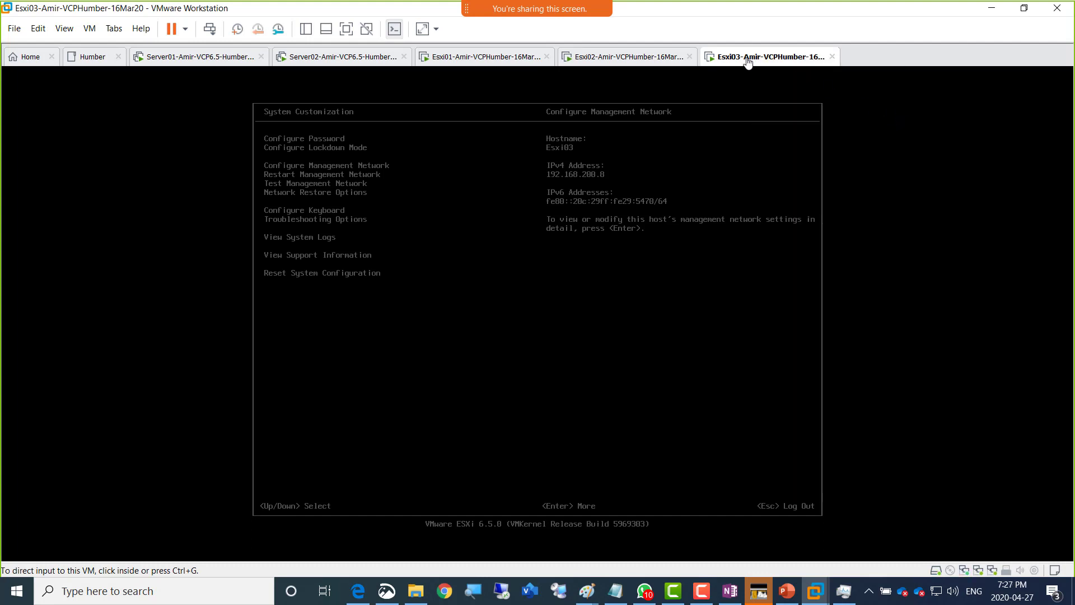
{"action": "left_click", "coordinate": [307, 61]}
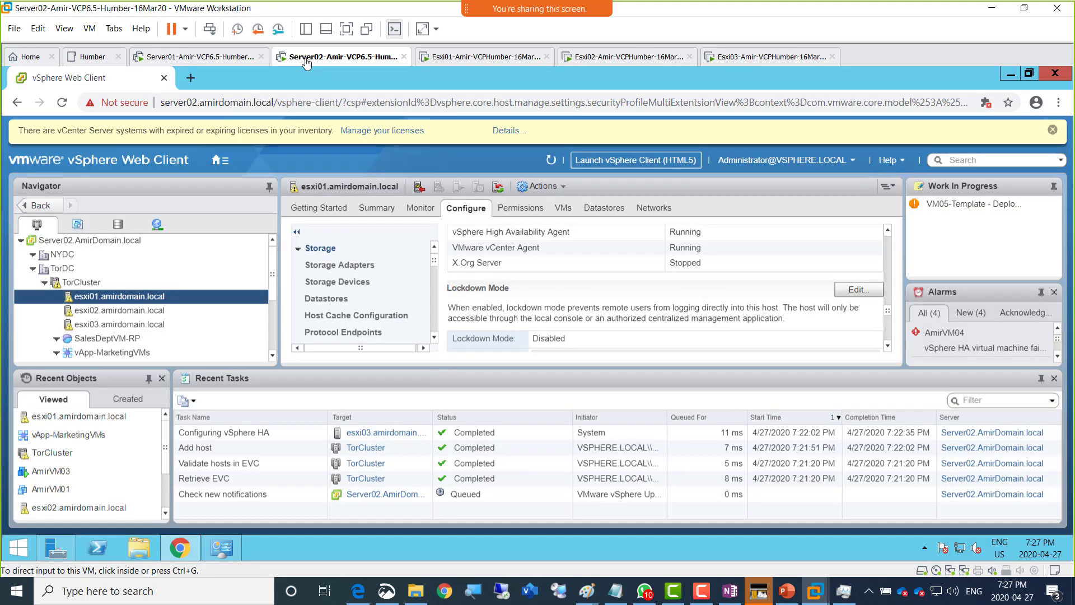
- Copy the seven Lab Steps & Precautions bullets from PowerPoint slide 27
{"action": "left_click", "coordinate": [584, 599]}
{"action": "left_click", "coordinate": [695, 549]}
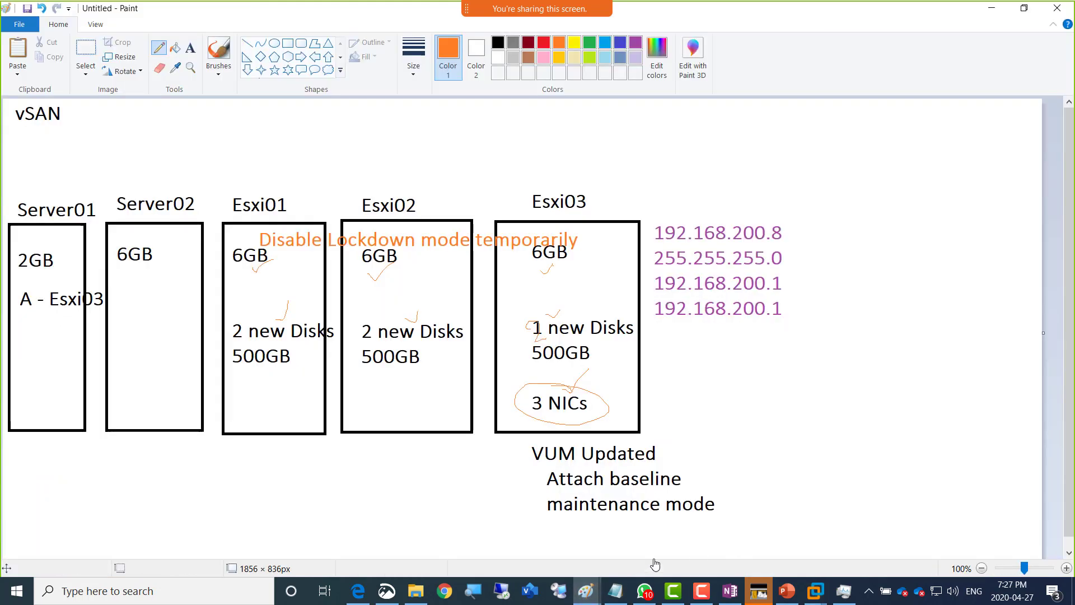
{"action": "left_click", "coordinate": [788, 594]}
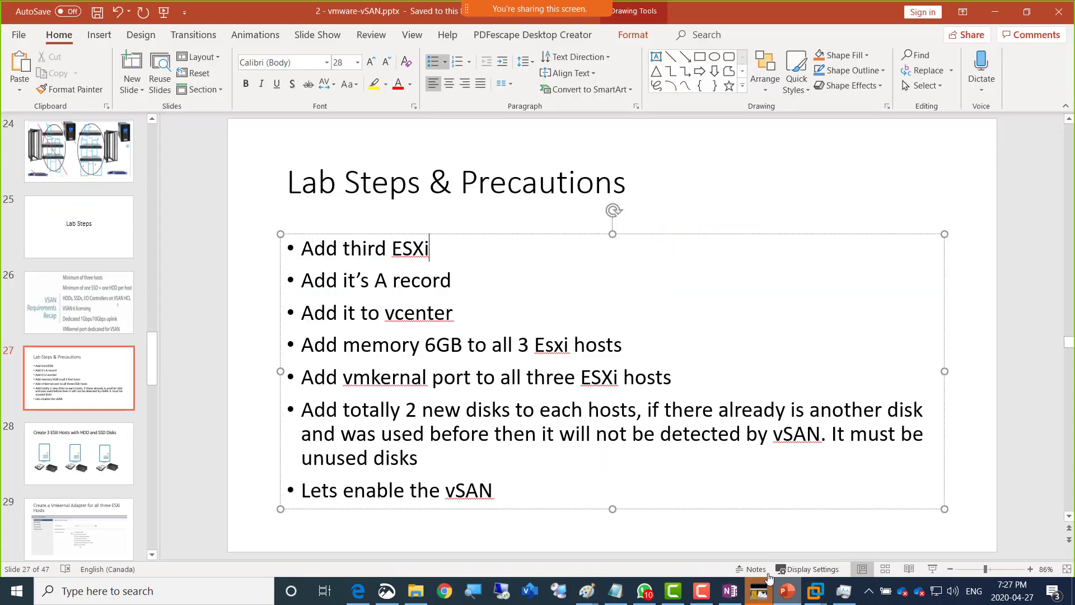
{"action": "left_click_drag", "start_coordinate": [495, 492], "coordinate": [314, 260]}
{"action": "right_click", "coordinate": [313, 258]}
{"action": "left_click", "coordinate": [341, 283]}
- Paste the bullets into OneNote, highlight the vmkernel port and 2-new-disks lines, and compare with the slide
{"action": "left_click", "coordinate": [357, 591]}
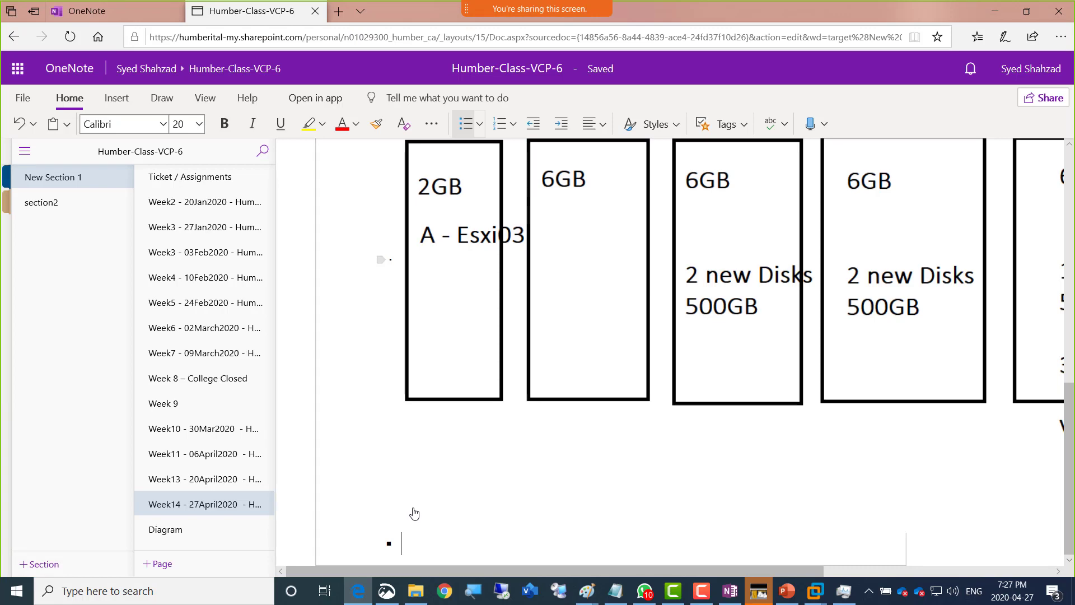
{"action": "key", "text": "ctrl+v"}
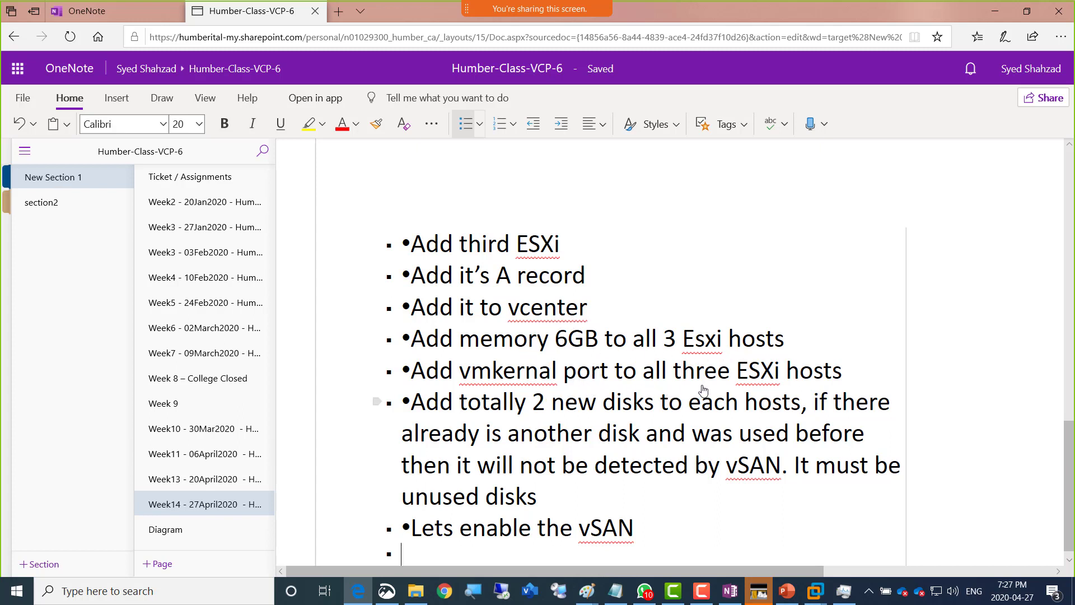
{"action": "left_click_drag", "start_coordinate": [845, 380], "coordinate": [411, 373]}
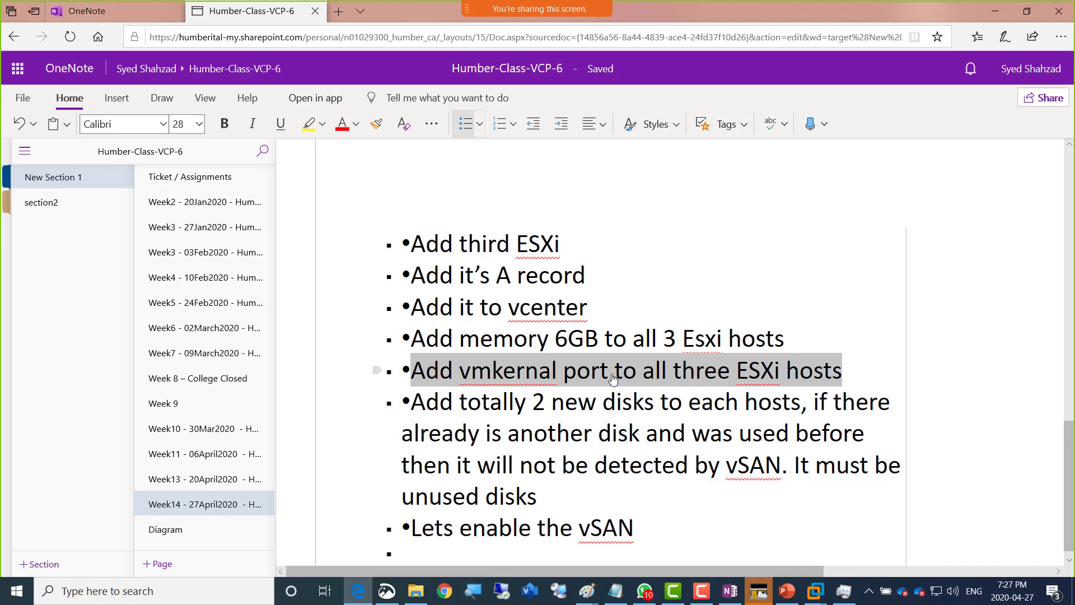
{"action": "left_click_drag", "start_coordinate": [533, 406], "coordinate": [782, 413]}
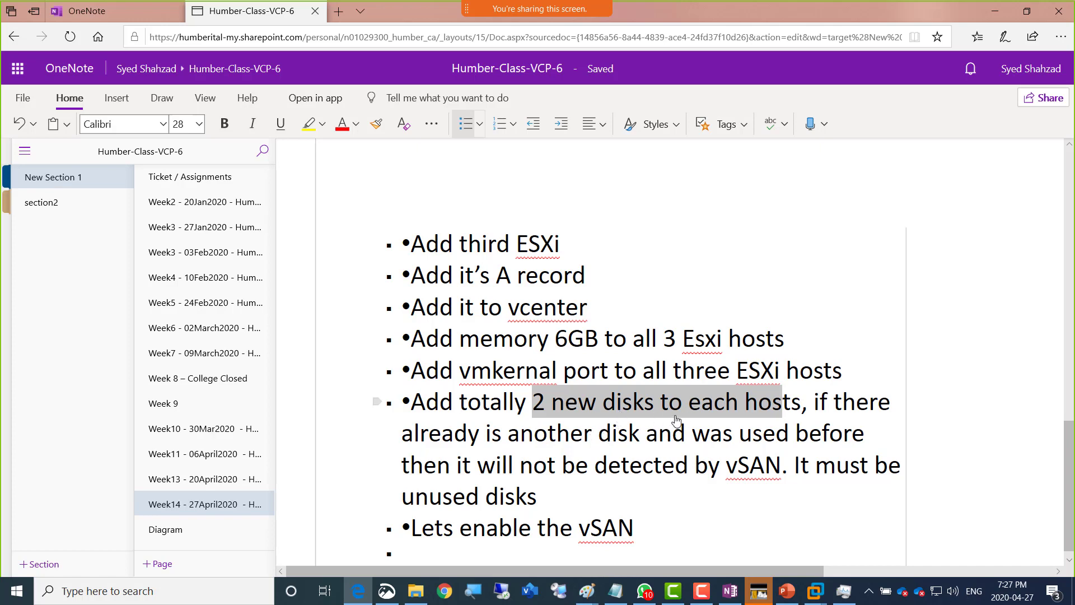
{"action": "key", "text": "alt+Tab"}
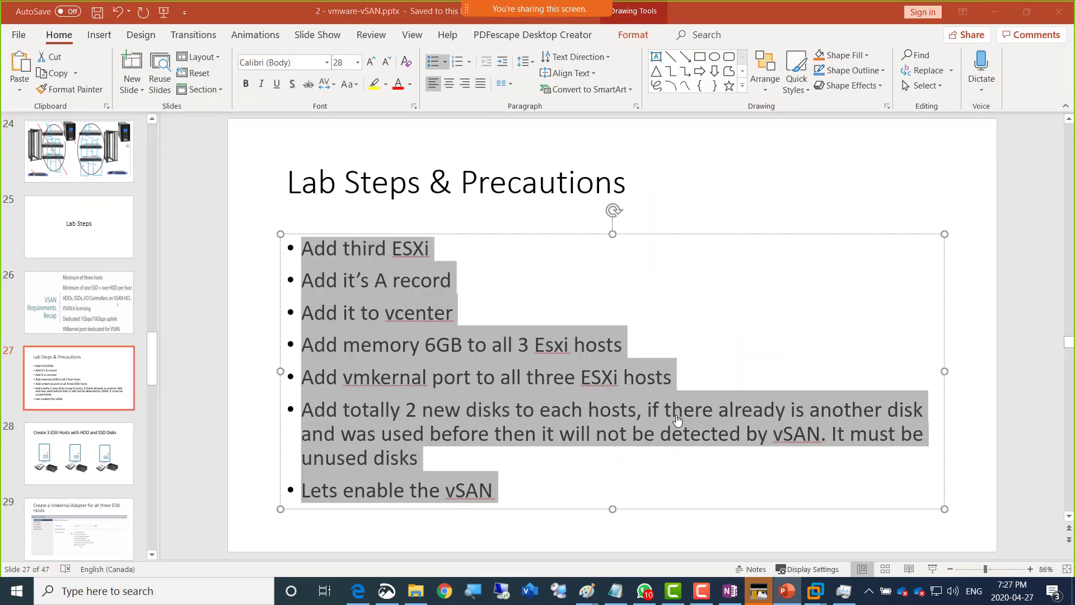
{"action": "key", "text": "alt+Tab"}
{"action": "key", "text": "alt+Tab"}
{"action": "key", "text": "alt+Tab"}
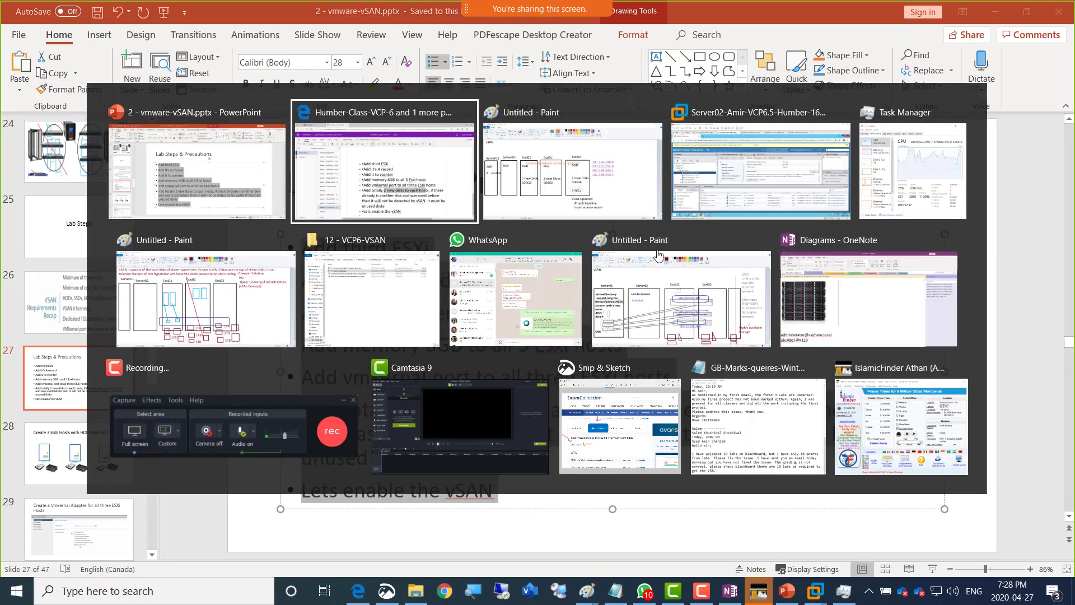
{"action": "key", "text": "alt+Tab"}
{"action": "key", "text": "alt+Tab"}
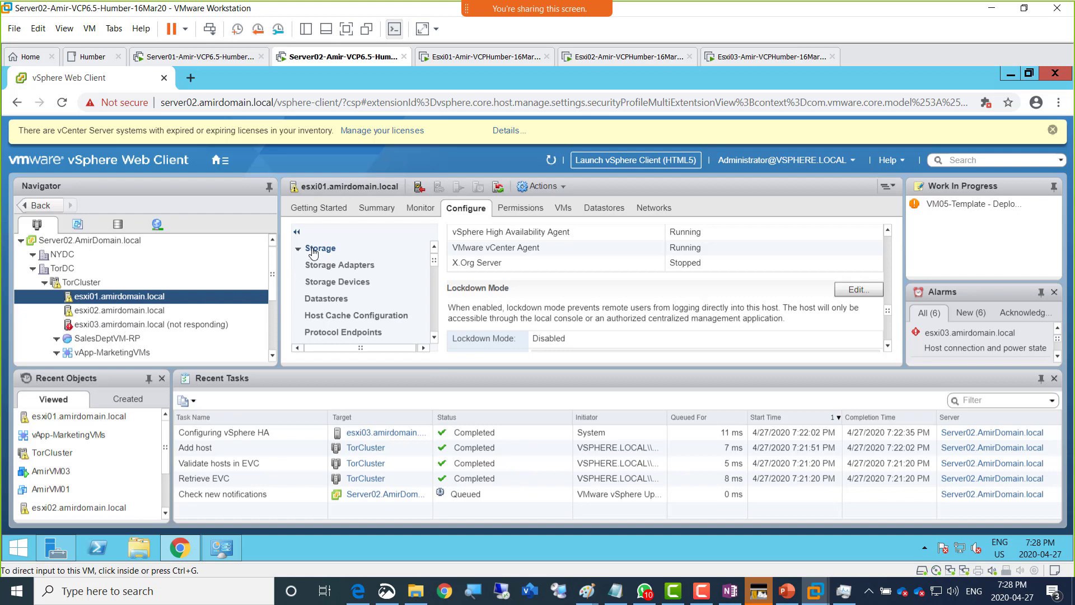
- Check the restarted Esxi03 console, then go back into Server02's vSphere Web Client
{"action": "left_click", "coordinate": [741, 58]}
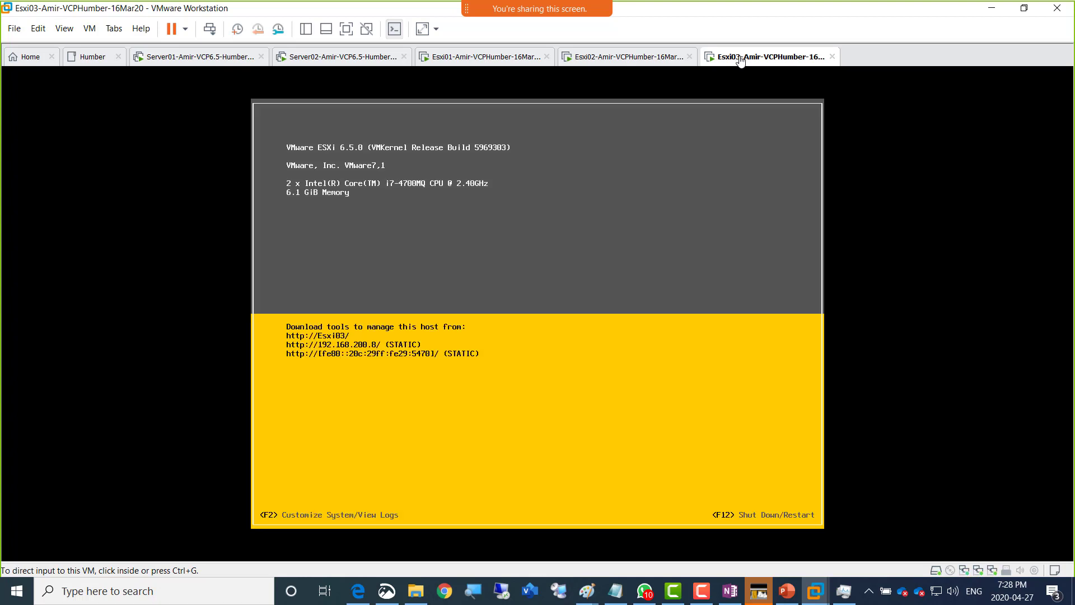
{"action": "left_click", "coordinate": [329, 58]}
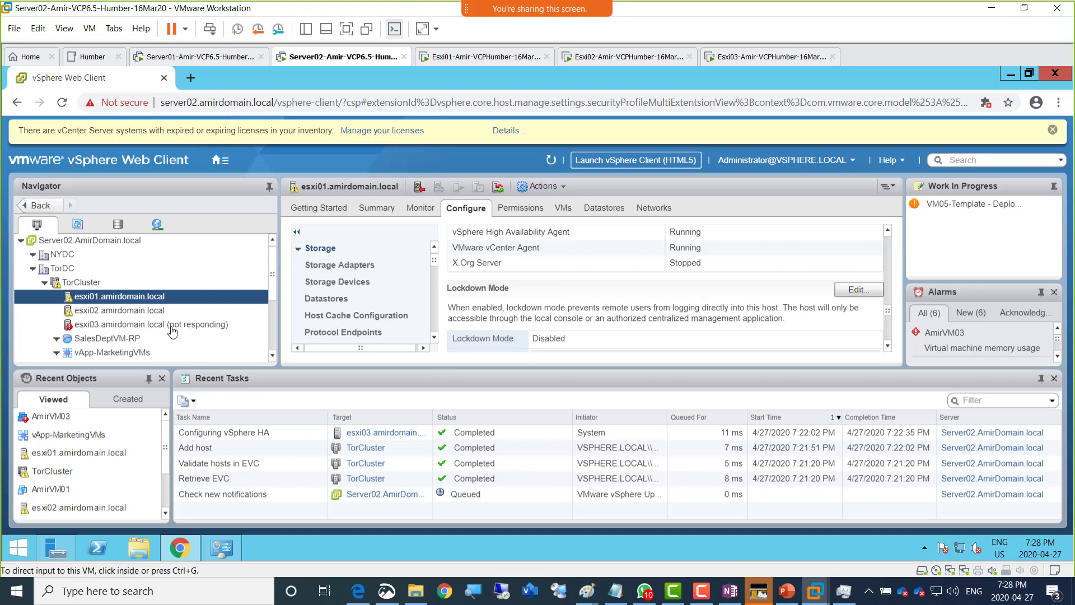
{"action": "left_click", "coordinate": [551, 163]}
- Refresh the inventory in full screen and list esxi01's VMkernel adapters vmk0, vmk1 and vmk2
{"action": "left_click", "coordinate": [551, 164]}
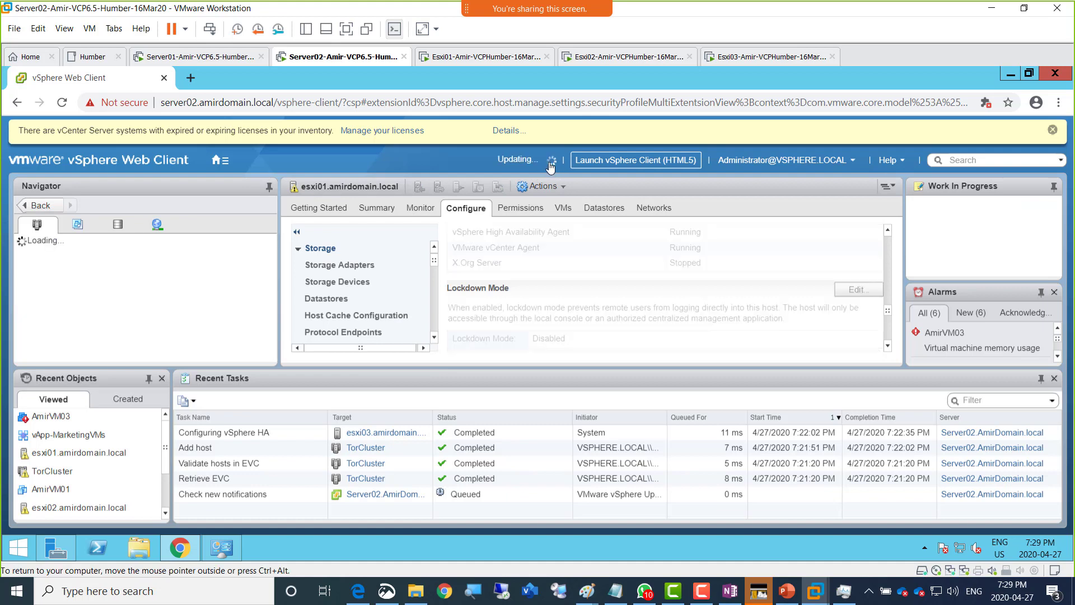
{"action": "left_click", "coordinate": [346, 28]}
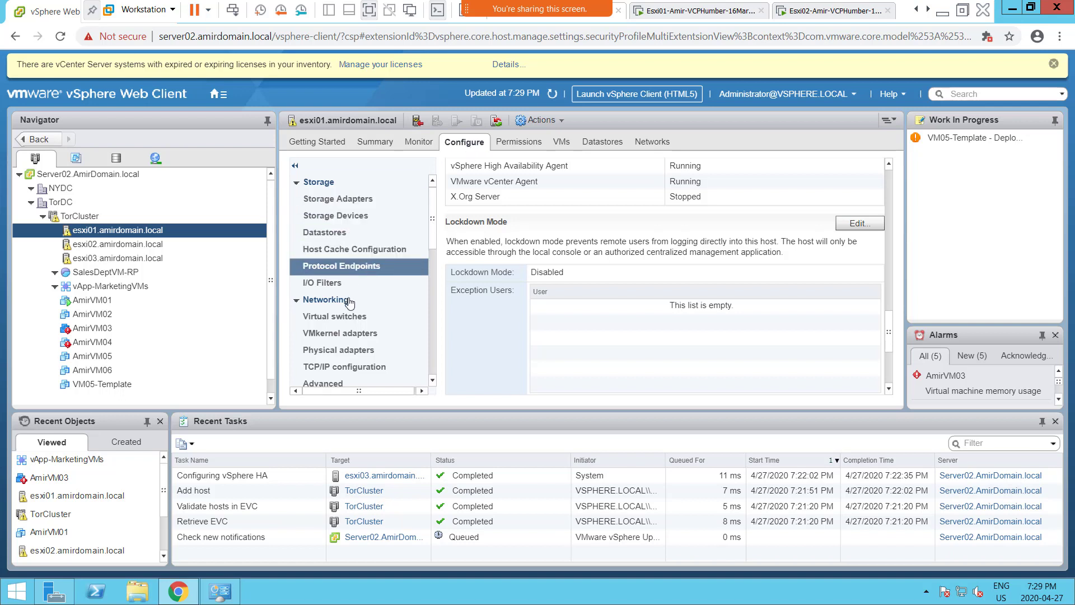
{"action": "left_click", "coordinate": [338, 335]}
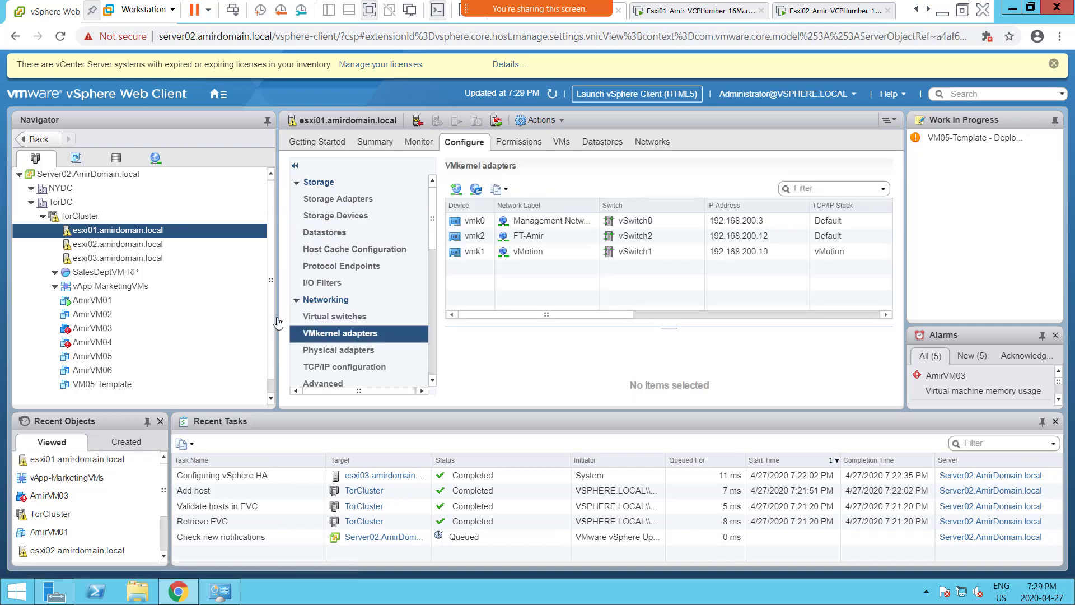
{"action": "left_click_drag", "start_coordinate": [279, 321], "coordinate": [176, 319]}
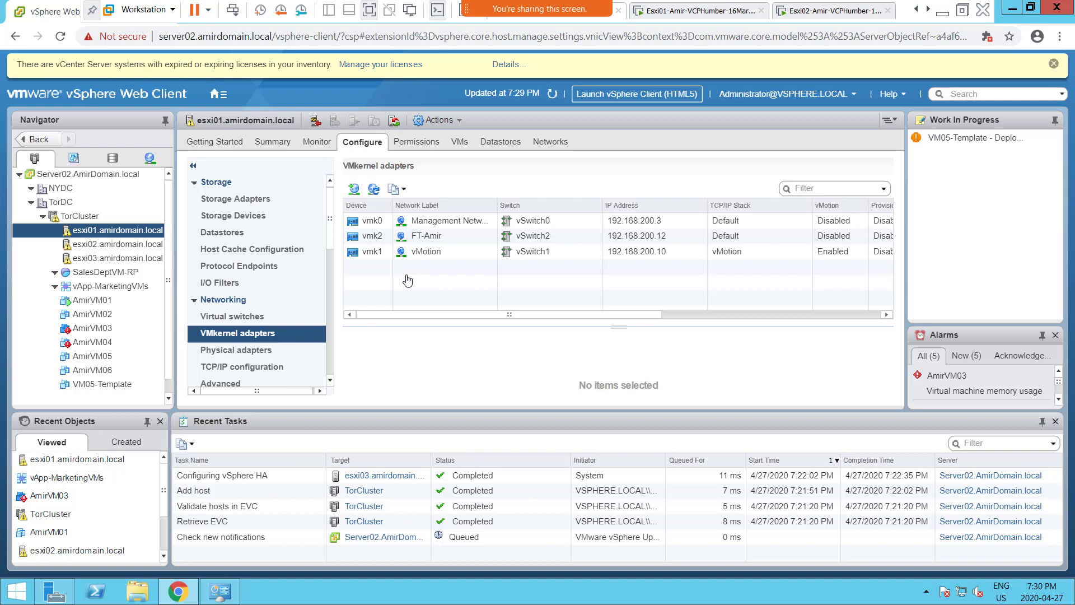
- Add a VMkernel adapter on esxi01 using a new standard switch with vmnic5 and vmnic6 active
{"action": "left_click", "coordinate": [353, 190]}
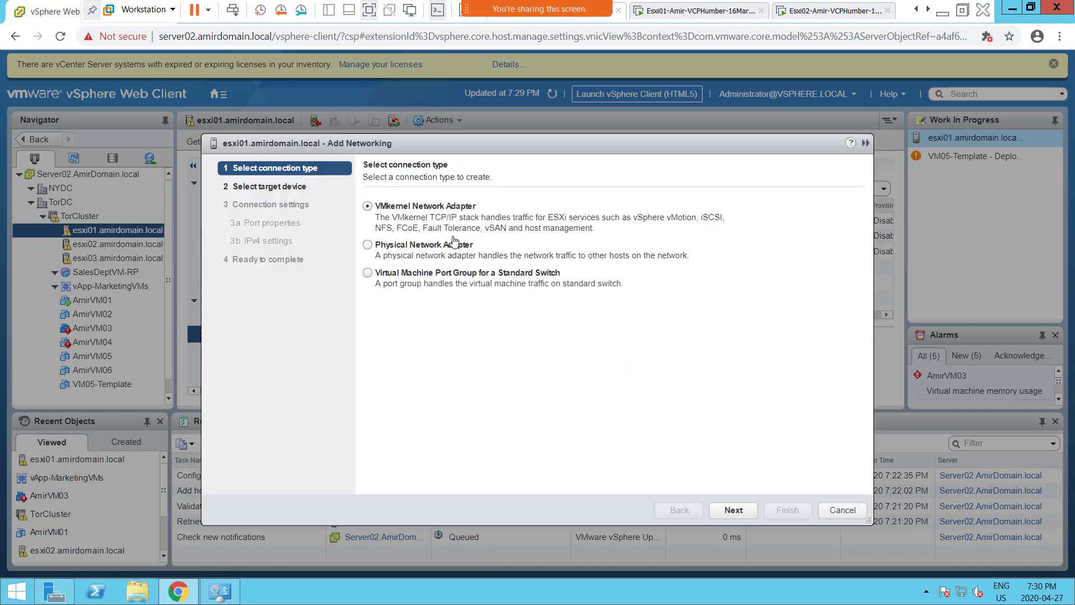
{"action": "left_click", "coordinate": [734, 510]}
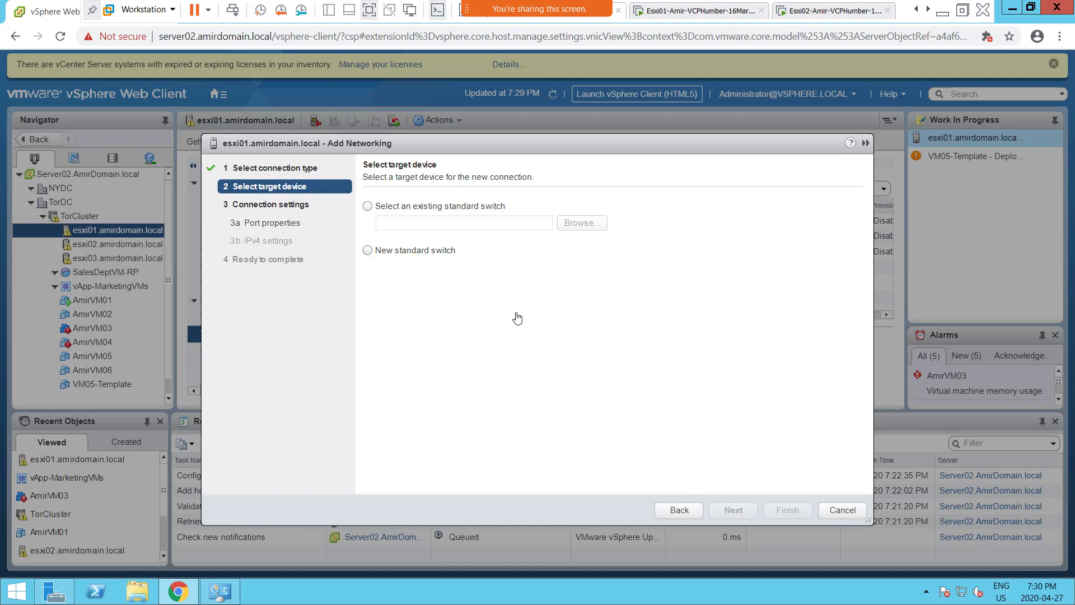
{"action": "left_click", "coordinate": [368, 250]}
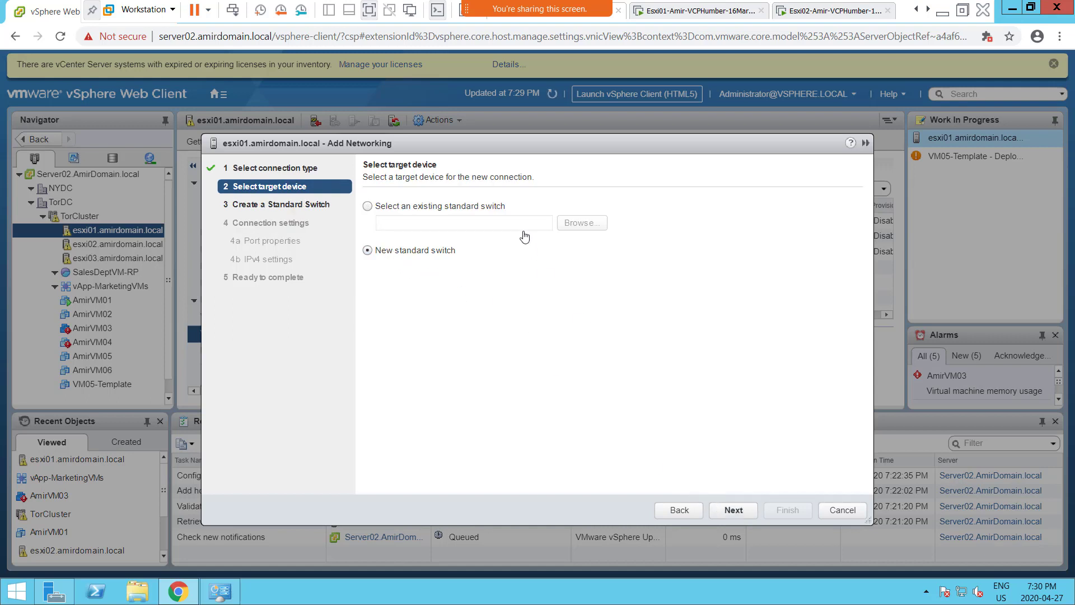
{"action": "left_click_drag", "start_coordinate": [465, 159], "coordinate": [455, 355]}
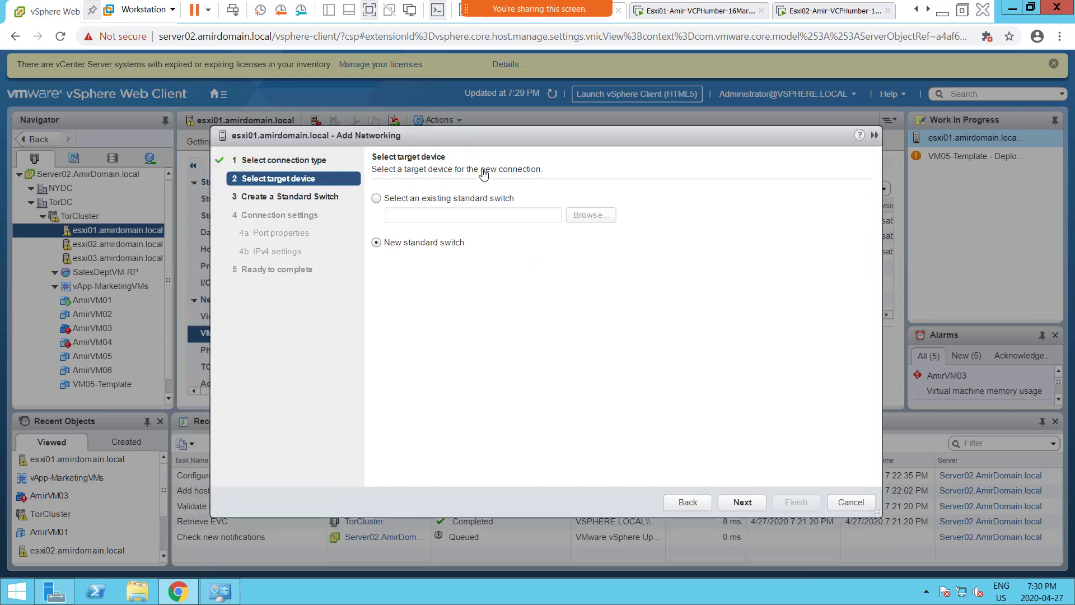
{"action": "left_click", "coordinate": [742, 502]}
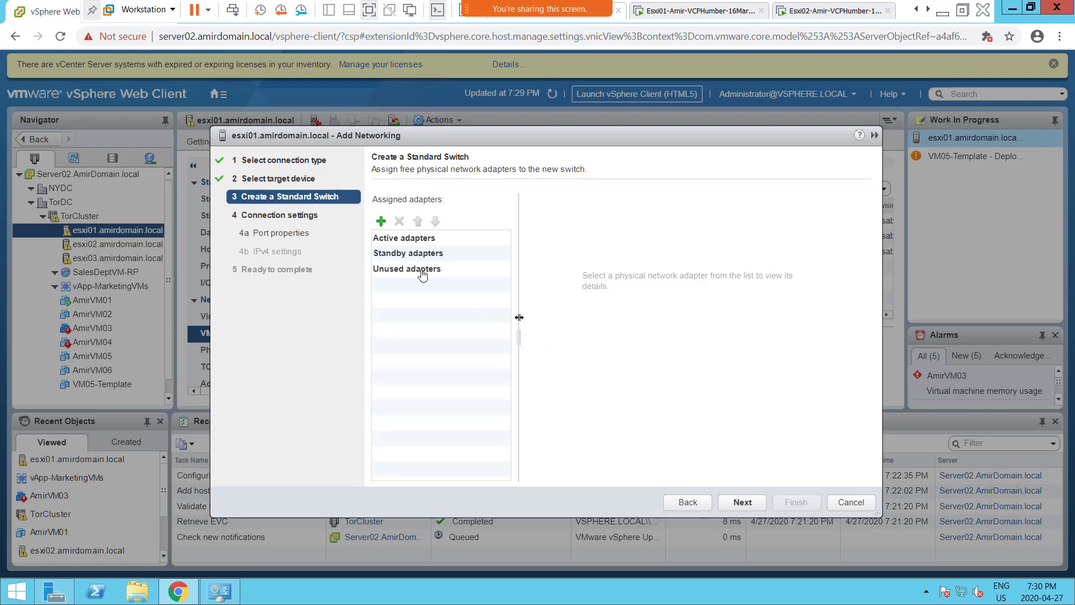
{"action": "left_click", "coordinate": [381, 222]}
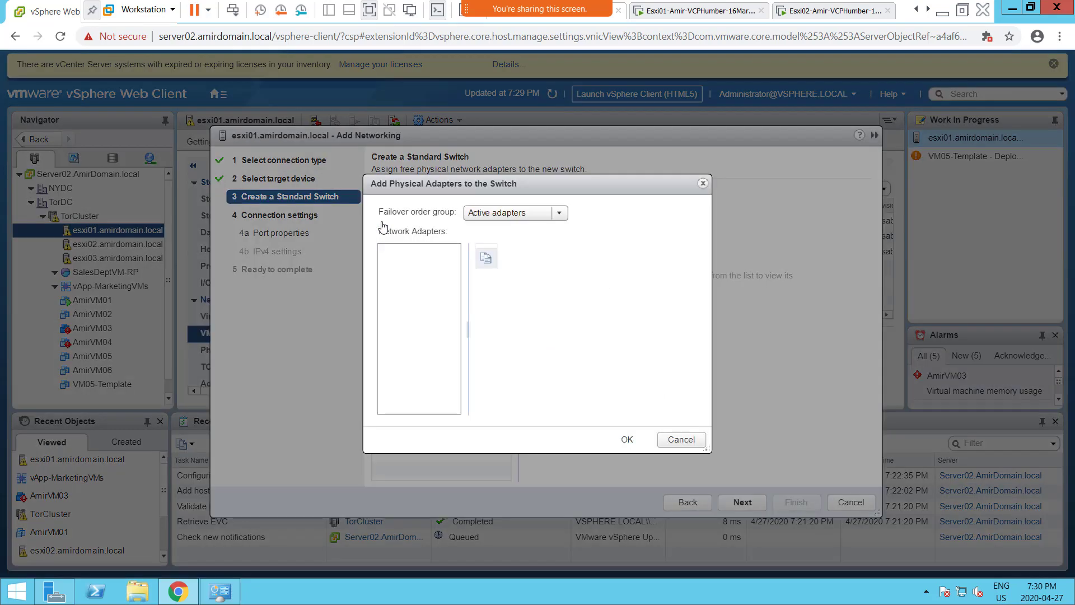
{"action": "left_click", "coordinate": [413, 266], "text": "ctrl"}
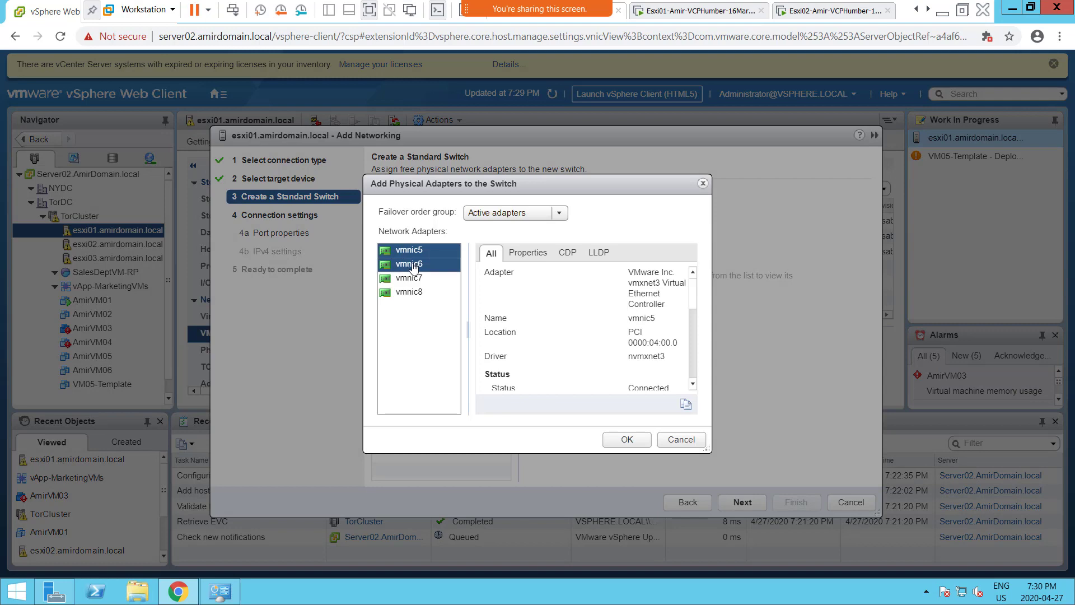
{"action": "left_click", "coordinate": [626, 440]}
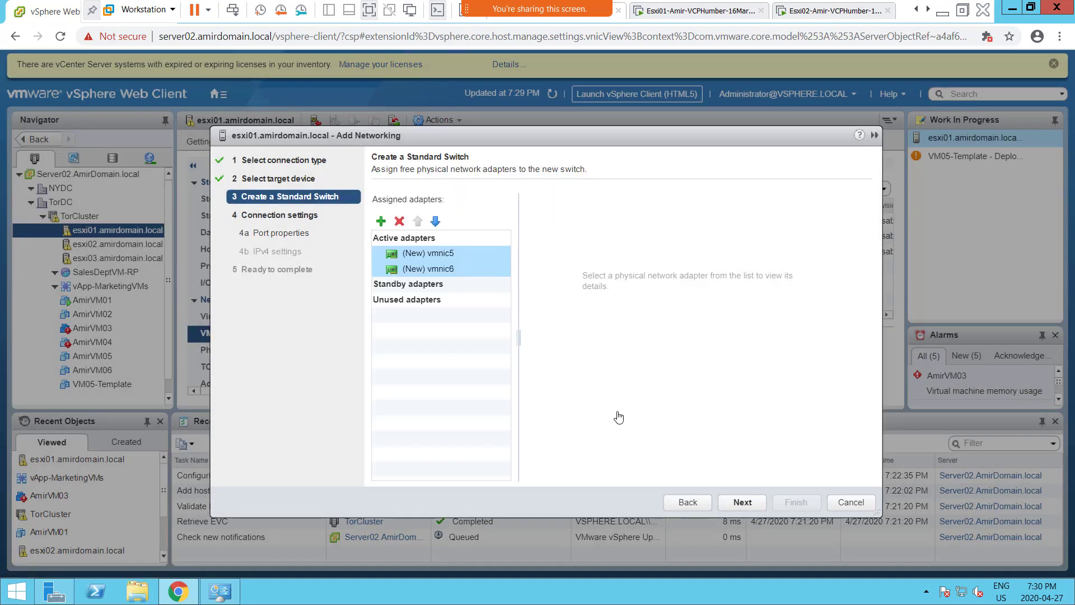
{"action": "left_click", "coordinate": [744, 504]}
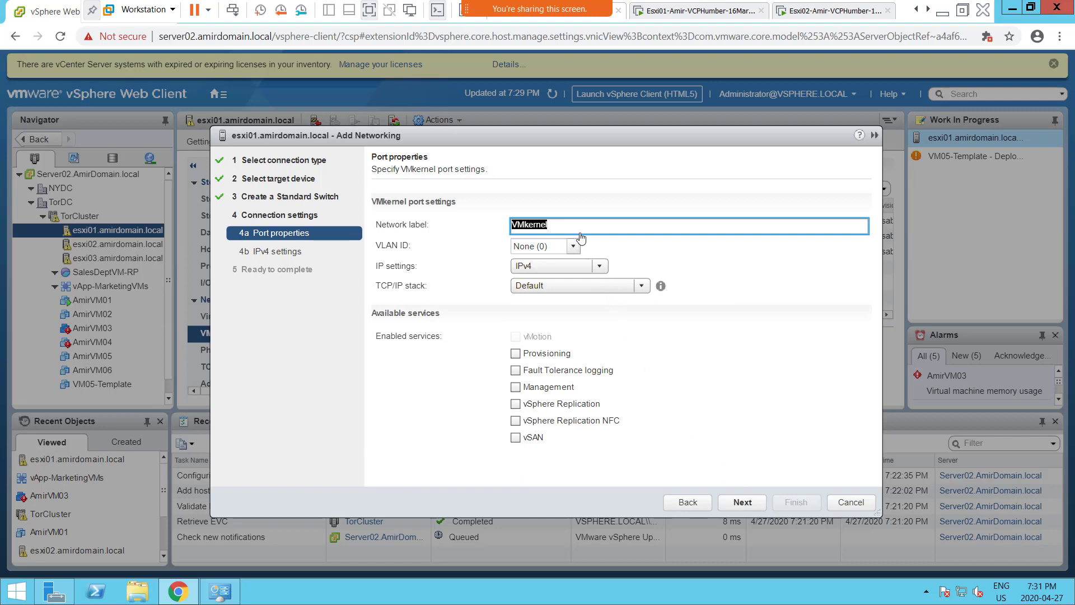
- Name the new VMkernel port vSAN and enable only the vSAN service
{"action": "type", "text": "vSAN"}
{"action": "left_click", "coordinate": [516, 404]}
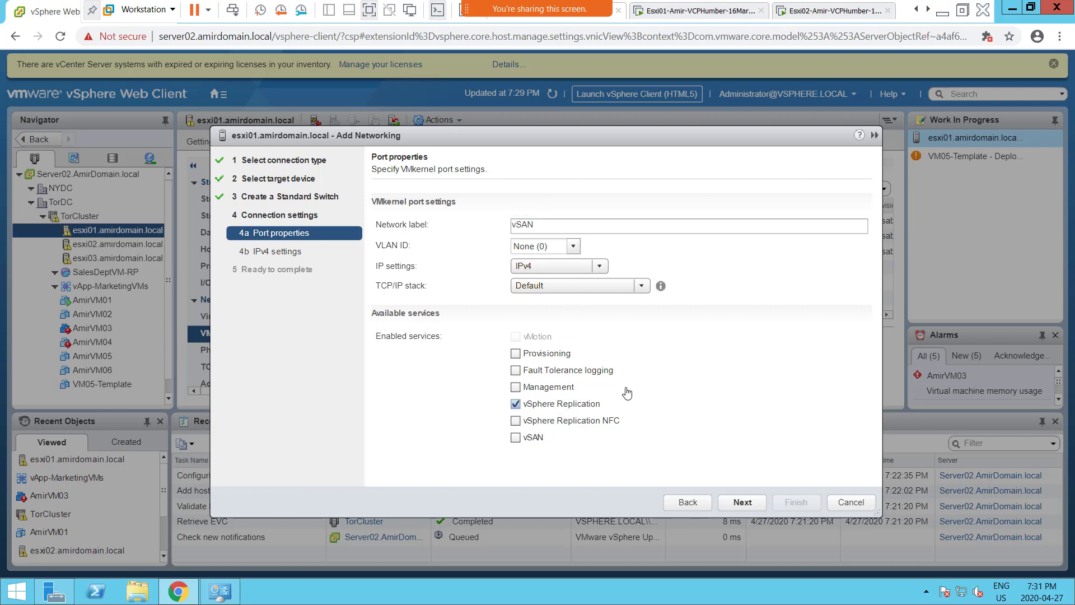
{"action": "left_click", "coordinate": [516, 405]}
{"action": "left_click", "coordinate": [516, 438]}
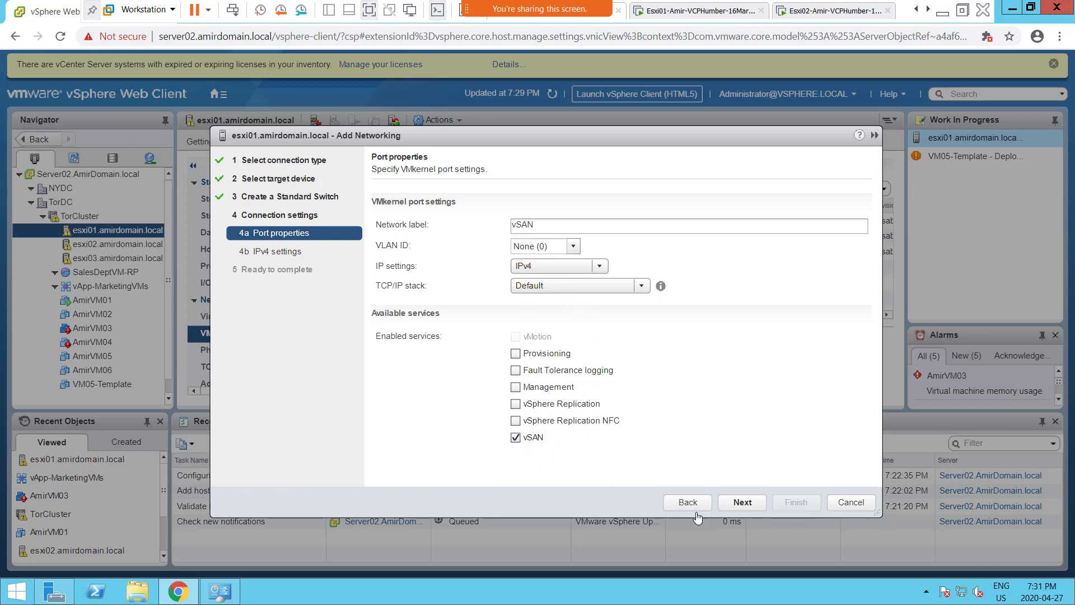
{"action": "left_click", "coordinate": [749, 509]}
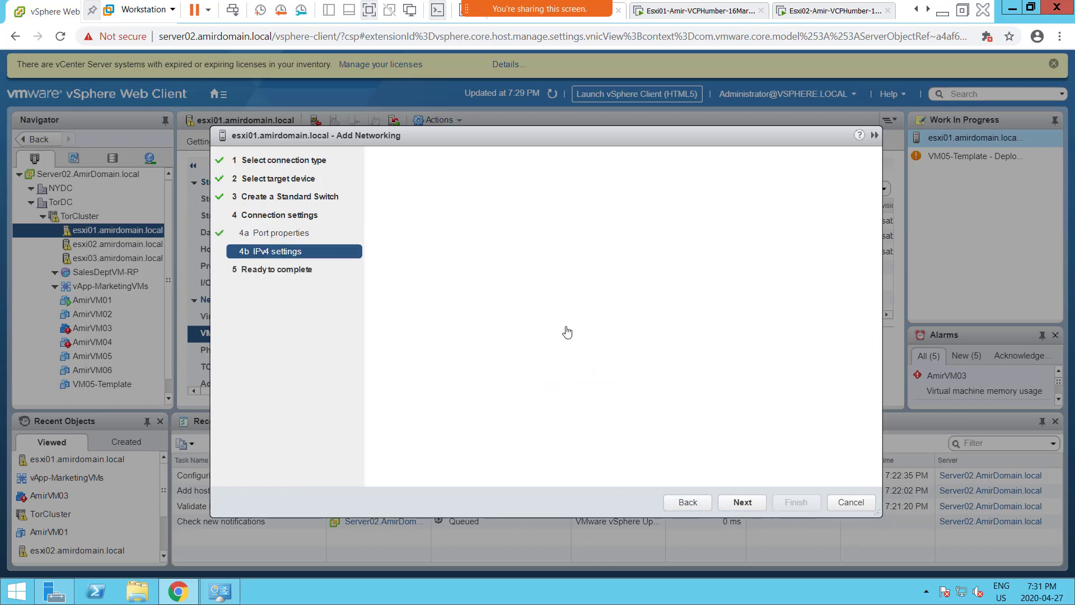
- Set static IPv4 192.168.200.14 with mask 255.255.255.0 and finish esxi01's networking wizard
{"action": "left_click", "coordinate": [430, 218]}
{"action": "left_click", "coordinate": [530, 242]}
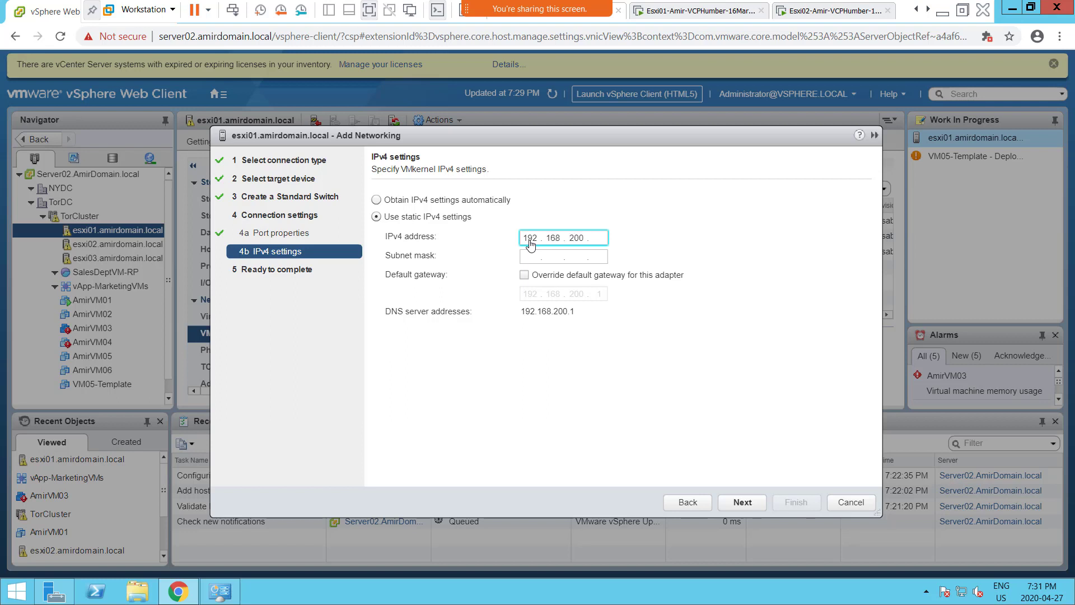
{"action": "key", "text": "Tab"}
{"action": "type", "text": "2"}
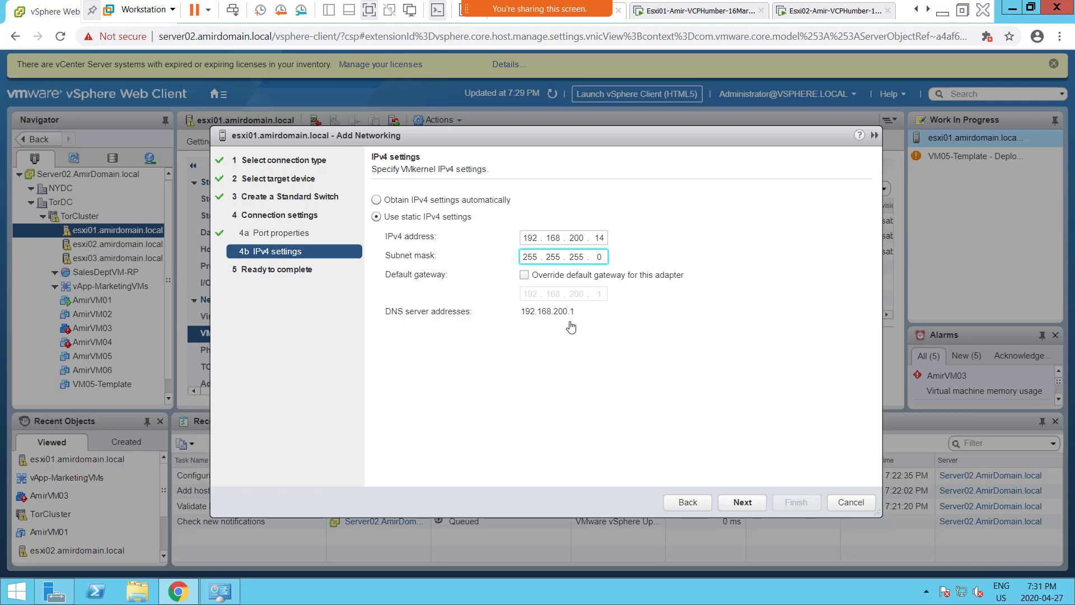
{"action": "left_click", "coordinate": [742, 505]}
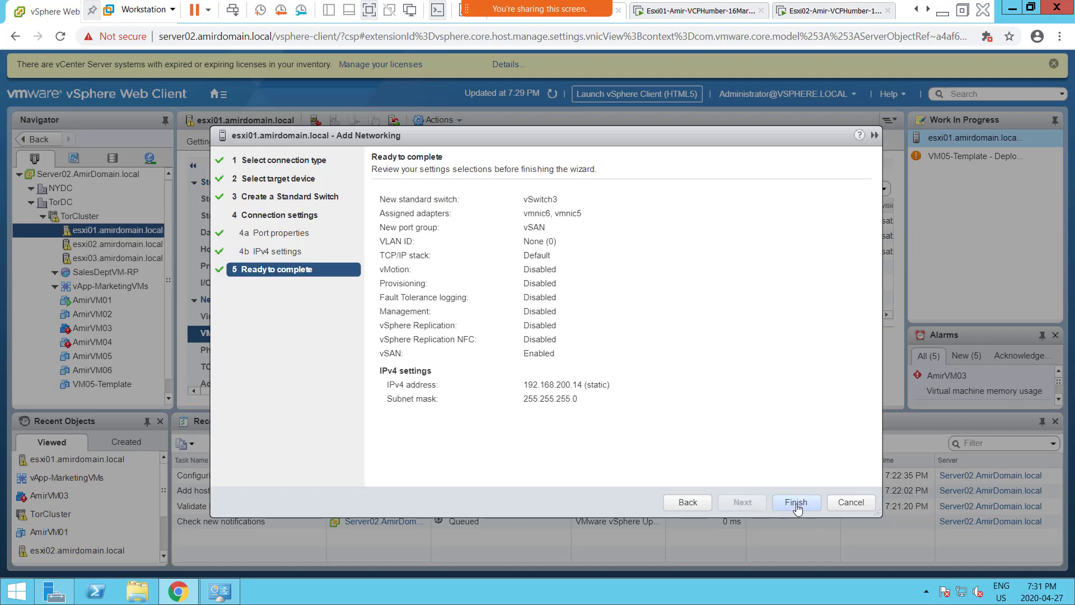
{"action": "left_click", "coordinate": [794, 504]}
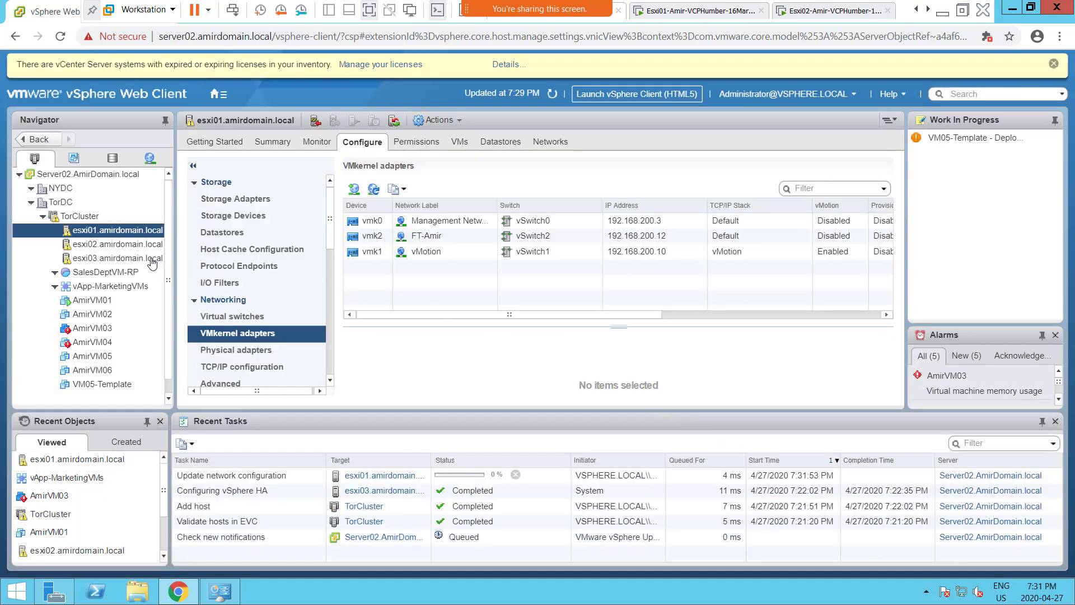
- On esxi02, add a VMkernel adapter with a new standard switch using vmnic5 and vmnic6 as active adapters
{"action": "left_click", "coordinate": [93, 247]}
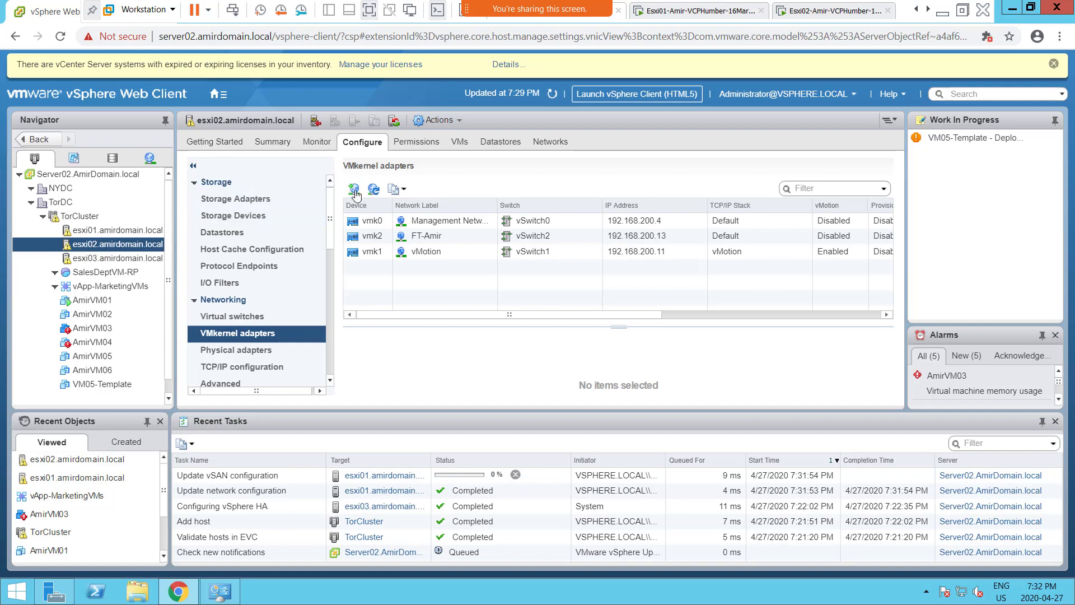
{"action": "left_click", "coordinate": [353, 191]}
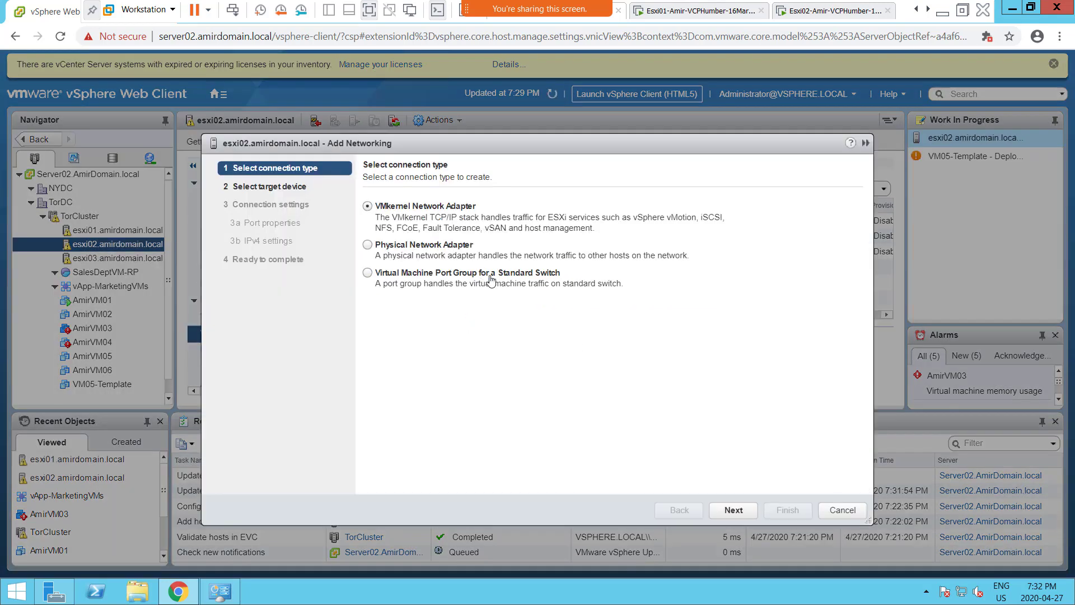
{"action": "left_click", "coordinate": [734, 510]}
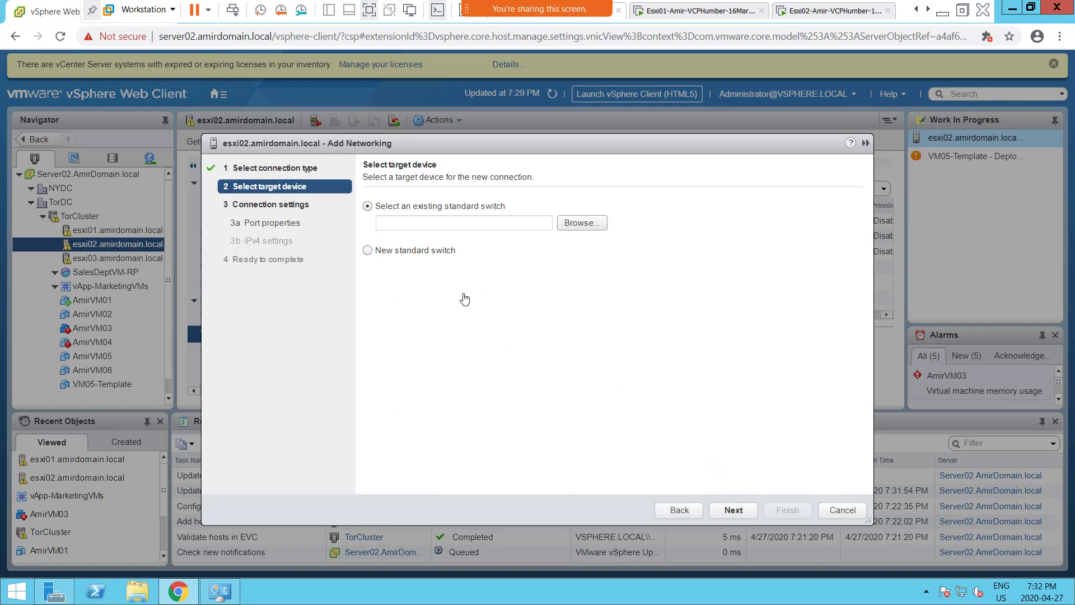
{"action": "left_click", "coordinate": [427, 252]}
{"action": "left_click", "coordinate": [732, 510]}
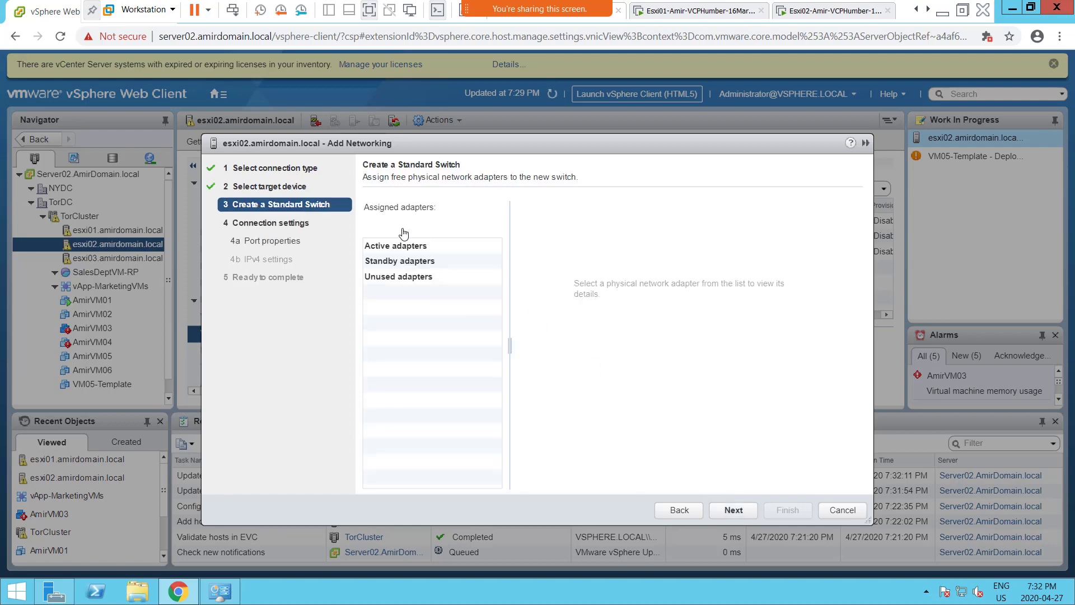
{"action": "left_click", "coordinate": [372, 229]}
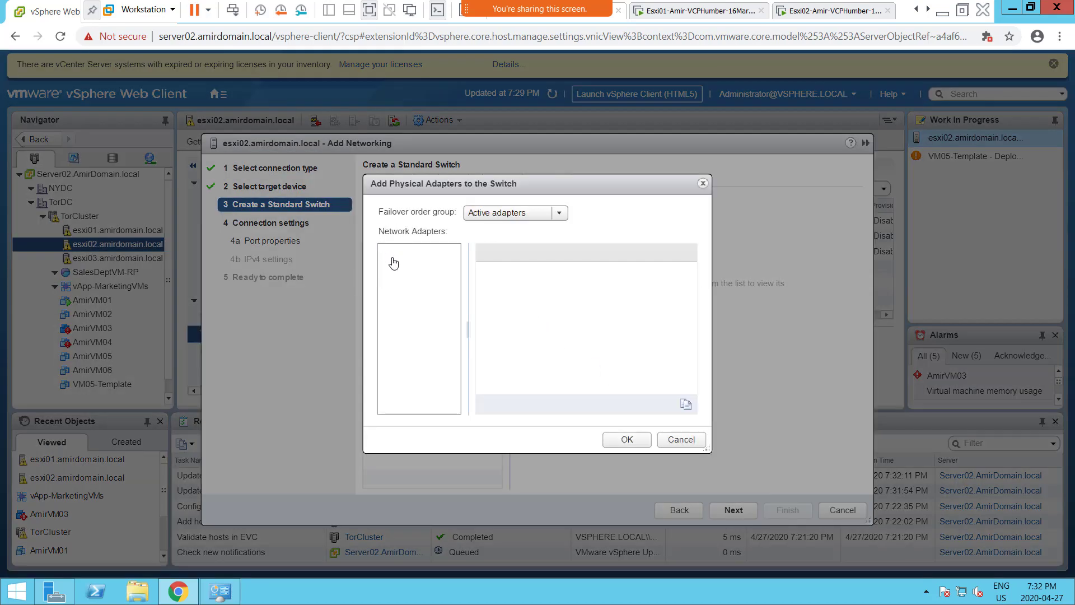
{"action": "left_click", "coordinate": [429, 266], "text": "ctrl"}
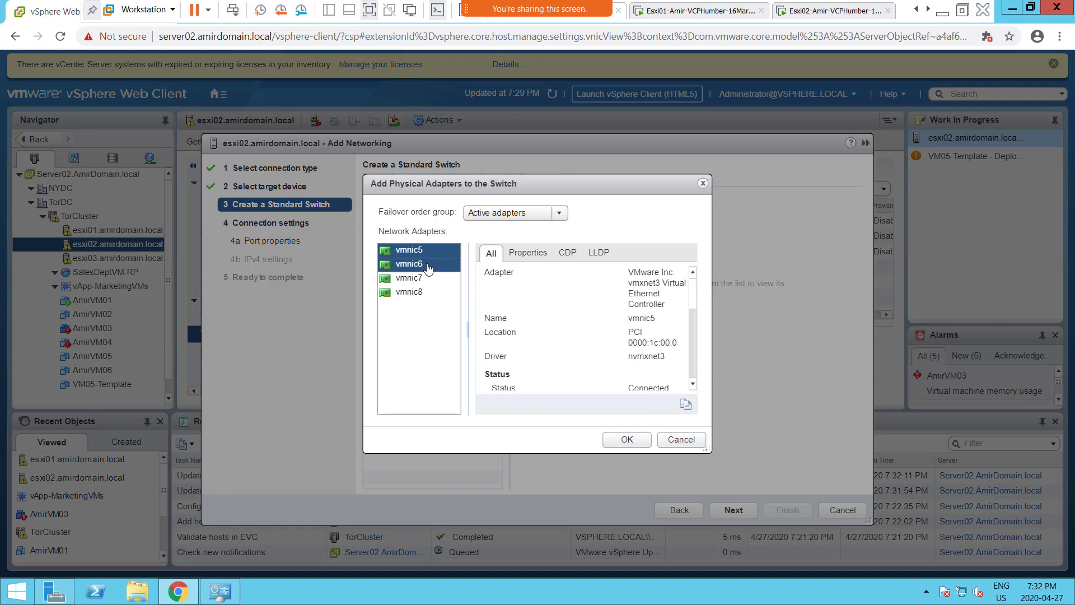
{"action": "left_click", "coordinate": [428, 267]}
{"action": "left_click", "coordinate": [416, 252], "text": "ctrl"}
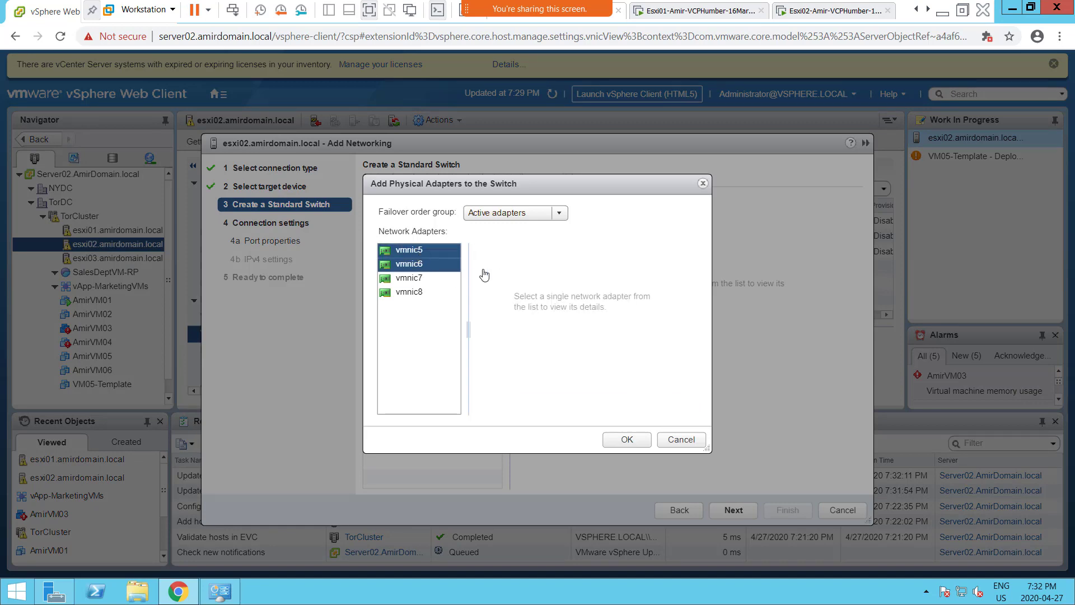
{"action": "left_click", "coordinate": [639, 441]}
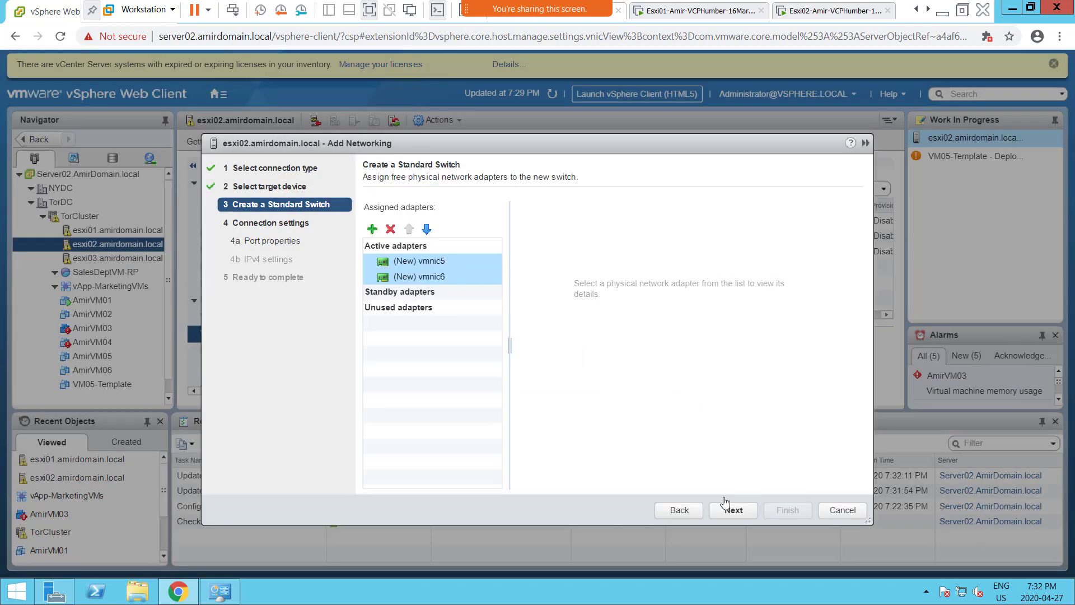
- Label esxi02's new port vSAN and enable the vSAN service
{"action": "left_click", "coordinate": [733, 510]}
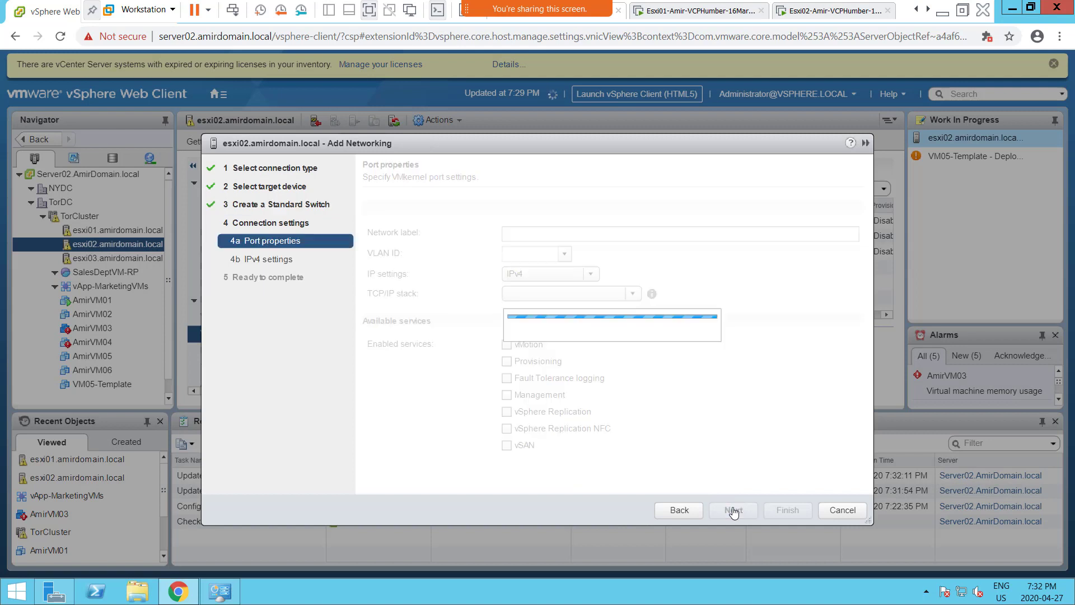
{"action": "type", "text": "V"}
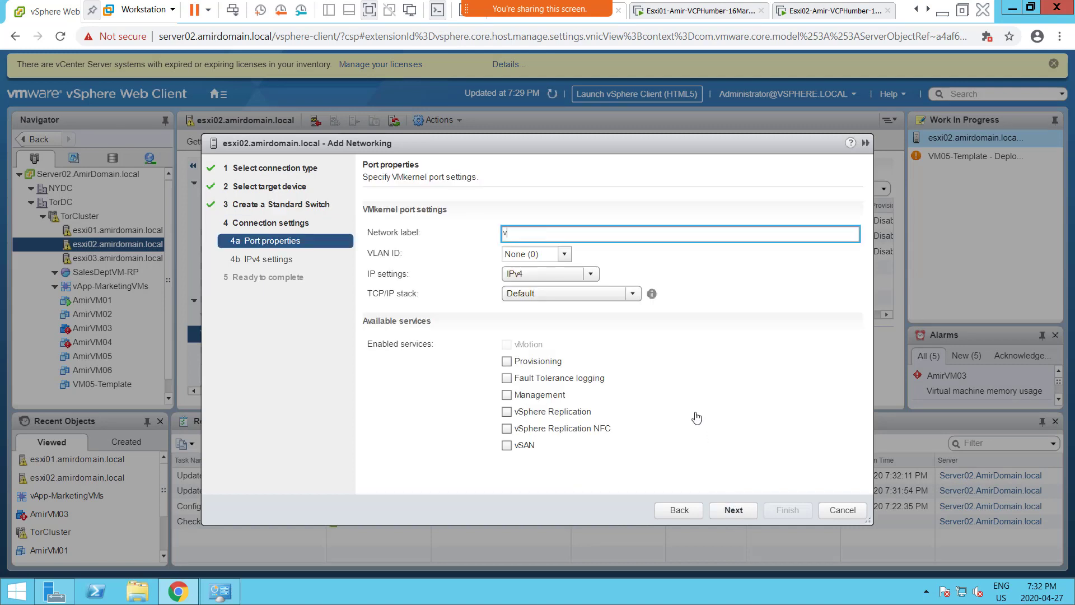
{"action": "left_click", "coordinate": [507, 447]}
{"action": "left_click", "coordinate": [733, 511]}
- Give it static IPv4 192.168.200.15 with mask 255.255.255.0 and finish the wizard
{"action": "left_click", "coordinate": [393, 225]}
{"action": "left_click", "coordinate": [525, 250]}
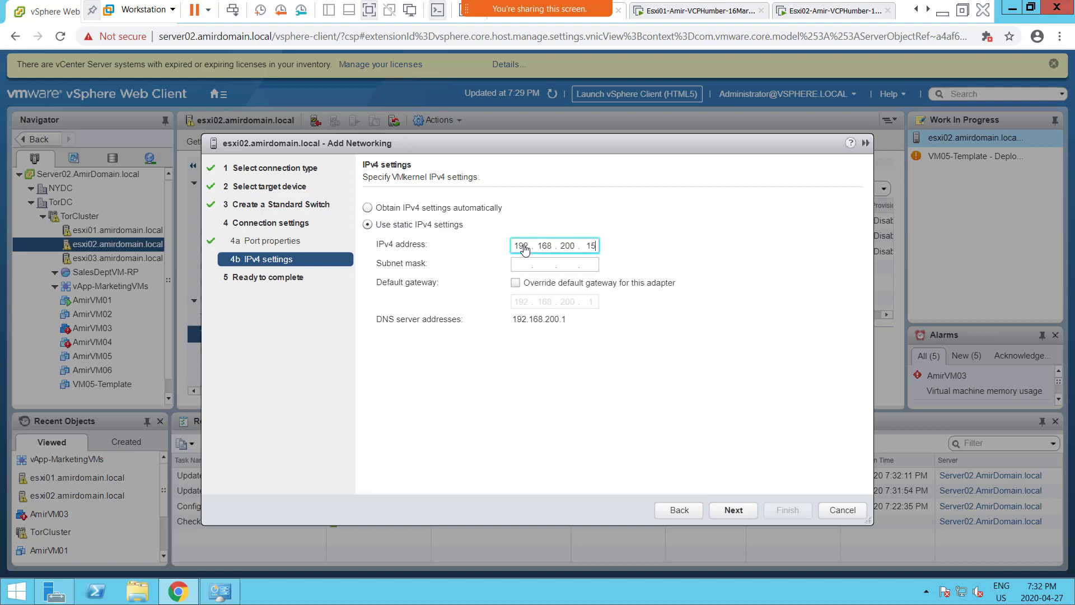
{"action": "key", "text": "Tab"}
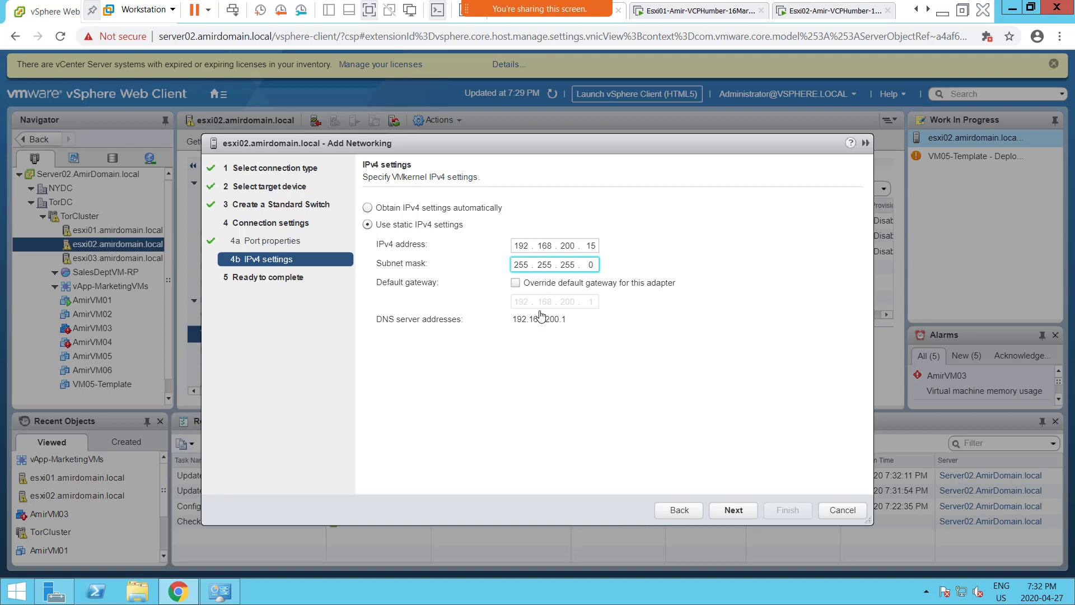
{"action": "left_click", "coordinate": [736, 513]}
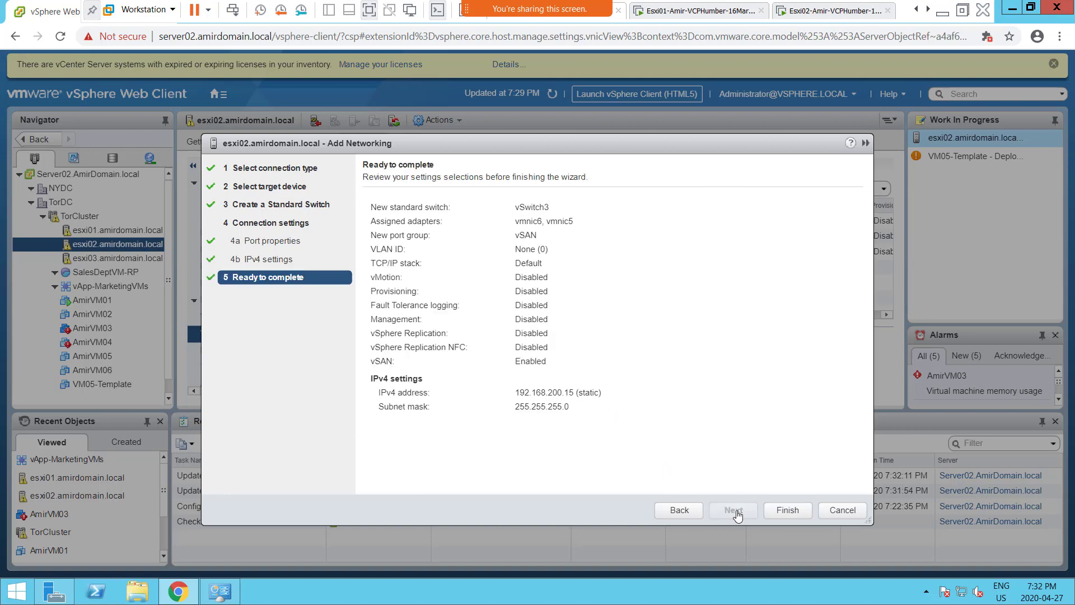
{"action": "left_click", "coordinate": [784, 510]}
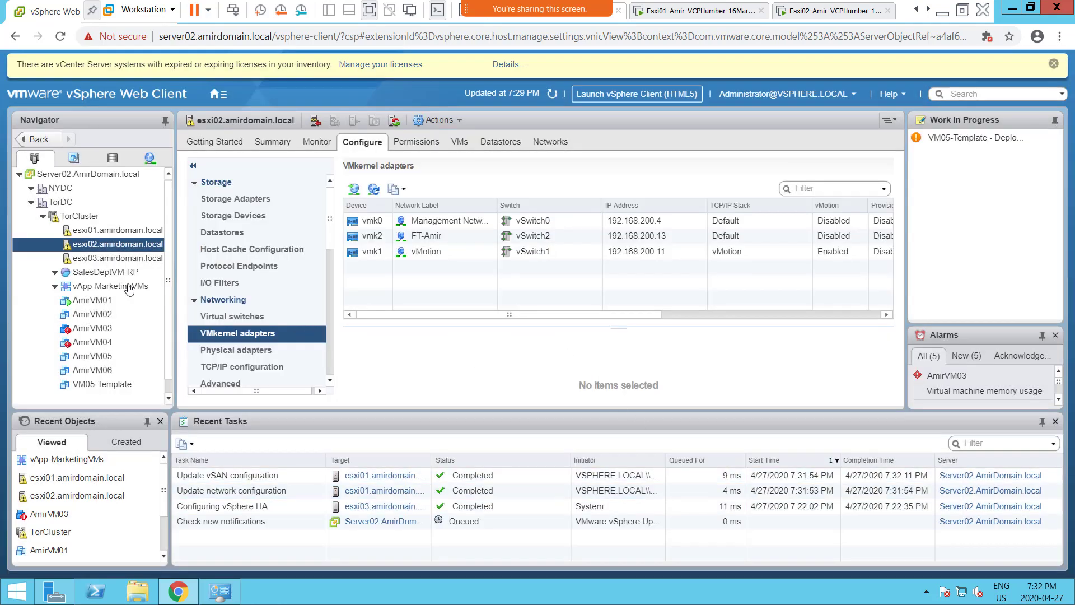
- On esxi03, add a VMkernel adapter with a new standard switch using vmnic1 and vmnic2 active
{"action": "left_click", "coordinate": [105, 262]}
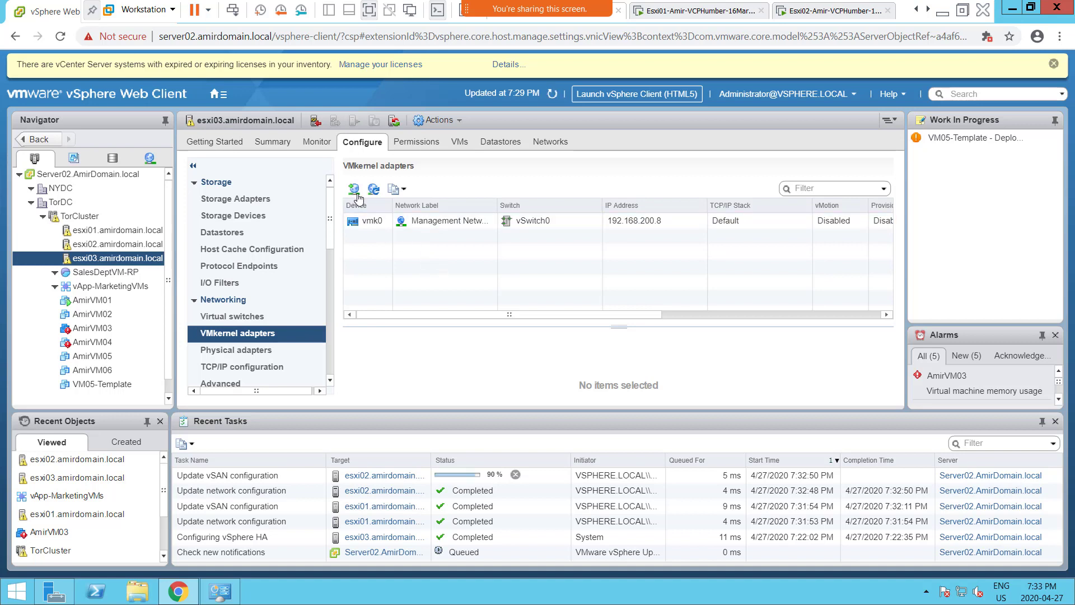
{"action": "left_click", "coordinate": [355, 191]}
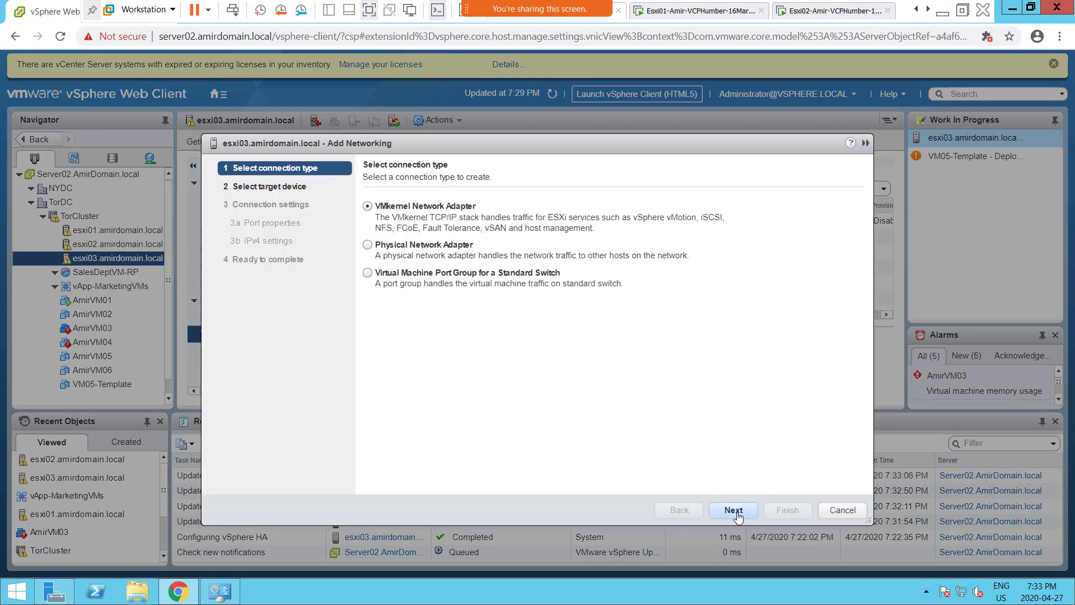
{"action": "left_click", "coordinate": [734, 510]}
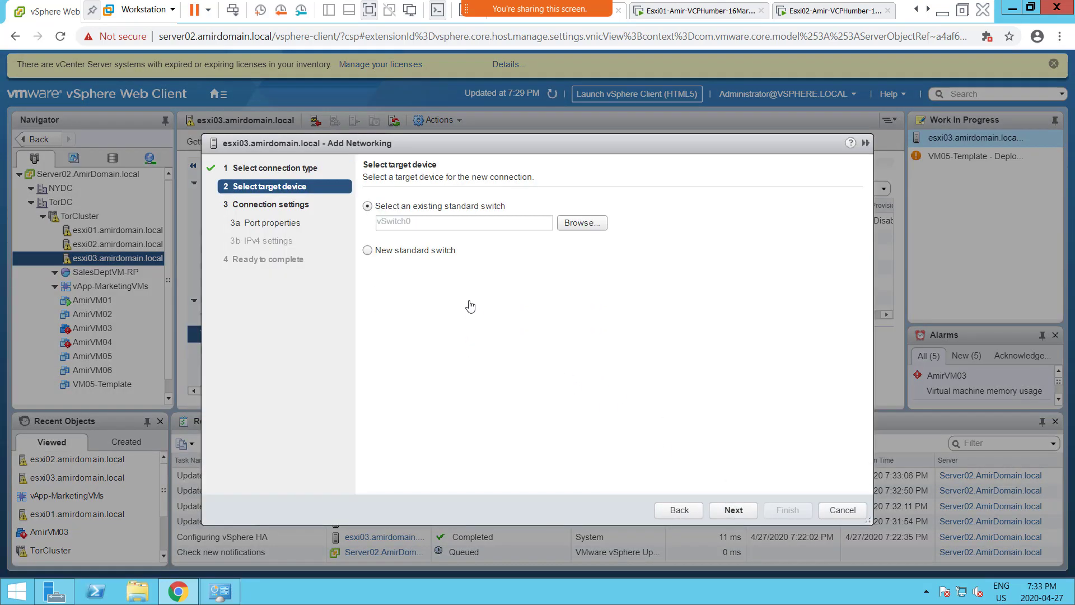
{"action": "left_click", "coordinate": [434, 261]}
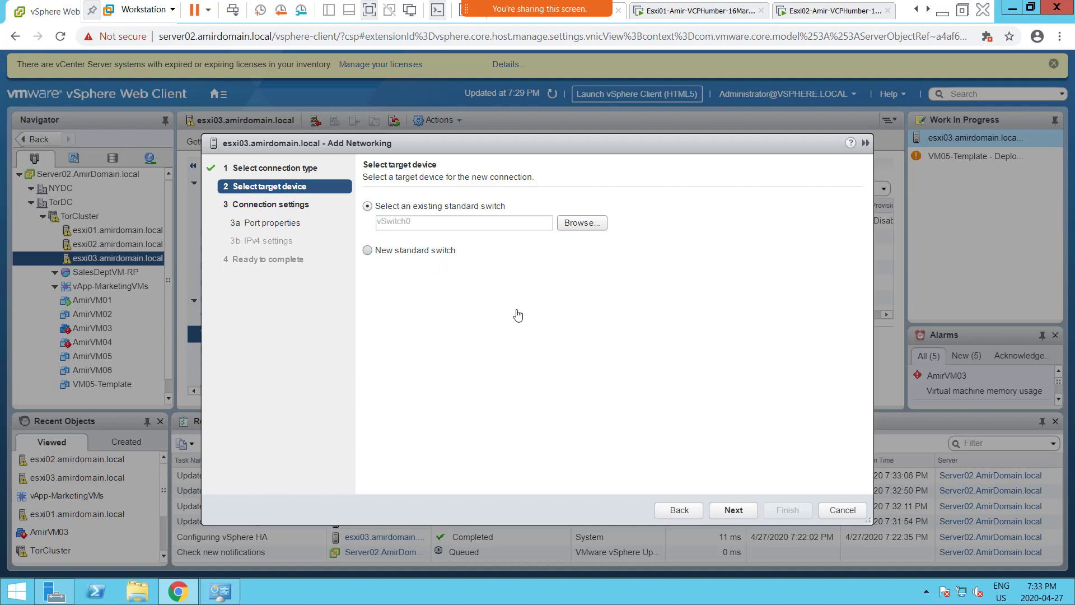
{"action": "left_click", "coordinate": [744, 515]}
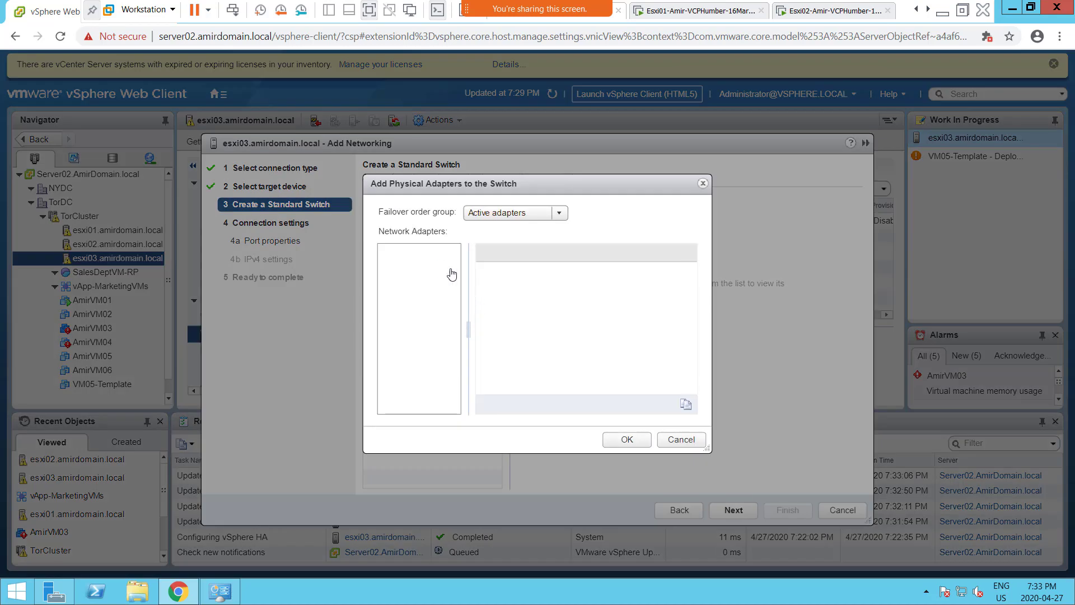
{"action": "left_click", "coordinate": [417, 265], "text": "ctrl"}
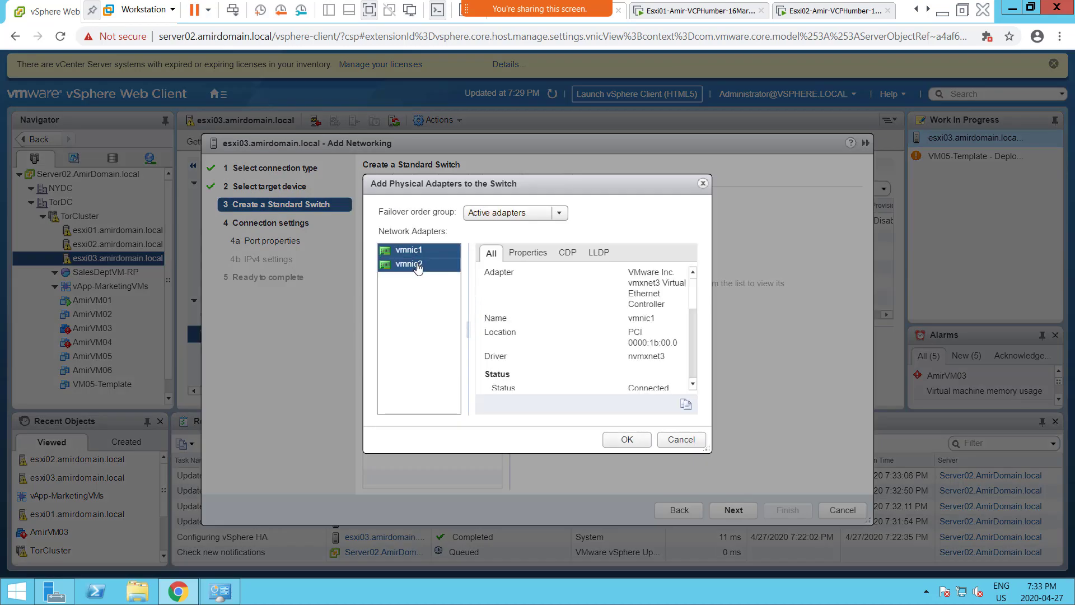
{"action": "left_click", "coordinate": [627, 440]}
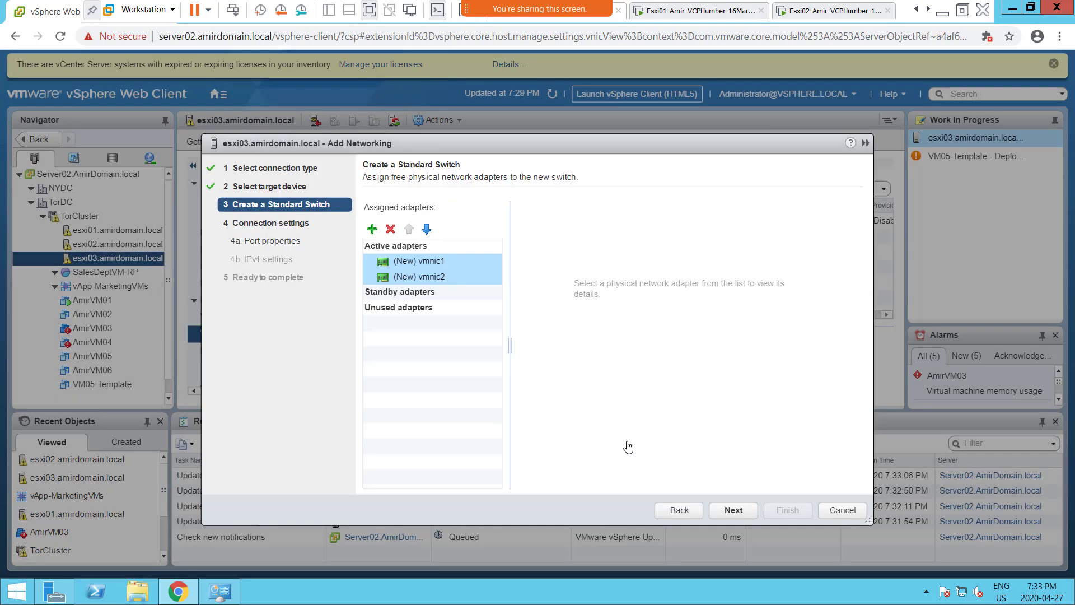
{"action": "left_click", "coordinate": [733, 511]}
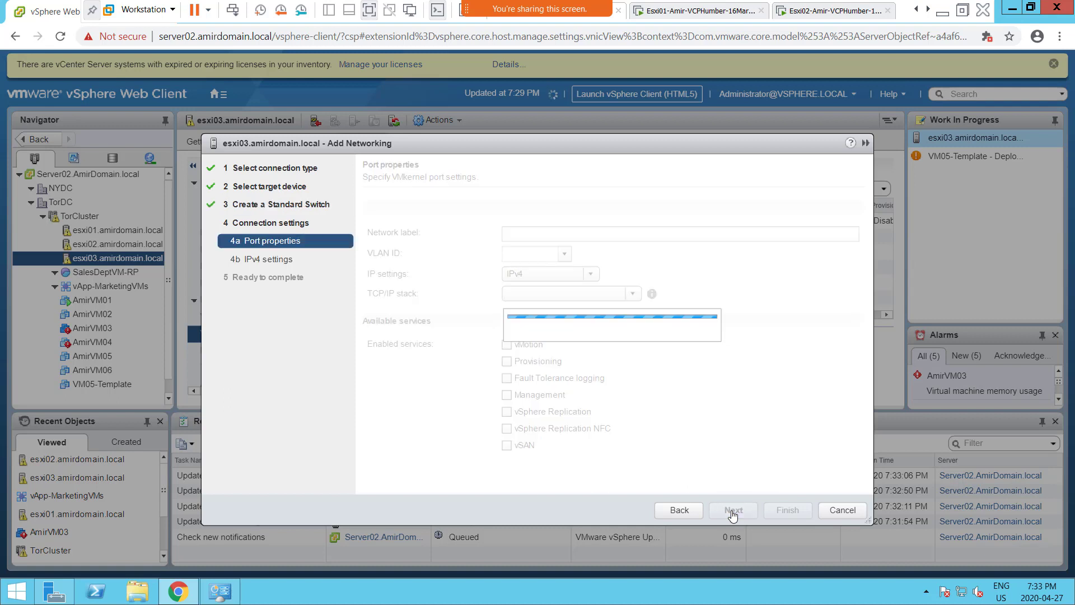
- Label the port vSAN with vSAN enabled, keep automatic IPv4, finish, and exit full screen
{"action": "type", "text": "vSAN"}
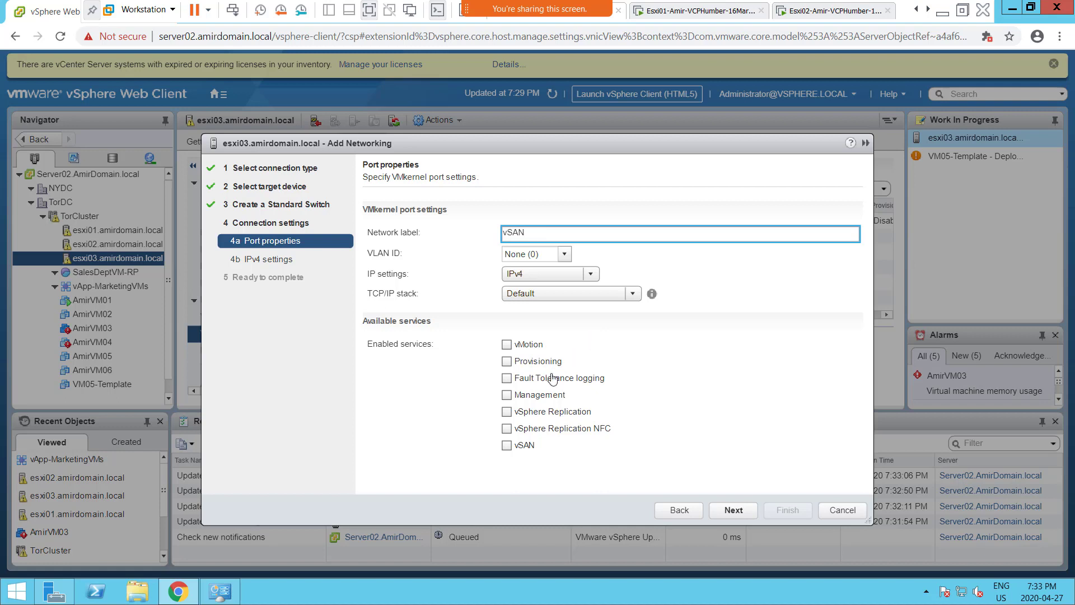
{"action": "left_click", "coordinate": [507, 445]}
{"action": "left_click", "coordinate": [738, 510]}
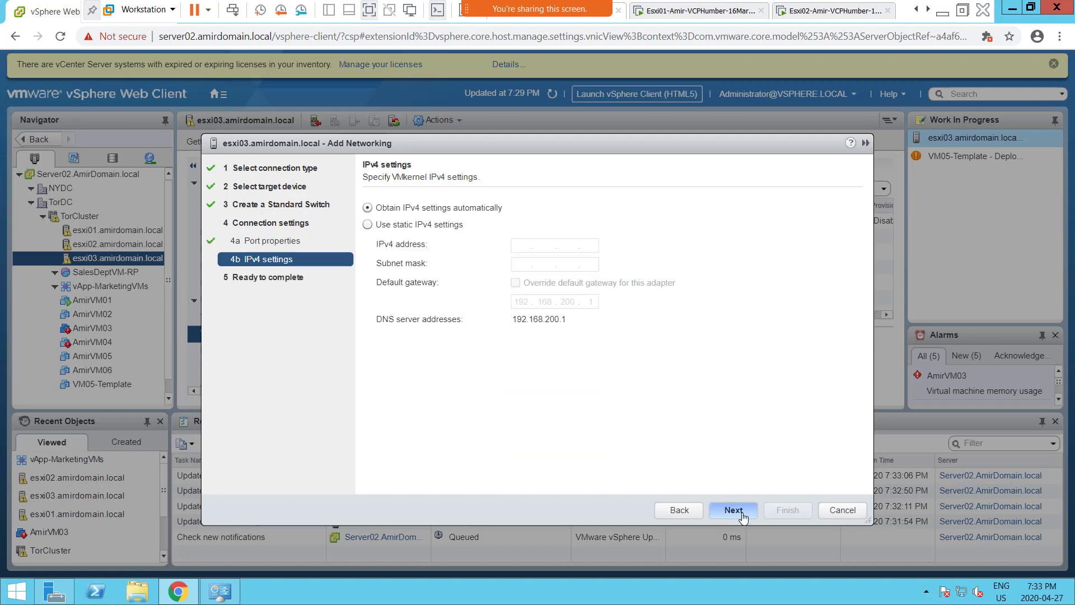
{"action": "left_click", "coordinate": [738, 510]}
{"action": "left_click", "coordinate": [782, 511]}
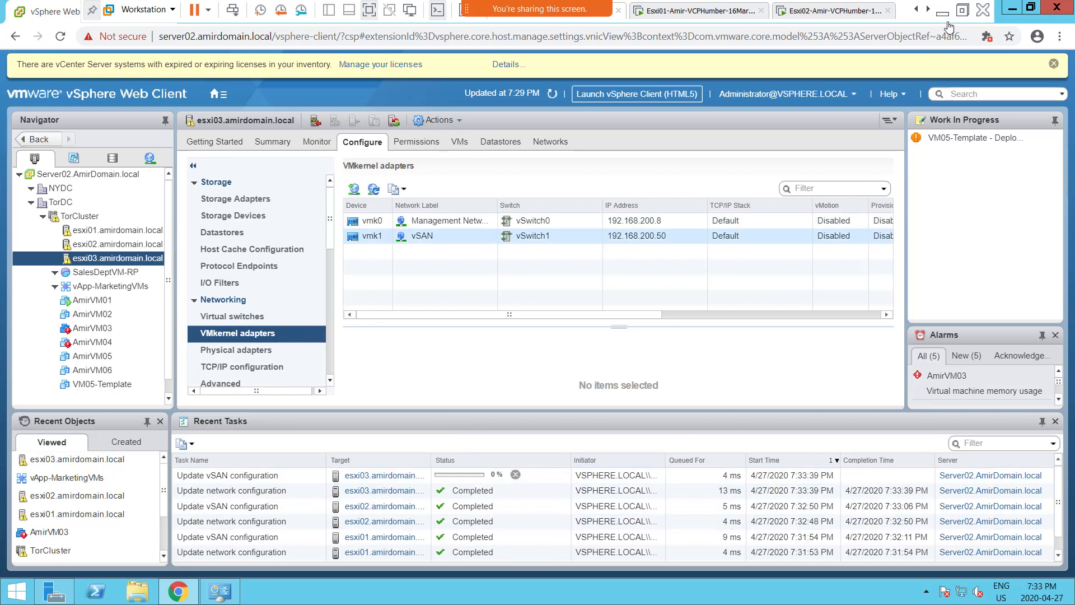
{"action": "left_click", "coordinate": [963, 10]}
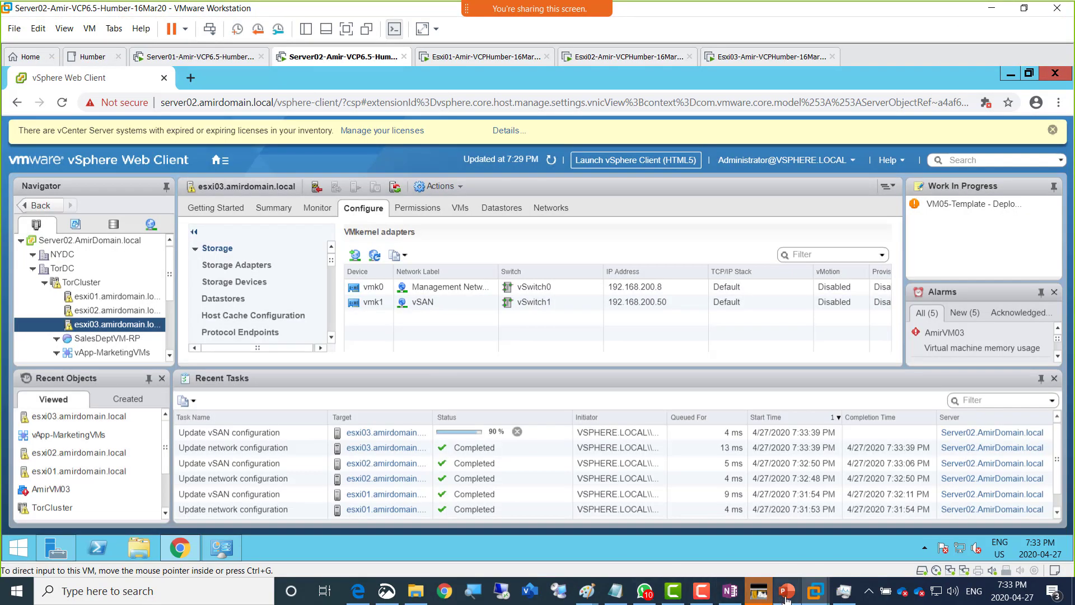
{"action": "left_click", "coordinate": [786, 591]}
- Highlight the vmkernal port and new disks bullets on slide 27, then minimize PowerPoint
{"action": "left_click", "coordinate": [524, 320]}
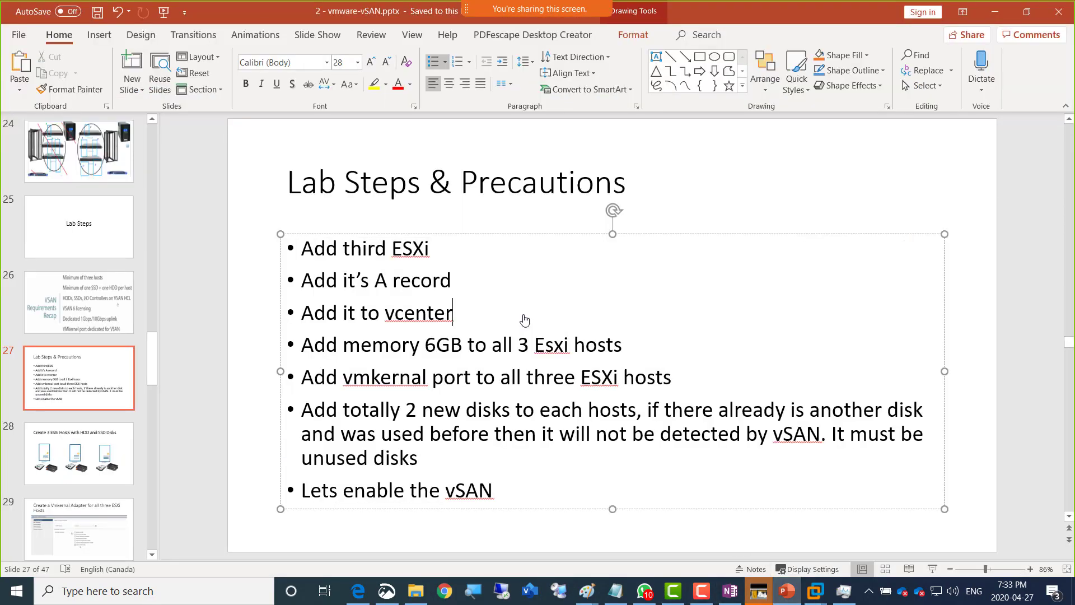
{"action": "left_click_drag", "start_coordinate": [302, 383], "coordinate": [675, 388]}
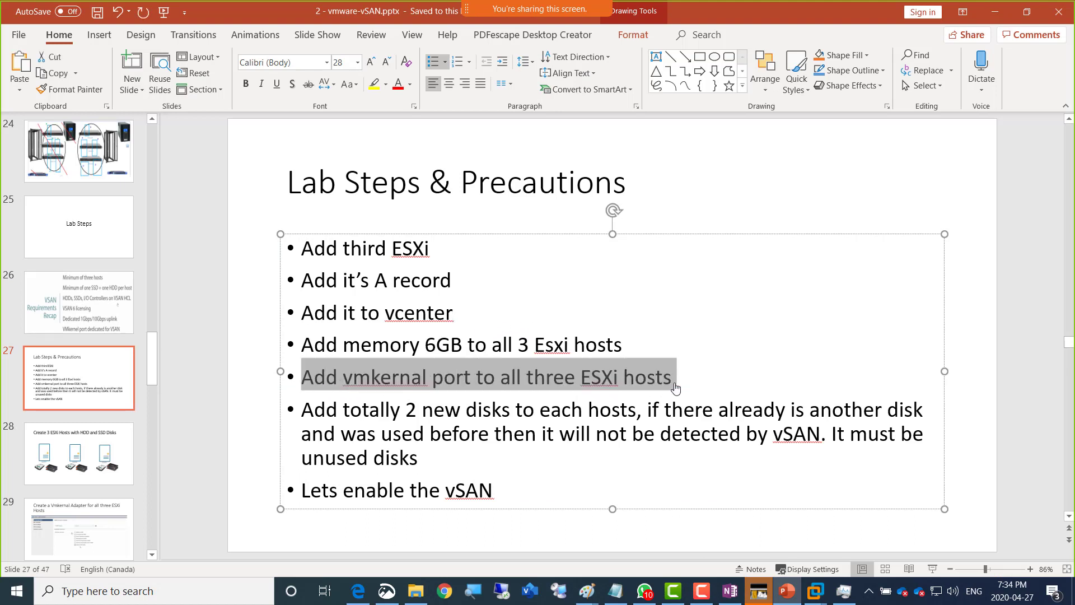
{"action": "left_click", "coordinate": [303, 414]}
{"action": "left_click_drag", "start_coordinate": [319, 415], "coordinate": [690, 448]}
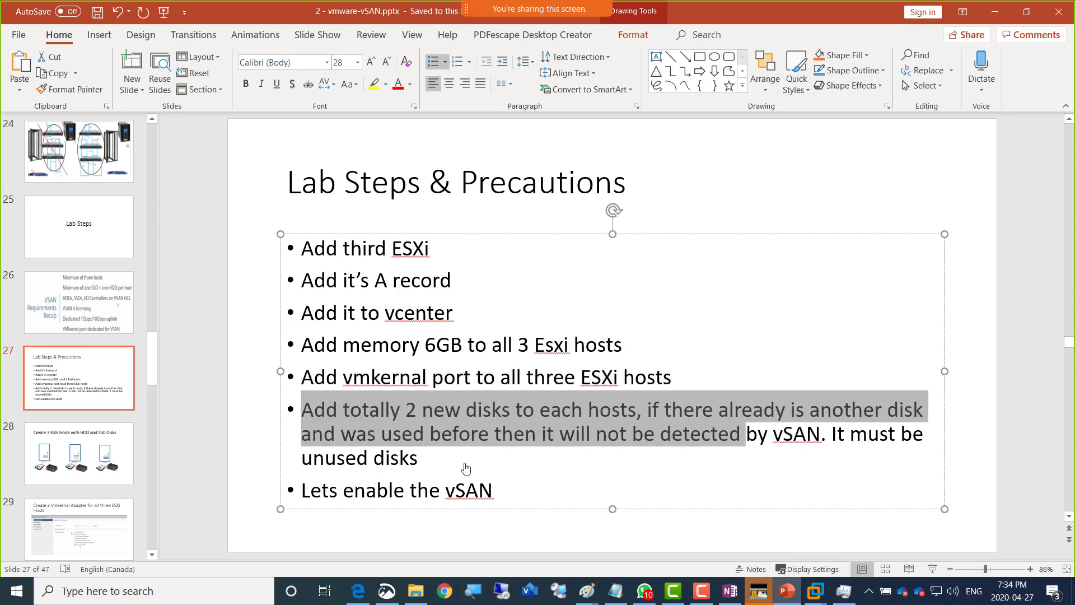
{"action": "left_click", "coordinate": [420, 459]}
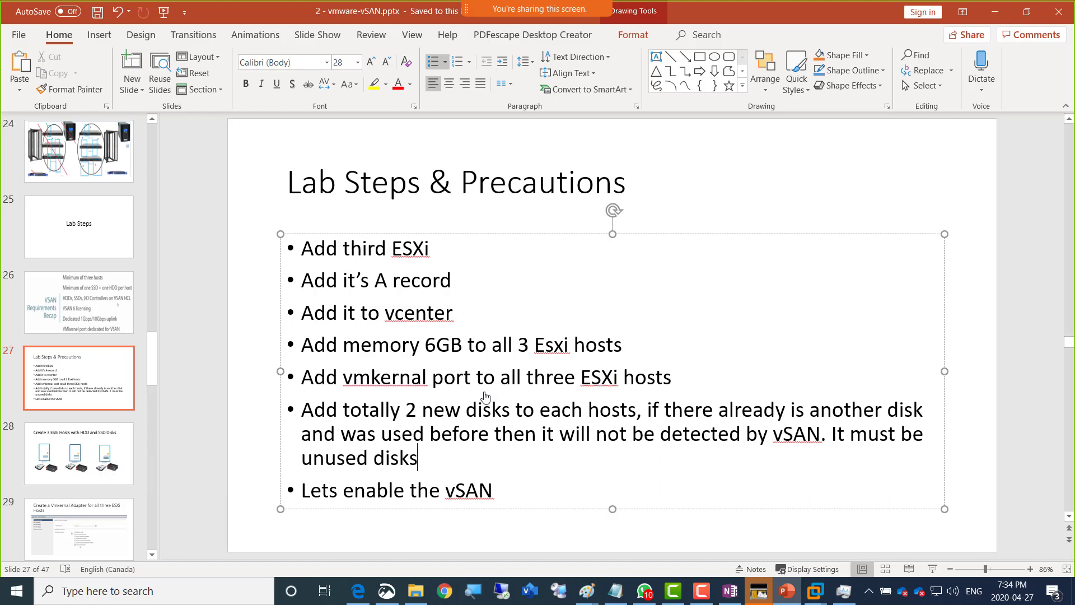
{"action": "left_click", "coordinate": [995, 11]}
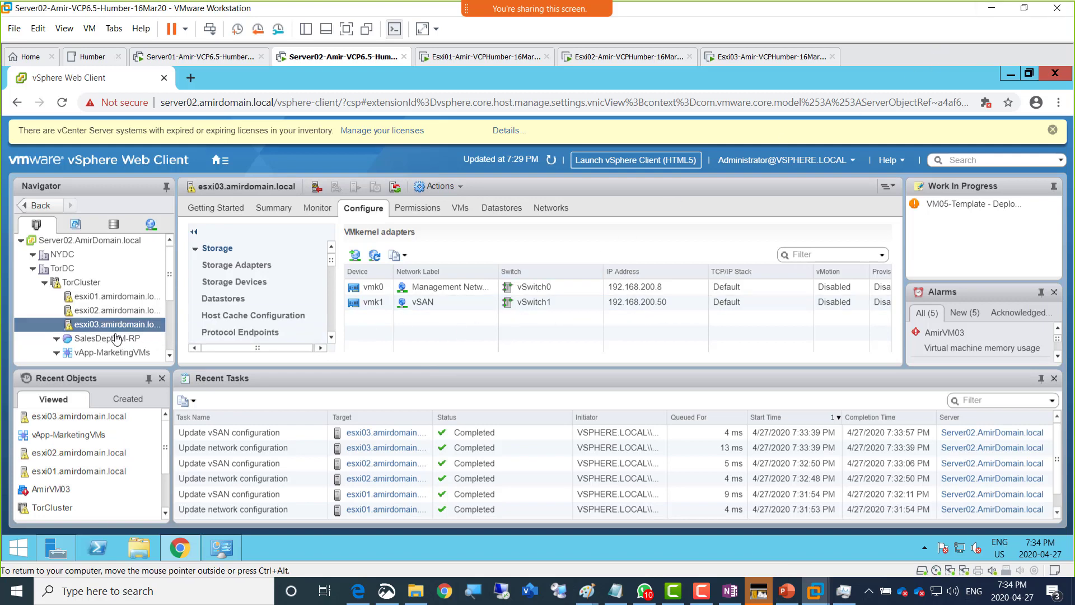
- Select esxi03's vmk1 vSAN adapter and open its Edit Settings dialog
{"action": "left_click", "coordinate": [649, 309]}
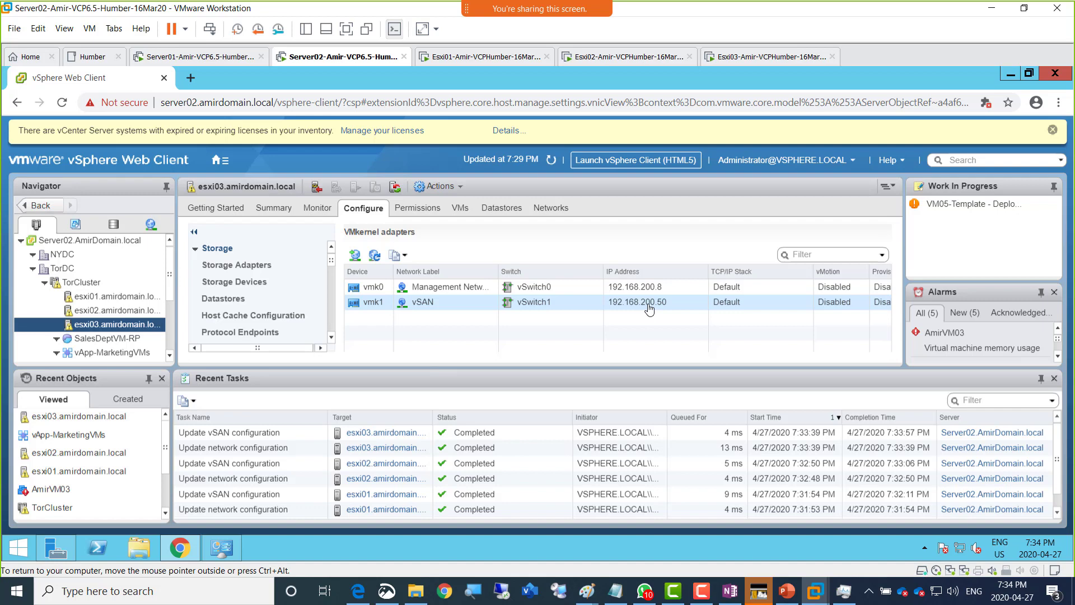
{"action": "left_click", "coordinate": [425, 303]}
{"action": "left_click", "coordinate": [399, 256]}
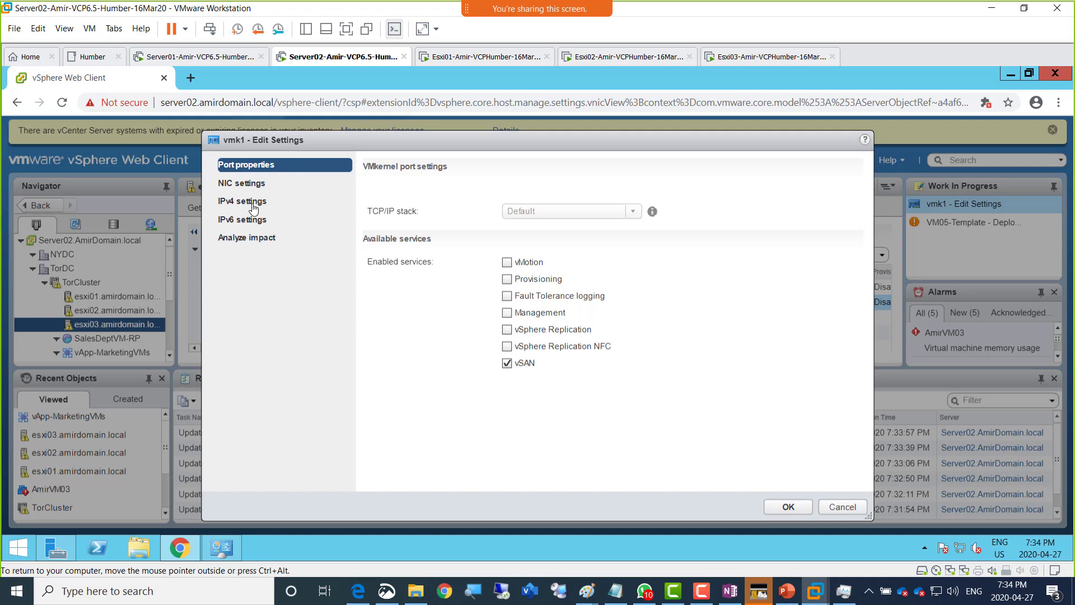
- Switch vmk1 to static IPv4, change its address to 192.168.200.16, and save
{"action": "left_click", "coordinate": [252, 203]}
{"action": "left_click", "coordinate": [411, 203]}
{"action": "left_click", "coordinate": [584, 221]}
{"action": "double_click", "coordinate": [584, 221]}
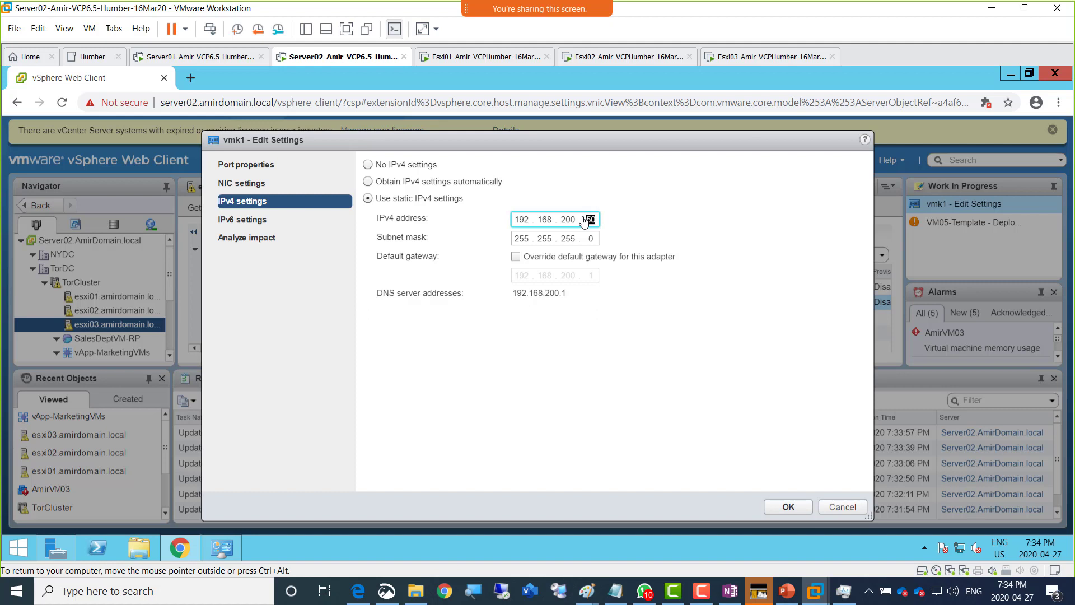
{"action": "type", "text": "16"}
{"action": "left_click", "coordinate": [786, 508]}
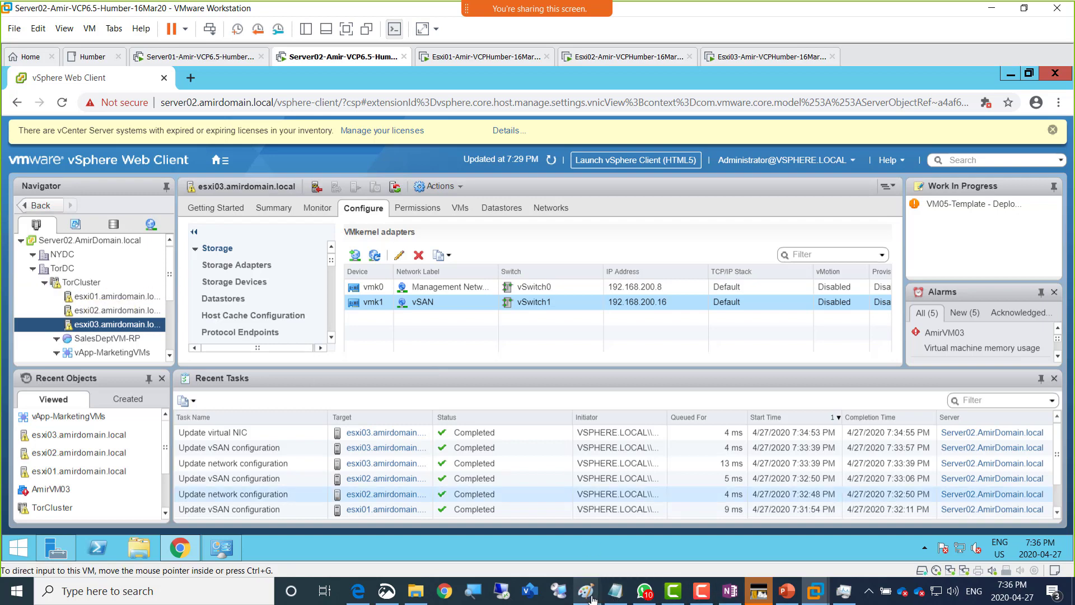
- Review the Paint lab diagram listing Esxi03's new 500GB disk and 3 NICs, then minimize it
{"action": "mouse_move", "coordinate": [592, 596]}
{"action": "left_click", "coordinate": [709, 537]}
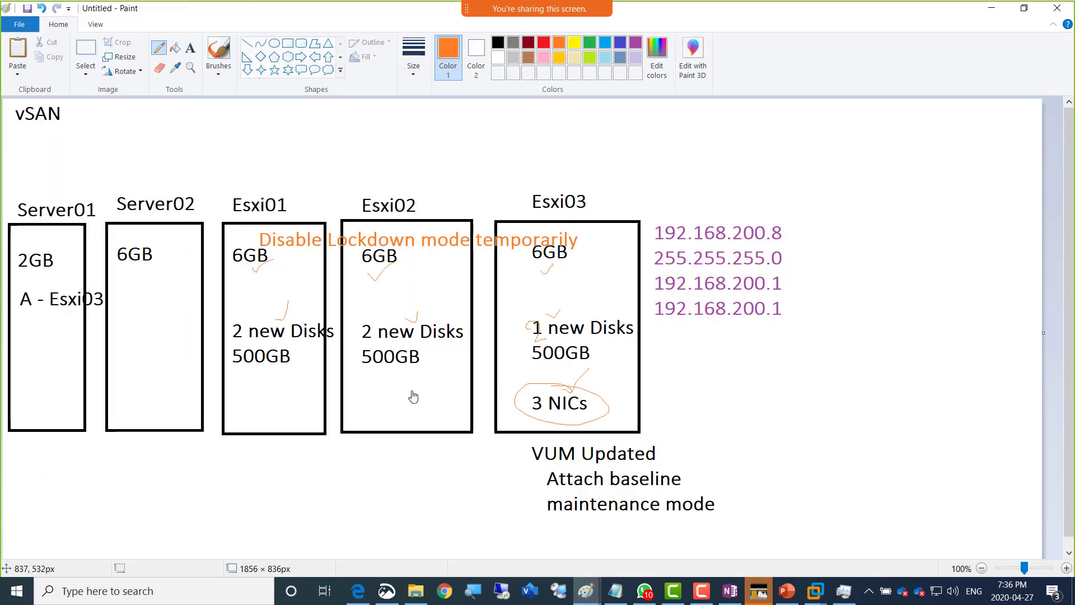
{"action": "left_click", "coordinate": [990, 11]}
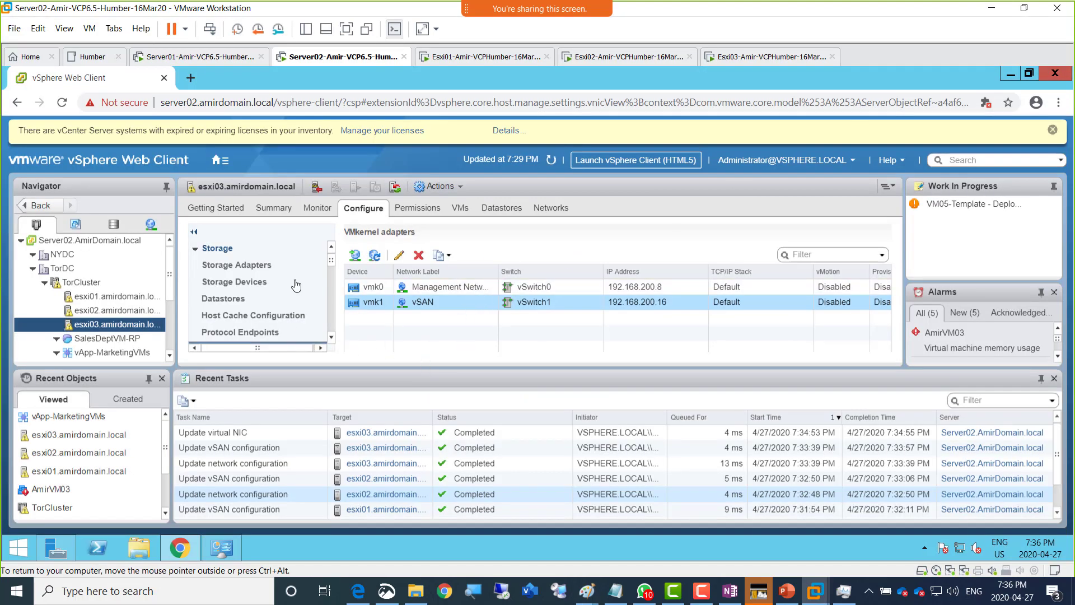
- Restore Workstation to full screen and select TorCluster to show its vSphere Availability settings
{"action": "left_click", "coordinate": [346, 29]}
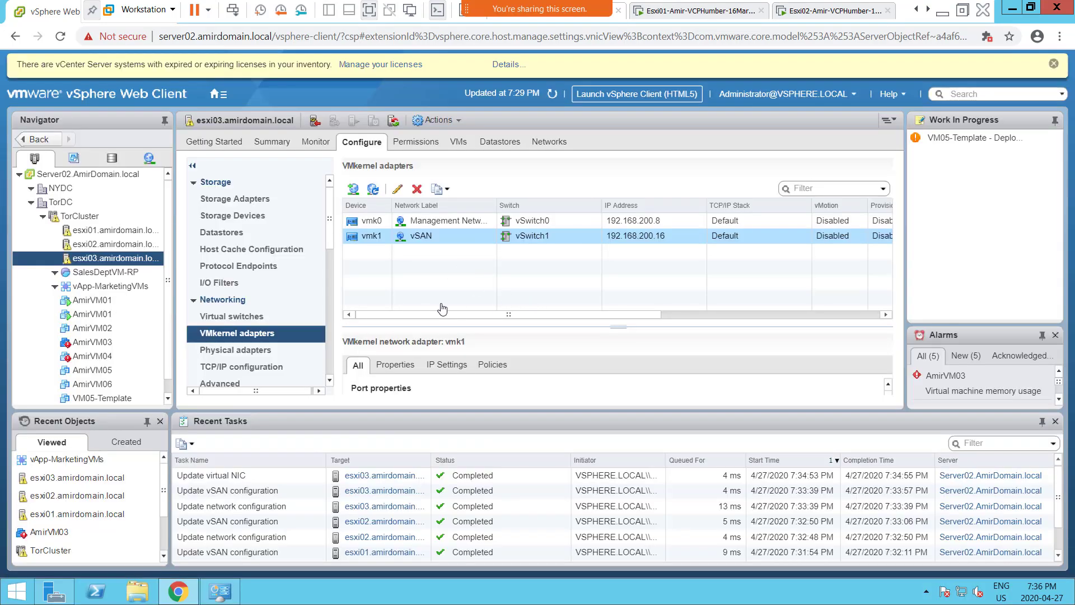
{"action": "left_click", "coordinate": [86, 221]}
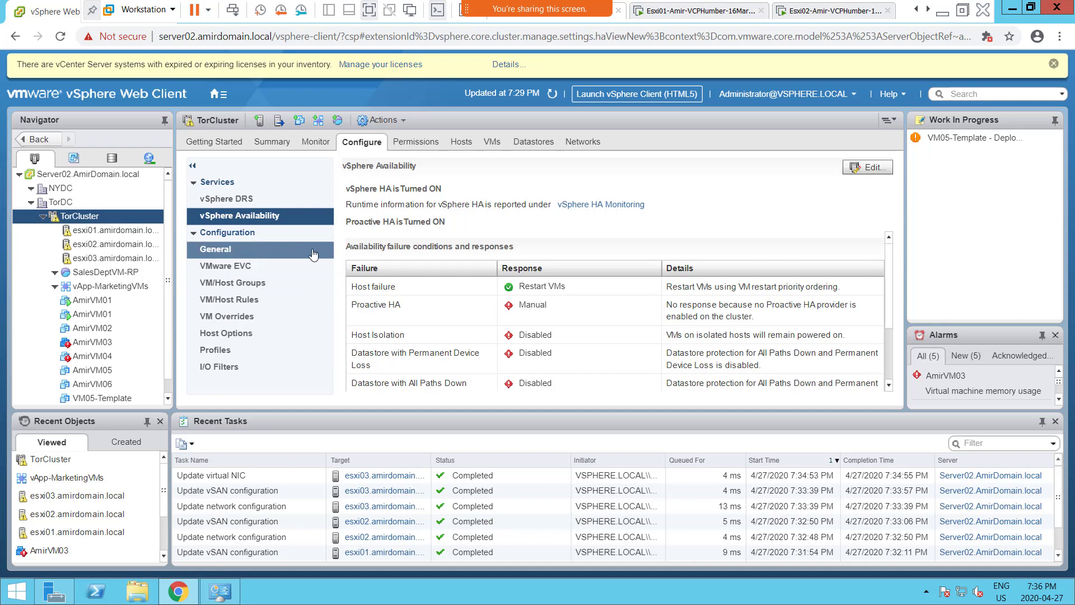
- Toggle the Services and Configuration groups, then show TorCluster's General swap file and compatibility settings
{"action": "left_click", "coordinate": [194, 183]}
{"action": "left_click", "coordinate": [194, 182]}
{"action": "left_click", "coordinate": [193, 168]}
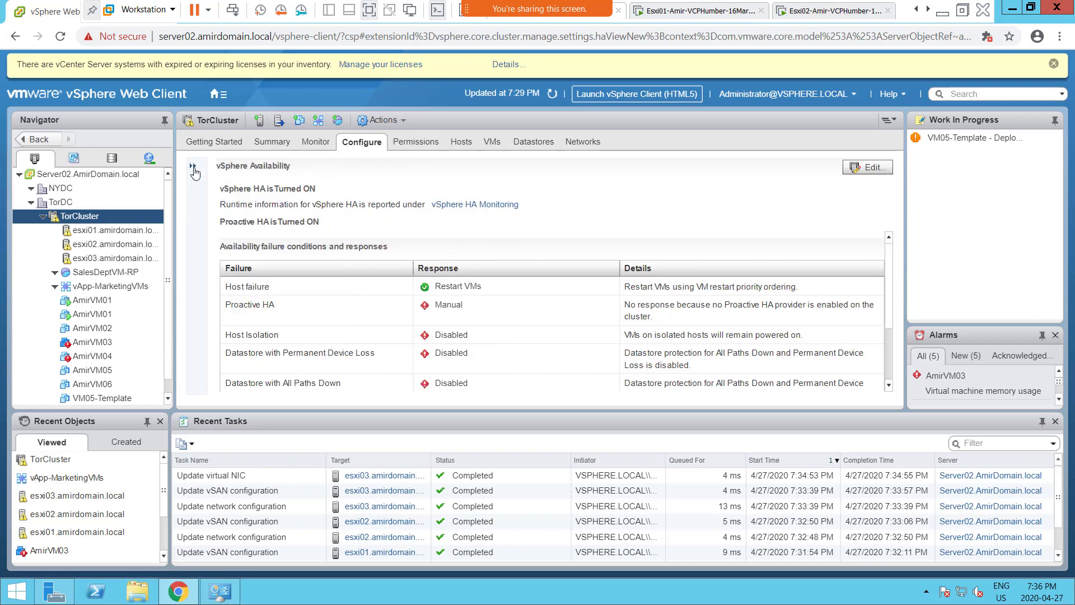
{"action": "left_click", "coordinate": [193, 168]}
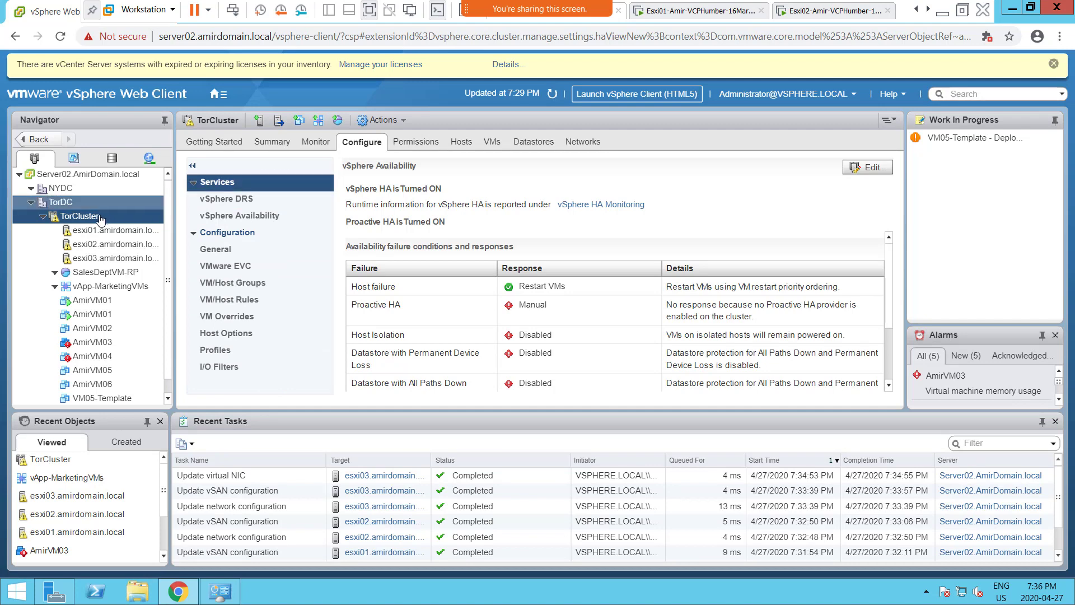
{"action": "left_click", "coordinate": [195, 234]}
{"action": "left_click", "coordinate": [196, 234]}
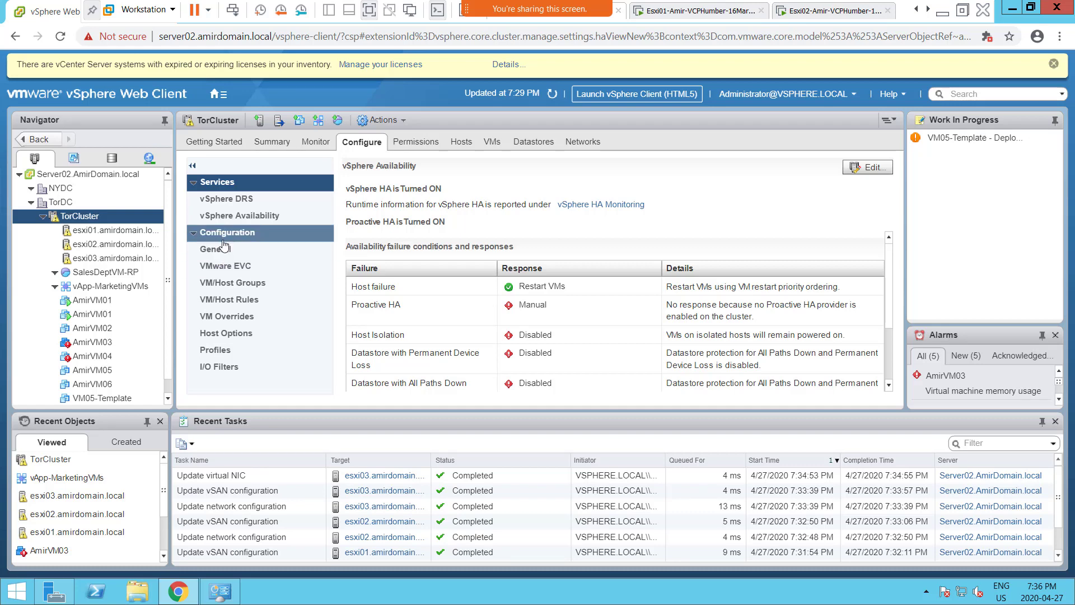
{"action": "left_click", "coordinate": [222, 250]}
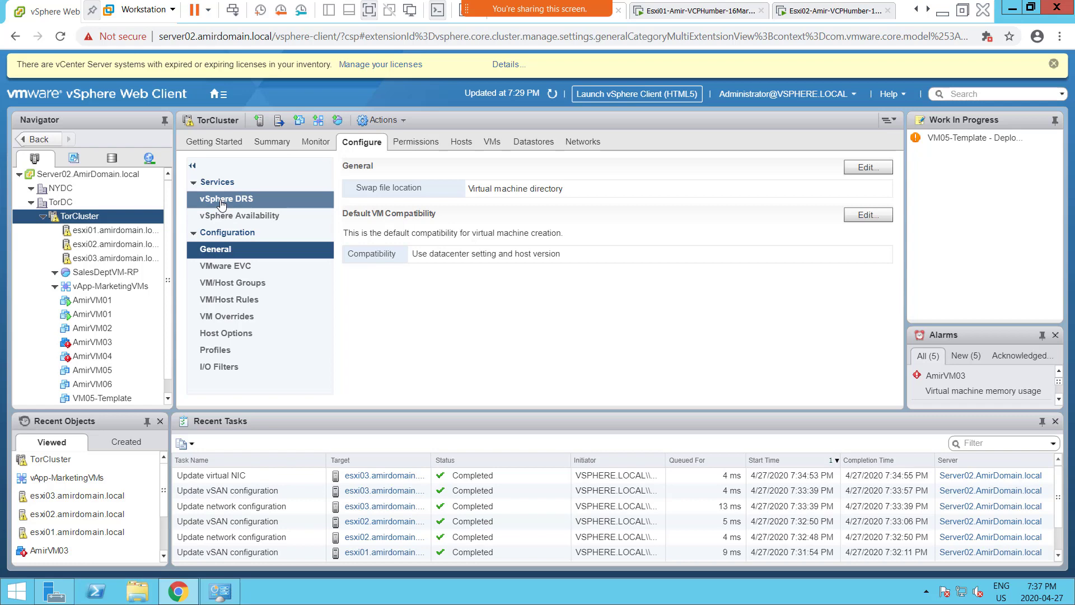
{"action": "right_click", "coordinate": [88, 219]}
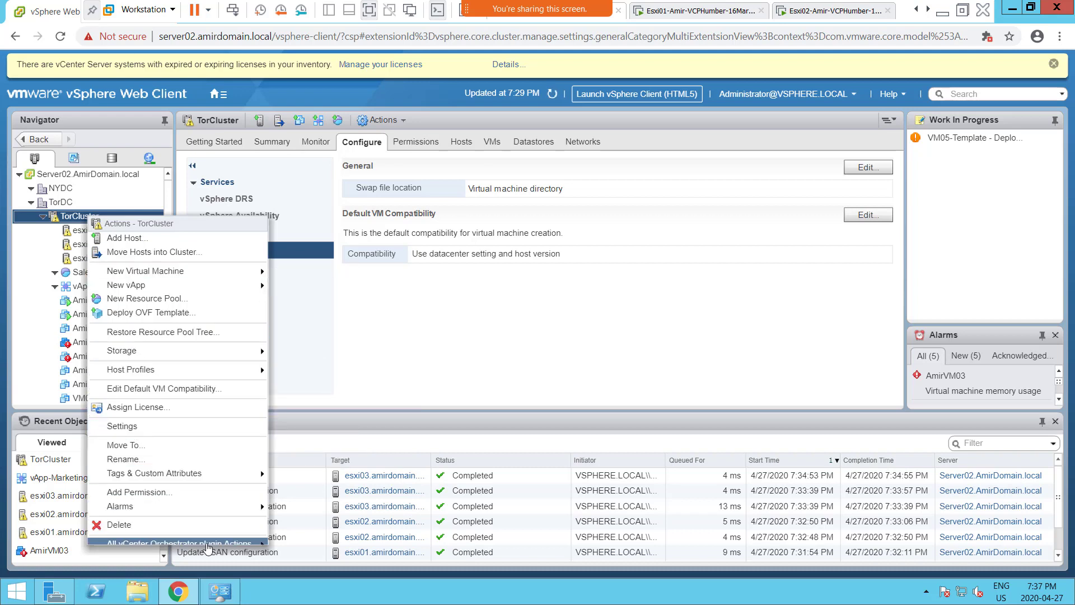
{"action": "left_click", "coordinate": [448, 351]}
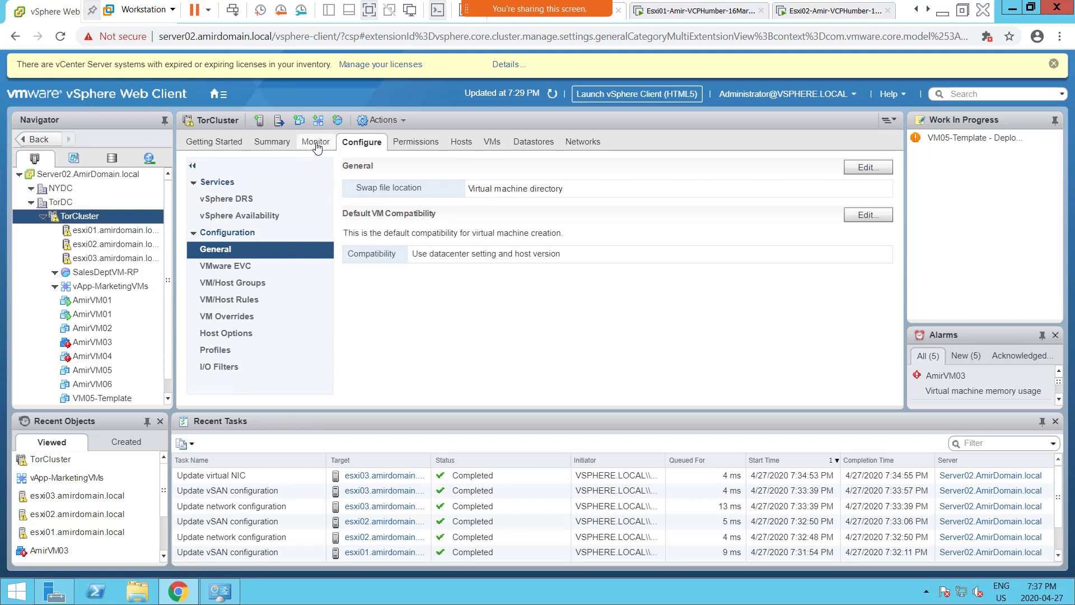
- Visit TorCluster's Summary, return to Configure, and refresh the data to 7:38 PM
{"action": "left_click", "coordinate": [266, 144]}
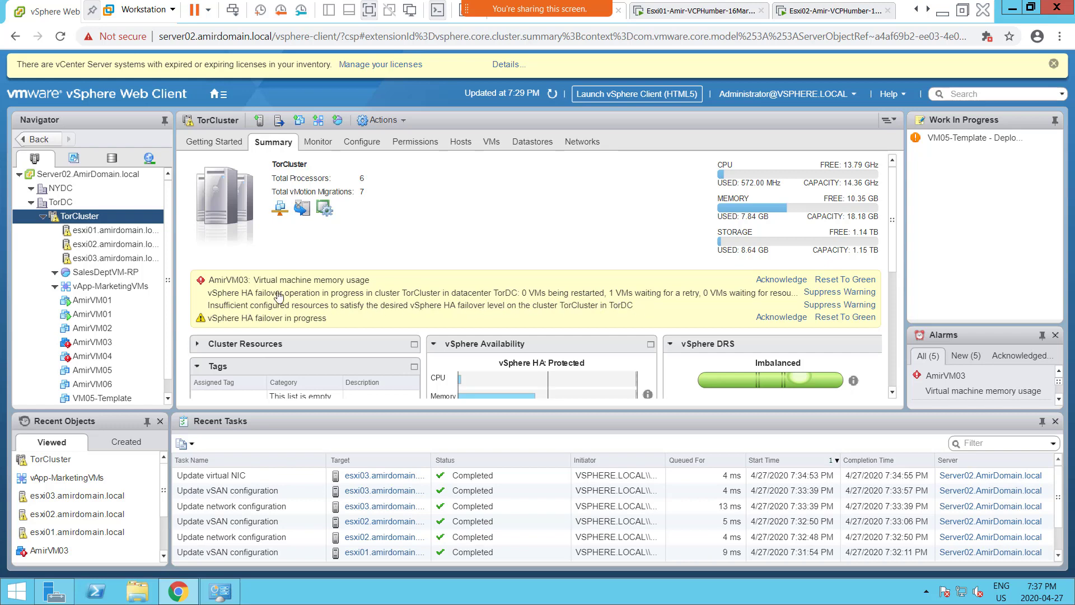
{"action": "left_click", "coordinate": [362, 142]}
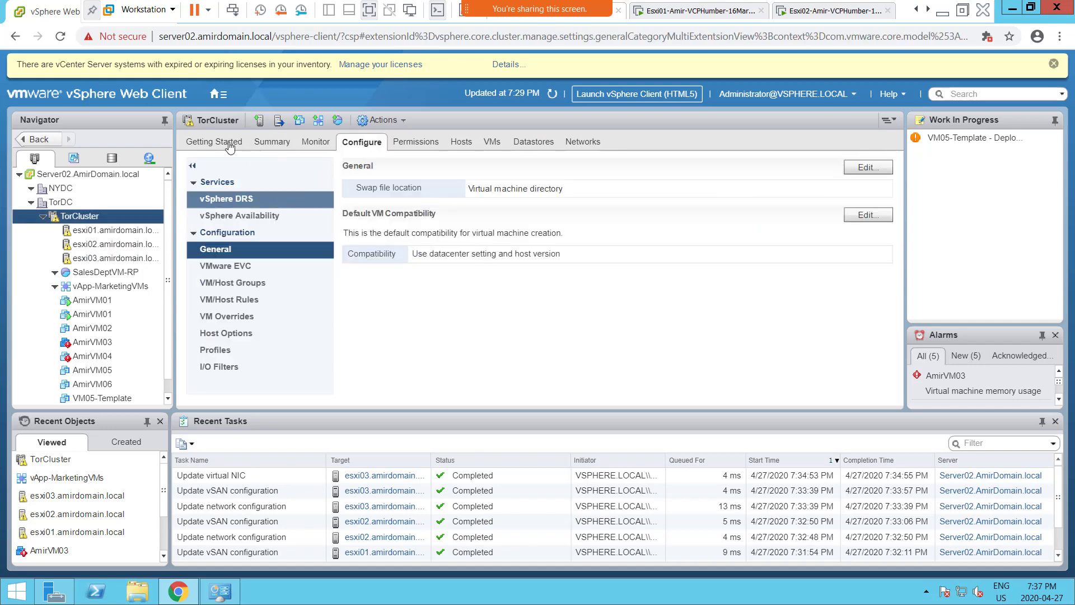
{"action": "left_click", "coordinate": [552, 95]}
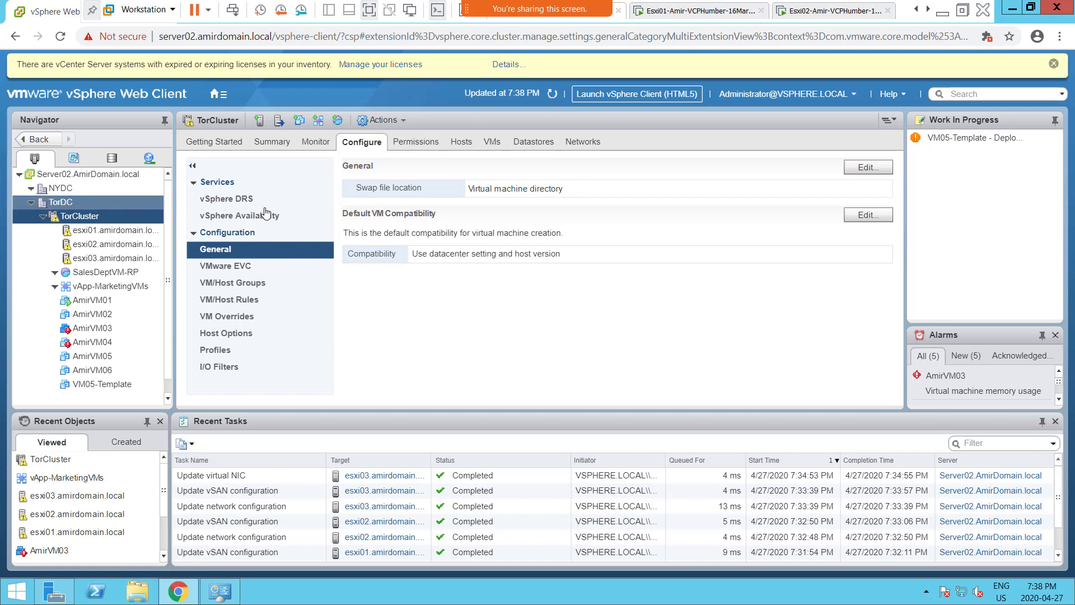
- Show TorCluster's Fully Automated DRS settings, shrink Recent Tasks to enlarge the panes, and refresh
{"action": "left_click", "coordinate": [233, 202]}
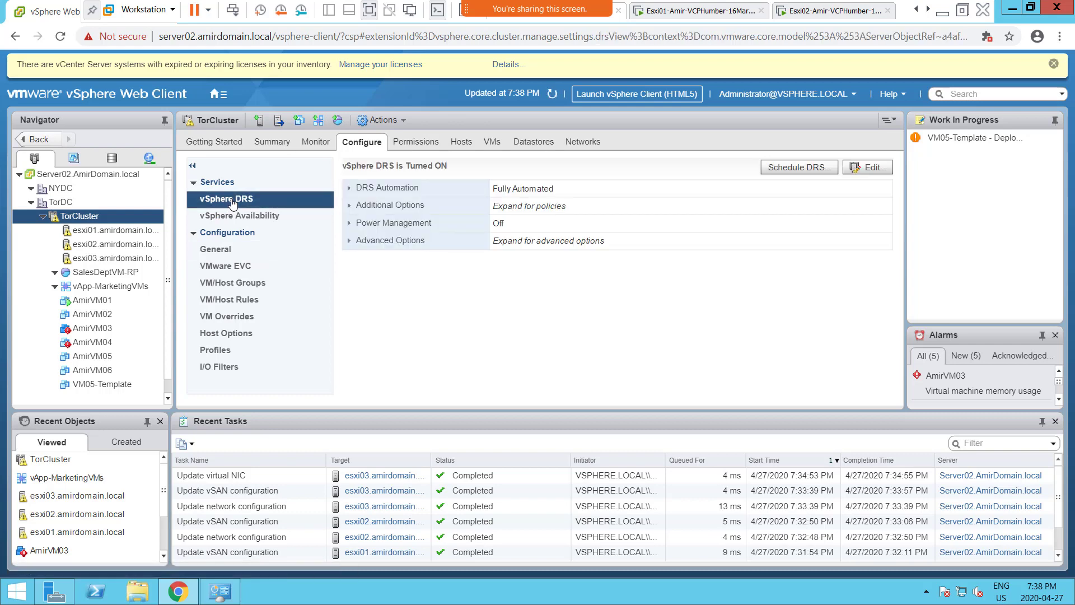
{"action": "left_click", "coordinate": [234, 220]}
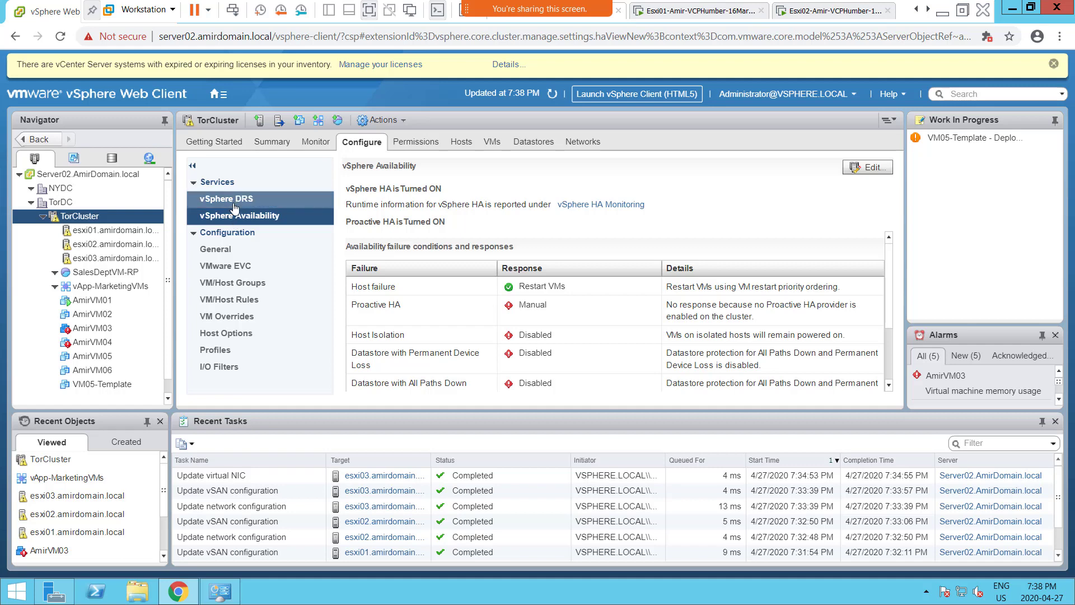
{"action": "left_click", "coordinate": [234, 200]}
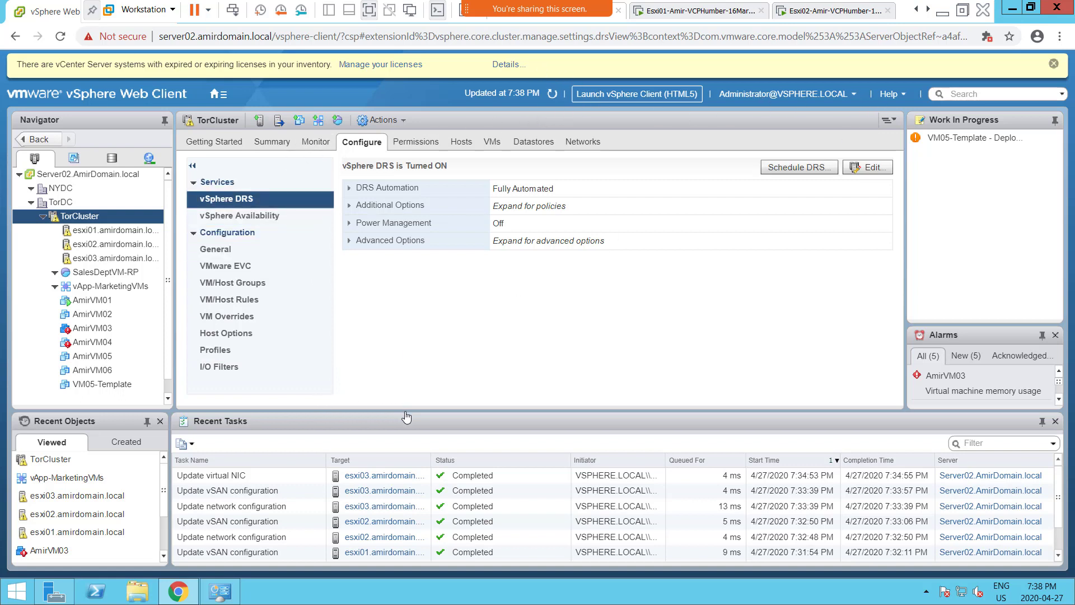
{"action": "left_click_drag", "start_coordinate": [405, 415], "coordinate": [407, 480]}
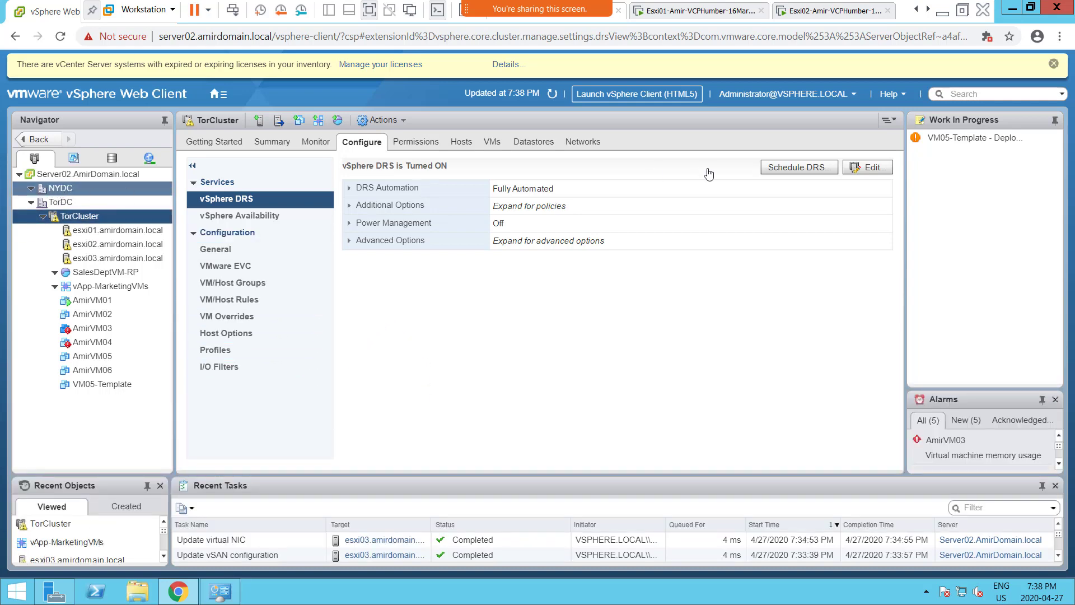
{"action": "left_click", "coordinate": [551, 96]}
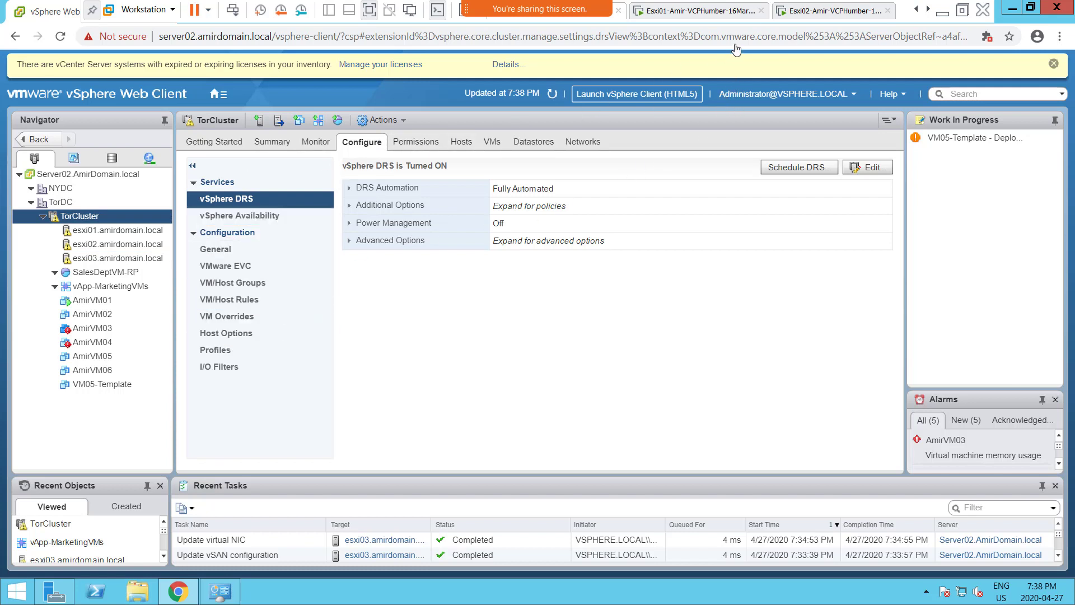
- Log out of the web client and sign back in with the vsphere.local administrator account
{"action": "left_click", "coordinate": [856, 96]}
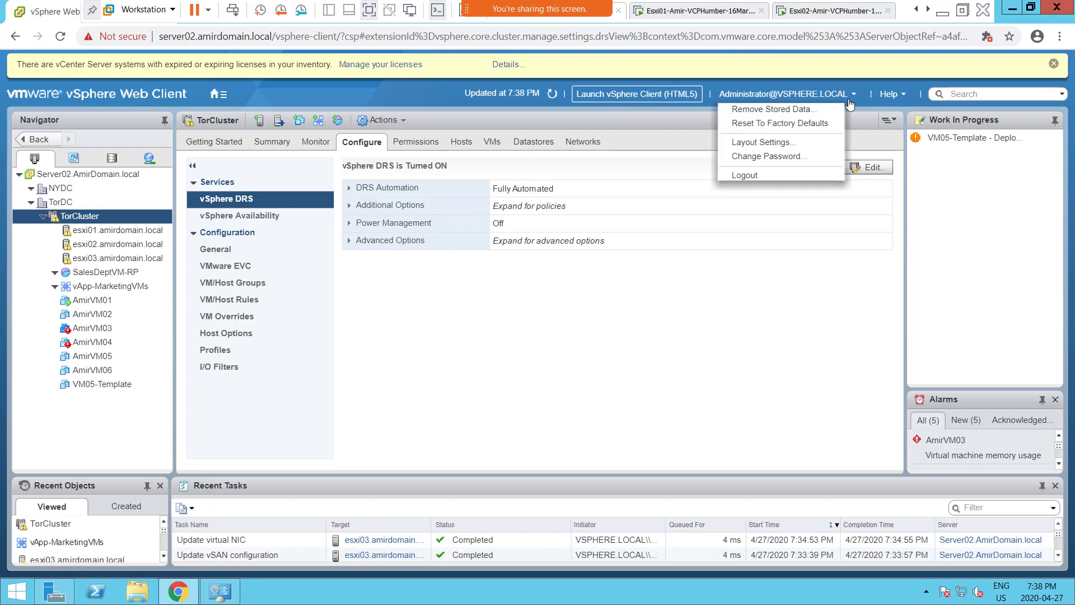
{"action": "left_click", "coordinate": [742, 177]}
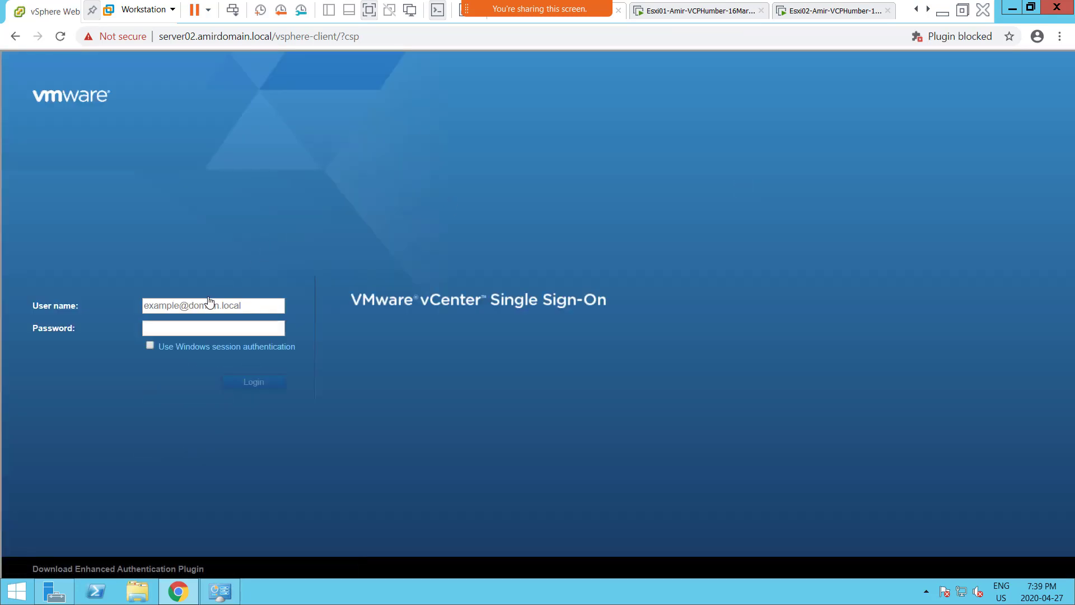
{"action": "left_click", "coordinate": [206, 312]}
{"action": "type", "text": "administrator@vsp"}
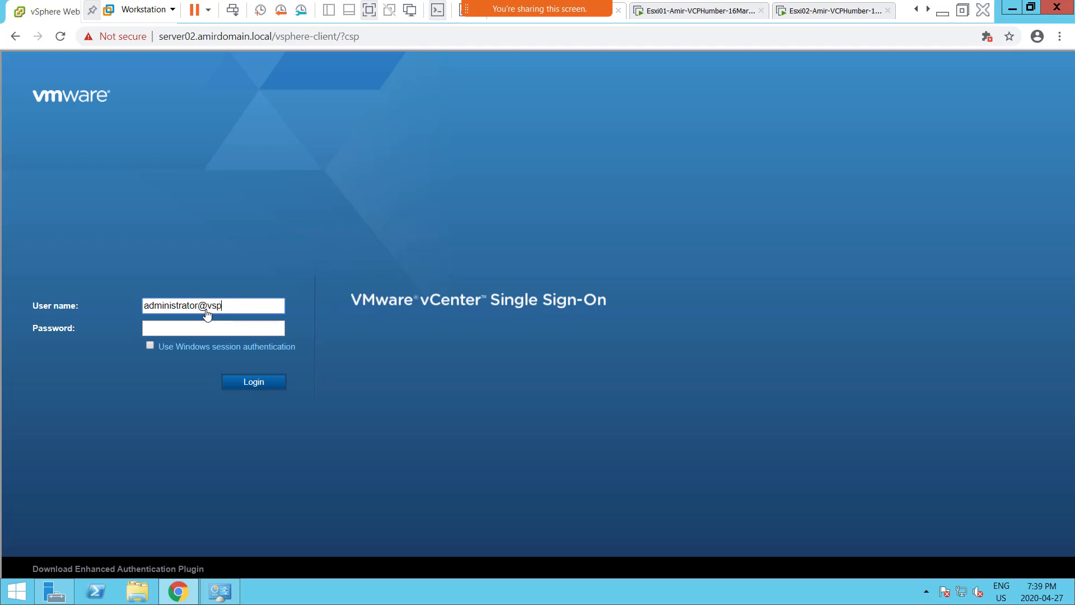
{"action": "type", "text": "here.local"}
{"action": "key", "text": "Tab"}
{"action": "key", "text": "Return"}
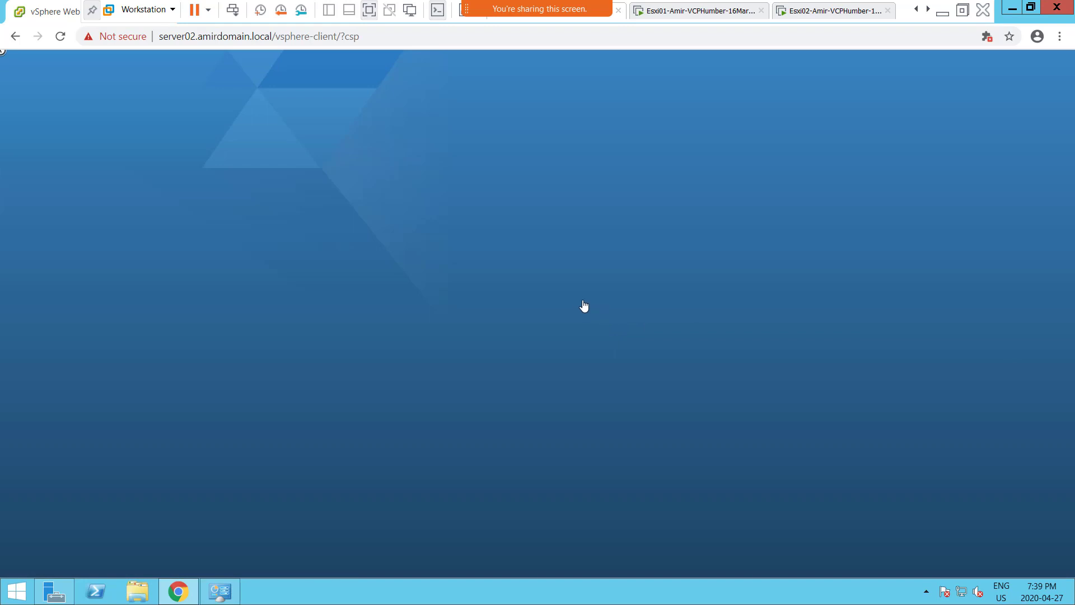
{"action": "left_click", "coordinate": [577, 307]}
- Check the host's memory in Task Manager at 96% (30.2 of 31.6 GB), then minimize it
{"action": "left_click", "coordinate": [963, 17]}
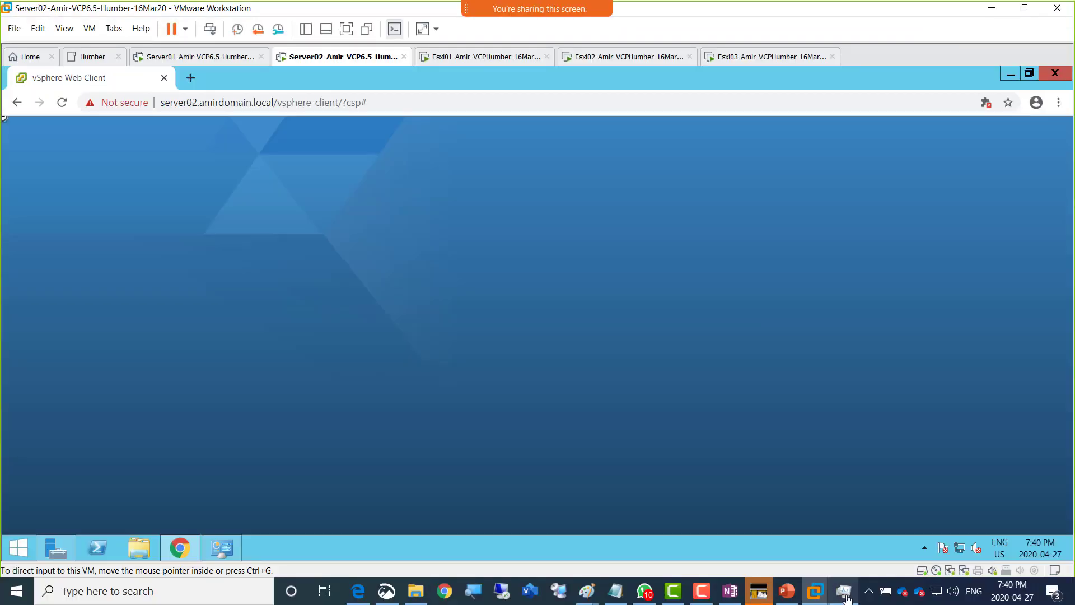
{"action": "left_click", "coordinate": [844, 595]}
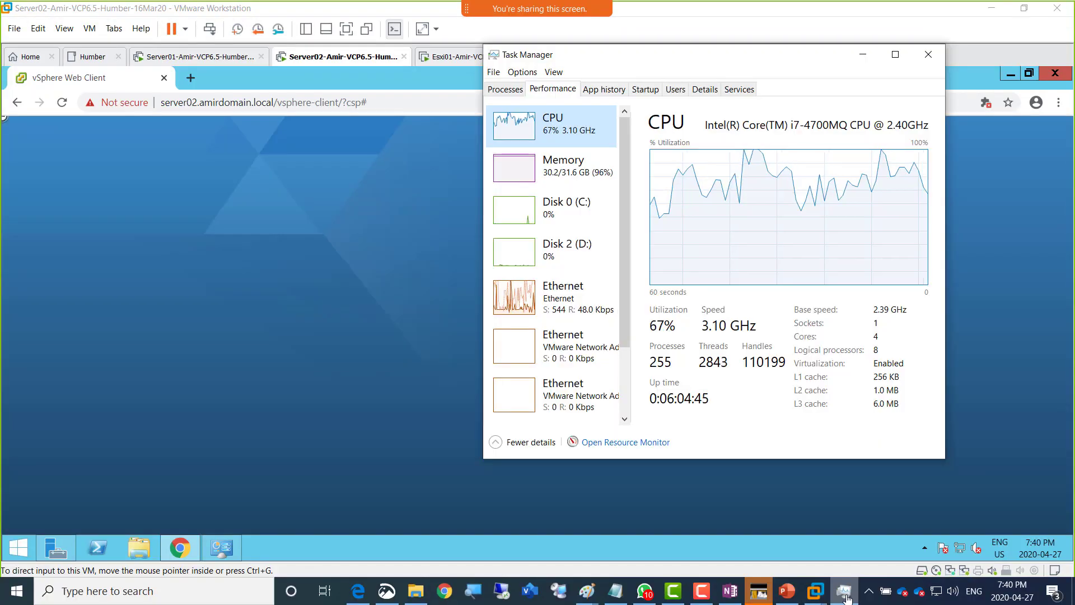
{"action": "left_click", "coordinate": [502, 182]}
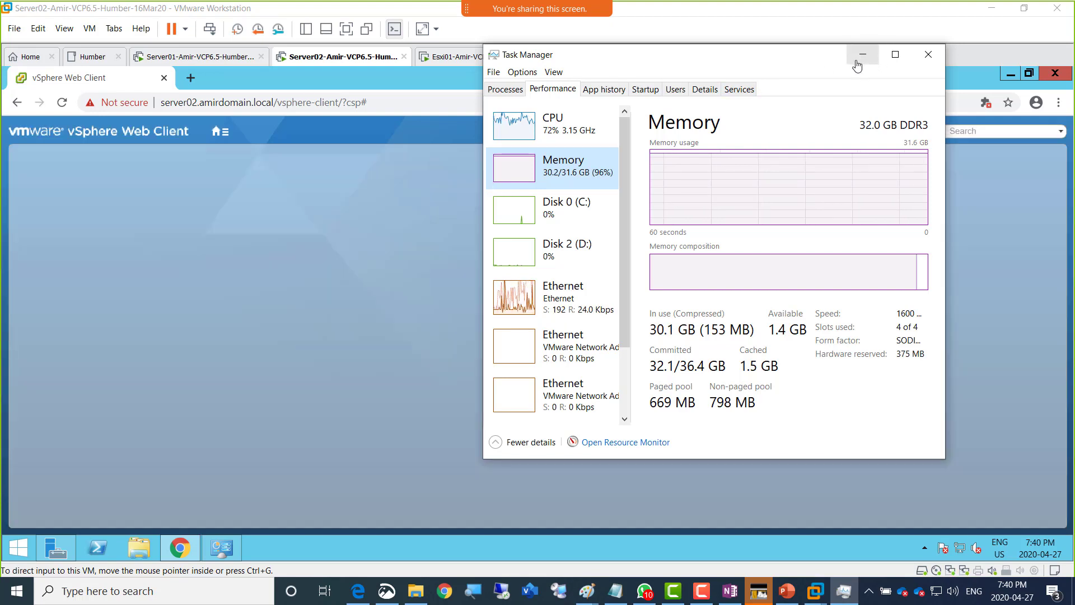
{"action": "left_click", "coordinate": [863, 54]}
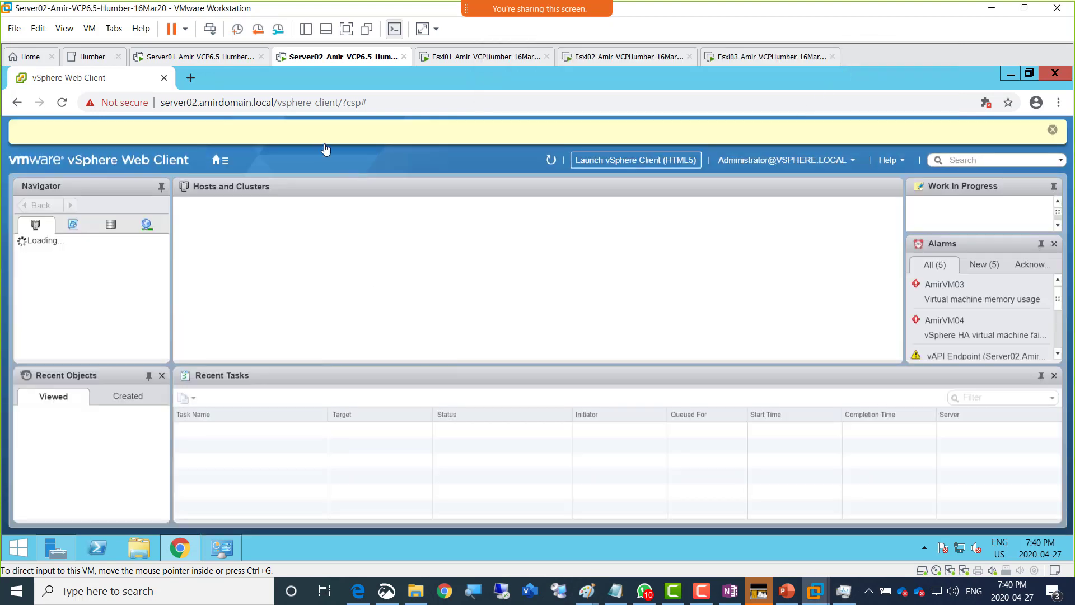
- Return the VM to full screen and show TorCluster's vSAN General page, reporting vSAN turned off
{"action": "left_click", "coordinate": [346, 28]}
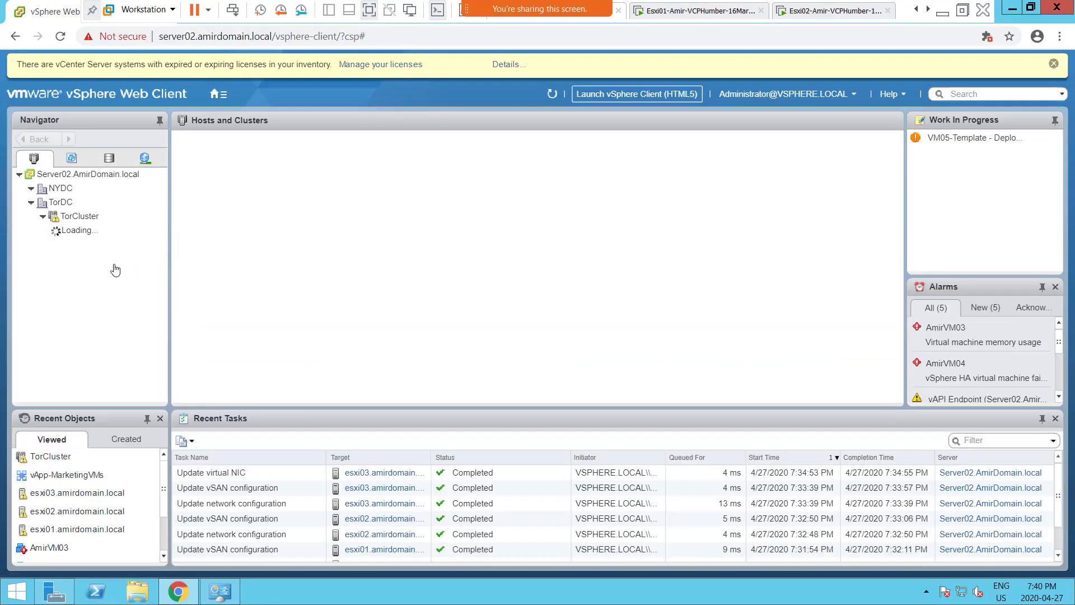
{"action": "left_click", "coordinate": [109, 217]}
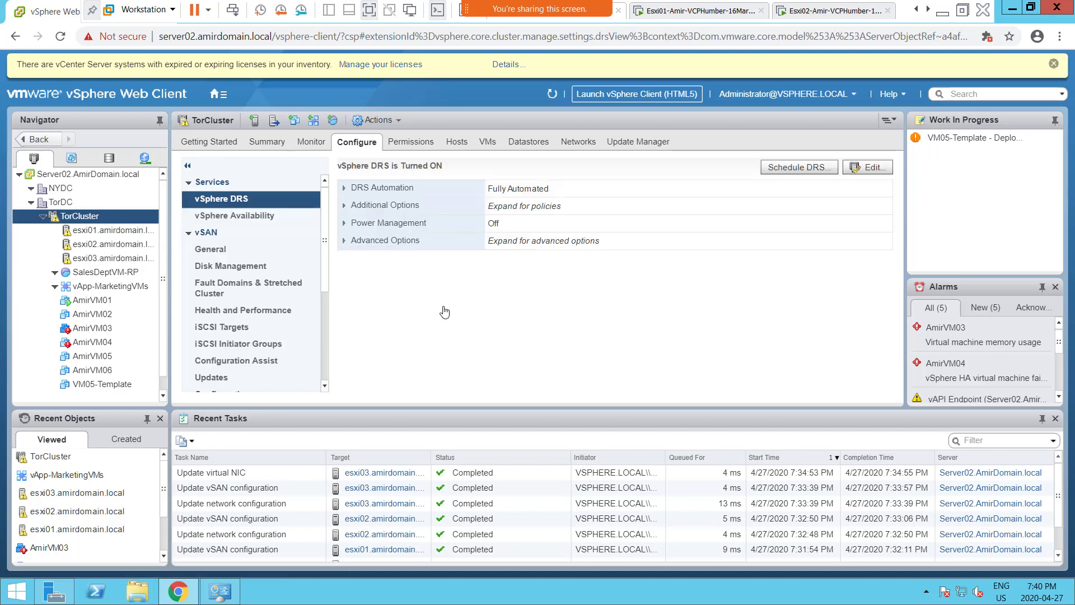
{"action": "left_click", "coordinate": [208, 255]}
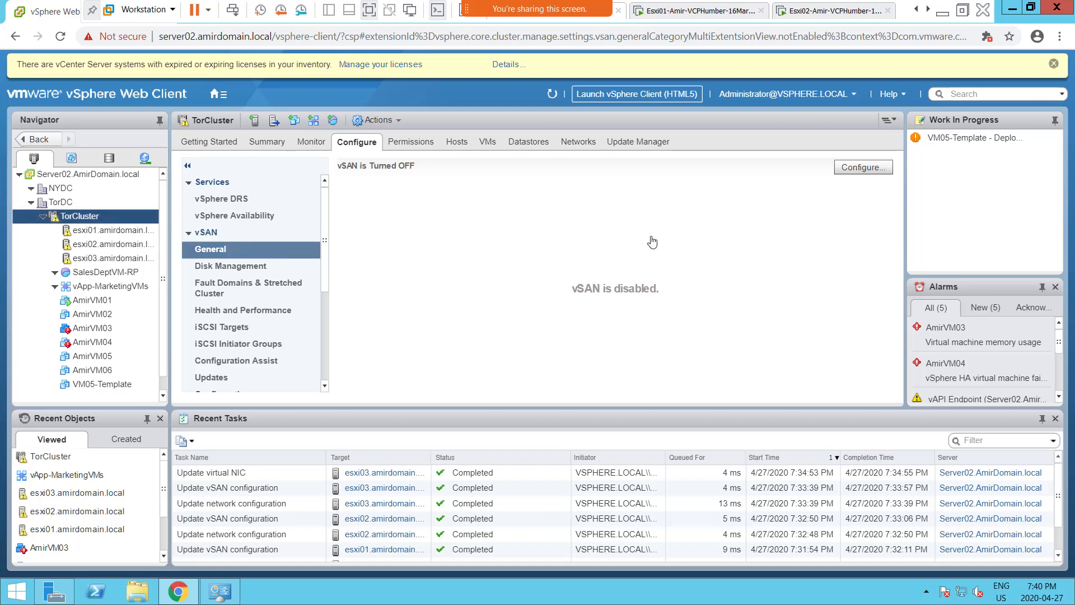
- Launch TorCluster's Configure vSAN wizard from the vSAN General page's Configure button
{"action": "left_click", "coordinate": [858, 177]}
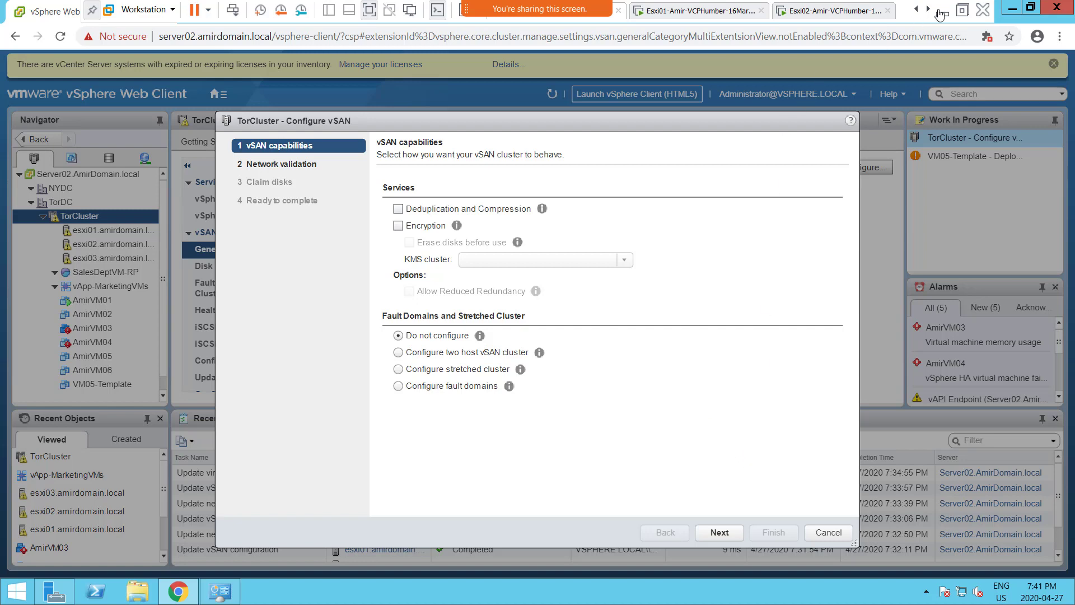
- Exit VMware full screen and rearrange the windows, leaving the wizard at vSAN capabilities
{"action": "left_click", "coordinate": [962, 10]}
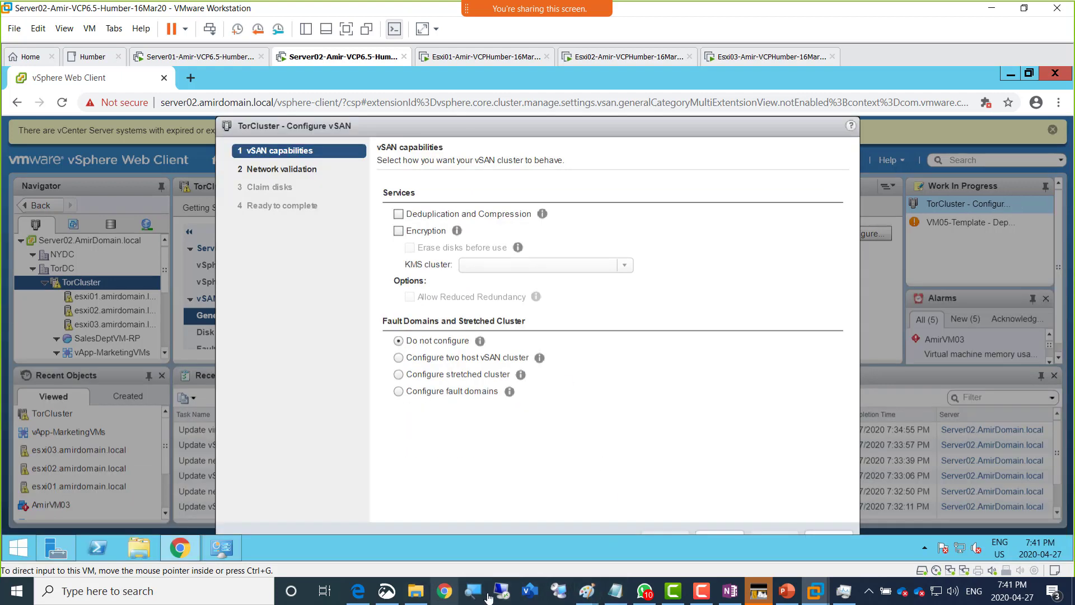
{"action": "left_click", "coordinate": [707, 595]}
{"action": "mouse_move", "coordinate": [937, 196]}
{"action": "left_mouse_down"}
{"action": "mouse_move", "coordinate": [354, 507]}
{"action": "mouse_move", "coordinate": [403, 532]}
{"action": "left_mouse_up"}
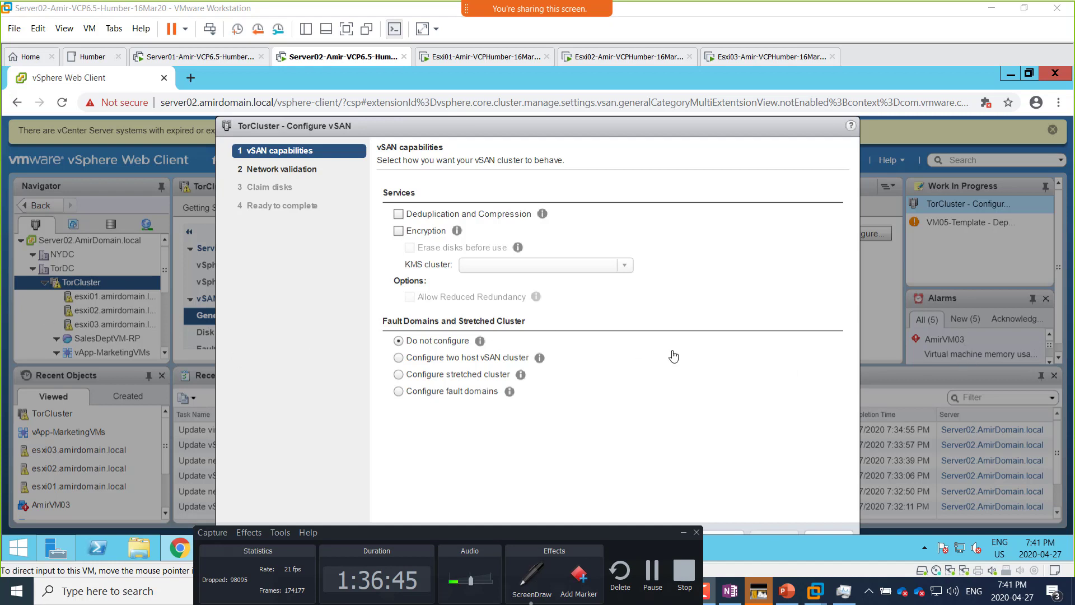
{"action": "left_click_drag", "start_coordinate": [1074, 385], "coordinate": [401, 529]}
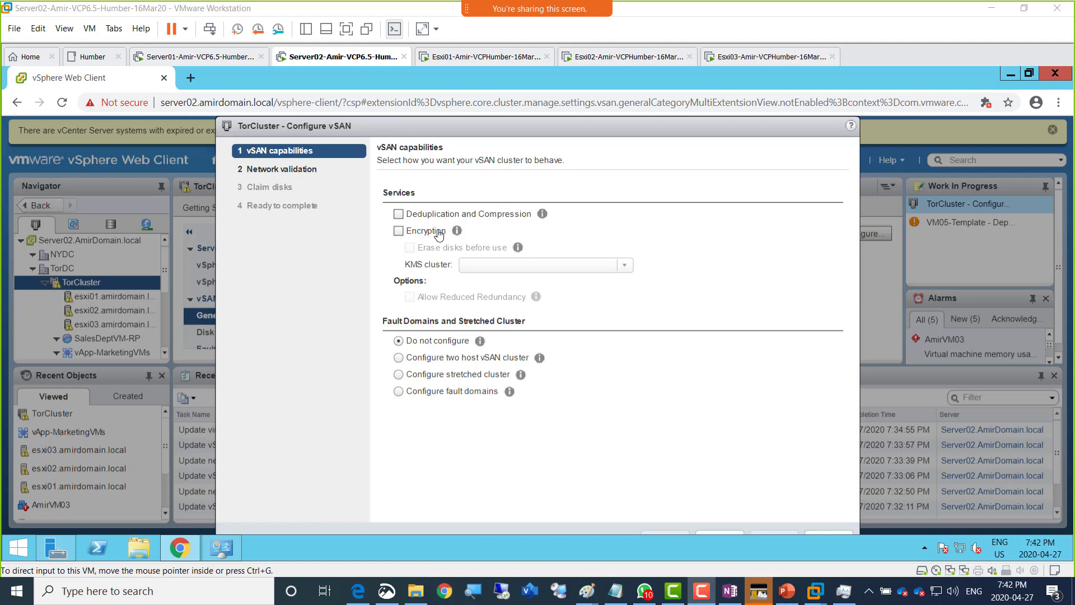
- Draw pen X marks over each dot in the cluster sketch beside the wizard
{"action": "mouse_move", "coordinate": [710, 258]}
{"action": "left_mouse_down"}
{"action": "mouse_move", "coordinate": [711, 246]}
{"action": "mouse_move", "coordinate": [798, 233]}
{"action": "mouse_move", "coordinate": [780, 300]}
{"action": "mouse_move", "coordinate": [723, 301]}
{"action": "mouse_move", "coordinate": [718, 254]}
{"action": "left_mouse_up"}
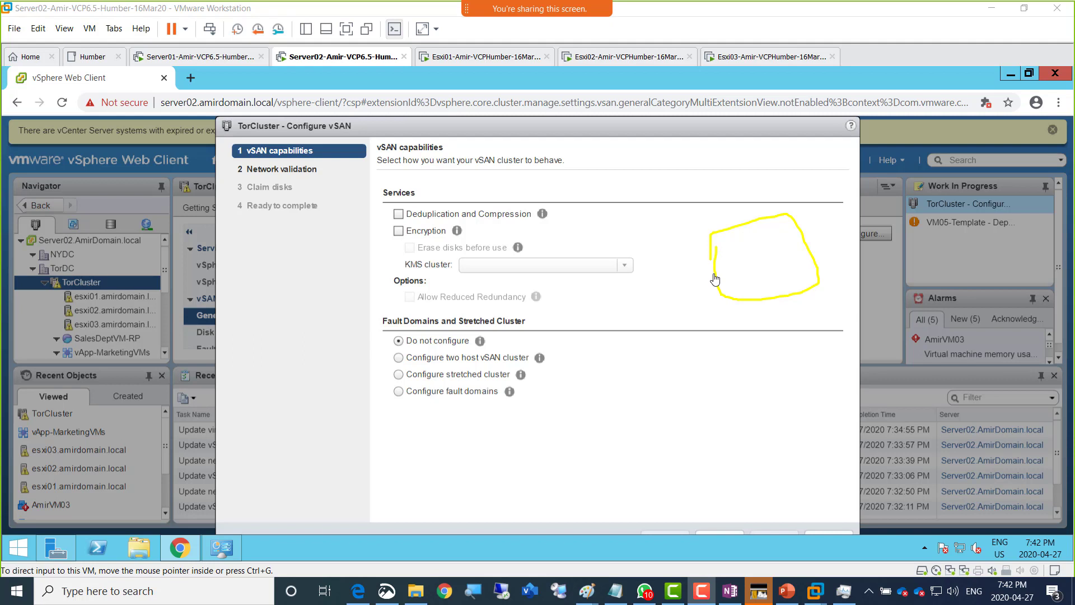
{"action": "mouse_move", "coordinate": [703, 236]}
{"action": "left_mouse_down"}
{"action": "mouse_move", "coordinate": [794, 228]}
{"action": "mouse_move", "coordinate": [814, 280]}
{"action": "mouse_move", "coordinate": [729, 297]}
{"action": "mouse_move", "coordinate": [708, 233]}
{"action": "left_mouse_up"}
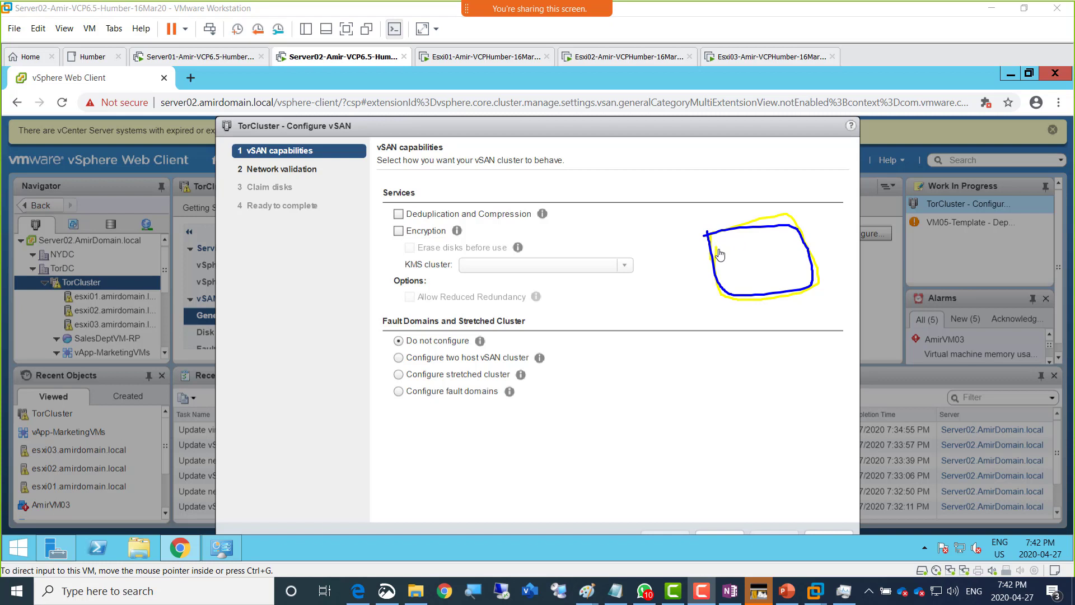
{"action": "left_click", "coordinate": [730, 246]}
{"action": "left_click_drag", "start_coordinate": [726, 255], "coordinate": [748, 253]}
{"action": "left_click_drag", "start_coordinate": [748, 288], "coordinate": [735, 288]}
{"action": "left_click_drag", "start_coordinate": [726, 214], "coordinate": [724, 230]}
{"action": "left_click_drag", "start_coordinate": [798, 224], "coordinate": [791, 252]}
{"action": "mouse_move", "coordinate": [771, 287]}
{"action": "left_mouse_down"}
{"action": "mouse_move", "coordinate": [749, 284]}
{"action": "mouse_move", "coordinate": [760, 290]}
{"action": "left_mouse_up"}
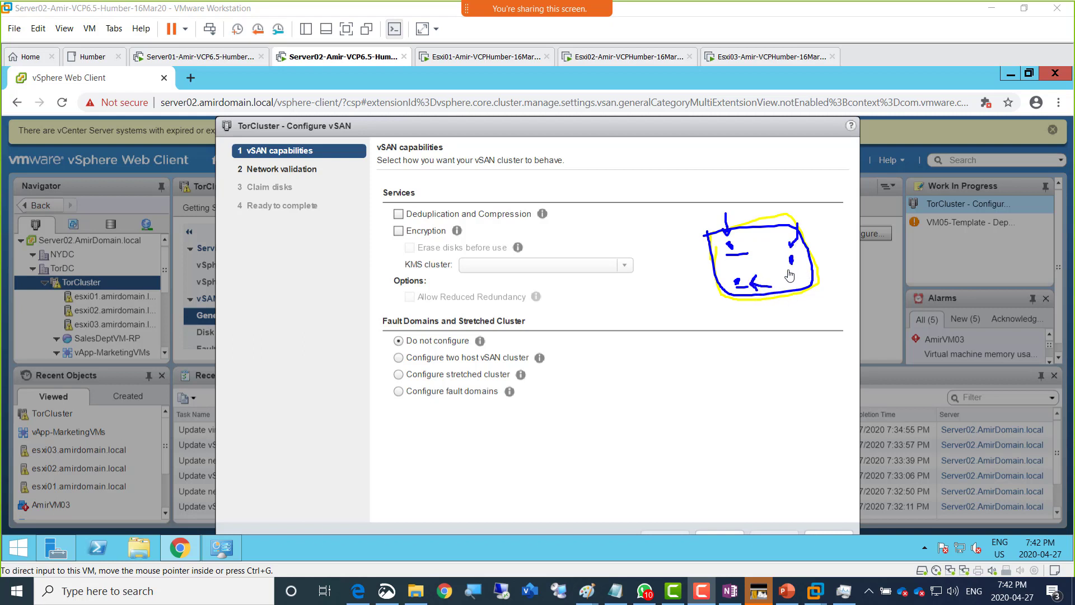
{"action": "mouse_move", "coordinate": [785, 250]}
{"action": "left_mouse_down"}
{"action": "mouse_move", "coordinate": [798, 263]}
{"action": "mouse_move", "coordinate": [735, 291]}
{"action": "left_mouse_up"}
{"action": "mouse_move", "coordinate": [815, 232]}
{"action": "left_mouse_down"}
{"action": "mouse_move", "coordinate": [807, 259]}
{"action": "mouse_move", "coordinate": [766, 279]}
{"action": "left_mouse_up"}
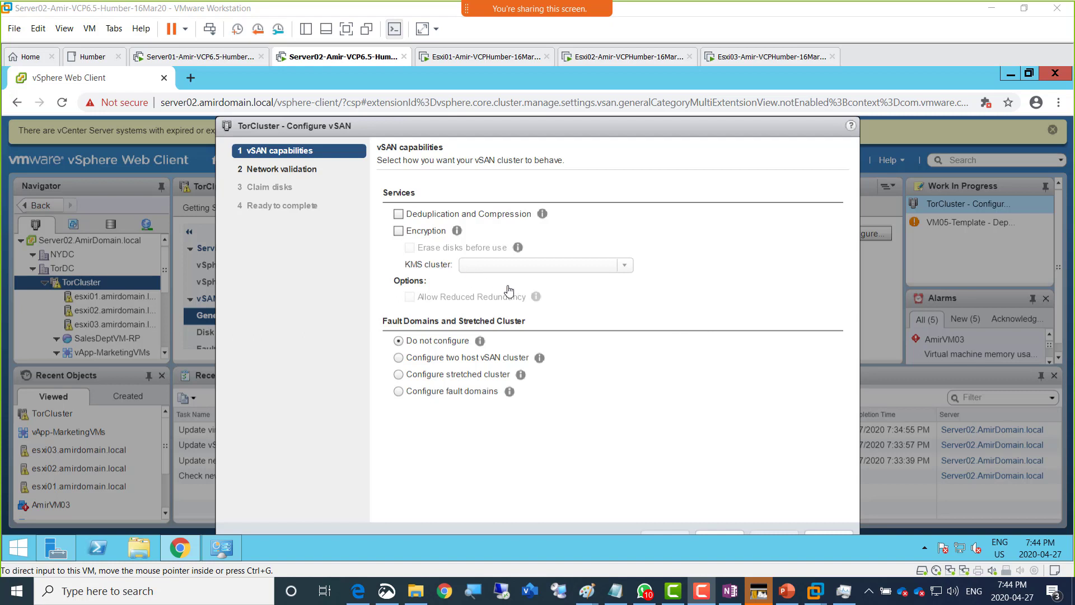
{"action": "left_click", "coordinate": [420, 238]}
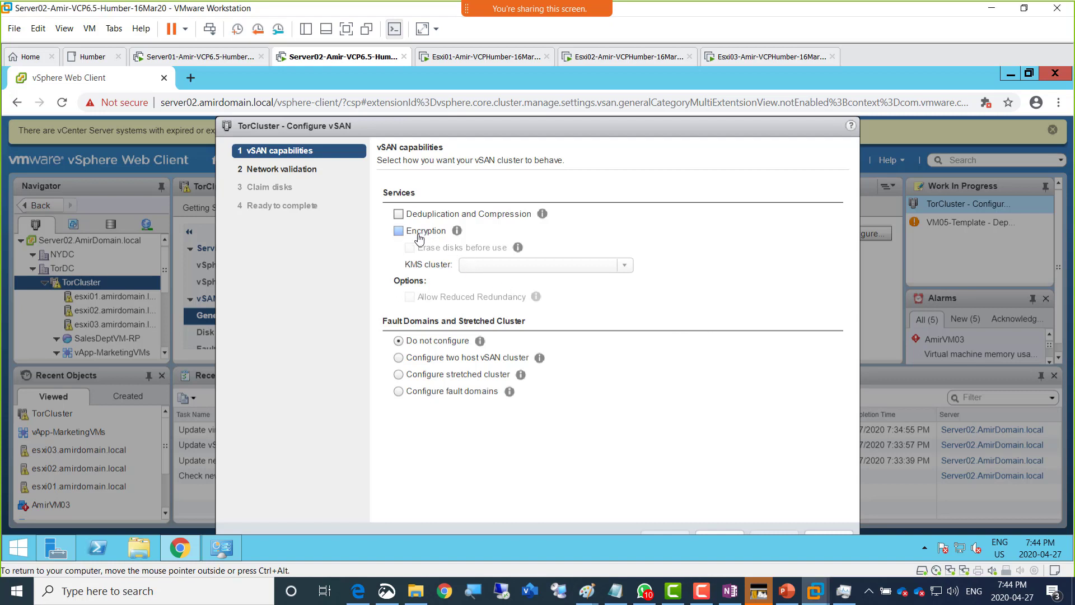
{"action": "left_click", "coordinate": [419, 238]}
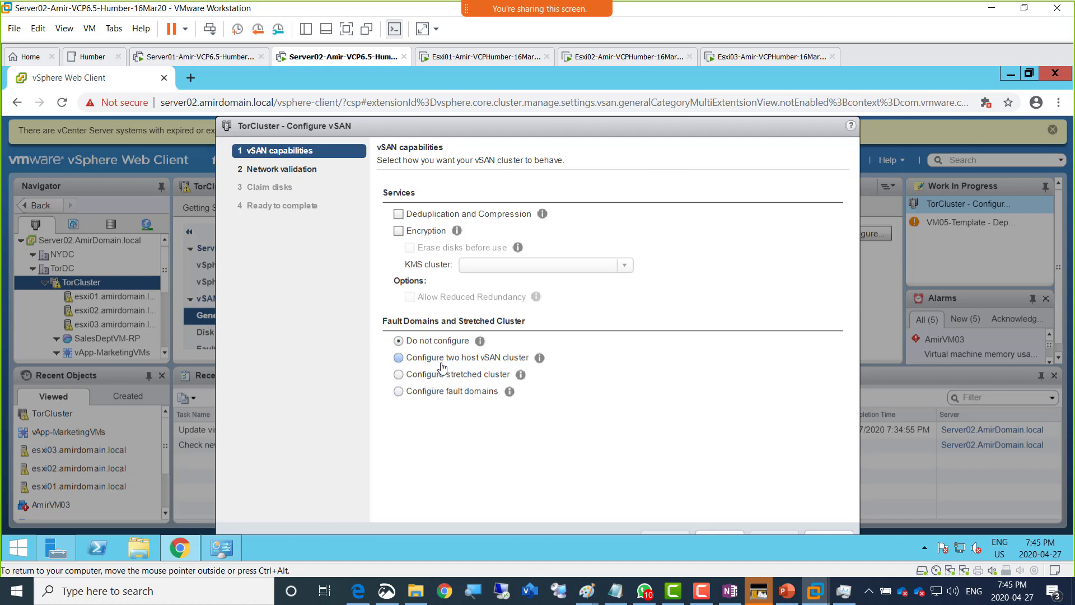
{"action": "left_click", "coordinate": [540, 361]}
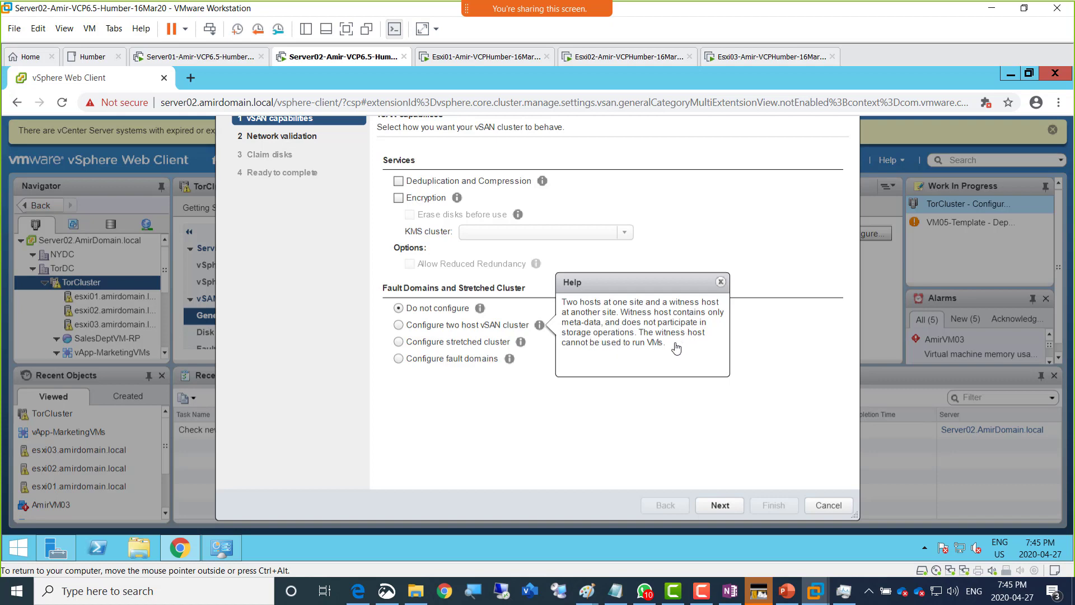
{"action": "left_click", "coordinate": [694, 408]}
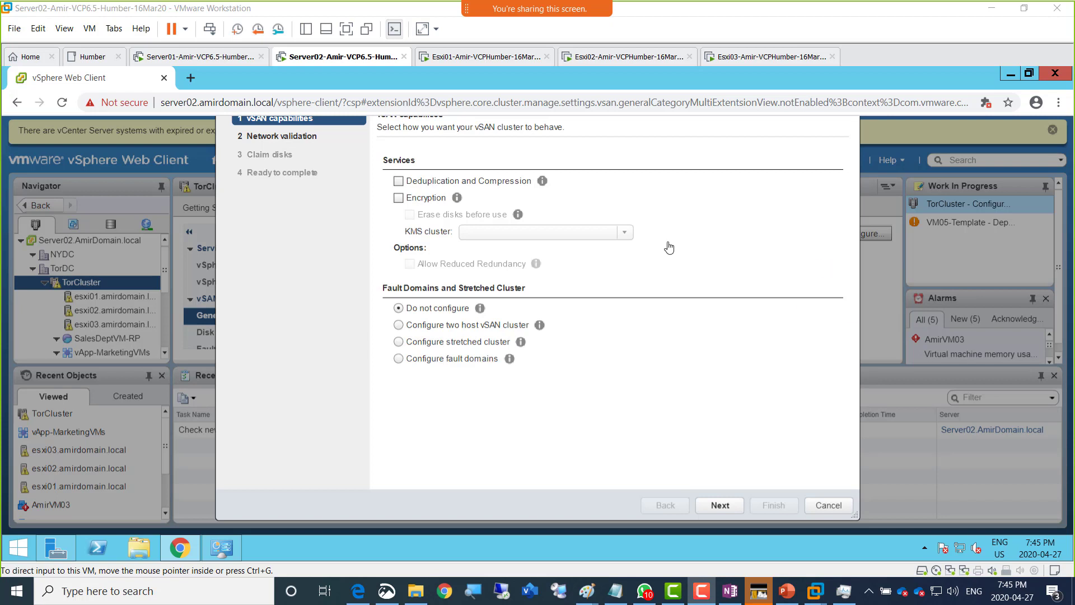
- Sketch a site triangle holding three host boxes, labelled 'witness' with an arrow into it
{"action": "mouse_move", "coordinate": [750, 214]}
{"action": "left_mouse_down"}
{"action": "mouse_move", "coordinate": [750, 187]}
{"action": "mouse_move", "coordinate": [801, 208]}
{"action": "mouse_move", "coordinate": [756, 233]}
{"action": "mouse_move", "coordinate": [749, 206]}
{"action": "left_mouse_up"}
{"action": "mouse_move", "coordinate": [729, 321]}
{"action": "left_mouse_down"}
{"action": "mouse_move", "coordinate": [763, 302]}
{"action": "mouse_move", "coordinate": [728, 322]}
{"action": "left_mouse_up"}
{"action": "mouse_move", "coordinate": [694, 326]}
{"action": "left_mouse_down"}
{"action": "mouse_move", "coordinate": [715, 222]}
{"action": "mouse_move", "coordinate": [821, 314]}
{"action": "mouse_move", "coordinate": [677, 370]}
{"action": "mouse_move", "coordinate": [700, 307]}
{"action": "mouse_move", "coordinate": [728, 330]}
{"action": "mouse_move", "coordinate": [708, 360]}
{"action": "left_mouse_up"}
{"action": "mouse_move", "coordinate": [739, 323]}
{"action": "left_mouse_down"}
{"action": "mouse_move", "coordinate": [754, 314]}
{"action": "mouse_move", "coordinate": [764, 355]}
{"action": "mouse_move", "coordinate": [739, 327]}
{"action": "mouse_move", "coordinate": [795, 295]}
{"action": "mouse_move", "coordinate": [808, 320]}
{"action": "mouse_move", "coordinate": [784, 326]}
{"action": "mouse_move", "coordinate": [775, 302]}
{"action": "left_mouse_up"}
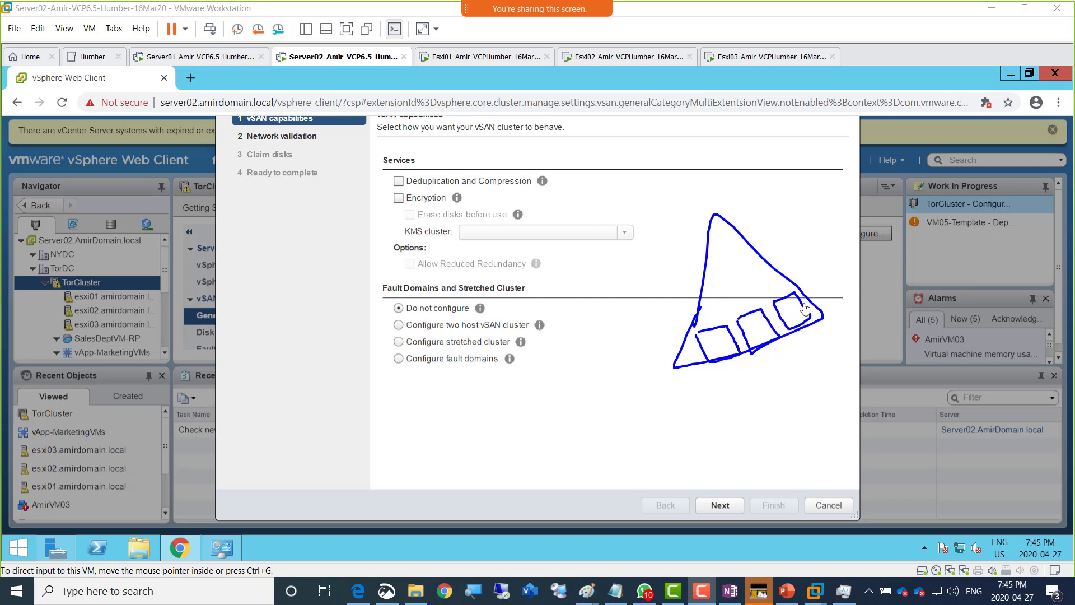
{"action": "left_click_drag", "start_coordinate": [768, 284], "coordinate": [791, 284]}
{"action": "mouse_move", "coordinate": [791, 258]}
{"action": "left_mouse_down"}
{"action": "mouse_move", "coordinate": [794, 281]}
{"action": "mouse_move", "coordinate": [801, 268]}
{"action": "mouse_move", "coordinate": [802, 280]}
{"action": "mouse_move", "coordinate": [849, 264]}
{"action": "mouse_move", "coordinate": [848, 274]}
{"action": "left_mouse_up"}
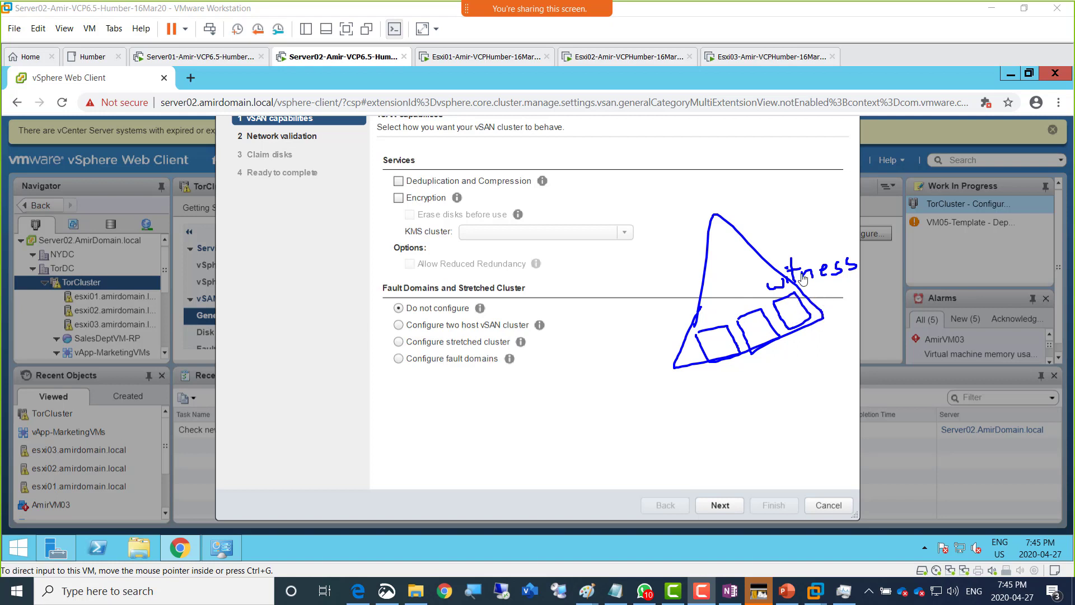
{"action": "mouse_move", "coordinate": [813, 264]}
{"action": "left_mouse_down"}
{"action": "mouse_move", "coordinate": [766, 230]}
{"action": "mouse_move", "coordinate": [741, 267]}
{"action": "left_mouse_up"}
- Write 'HB' above the triangle, link the host boxes, and cross out the leftmost box
{"action": "mouse_move", "coordinate": [743, 202]}
{"action": "left_mouse_down"}
{"action": "mouse_move", "coordinate": [747, 214]}
{"action": "mouse_move", "coordinate": [778, 197]}
{"action": "mouse_move", "coordinate": [784, 208]}
{"action": "left_mouse_up"}
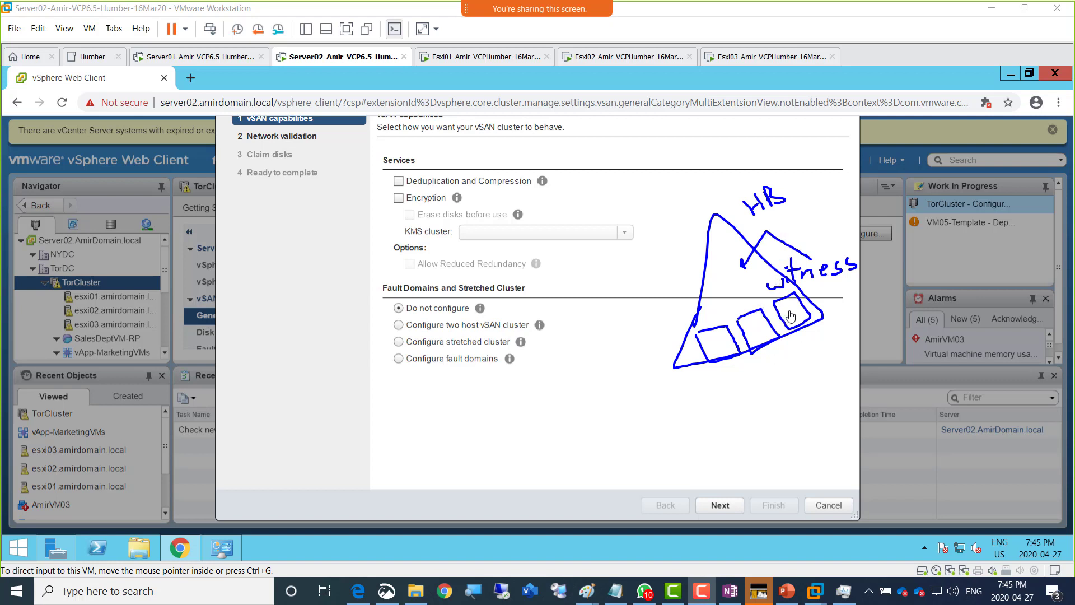
{"action": "mouse_move", "coordinate": [786, 307]}
{"action": "left_mouse_down"}
{"action": "mouse_move", "coordinate": [765, 316]}
{"action": "mouse_move", "coordinate": [718, 302]}
{"action": "mouse_move", "coordinate": [707, 336]}
{"action": "left_mouse_up"}
{"action": "left_click_drag", "start_coordinate": [717, 321], "coordinate": [703, 379]}
{"action": "left_click_drag", "start_coordinate": [694, 335], "coordinate": [745, 368]}
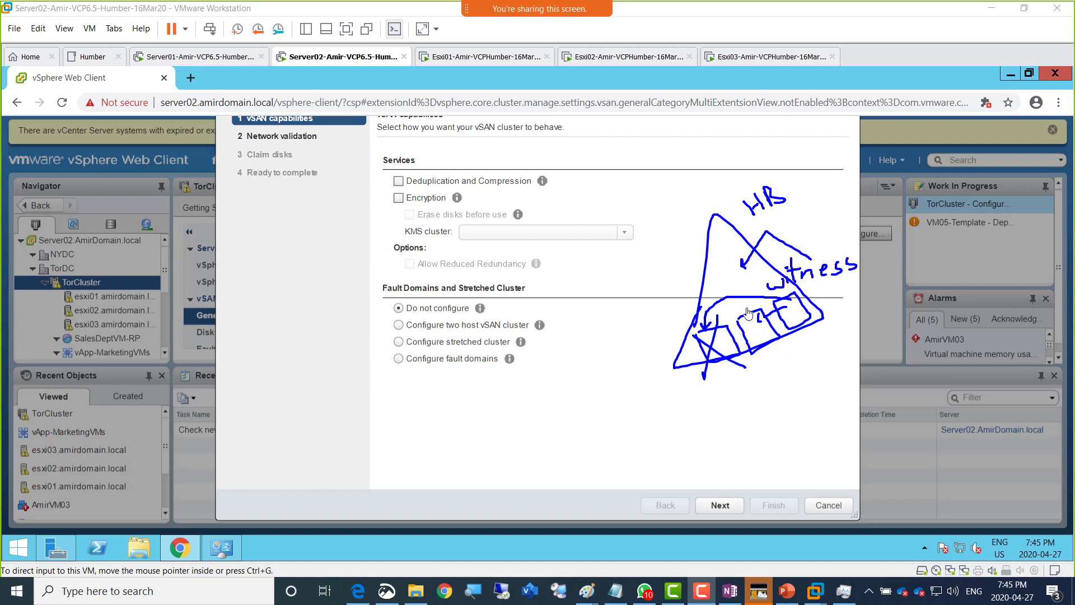
{"action": "left_click_drag", "start_coordinate": [760, 312], "coordinate": [774, 319]}
{"action": "mouse_move", "coordinate": [718, 292]}
{"action": "left_mouse_down"}
{"action": "mouse_move", "coordinate": [737, 303]}
{"action": "mouse_move", "coordinate": [726, 311]}
{"action": "left_mouse_up"}
- Arrow the two-host cluster option to the sketch and draw two data-site triangles plus a witness triangle
{"action": "left_click_drag", "start_coordinate": [546, 324], "coordinate": [650, 331]}
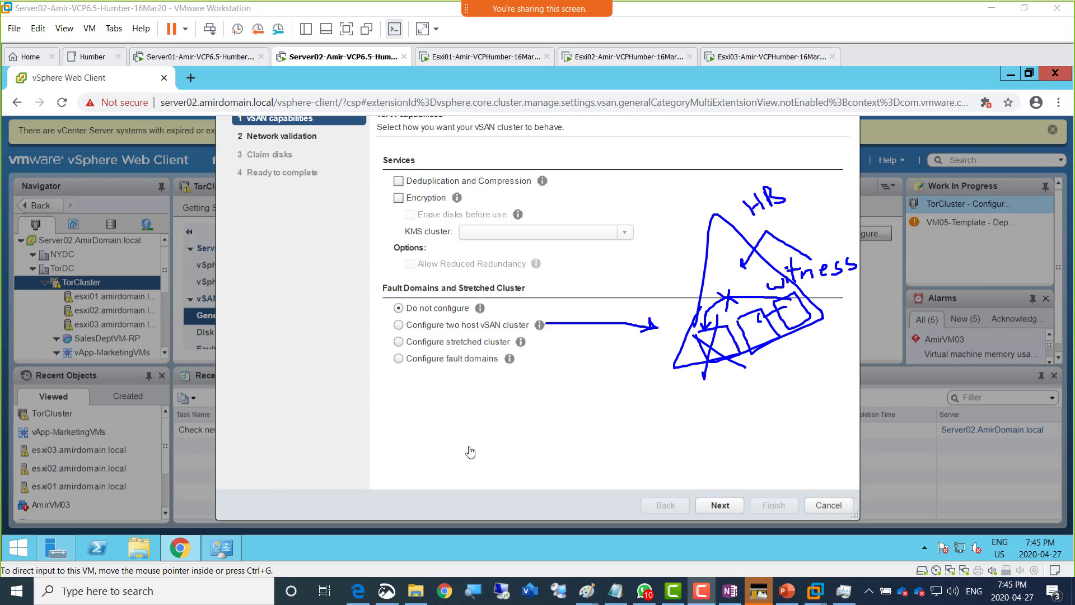
{"action": "mouse_move", "coordinate": [414, 477]}
{"action": "left_mouse_down"}
{"action": "mouse_move", "coordinate": [465, 446]}
{"action": "mouse_move", "coordinate": [412, 472]}
{"action": "left_mouse_up"}
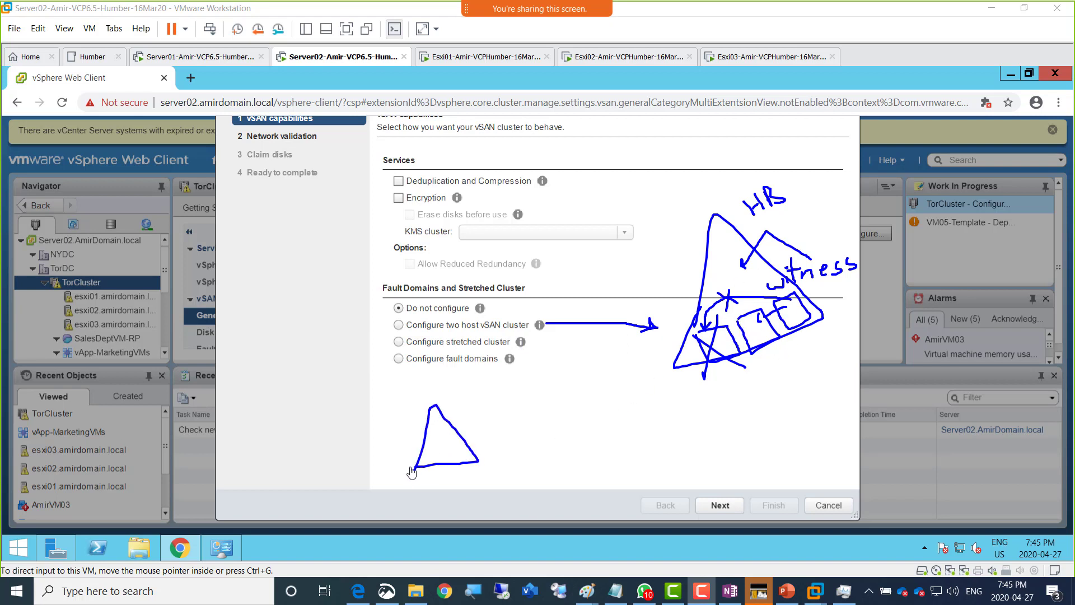
{"action": "mouse_move", "coordinate": [583, 454]}
{"action": "left_mouse_down"}
{"action": "mouse_move", "coordinate": [650, 445]}
{"action": "mouse_move", "coordinate": [569, 455]}
{"action": "left_mouse_up"}
{"action": "mouse_move", "coordinate": [511, 545]}
{"action": "left_mouse_down"}
{"action": "mouse_move", "coordinate": [574, 525]}
{"action": "mouse_move", "coordinate": [506, 536]}
{"action": "mouse_move", "coordinate": [534, 506]}
{"action": "mouse_move", "coordinate": [555, 529]}
{"action": "mouse_move", "coordinate": [528, 502]}
{"action": "mouse_move", "coordinate": [561, 517]}
{"action": "mouse_move", "coordinate": [566, 488]}
{"action": "mouse_move", "coordinate": [579, 512]}
{"action": "mouse_move", "coordinate": [582, 501]}
{"action": "mouse_move", "coordinate": [632, 492]}
{"action": "left_mouse_up"}
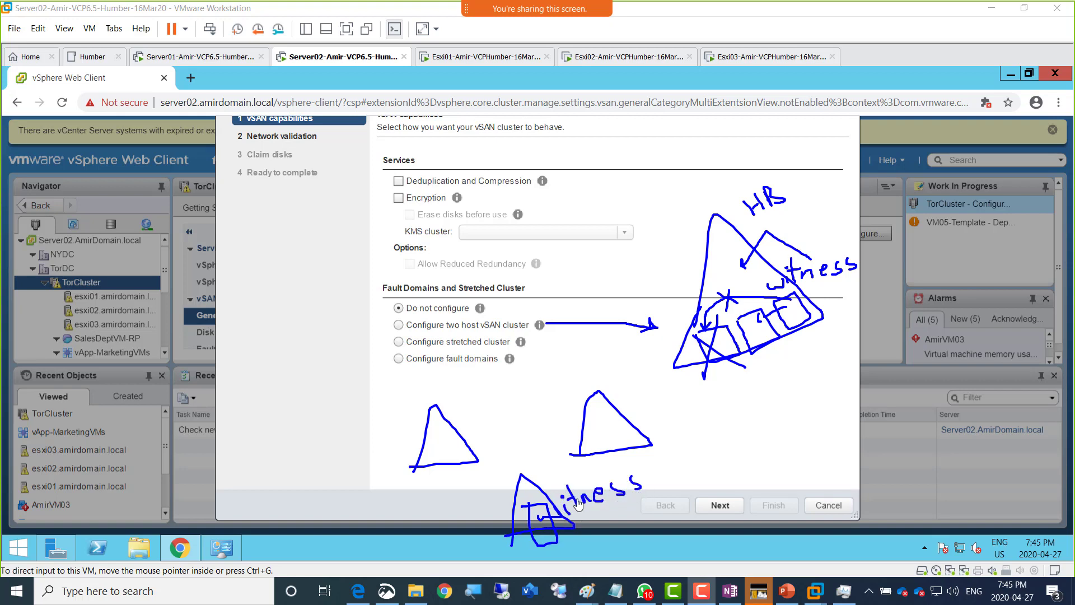
{"action": "mouse_move", "coordinate": [560, 475]}
{"action": "left_mouse_down"}
{"action": "mouse_move", "coordinate": [554, 487]}
{"action": "mouse_move", "coordinate": [573, 459]}
{"action": "mouse_move", "coordinate": [619, 448]}
{"action": "mouse_move", "coordinate": [603, 459]}
{"action": "mouse_move", "coordinate": [597, 430]}
{"action": "mouse_move", "coordinate": [652, 447]}
{"action": "mouse_move", "coordinate": [623, 439]}
{"action": "mouse_move", "coordinate": [619, 426]}
{"action": "mouse_move", "coordinate": [659, 411]}
{"action": "mouse_move", "coordinate": [679, 442]}
{"action": "mouse_move", "coordinate": [653, 448]}
{"action": "mouse_move", "coordinate": [649, 414]}
{"action": "left_mouse_up"}
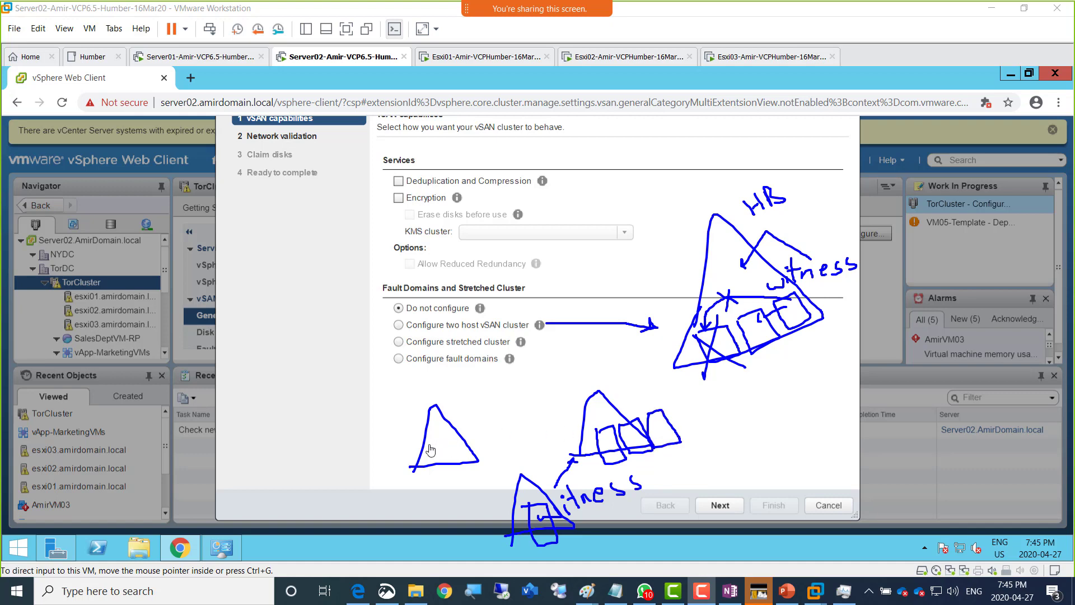
- Add host boxes to the sites and witness arrows, crossing out the witness link to the right site
{"action": "mouse_move", "coordinate": [415, 444]}
{"action": "left_mouse_down"}
{"action": "mouse_move", "coordinate": [431, 476]}
{"action": "mouse_move", "coordinate": [417, 448]}
{"action": "mouse_move", "coordinate": [478, 466]}
{"action": "mouse_move", "coordinate": [448, 449]}
{"action": "left_mouse_up"}
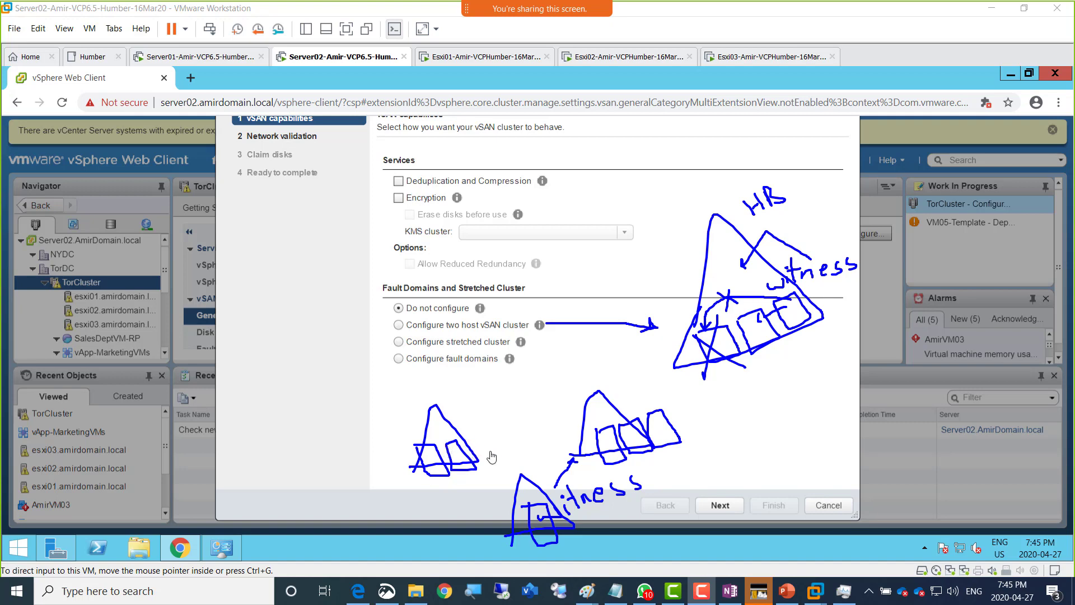
{"action": "left_click_drag", "start_coordinate": [515, 503], "coordinate": [462, 472]}
{"action": "left_click_drag", "start_coordinate": [462, 472], "coordinate": [494, 468]}
{"action": "left_click_drag", "start_coordinate": [439, 429], "coordinate": [446, 418]}
{"action": "left_click_drag", "start_coordinate": [600, 445], "coordinate": [658, 434]}
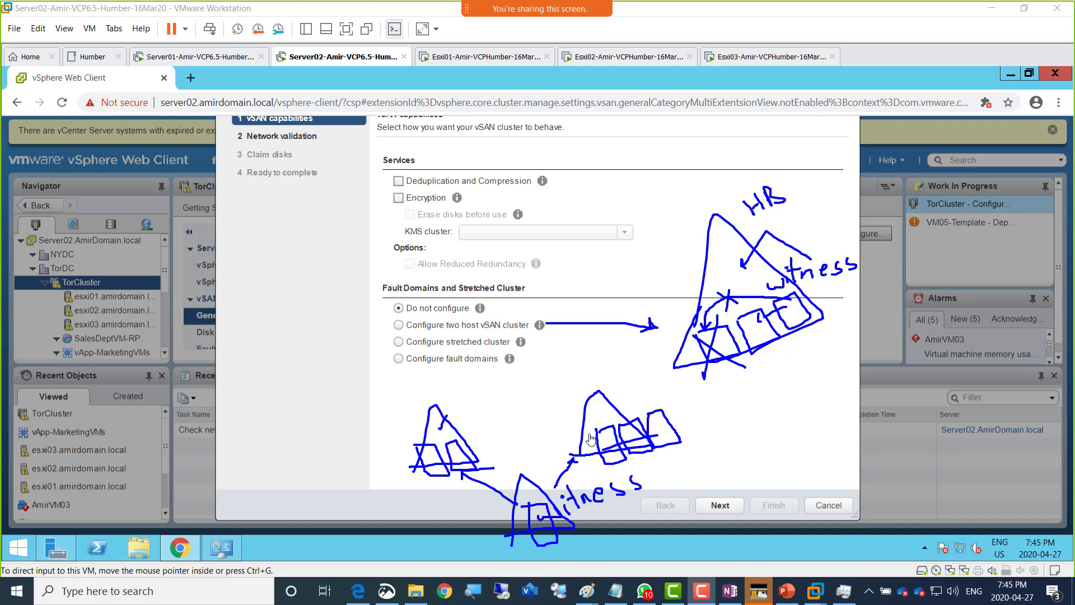
{"action": "mouse_move", "coordinate": [551, 443]}
{"action": "left_mouse_down"}
{"action": "mouse_move", "coordinate": [584, 467]}
{"action": "mouse_move", "coordinate": [571, 451]}
{"action": "mouse_move", "coordinate": [571, 471]}
{"action": "left_mouse_up"}
- Link the left and right sites with arrows and label the sites, marking the right one 'A'
{"action": "mouse_move", "coordinate": [459, 430]}
{"action": "left_mouse_down"}
{"action": "mouse_move", "coordinate": [568, 415]}
{"action": "mouse_move", "coordinate": [484, 430]}
{"action": "mouse_move", "coordinate": [493, 430]}
{"action": "left_mouse_up"}
{"action": "left_click_drag", "start_coordinate": [593, 412], "coordinate": [601, 405]}
{"action": "mouse_move", "coordinate": [415, 439]}
{"action": "left_mouse_down"}
{"action": "mouse_move", "coordinate": [407, 421]}
{"action": "mouse_move", "coordinate": [414, 438]}
{"action": "left_mouse_up"}
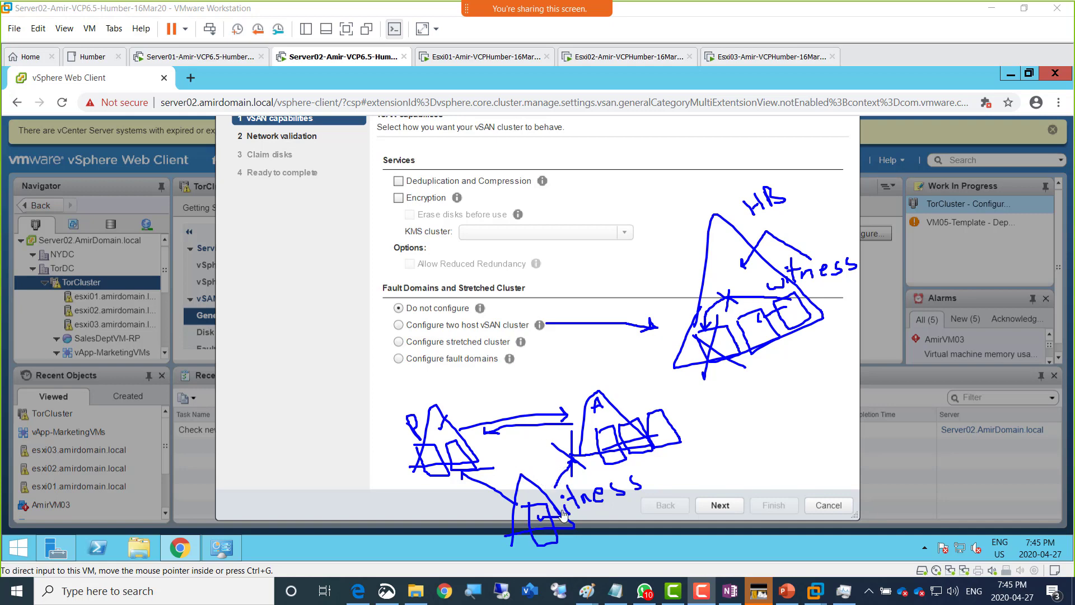
{"action": "mouse_move", "coordinate": [739, 463]}
{"action": "left_mouse_down"}
{"action": "mouse_move", "coordinate": [716, 433]}
{"action": "mouse_move", "coordinate": [661, 414]}
{"action": "mouse_move", "coordinate": [644, 387]}
{"action": "mouse_move", "coordinate": [524, 383]}
{"action": "mouse_move", "coordinate": [473, 418]}
{"action": "mouse_move", "coordinate": [472, 406]}
{"action": "mouse_move", "coordinate": [484, 419]}
{"action": "left_mouse_up"}
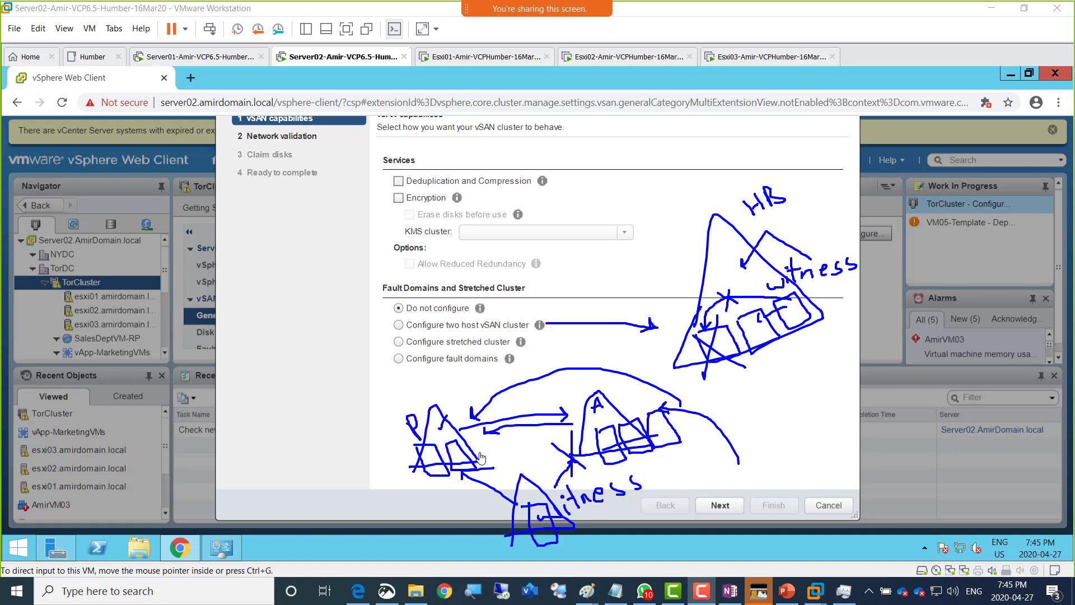
{"action": "left_click_drag", "start_coordinate": [538, 455], "coordinate": [538, 485]}
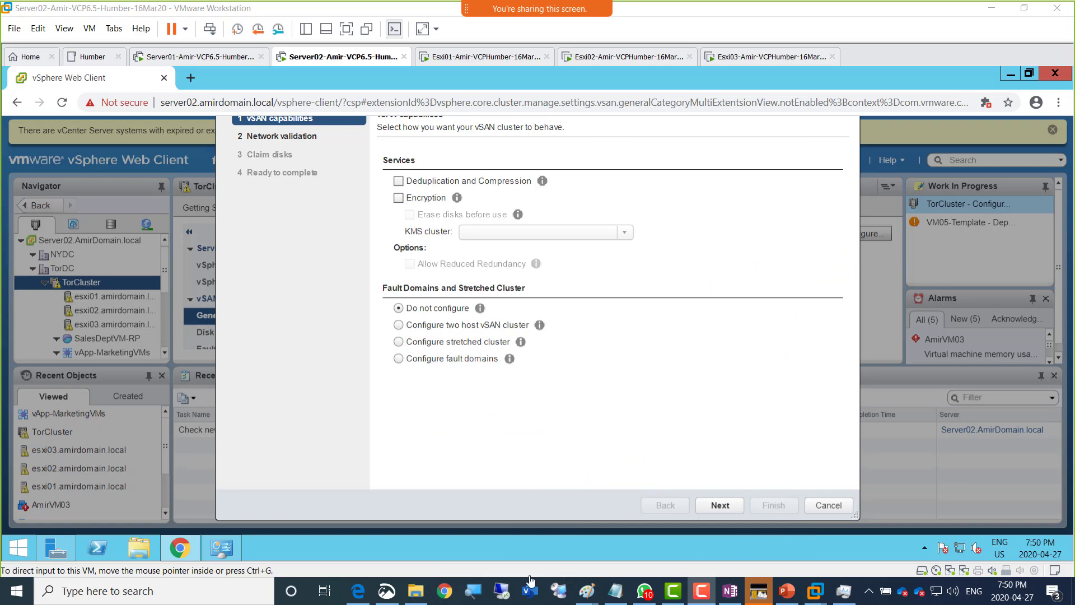
- Paste a large object below the lab steps in OneNote, then return to the vSAN wizard
{"action": "left_click", "coordinate": [361, 594]}
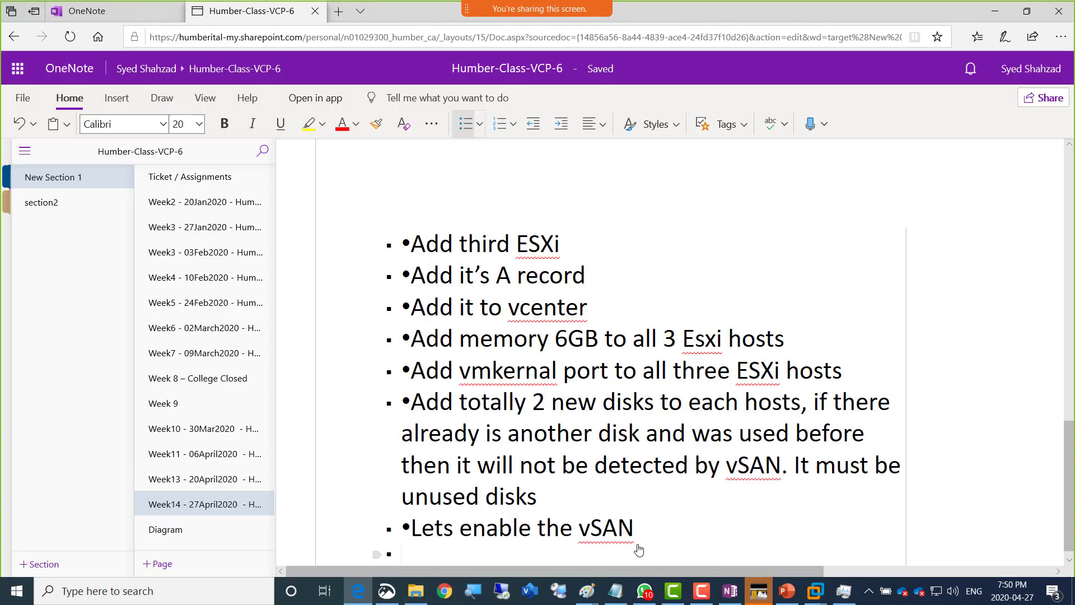
{"action": "key", "text": "ctrl+v"}
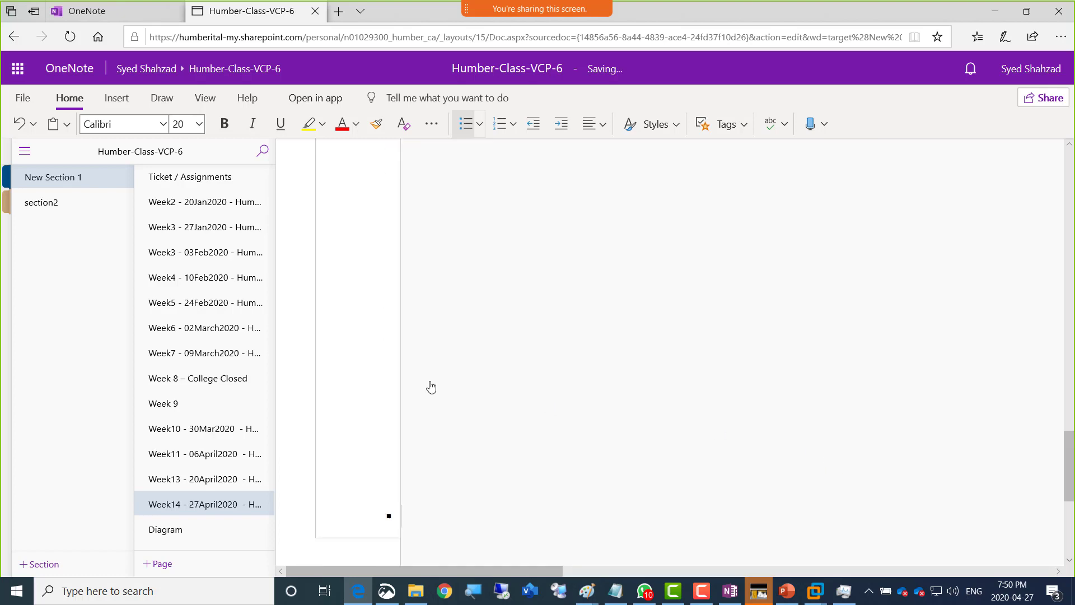
{"action": "key", "text": "alt+Tab"}
{"action": "key", "text": "alt+Tab"}
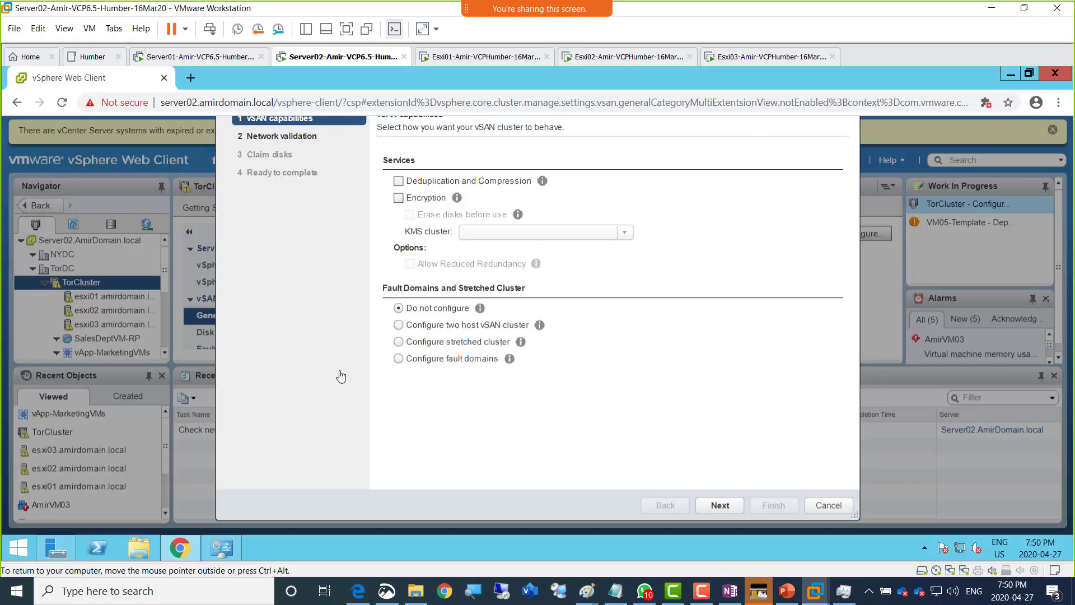
- Read the Configure fault domains help, then show PowerPoint slide 24's two server-rack diagram
{"action": "left_click", "coordinate": [509, 360]}
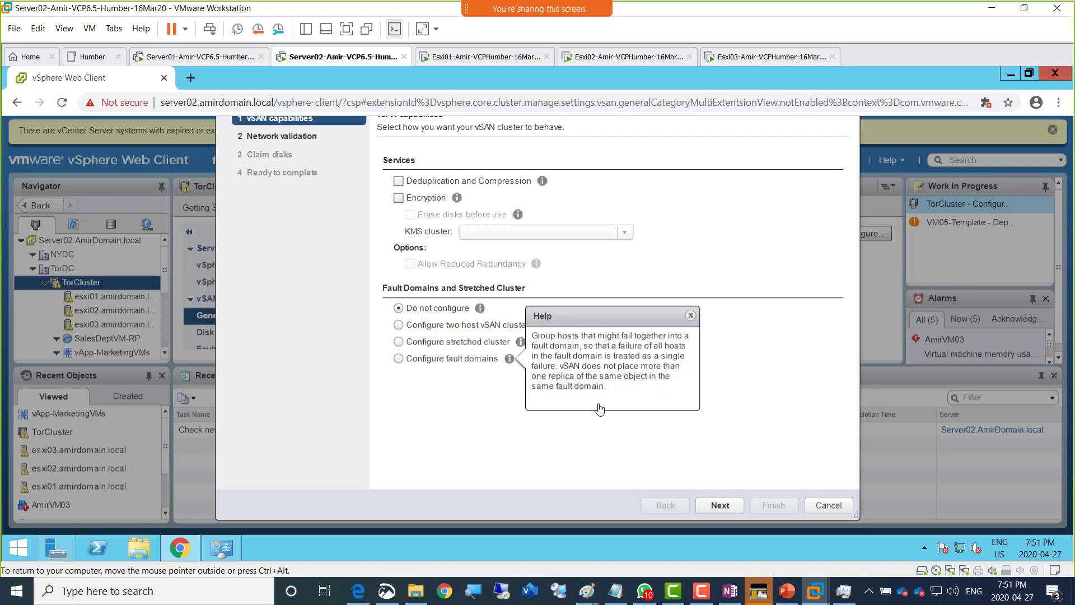
{"action": "left_click", "coordinate": [628, 439]}
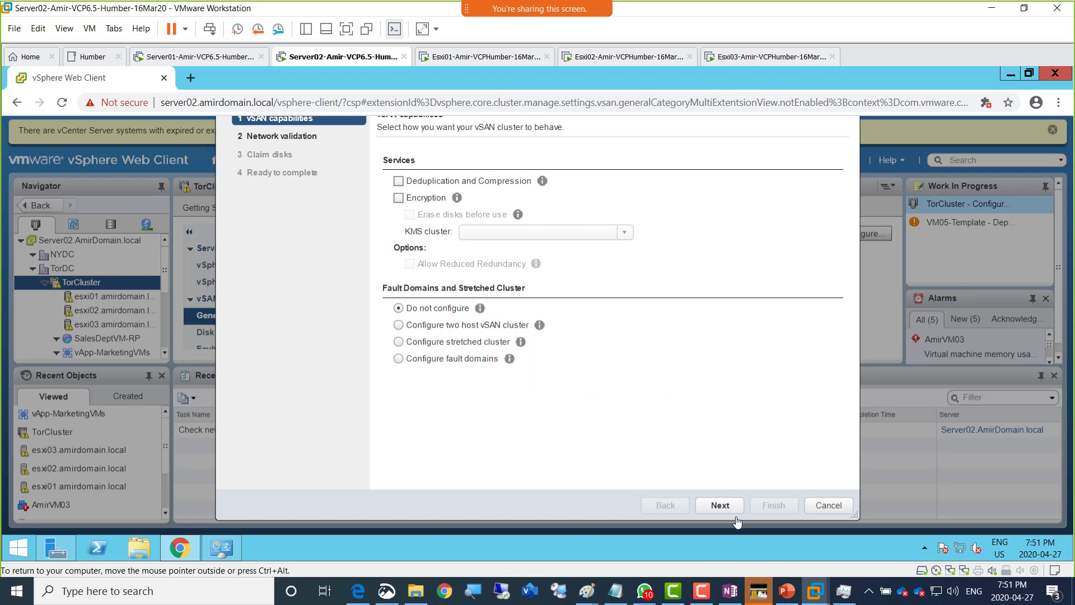
{"action": "left_click", "coordinate": [787, 591]}
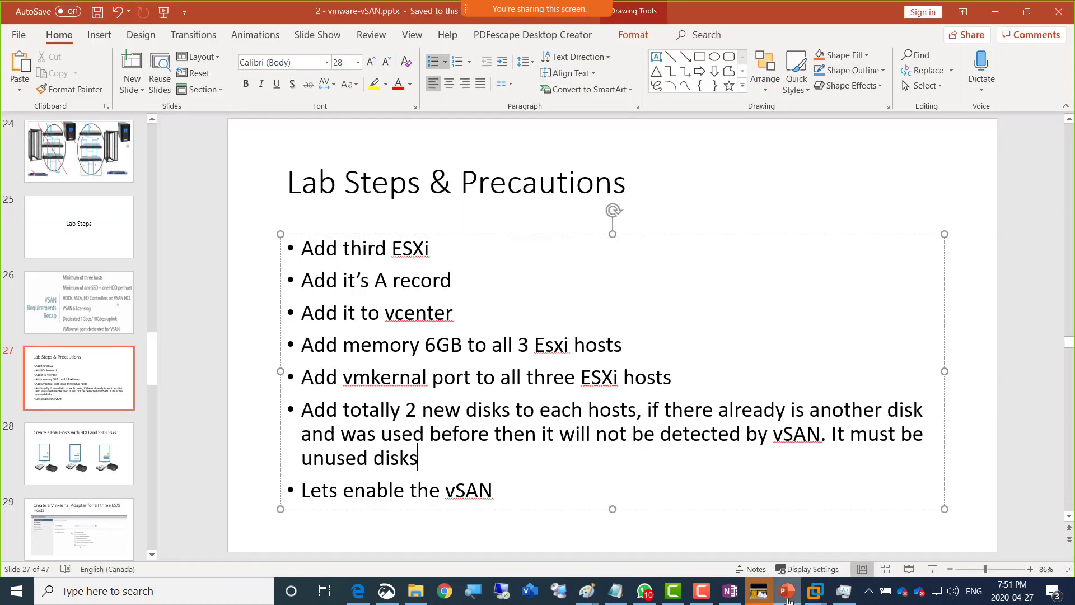
{"action": "left_click", "coordinate": [110, 147]}
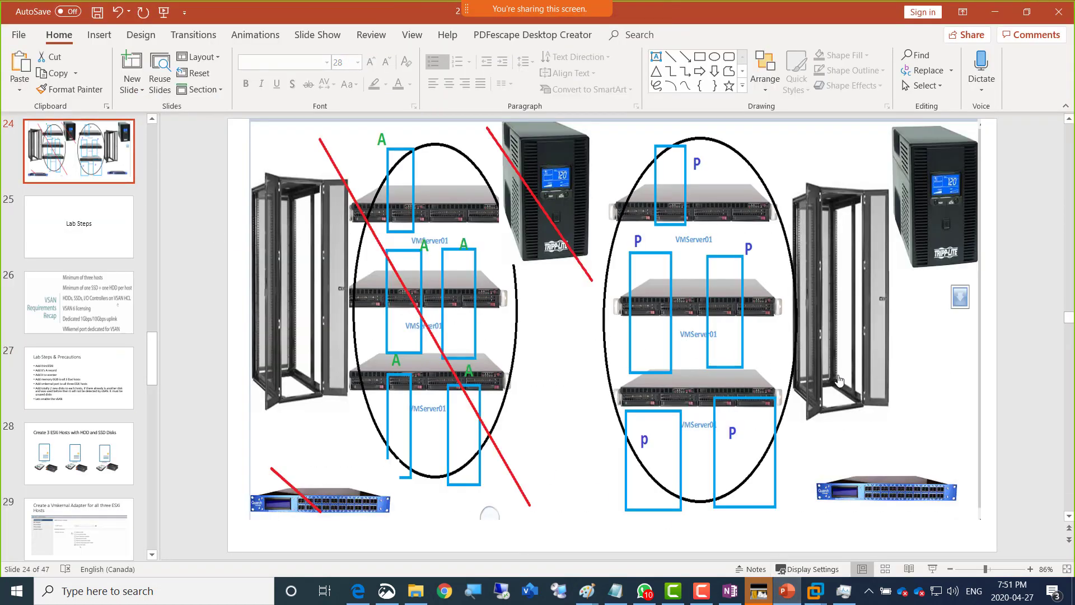
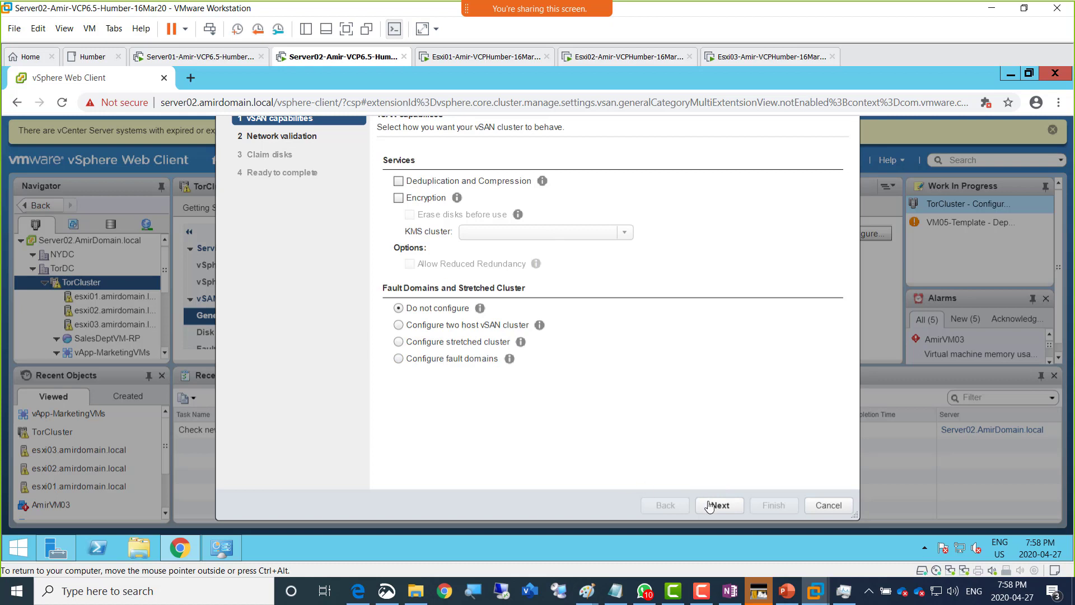
- Advance the Configure vSAN wizard, get the 'Turn off vSphere HA' error, and cancel the wizard
{"action": "left_click", "coordinate": [720, 506]}
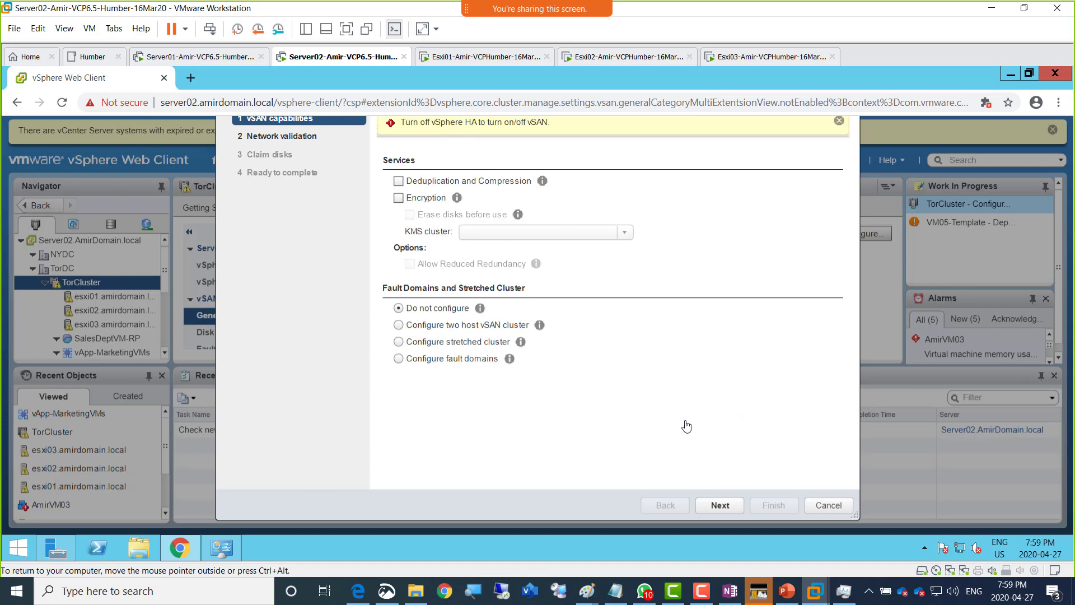
{"action": "left_click", "coordinate": [827, 506]}
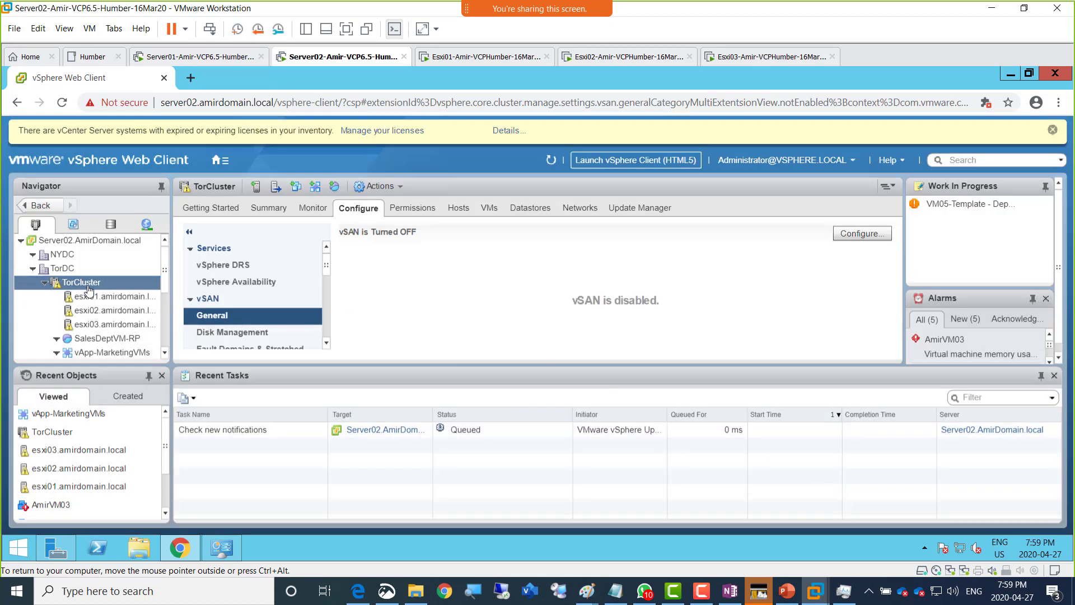
- Maximize the VM, then uncheck vSphere HA and Proactive HA in TorCluster's vSphere Availability and confirm
{"action": "left_click", "coordinate": [347, 31]}
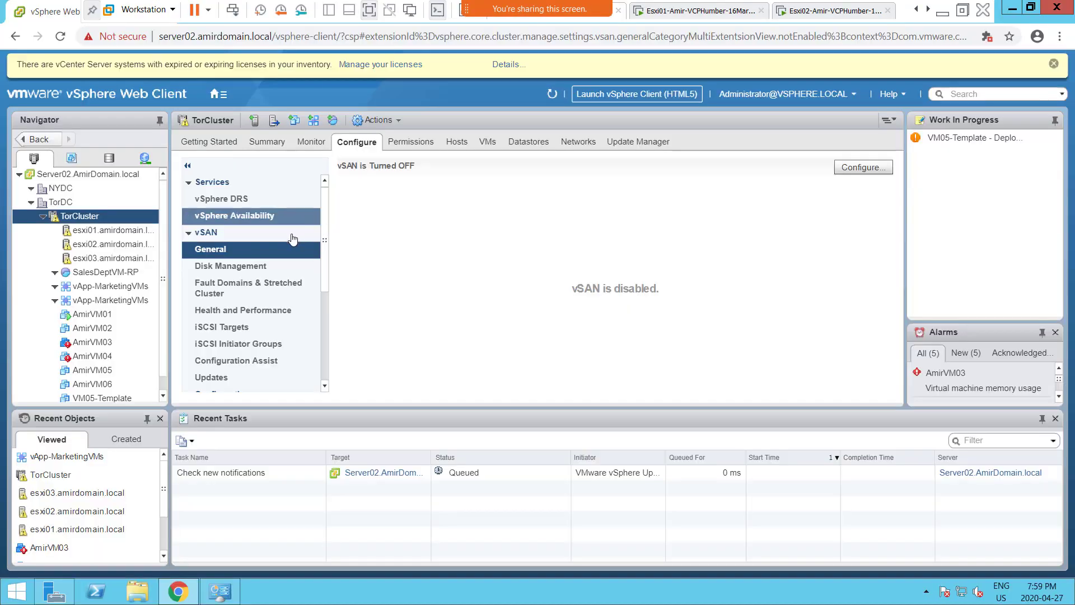
{"action": "left_click", "coordinate": [233, 222]}
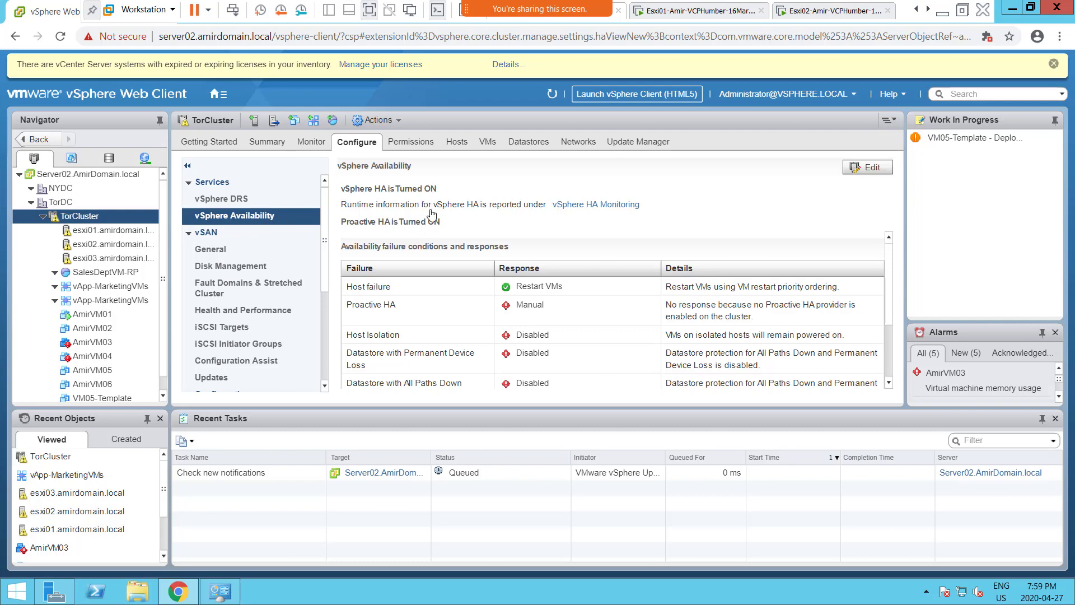
{"action": "left_click", "coordinate": [865, 168]}
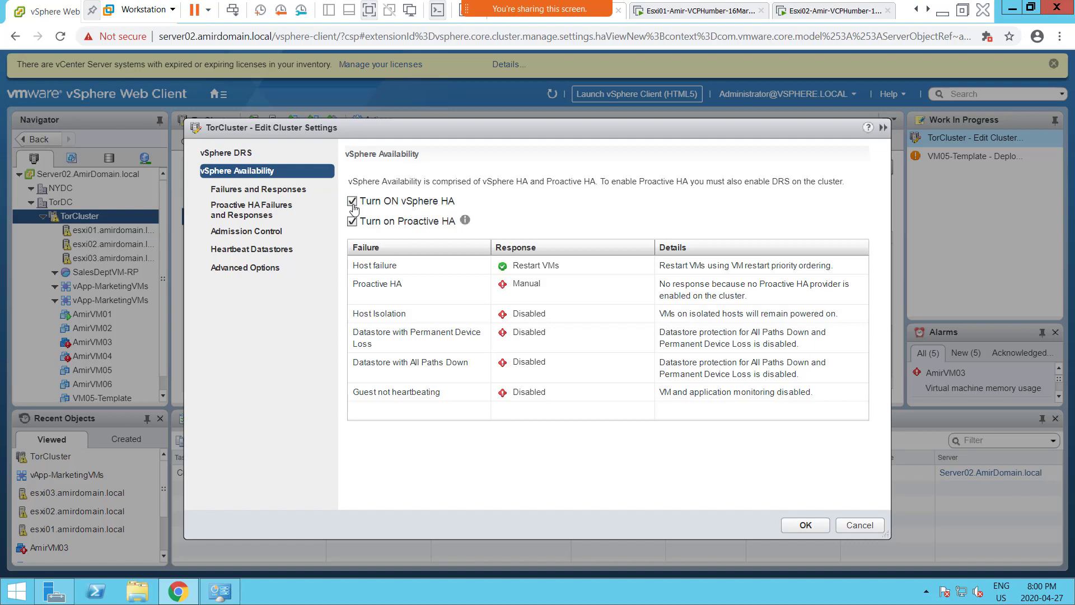
{"action": "left_click", "coordinate": [351, 222]}
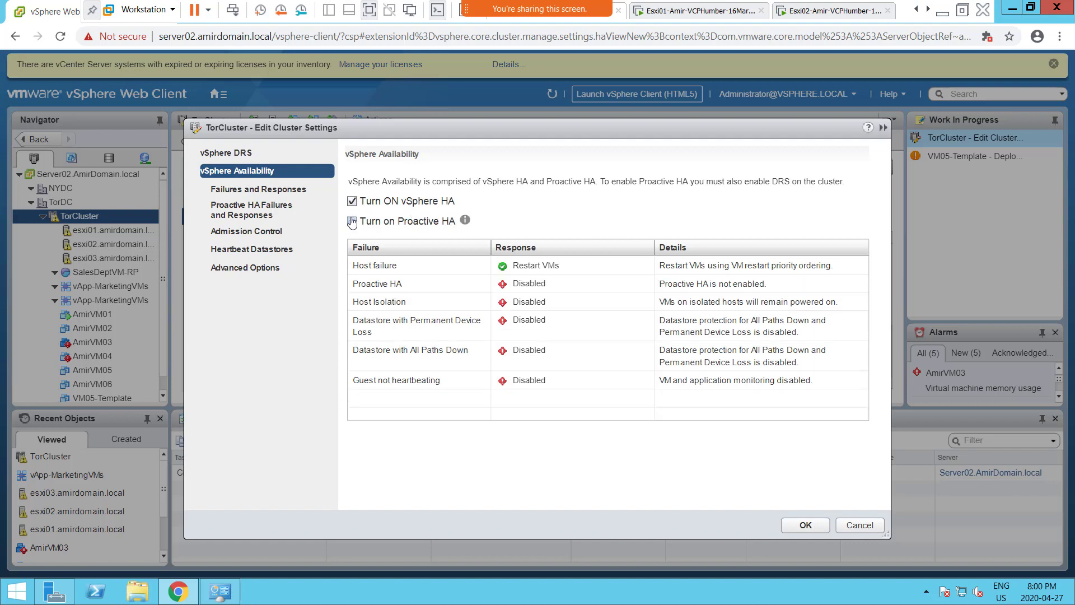
{"action": "left_click", "coordinate": [352, 201]}
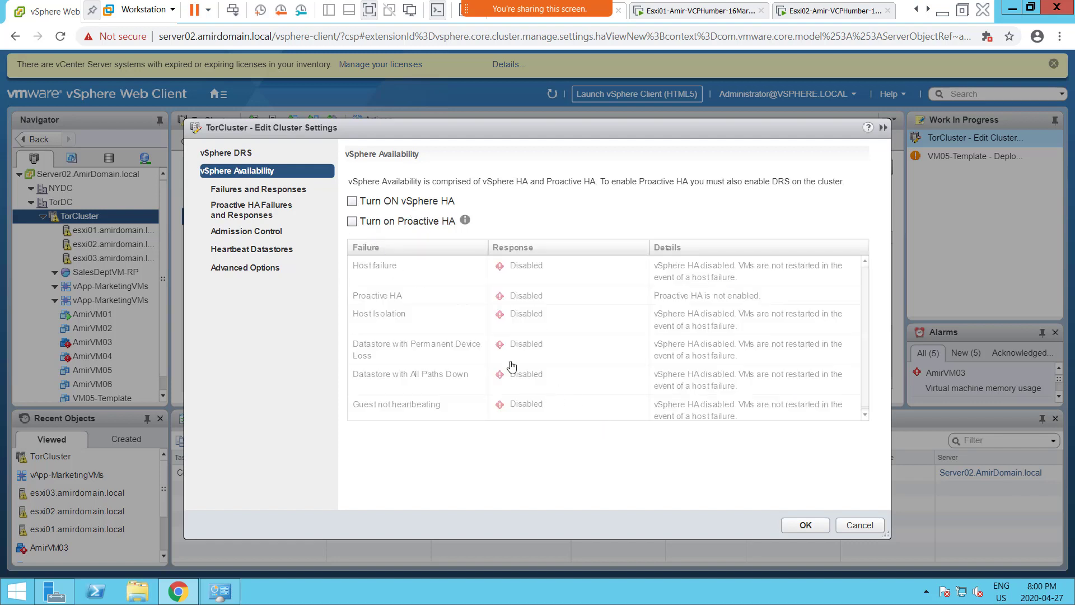
{"action": "left_click", "coordinate": [794, 530]}
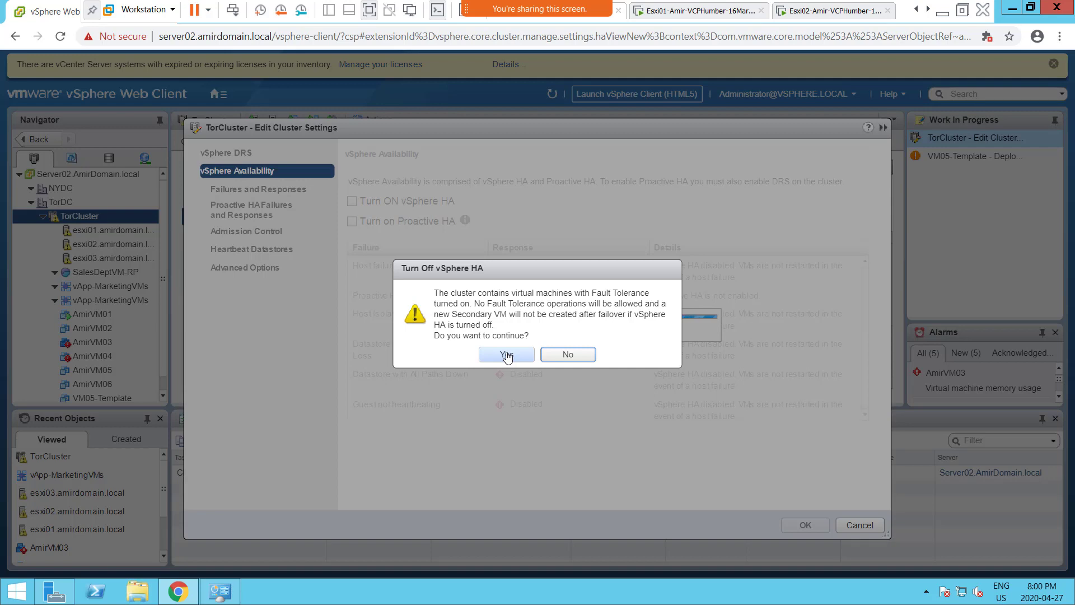
{"action": "left_click", "coordinate": [507, 355]}
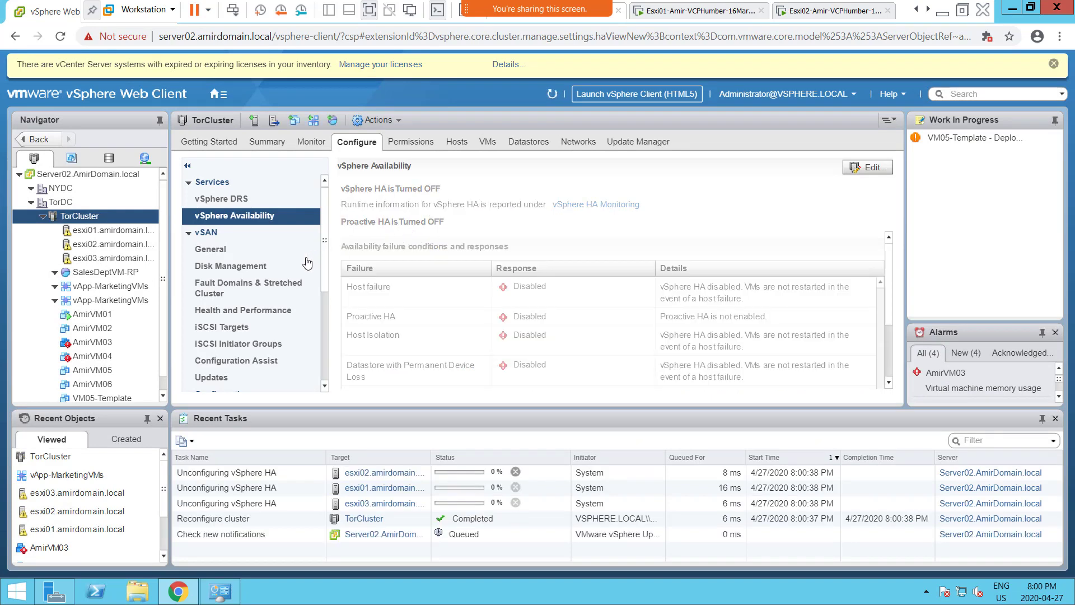
- Go back to TorCluster's vSAN > General page and dismiss the Connection Error dialog
{"action": "left_click", "coordinate": [208, 252]}
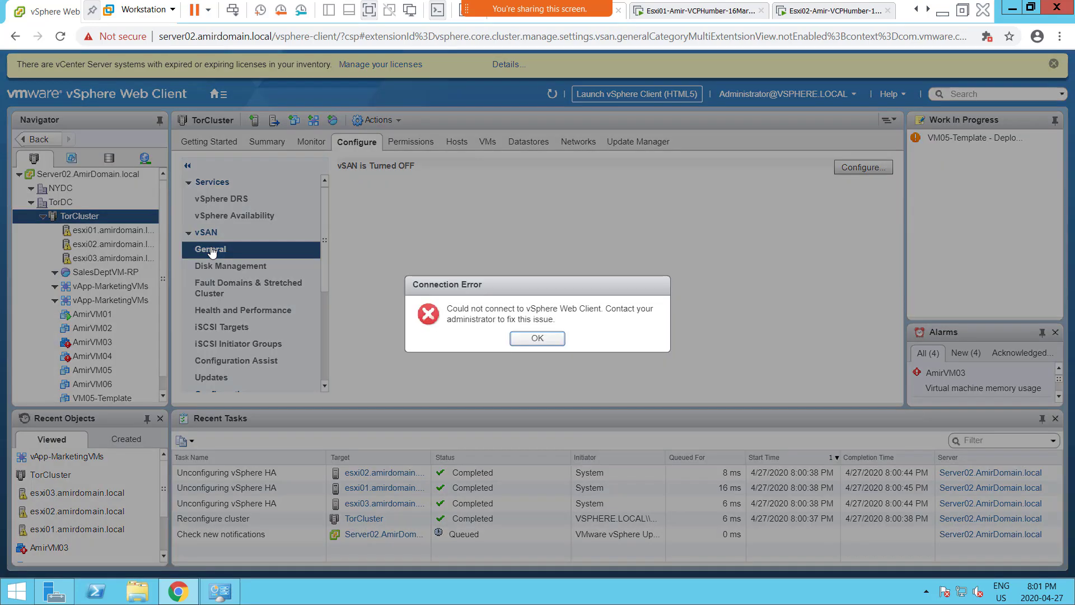
{"action": "left_click", "coordinate": [539, 338]}
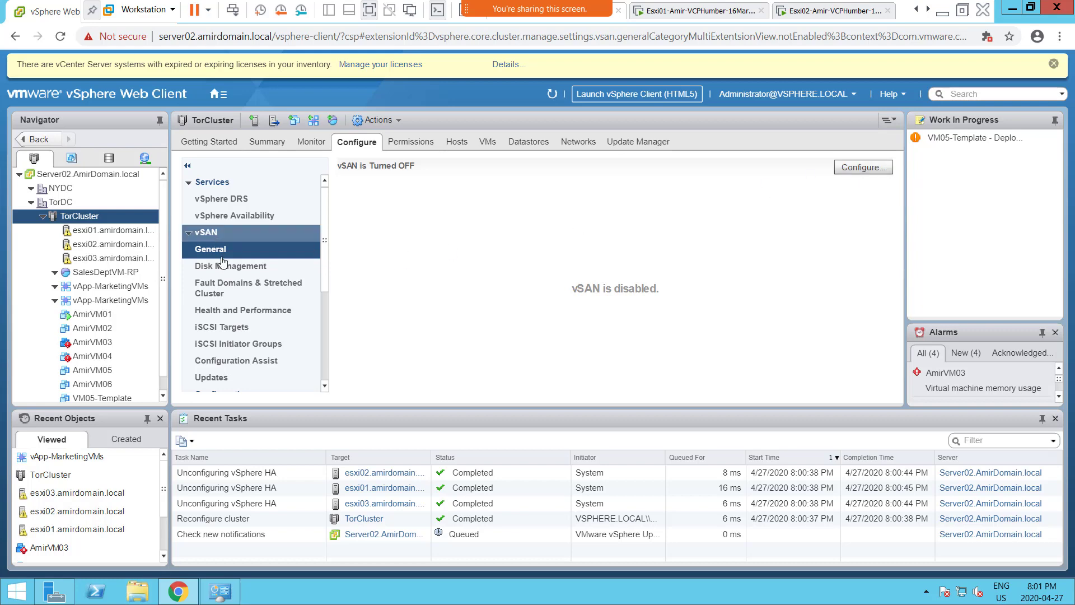
- Relaunch Configure vSAN, pass the capabilities step, and drag the wizard aside to check the 'vSAN is Turned OFF' status
{"action": "left_click", "coordinate": [851, 170]}
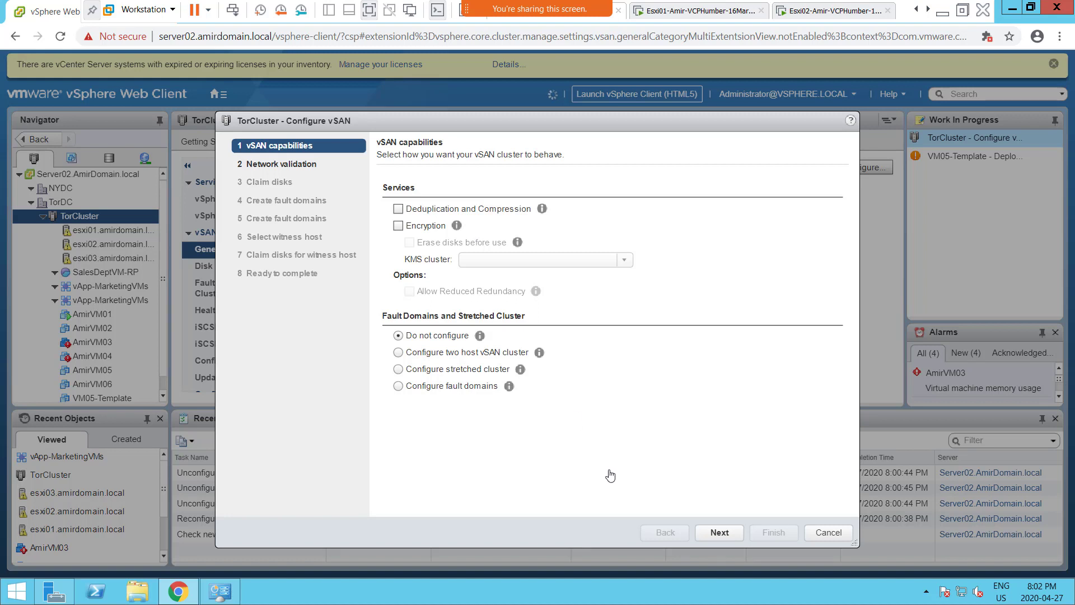
{"action": "left_click", "coordinate": [720, 540]}
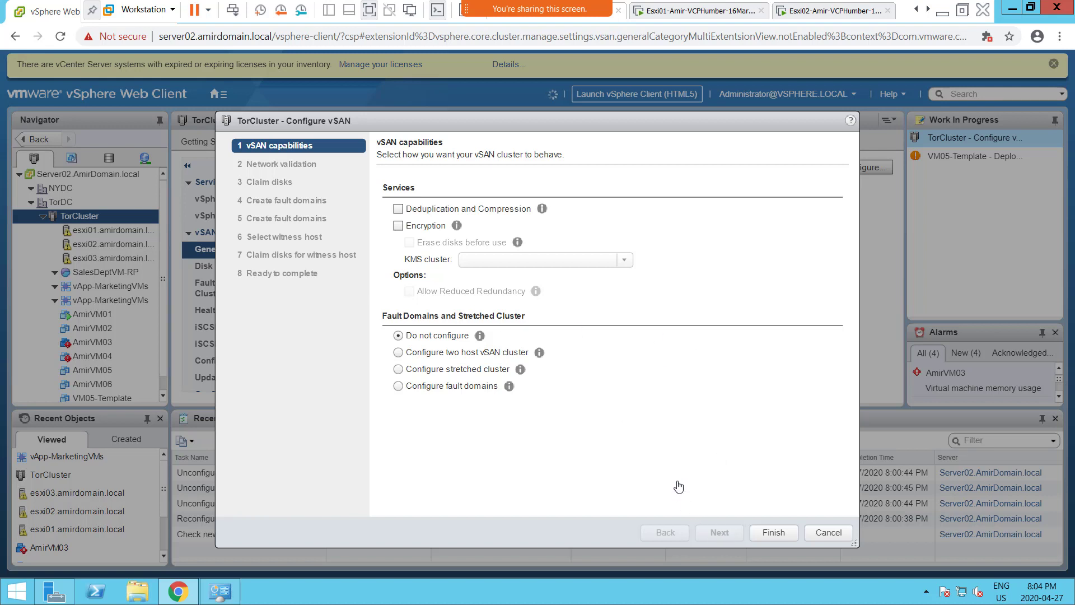
{"action": "left_click_drag", "start_coordinate": [580, 127], "coordinate": [715, 145]}
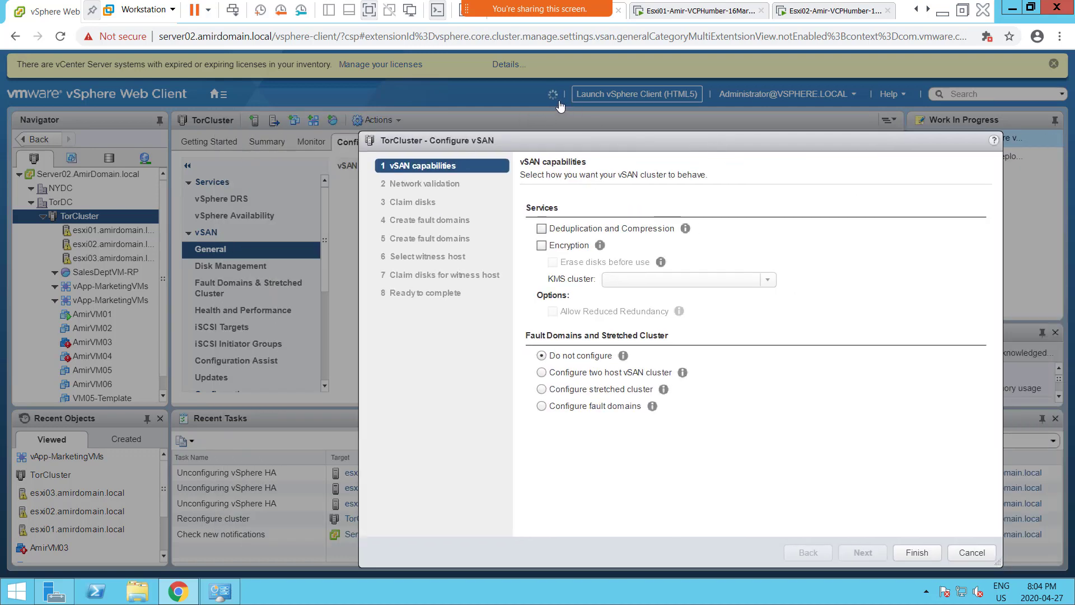
{"action": "left_click_drag", "start_coordinate": [684, 145], "coordinate": [452, 105]}
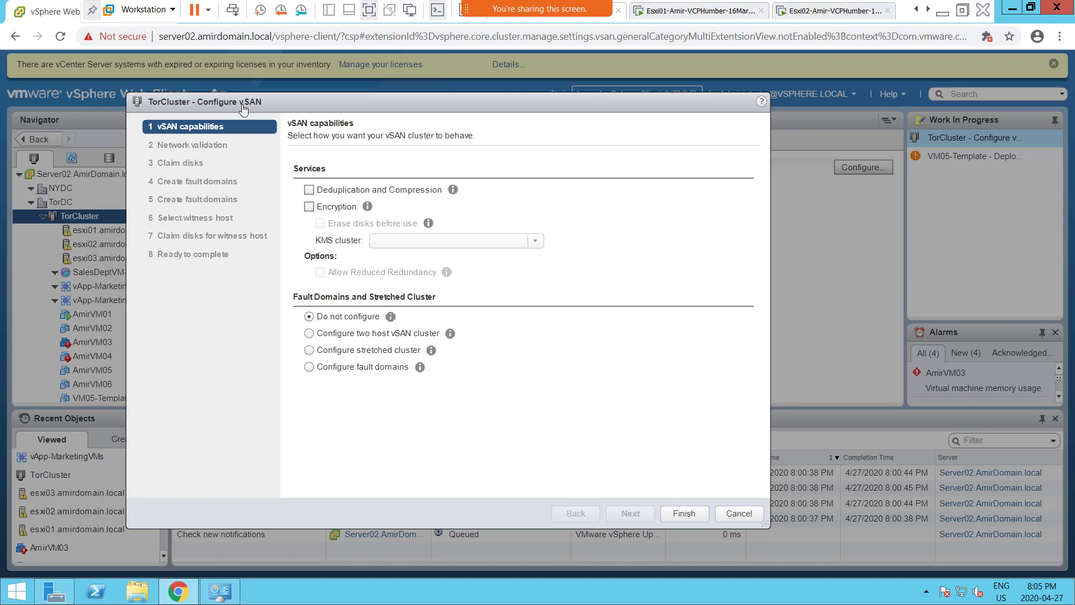
- Reload the page and proceed past the certificate warning to server02.amirdomain.local
{"action": "left_click", "coordinate": [61, 39]}
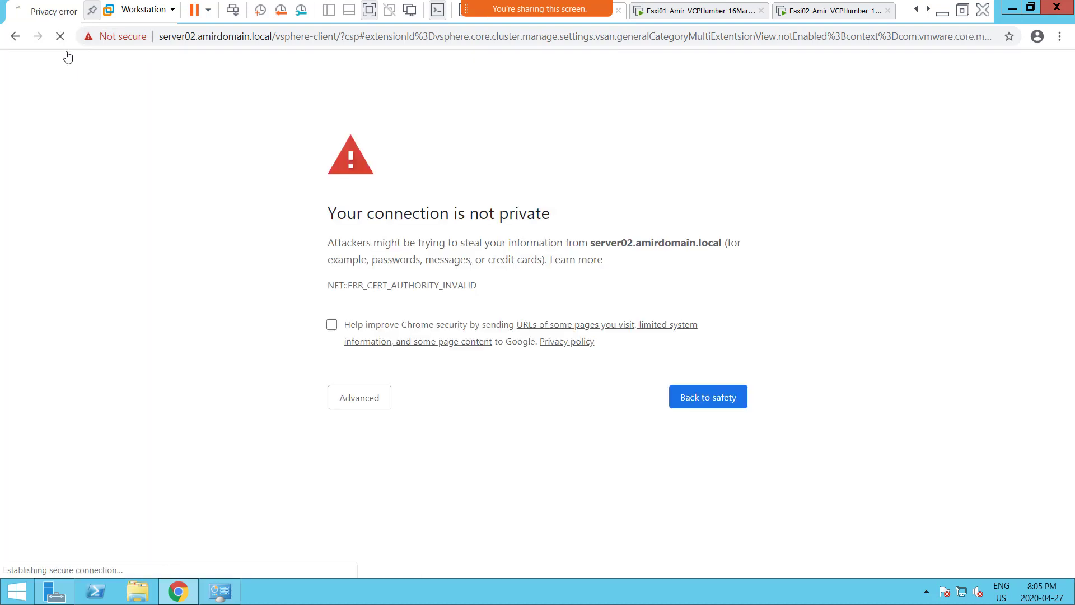
{"action": "left_click", "coordinate": [354, 408]}
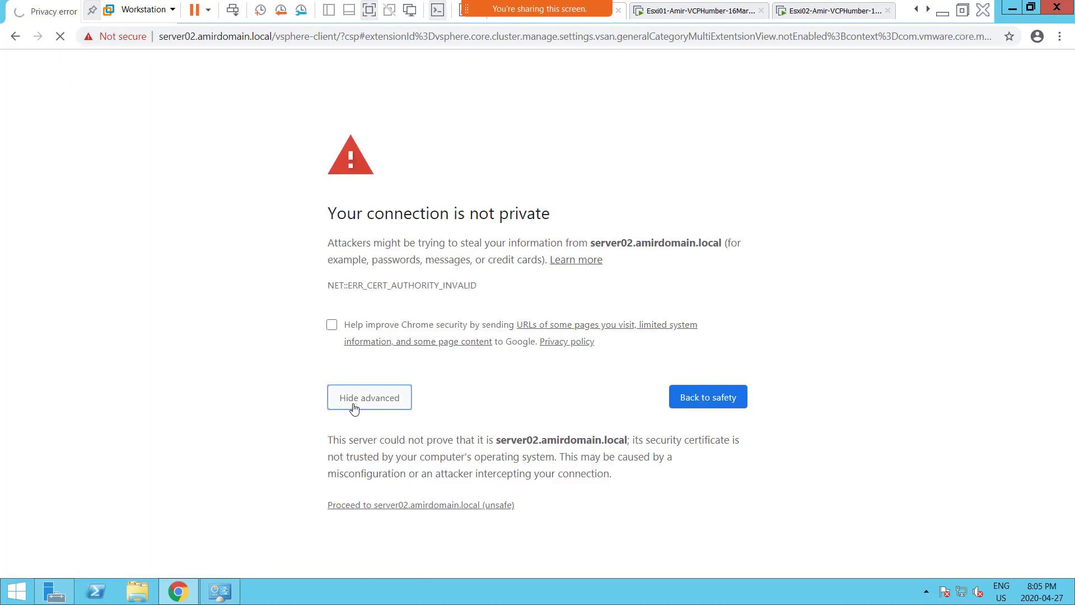
{"action": "left_click", "coordinate": [404, 511]}
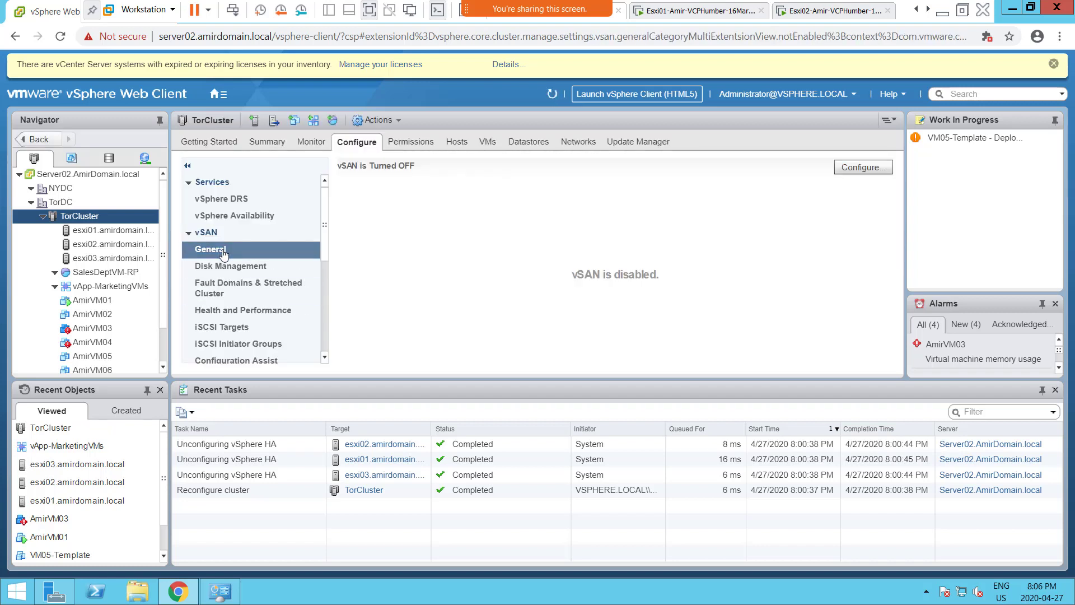
- Click Configure... on TorCluster's vSAN General page to launch the wizard
{"action": "left_click", "coordinate": [852, 171]}
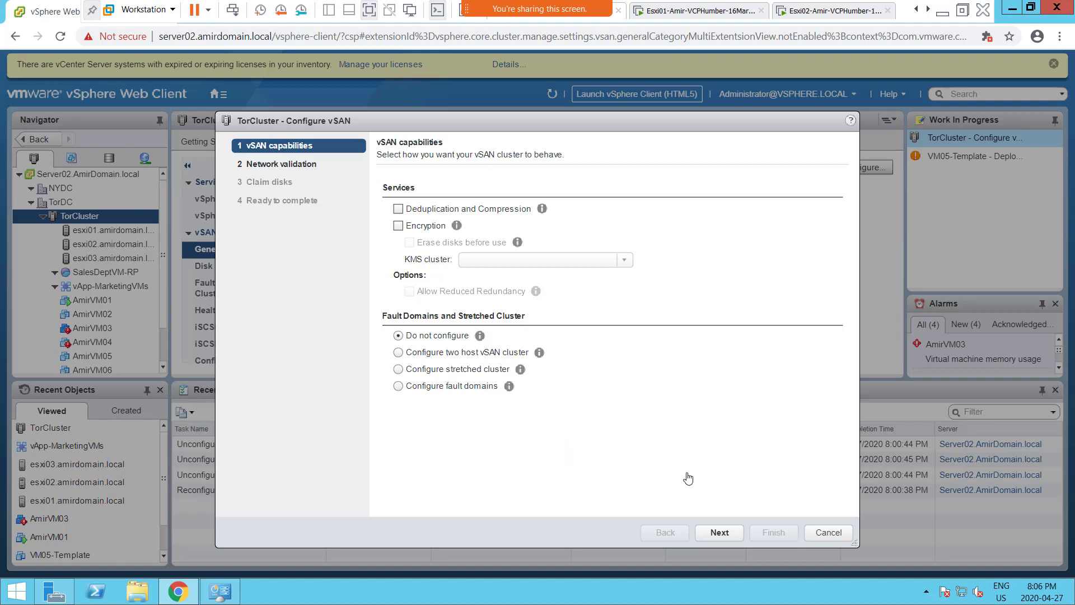
- Go through network validation, where all three hosts pass, to the Claim disks page
{"action": "left_click", "coordinate": [721, 530]}
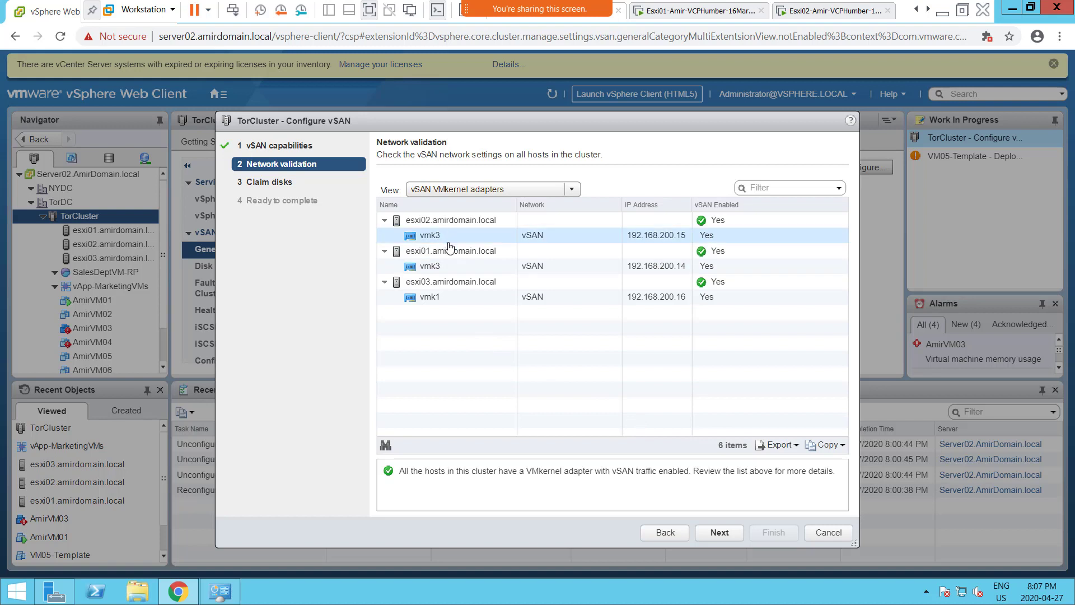
{"action": "left_click", "coordinate": [654, 537]}
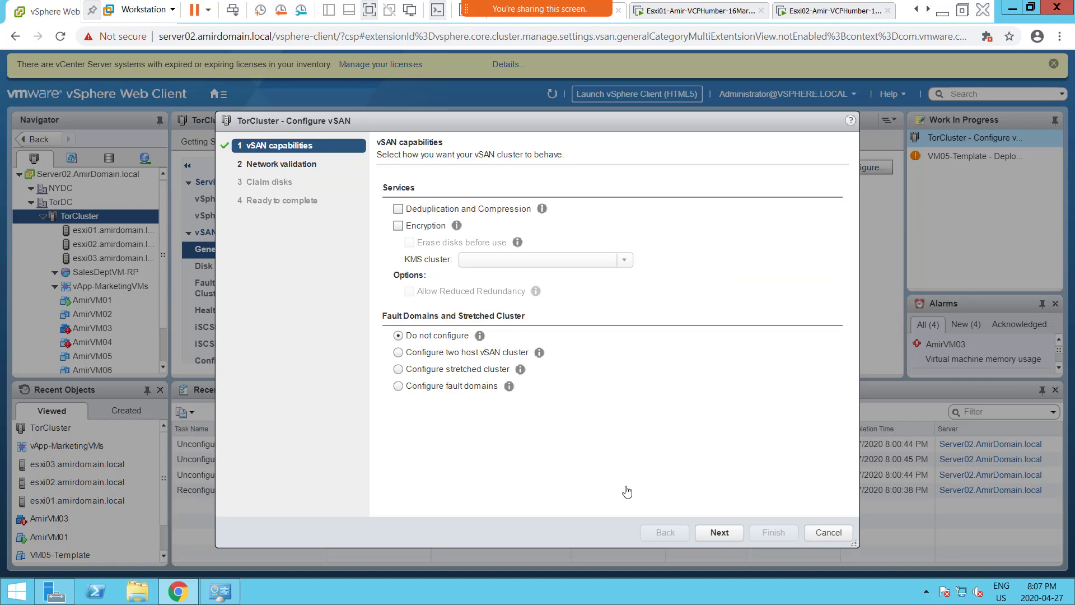
{"action": "left_click", "coordinate": [716, 533]}
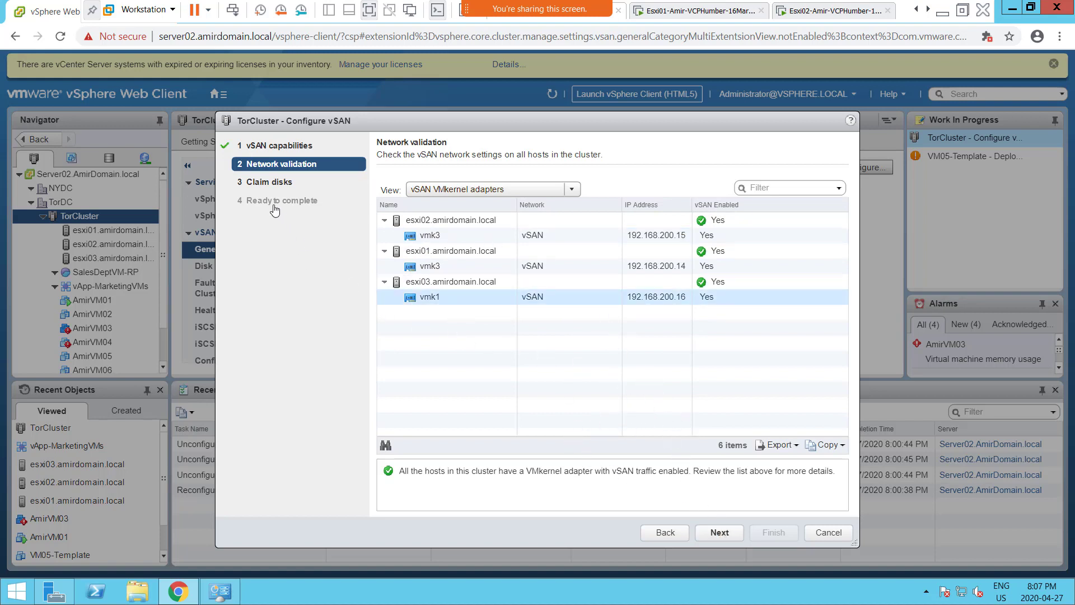
{"action": "left_click", "coordinate": [720, 534]}
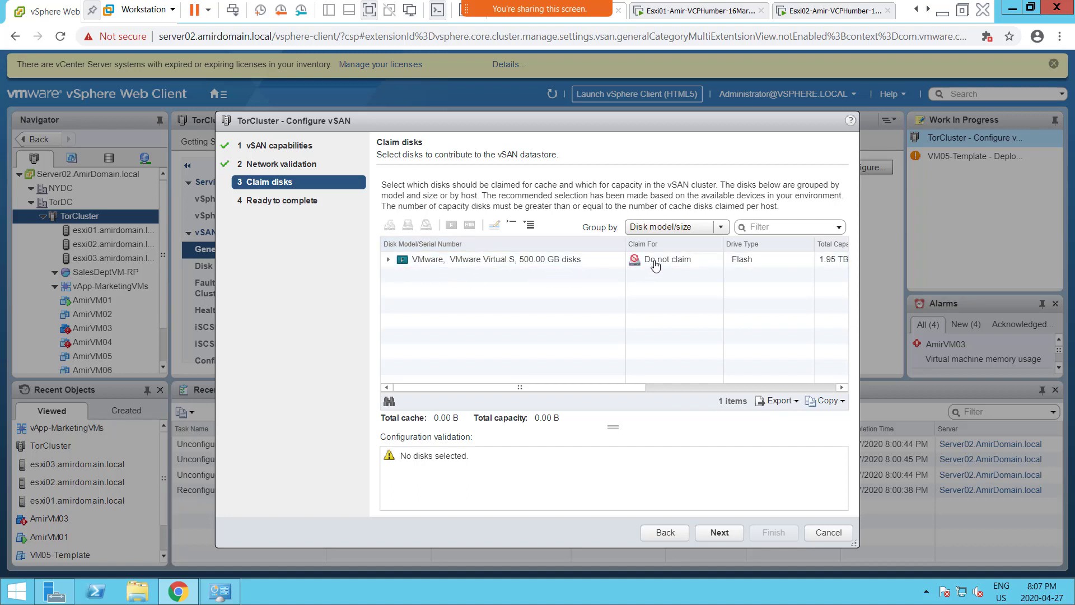
- Group claimable disks by host and expand esxi02 and esxi01, each showing two 500.00 GB disks
{"action": "left_click", "coordinate": [694, 231]}
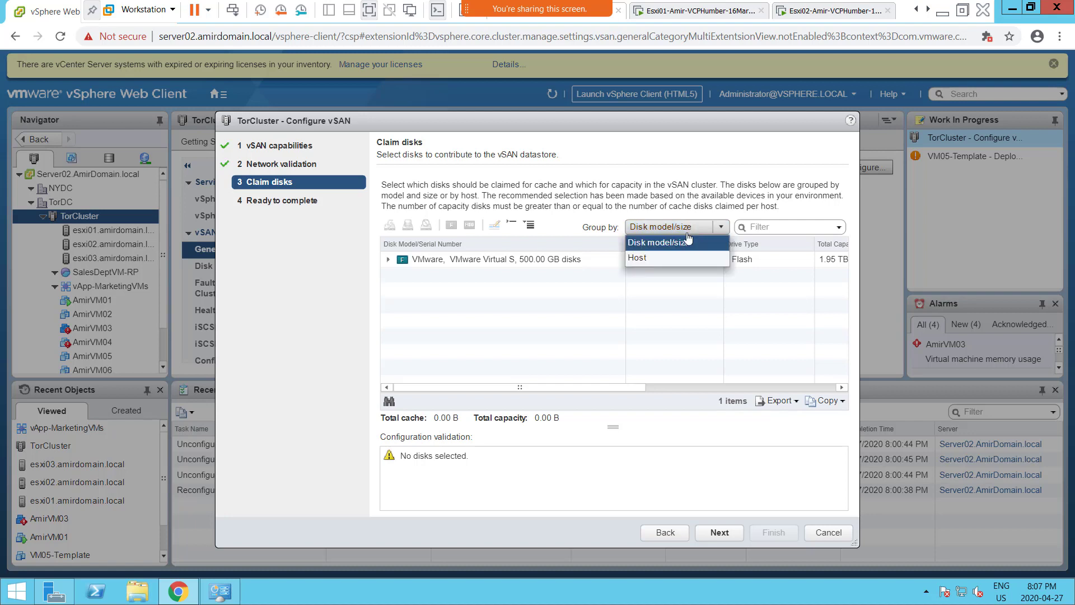
{"action": "left_click", "coordinate": [656, 262]}
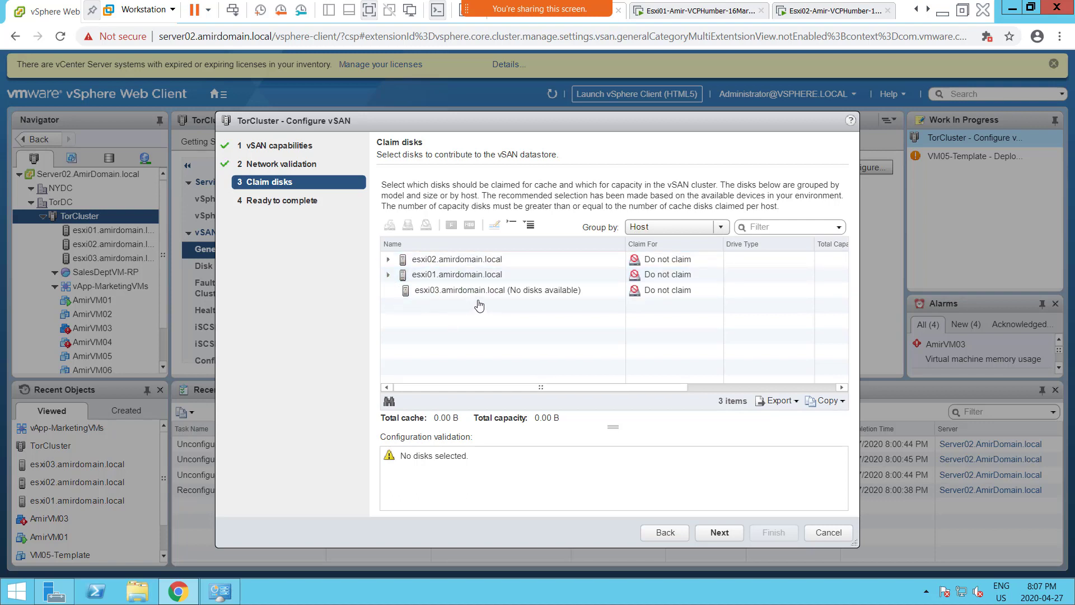
{"action": "left_click", "coordinate": [430, 294]}
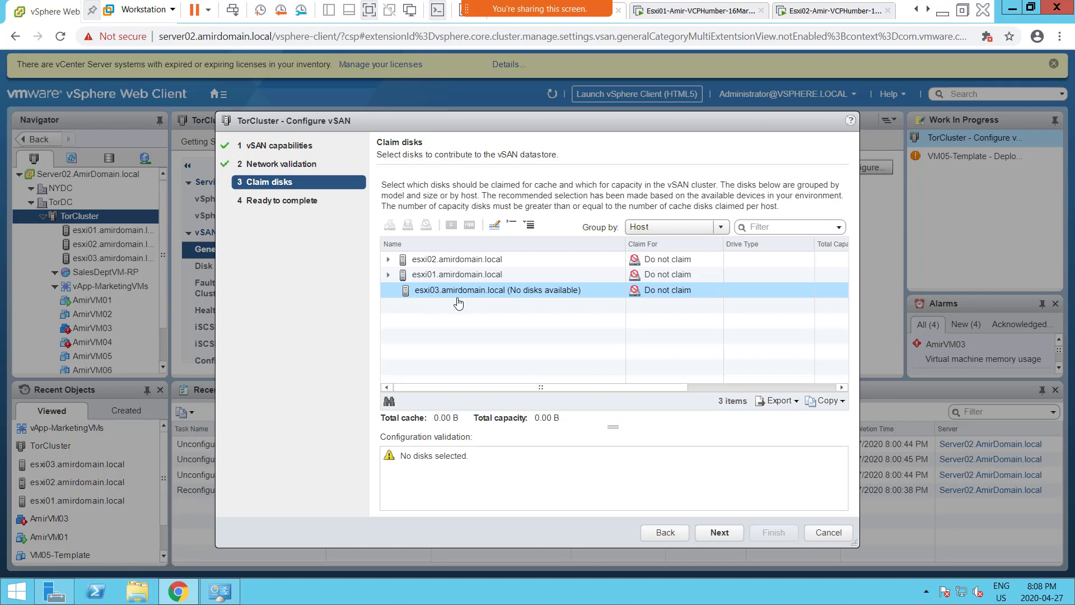
{"action": "left_click", "coordinate": [389, 261]}
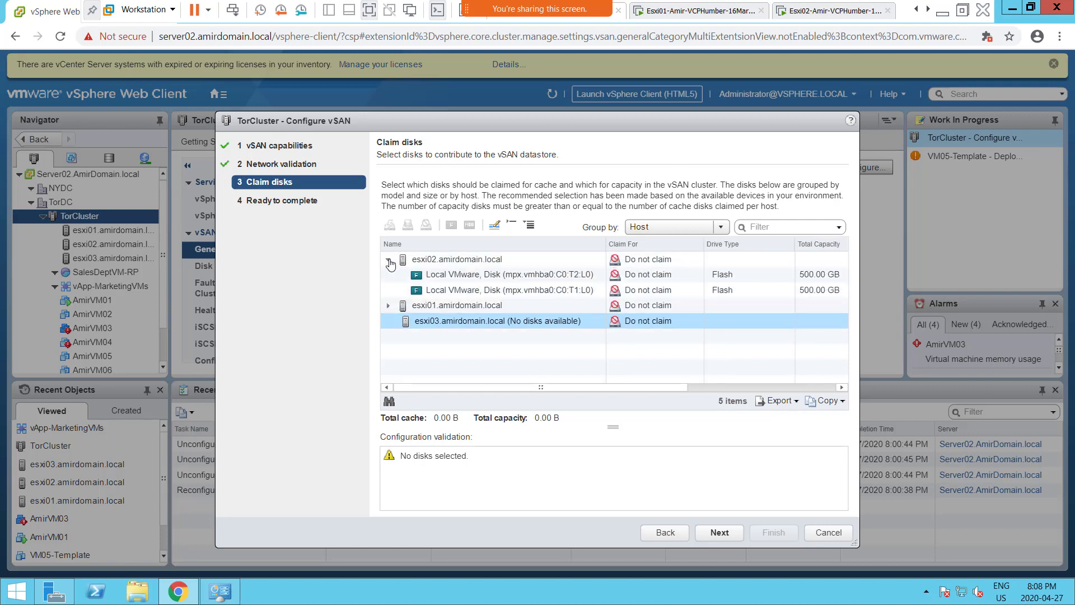
{"action": "left_click", "coordinate": [388, 307]}
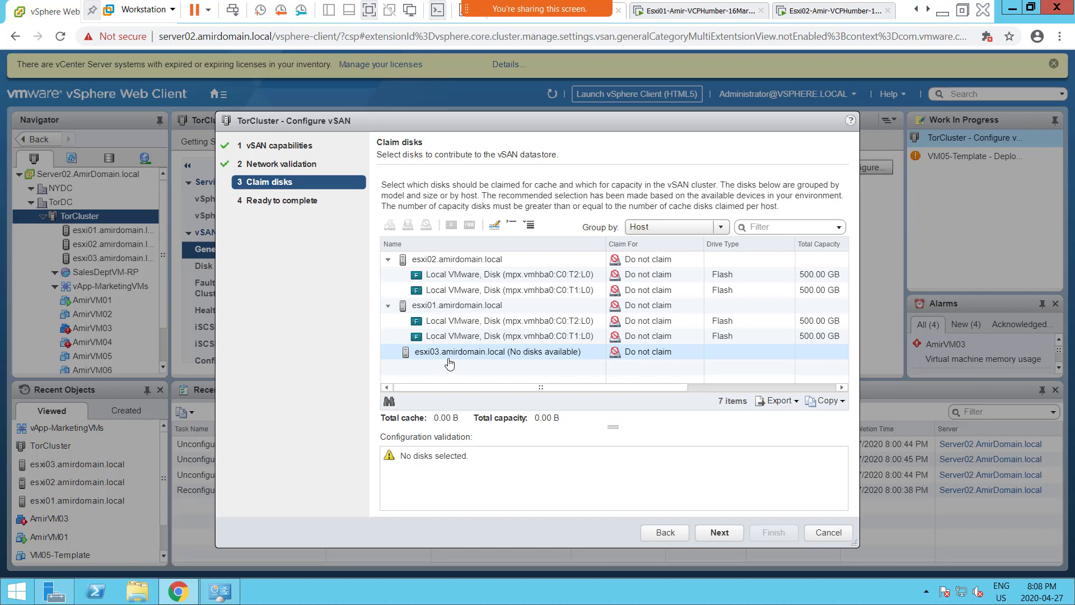
{"action": "left_click", "coordinate": [927, 13]}
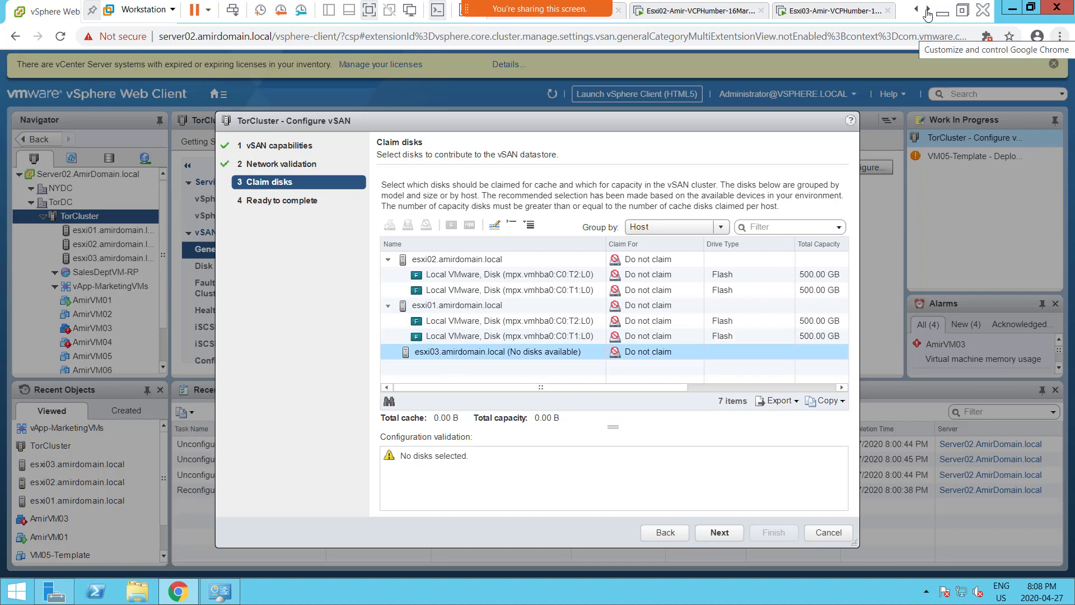
- Switch to the Esxi03 tab and open its VM Settings, showing a single 200 GB disk
{"action": "left_click", "coordinate": [928, 11]}
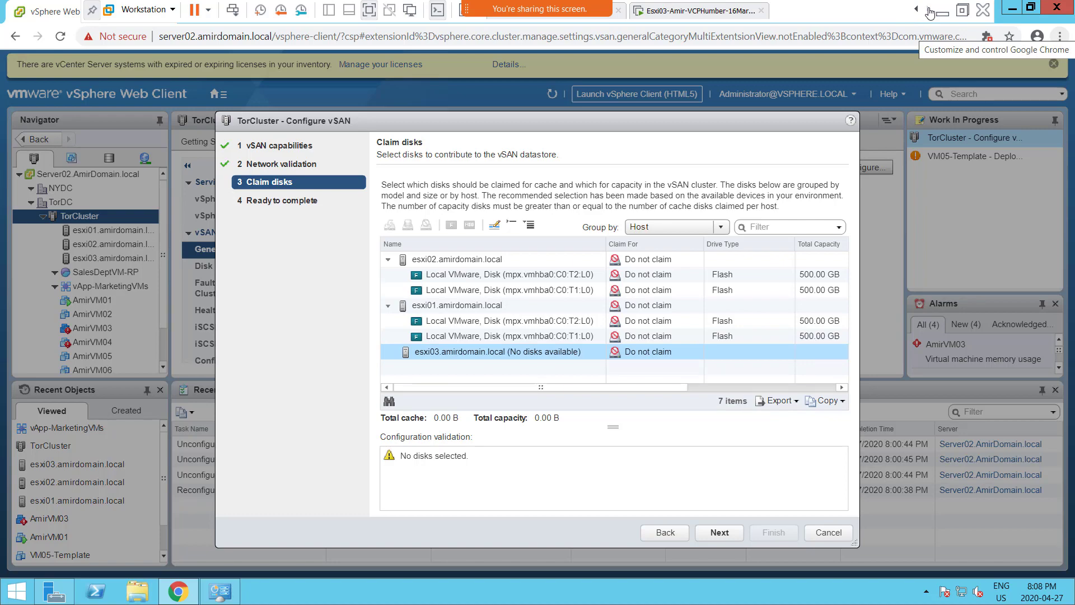
{"action": "left_click", "coordinate": [674, 11]}
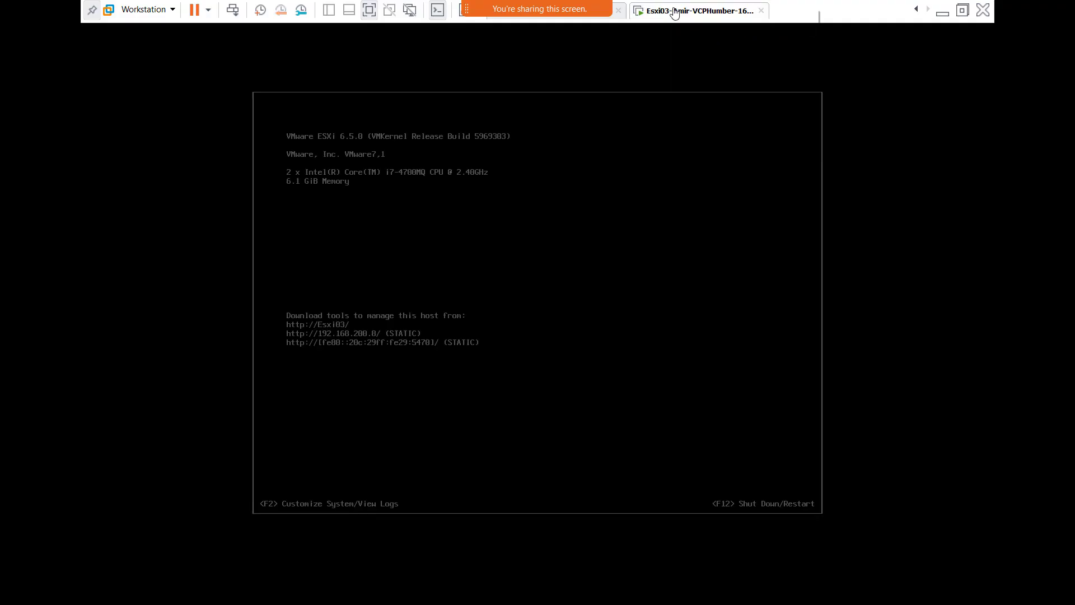
{"action": "right_click", "coordinate": [675, 10]}
{"action": "mouse_move", "coordinate": [708, 33]}
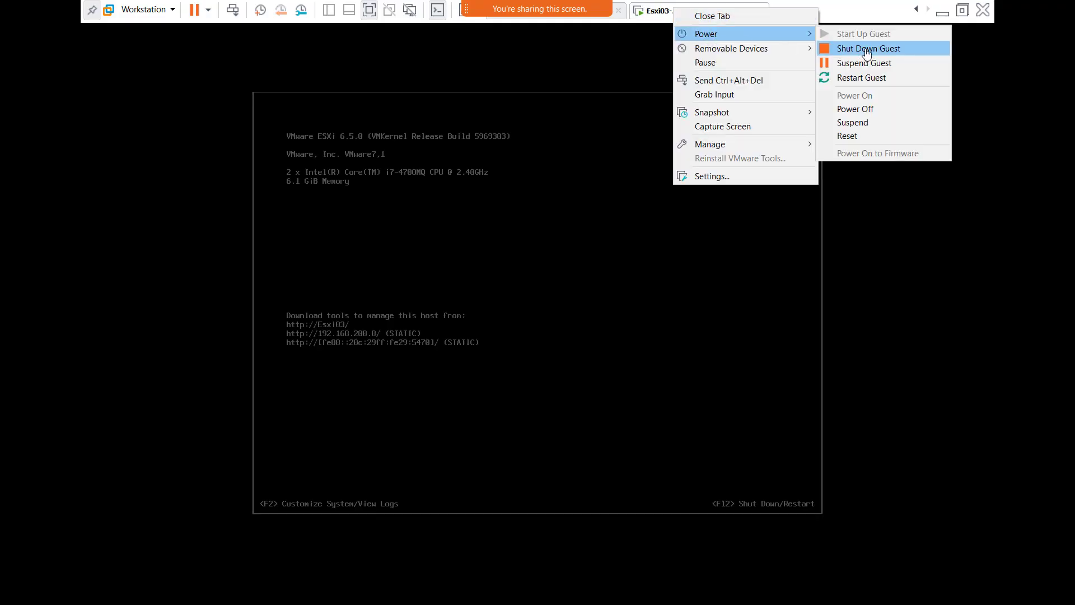
{"action": "left_click", "coordinate": [890, 78]}
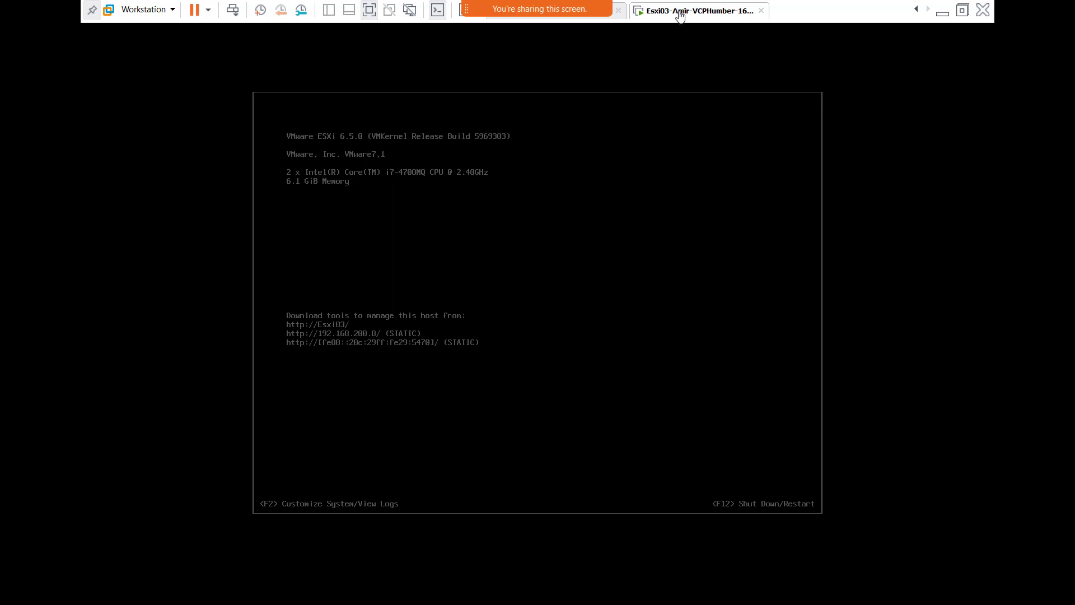
{"action": "right_click", "coordinate": [701, 19]}
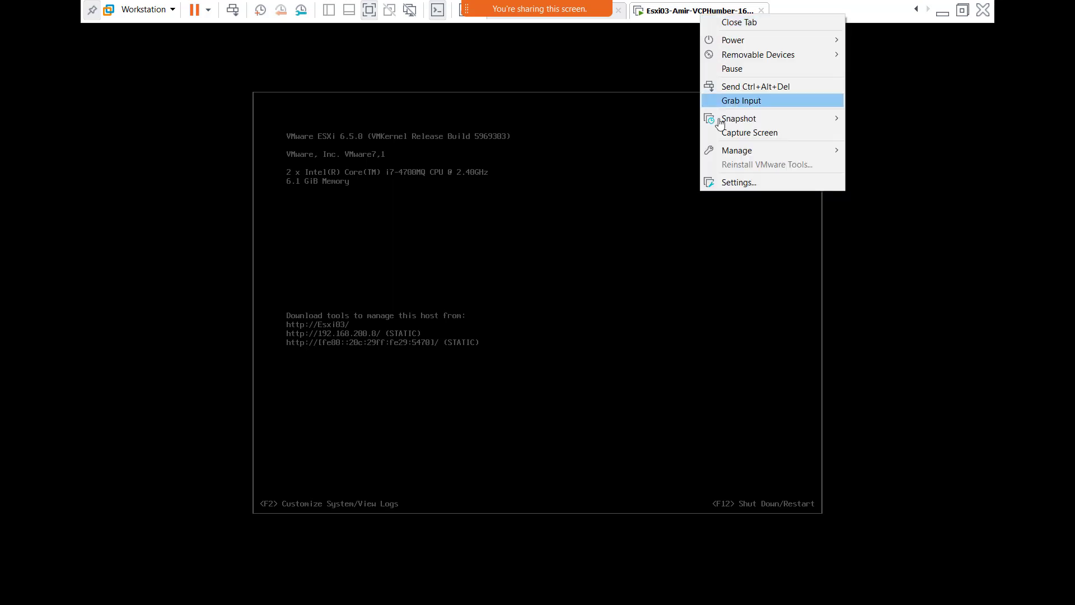
{"action": "left_click", "coordinate": [747, 183]}
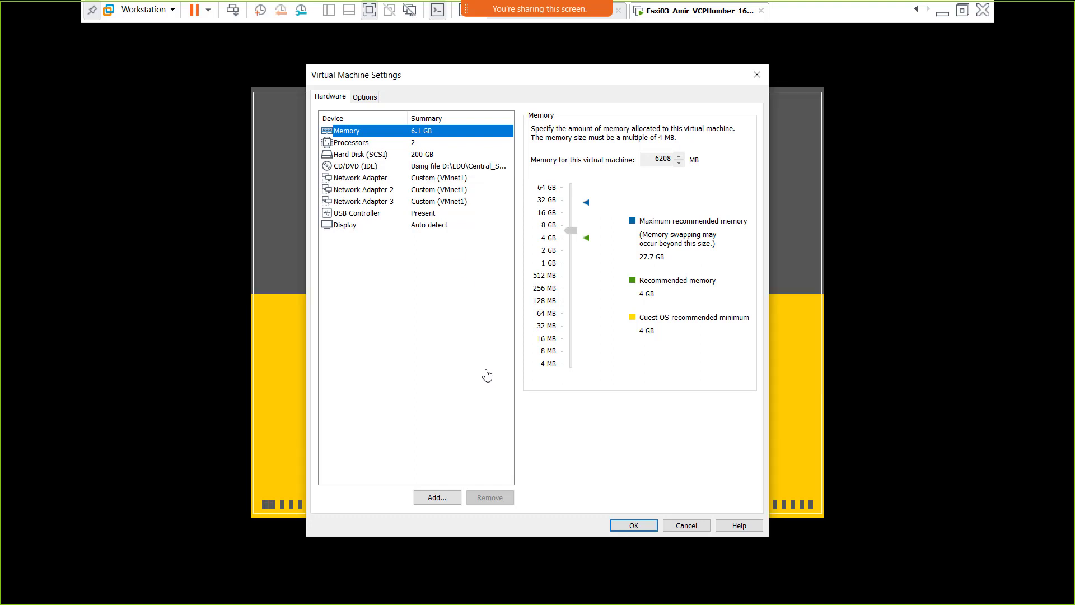
- Add a first new 500 GB SCSI hard disk stored as a single file to Esxi03
{"action": "left_click", "coordinate": [438, 498]}
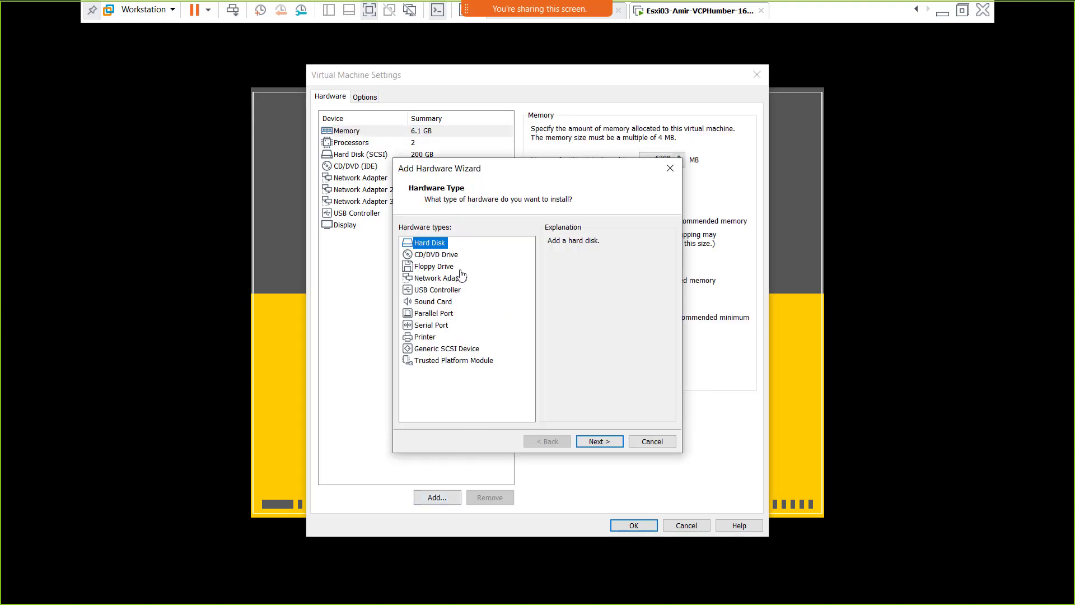
{"action": "left_click", "coordinate": [602, 442]}
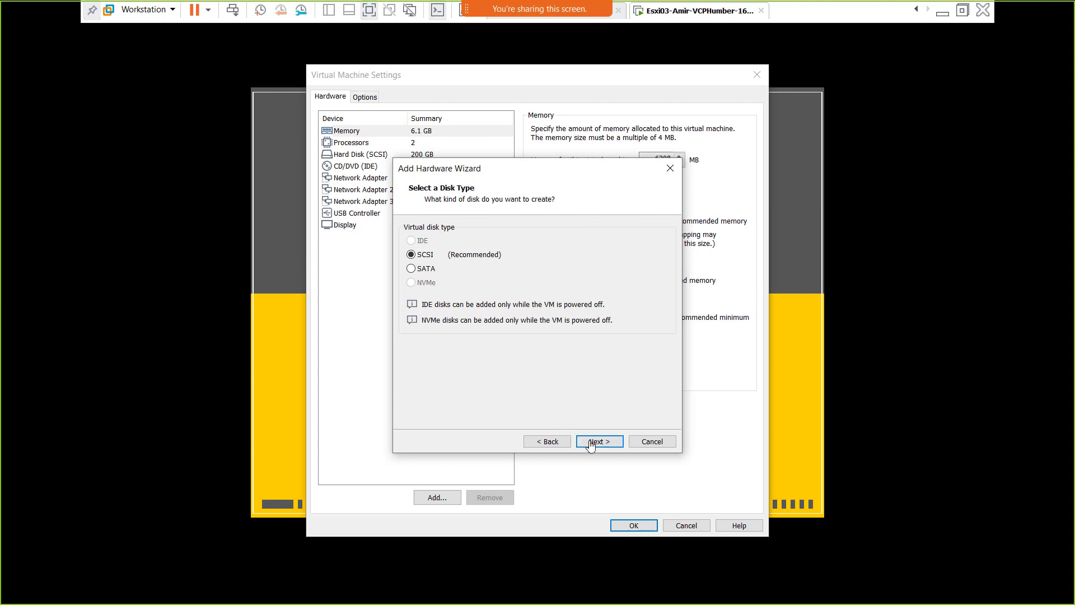
{"action": "left_click", "coordinate": [596, 440]}
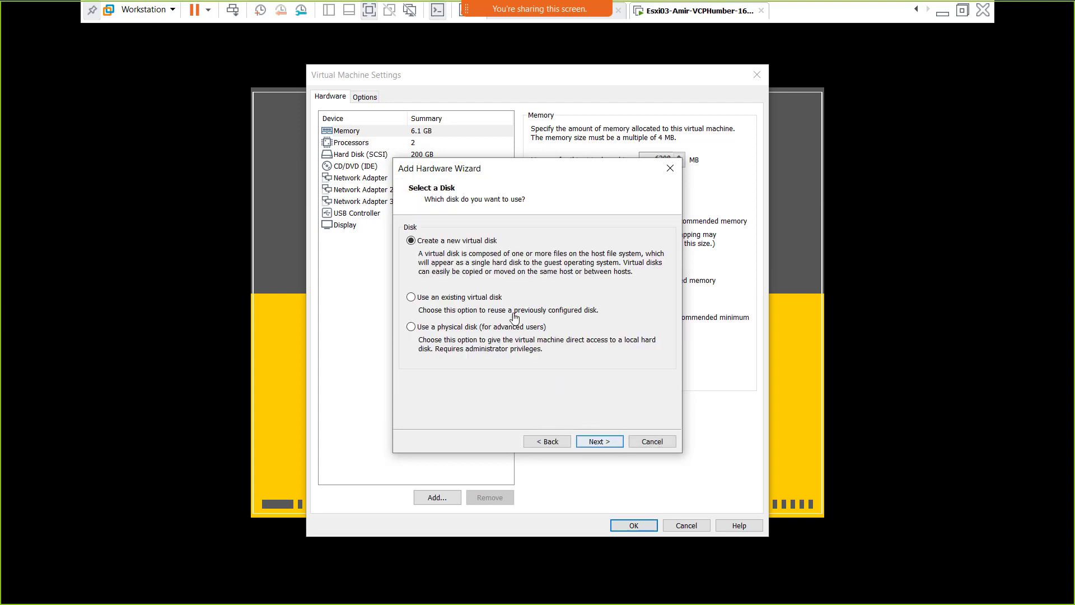
{"action": "left_click", "coordinate": [596, 441]}
{"action": "type", "text": "500"}
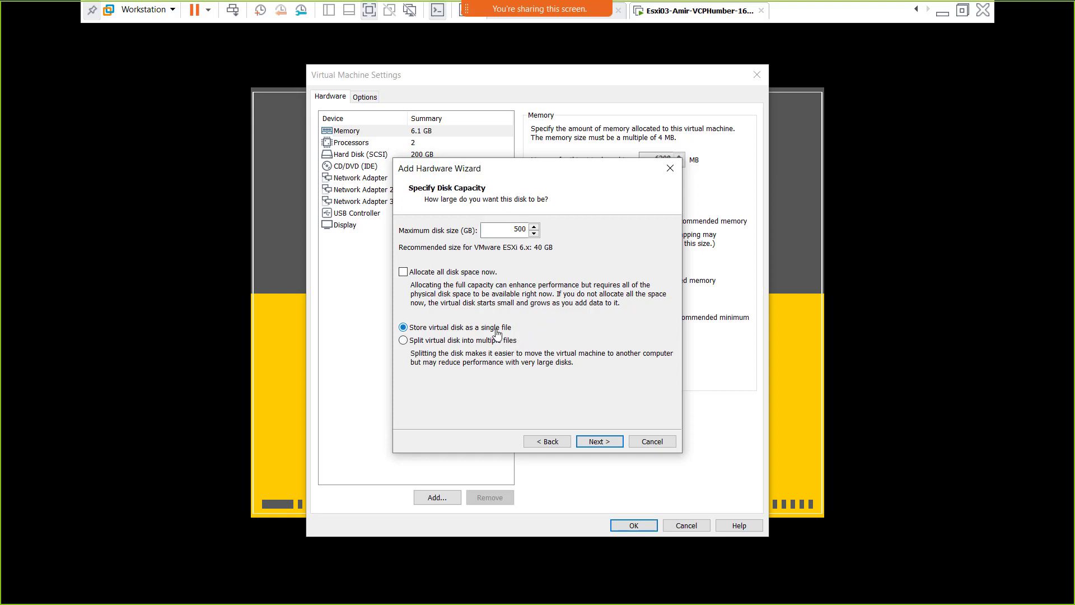
{"action": "left_click", "coordinate": [598, 442]}
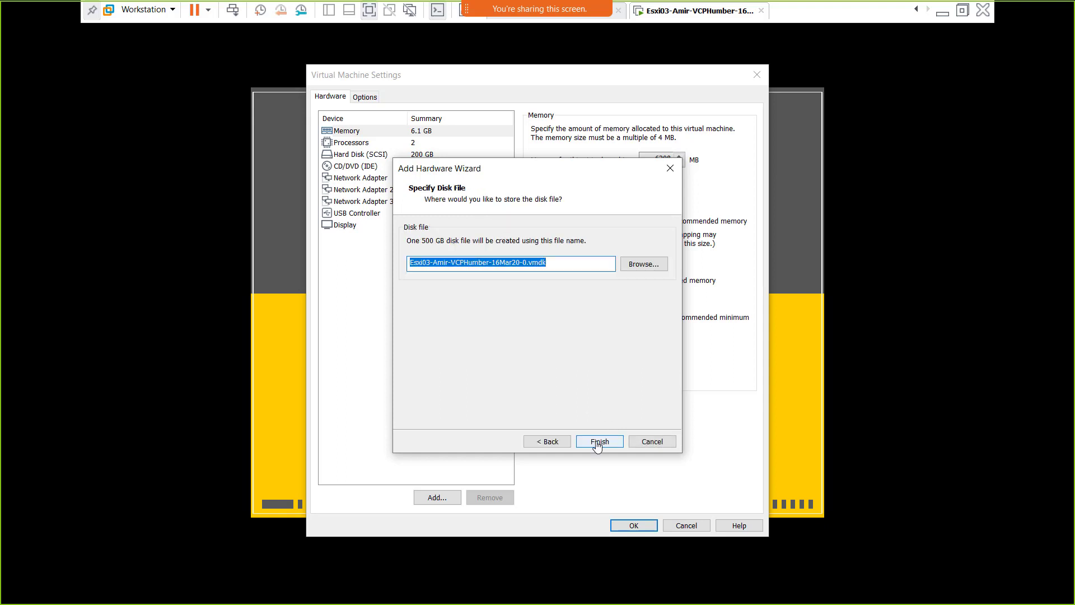
{"action": "left_click", "coordinate": [598, 442]}
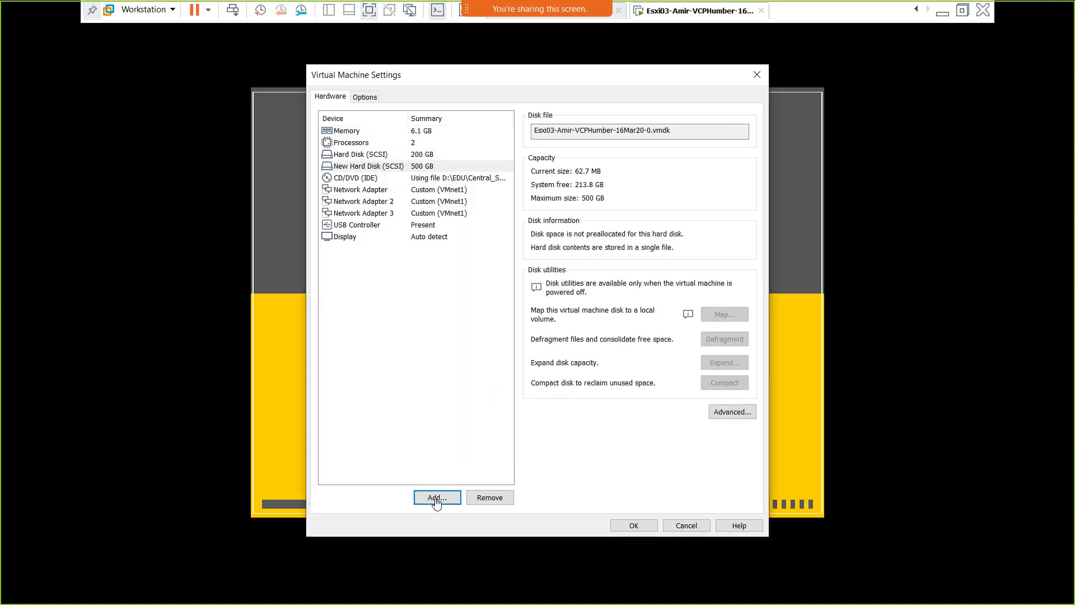
- Add a second new 500 GB SCSI single-file hard disk to Esxi03
{"action": "left_click", "coordinate": [437, 499]}
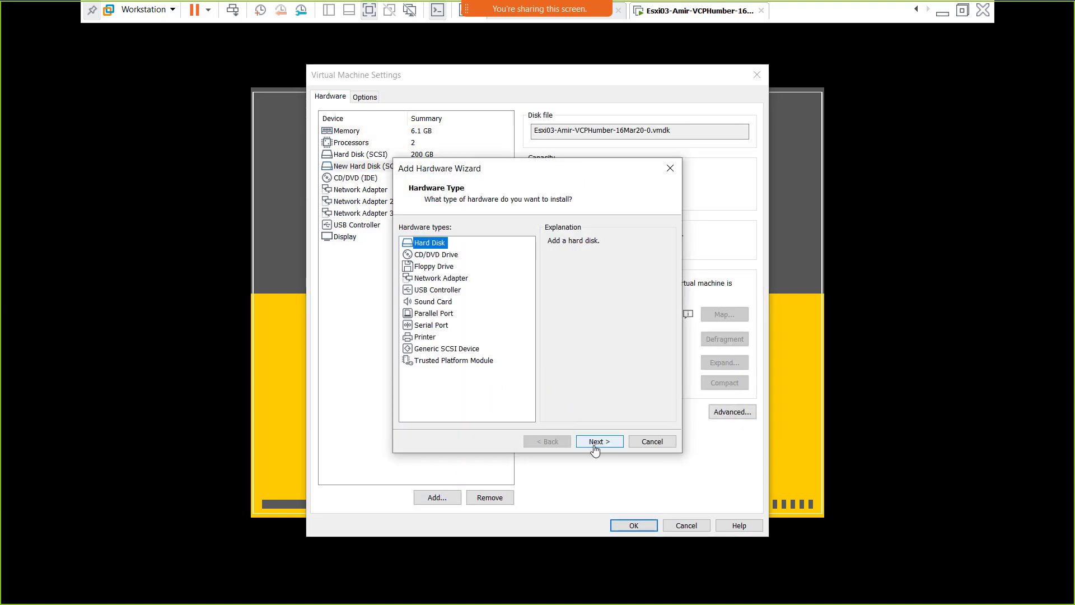
{"action": "left_click", "coordinate": [595, 448]}
{"action": "left_click", "coordinate": [597, 449]}
{"action": "left_click", "coordinate": [598, 450]}
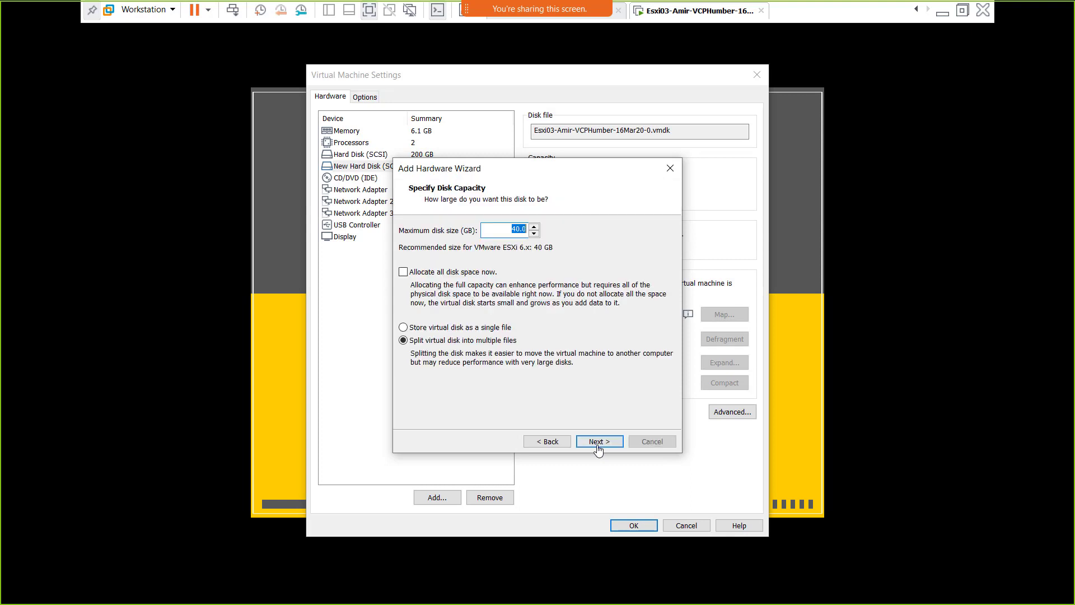
{"action": "type", "text": "500"}
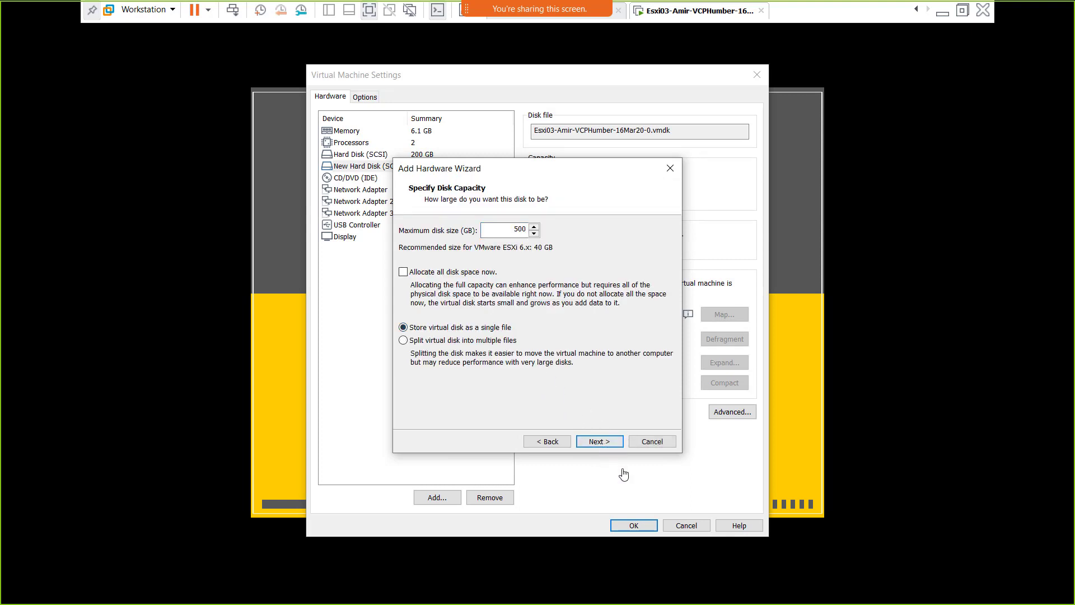
{"action": "left_click", "coordinate": [600, 441]}
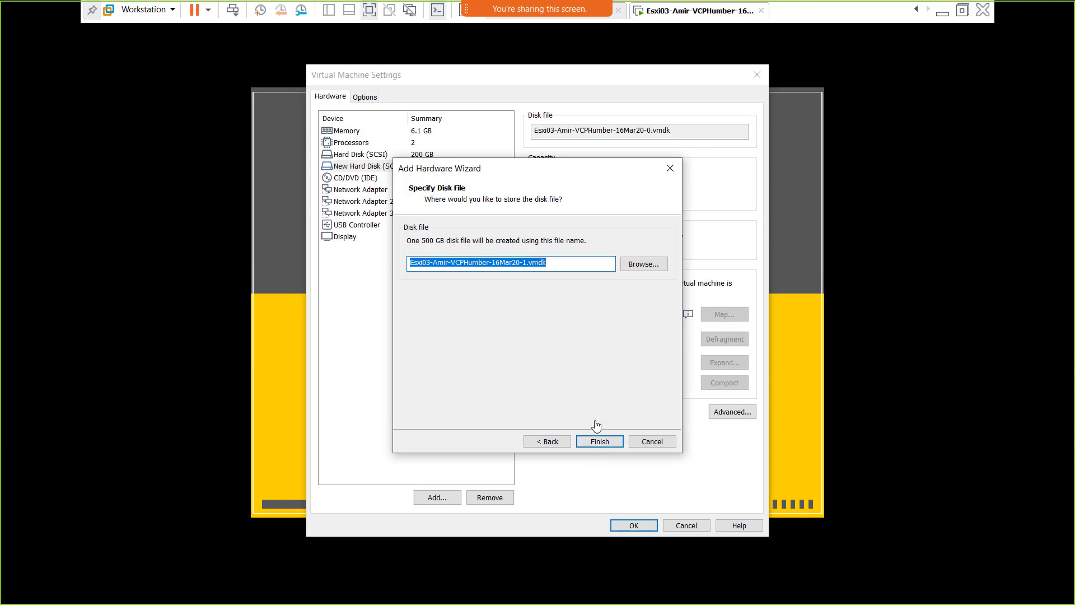
{"action": "left_click", "coordinate": [598, 442]}
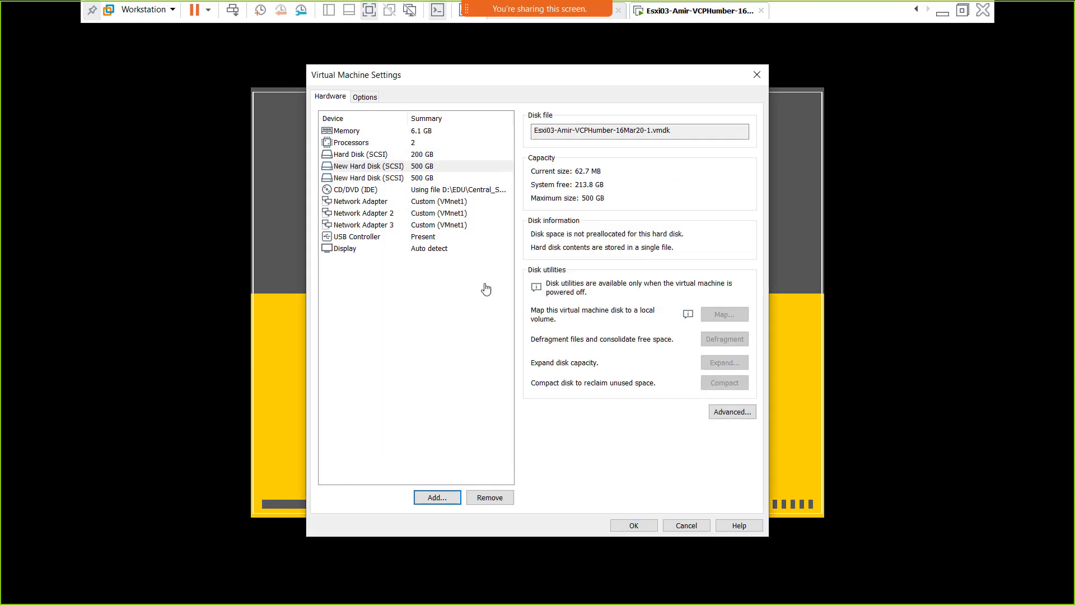
- Save the two new disks to Esxi03, restart its guest, and exit full-screen view
{"action": "left_click", "coordinate": [623, 526]}
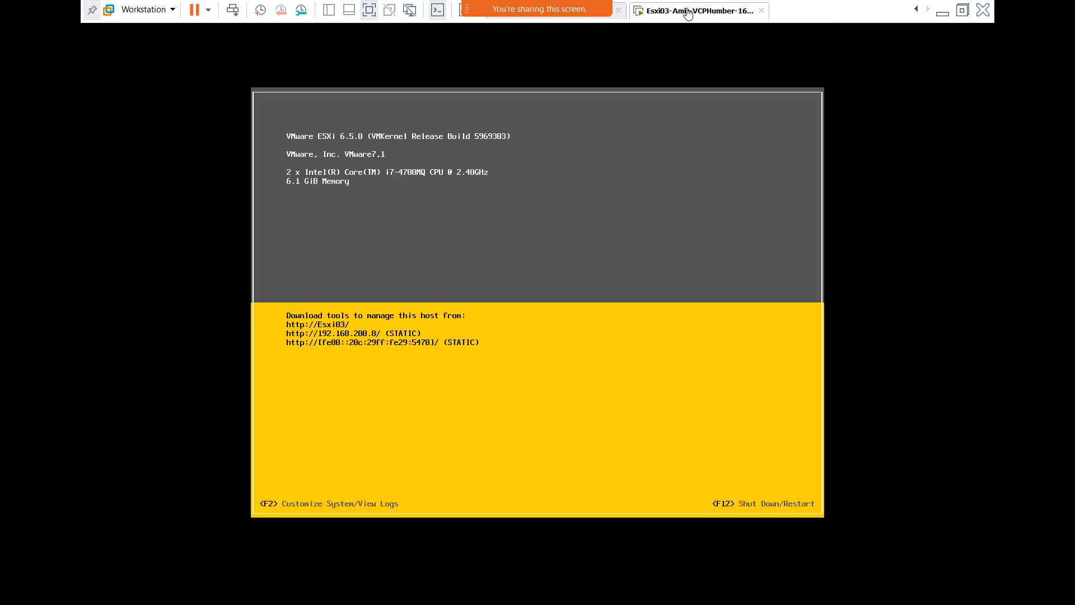
{"action": "right_click", "coordinate": [687, 12]}
{"action": "mouse_move", "coordinate": [728, 36]}
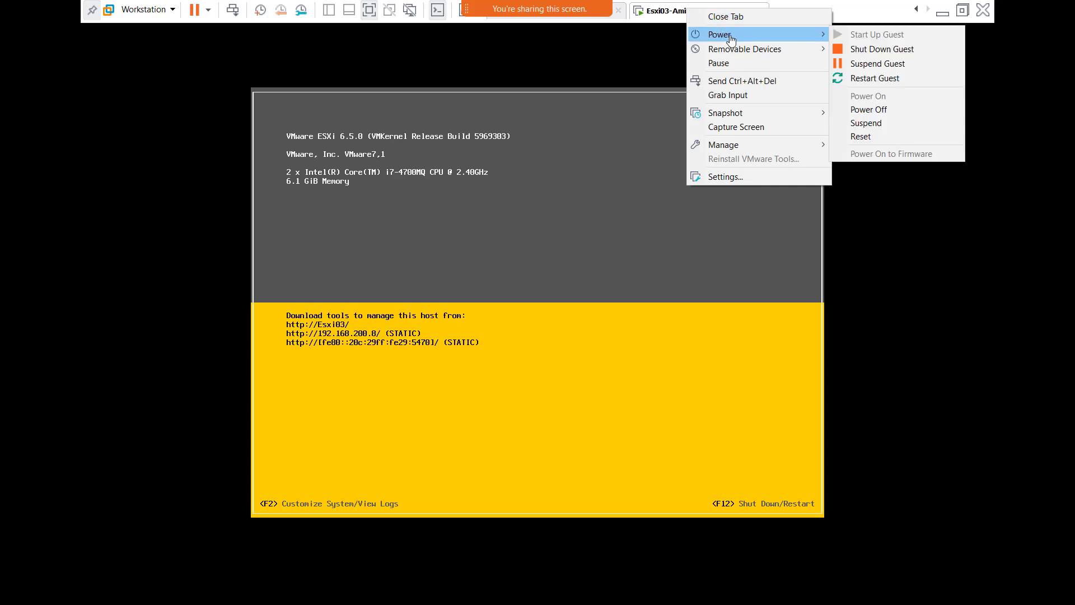
{"action": "left_click", "coordinate": [893, 82]}
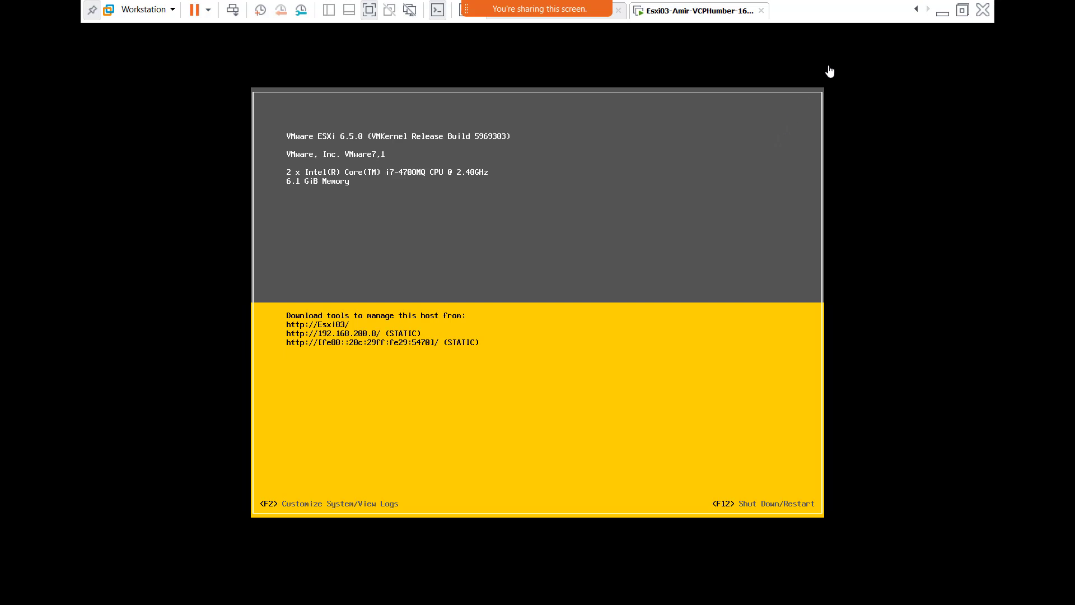
{"action": "left_click", "coordinate": [961, 19]}
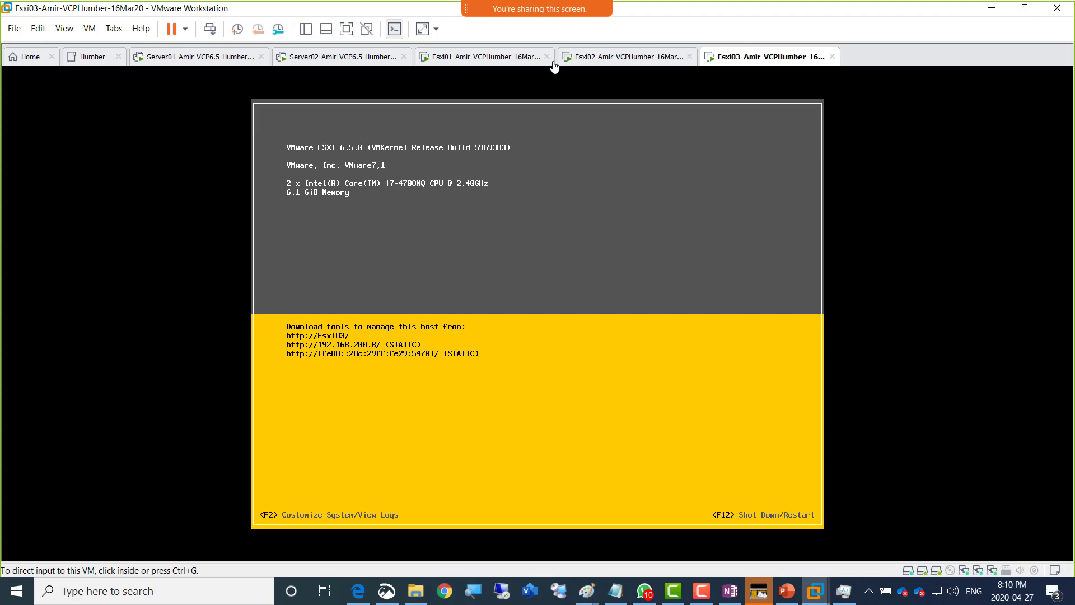
{"action": "left_click", "coordinate": [322, 60]}
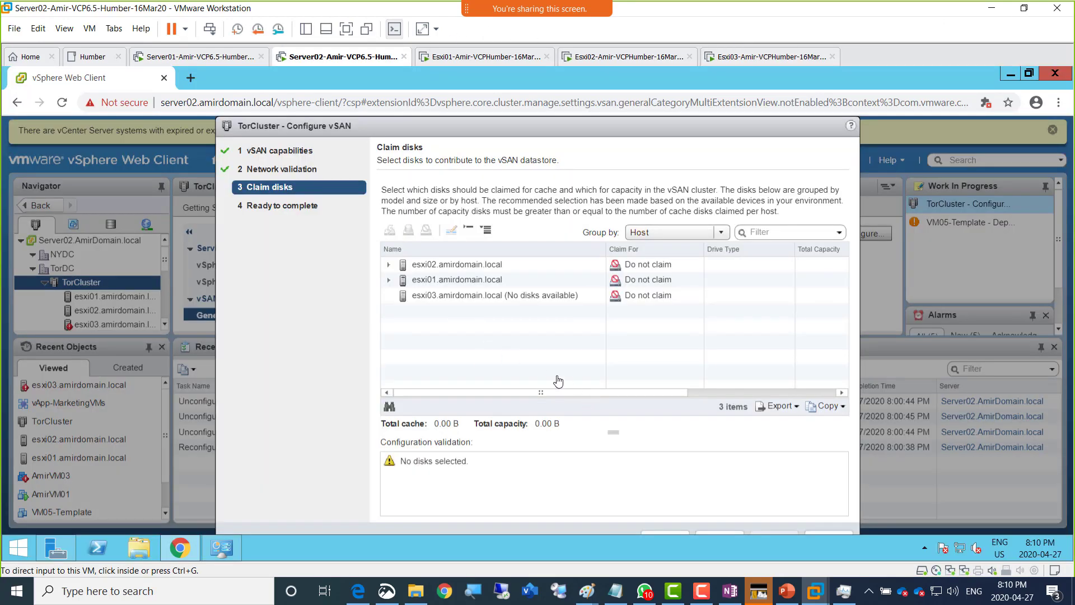
{"action": "left_click", "coordinate": [536, 130]}
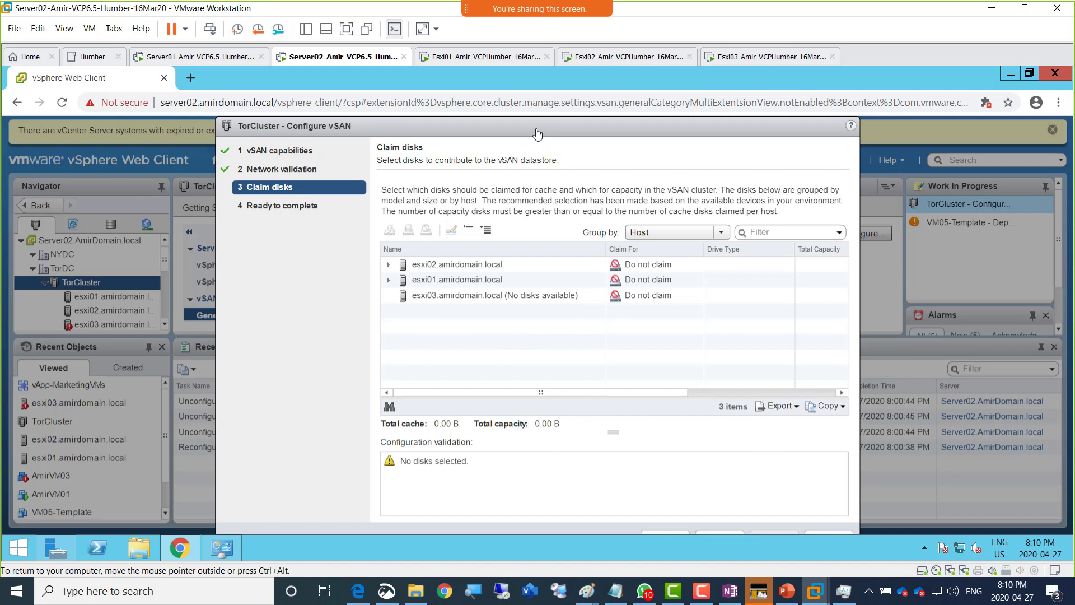
{"action": "left_click_drag", "start_coordinate": [534, 131], "coordinate": [508, 130]}
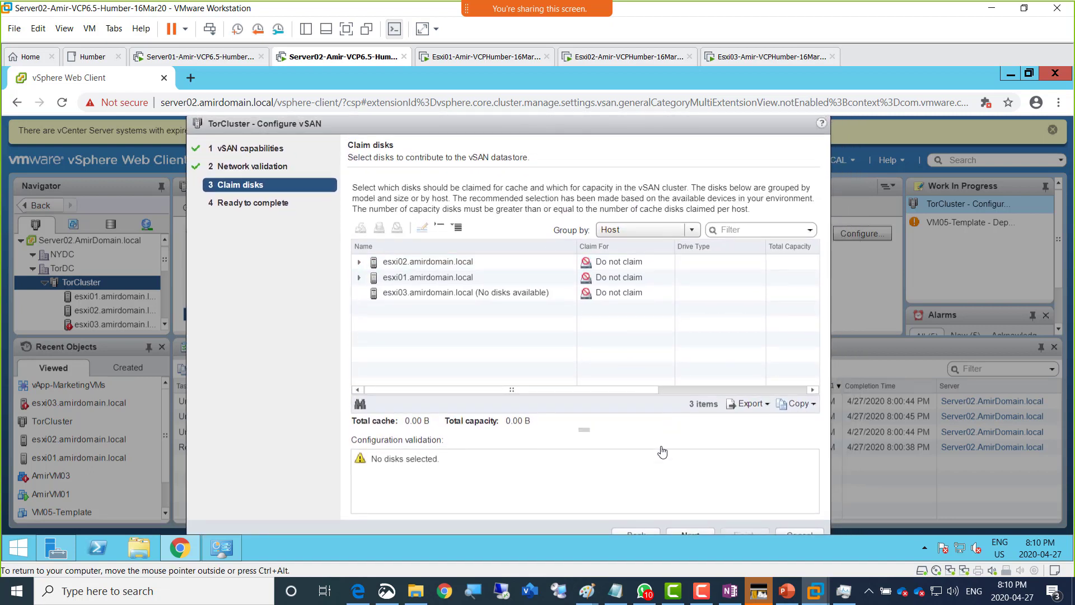
{"action": "left_click", "coordinate": [754, 58]}
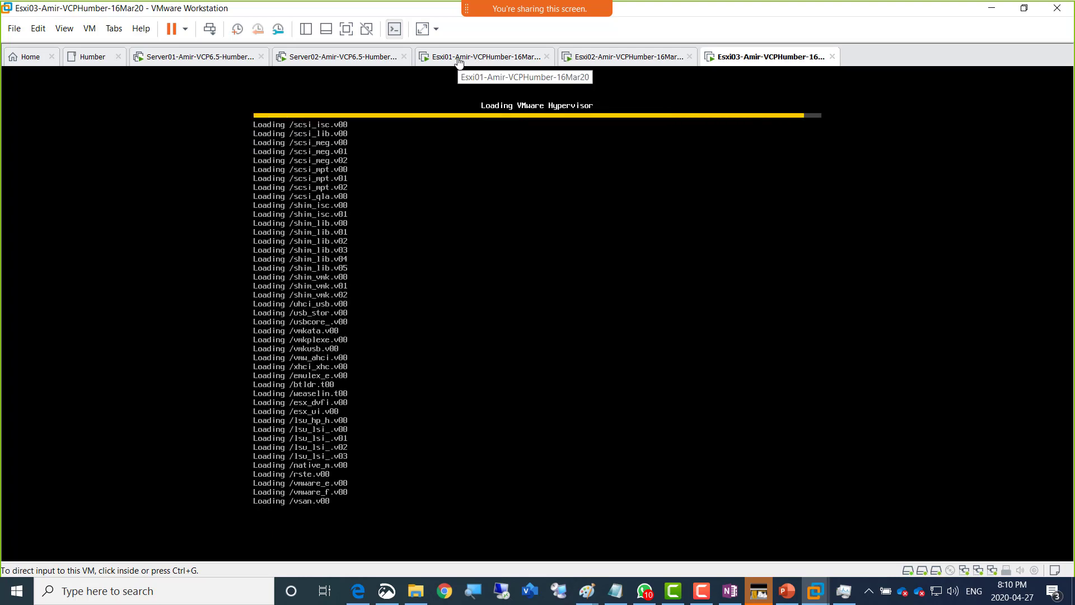
- Switch to the Server02 console showing the vSAN Claim disks step
{"action": "left_click", "coordinate": [326, 58]}
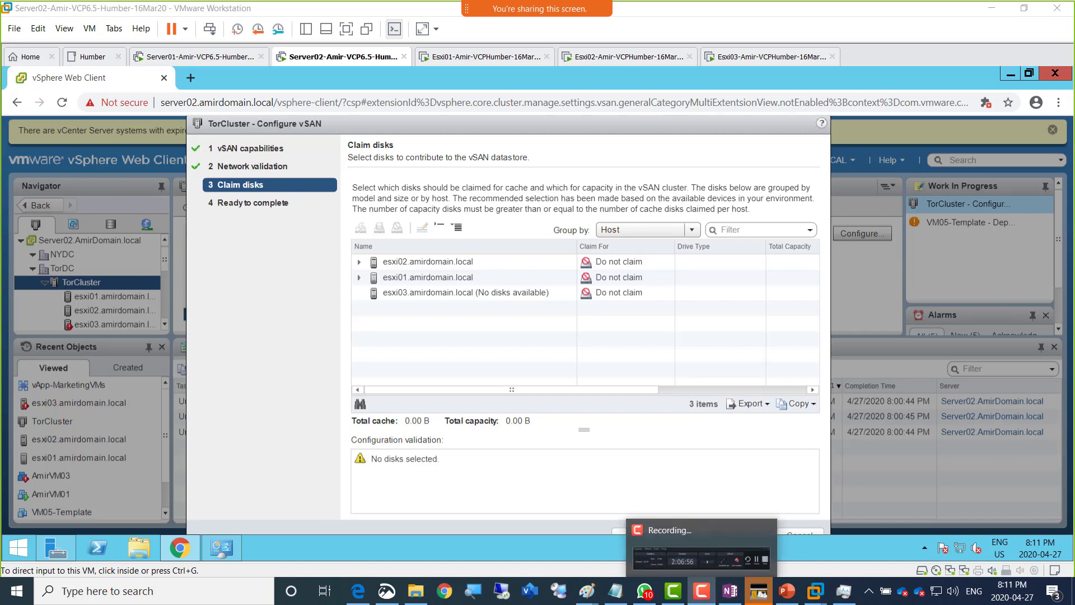
- Pause the Camtasia screen recording for the class break
{"action": "left_click", "coordinate": [710, 596]}
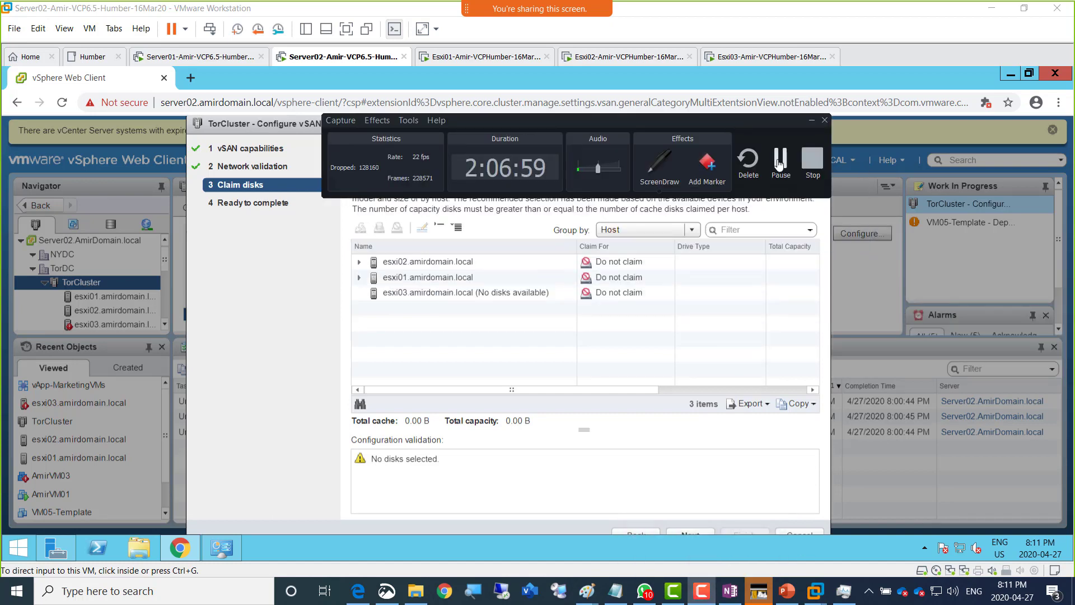
{"action": "left_click", "coordinate": [782, 162]}
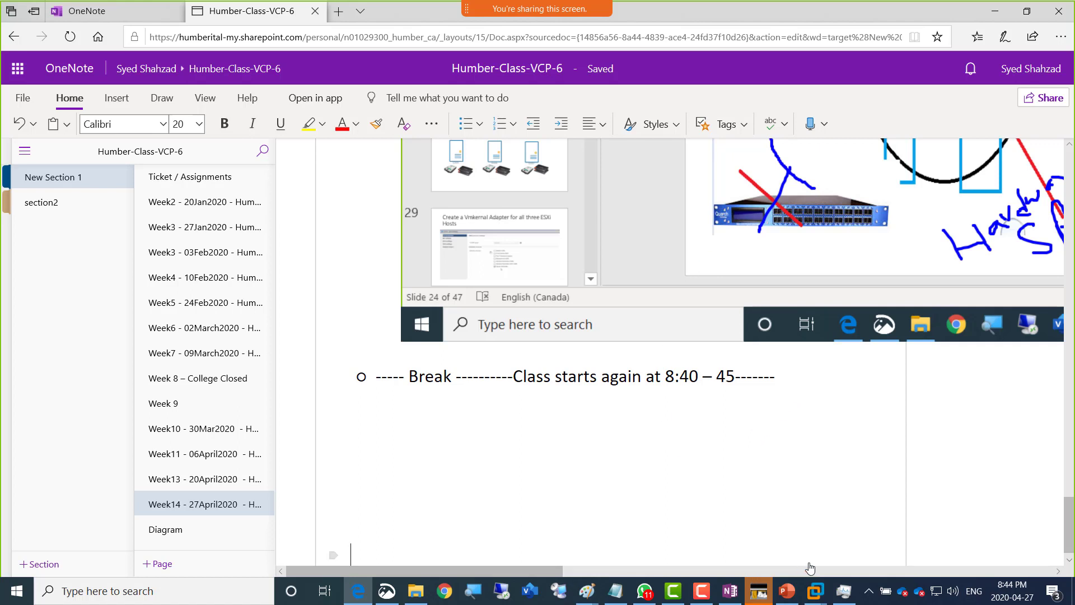
- Show the thumbnails of the Esxi02 and Esxi03 VMware Workstation windows
{"action": "left_click", "coordinate": [816, 595]}
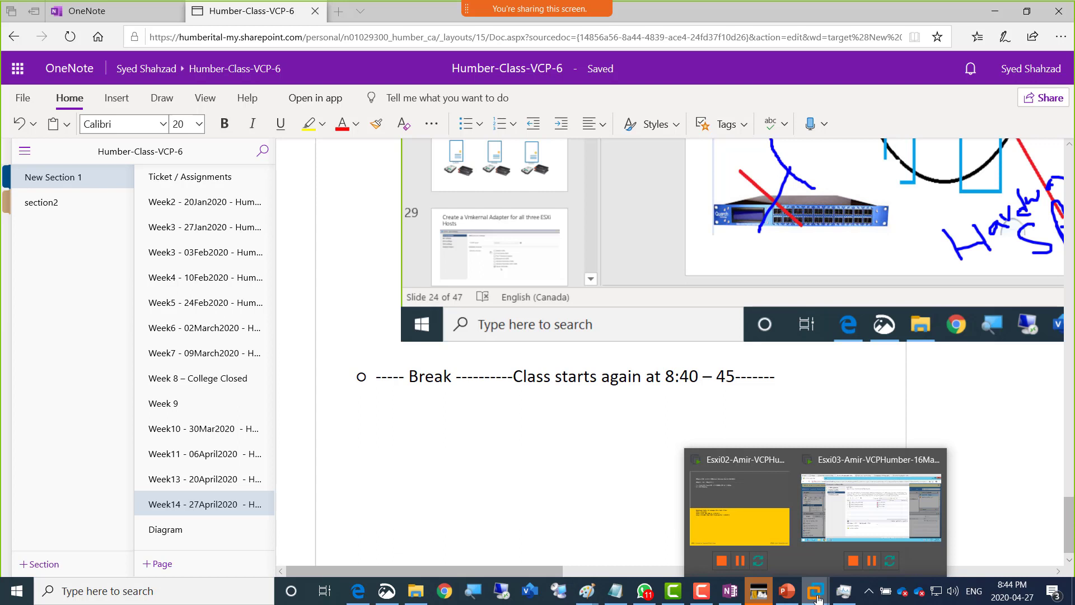
- Restore the Esxi03 VMware window, then switch to Server02's vSAN Claim disks step
{"action": "left_click", "coordinate": [813, 507]}
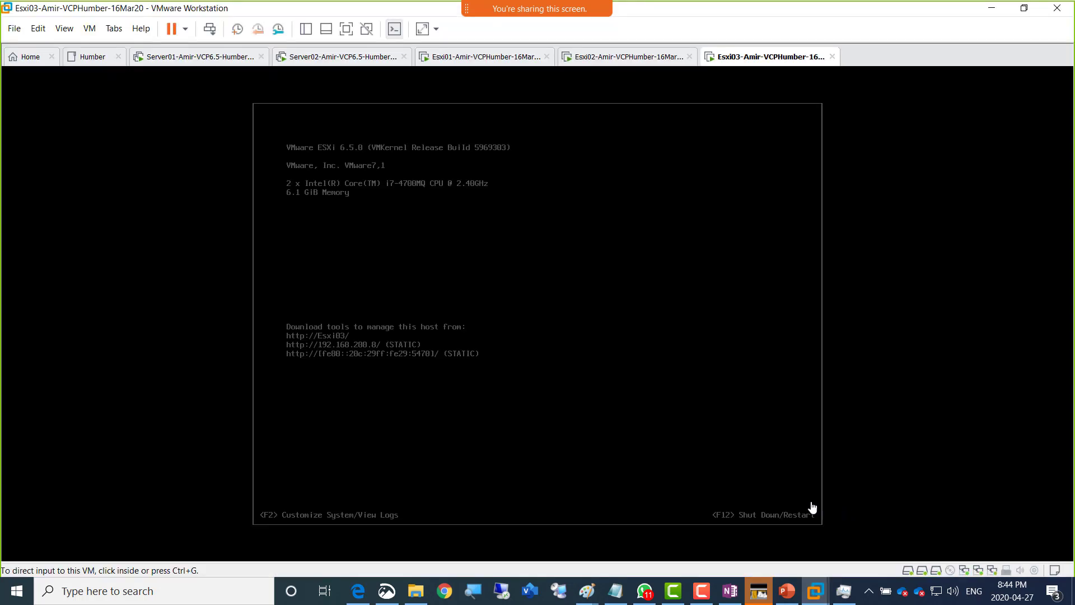
{"action": "left_click", "coordinate": [346, 59]}
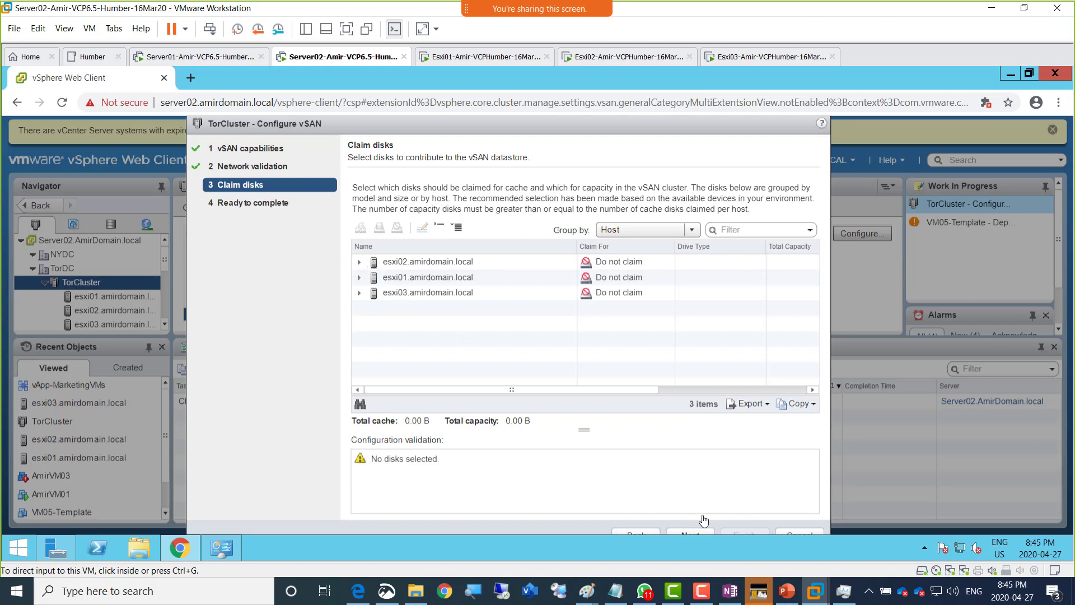
- Sort the hosts by name and expand esxi01 and esxi03 to show their 500 GB flash disks
{"action": "left_click", "coordinate": [361, 264]}
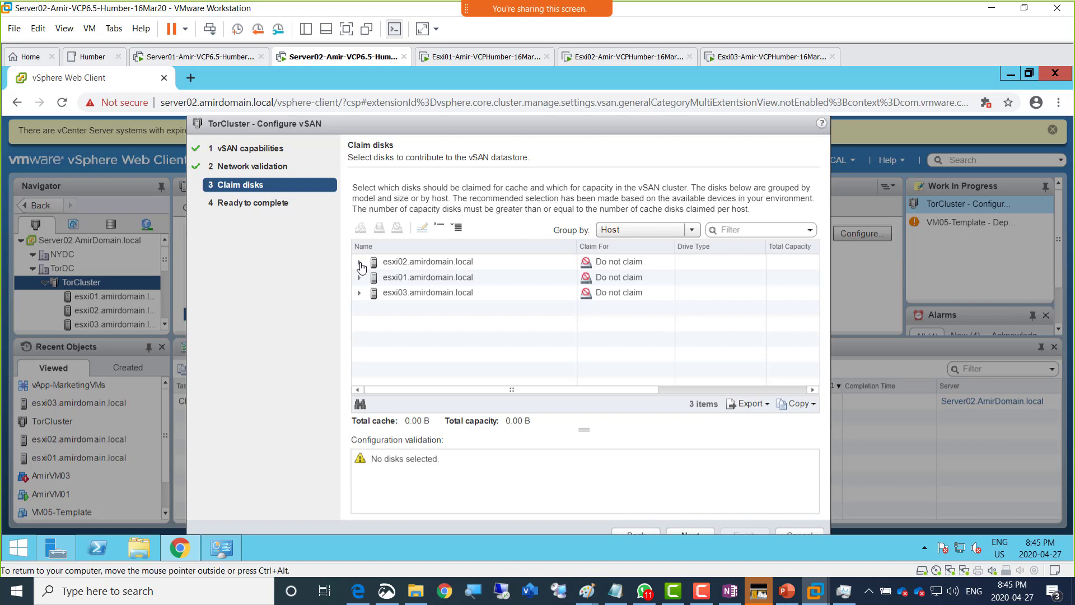
{"action": "left_click", "coordinate": [396, 248]}
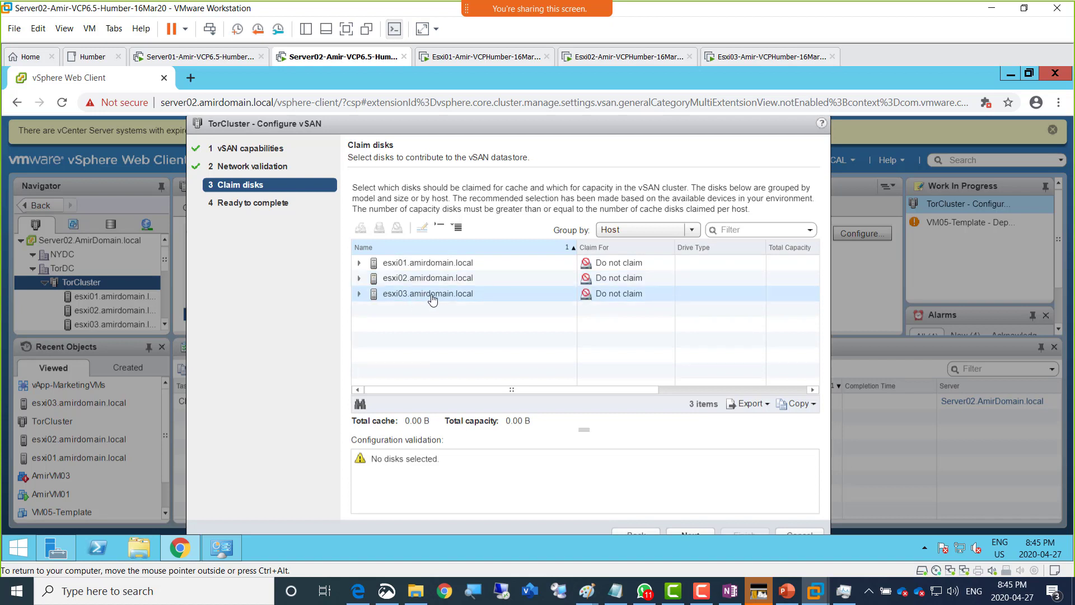
{"action": "left_click", "coordinate": [359, 263]}
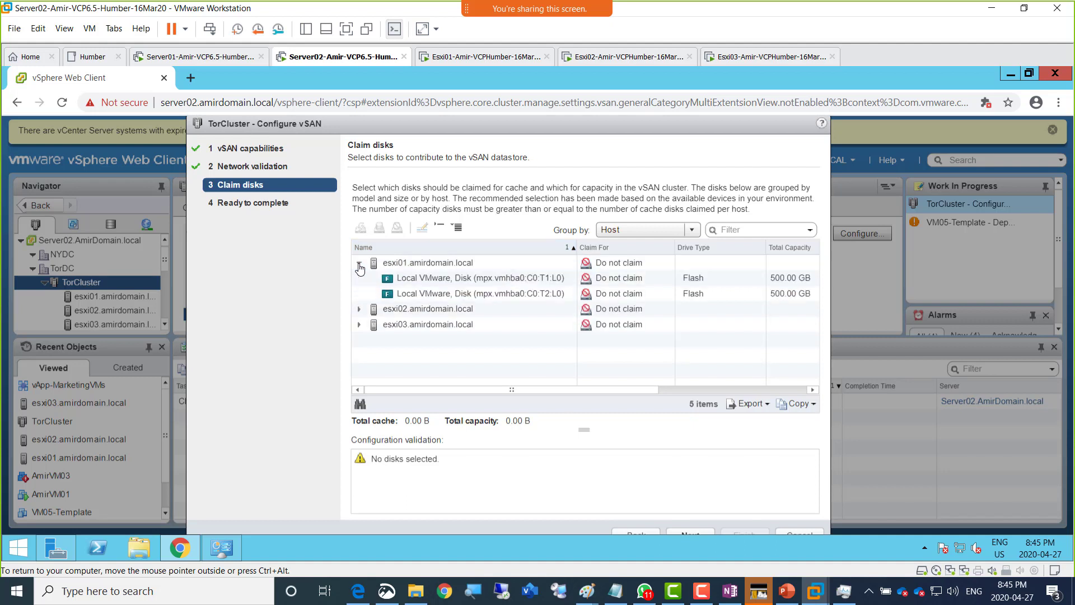
{"action": "left_click", "coordinate": [361, 315]}
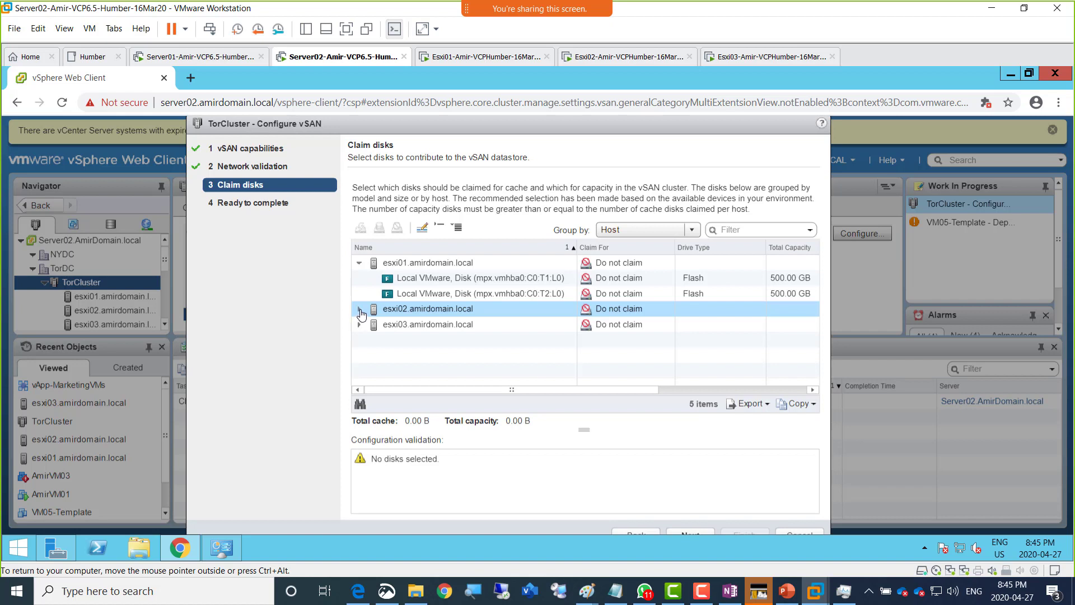
{"action": "left_click", "coordinate": [359, 326]}
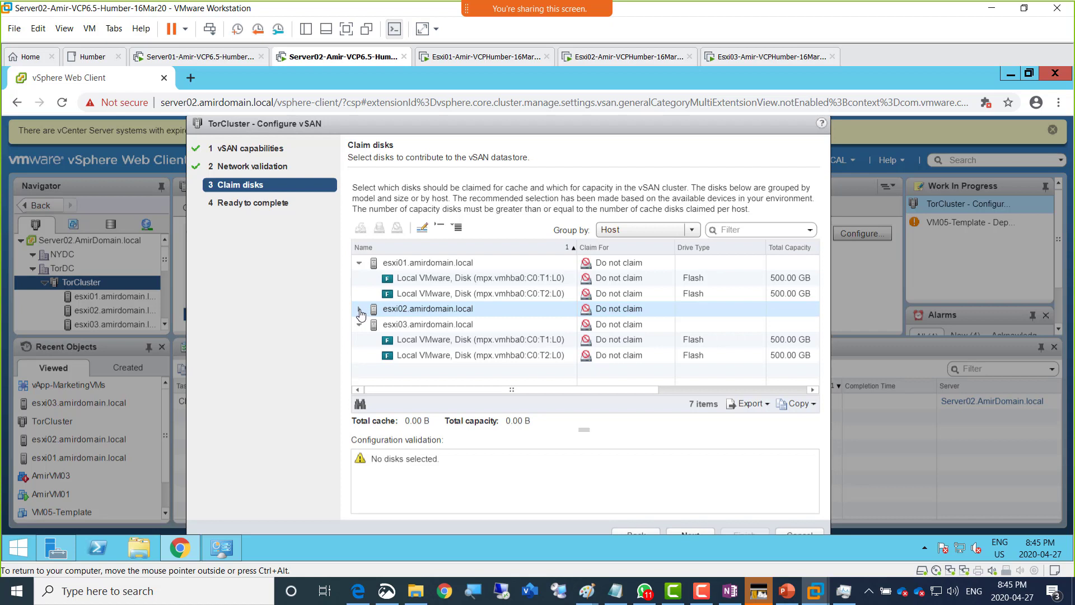
{"action": "left_click", "coordinate": [354, 315]}
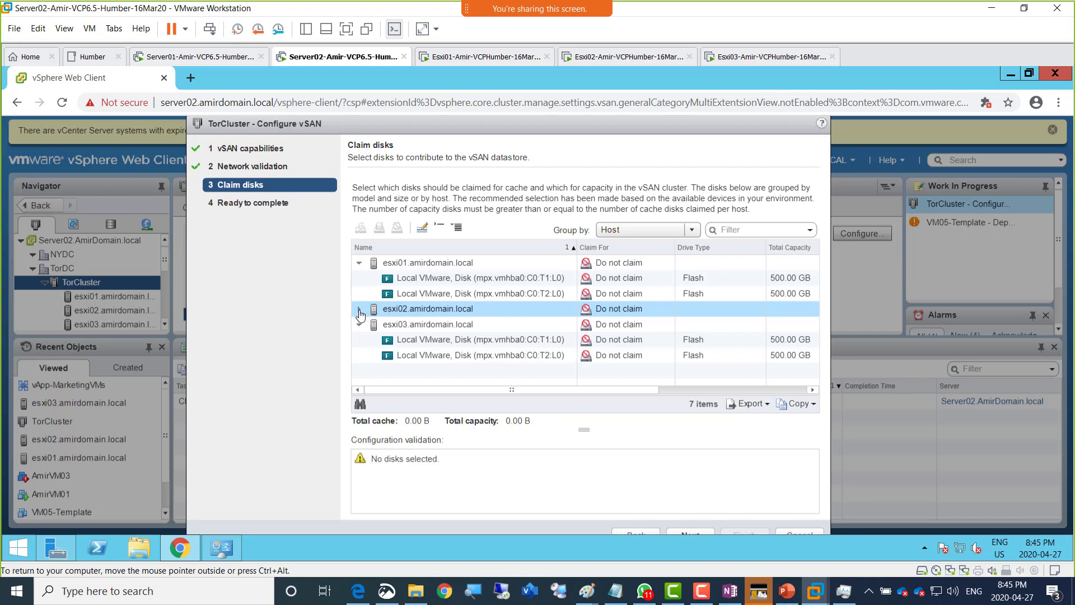
{"action": "left_click", "coordinate": [440, 324]}
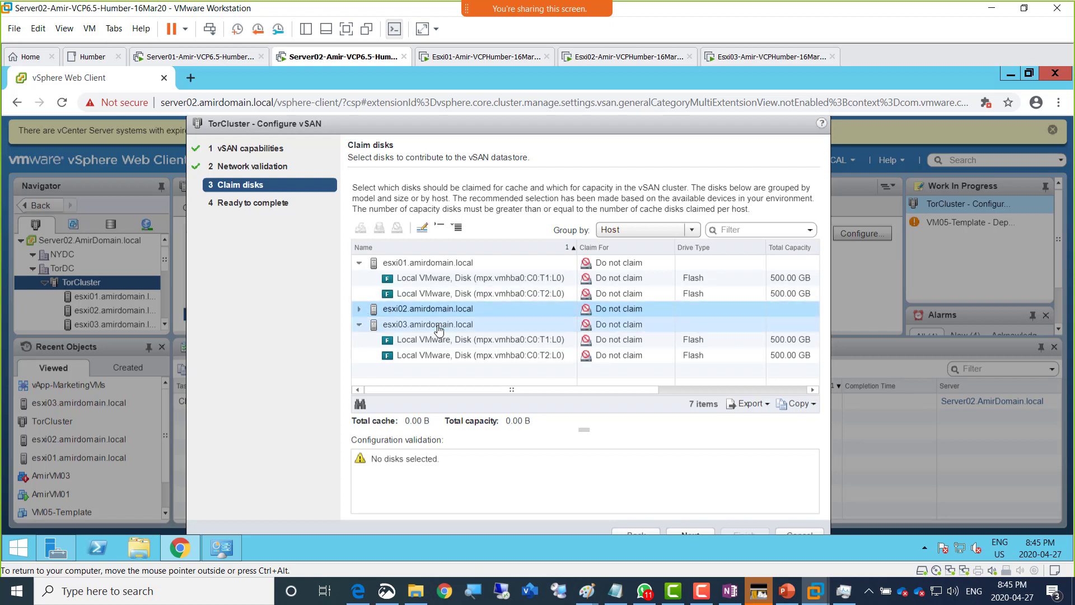
{"action": "left_click", "coordinate": [435, 264]}
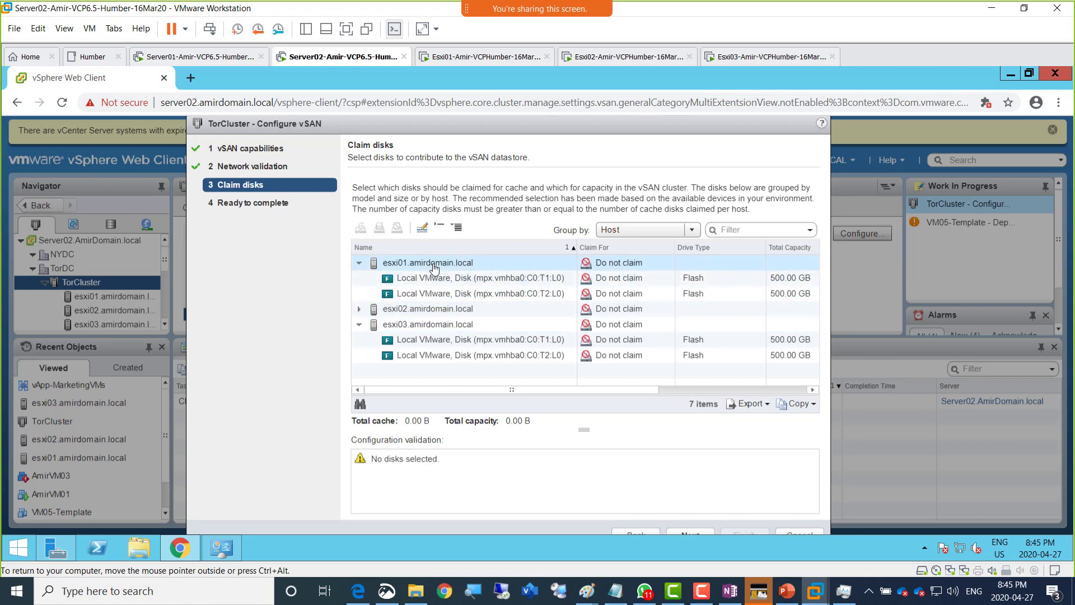
{"action": "left_click", "coordinate": [360, 316]}
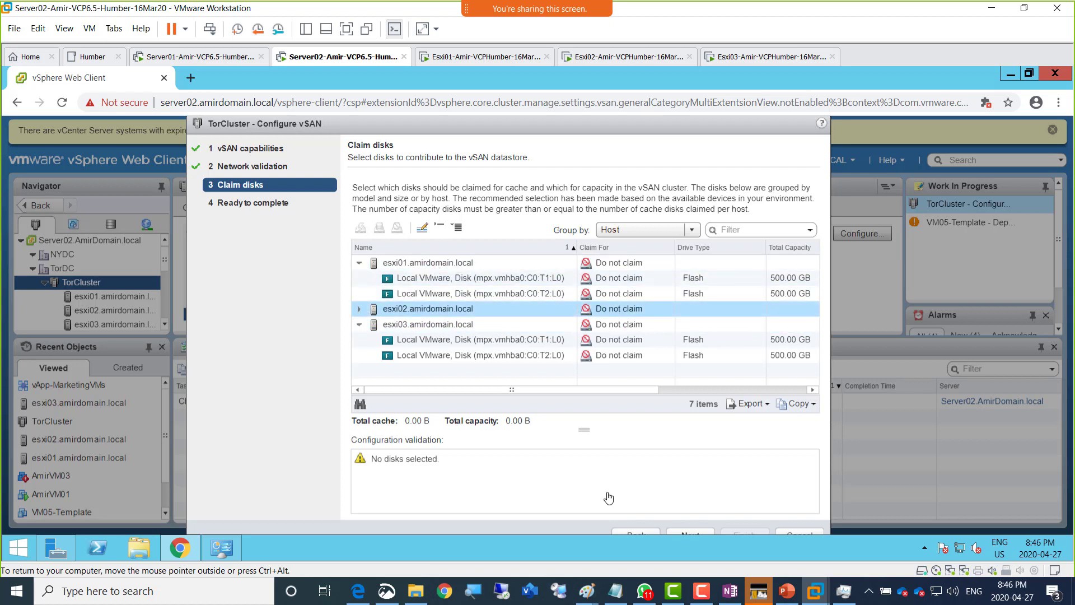
- Move the wizard back two pages and forward again to Claim disks, then show Esxi02's console
{"action": "left_click", "coordinate": [635, 536]}
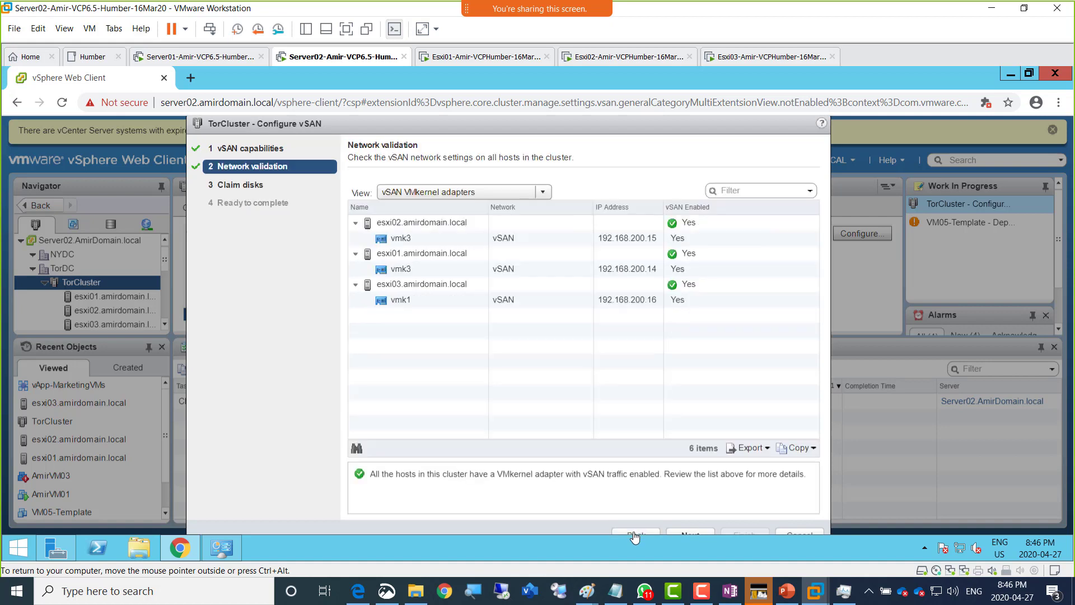
{"action": "left_click", "coordinate": [635, 537]}
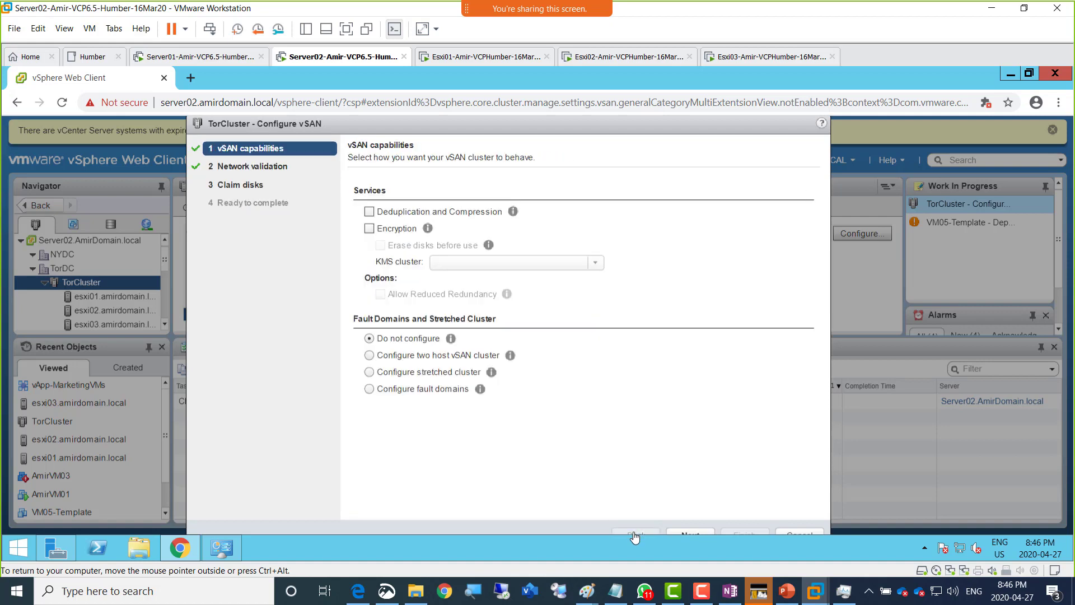
{"action": "left_click", "coordinate": [697, 536]}
{"action": "left_click", "coordinate": [697, 537]}
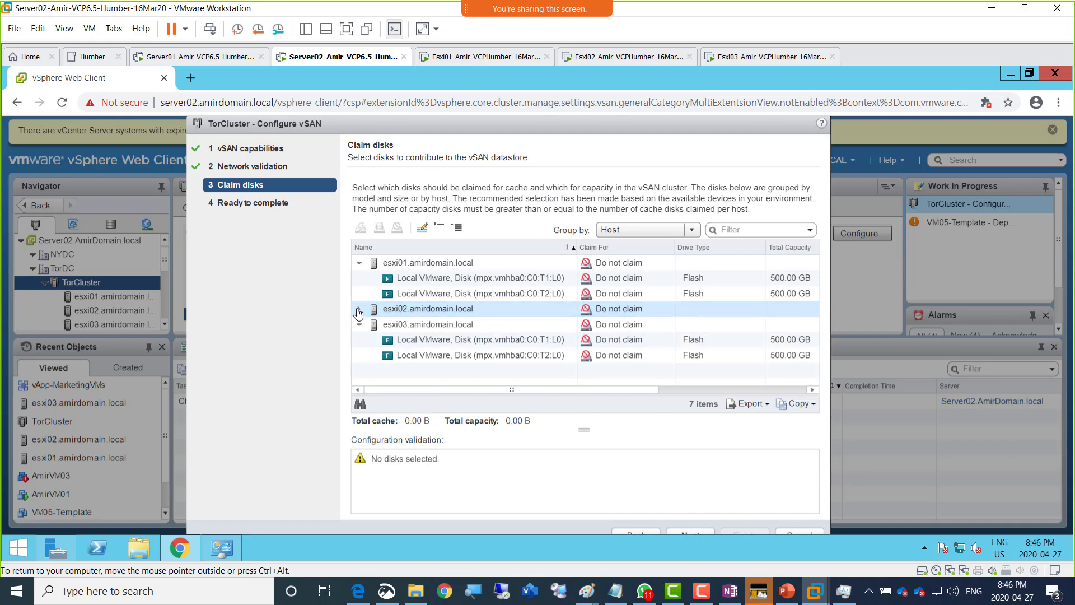
{"action": "left_click", "coordinate": [604, 60]}
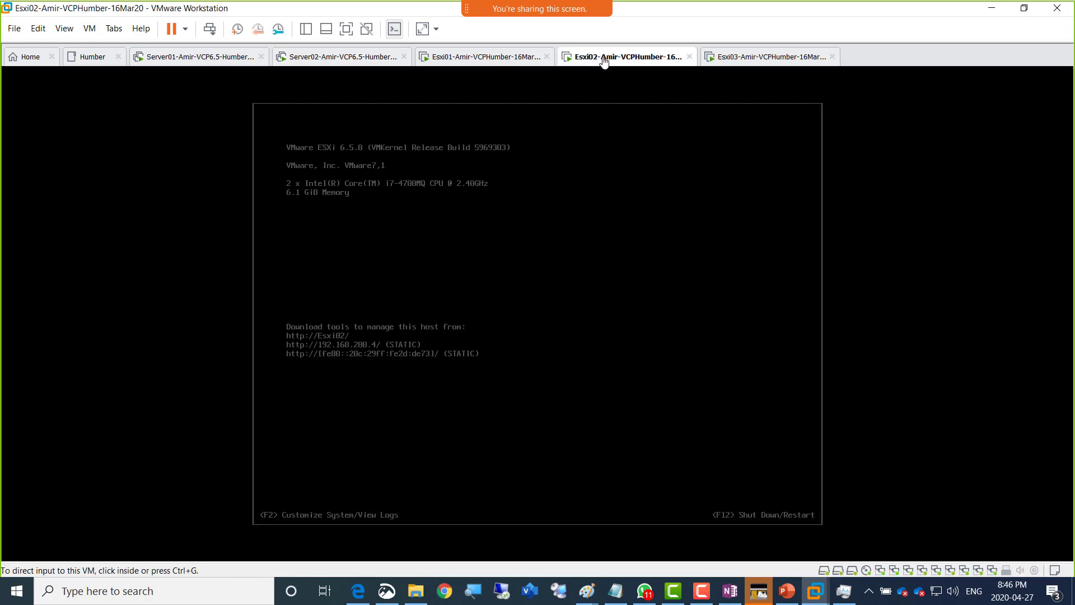
- Restart the Esxi02 guest, then return to the Server02 vSphere session
{"action": "right_click", "coordinate": [603, 61]}
{"action": "mouse_move", "coordinate": [669, 85]}
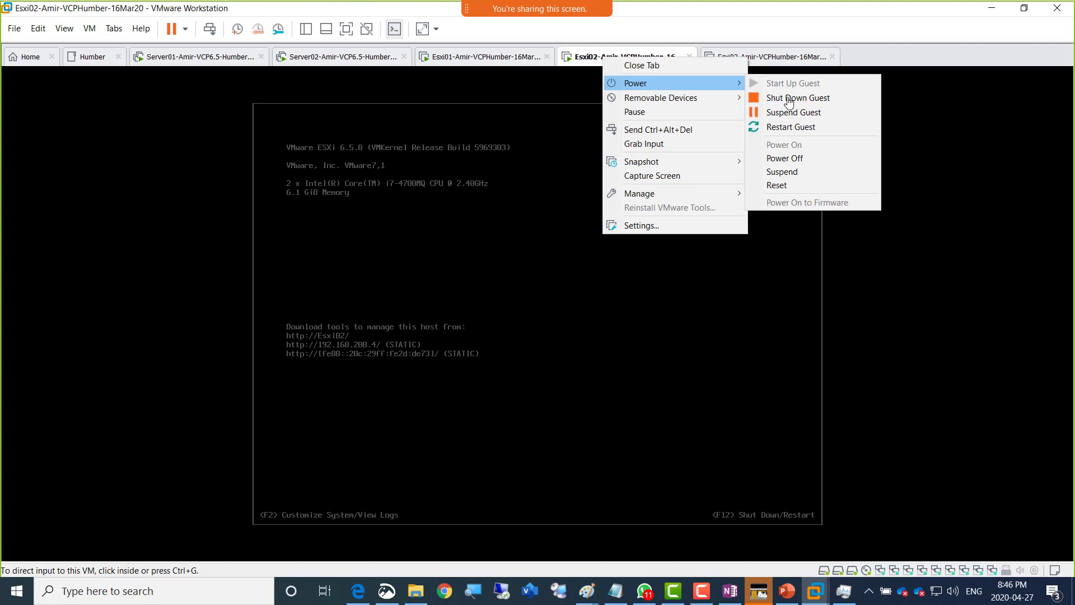
{"action": "left_click", "coordinate": [801, 127]}
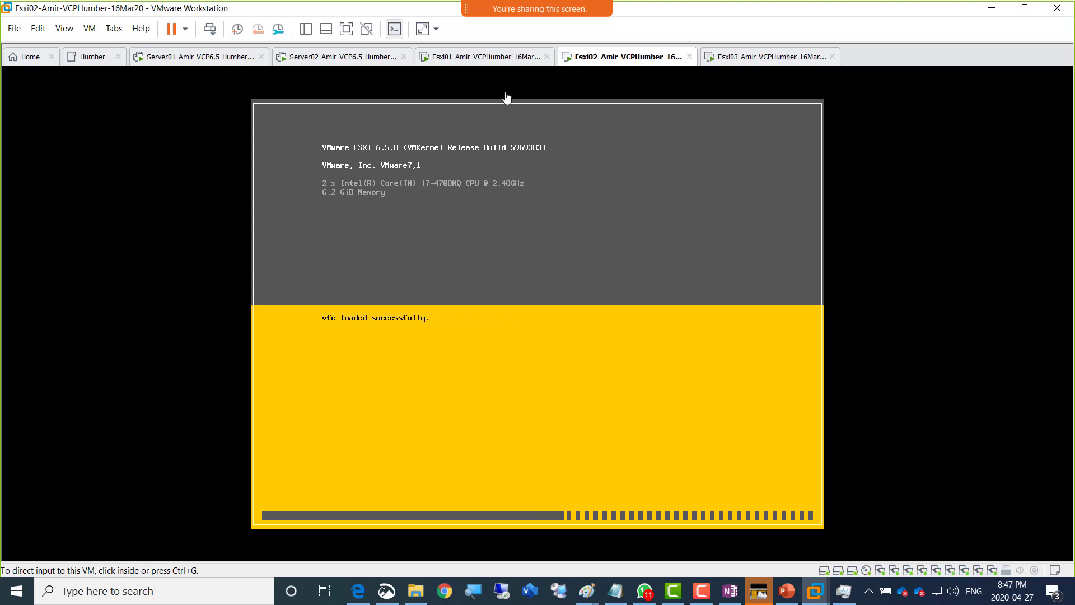
{"action": "left_click", "coordinate": [333, 55]}
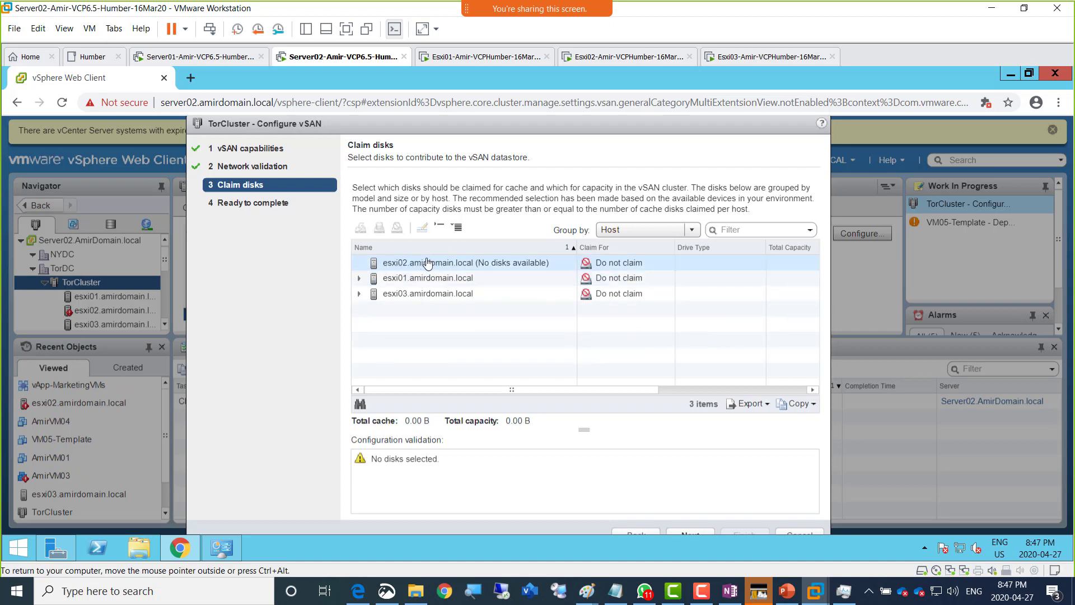
- Expand esxi01 and open the Claim For dropdown on its T1:L0 flash disk
{"action": "left_click", "coordinate": [360, 279]}
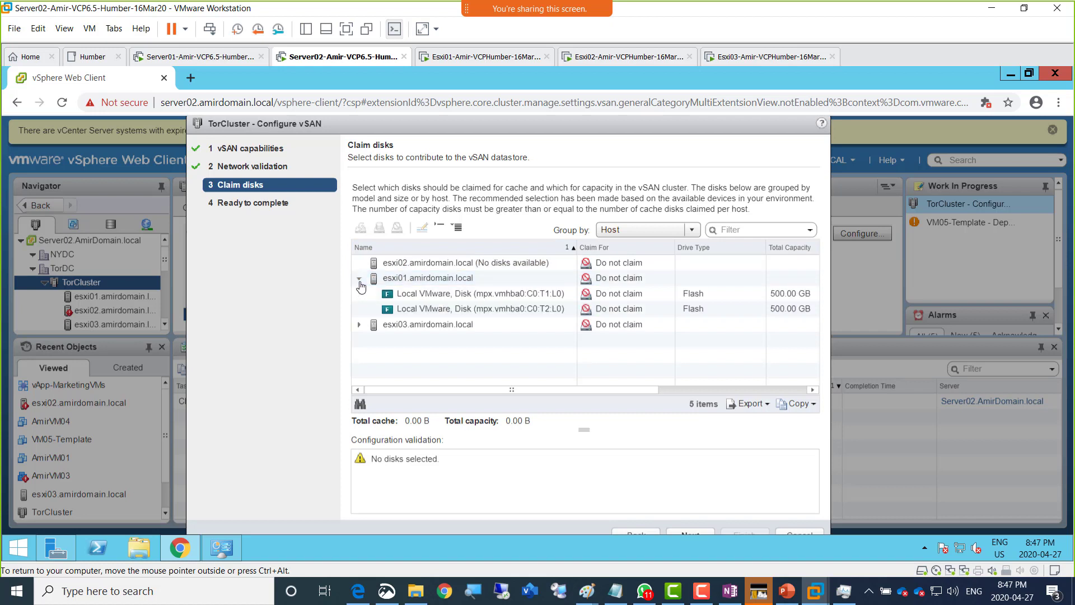
{"action": "left_click", "coordinate": [505, 298]}
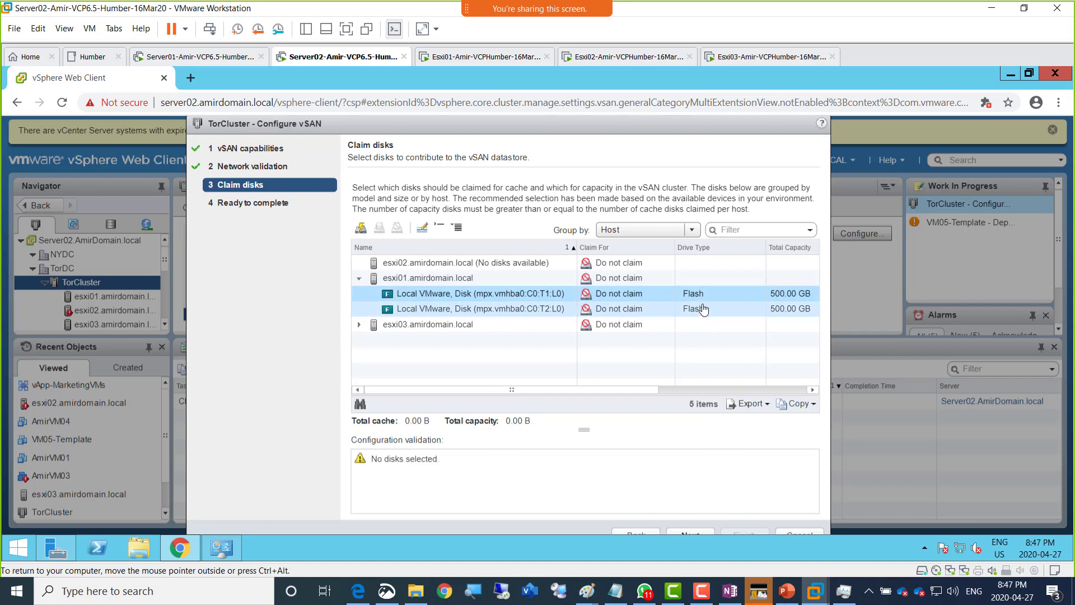
{"action": "left_click", "coordinate": [628, 297]}
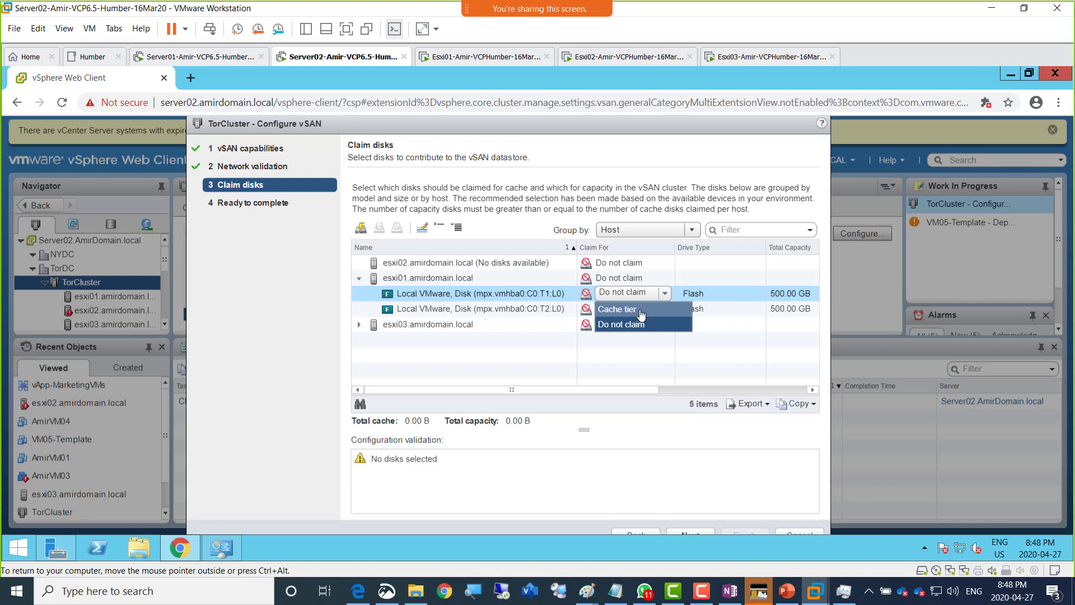
- Try claiming esxi01's T1 disk as cache tier and check its T2 disk's claim options
{"action": "left_click", "coordinate": [643, 312]}
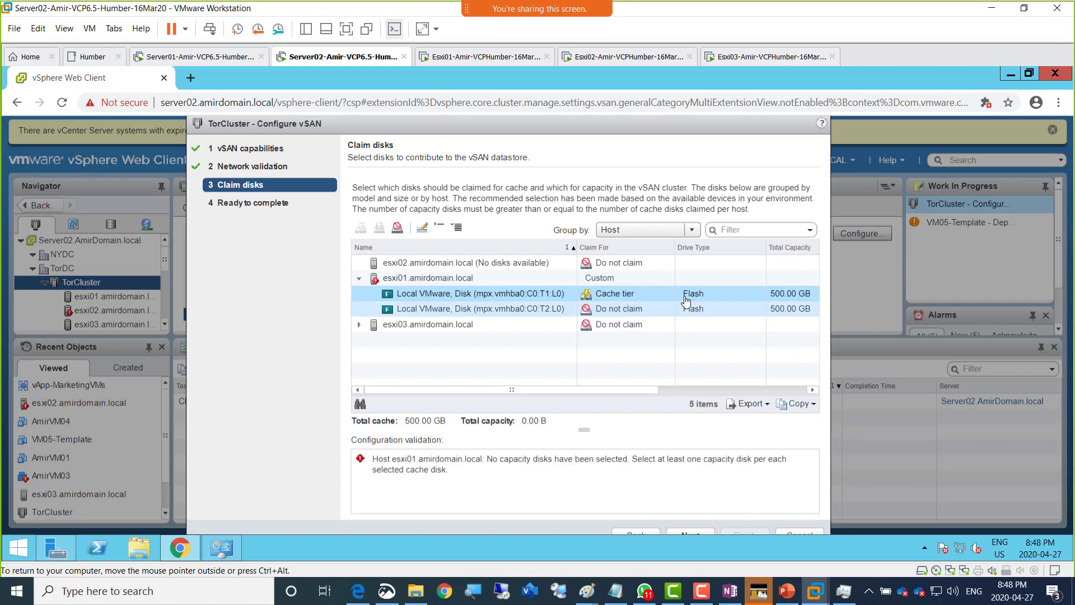
{"action": "left_click", "coordinate": [626, 312]}
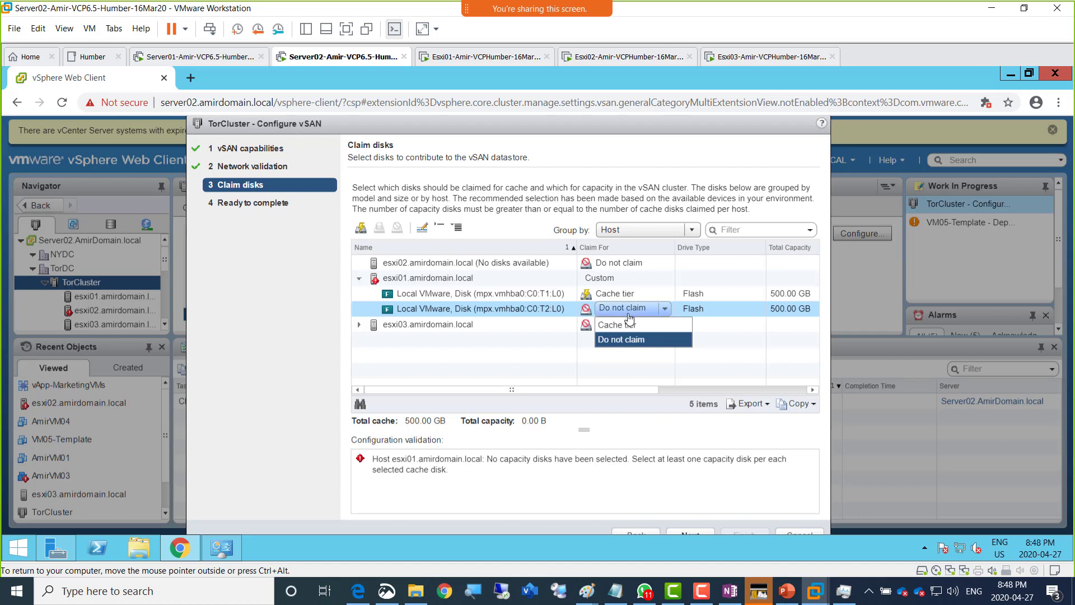
{"action": "left_click", "coordinate": [703, 308]}
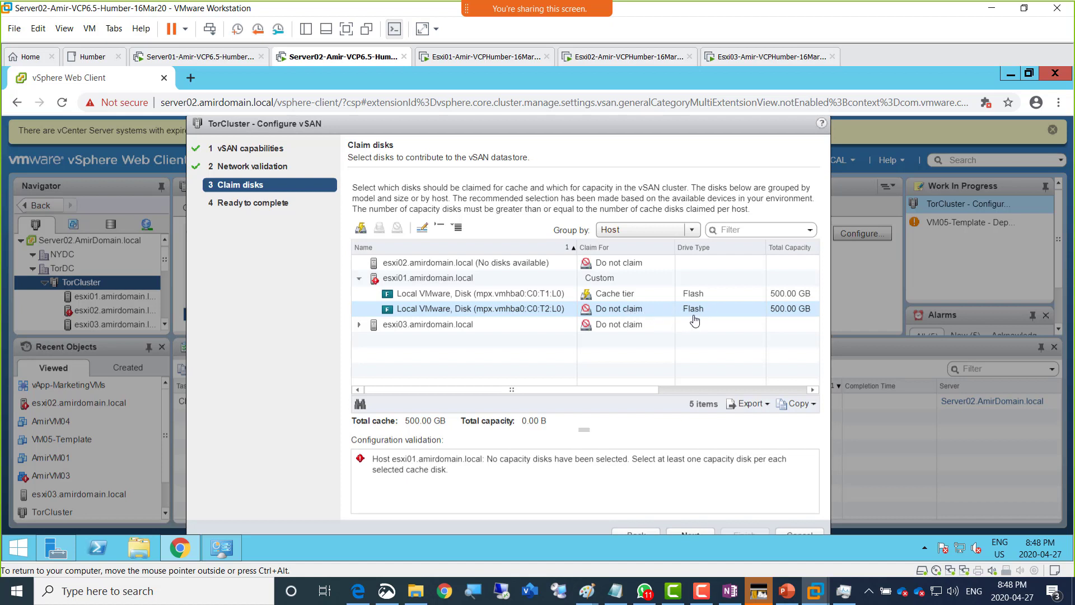
{"action": "left_click", "coordinate": [493, 317]}
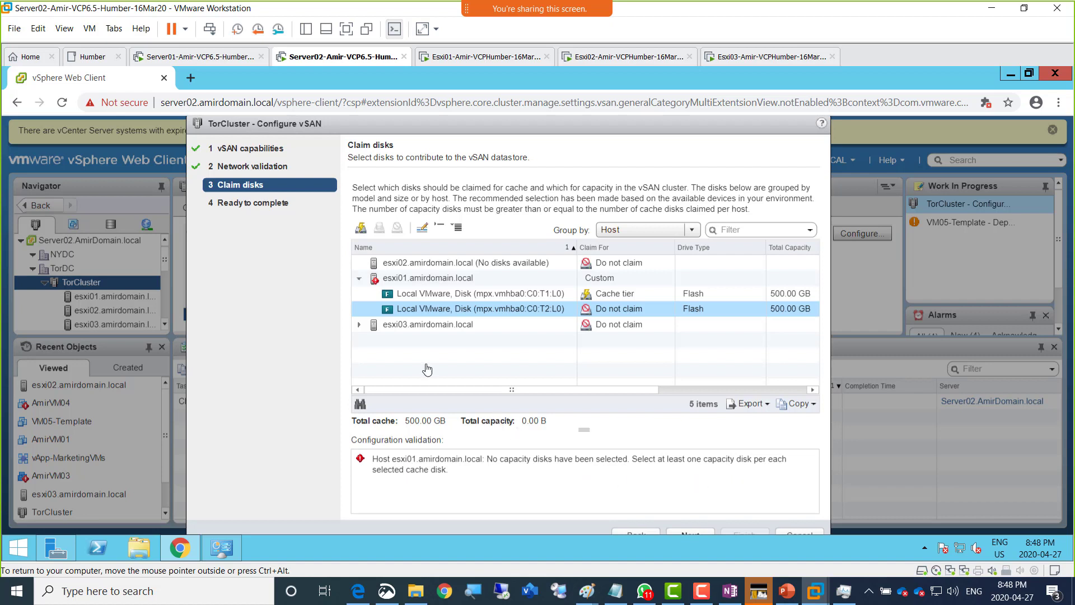
{"action": "left_click", "coordinate": [408, 295]}
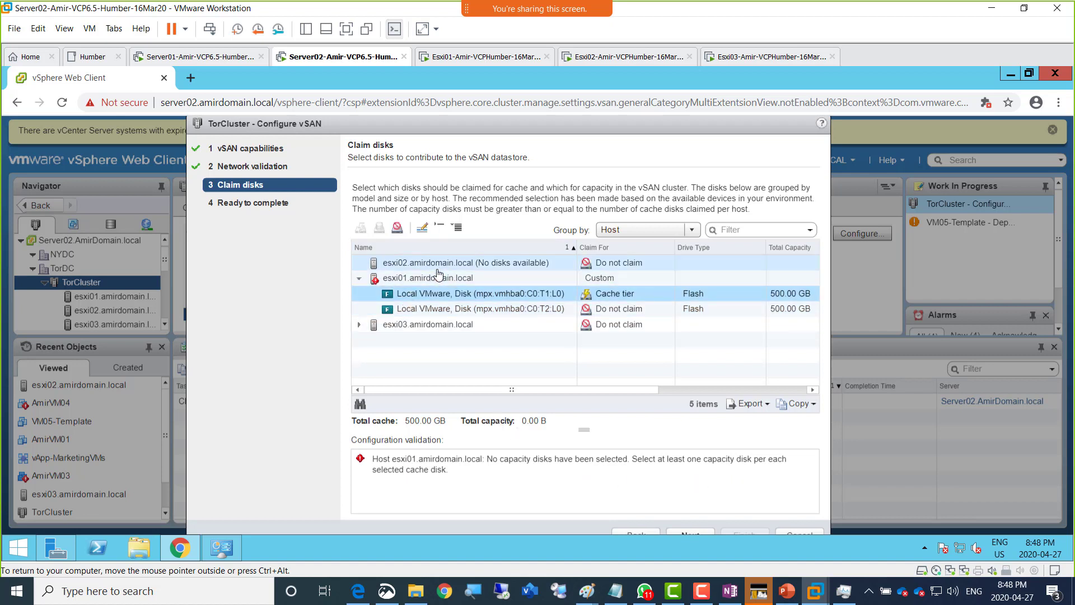
- Re-sort hosts by name and expand esxi01, esxi02 and esxi03 to list their disks
{"action": "left_click", "coordinate": [421, 324]}
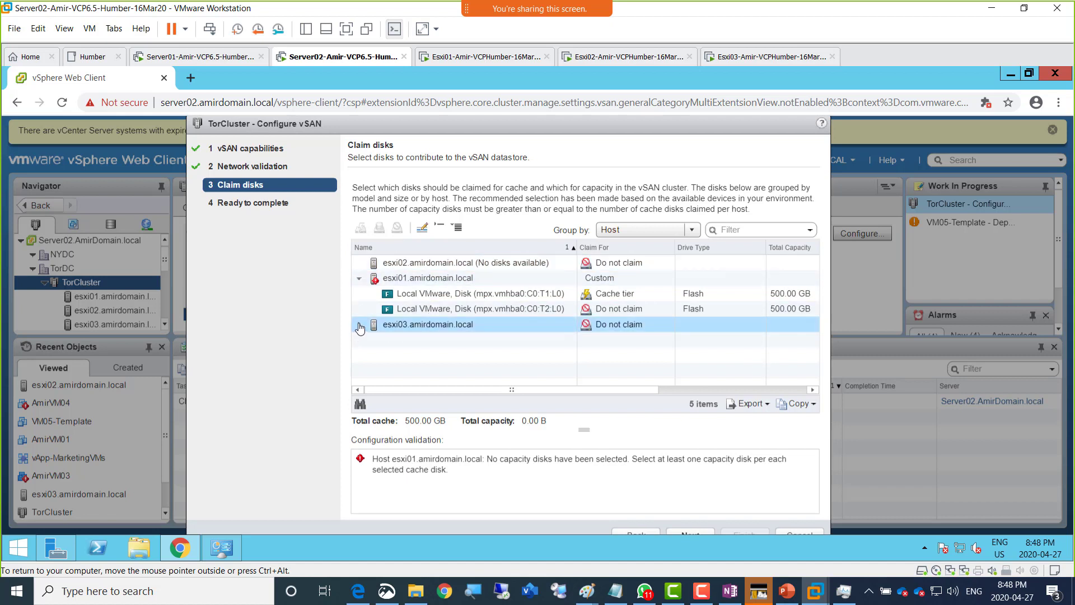
{"action": "left_click", "coordinate": [360, 325]}
{"action": "left_click", "coordinate": [428, 340]}
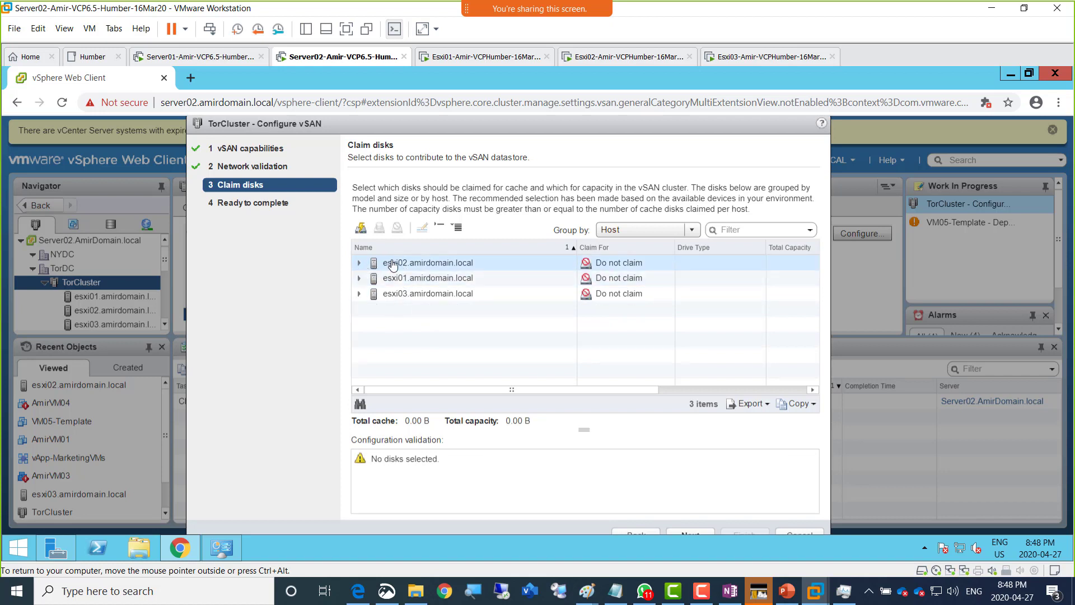
{"action": "left_click", "coordinate": [409, 250]}
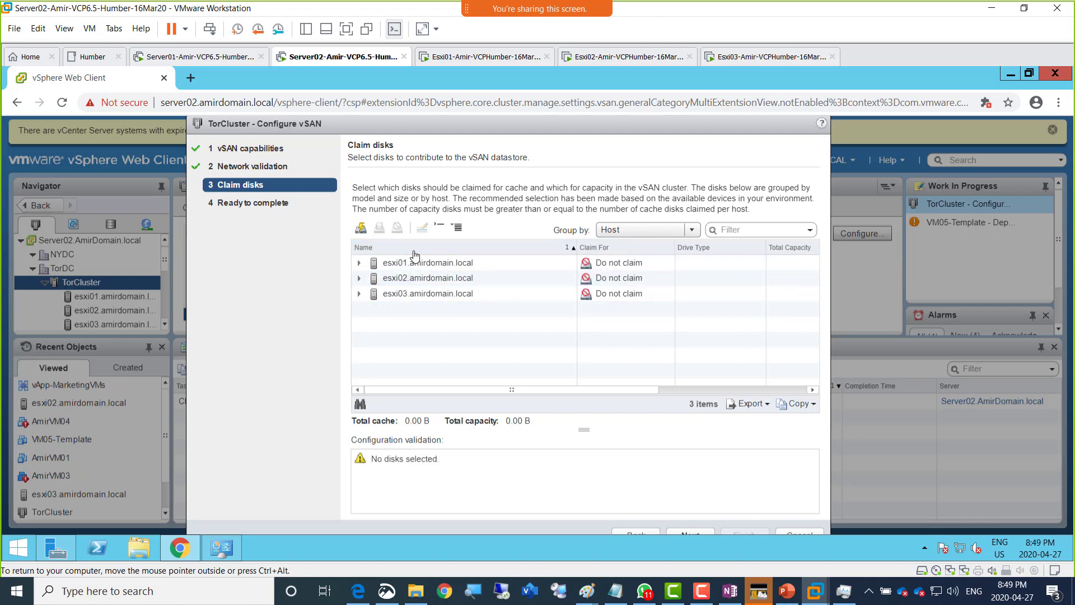
{"action": "left_click", "coordinate": [359, 263]}
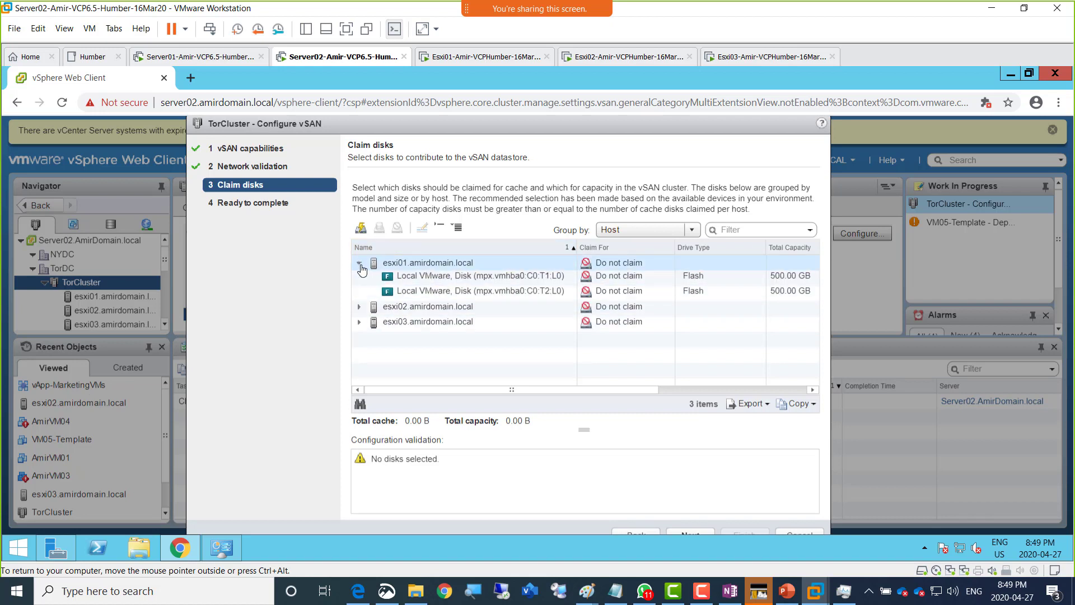
{"action": "left_click", "coordinate": [360, 310]}
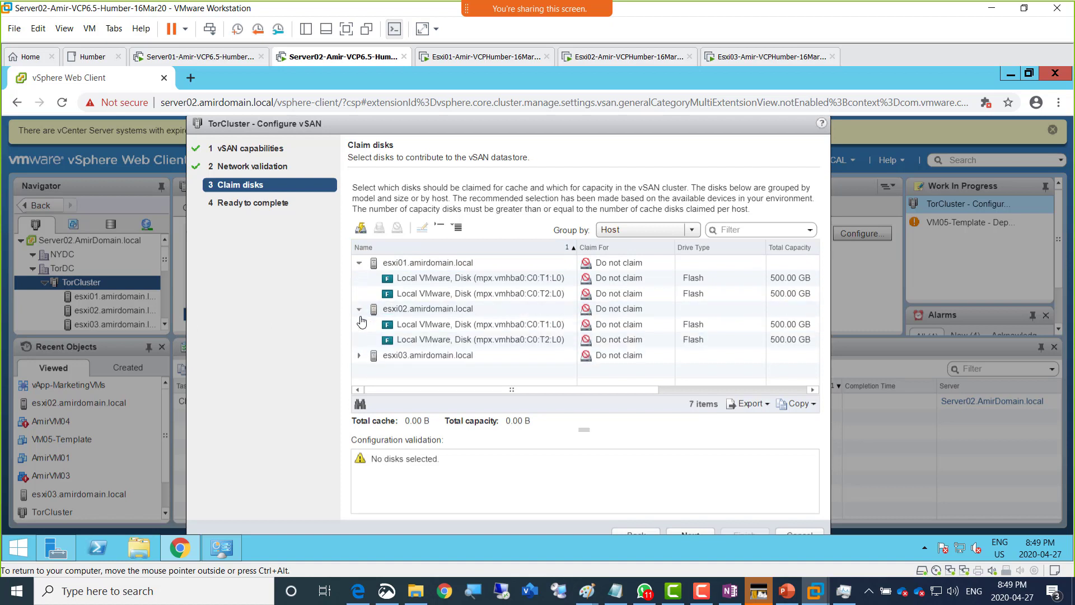
{"action": "left_click", "coordinate": [359, 356]}
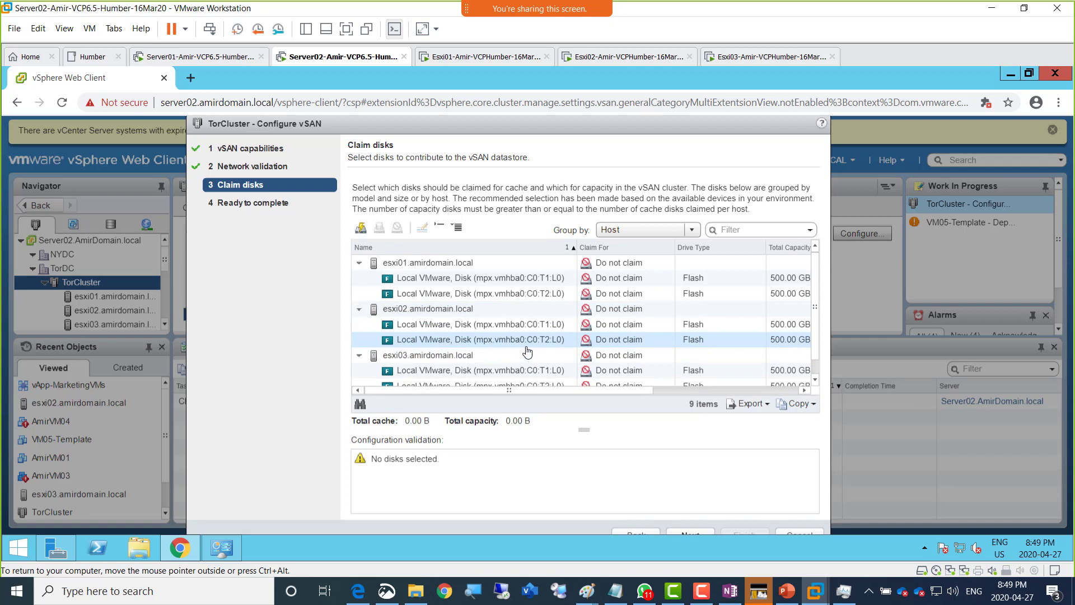
{"action": "scroll", "coordinate": [817, 381], "scroll_direction": "down", "scroll_amount": 1}
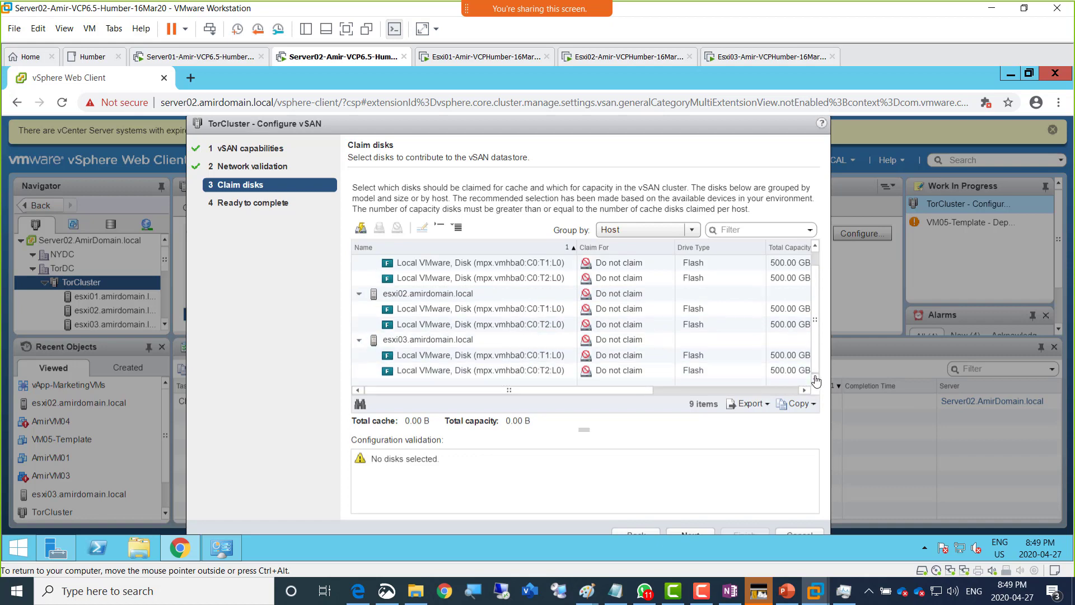
{"action": "scroll", "coordinate": [815, 325], "scroll_direction": "up", "scroll_amount": 1}
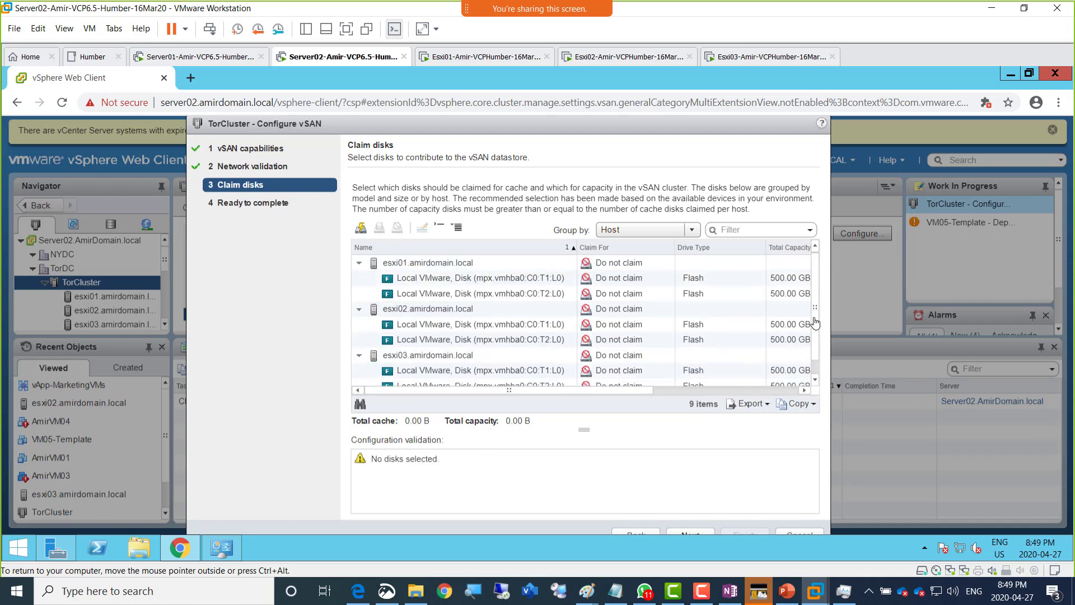
- Select esxi01's T1 and T2 disk rows in turn to inspect them
{"action": "left_click", "coordinate": [570, 284]}
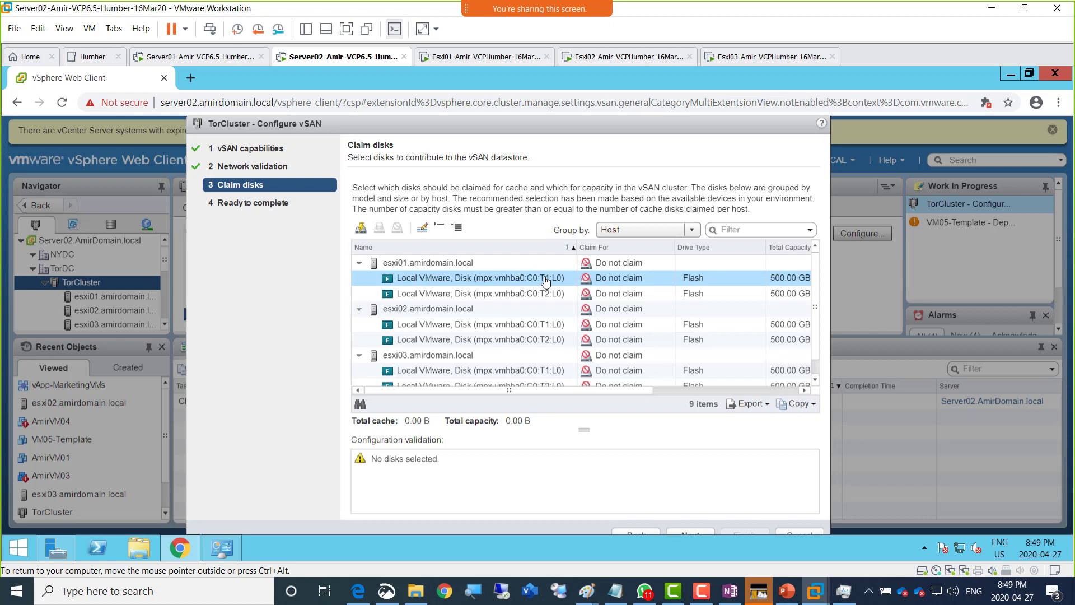
{"action": "left_click", "coordinate": [529, 297]}
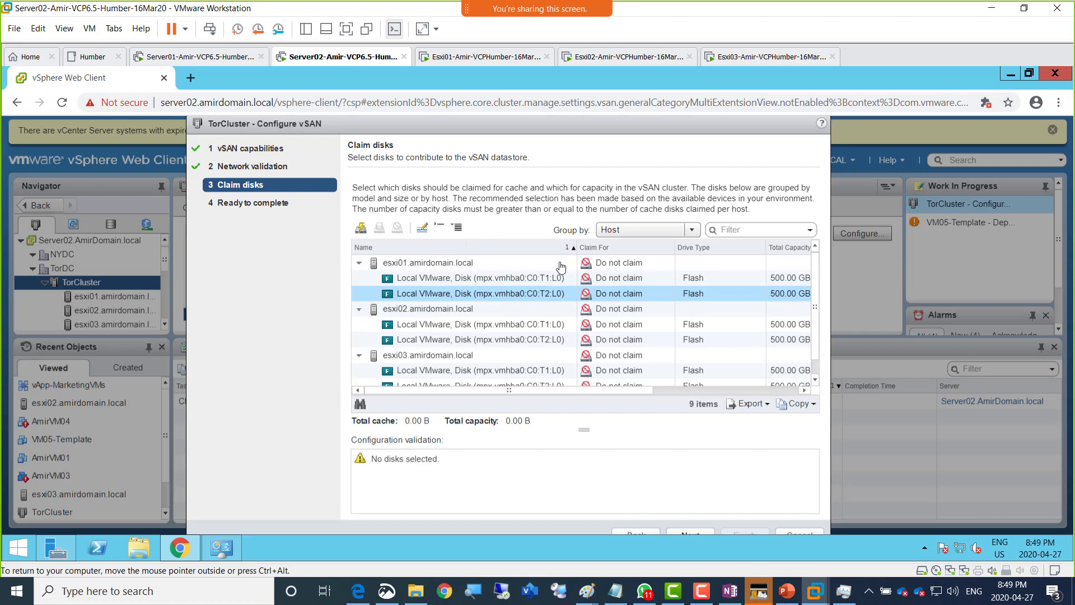
{"action": "left_click", "coordinate": [707, 295]}
{"action": "left_click", "coordinate": [708, 286], "text": "ctrl"}
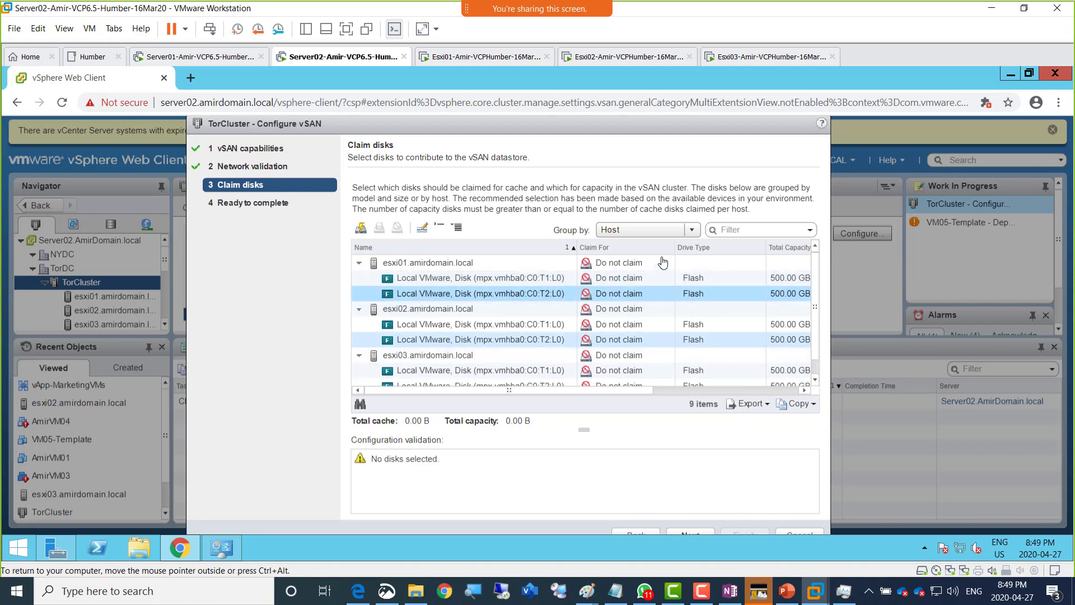
{"action": "left_click", "coordinate": [693, 278]}
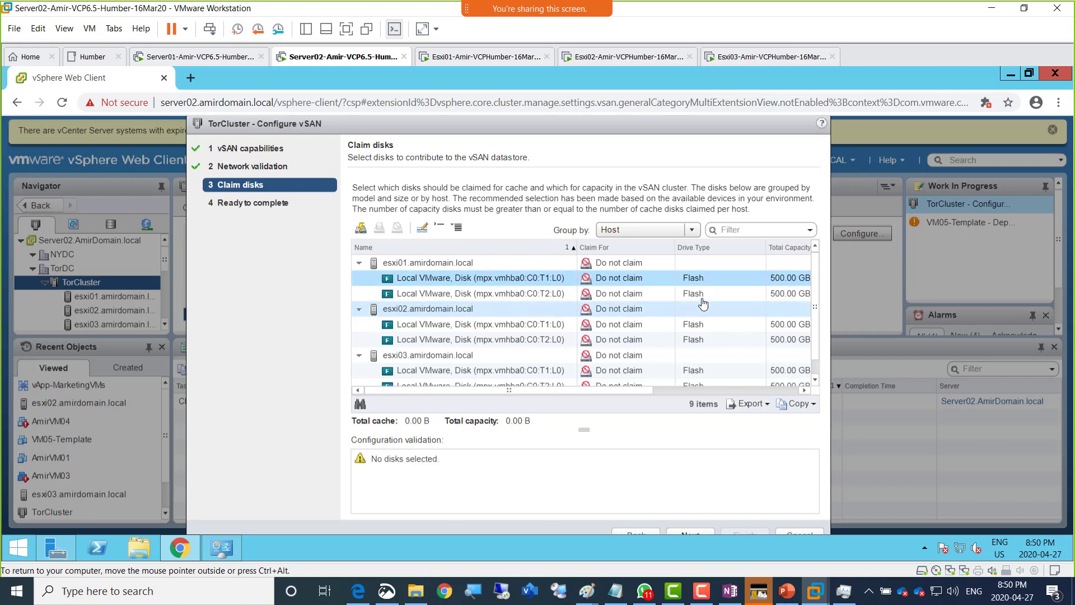
{"action": "left_click", "coordinate": [646, 292]}
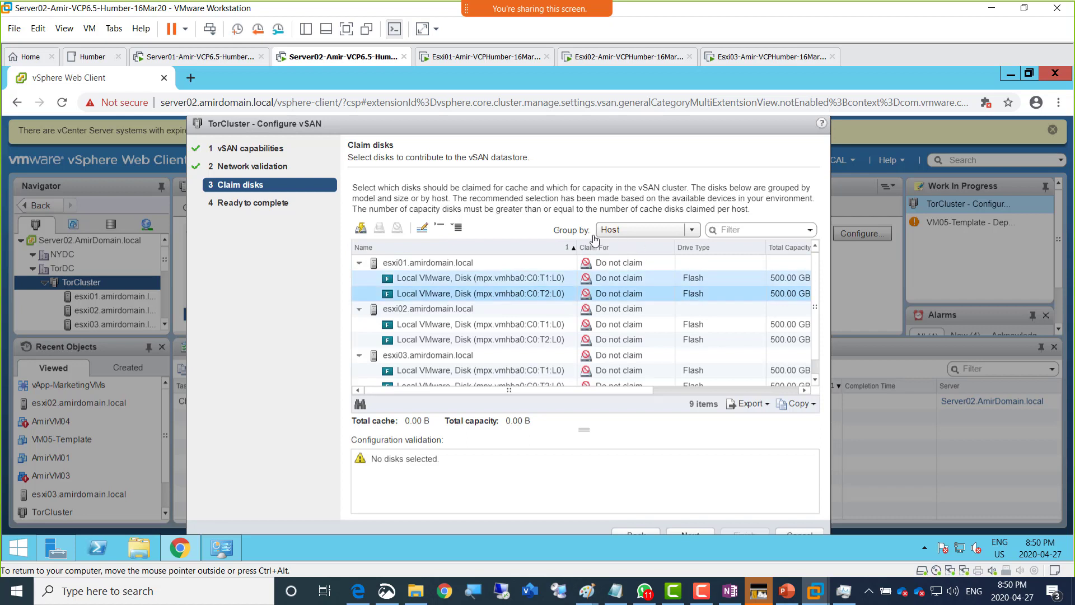
{"action": "left_click", "coordinate": [717, 292]}
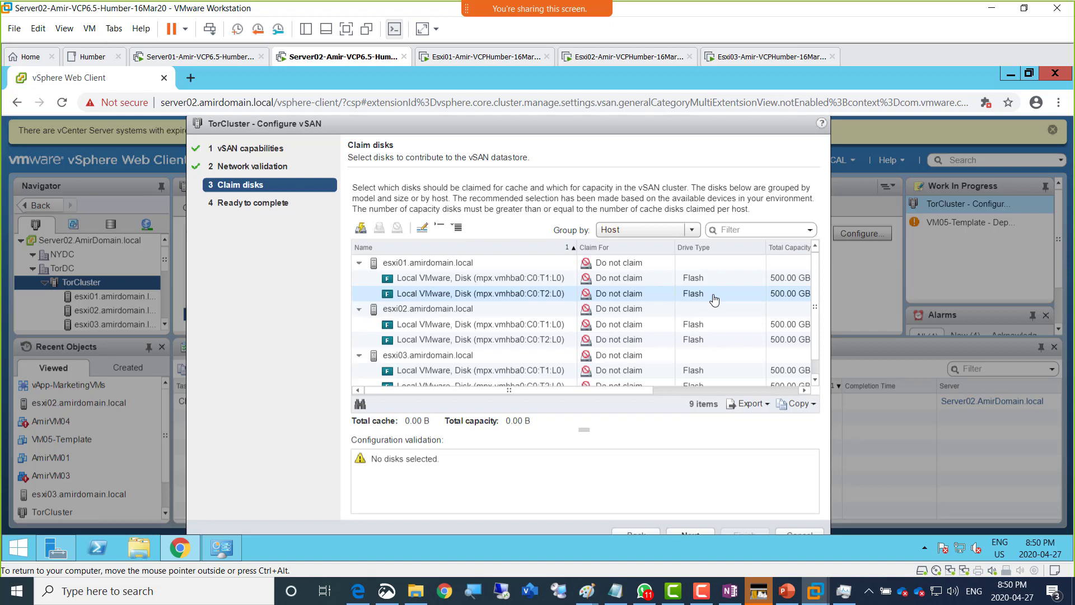
{"action": "left_click", "coordinate": [714, 299]}
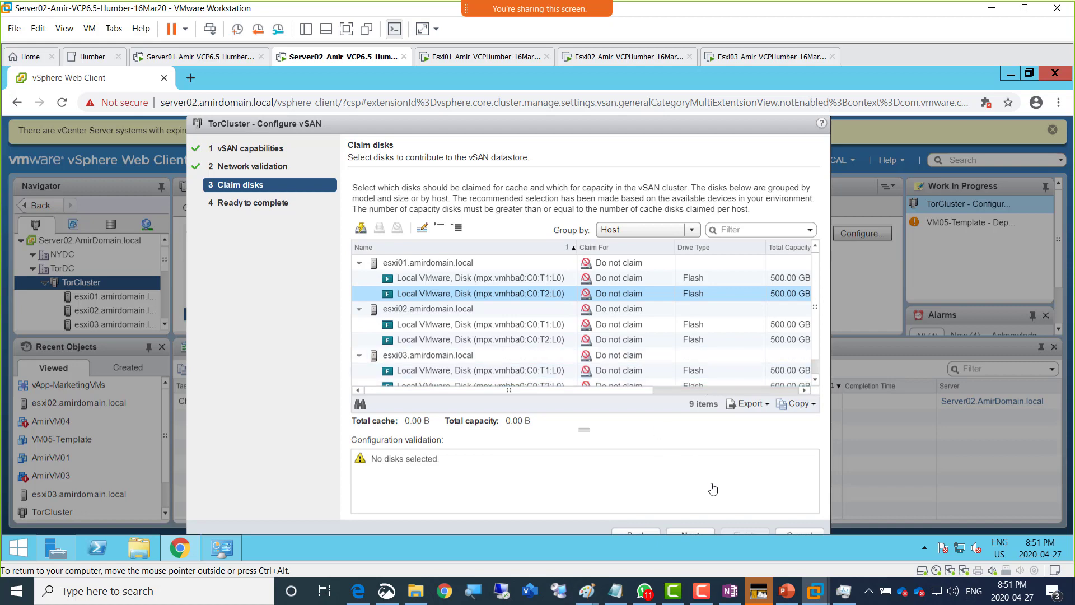
- Go back two wizard pages, return to Claim disks, then cancel the Configure vSAN wizard
{"action": "left_click", "coordinate": [652, 533]}
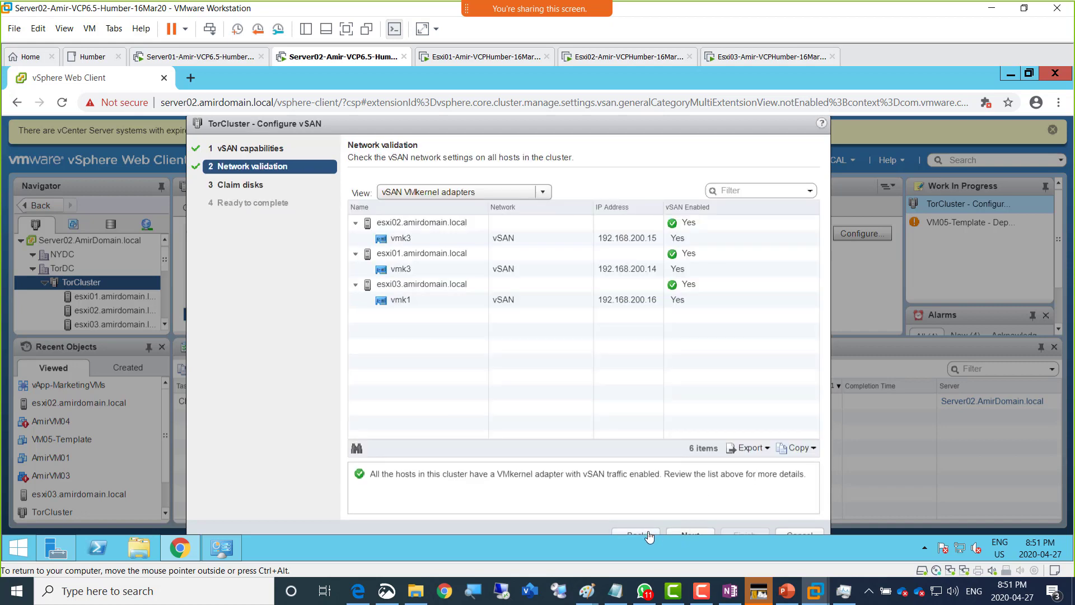
{"action": "left_click", "coordinate": [650, 535]}
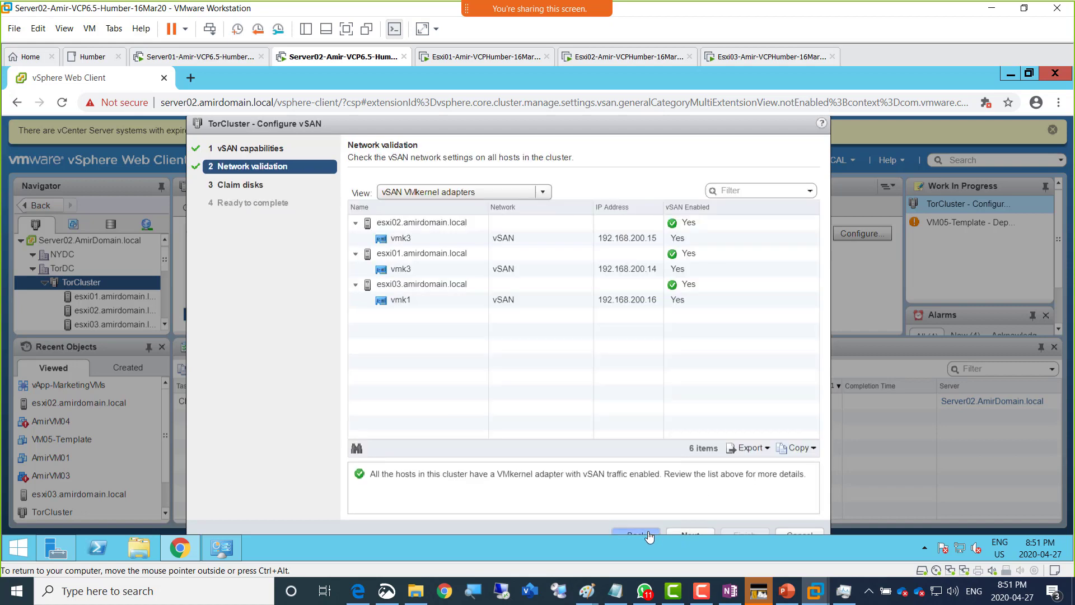
{"action": "left_click", "coordinate": [680, 533]}
{"action": "left_click", "coordinate": [680, 534]}
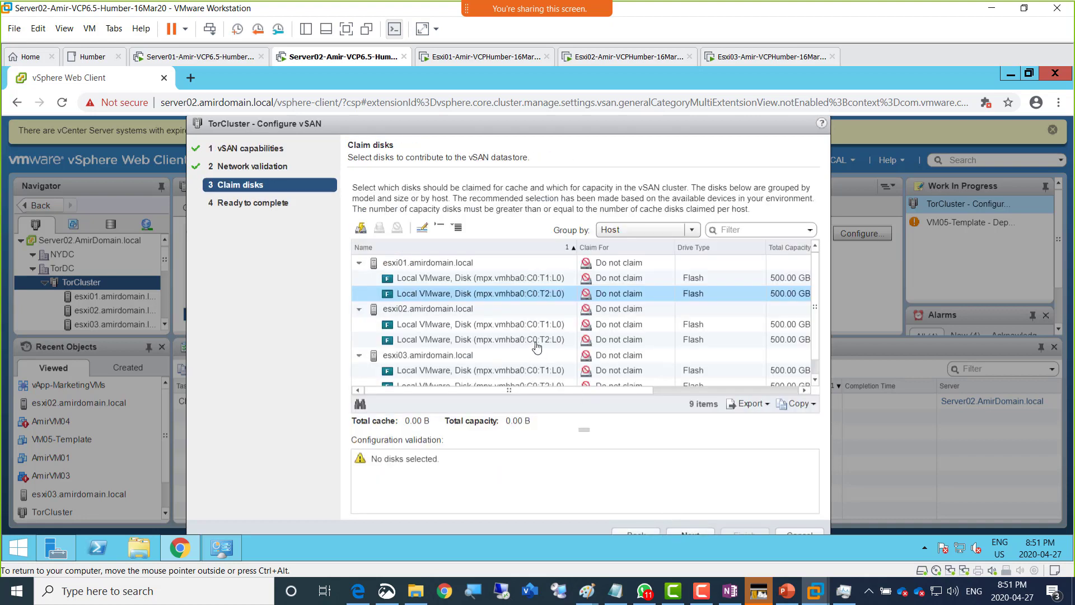
{"action": "left_click", "coordinate": [507, 282]}
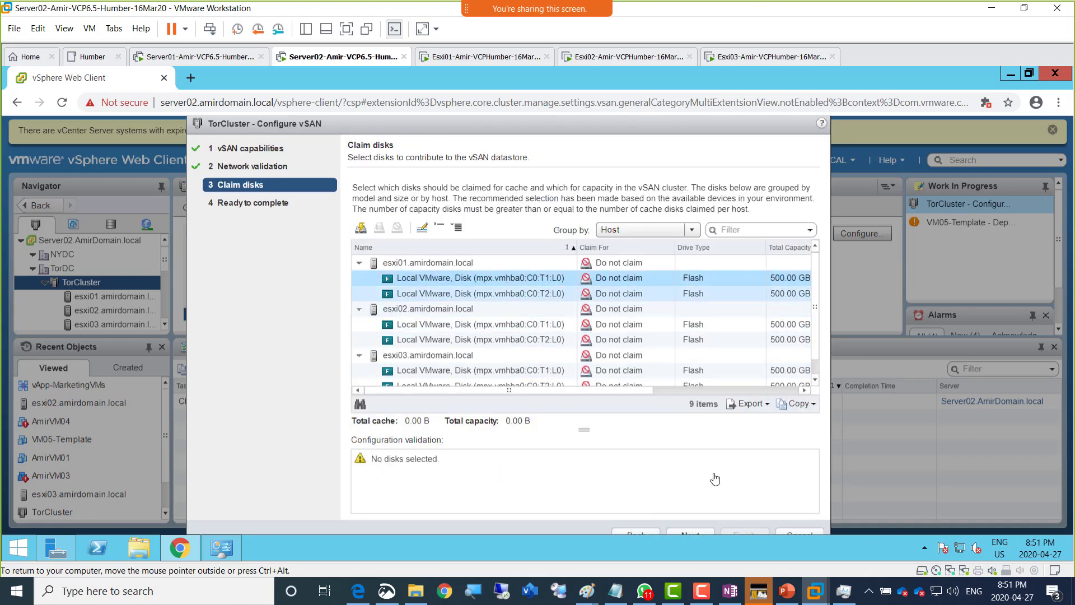
{"action": "left_click", "coordinate": [805, 533]}
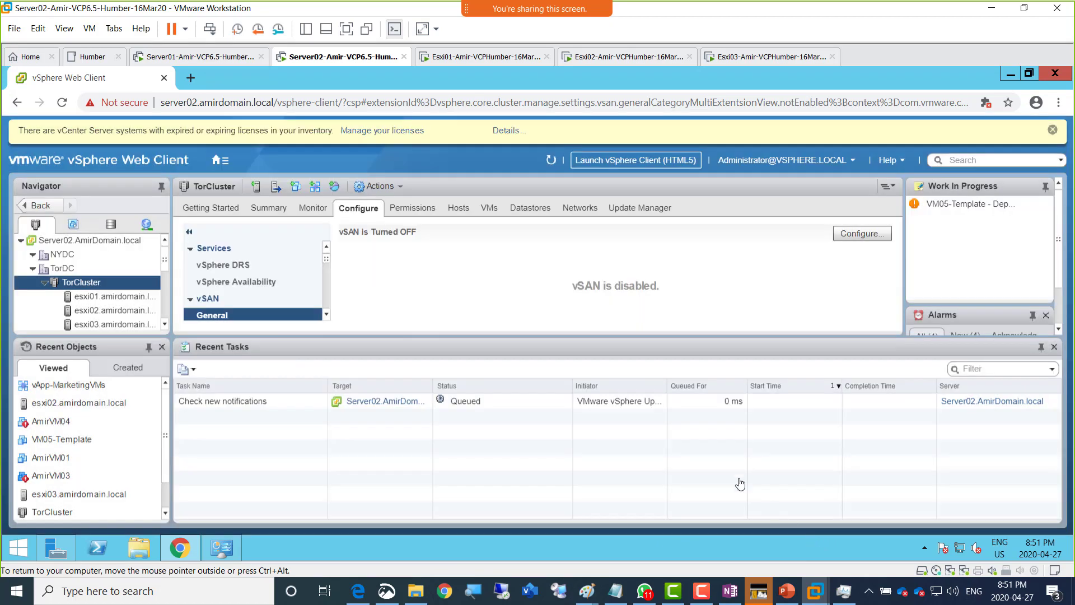
- Refresh the vSphere inventory, switch the VM to full screen, and reopen TorCluster's Configure vSAN wizard
{"action": "left_click", "coordinate": [551, 161]}
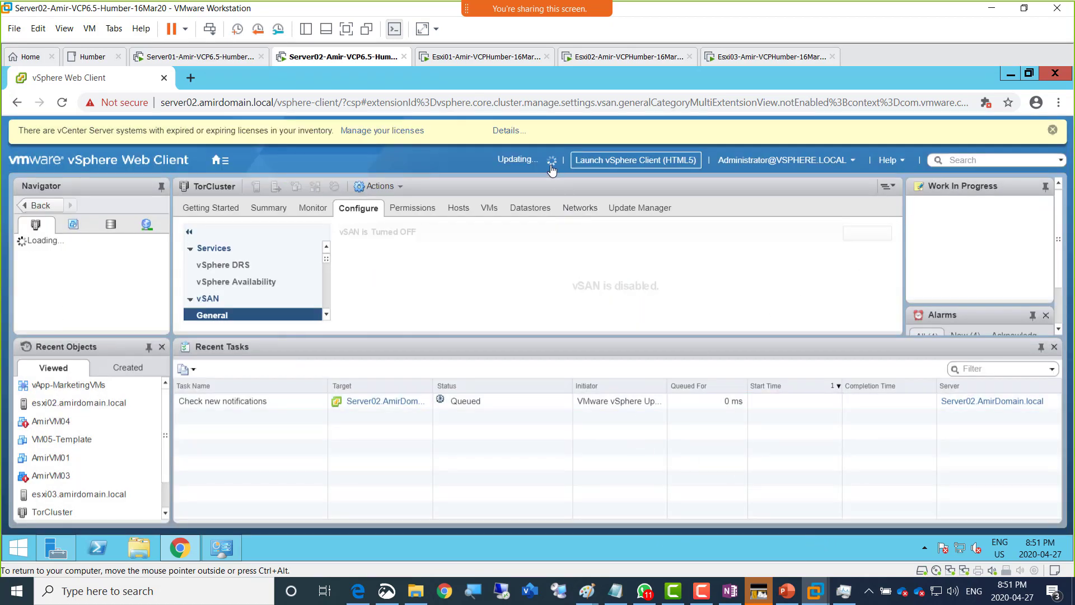
{"action": "left_click", "coordinate": [346, 29]}
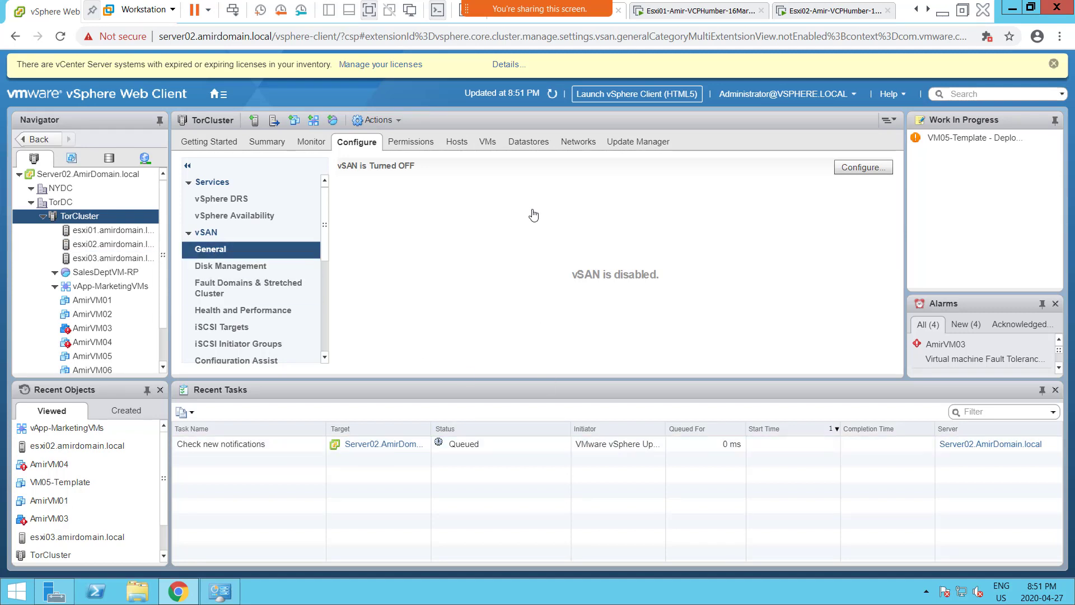
{"action": "left_click", "coordinate": [873, 177]}
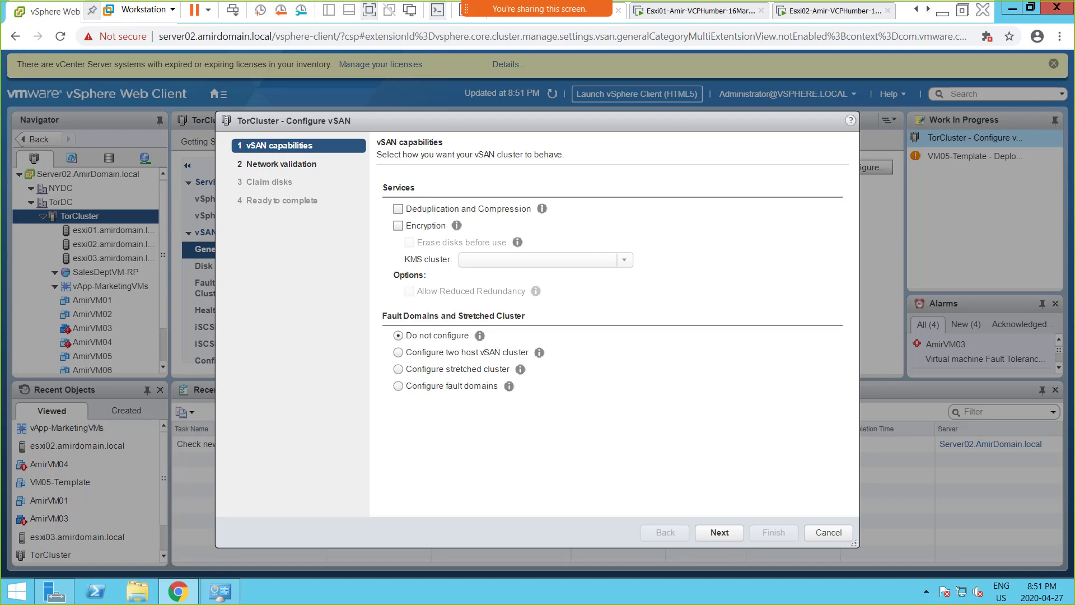
- Drag the WhatsApp viewer over the wizard to see the shared Claim disks screenshot with HDD capacity disks
{"action": "left_click_drag", "start_coordinate": [1074, 11], "coordinate": [536, 6]}
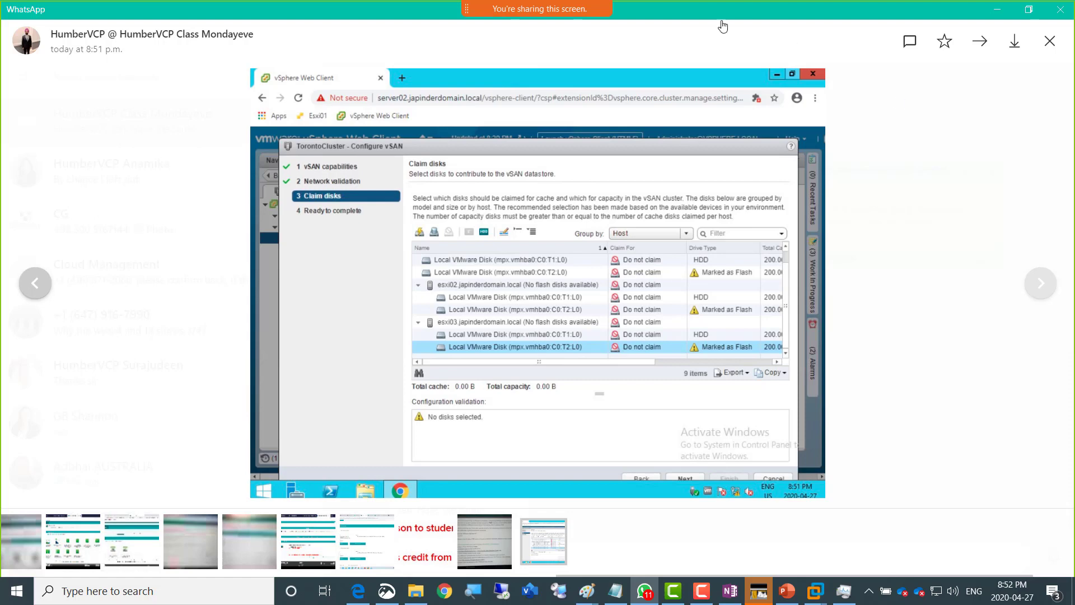
- Drag the WhatsApp window off to the right to uncover the Configure vSAN wizard
{"action": "left_click_drag", "start_coordinate": [867, 7], "coordinate": [1074, 34]}
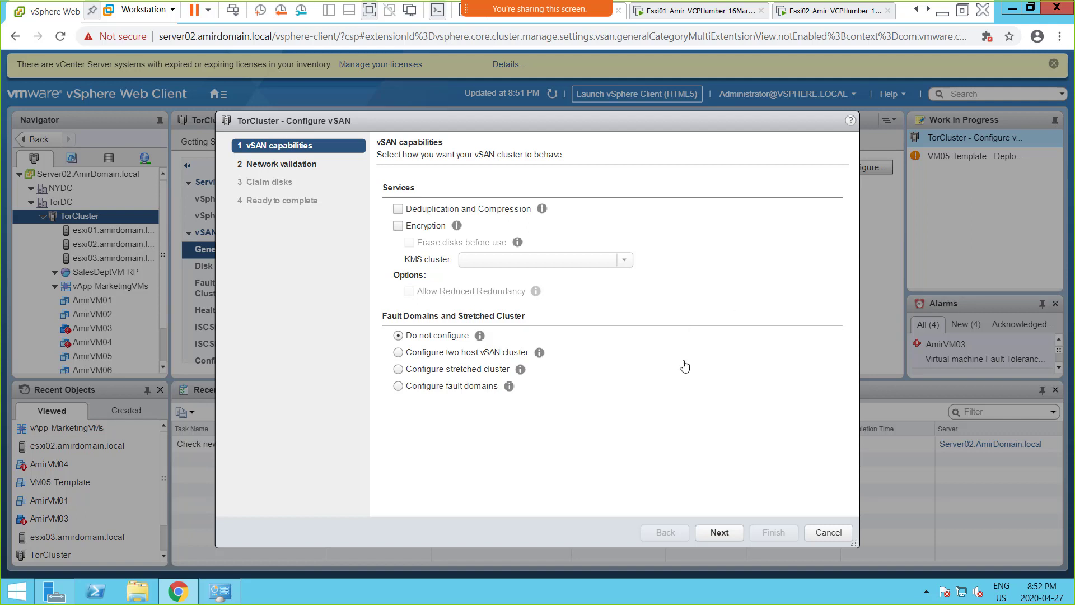
- Advance to Claim disks, group the disks by Host, and expand esxi02, esxi01 and esxi03
{"action": "left_click", "coordinate": [719, 533]}
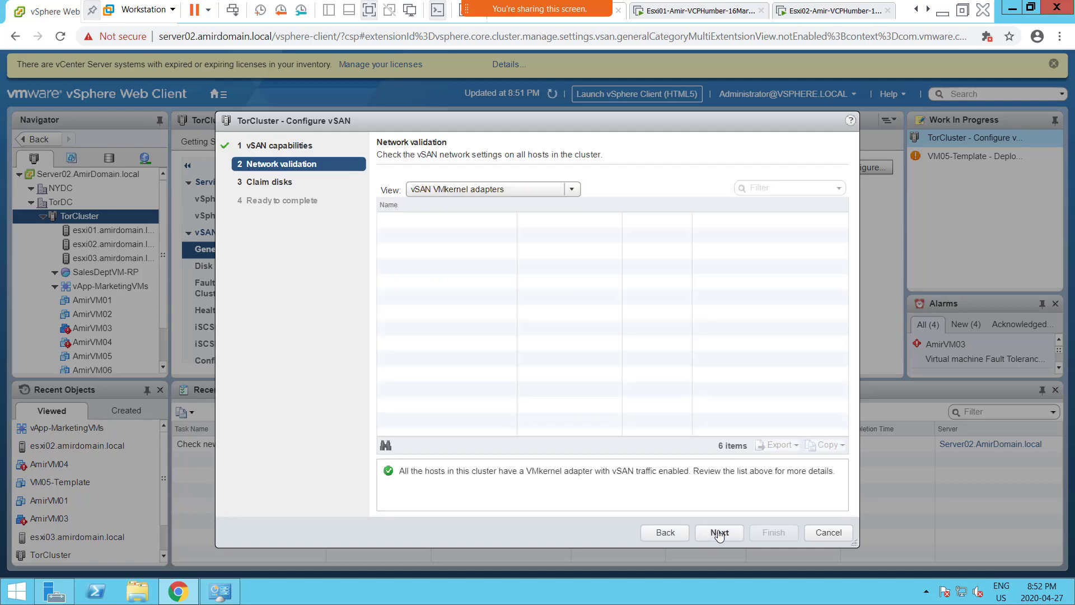
{"action": "left_click", "coordinate": [720, 539]}
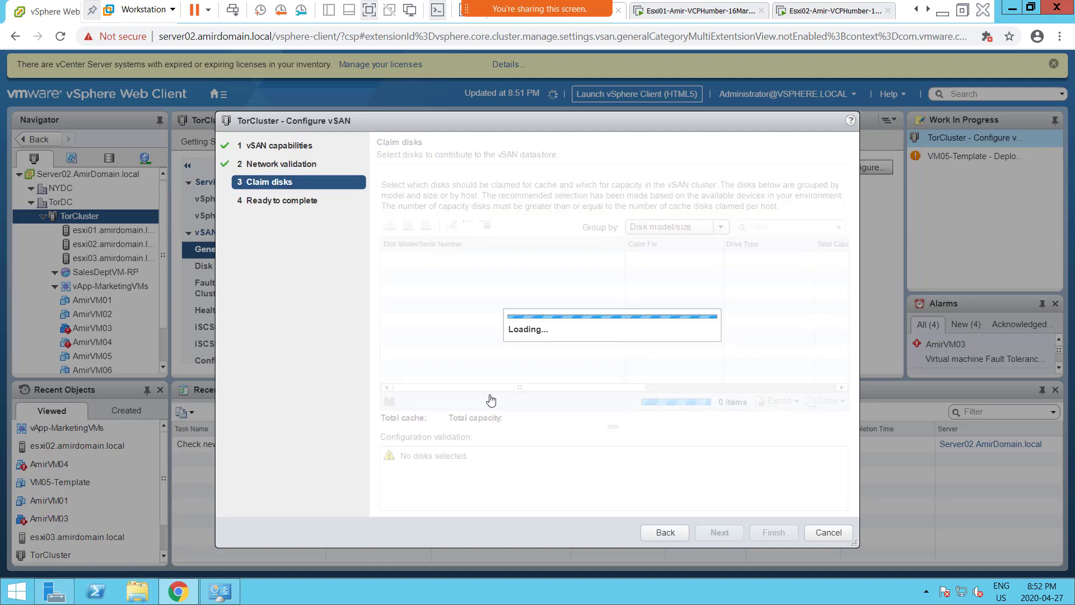
{"action": "left_click", "coordinate": [656, 230]}
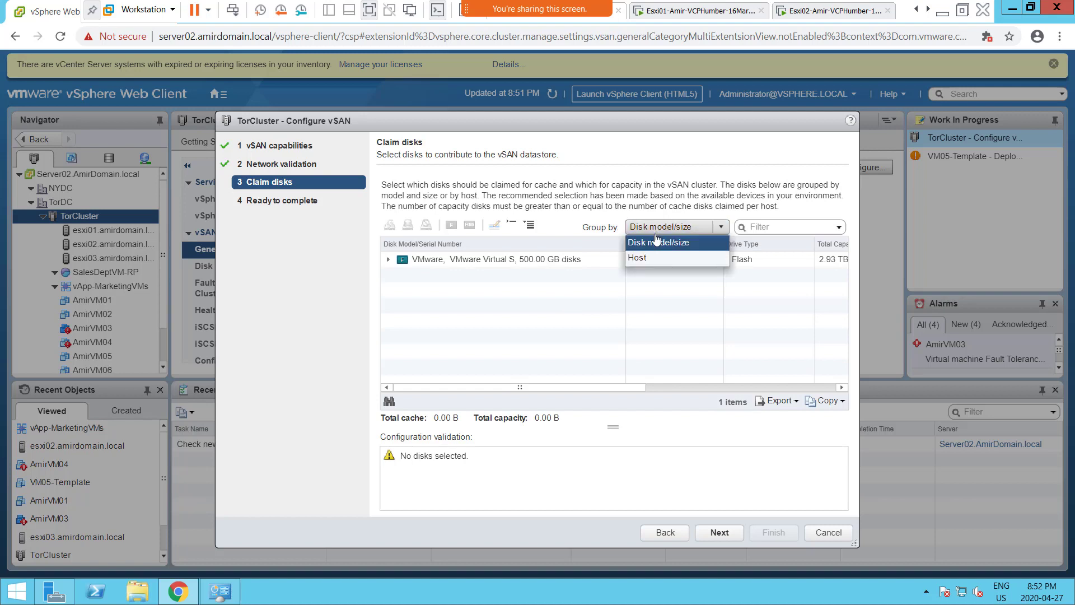
{"action": "left_click", "coordinate": [657, 261]}
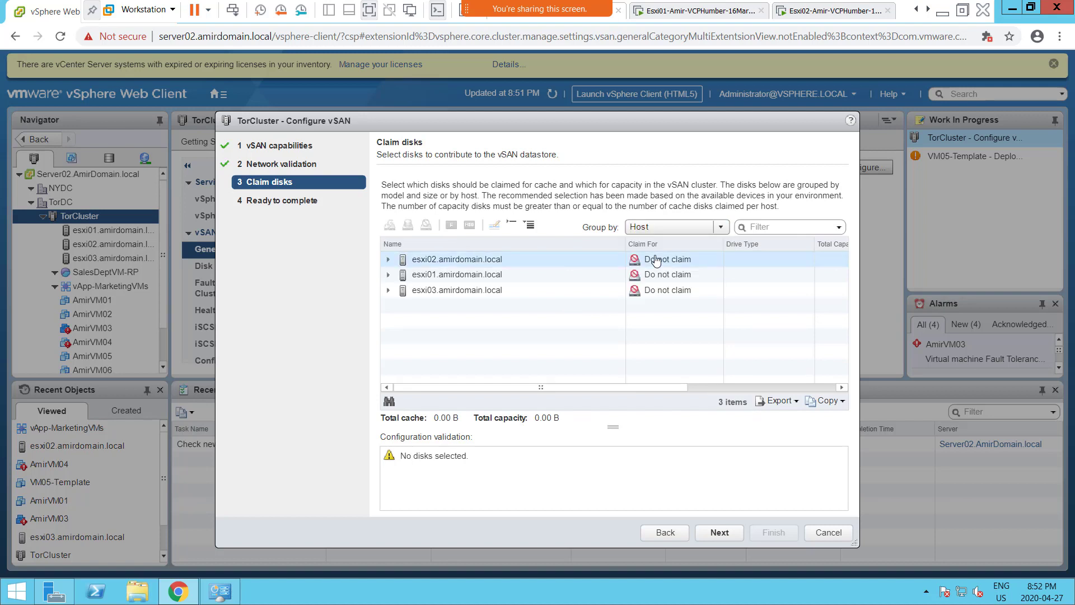
{"action": "double_click", "coordinate": [402, 266]}
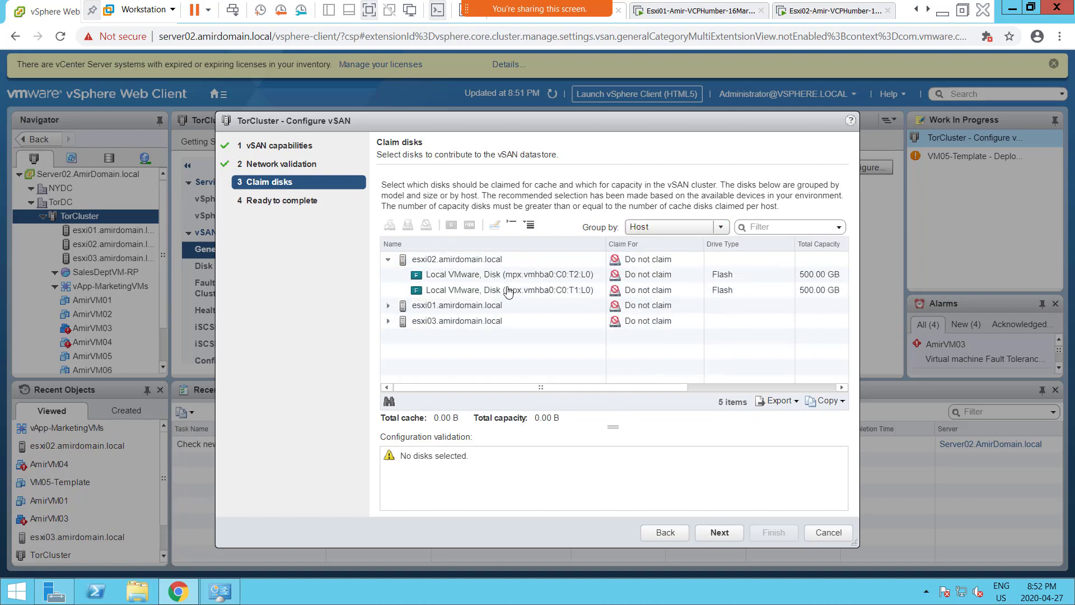
{"action": "double_click", "coordinate": [389, 306]}
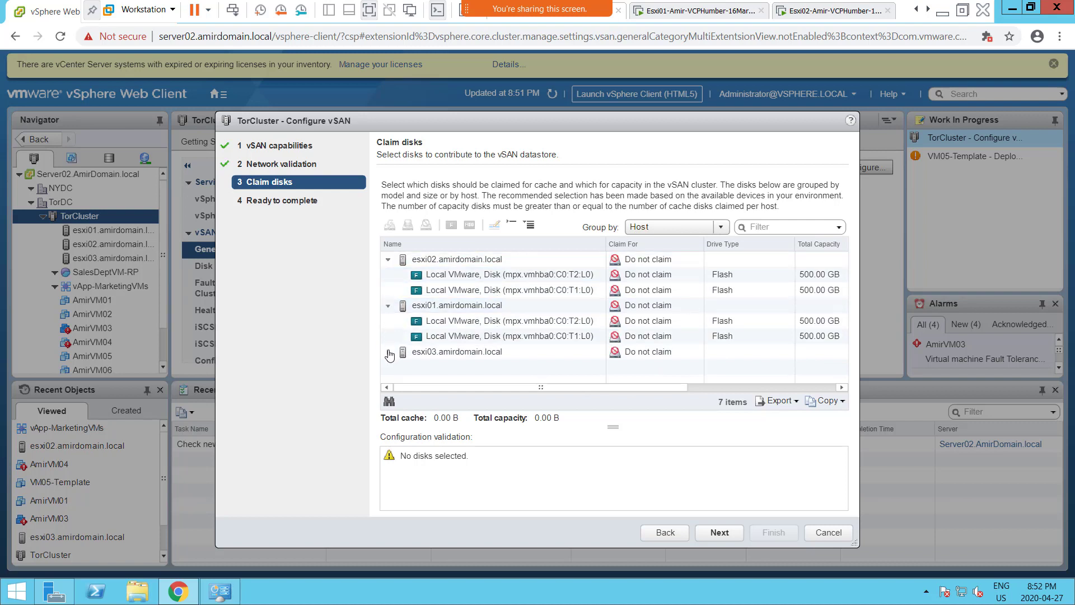
{"action": "double_click", "coordinate": [389, 352]}
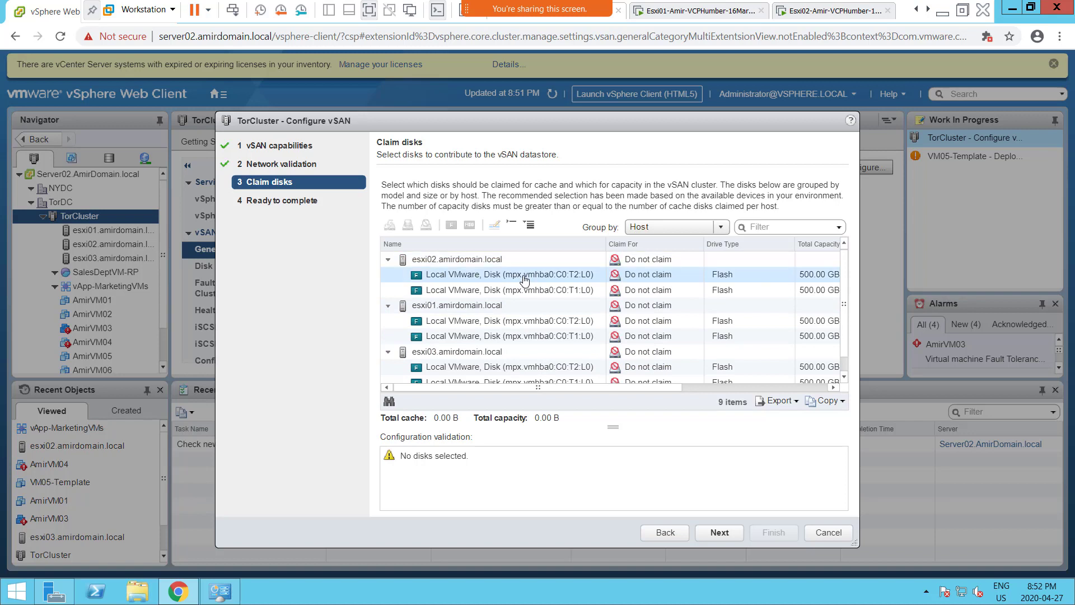
{"action": "left_click", "coordinate": [524, 278]}
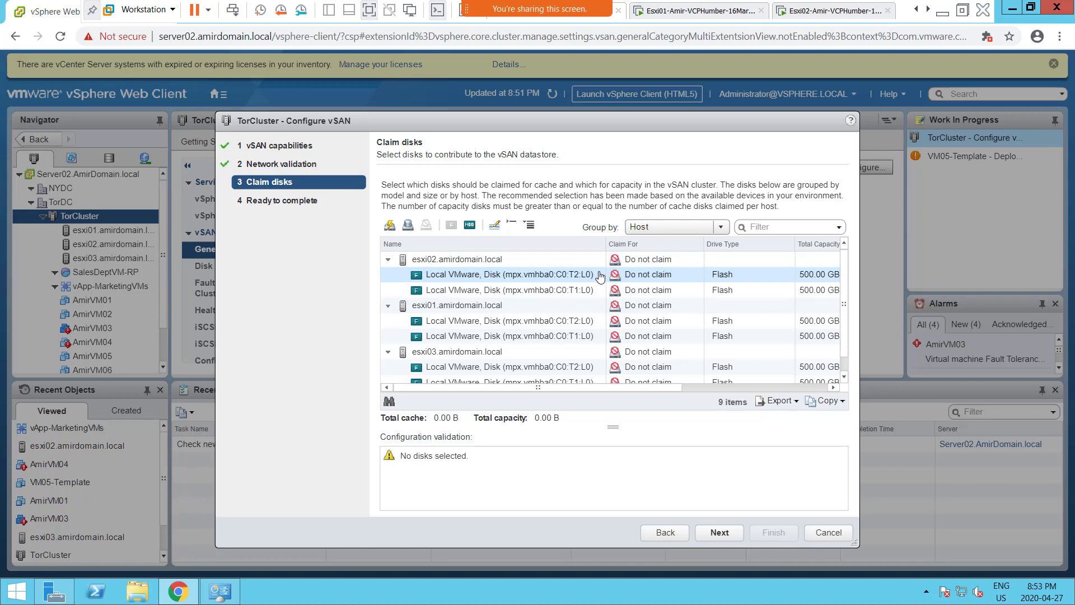
- Mark the T1:L0 500 GB disk of esxi02, esxi01 and esxi03 as HDD, leaving T2 disks flash
{"action": "left_click", "coordinate": [541, 274]}
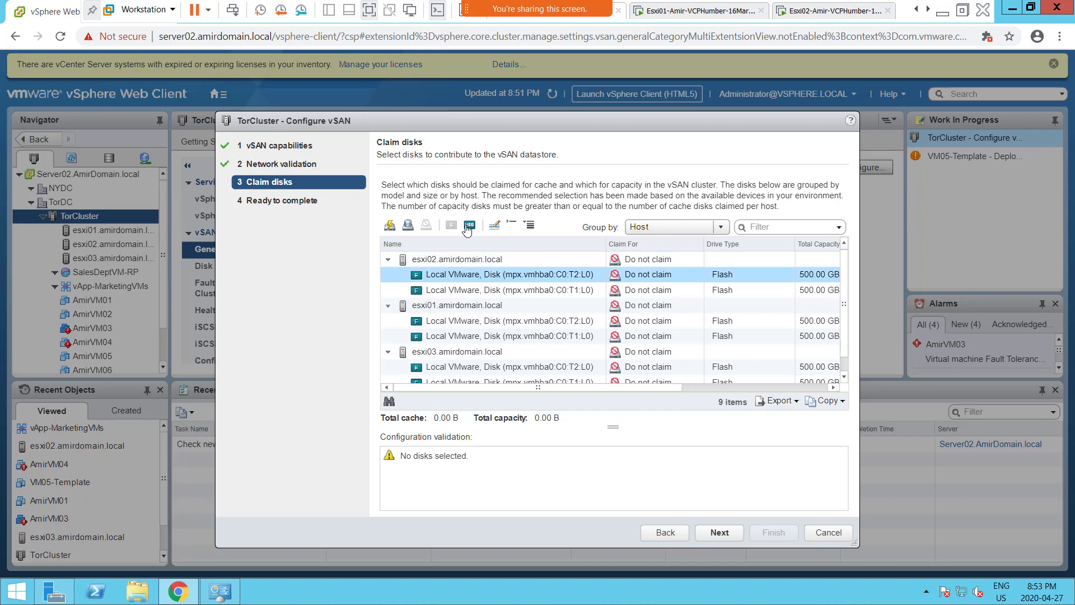
{"action": "left_click", "coordinate": [727, 292]}
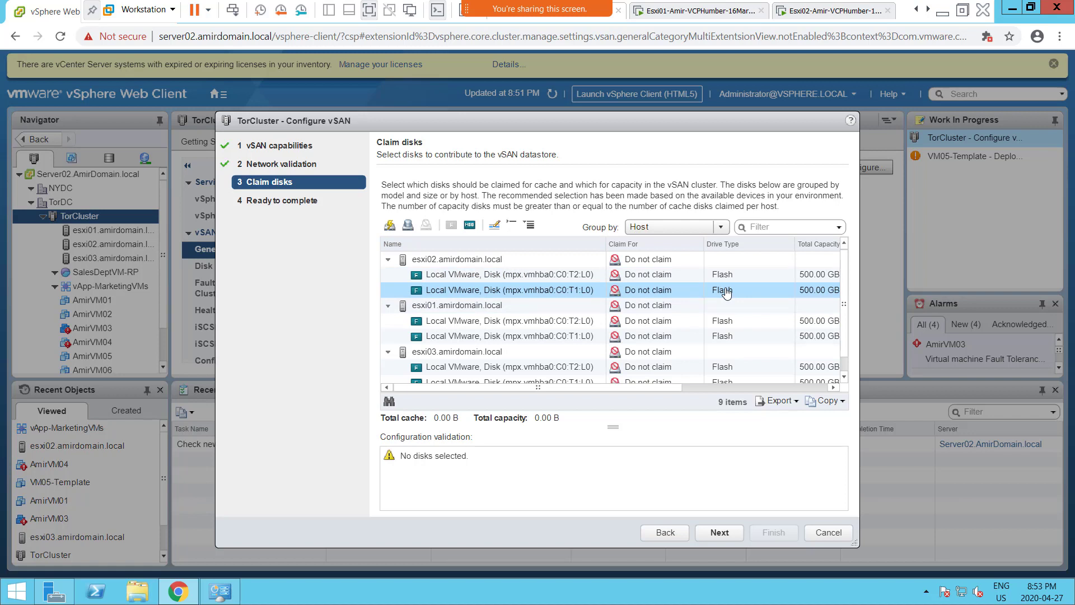
{"action": "left_click", "coordinate": [469, 229]}
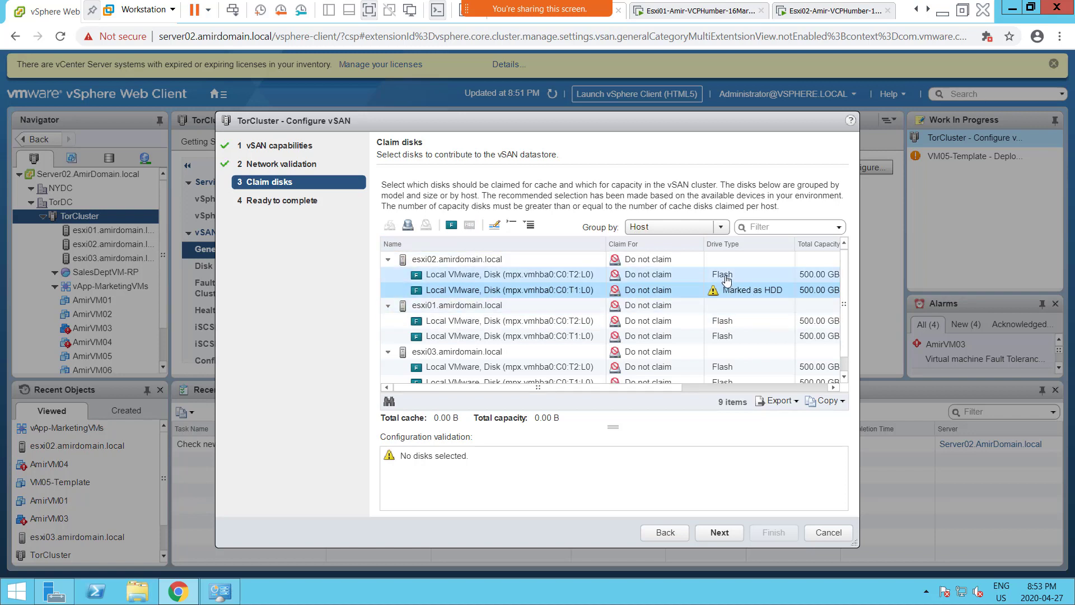
{"action": "left_click", "coordinate": [577, 324]}
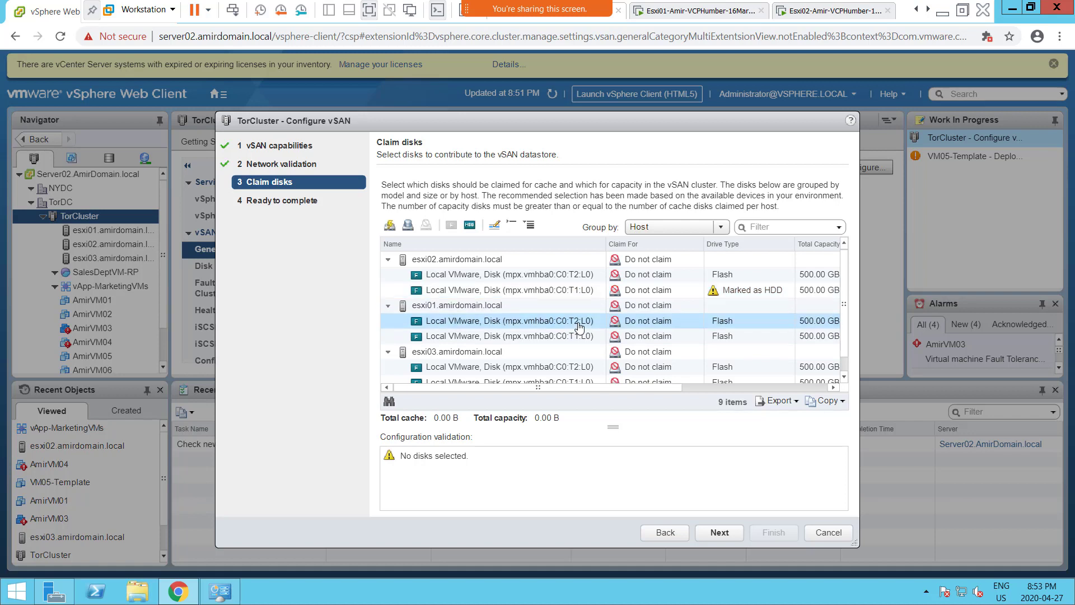
{"action": "left_click", "coordinate": [730, 338]}
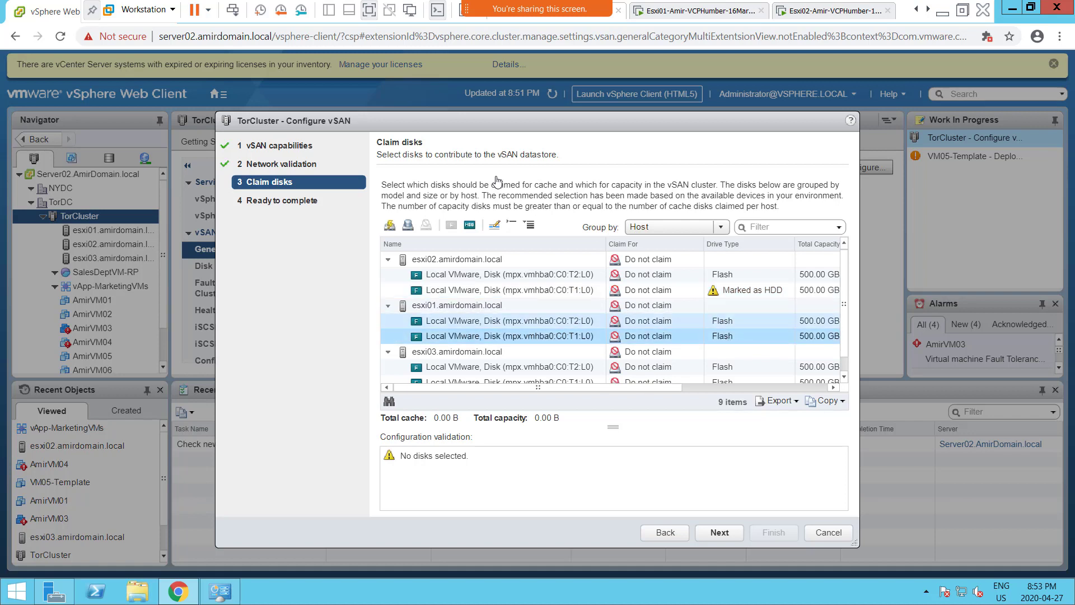
{"action": "left_click", "coordinate": [470, 226]}
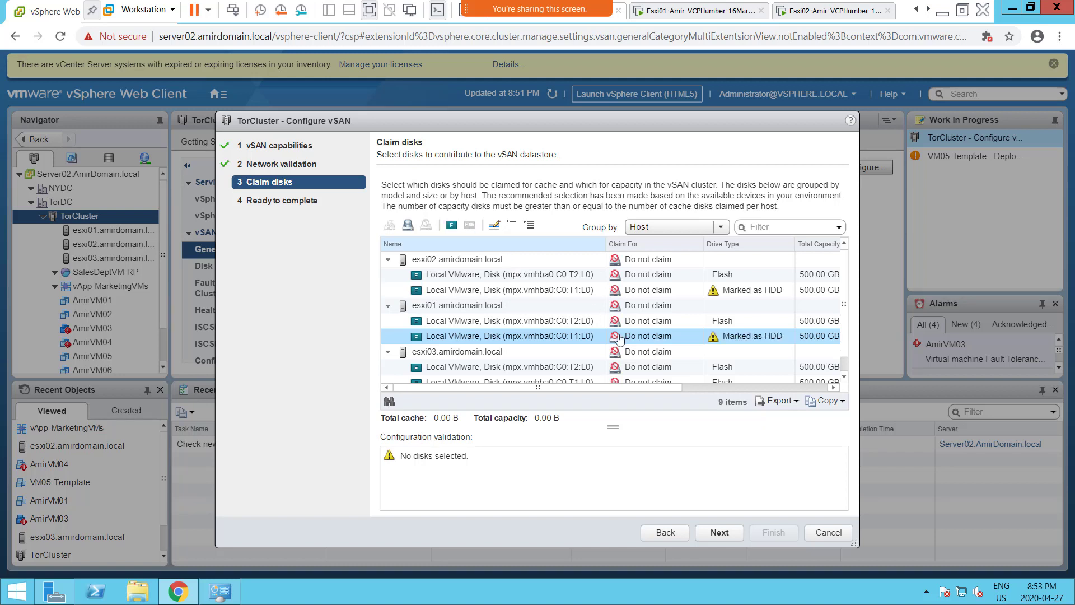
{"action": "left_click", "coordinate": [672, 374]}
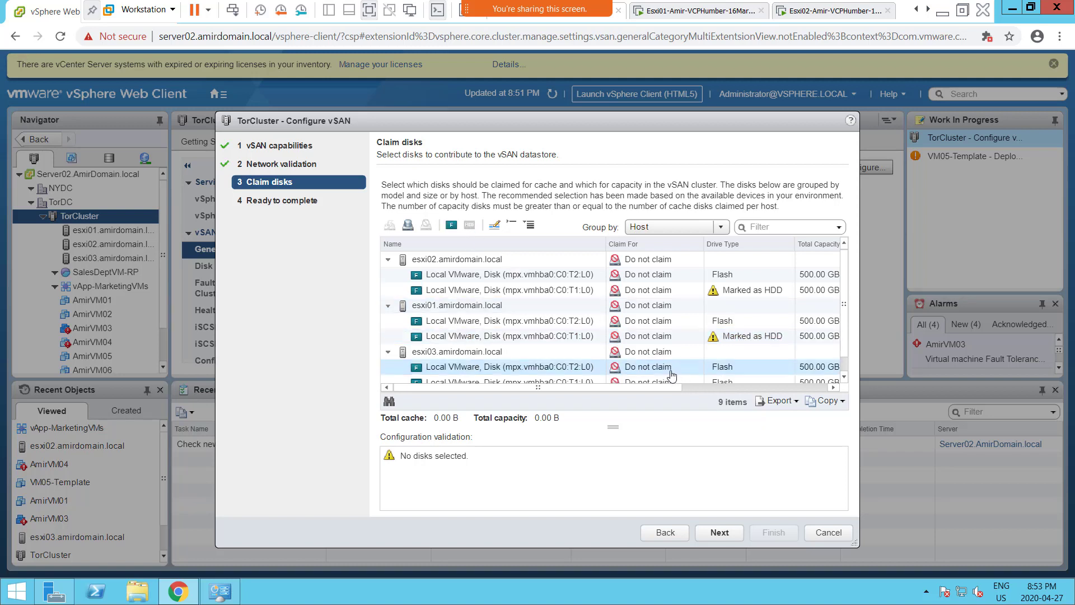
{"action": "left_click", "coordinate": [589, 372]}
{"action": "left_click", "coordinate": [846, 379]}
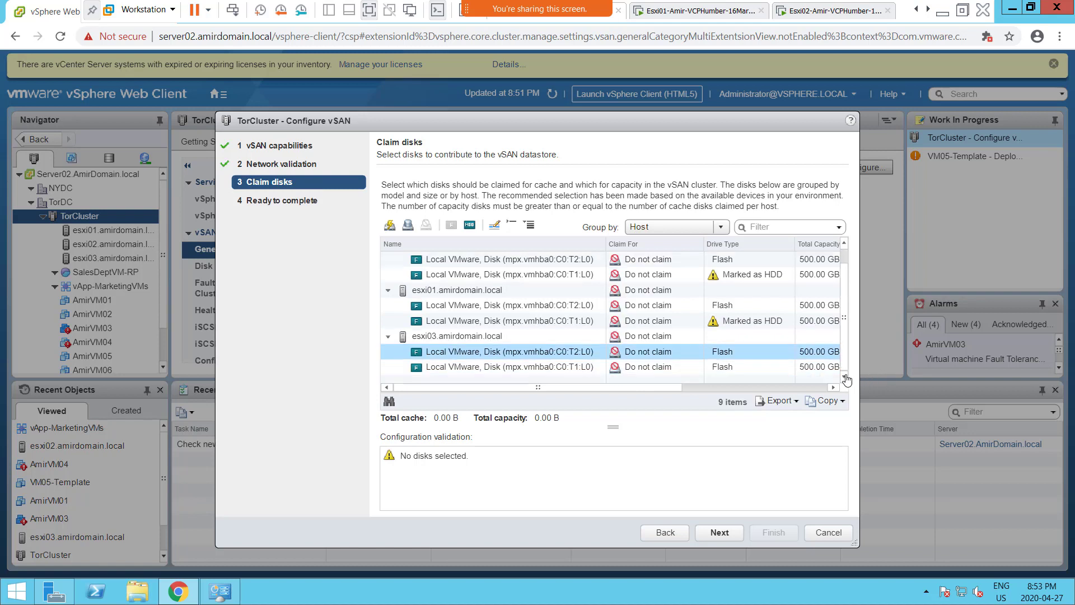
{"action": "left_click", "coordinate": [748, 367]}
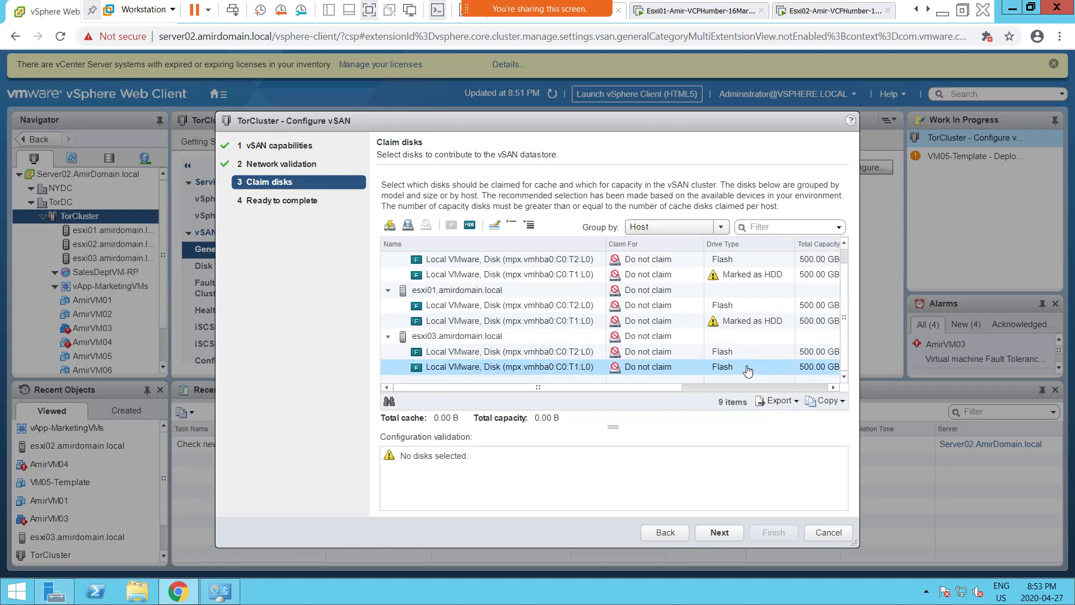
{"action": "left_click", "coordinate": [474, 225]}
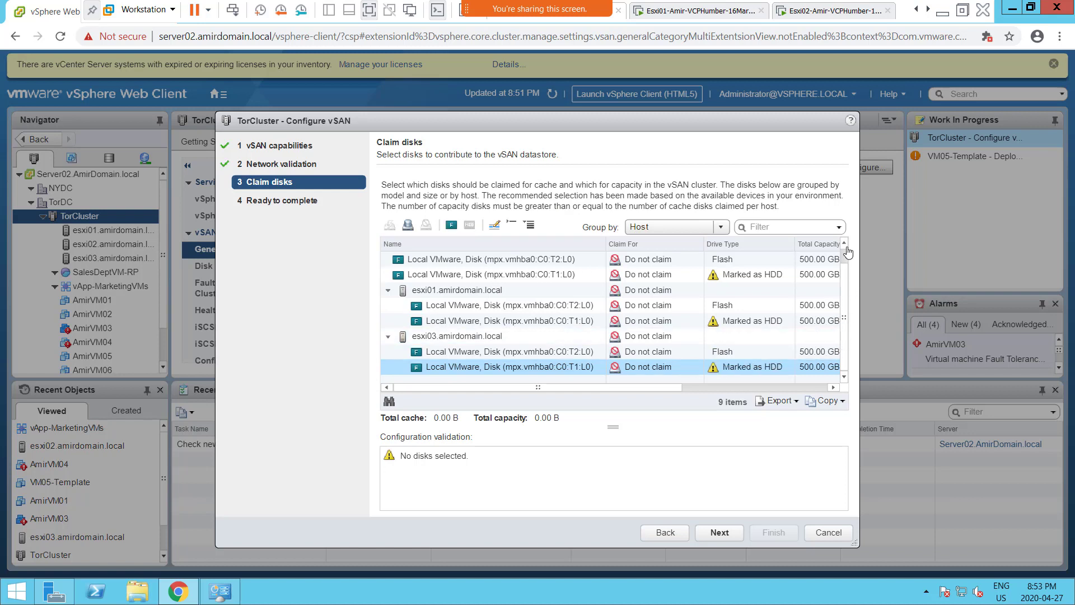
{"action": "scroll", "coordinate": [847, 256], "scroll_direction": "up", "scroll_amount": 1}
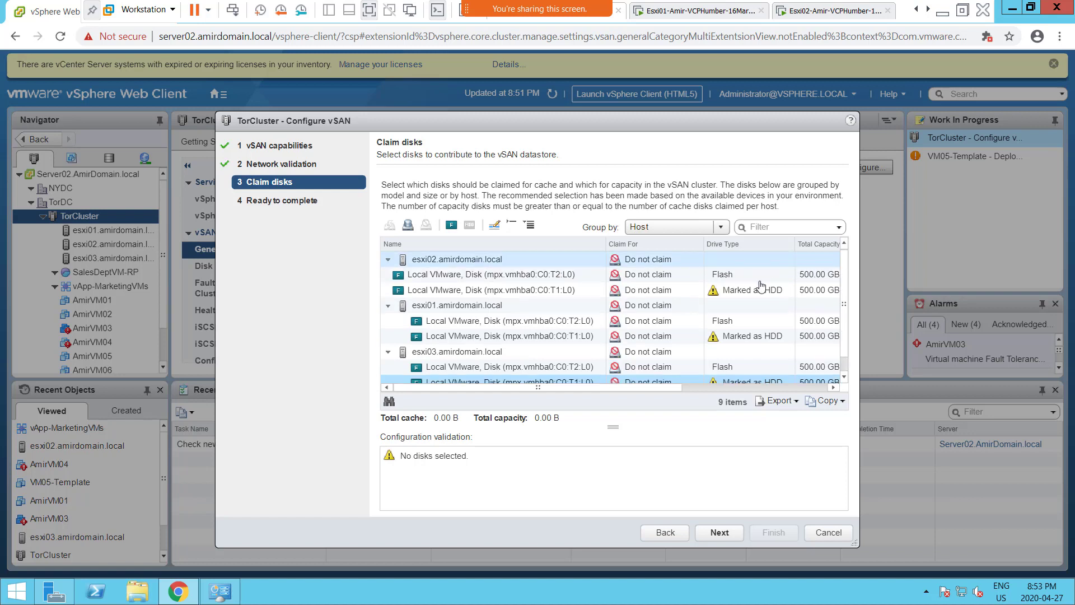
- Set Claim For on esxi02 to Cache tier for T2:L0 and Capacity tier for T1:L0
{"action": "left_click", "coordinate": [664, 280]}
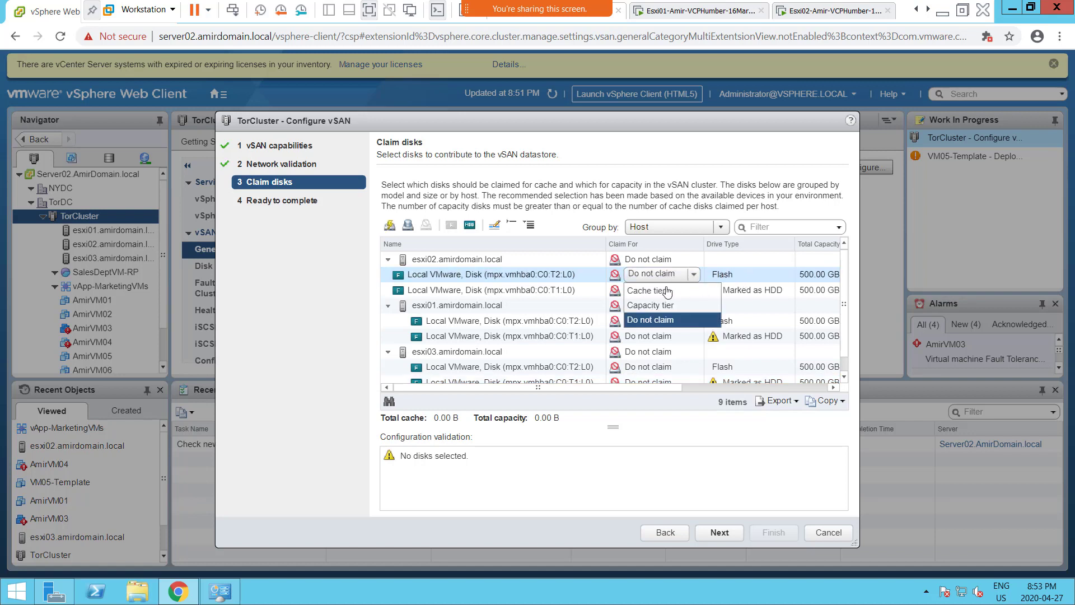
{"action": "left_click", "coordinate": [659, 294]}
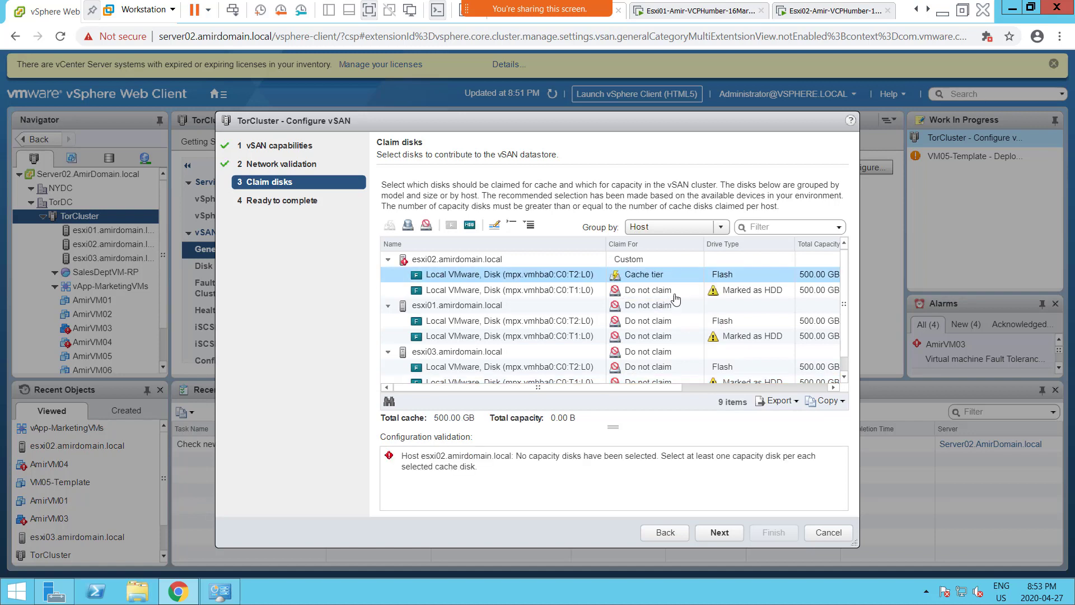
{"action": "left_click", "coordinate": [660, 293]}
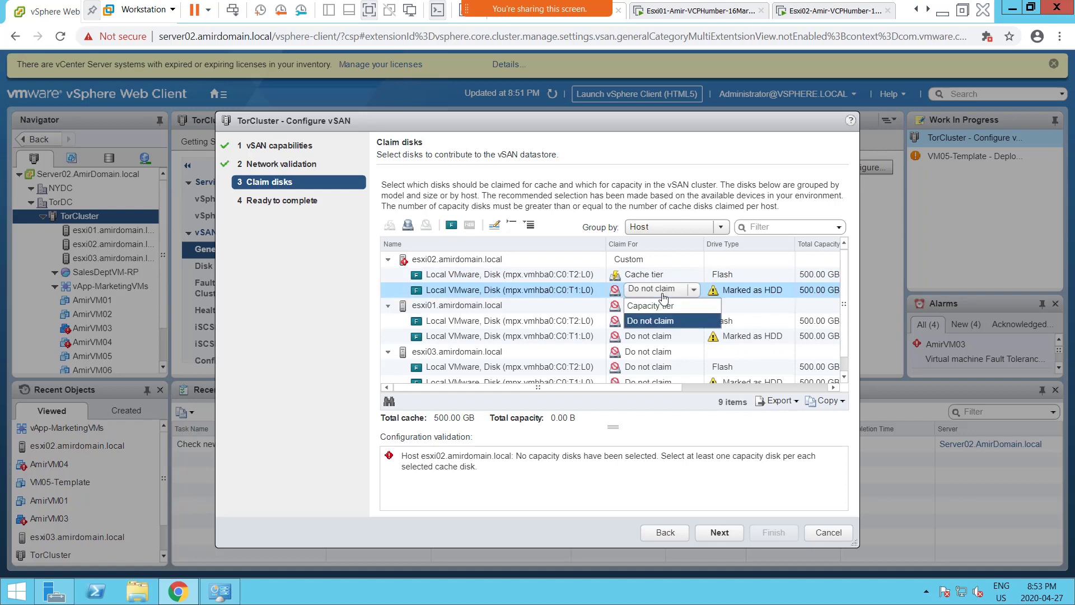
{"action": "left_click", "coordinate": [666, 306]}
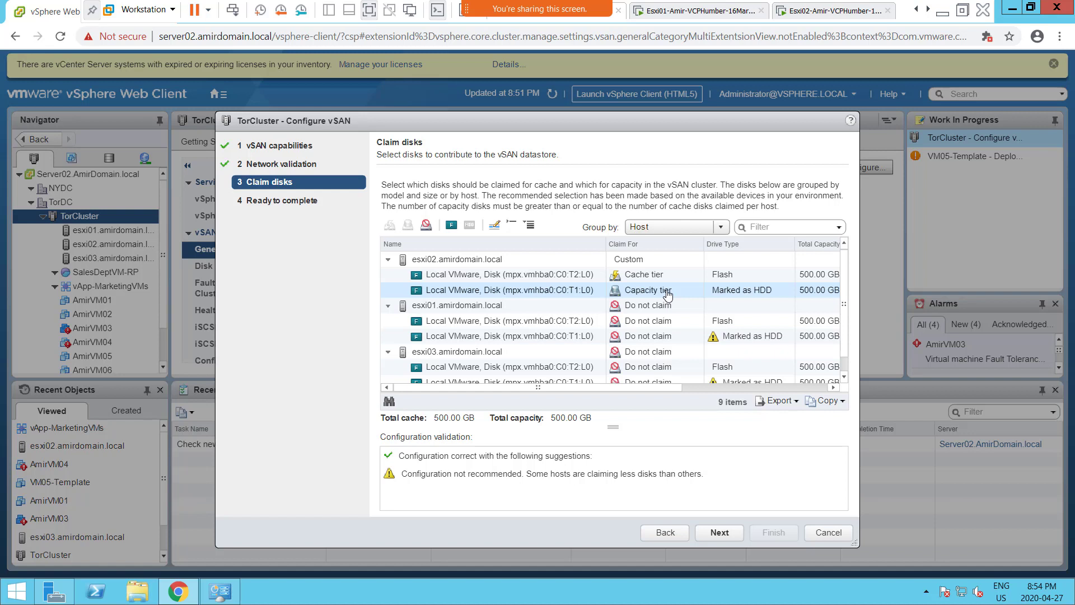
{"action": "left_click", "coordinate": [668, 290]}
{"action": "left_click", "coordinate": [727, 288]}
- Claim esxi01's T2:L0 disk as Cache tier and its T1:L0 disk as Capacity tier
{"action": "left_click", "coordinate": [632, 326]}
{"action": "left_click", "coordinate": [643, 339]}
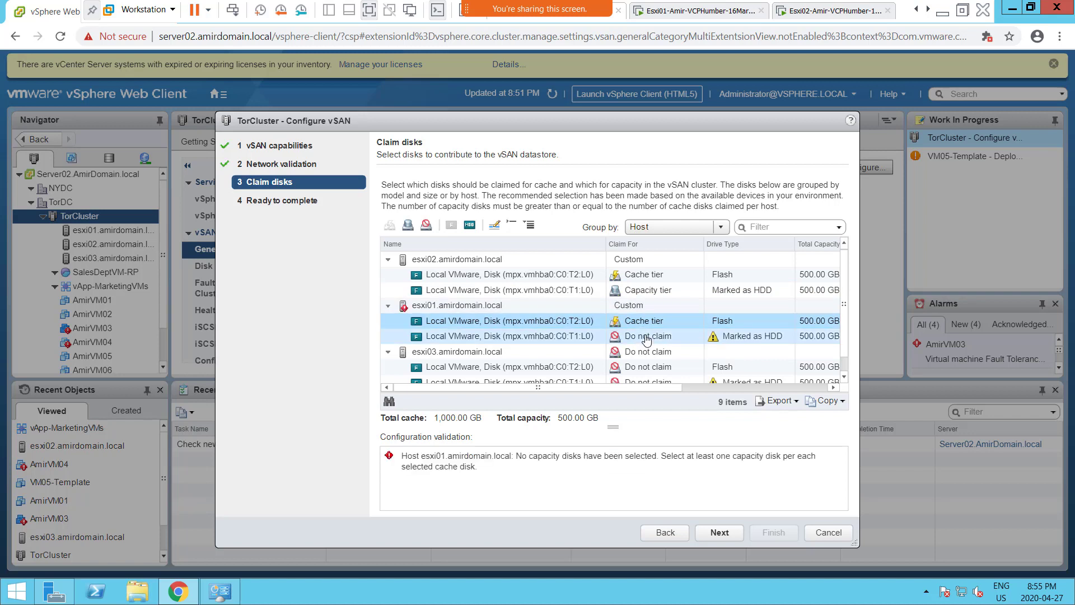
{"action": "left_click", "coordinate": [647, 337]}
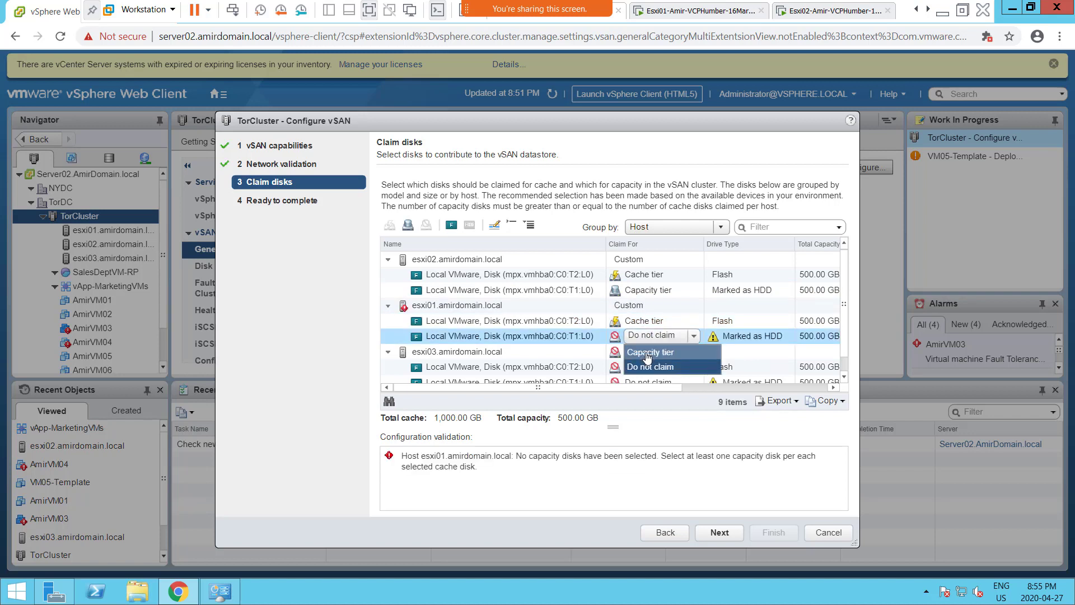
{"action": "left_click", "coordinate": [648, 352]}
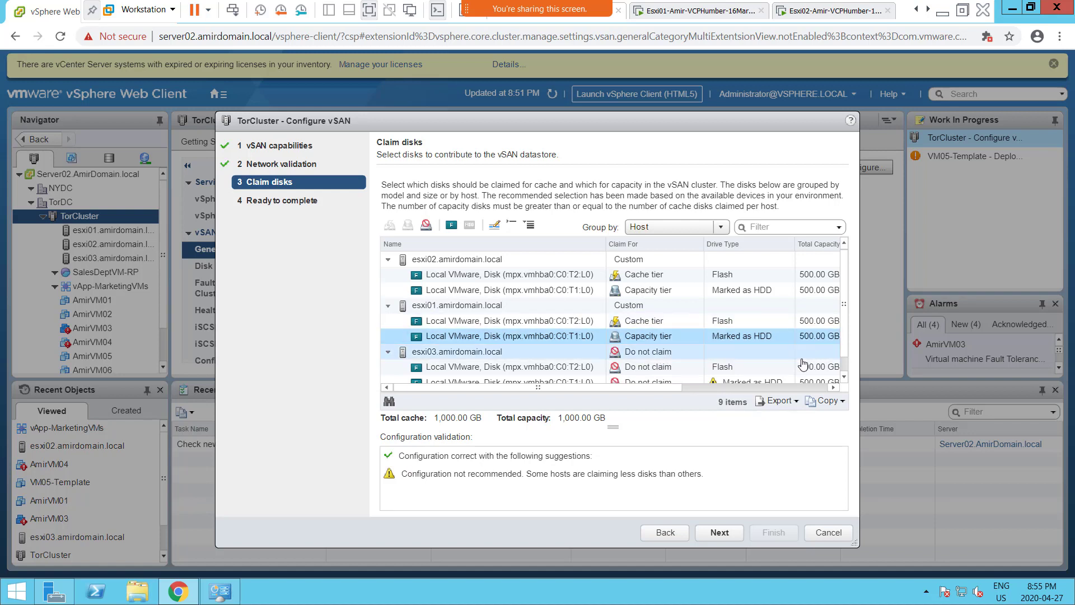
- Claim esxi03's T2:L0 as Cache tier and T1:L0 as Capacity tier, reaching 'Configuration correct'
{"action": "left_click", "coordinate": [844, 377]}
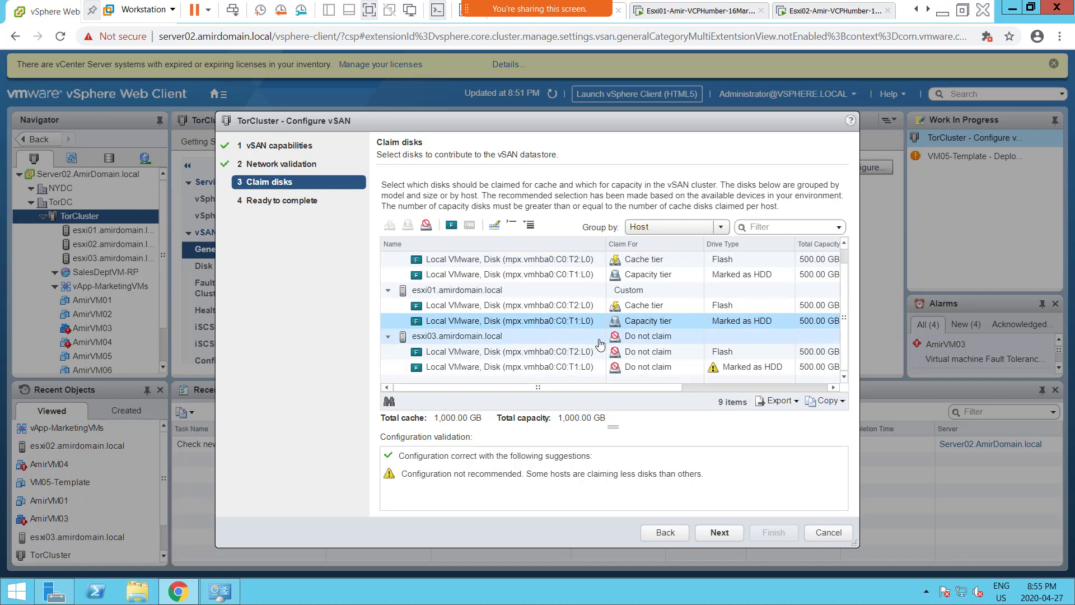
{"action": "left_click", "coordinate": [630, 357]}
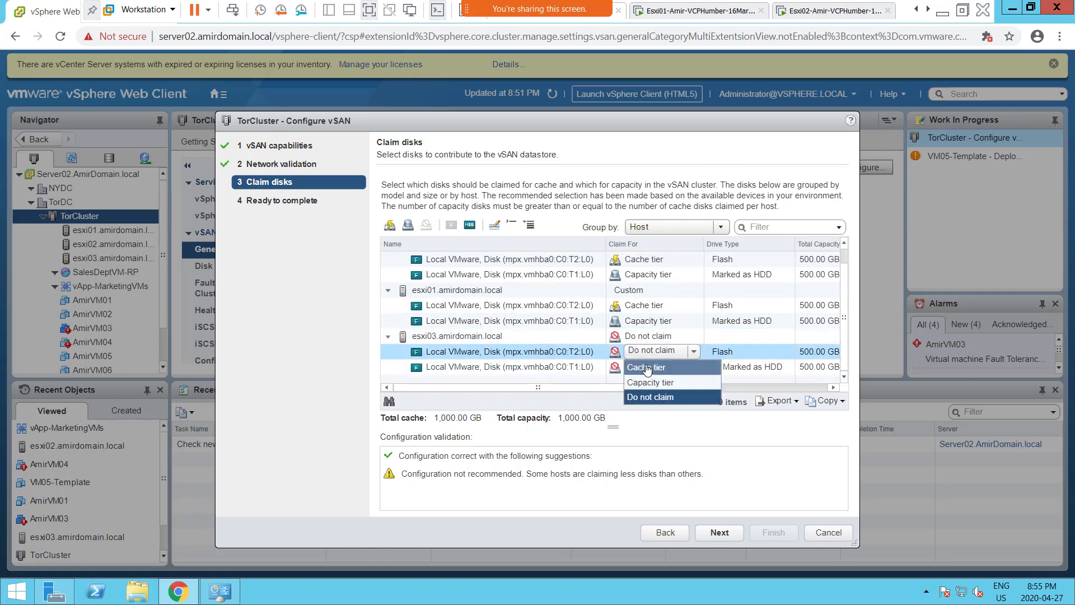
{"action": "left_click", "coordinate": [646, 367]}
{"action": "left_click", "coordinate": [654, 368]}
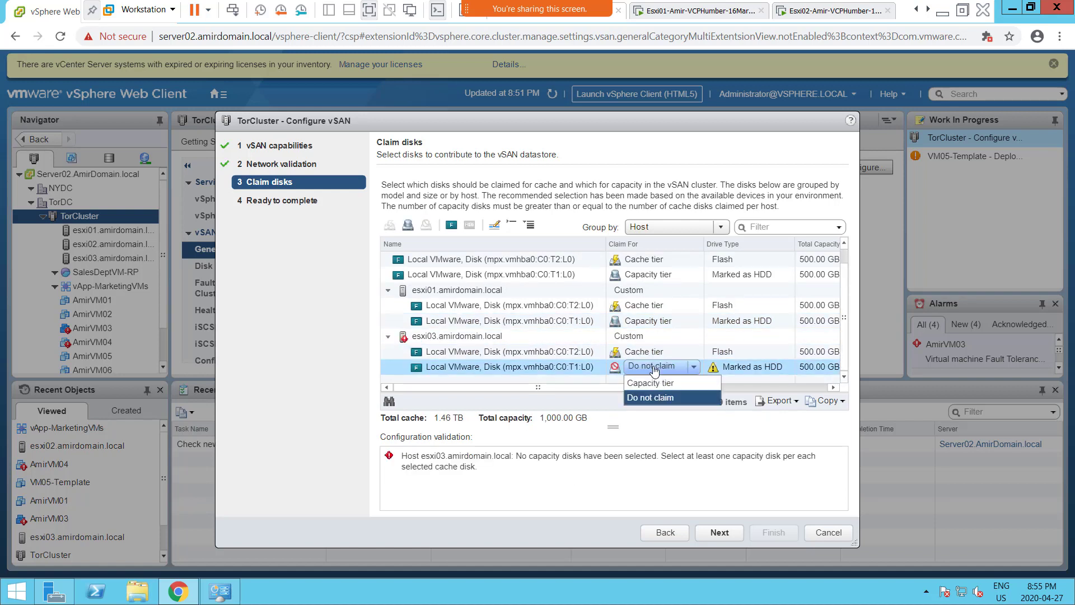
{"action": "left_click", "coordinate": [660, 380]}
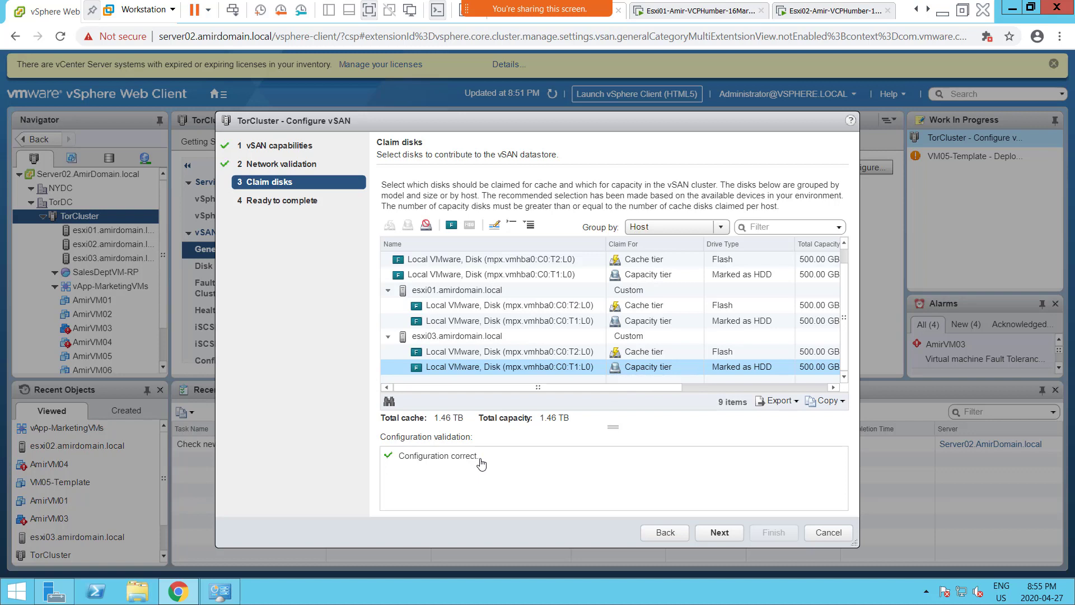
{"action": "left_click_drag", "start_coordinate": [480, 461], "coordinate": [399, 463]}
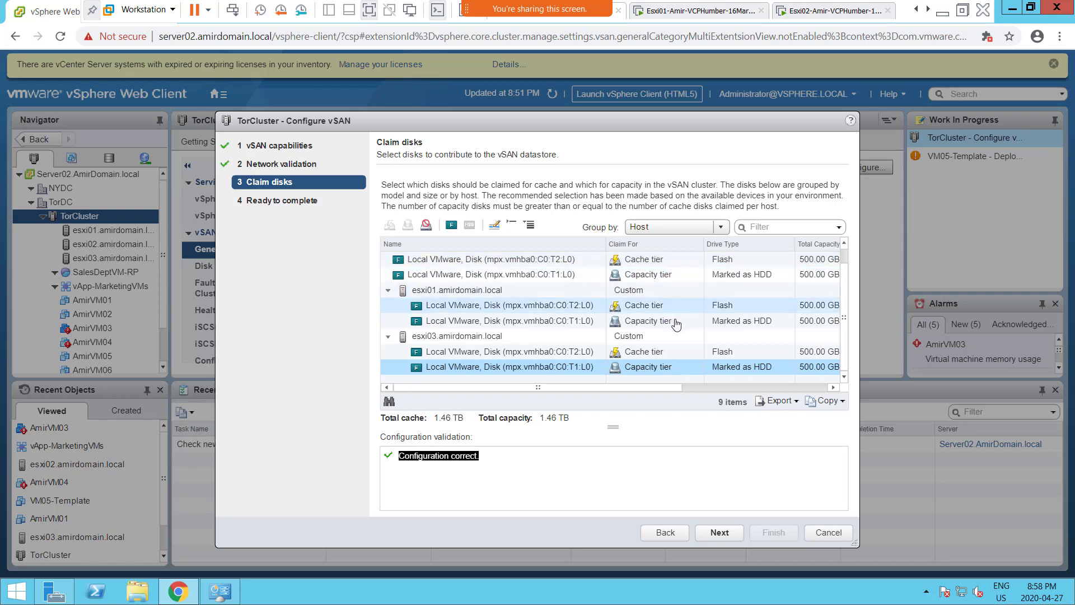
{"action": "left_click", "coordinate": [705, 371]}
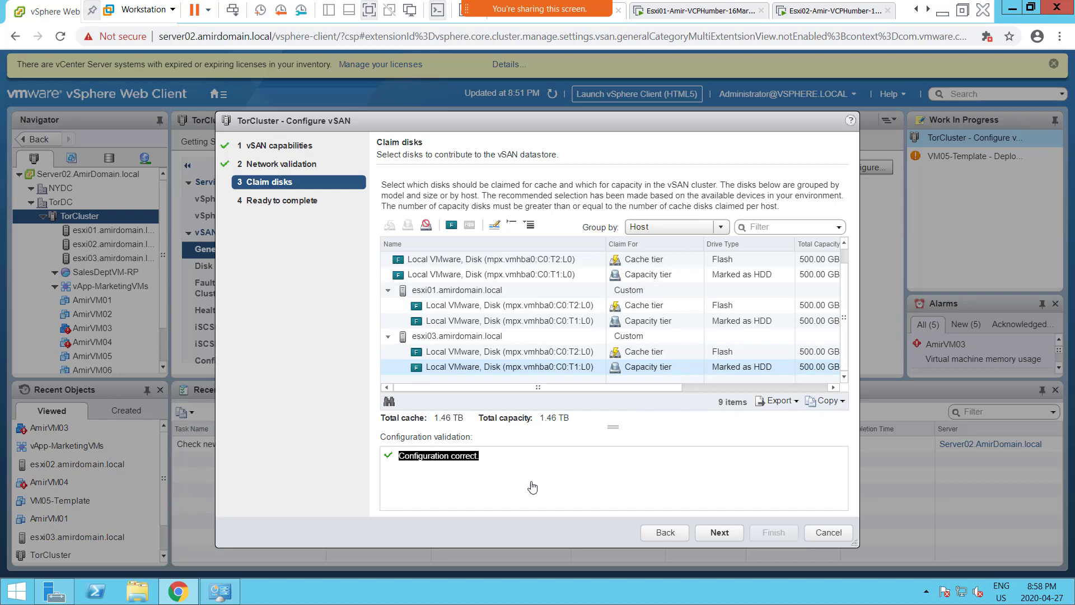
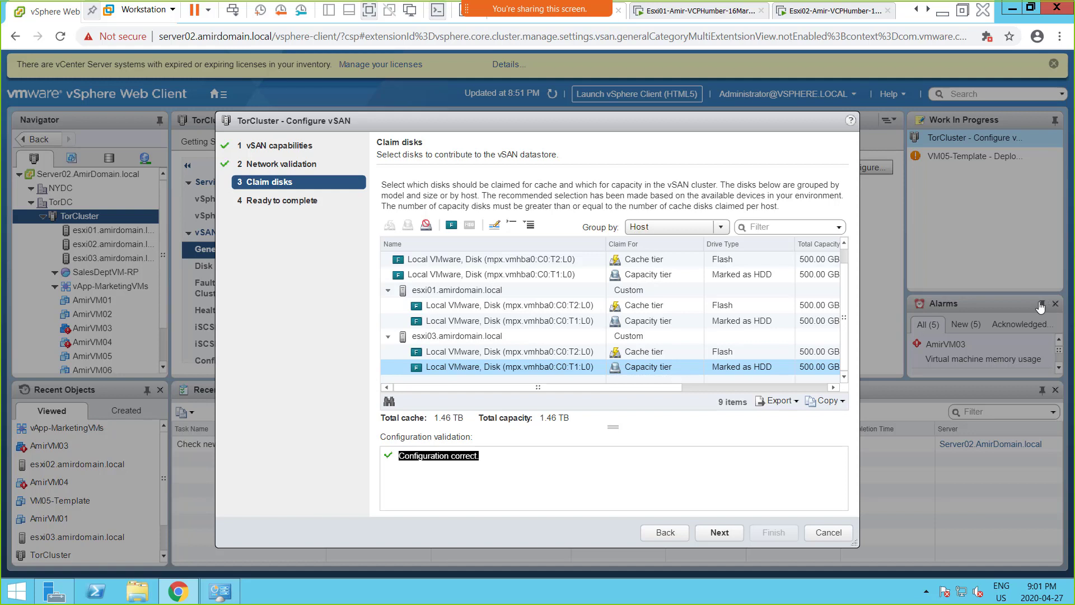
- Review the capacity-tier claim and advance to Ready to complete, showing hybrid 1.46 TB capacity and cache
{"action": "left_click", "coordinate": [566, 273]}
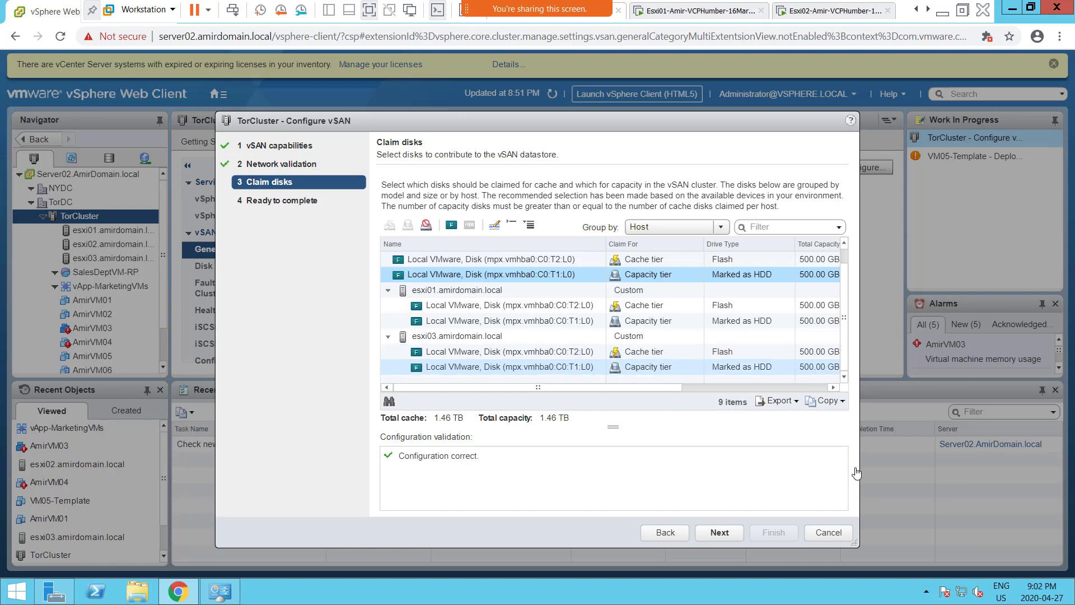
{"action": "left_click", "coordinate": [719, 533]}
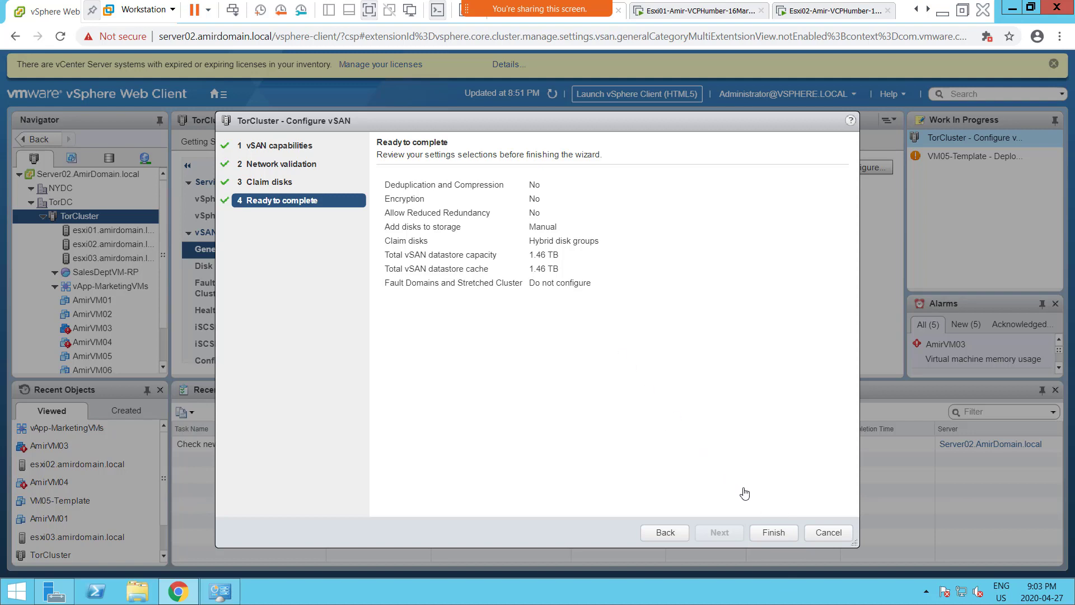
- Finish the Configure vSAN wizard, then check esxi01's HDD-marking and disk-group creation tasks
{"action": "left_click", "coordinate": [773, 534]}
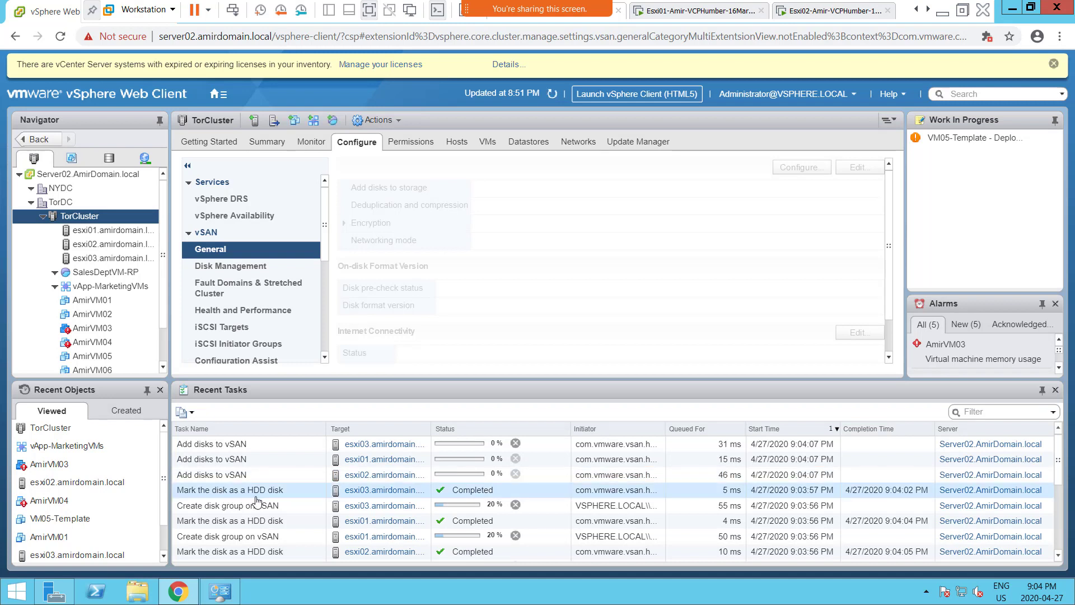
{"action": "left_click", "coordinate": [208, 520]}
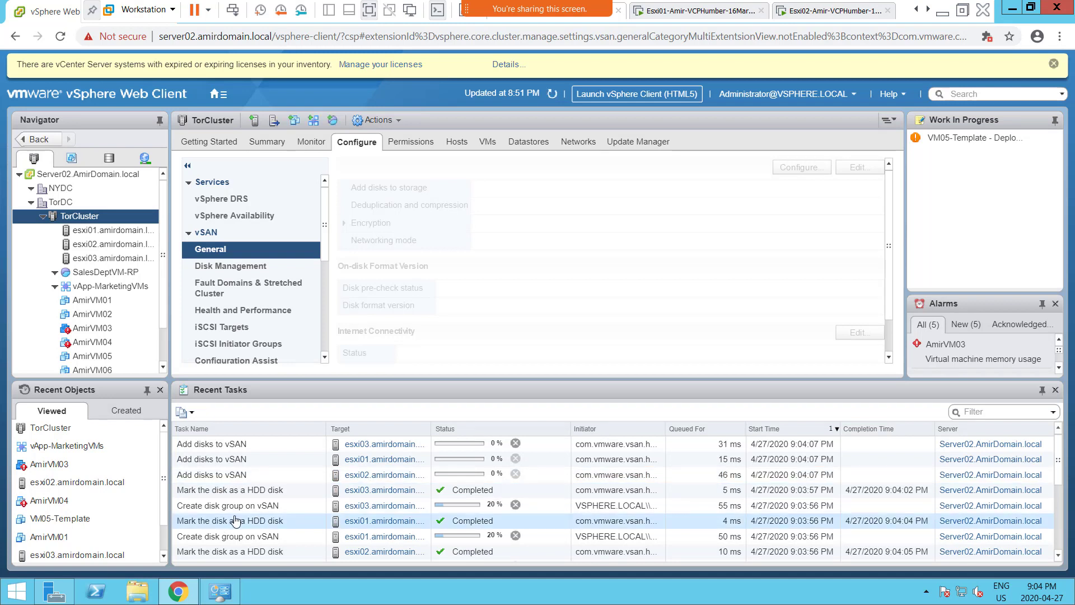
{"action": "left_click", "coordinate": [252, 535]}
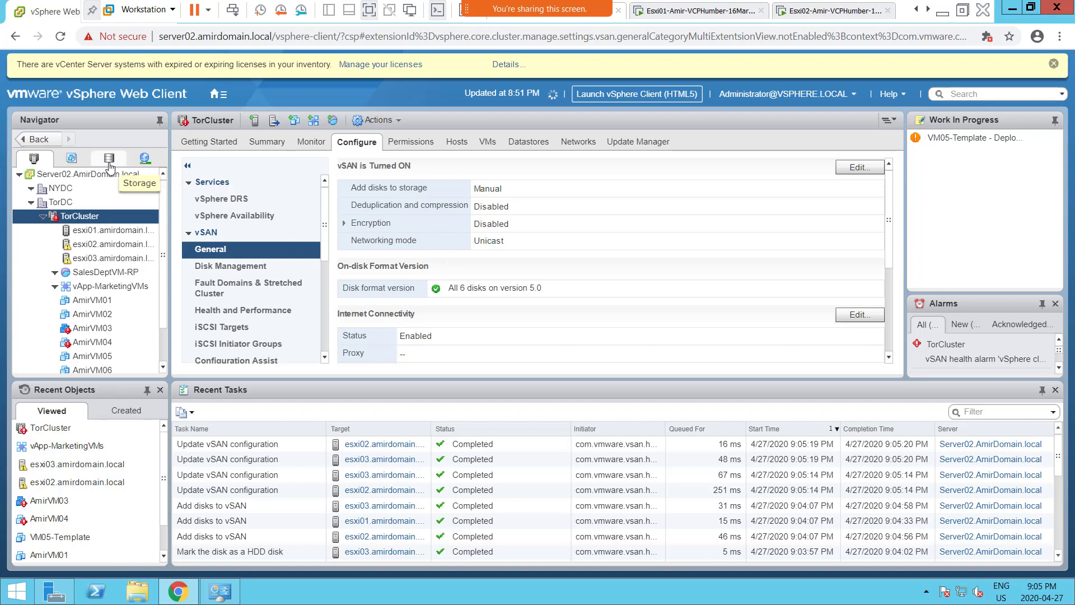
- Switch the Navigator to storage and select vsanDatastore under TorDC
{"action": "left_click", "coordinate": [110, 163]}
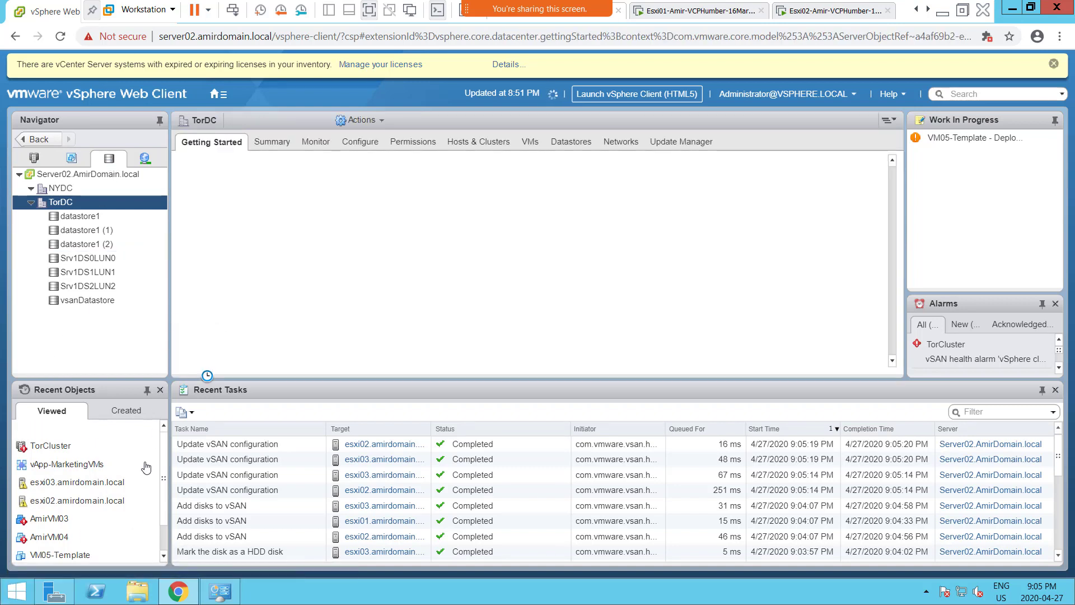
{"action": "left_click", "coordinate": [96, 306]}
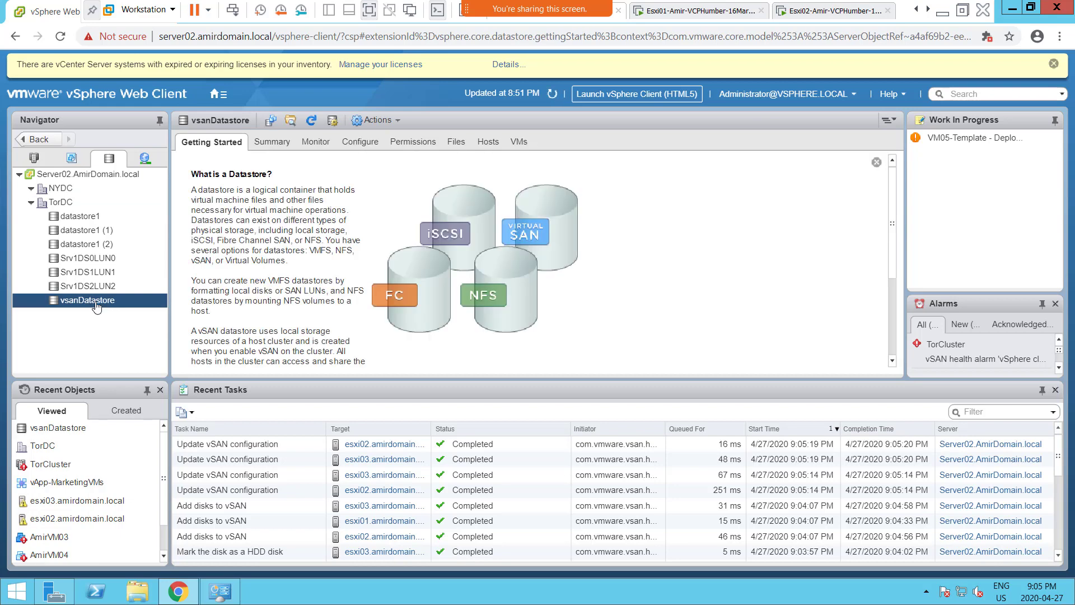
- Confirm on vsanDatastore's Hosts tab that only esxi02 and esxi03 are attached, then return to Hosts and Clusters
{"action": "left_click", "coordinate": [488, 147]}
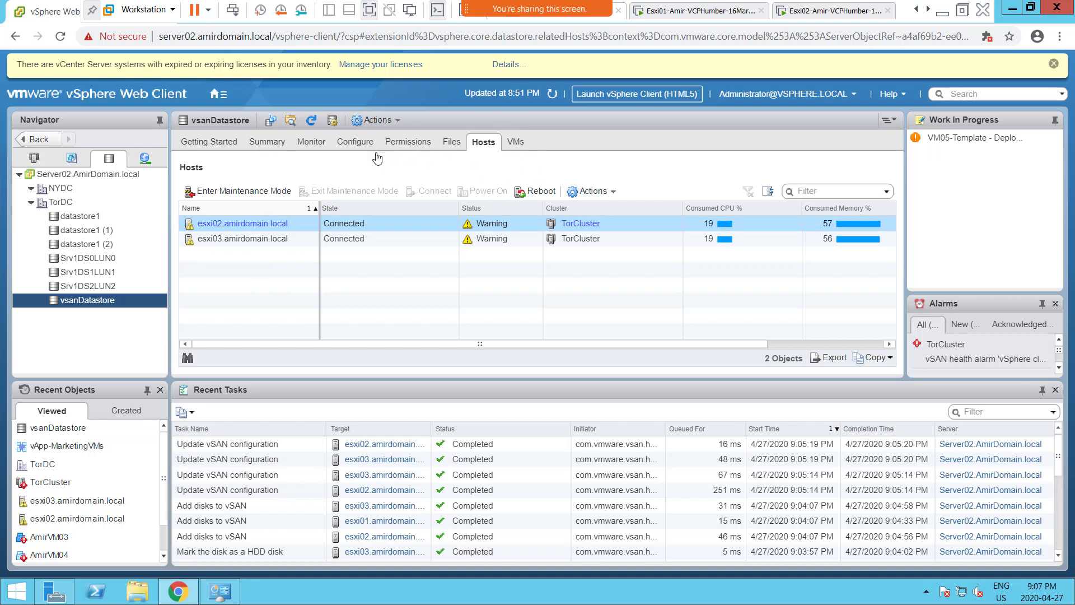
{"action": "left_click", "coordinate": [552, 94]}
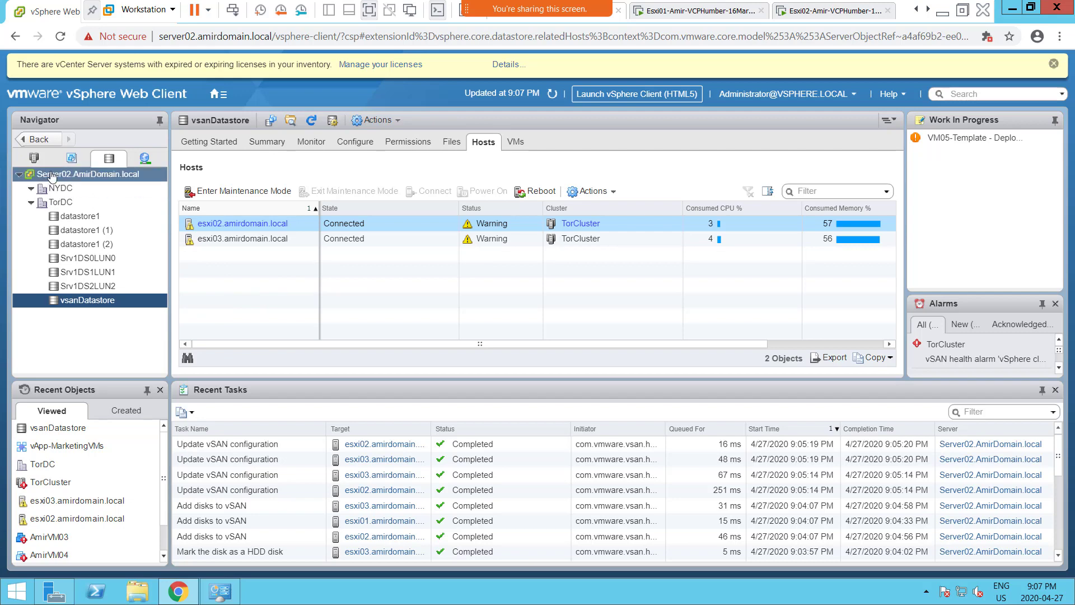
{"action": "left_click", "coordinate": [34, 161]}
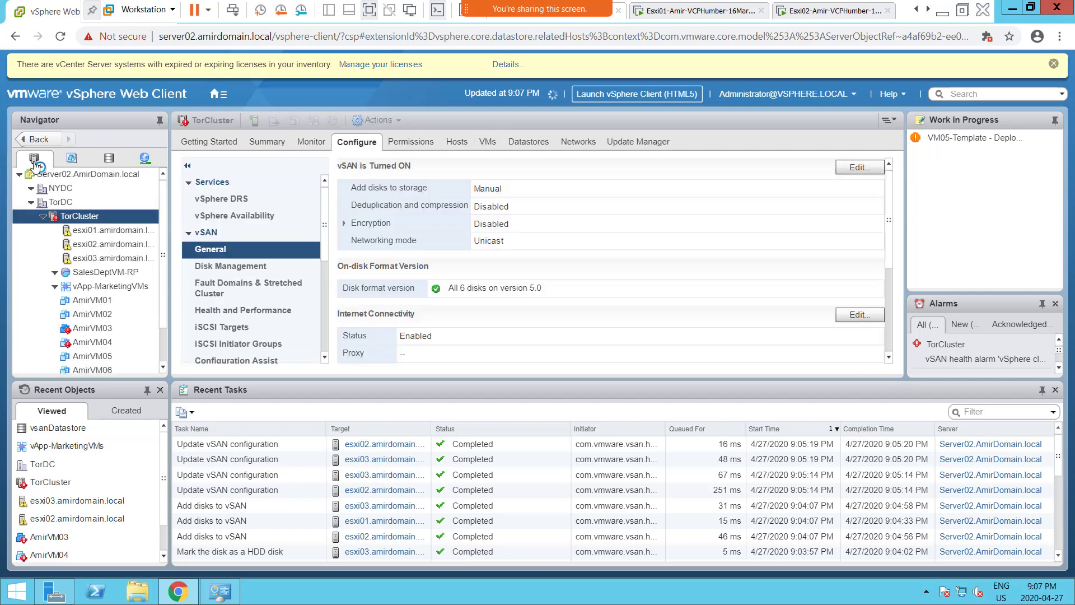
- View TorCluster's Summary with 2.13 TB storage capacity and 11 vSAN health alarms
{"action": "left_click", "coordinate": [120, 245]}
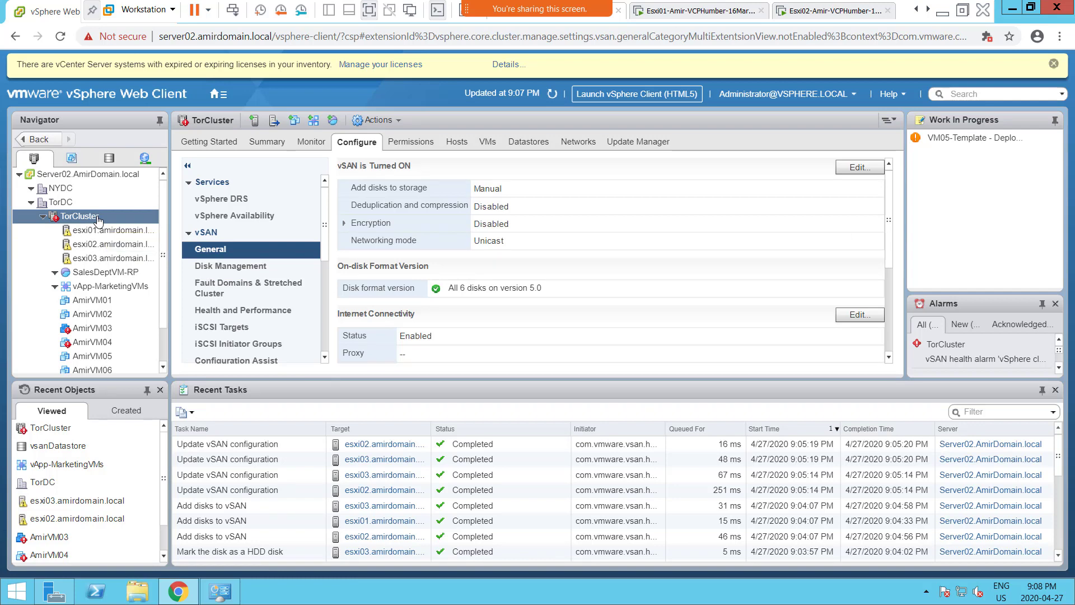
{"action": "left_click", "coordinate": [264, 144]}
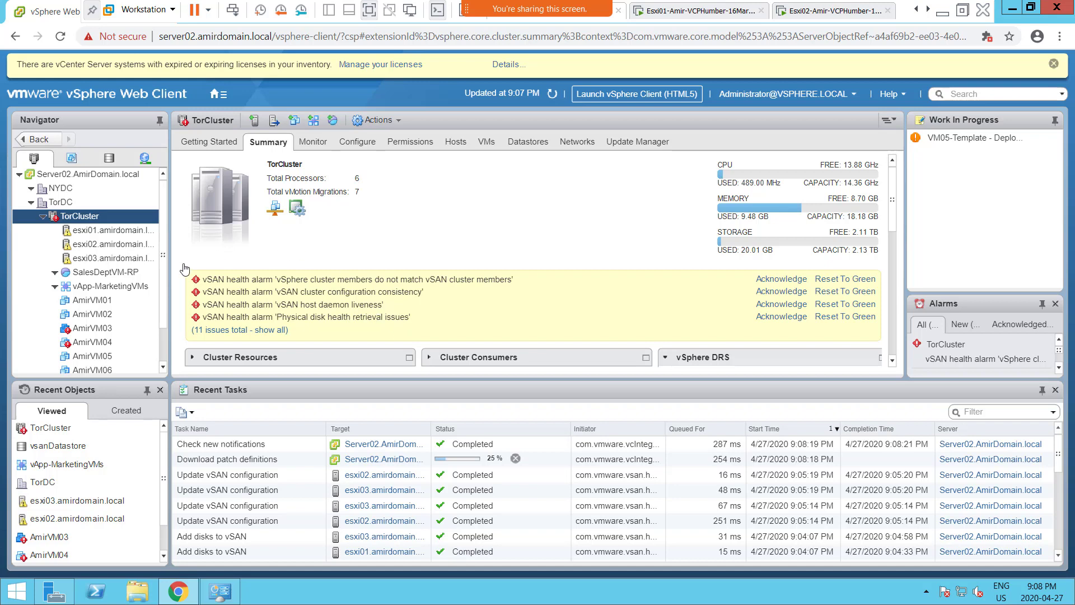
- Bring up TorCluster's context menu and its New Virtual Machine submenu, reopening it once
{"action": "right_click", "coordinate": [84, 222]}
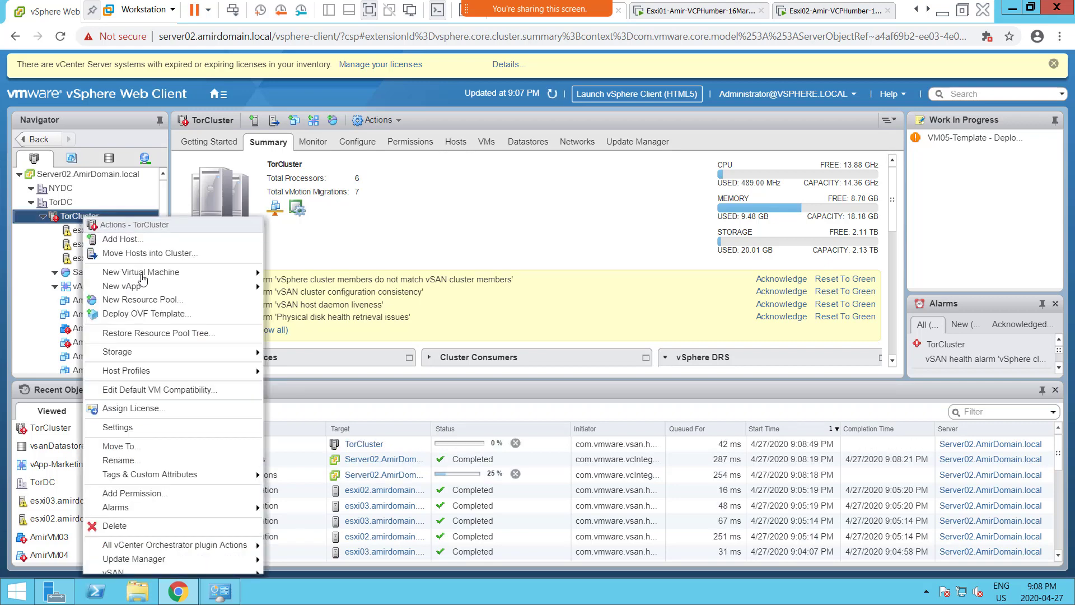
{"action": "mouse_move", "coordinate": [217, 277]}
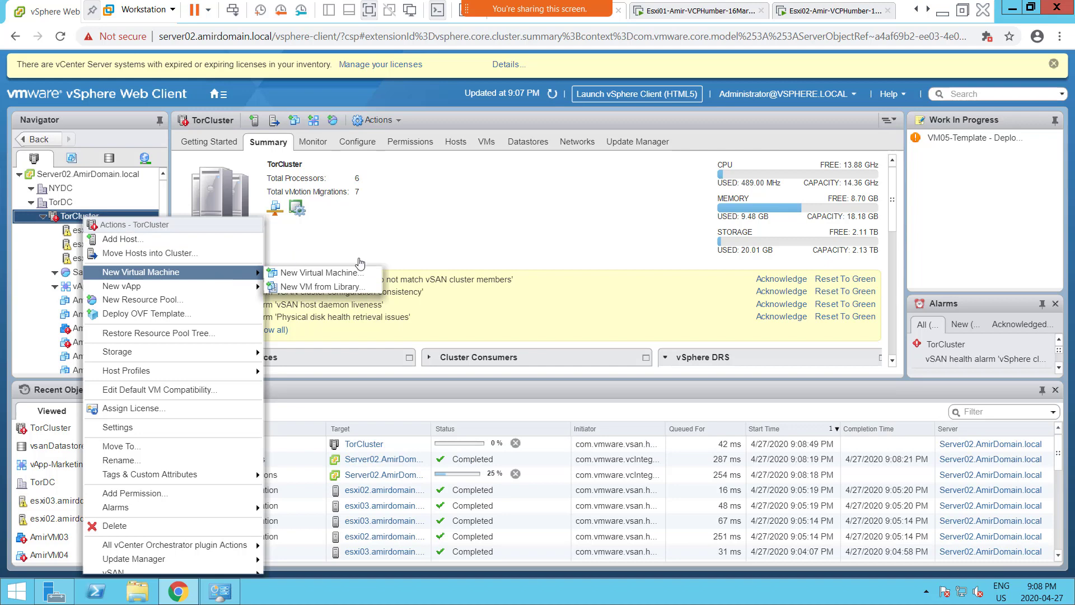
{"action": "left_click", "coordinate": [544, 225]}
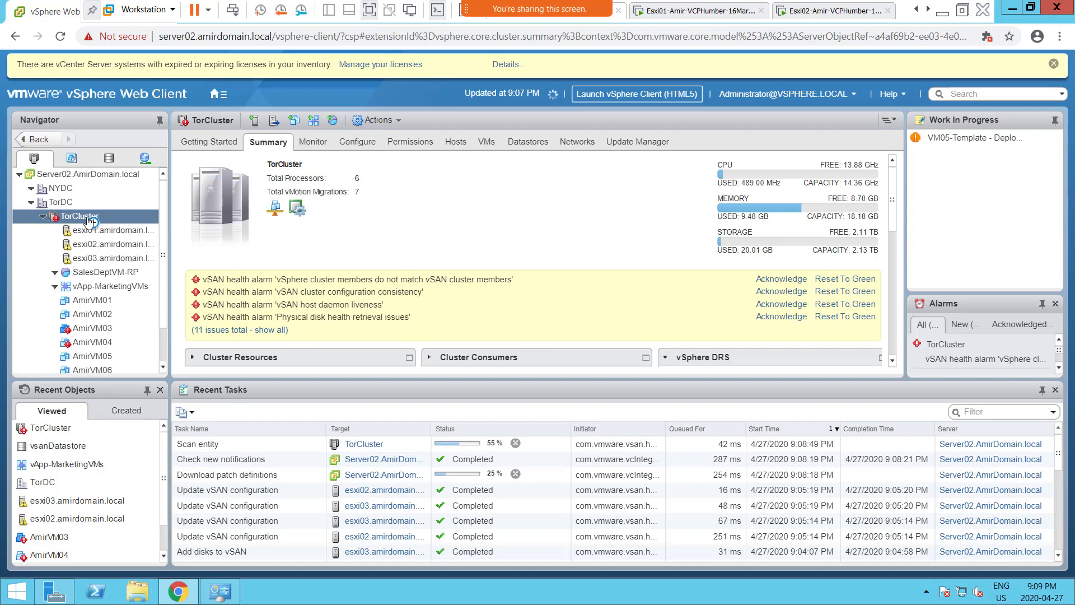
{"action": "right_click", "coordinate": [88, 221]}
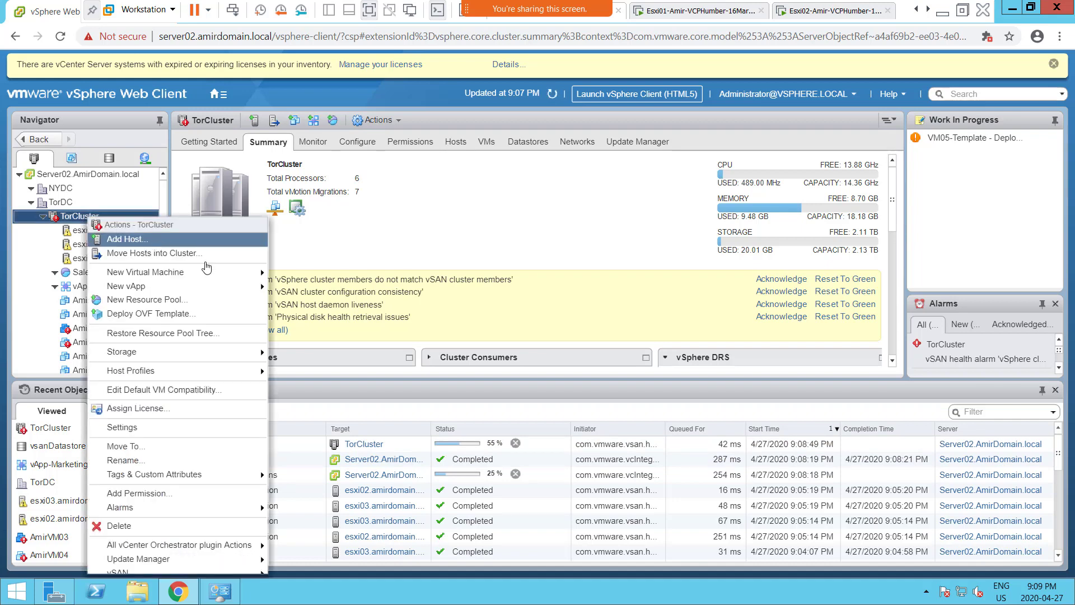
{"action": "mouse_move", "coordinate": [230, 272]}
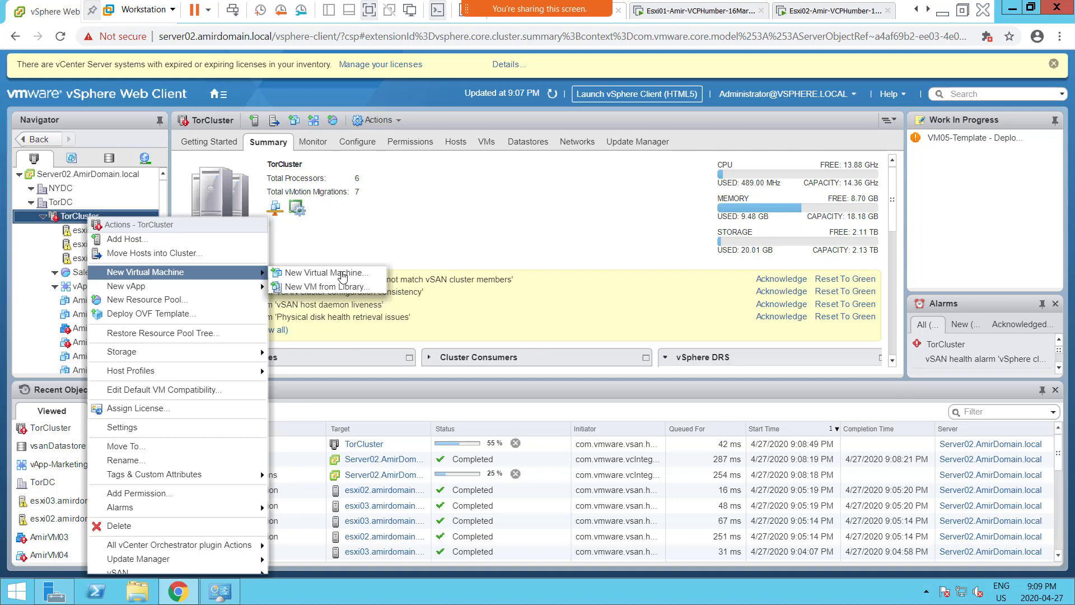
- Choose New Virtual Machine... to launch the new-VM wizard for TorCluster
{"action": "left_click", "coordinate": [342, 274]}
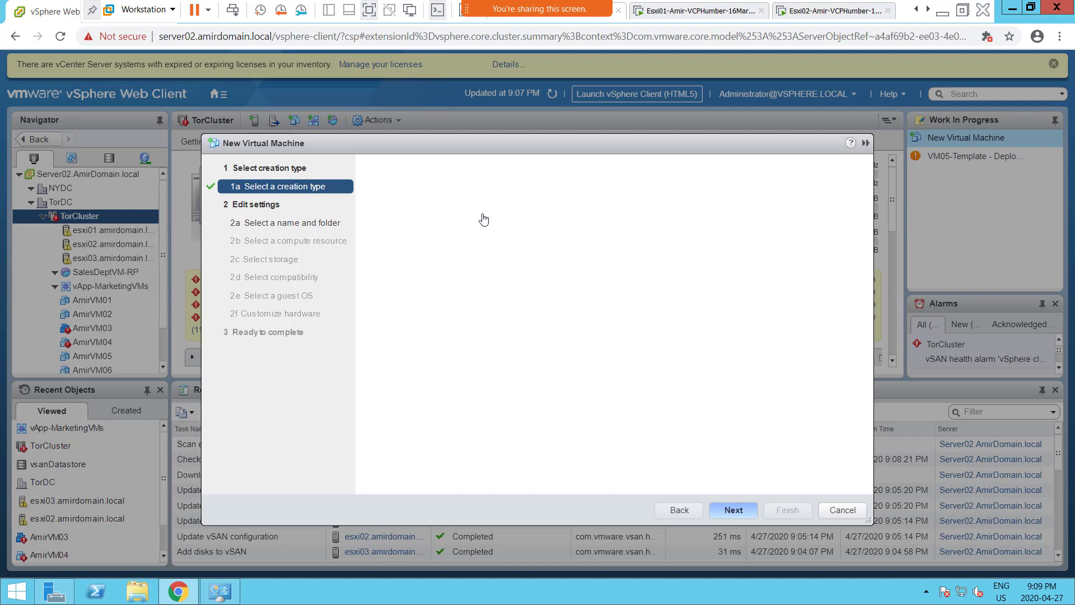
- Keep the default creation type and name the VM AmirVM07 in the TorDC datacenter
{"action": "left_click", "coordinate": [747, 510]}
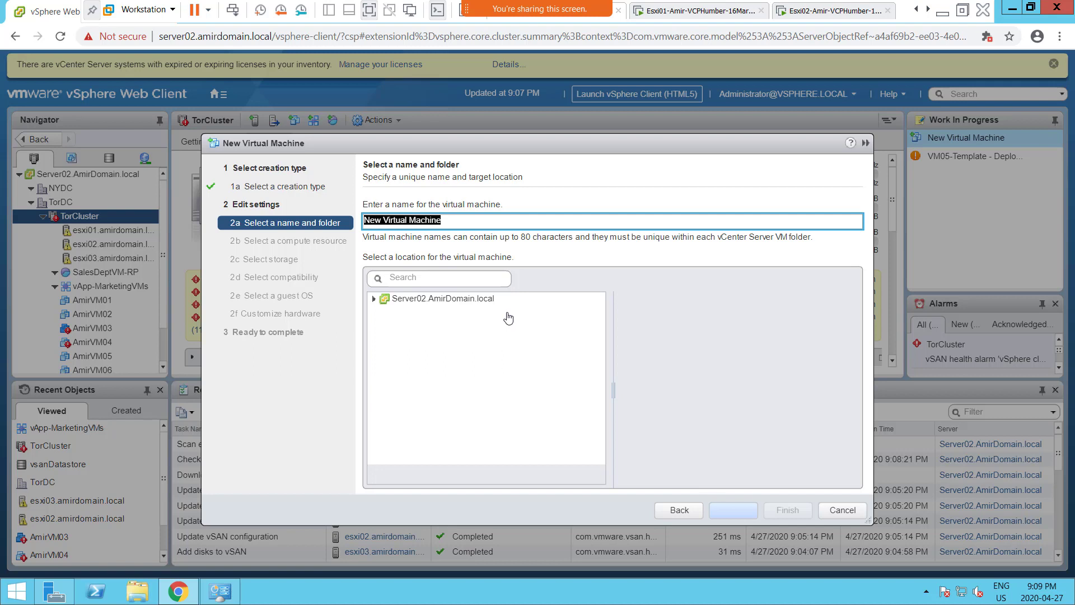
{"action": "type", "text": "Am"}
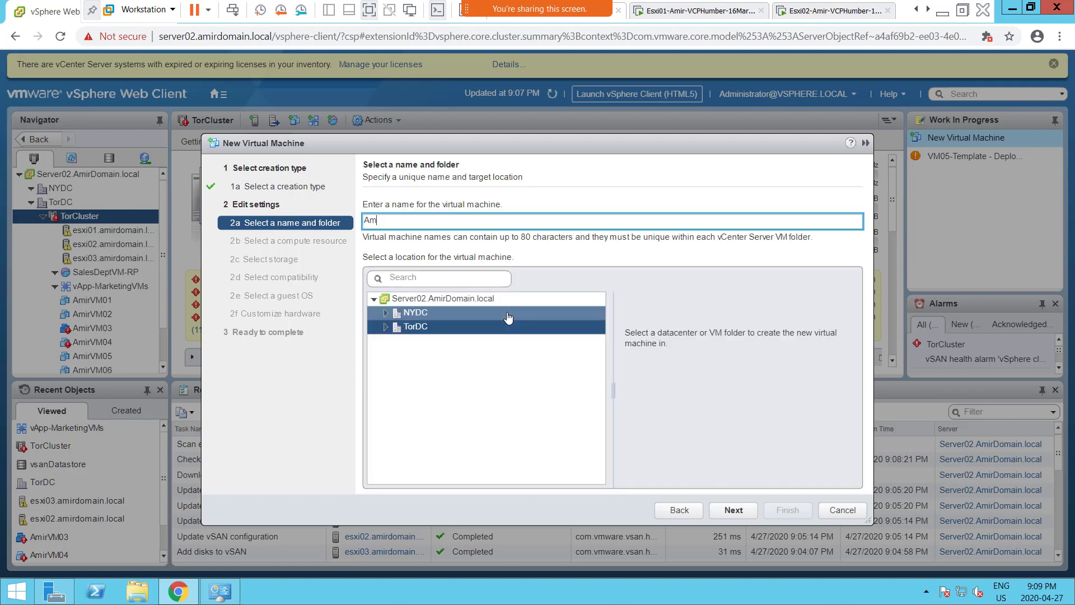
{"action": "type", "text": "irVM07"}
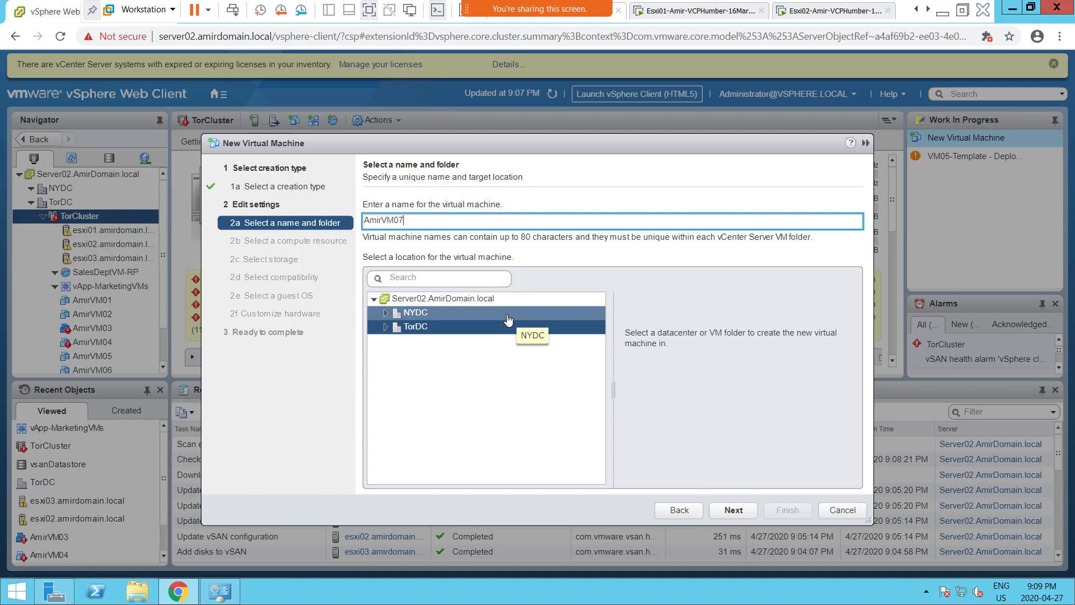
{"action": "left_click", "coordinate": [733, 510]}
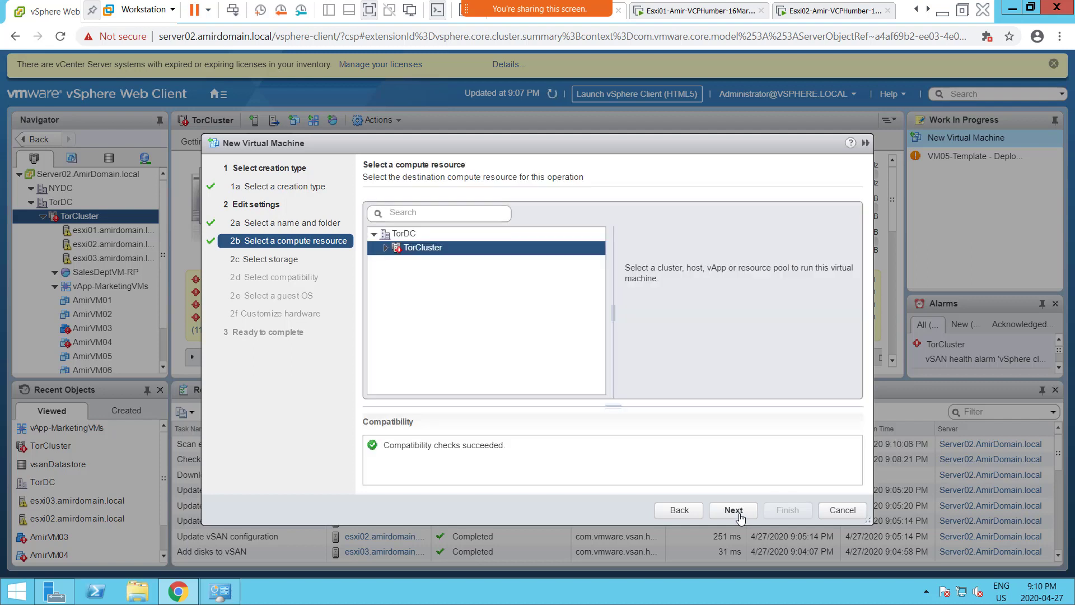
- Pick host esxi02.amirdomain.local under TorCluster as the VM's compute resource
{"action": "left_click", "coordinate": [386, 249]}
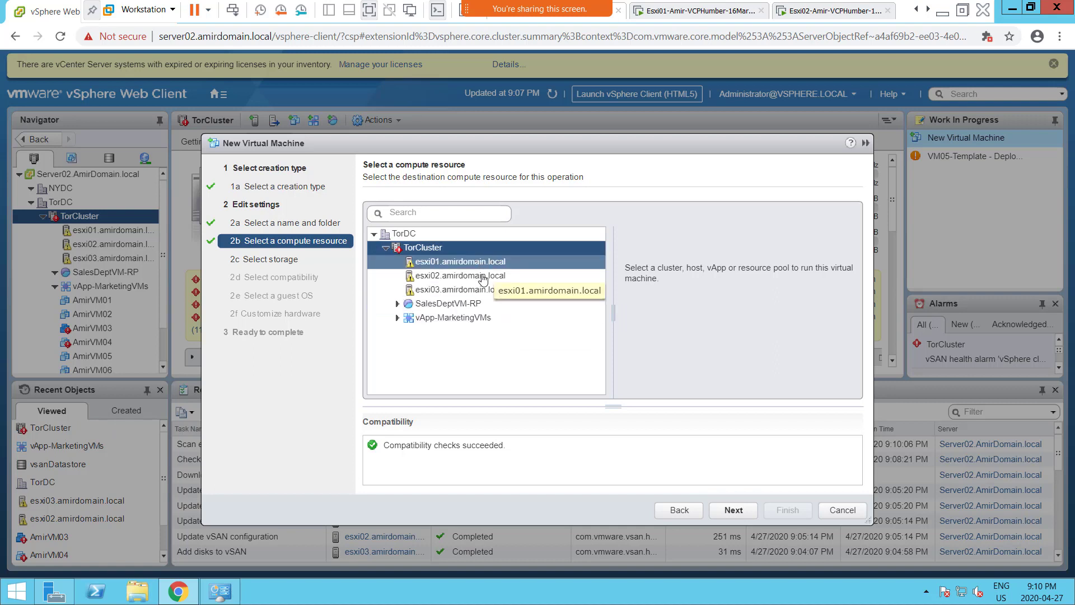
{"action": "left_click", "coordinate": [482, 278]}
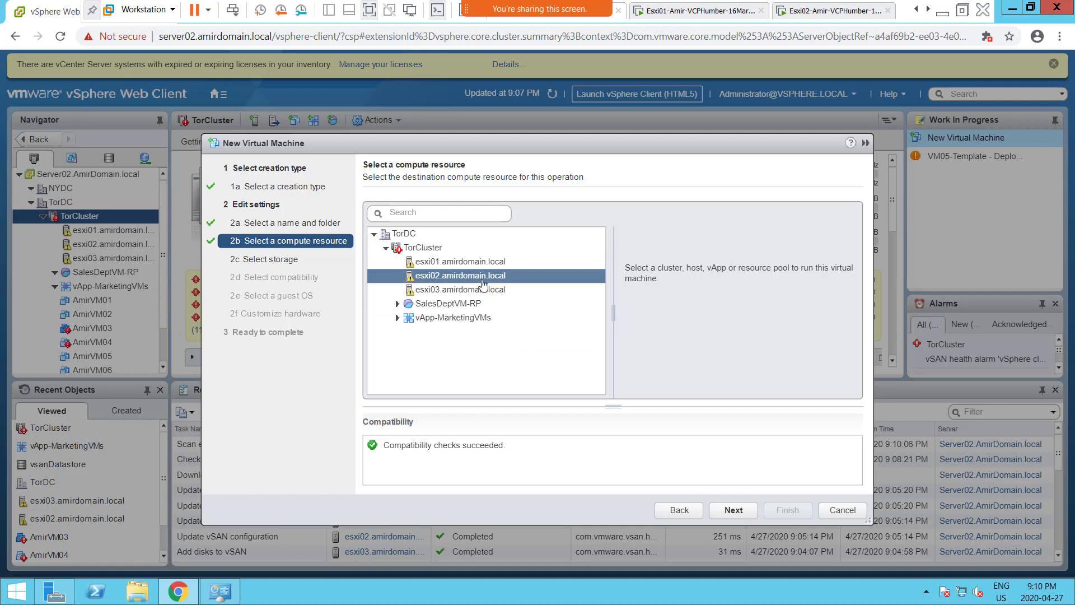
{"action": "left_click", "coordinate": [734, 511]}
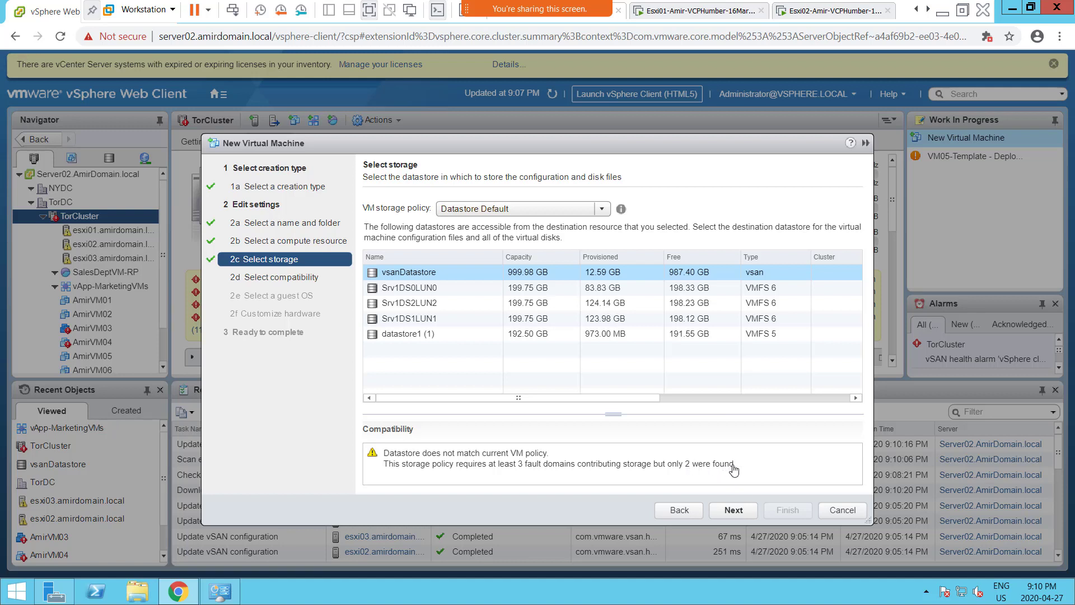
- Store the VM on vsanDatastore with the vSAN Default Storage Policy despite the fault-domain warning
{"action": "left_click_drag", "start_coordinate": [734, 468], "coordinate": [597, 476]}
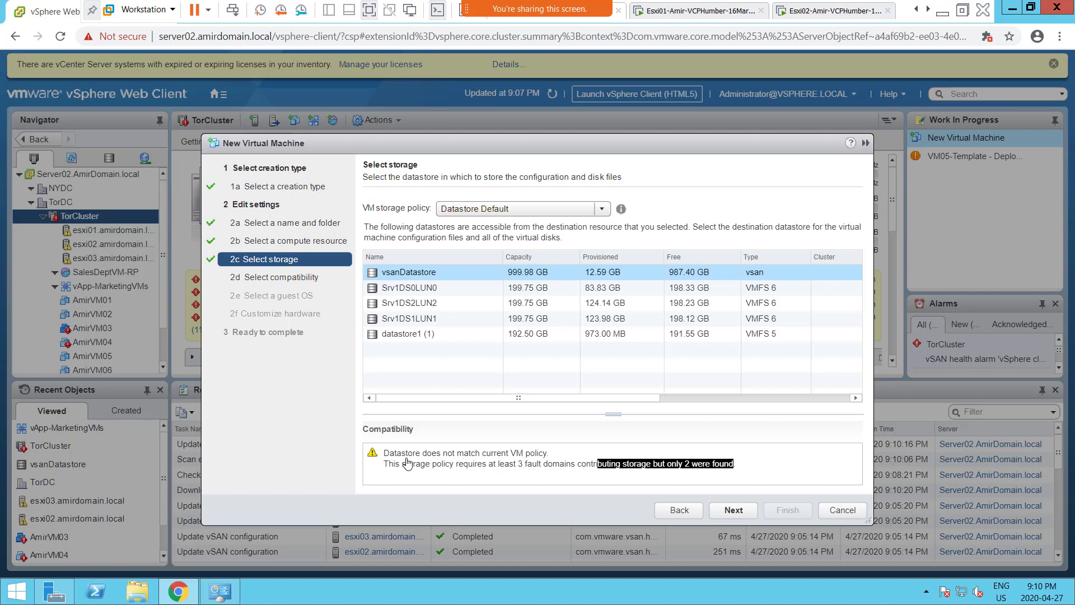
{"action": "left_click", "coordinate": [419, 275]}
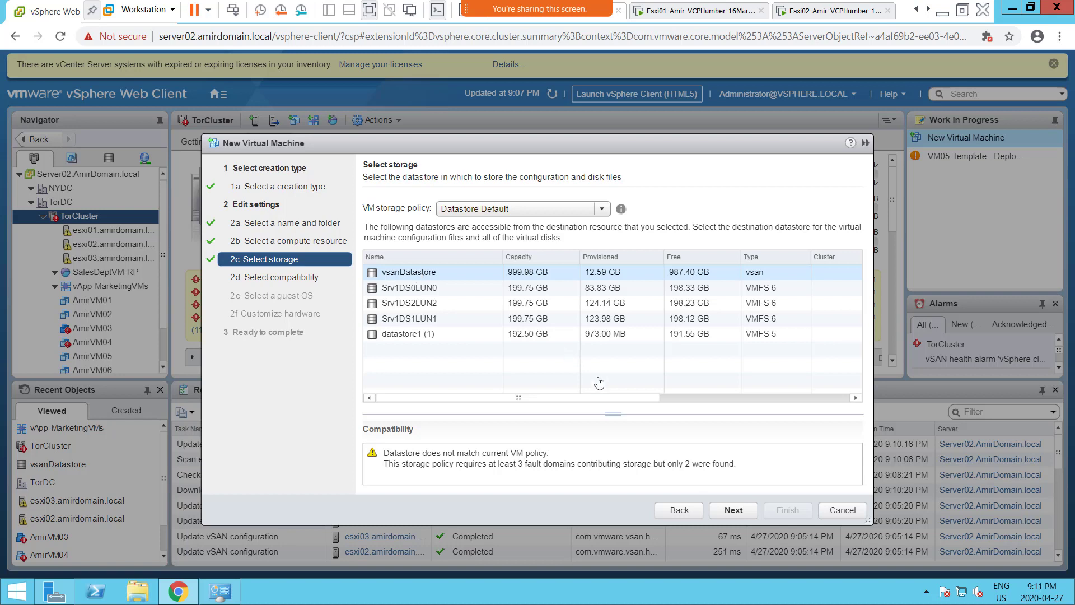
{"action": "left_click", "coordinate": [602, 212]}
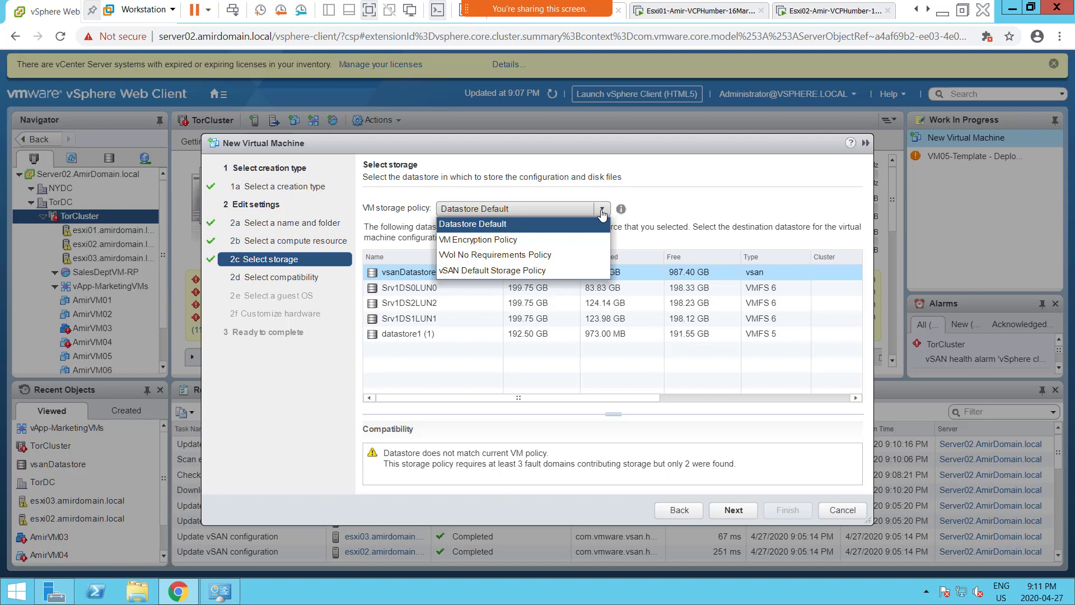
{"action": "left_click", "coordinate": [558, 273]}
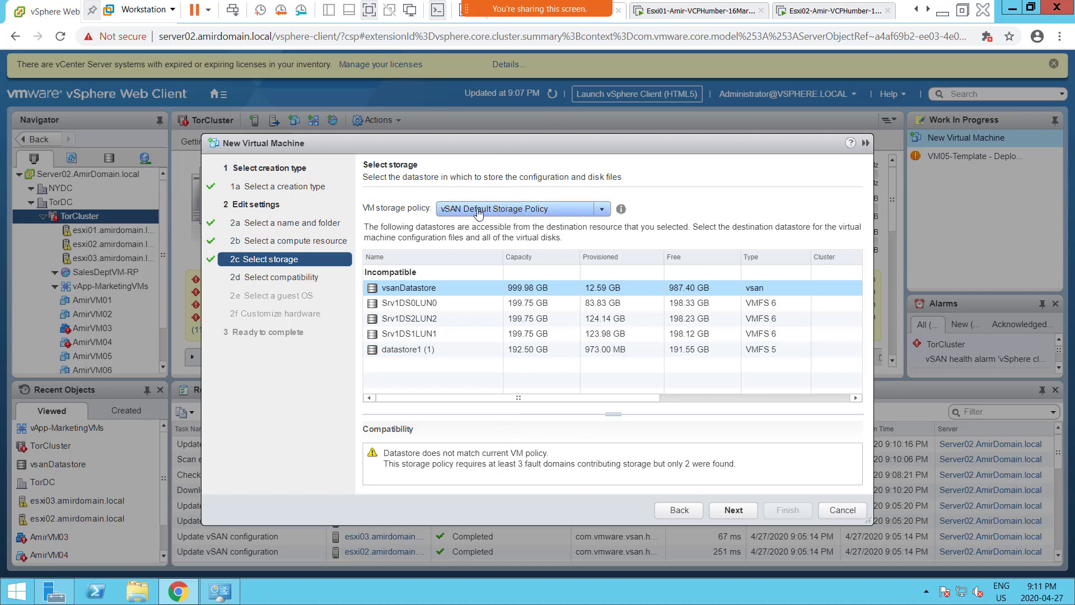
{"action": "left_click", "coordinate": [742, 511]}
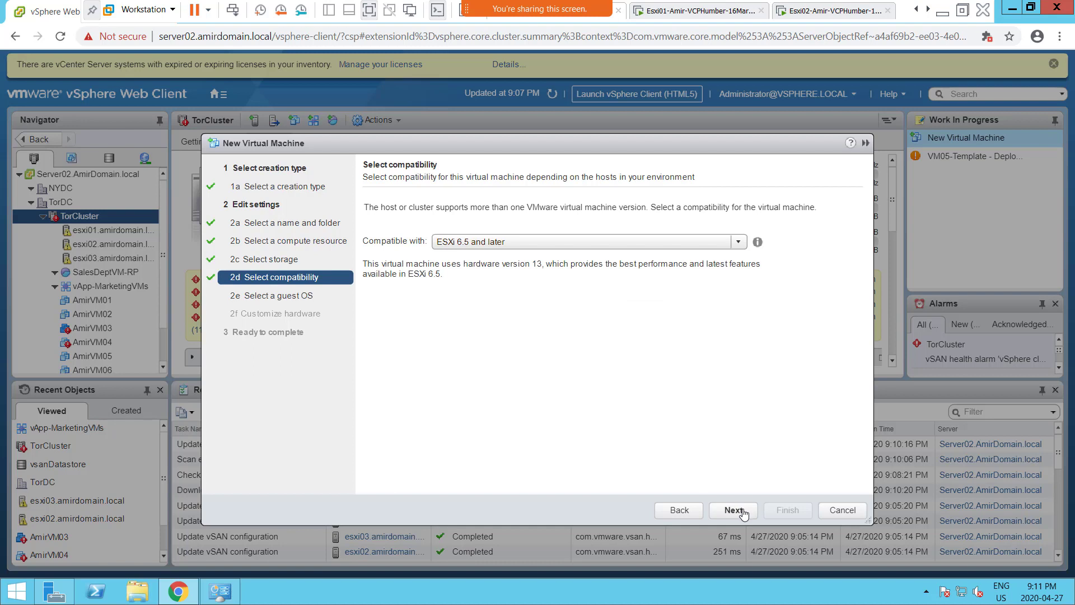
- Accept ESXi 6.5 and later compatibility and the Windows Server 2008 R2 (64-bit) guest OS
{"action": "left_click", "coordinate": [744, 513]}
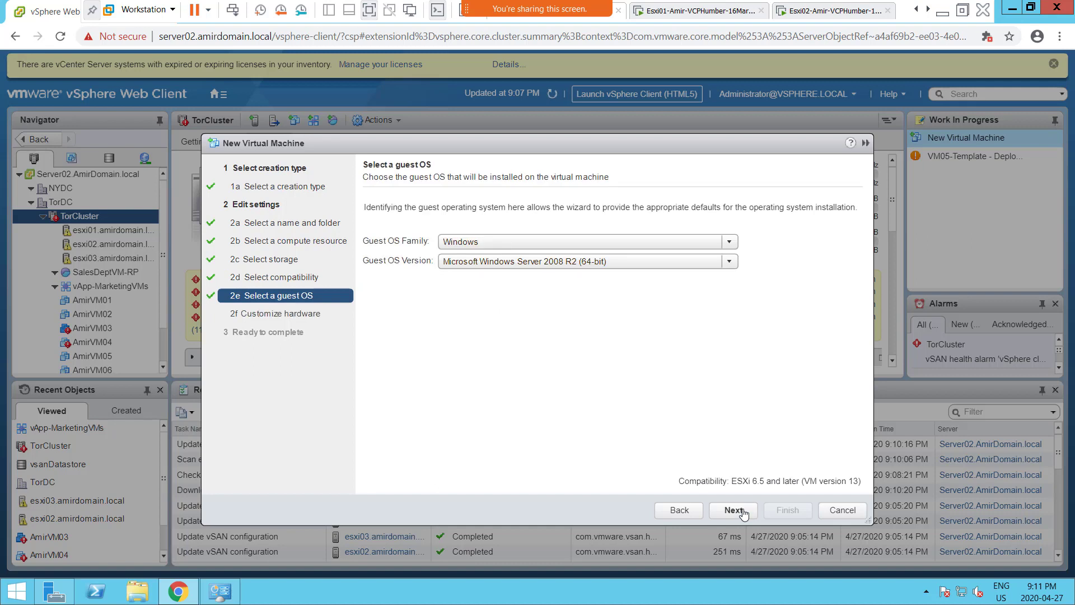
{"action": "left_click", "coordinate": [744, 513]}
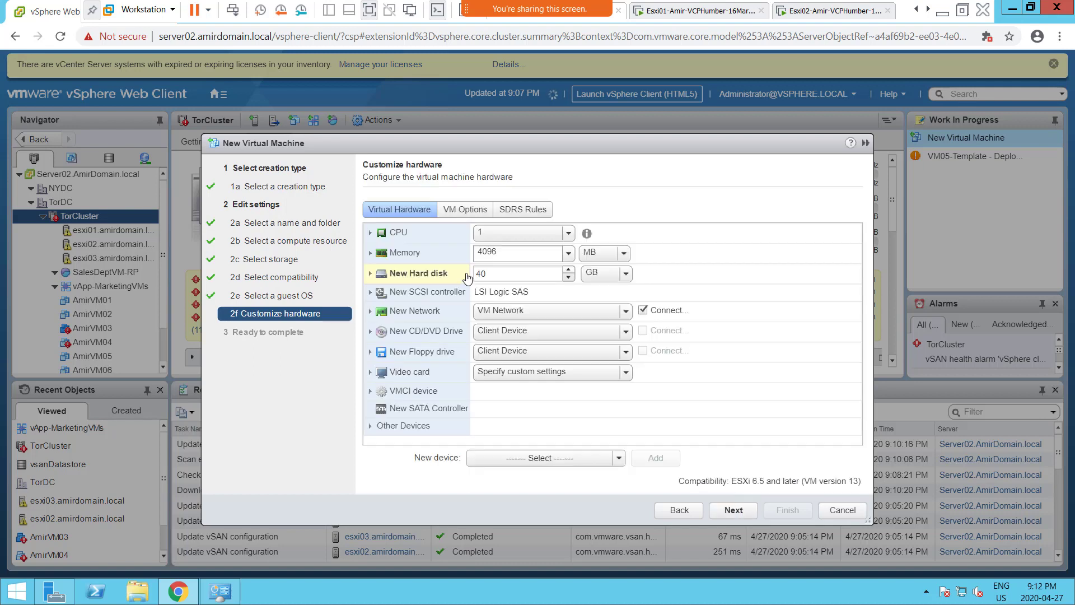
- Change AmirVM07's memory to 1024 MB
{"action": "left_click", "coordinate": [501, 256]}
{"action": "key", "text": "ctrl+a"}
{"action": "type", "text": "1024"}
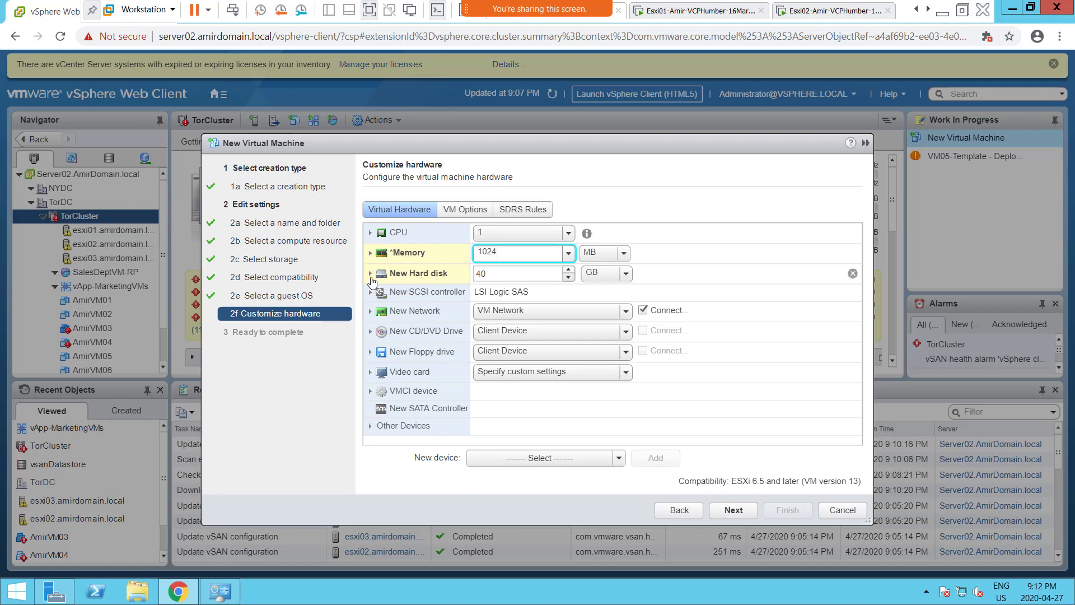
- Keep the 40 GB hard disk thin provisioned on vsanDatastore and advance to Ready to complete
{"action": "left_click", "coordinate": [371, 274]}
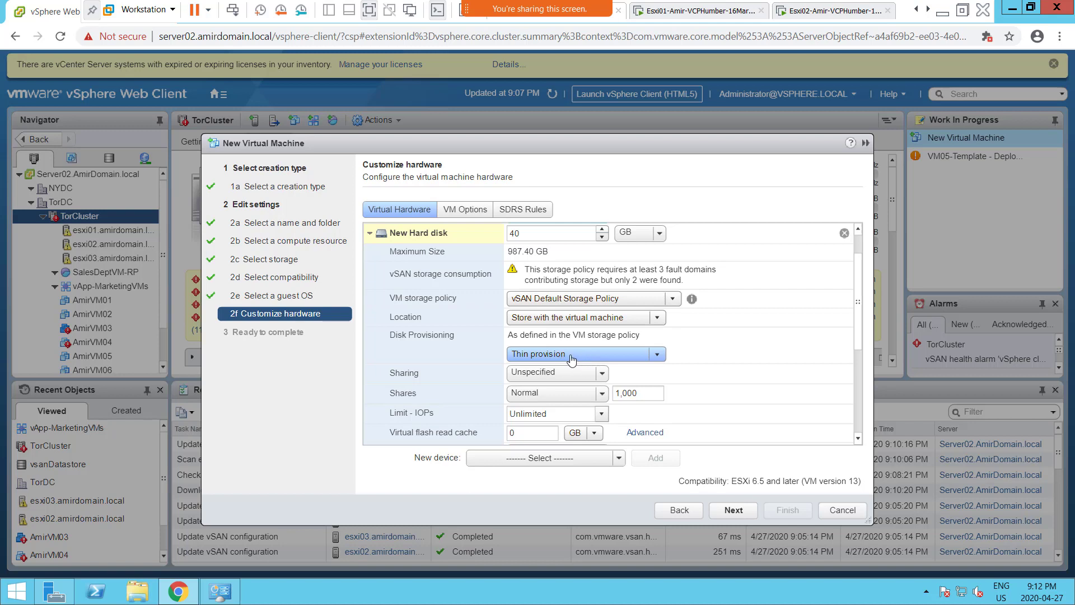
{"action": "left_click", "coordinate": [733, 510]}
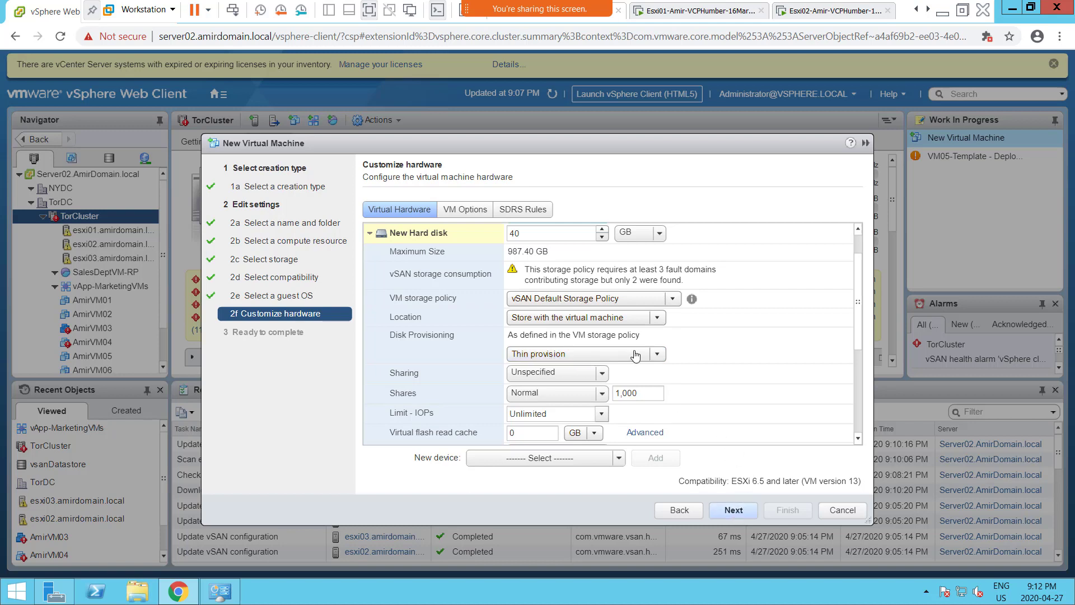
{"action": "left_click", "coordinate": [731, 512]}
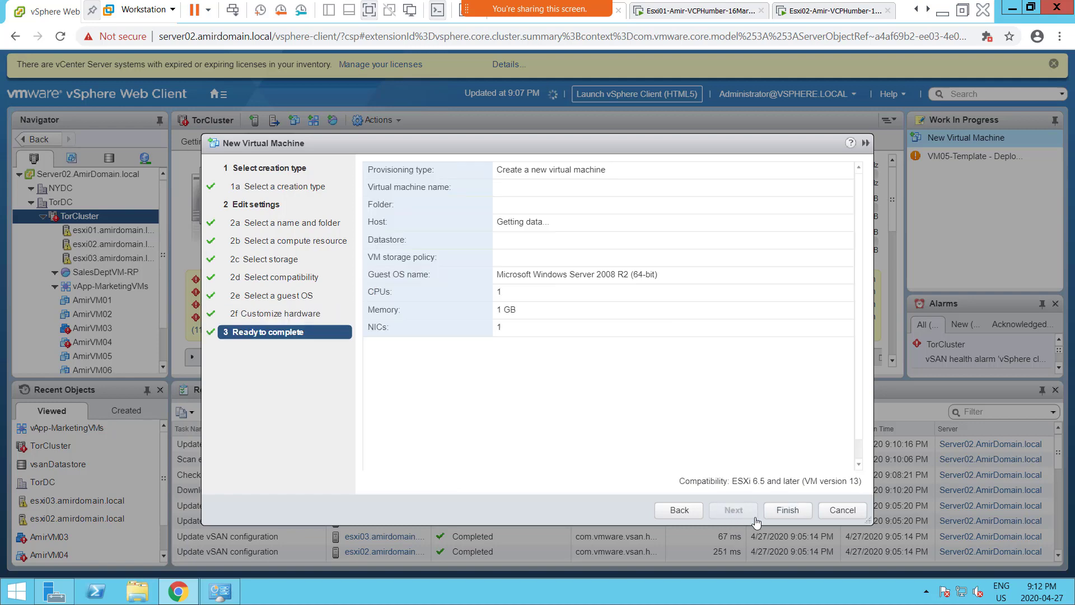
- Finish creating AmirVM07, which fails with 'Cannot complete file creation', and bring up the Esxi01 VM's options
{"action": "left_click", "coordinate": [787, 511]}
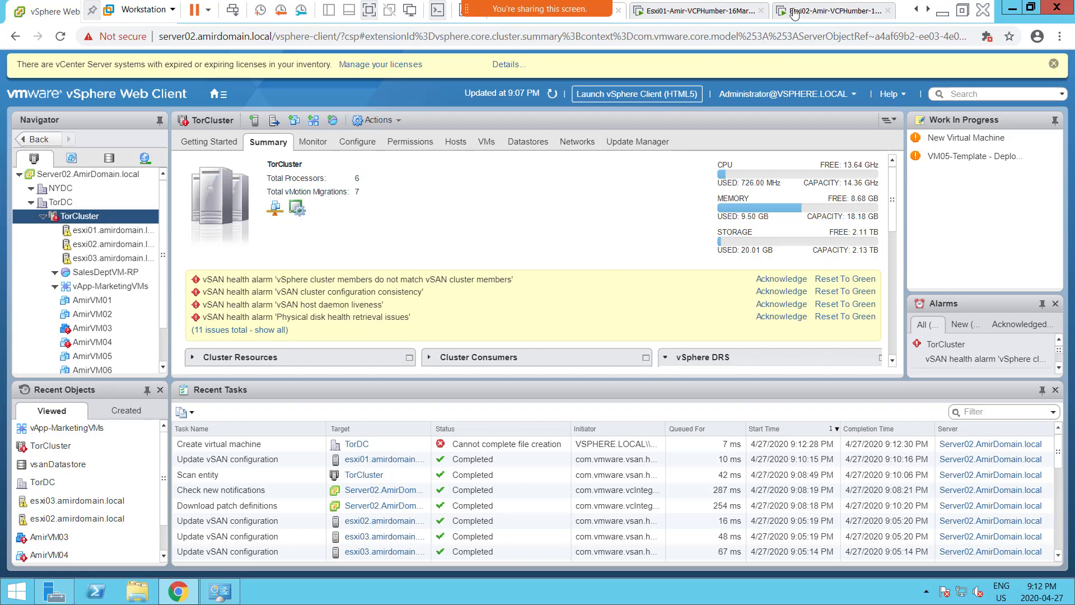
{"action": "right_click", "coordinate": [721, 16]}
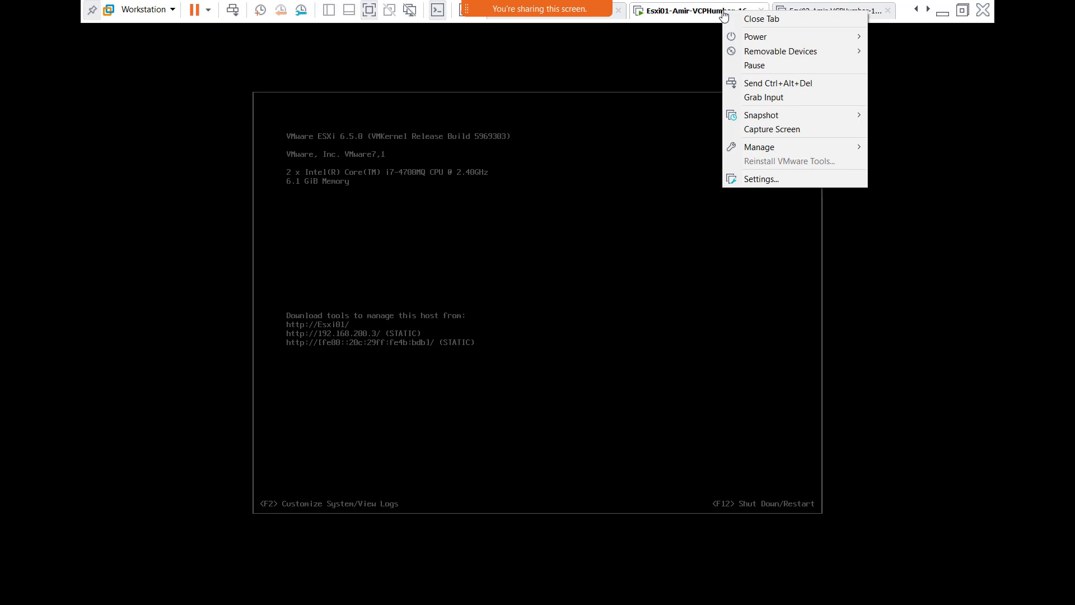
- Inspect the Esxi01 VM's hardware settings and cancel without changes
{"action": "left_click", "coordinate": [787, 179]}
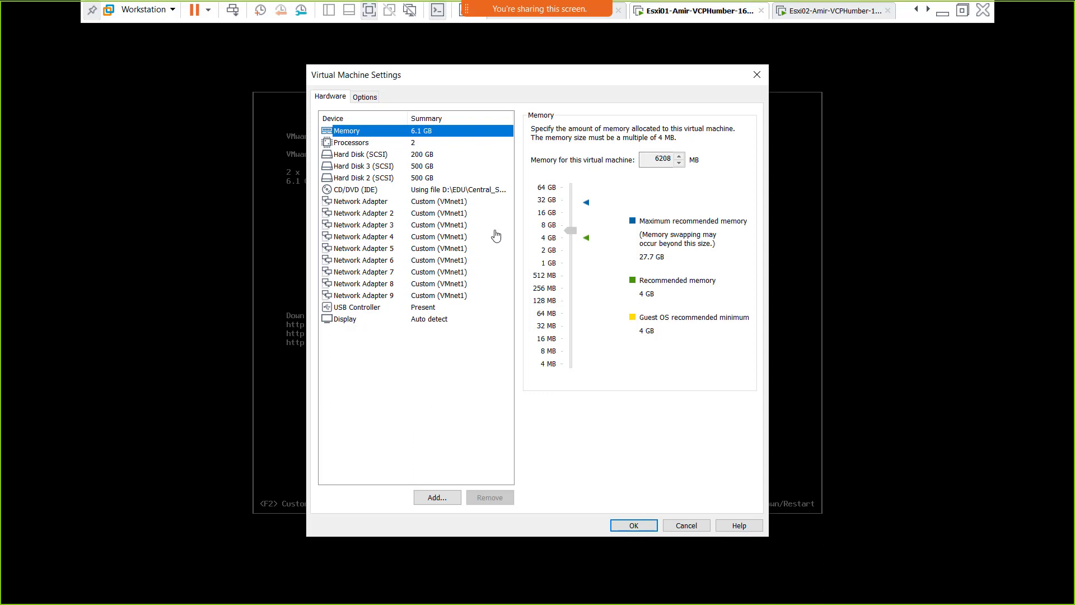
{"action": "left_click", "coordinate": [681, 525]}
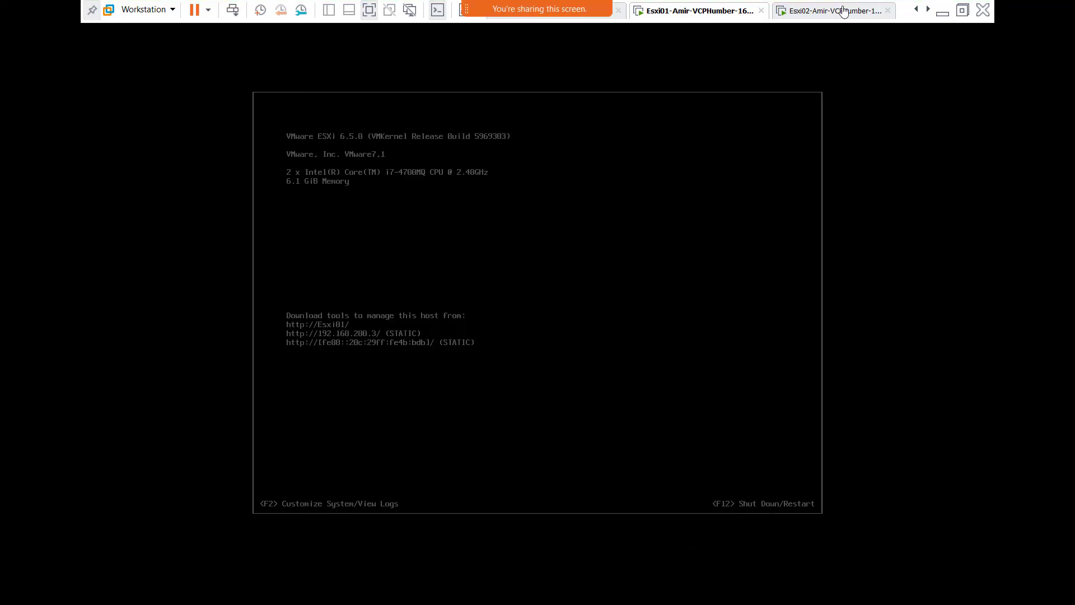
- Exit full screen, pass through the Esxi03 console, and return to the Server02 VM
{"action": "left_click", "coordinate": [963, 12]}
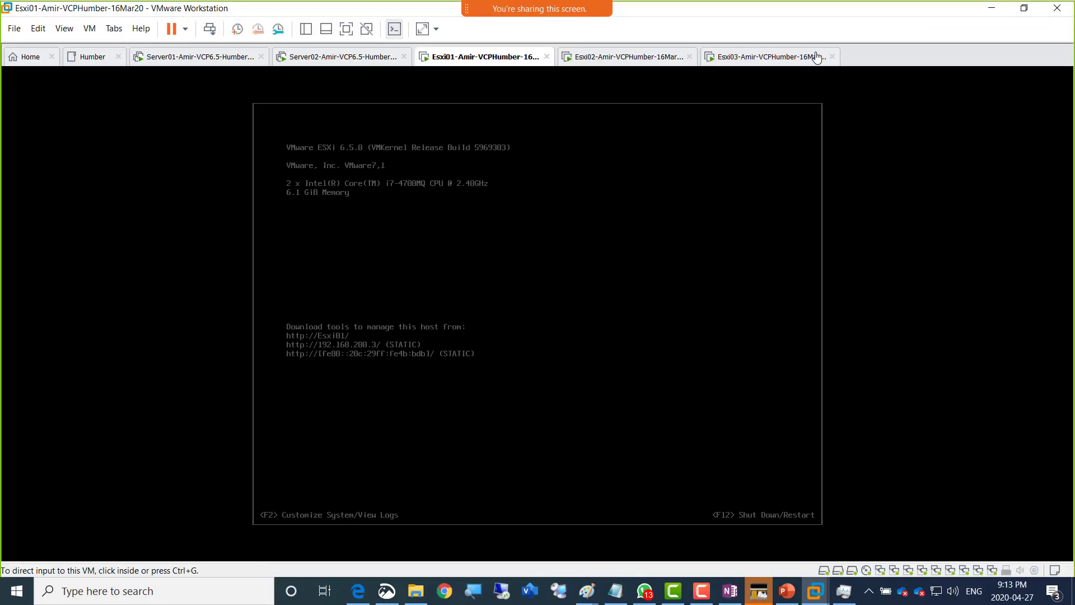
{"action": "left_click", "coordinate": [743, 63]}
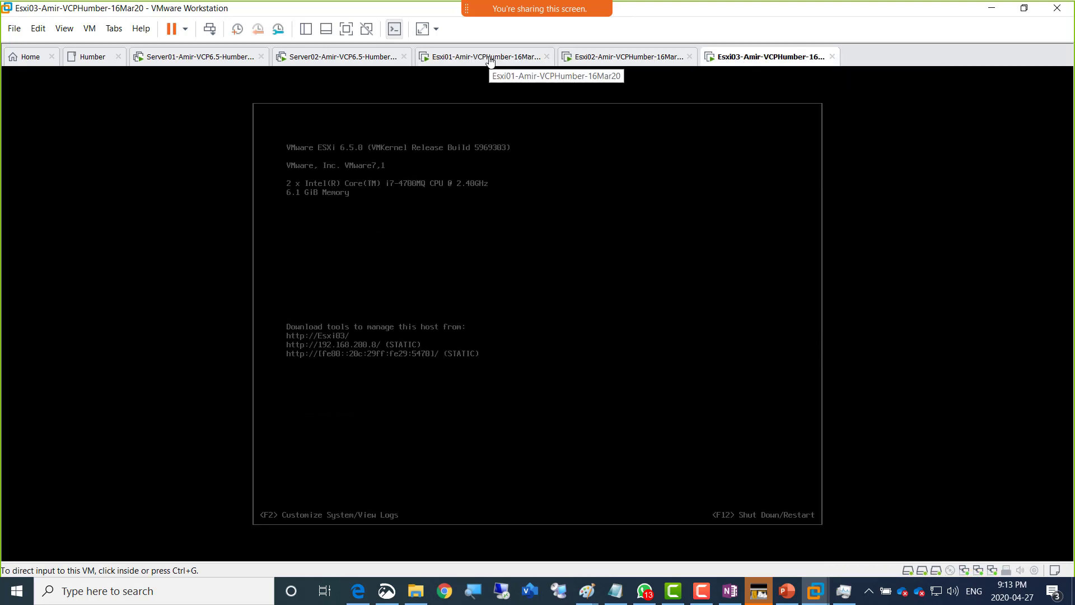
{"action": "left_click", "coordinate": [338, 61]}
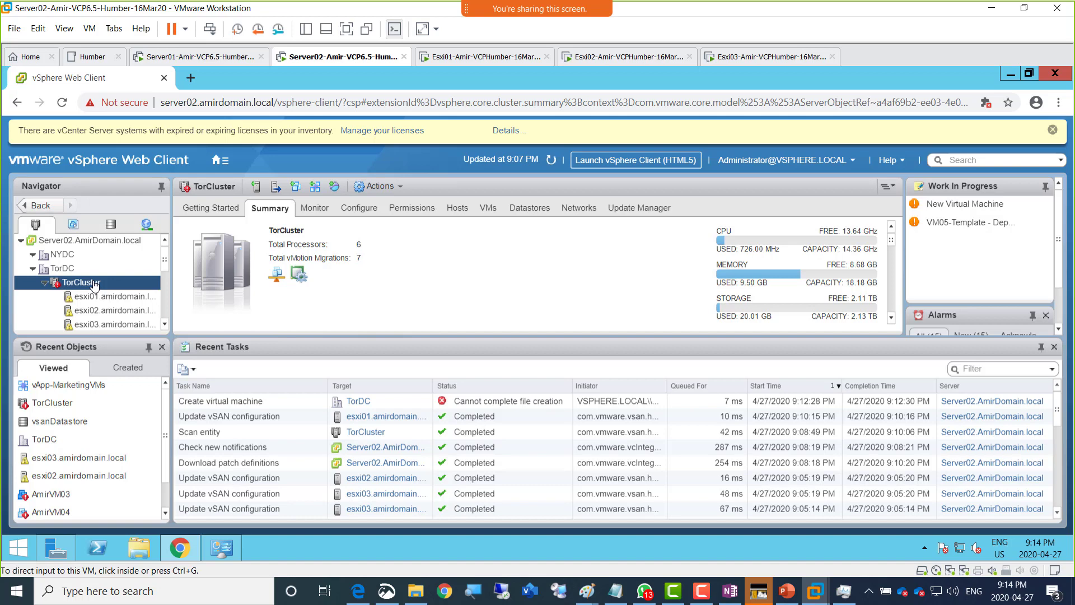
- Confirm vsanDatastore lists only esxi02 and esxi03, then restart the Esxi01 guest host
{"action": "left_click", "coordinate": [115, 227]}
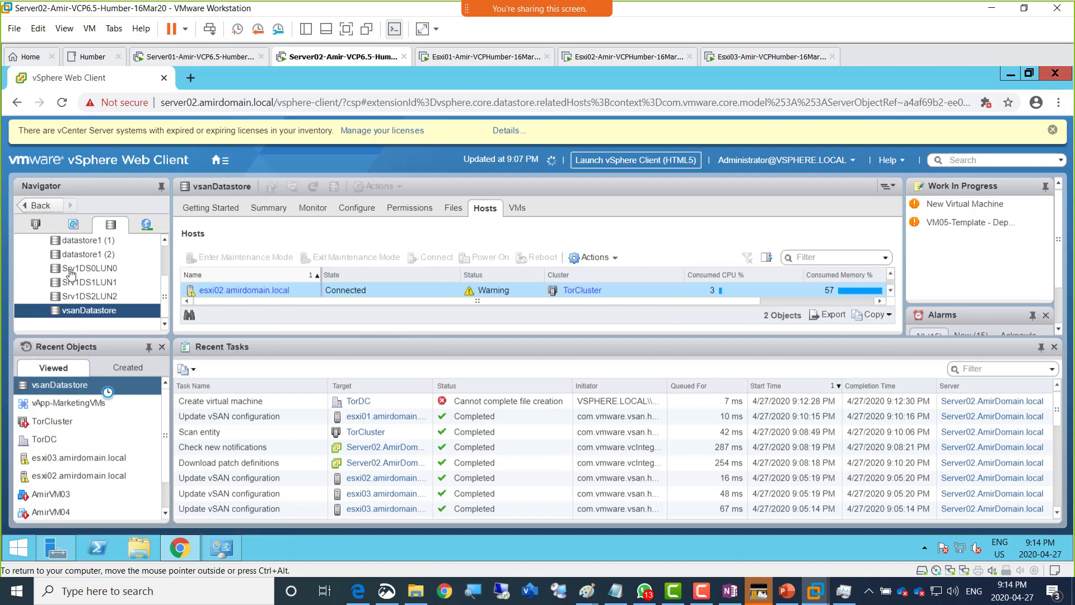
{"action": "left_click", "coordinate": [346, 29]}
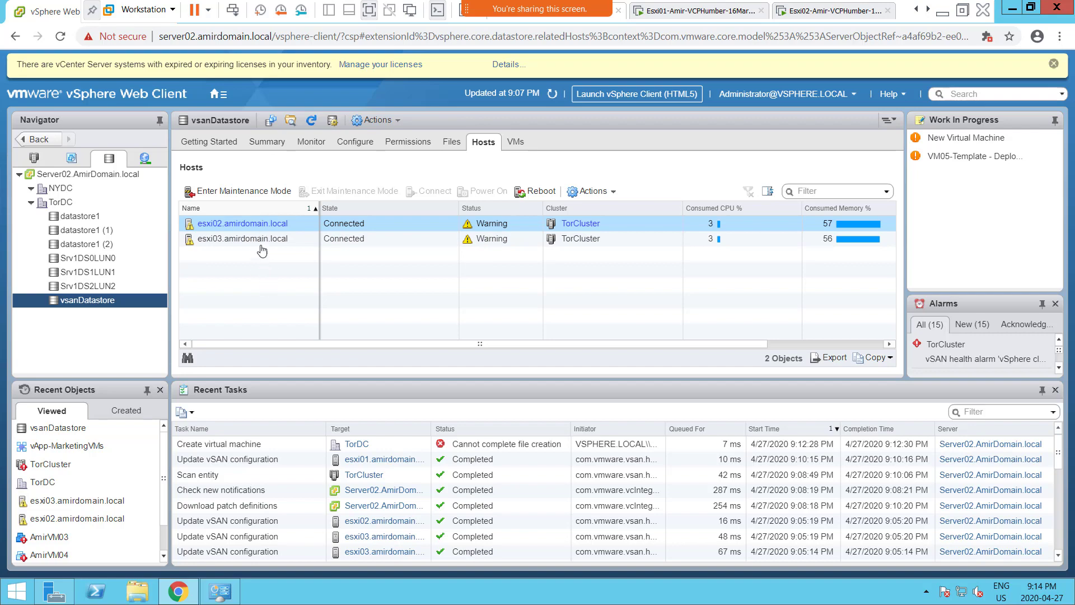
{"action": "left_click", "coordinate": [688, 13]}
{"action": "right_click", "coordinate": [688, 12]}
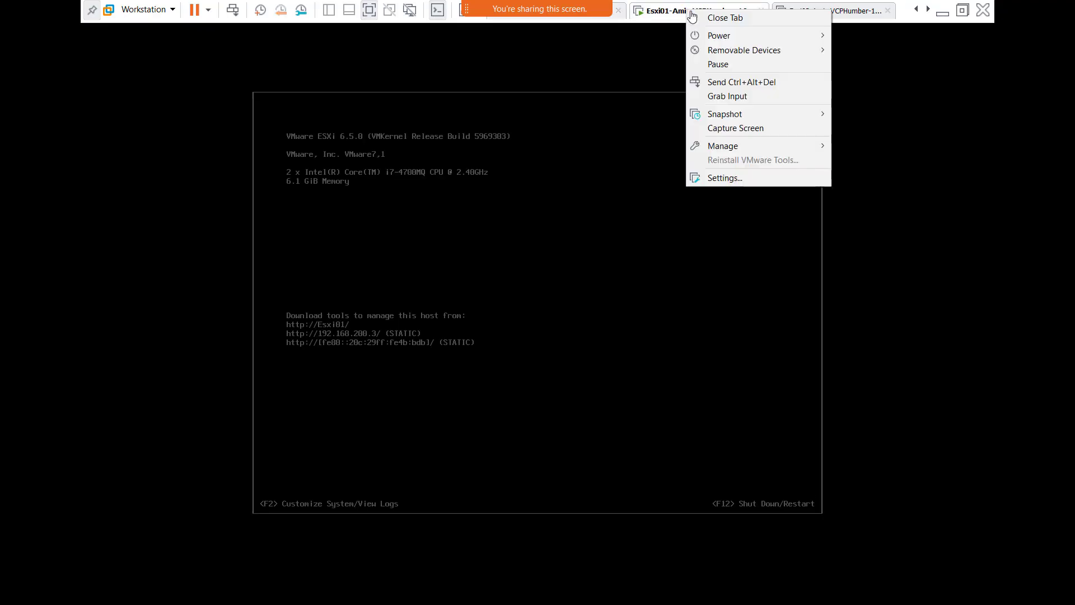
{"action": "mouse_move", "coordinate": [748, 40]}
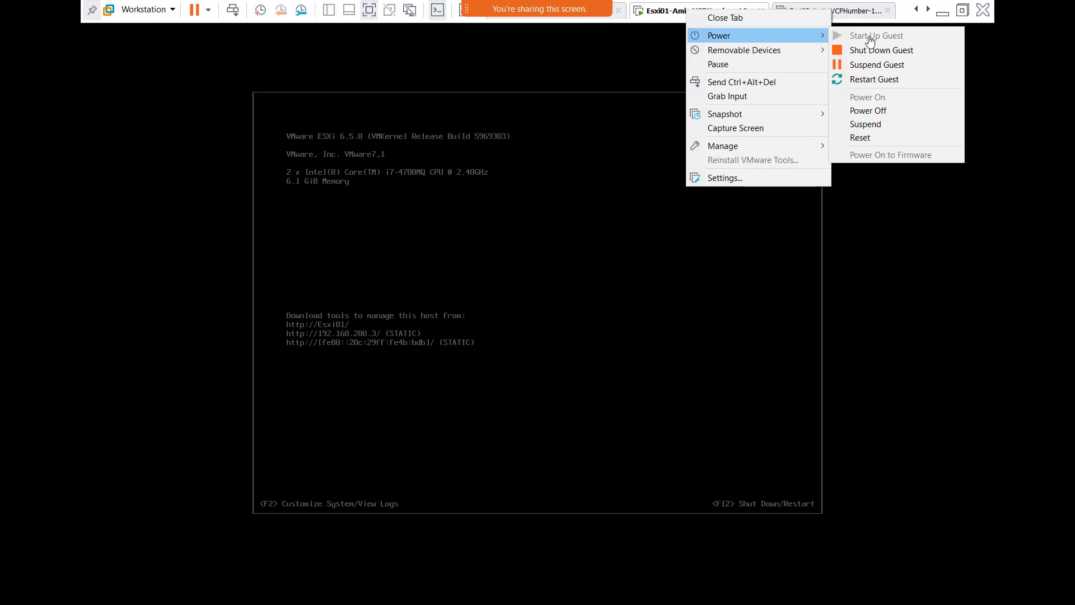
{"action": "left_click", "coordinate": [881, 82]}
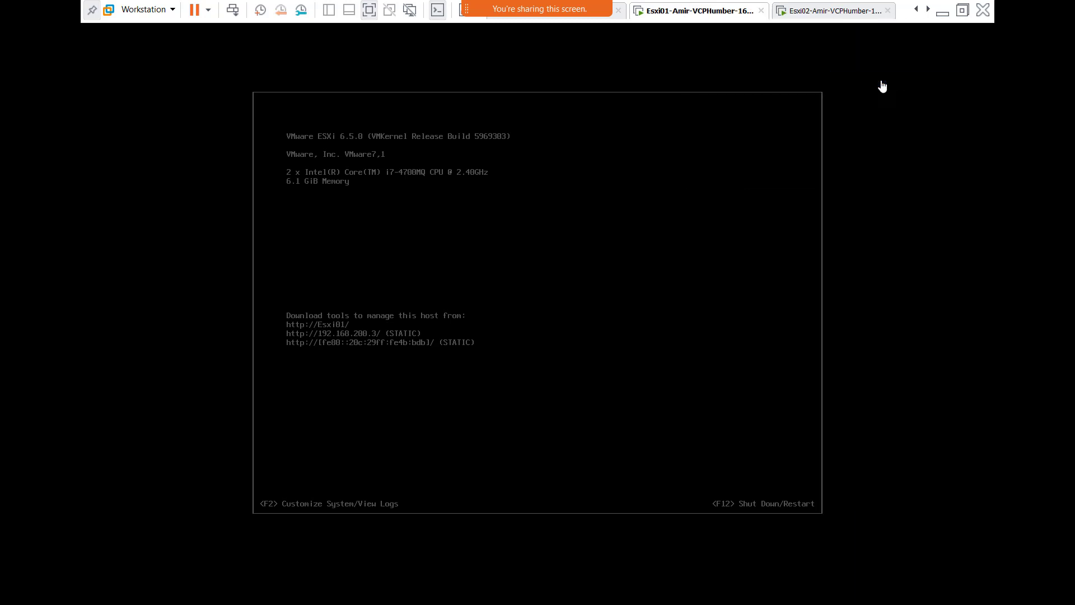
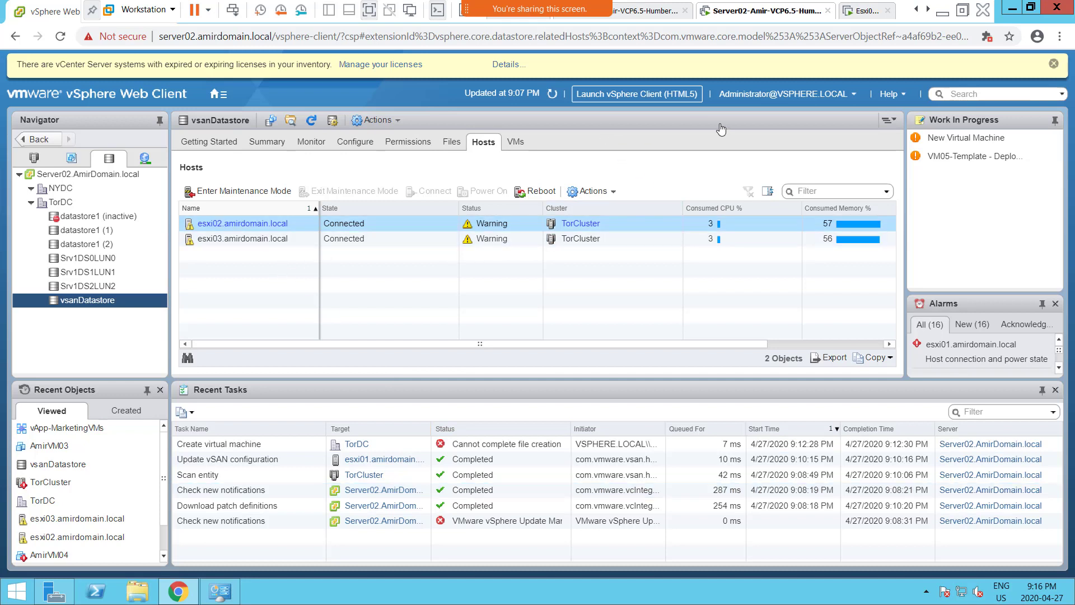
- Refresh the inventory and show TorCluster's summary with its hosts and vSAN alarms in Hosts and Clusters
{"action": "left_click", "coordinate": [551, 96]}
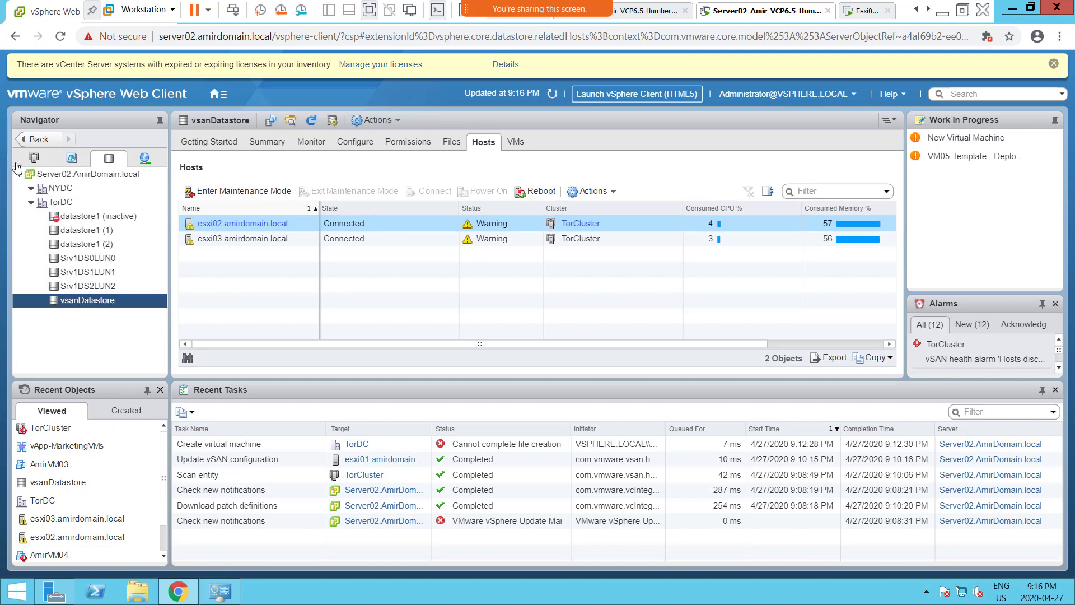
{"action": "left_click", "coordinate": [35, 158]}
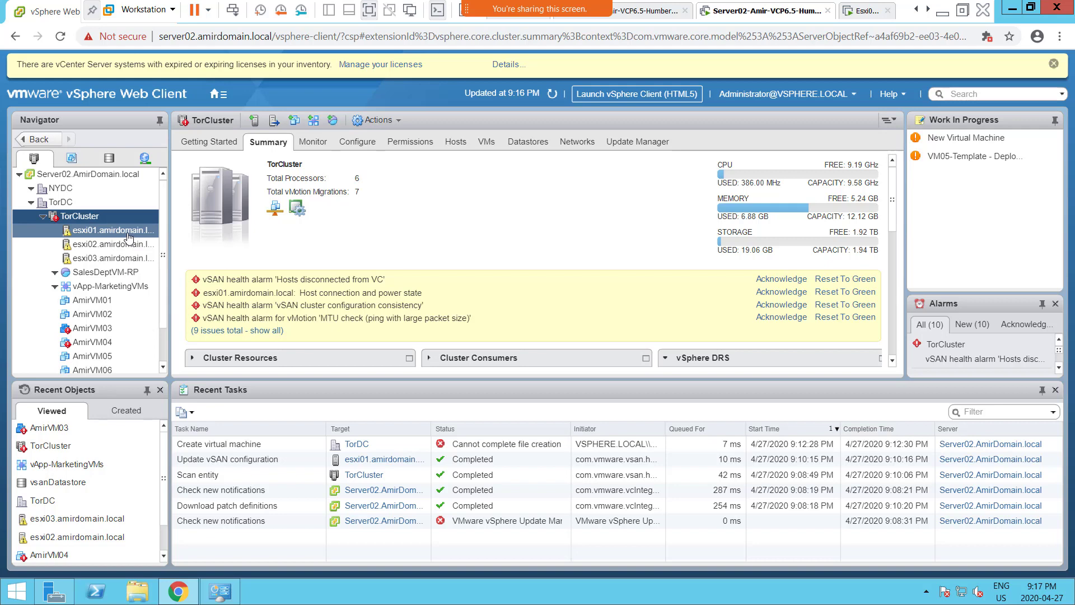
- In the Storage view, open vsanDatastore's Summary showing 987.40 GB free of 999.98 GB
{"action": "left_click", "coordinate": [109, 160]}
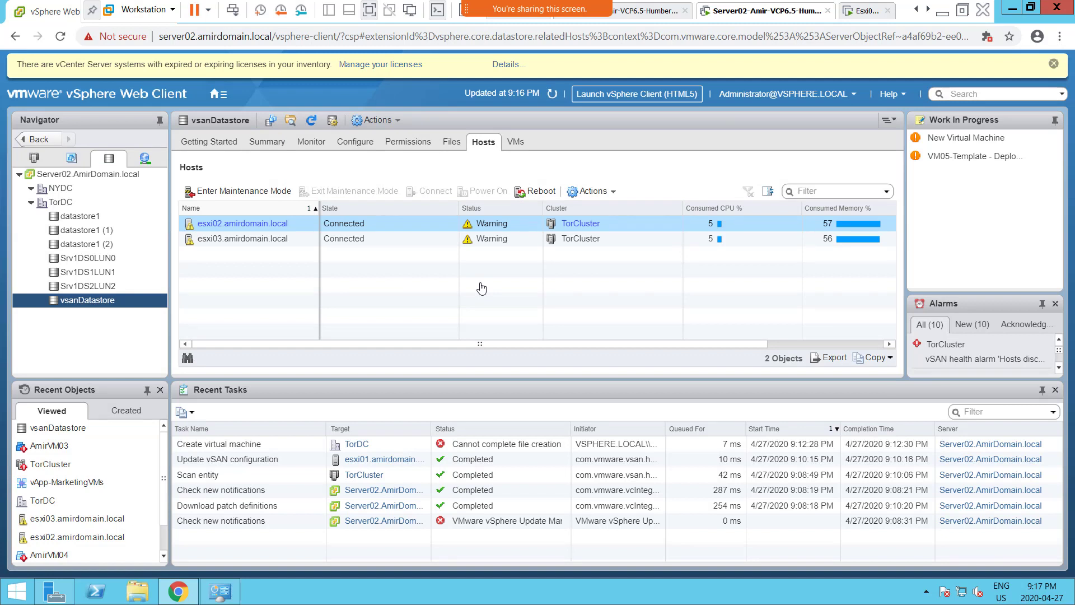
{"action": "left_click", "coordinate": [476, 148]}
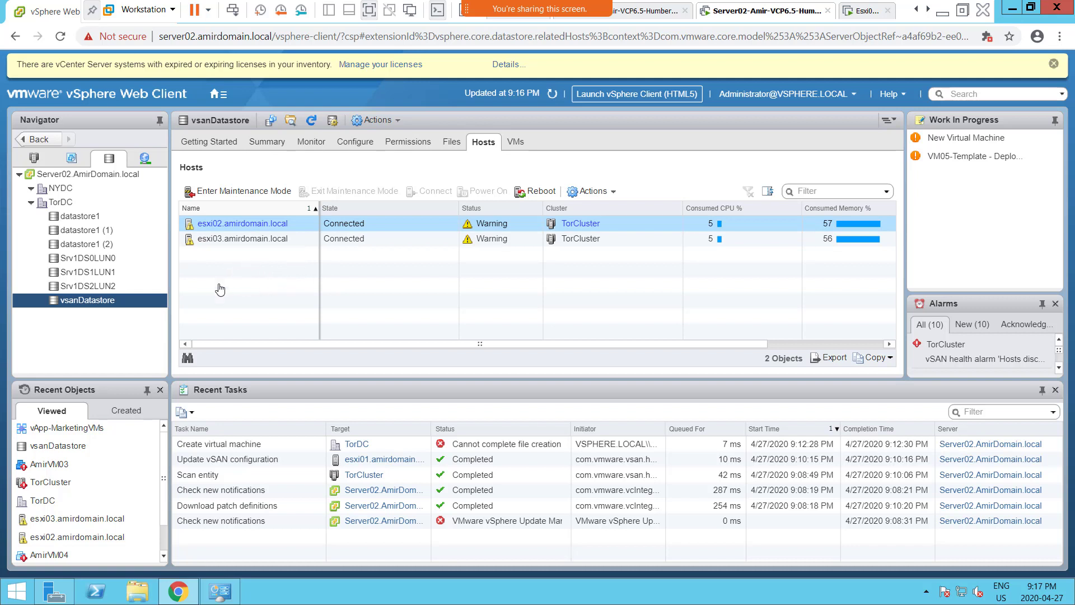
{"action": "left_click", "coordinate": [100, 273]}
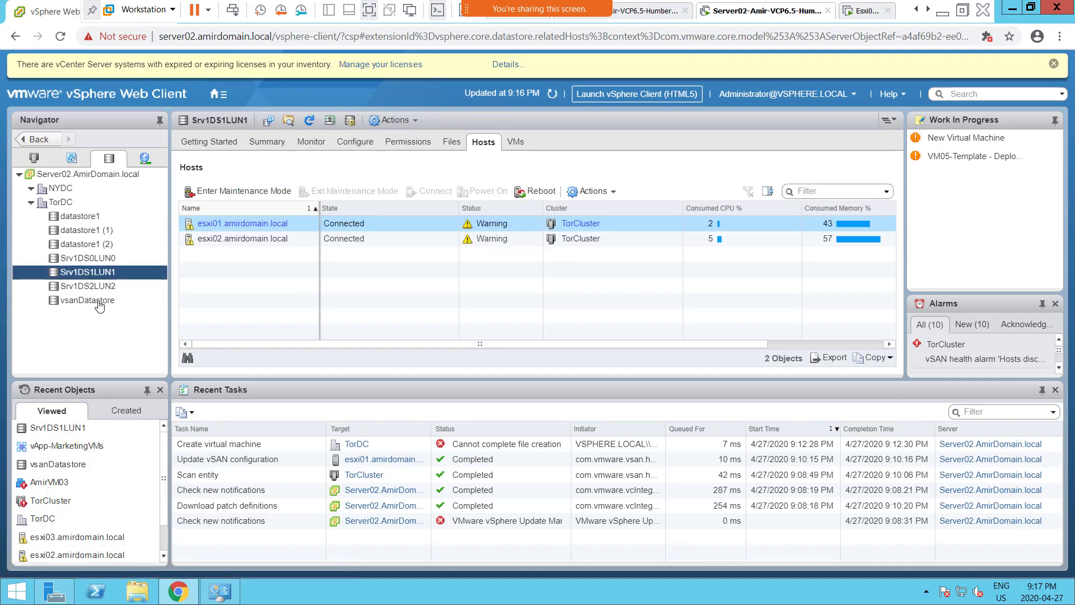
{"action": "left_click", "coordinate": [100, 301]}
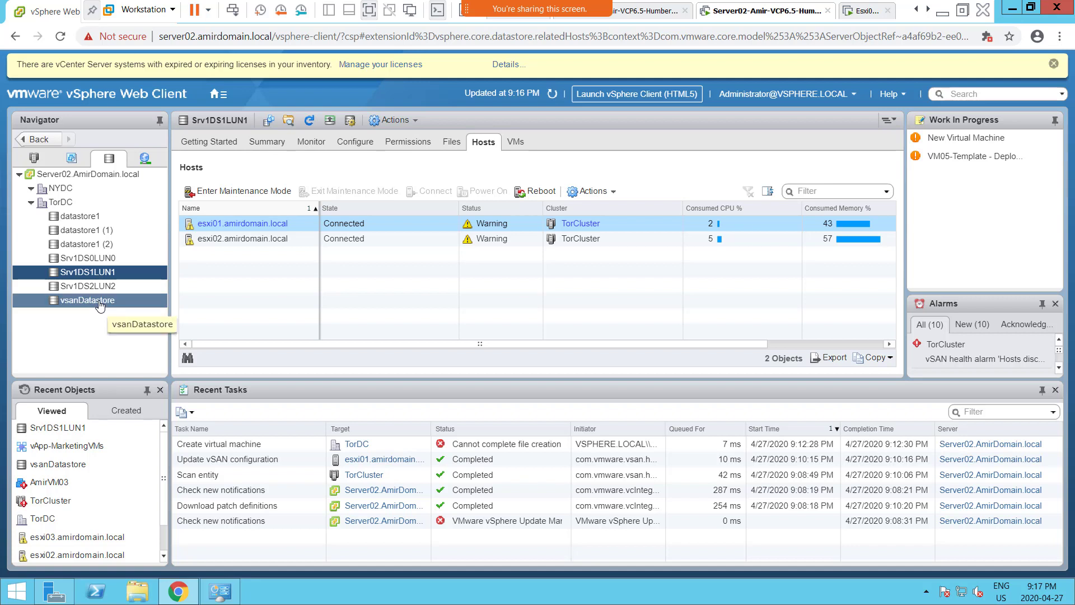
{"action": "left_click", "coordinate": [100, 303]}
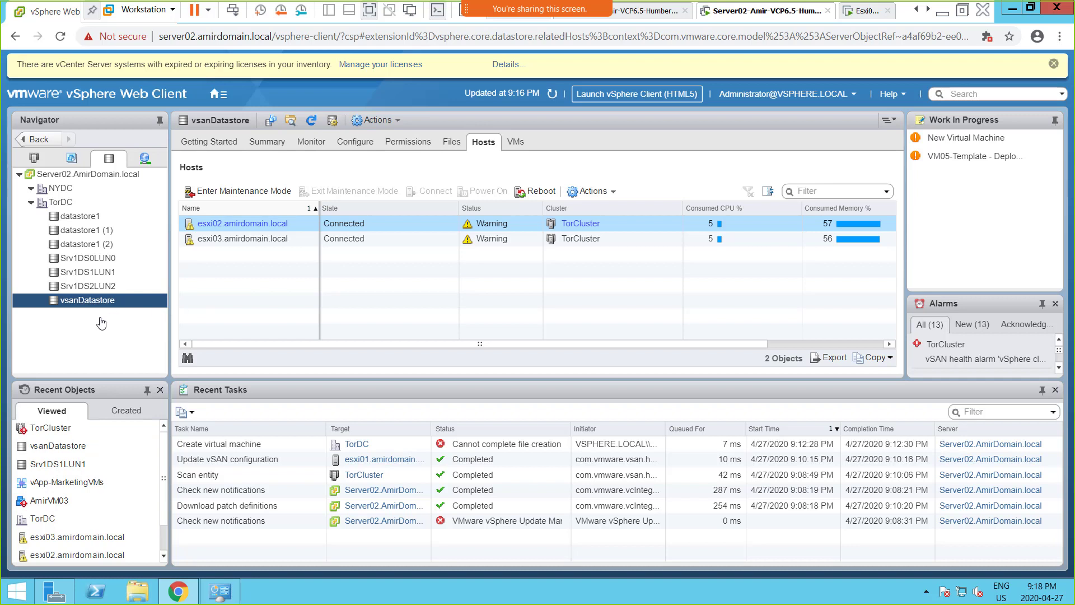
{"action": "left_click", "coordinate": [267, 142]}
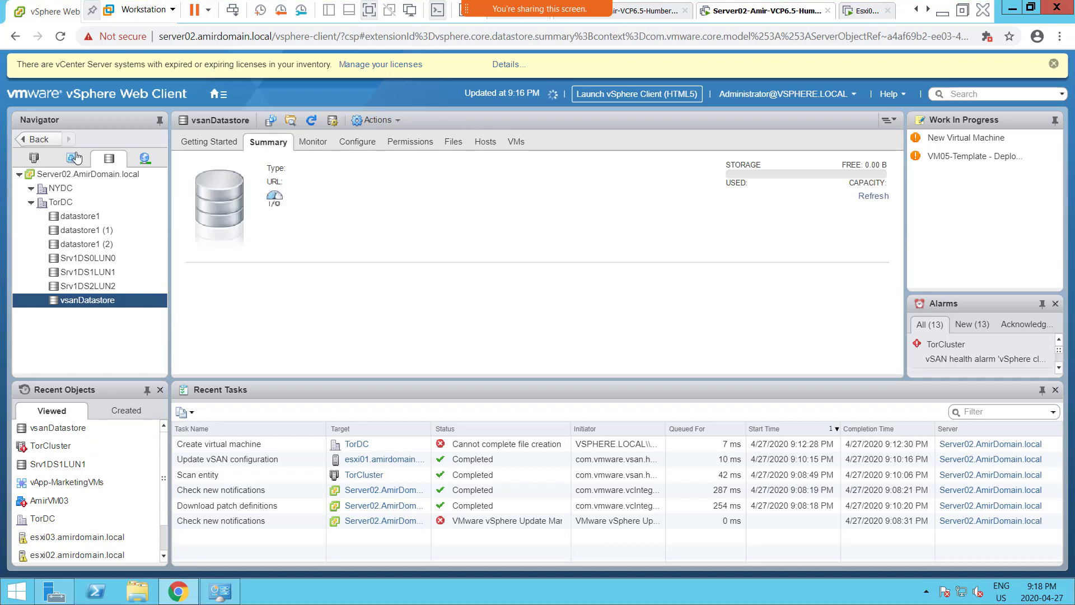
- Open TorCluster's Edit Cluster Settings dialog on its vSphere Availability page
{"action": "left_click", "coordinate": [34, 160]}
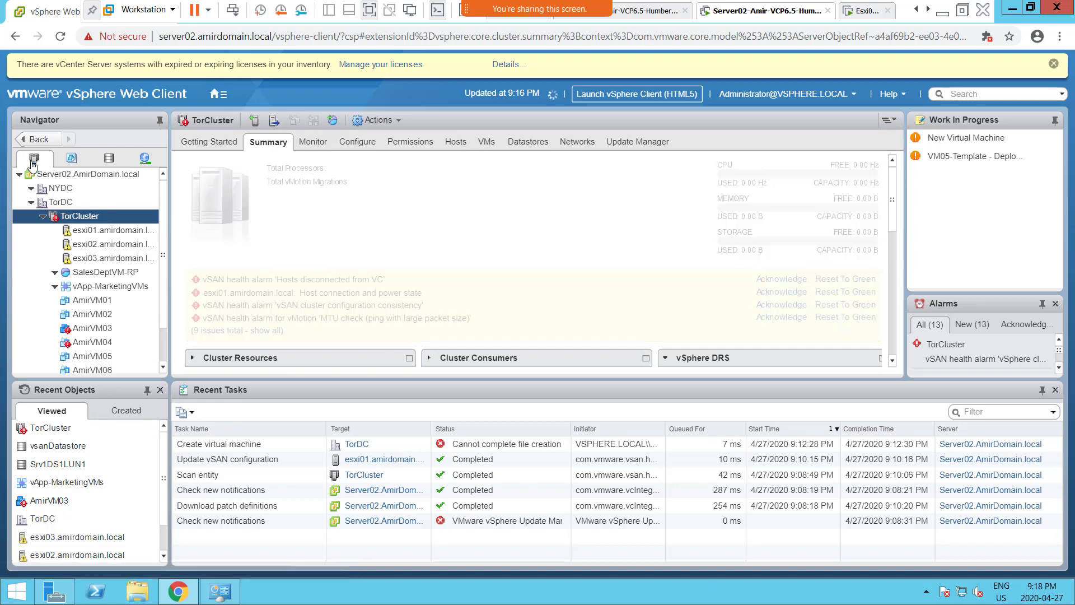
{"action": "right_click", "coordinate": [96, 220]}
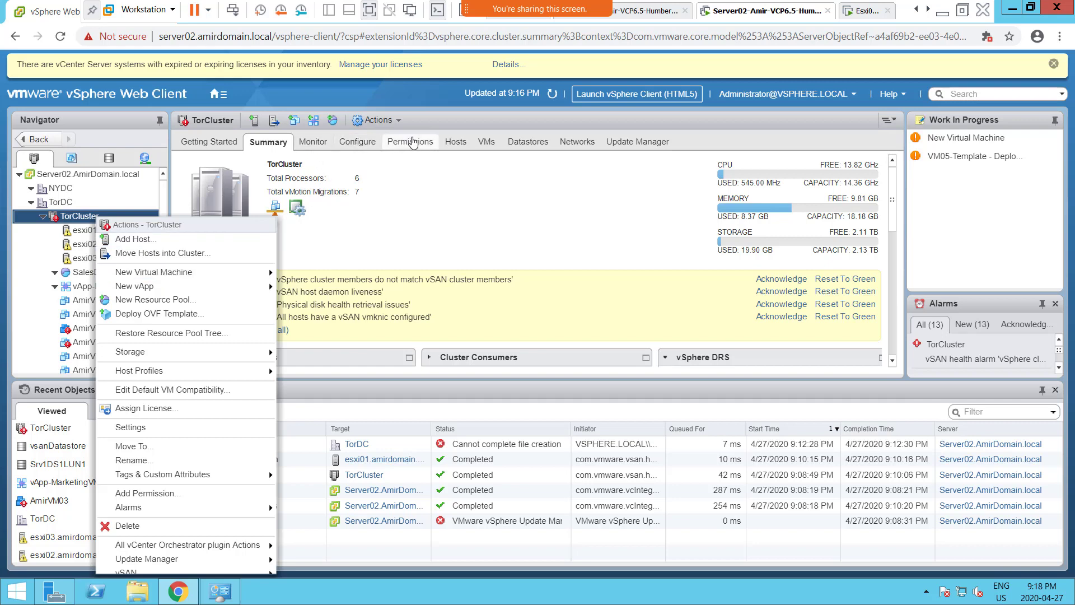
{"action": "left_click", "coordinate": [367, 148]}
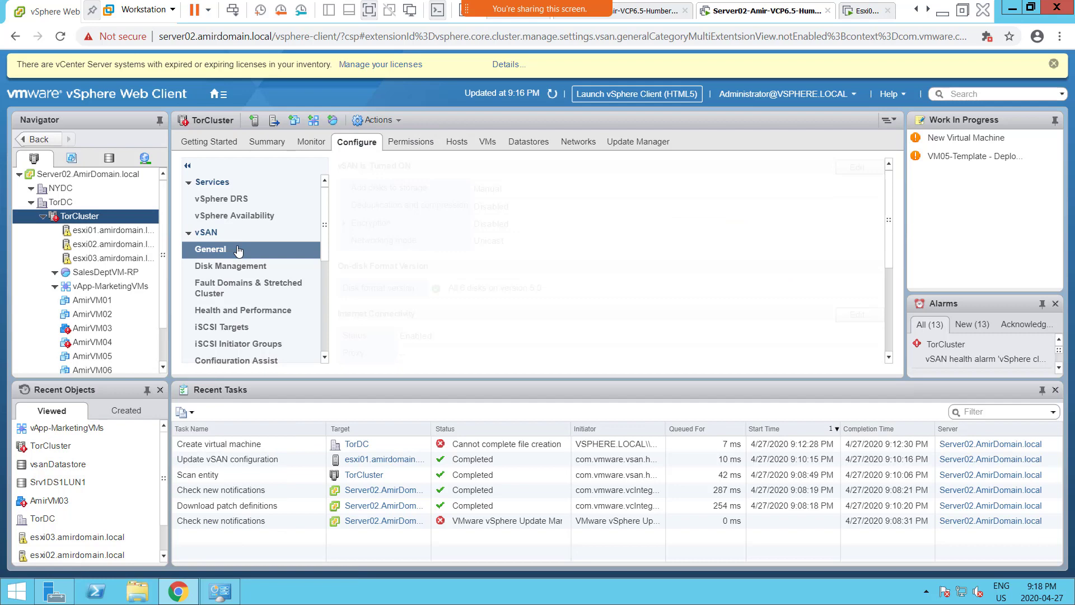
{"action": "left_click", "coordinate": [239, 217]}
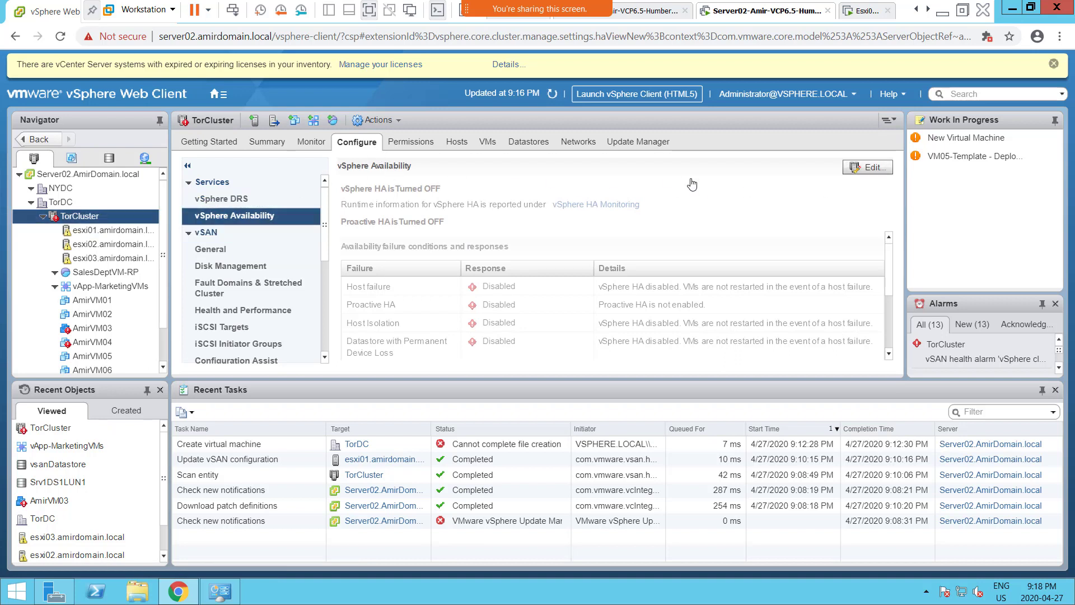
{"action": "left_click", "coordinate": [874, 168]}
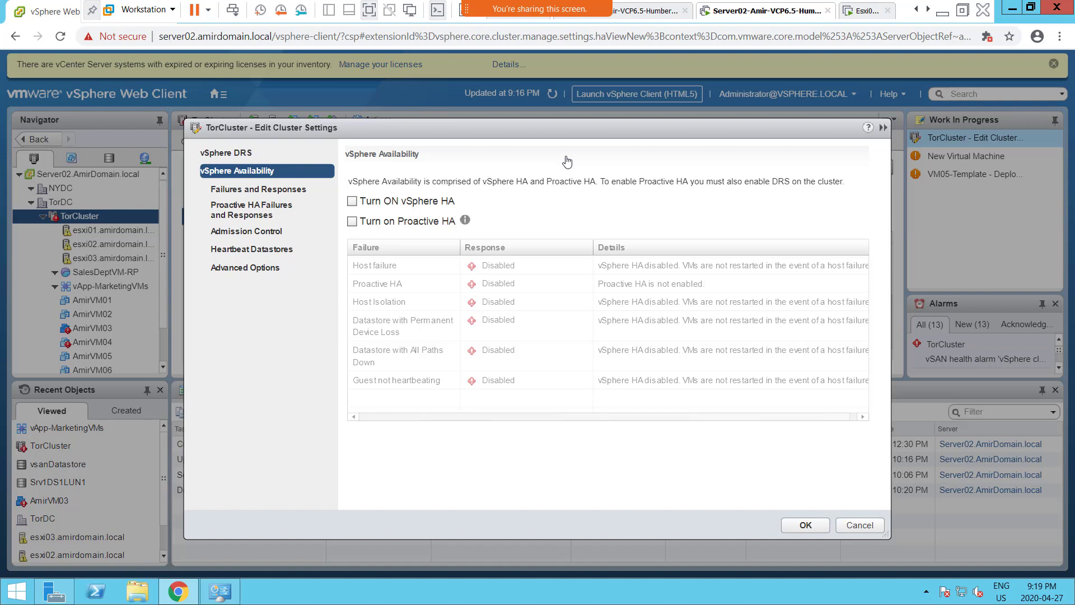
- Enable both vSphere HA and Proactive HA on TorCluster and apply with OK
{"action": "left_click", "coordinate": [353, 203]}
{"action": "left_click", "coordinate": [353, 223]}
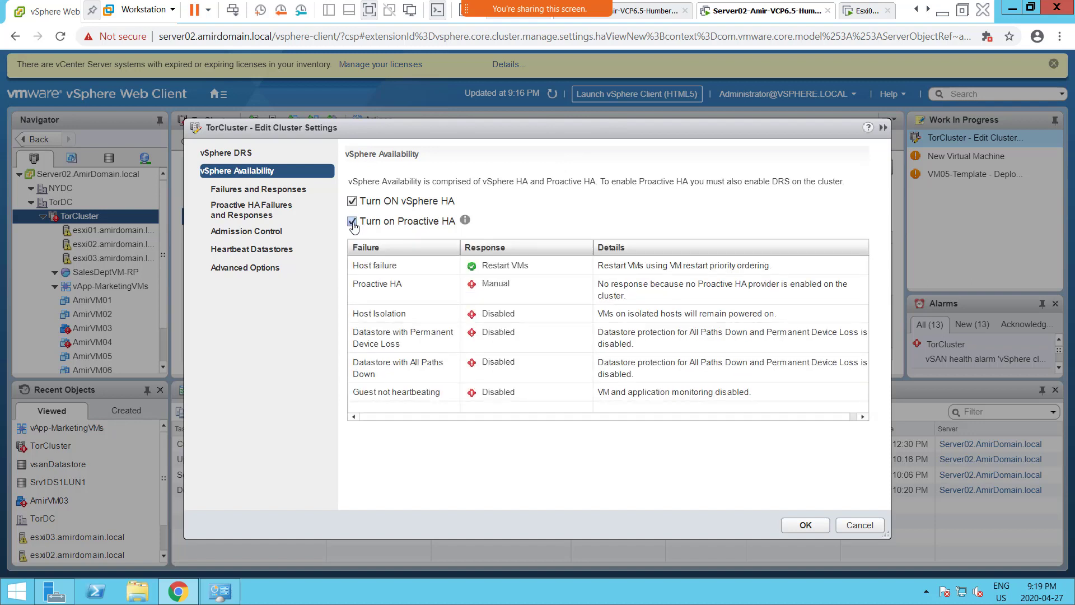
{"action": "left_click", "coordinate": [804, 527]}
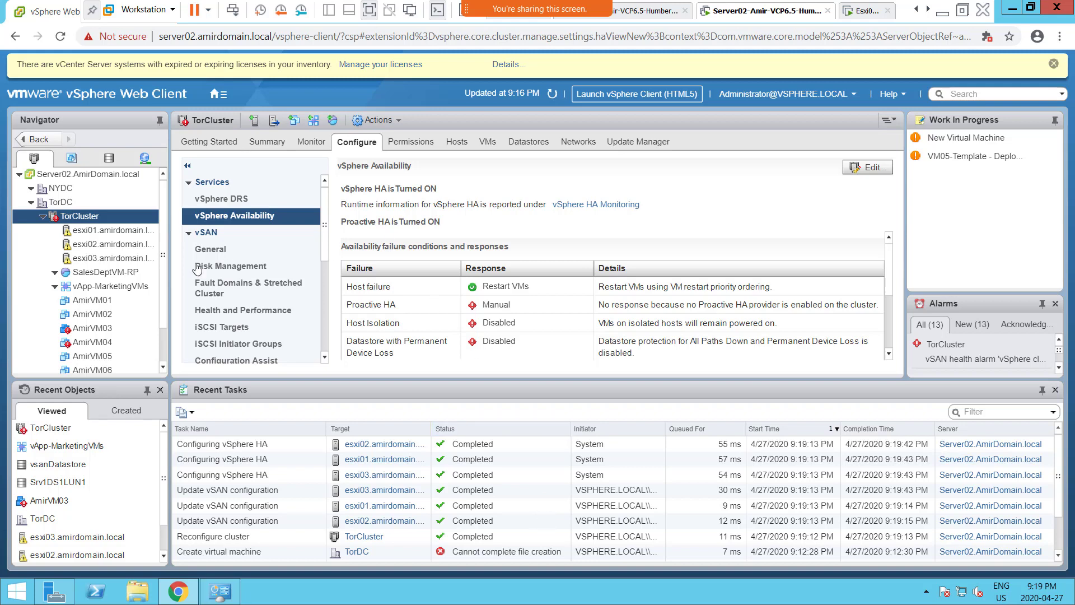
- Show vsanDatastore's Hosts tab, listing esxi02 and esxi03 connected in TorCluster
{"action": "left_click", "coordinate": [255, 266]}
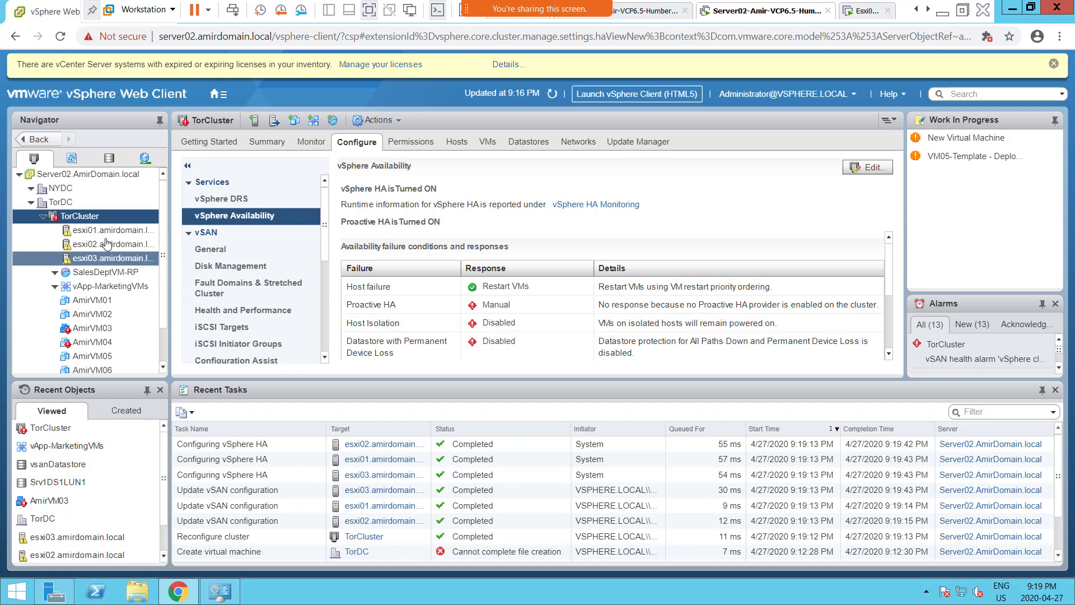
{"action": "left_click", "coordinate": [110, 161]}
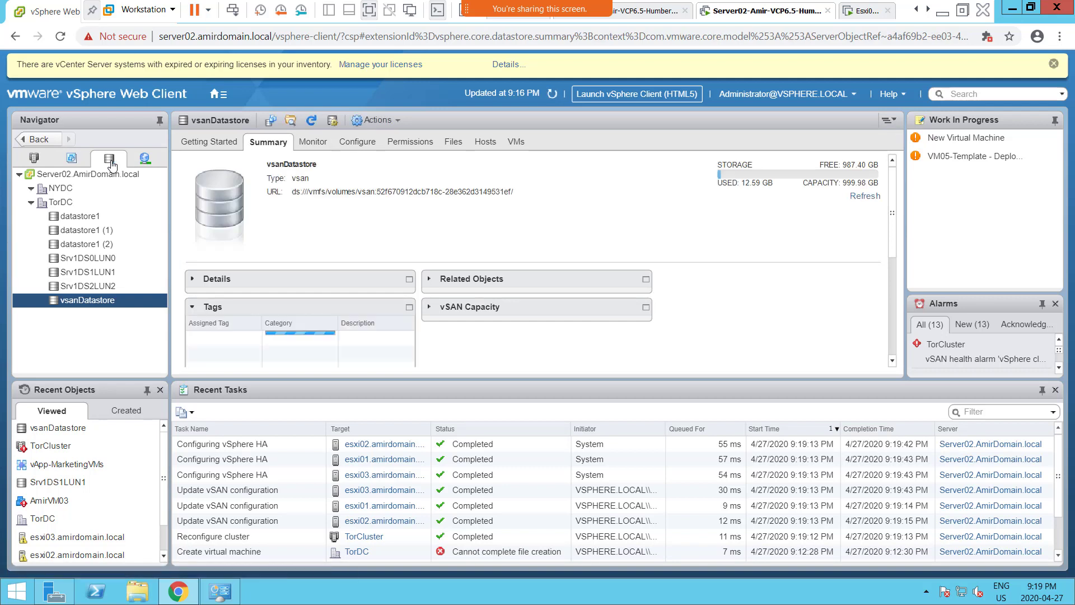
{"action": "left_click", "coordinate": [486, 145]}
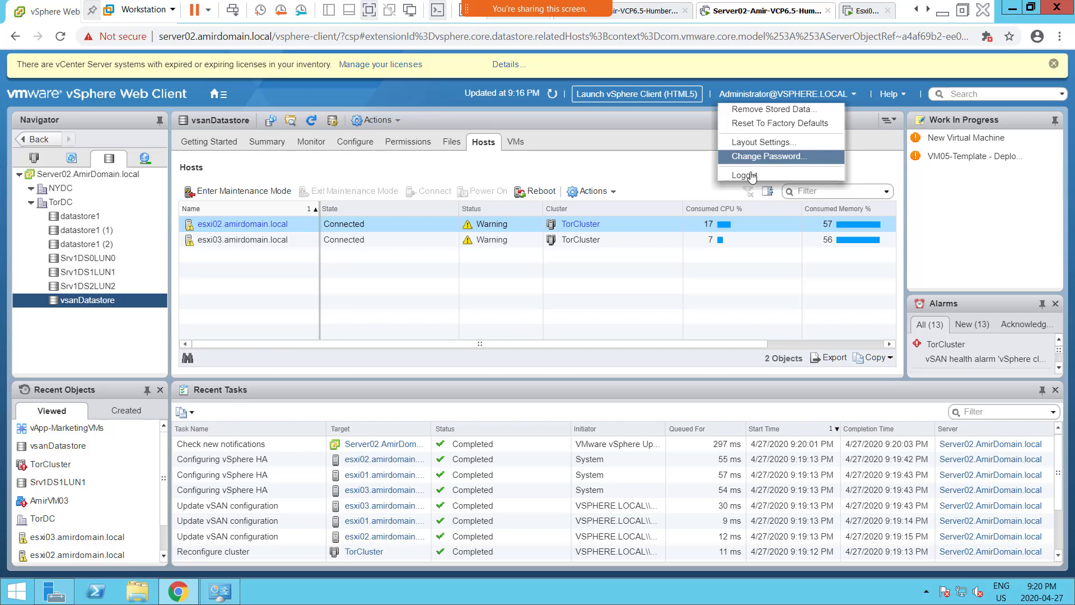
- Log out and sign back in with the administrator account user name and password
{"action": "left_click", "coordinate": [750, 180]}
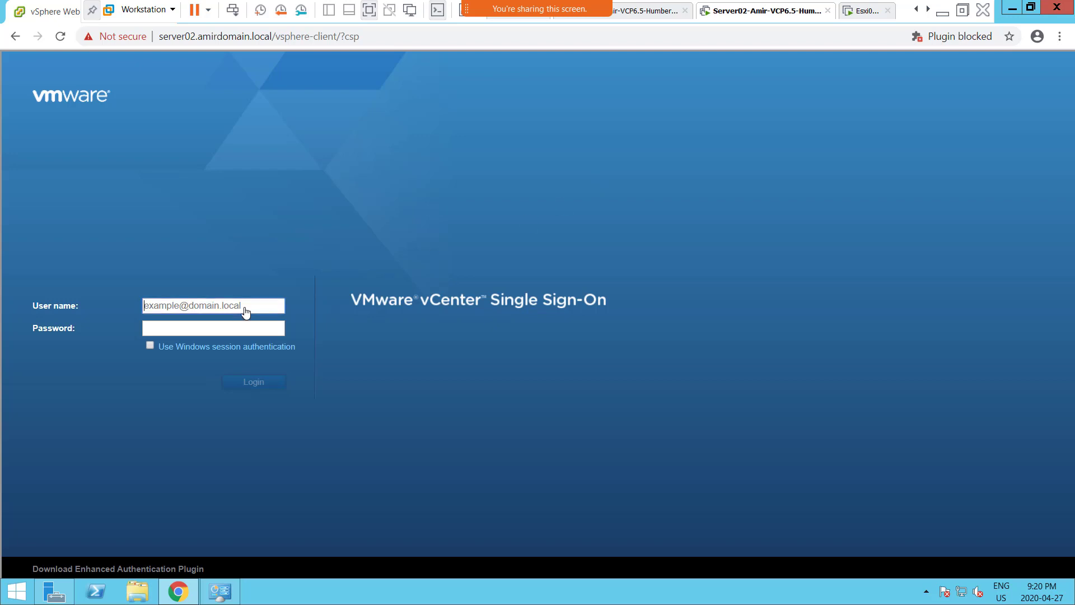
{"action": "type", "text": "admini"}
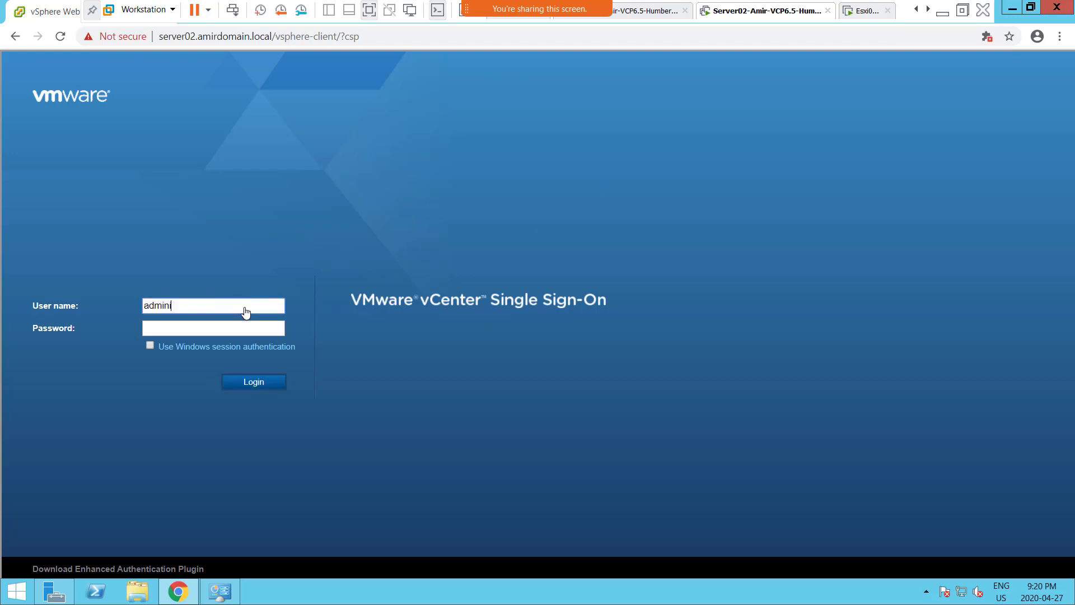
{"action": "type", "text": "strator@vsphere.local"}
{"action": "key", "text": "Tab"}
{"action": "type", "text": "•••••••••••"}
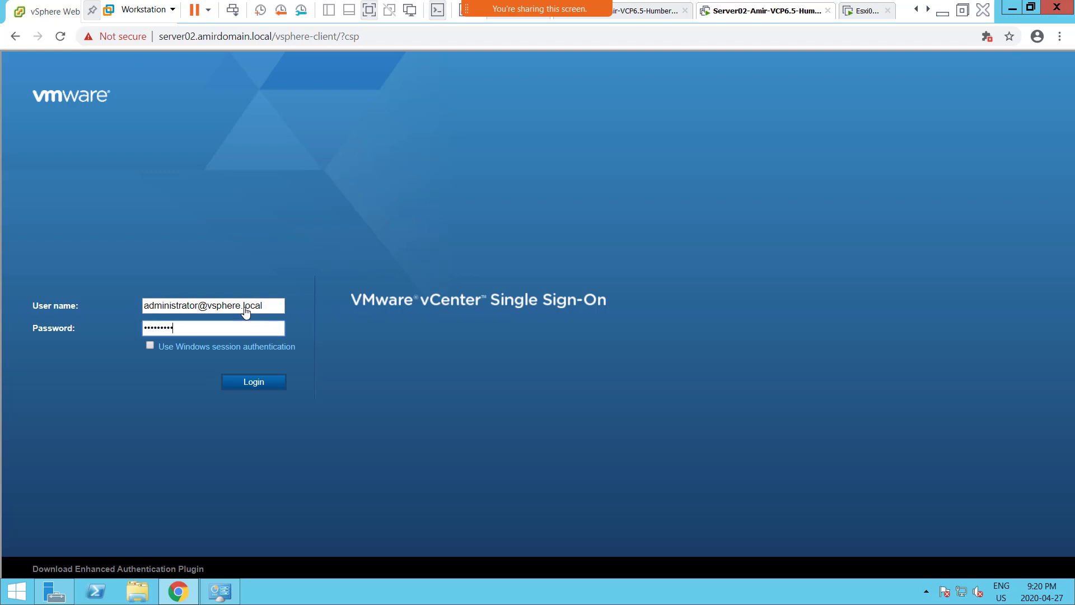
{"action": "type", "text": "•"}
{"action": "key", "text": "Return"}
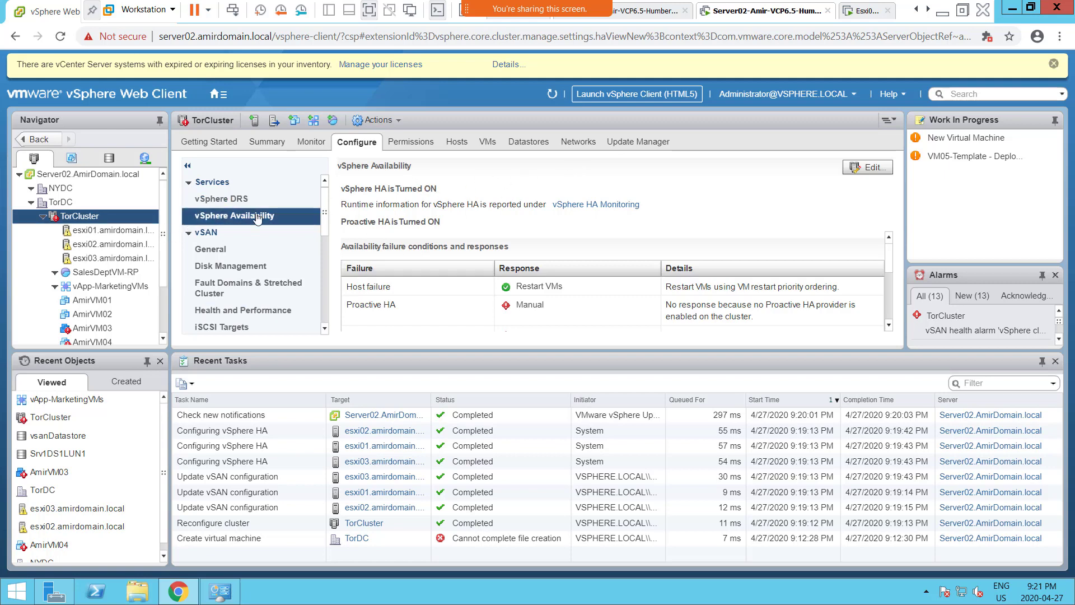
- Switch the Navigator to Storage to reach vsanDatastore's hosts list with esxi02 and esxi03
{"action": "left_click", "coordinate": [110, 159]}
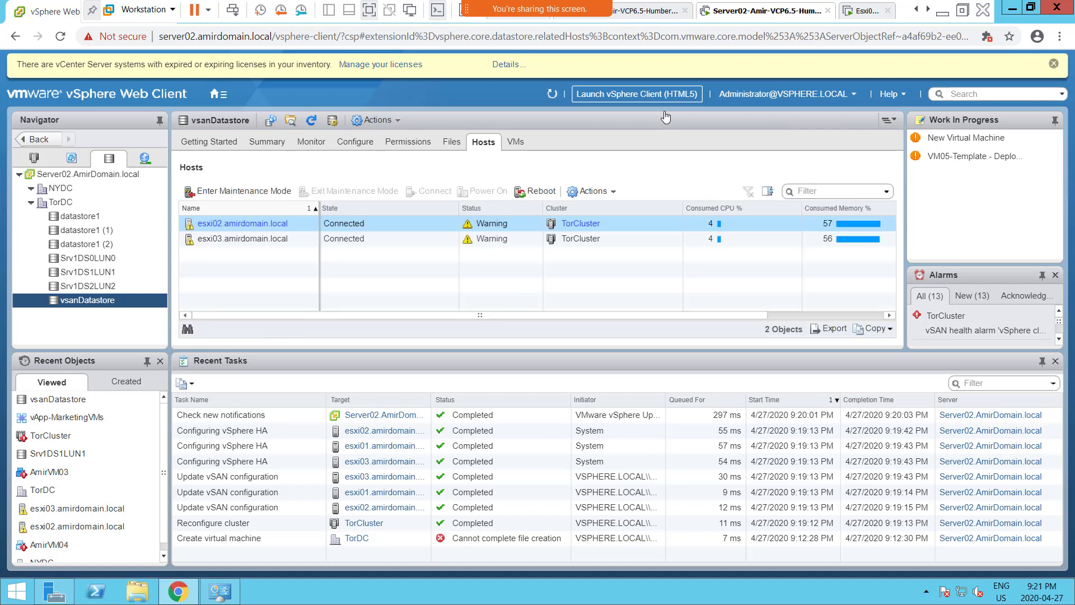
- Deselect esxi02, go back to TorCluster's configuration, and open vSAN General settings
{"action": "left_click", "coordinate": [241, 295]}
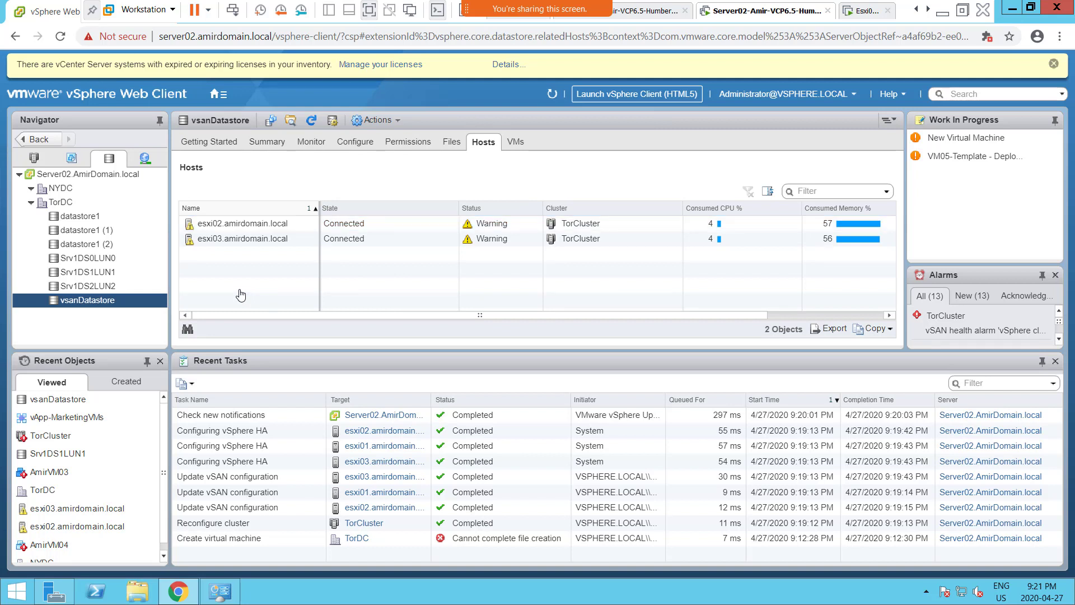
{"action": "left_click", "coordinate": [26, 144]}
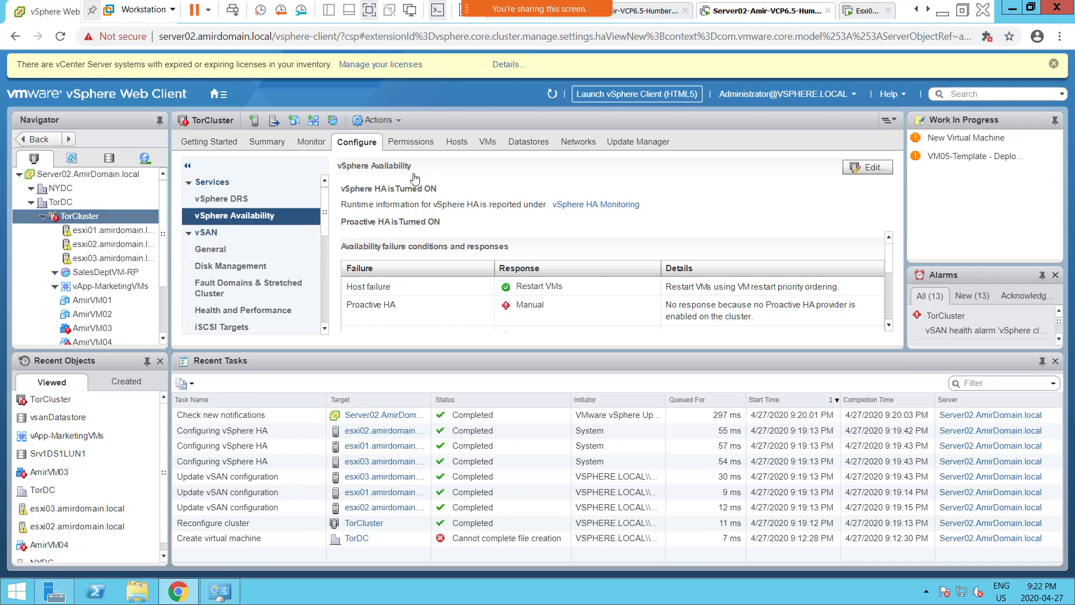
{"action": "left_click", "coordinate": [228, 253]}
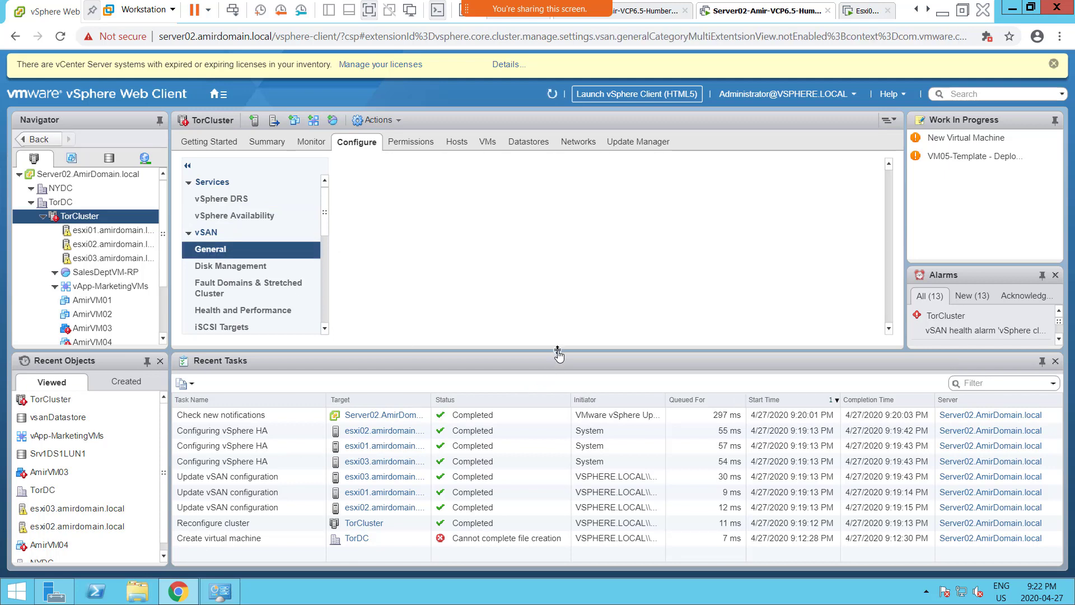
- Enlarge the settings pane, scroll through vSAN General, then view the Disk Management disk groups
{"action": "left_click_drag", "start_coordinate": [559, 355], "coordinate": [563, 419]}
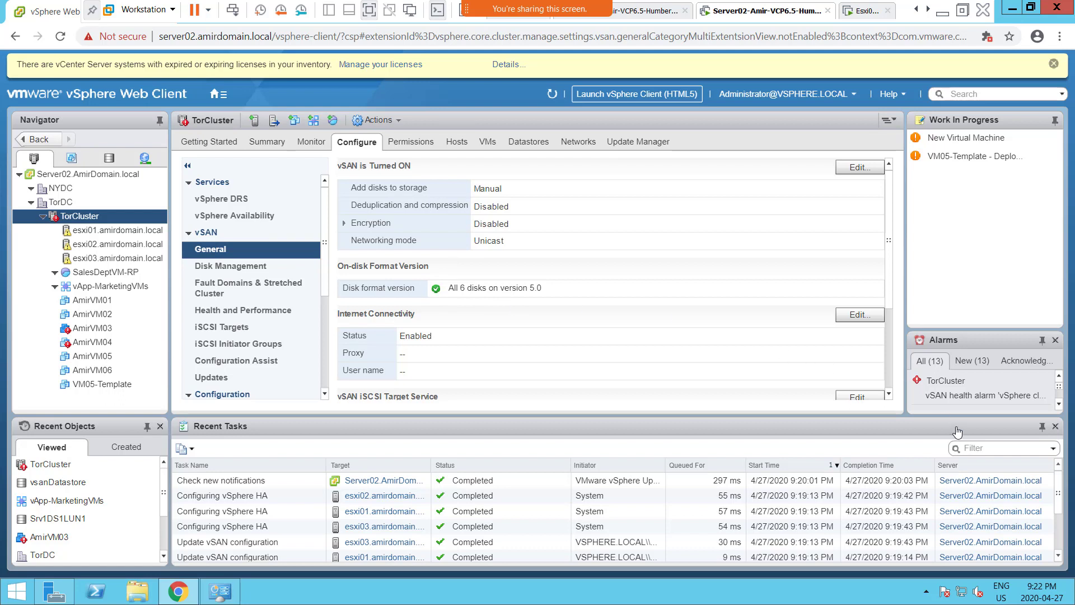
{"action": "left_click", "coordinate": [889, 394]}
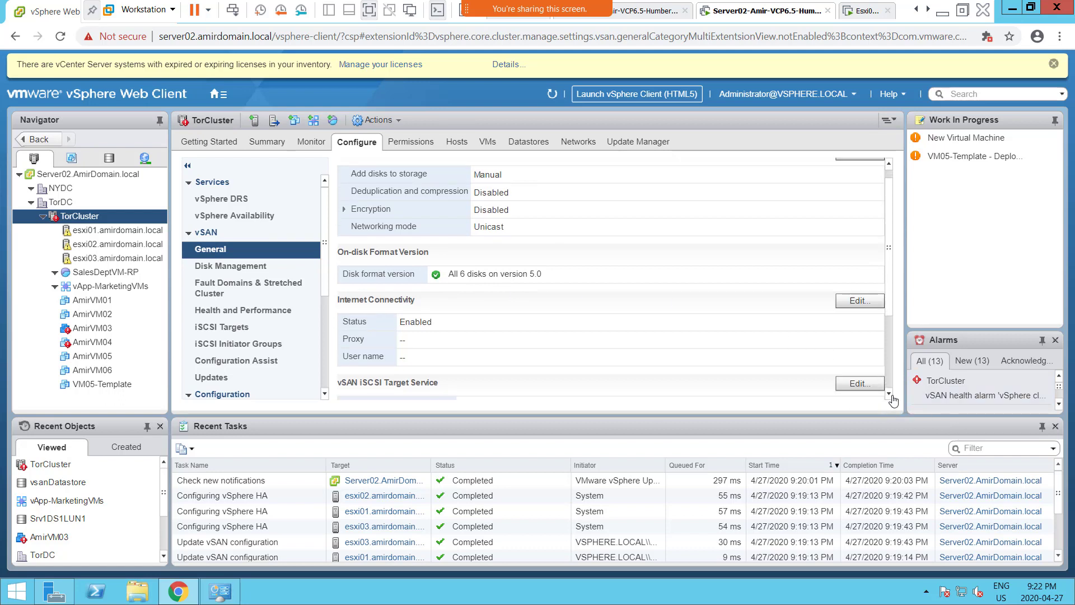
{"action": "left_click", "coordinate": [889, 394]}
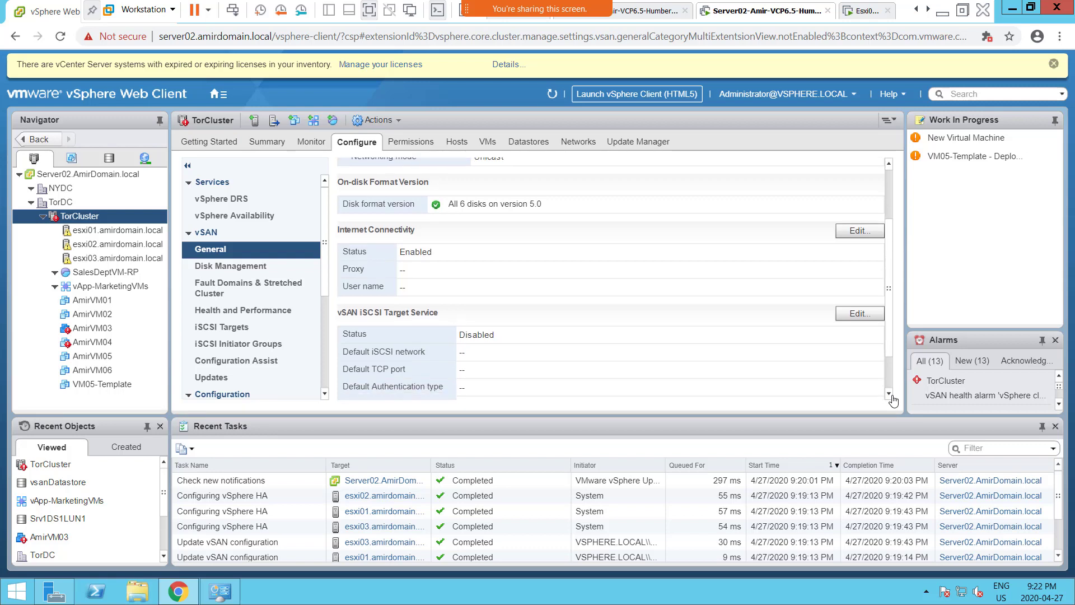
{"action": "left_click", "coordinate": [889, 394]}
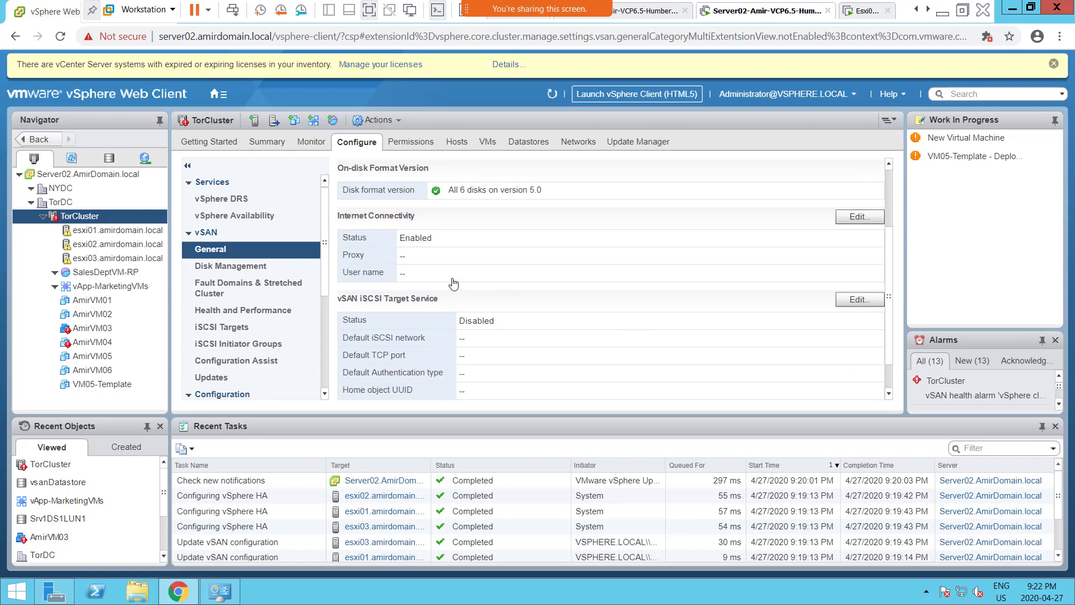
{"action": "left_click", "coordinate": [240, 267]}
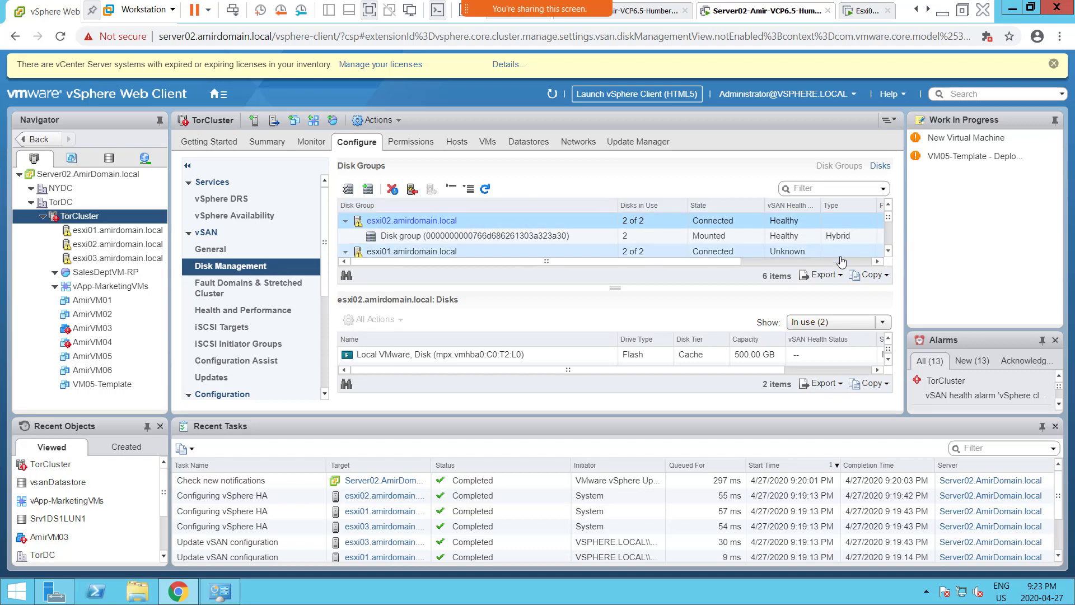
- Scroll the Disk Groups table up and open the Fault Domains & Stretched Cluster page listing esxi01–esxi03
{"action": "left_click", "coordinate": [888, 252]}
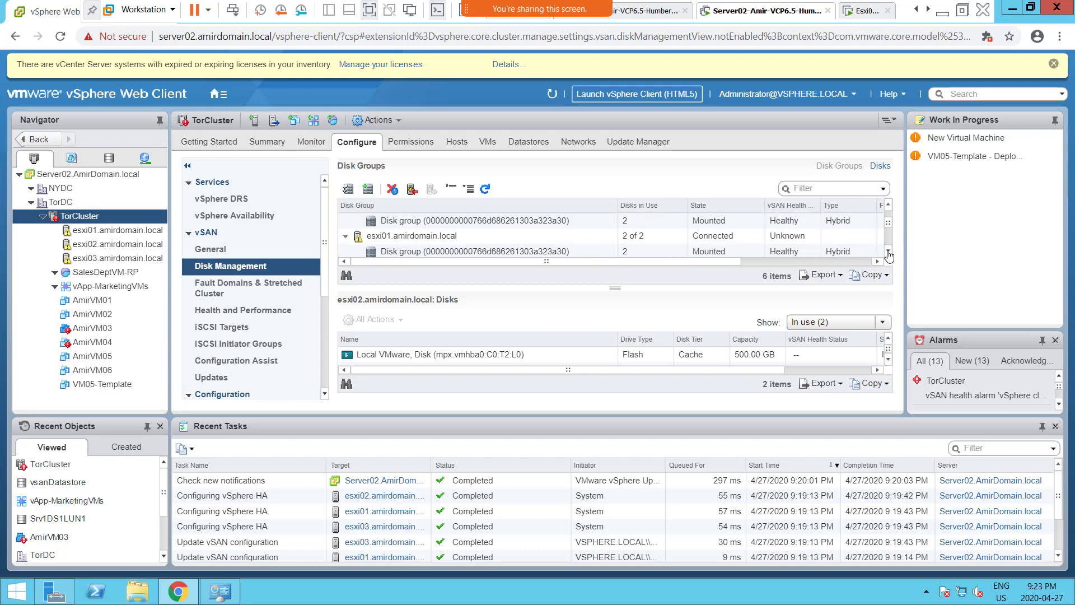
{"action": "left_click", "coordinate": [888, 252]}
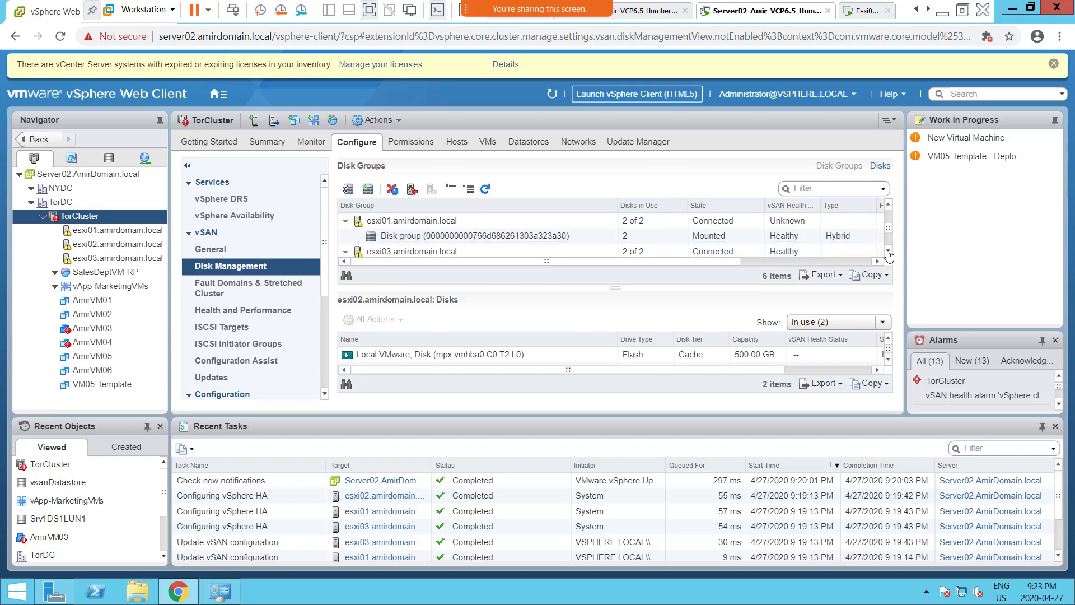
{"action": "left_click", "coordinate": [888, 252]}
{"action": "left_click", "coordinate": [889, 253]}
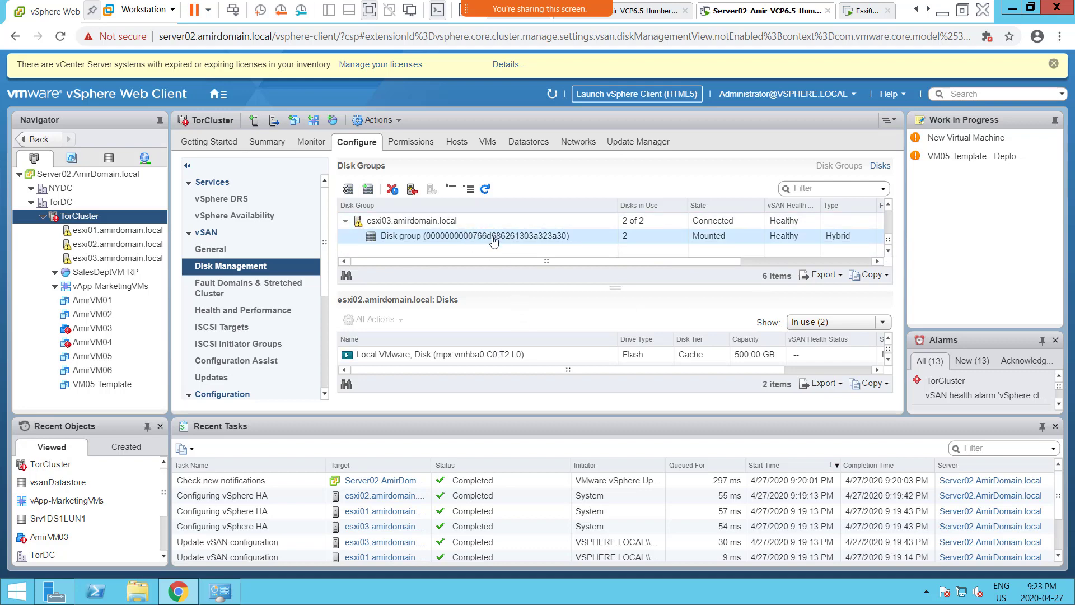
{"action": "left_click", "coordinate": [889, 208]}
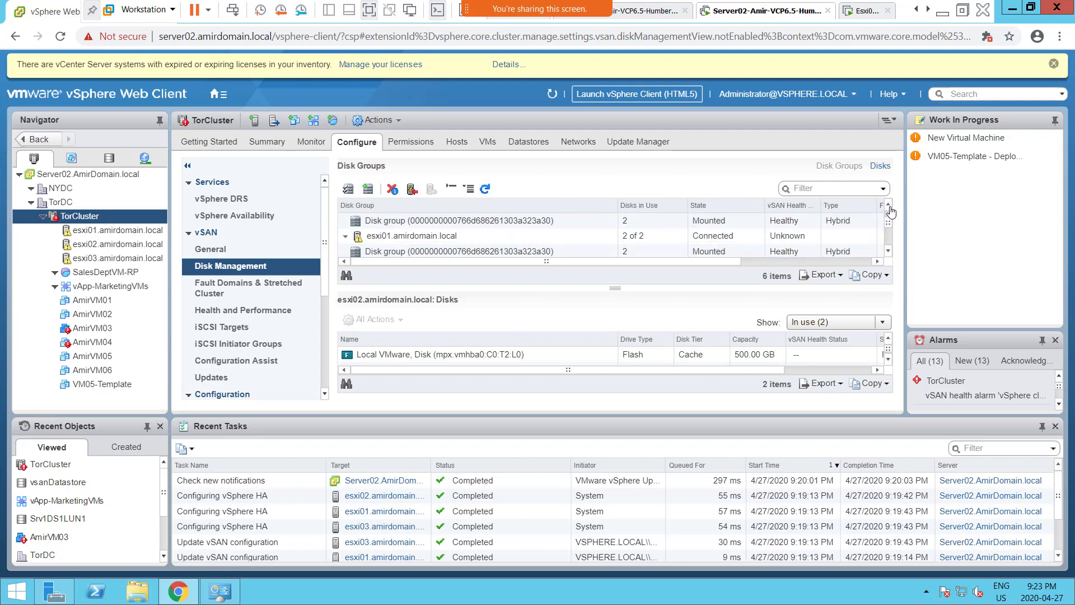
{"action": "left_click", "coordinate": [889, 206]}
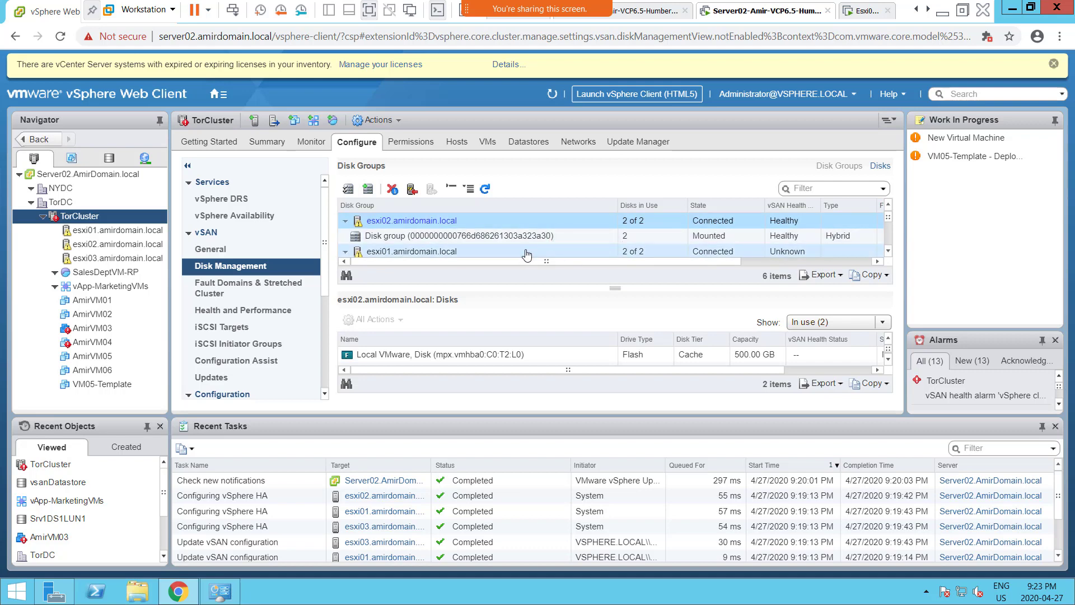
{"action": "left_click", "coordinate": [286, 289]}
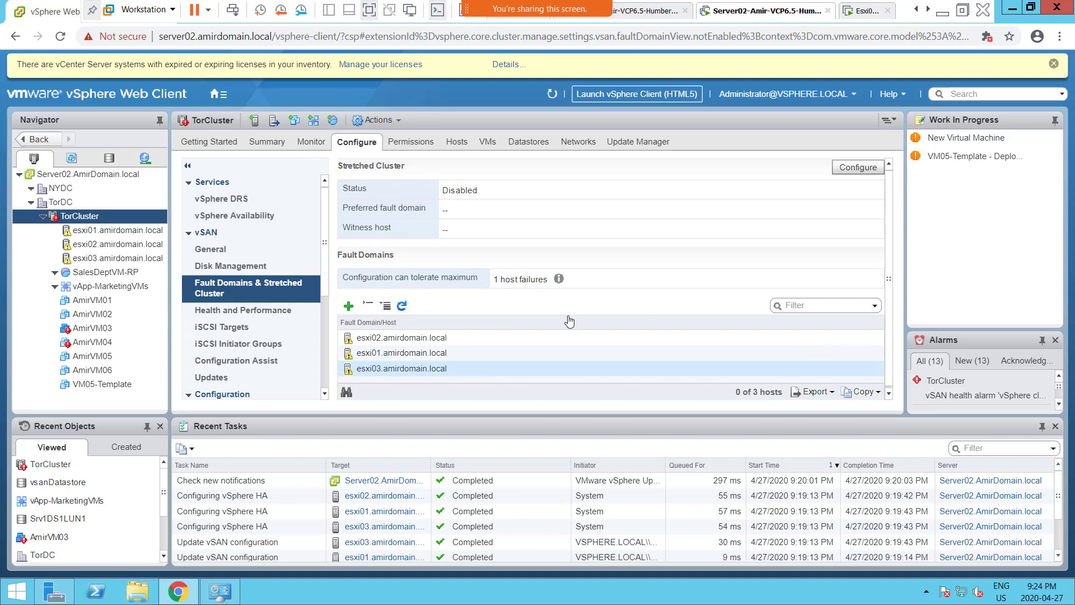
- Select esxi01 in the fault domains list, then switch Workstation to the Esxi01 console tab
{"action": "left_click", "coordinate": [427, 354]}
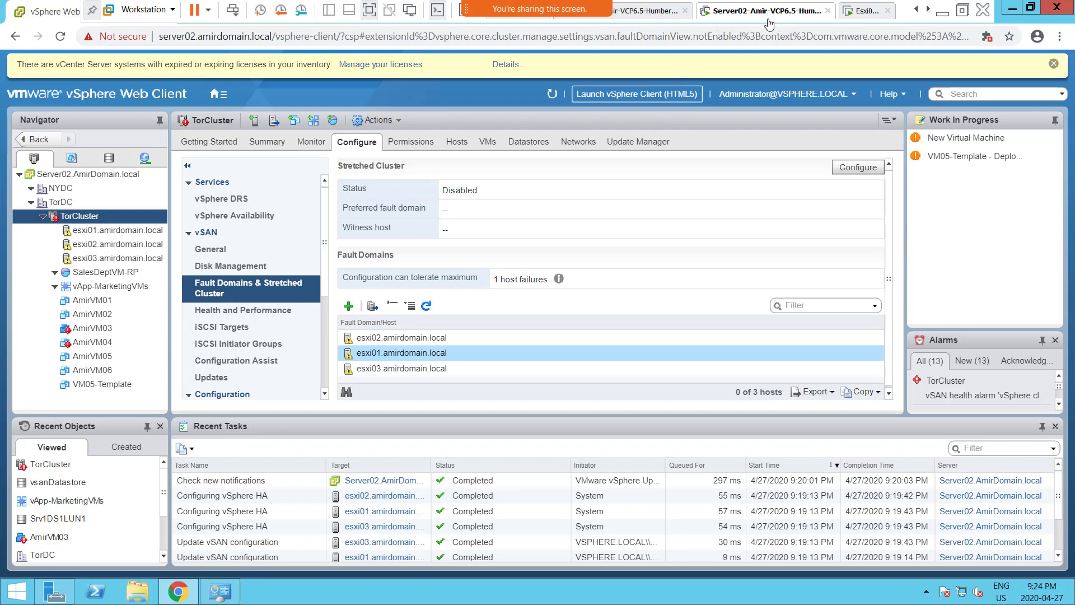
{"action": "left_click", "coordinate": [662, 11]}
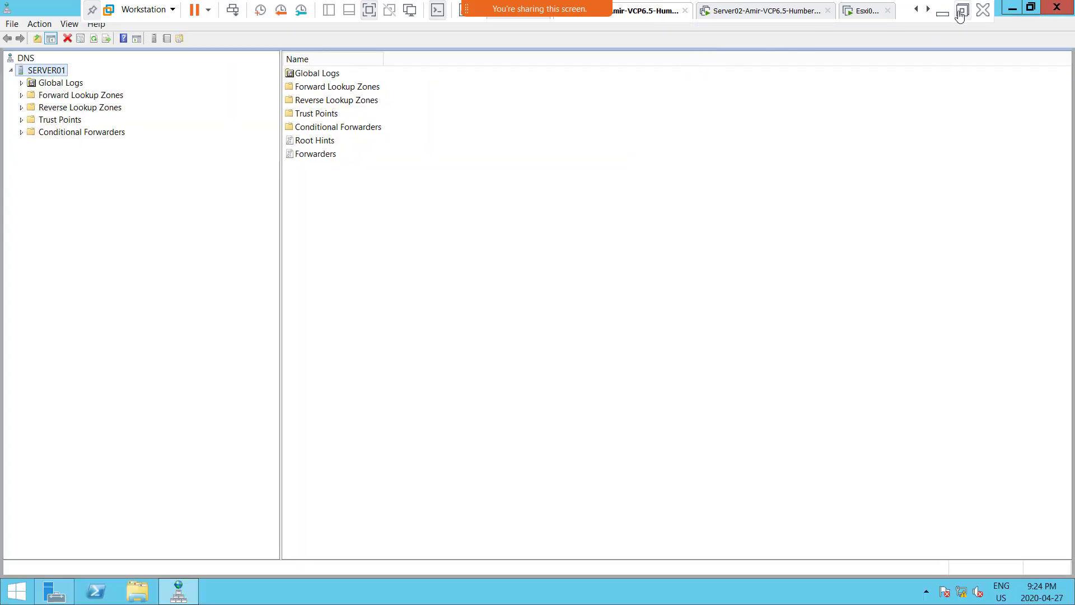
{"action": "left_click", "coordinate": [928, 11]}
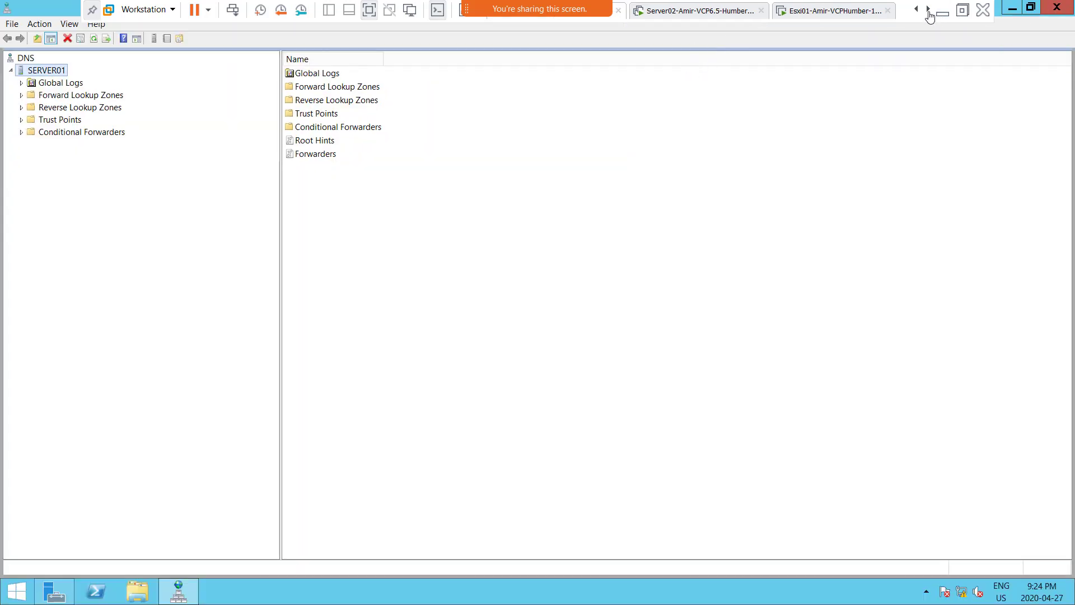
{"action": "left_click", "coordinate": [830, 13]}
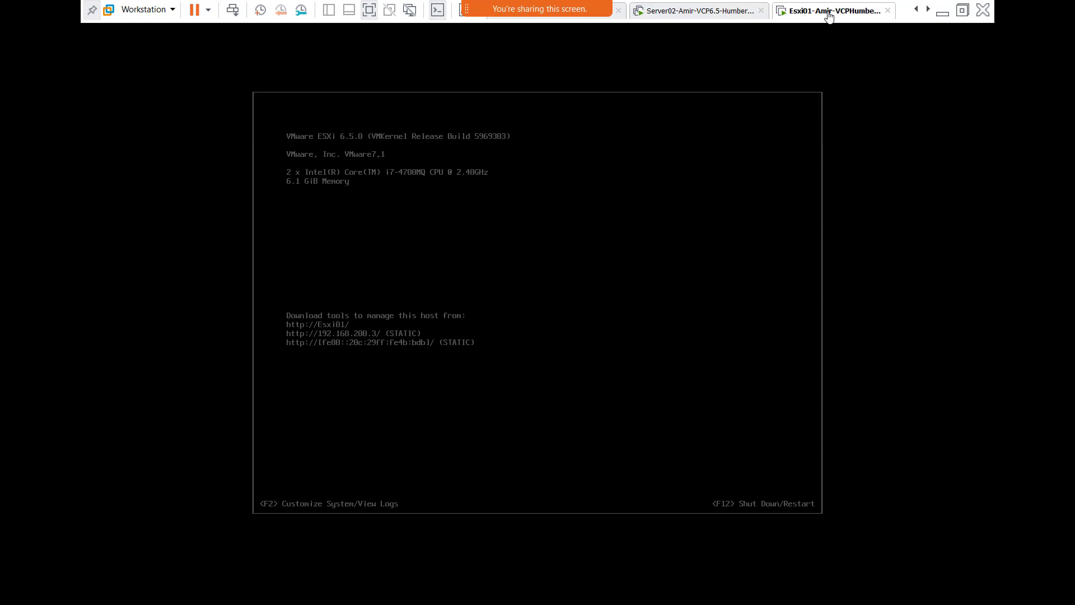
- Log in to Esxi01's system customization as root and move to Configure Lockdown Mode
{"action": "left_click", "coordinate": [508, 270]}
{"action": "key", "text": "F2"}
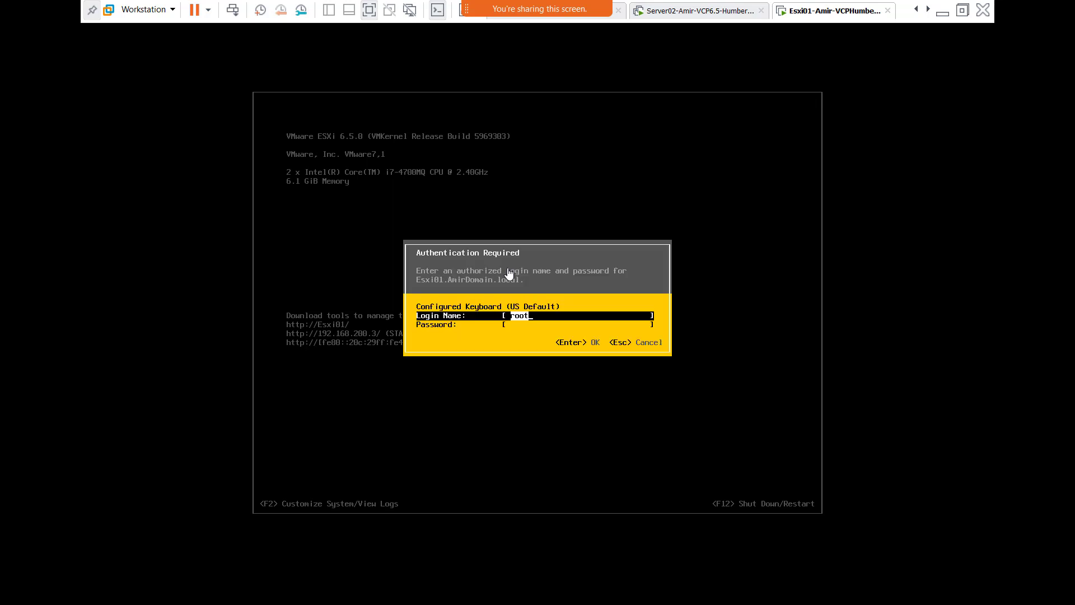
{"action": "key", "text": "Tab"}
{"action": "type", "text": "*******"}
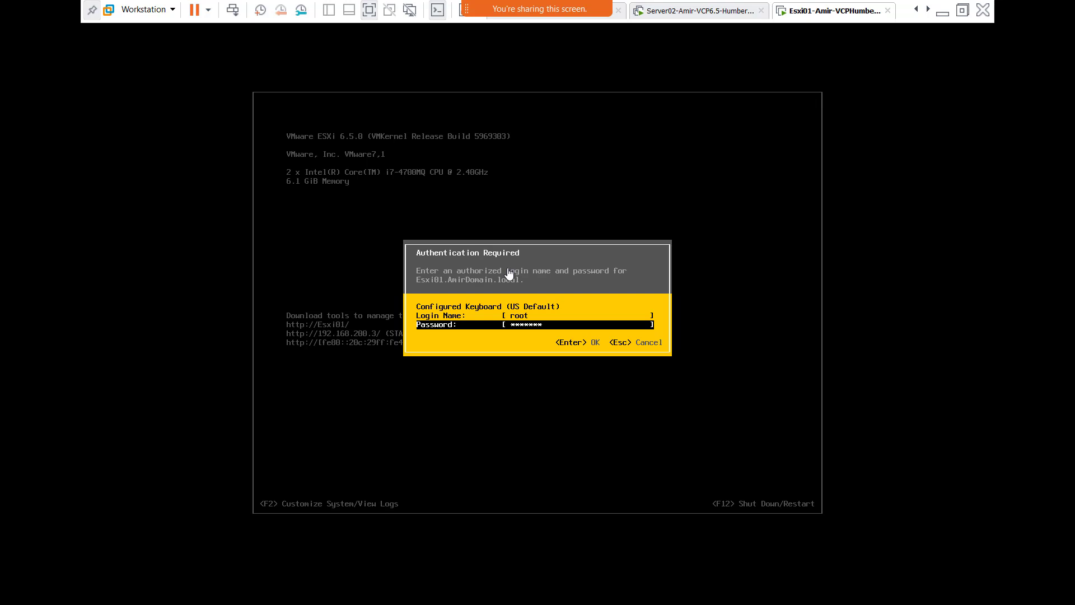
{"action": "key", "text": "Return"}
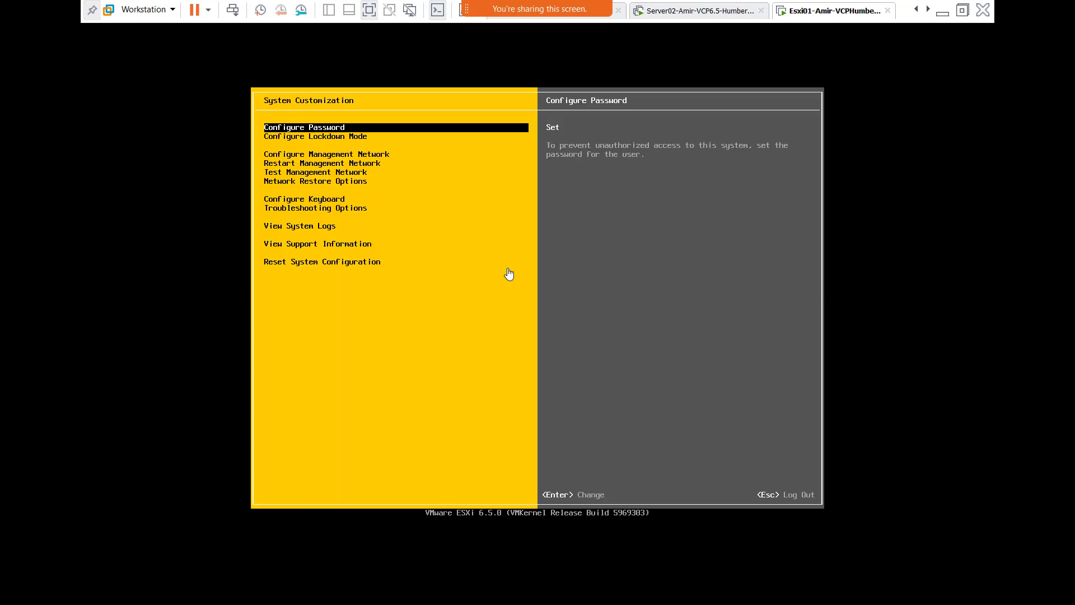
{"action": "key", "text": "Down"}
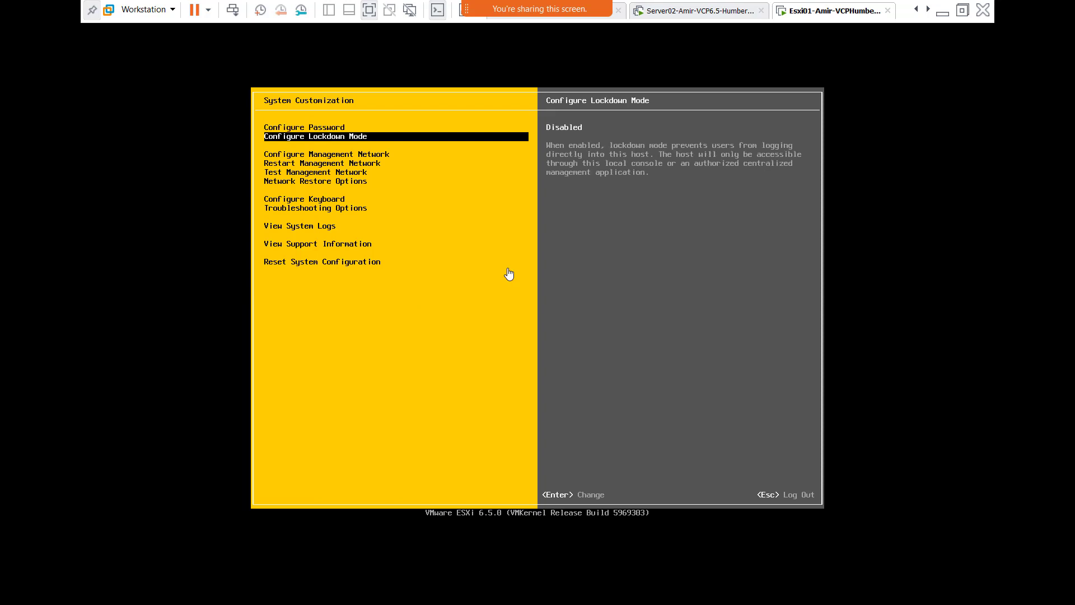
- Exit Workstation full screen and return to the Server02 virtual machine
{"action": "key", "text": "ctrl+alt"}
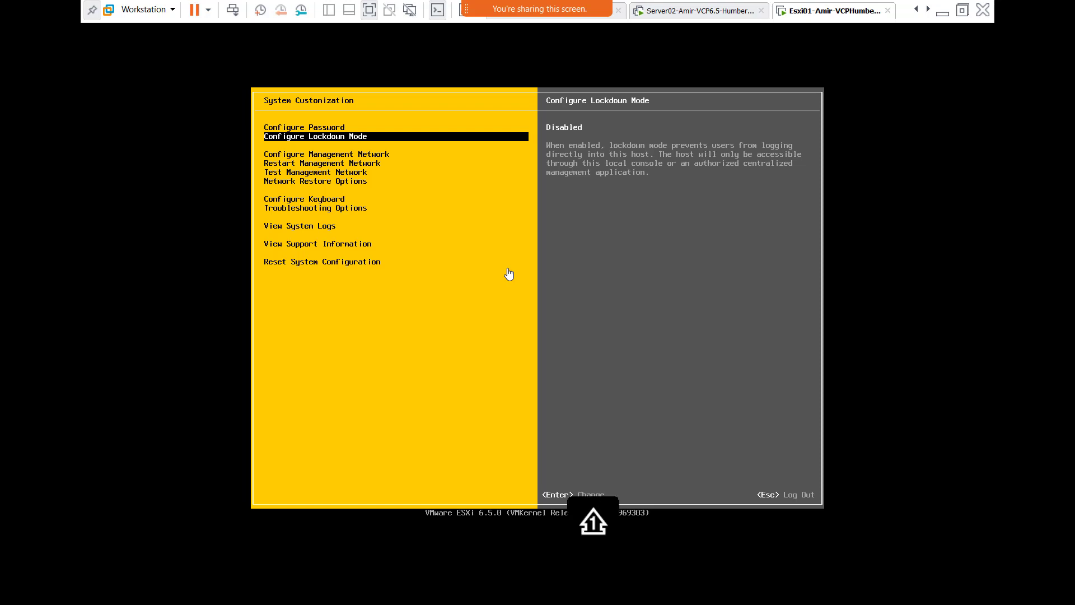
{"action": "left_click", "coordinate": [917, 10]}
{"action": "left_click", "coordinate": [917, 10]}
{"action": "double_click", "coordinate": [918, 10]}
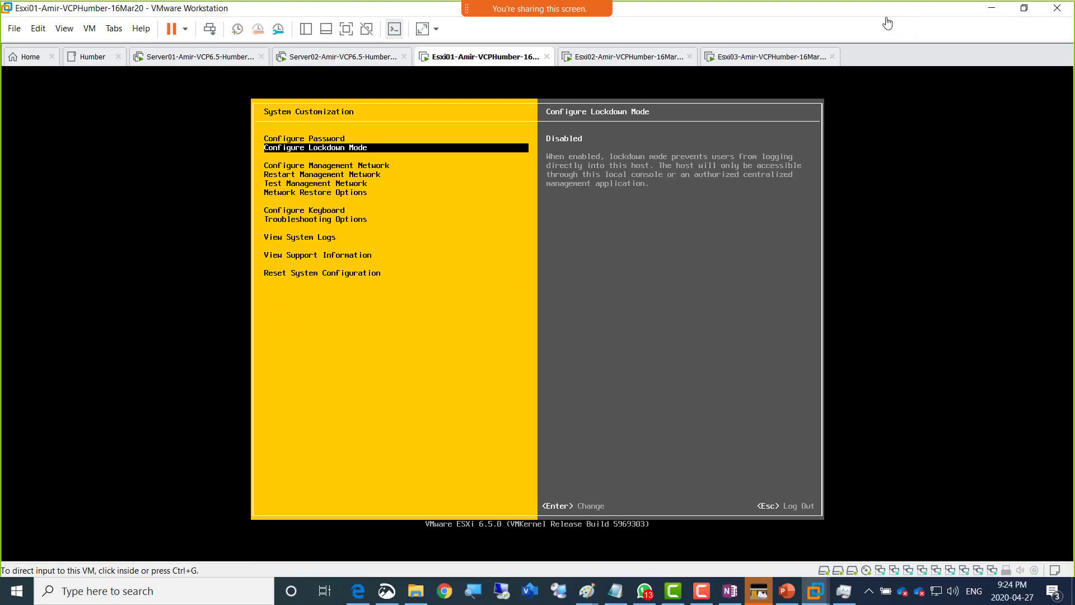
{"action": "left_click", "coordinate": [597, 62]}
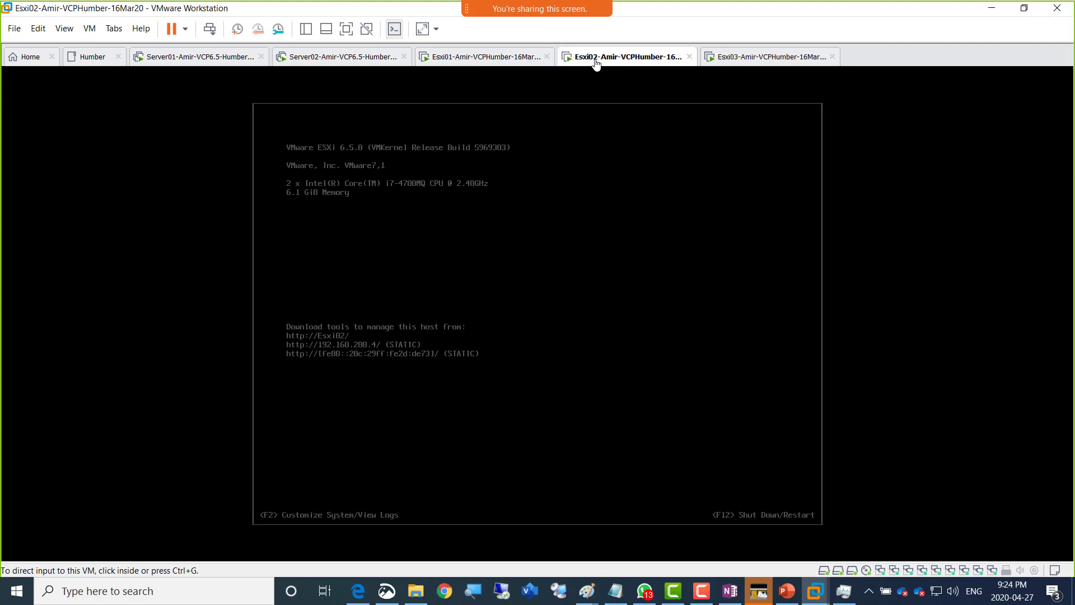
{"action": "left_click", "coordinate": [456, 61]}
{"action": "left_click", "coordinate": [321, 59]}
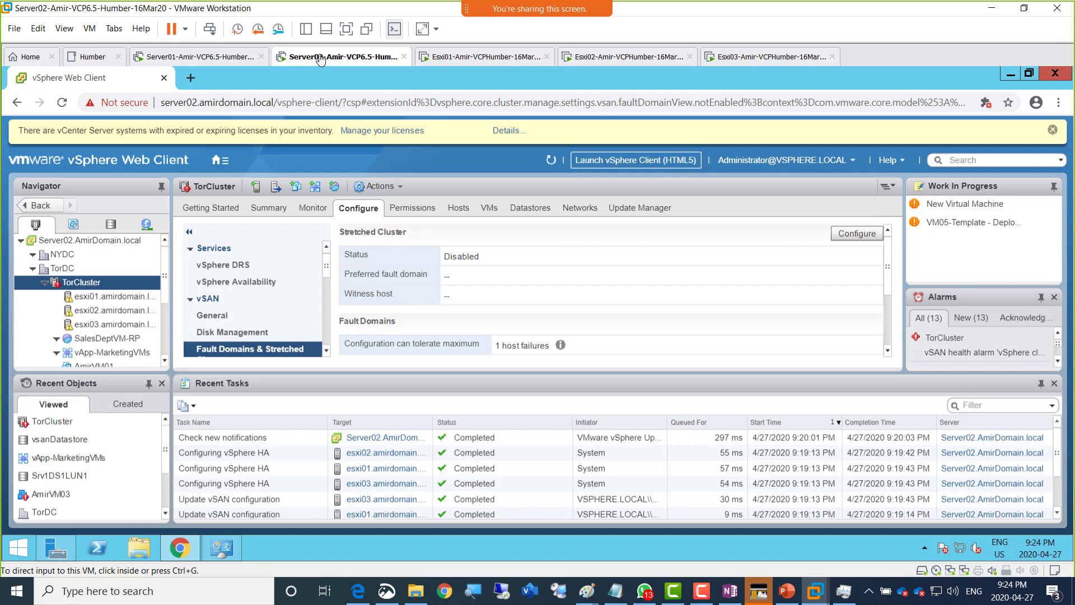
- Restart Server02 from the Start context menu with the reason Other (Unplanned)
{"action": "right_click", "coordinate": [18, 547]}
{"action": "mouse_move", "coordinate": [160, 518]}
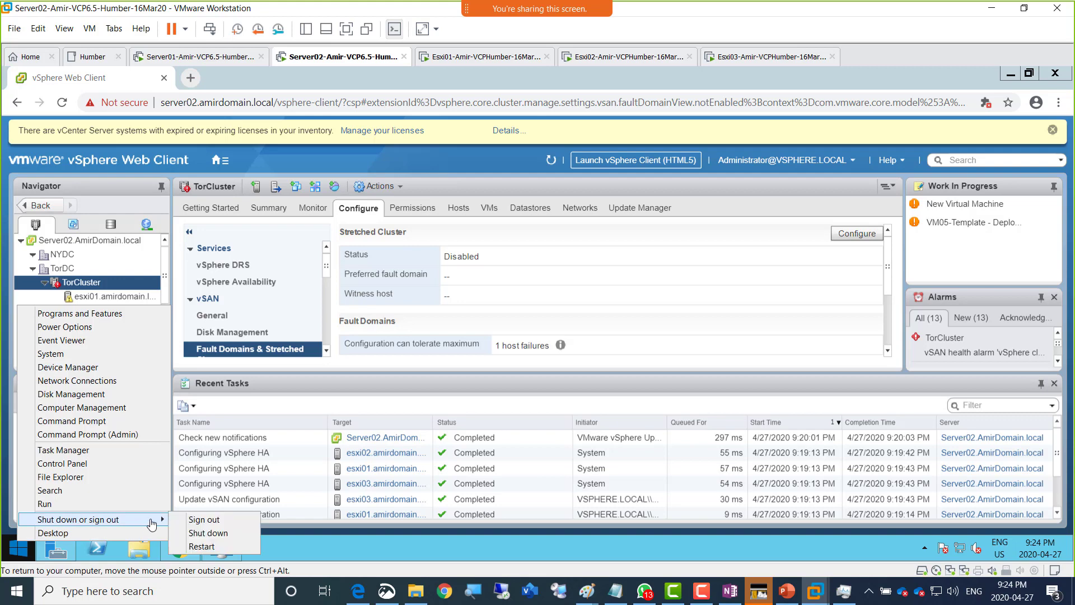
{"action": "left_click", "coordinate": [206, 545]}
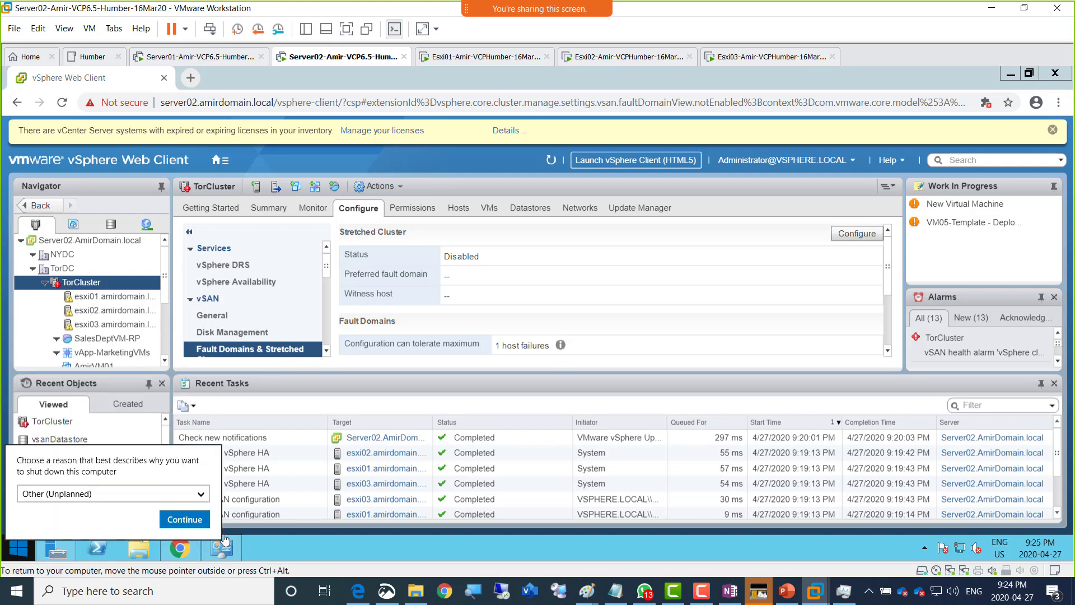
{"action": "left_click", "coordinate": [187, 525]}
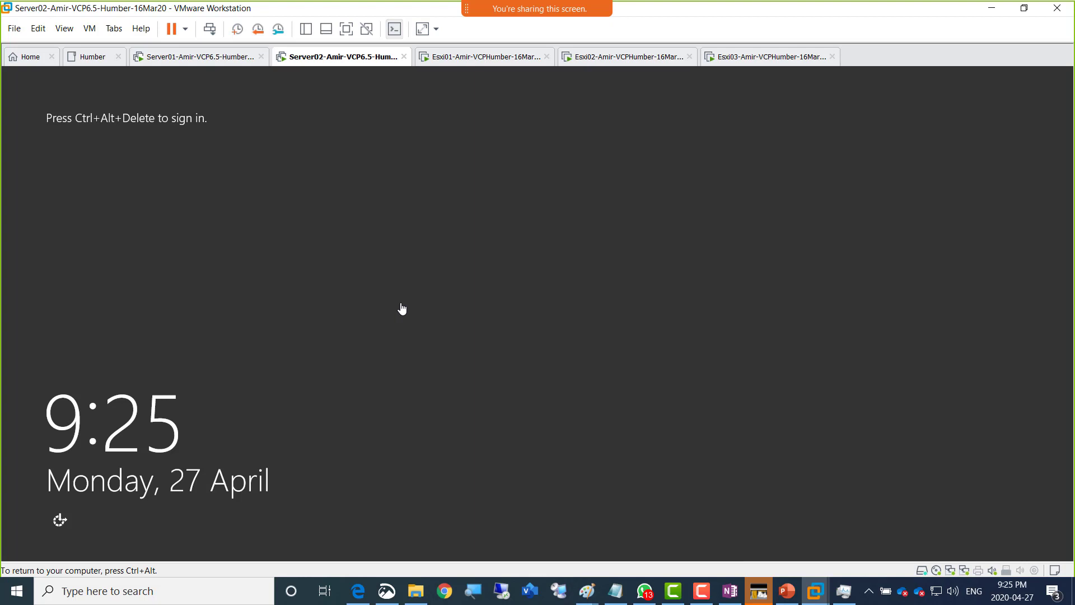
- Send Ctrl+Alt+Del and sign in to Server02 with the domain administrator password
{"action": "key", "text": "ctrl+alt"}
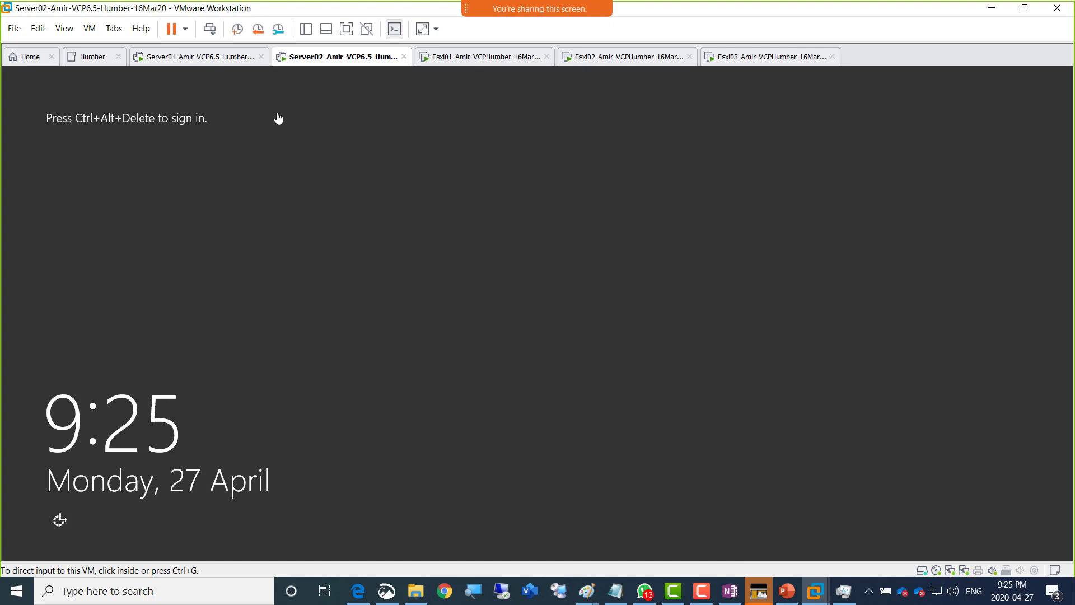
{"action": "left_click", "coordinate": [210, 29]}
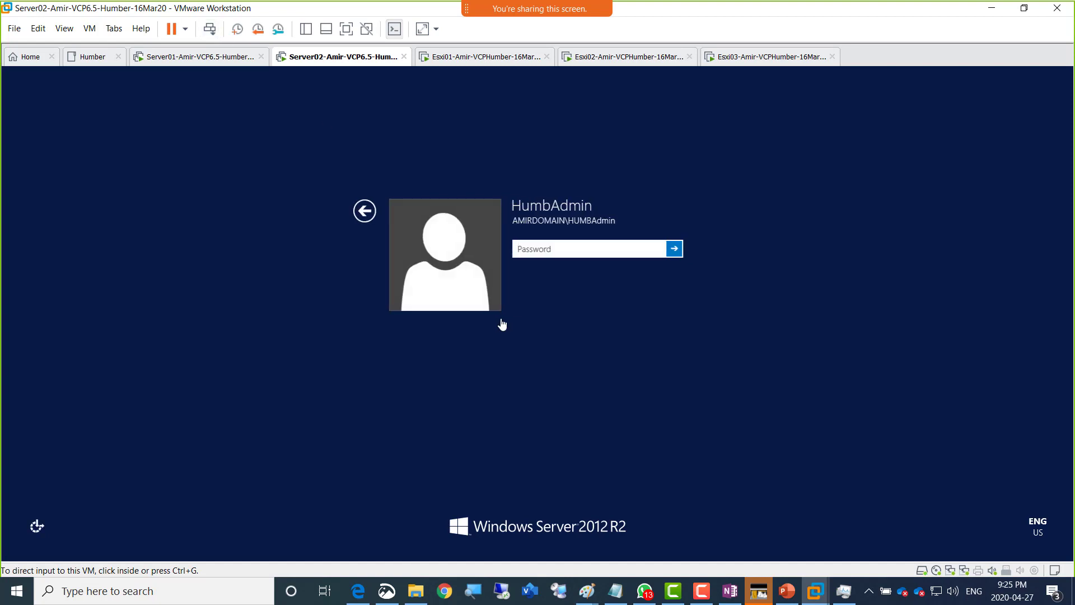
{"action": "left_click", "coordinate": [566, 253]}
{"action": "type", "text": "••••••••••"}
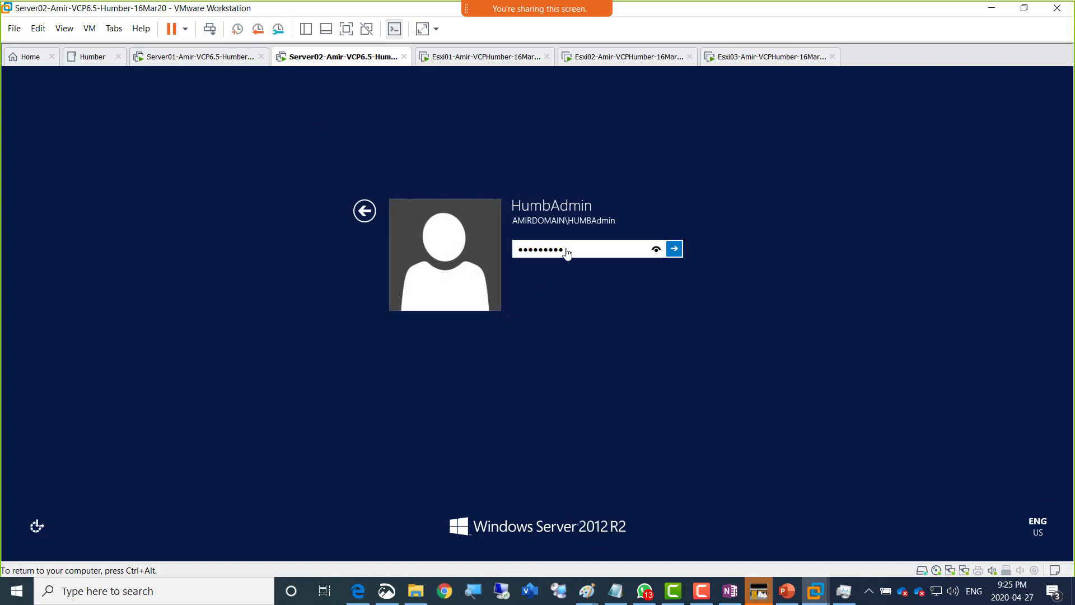
{"action": "key", "text": "Return"}
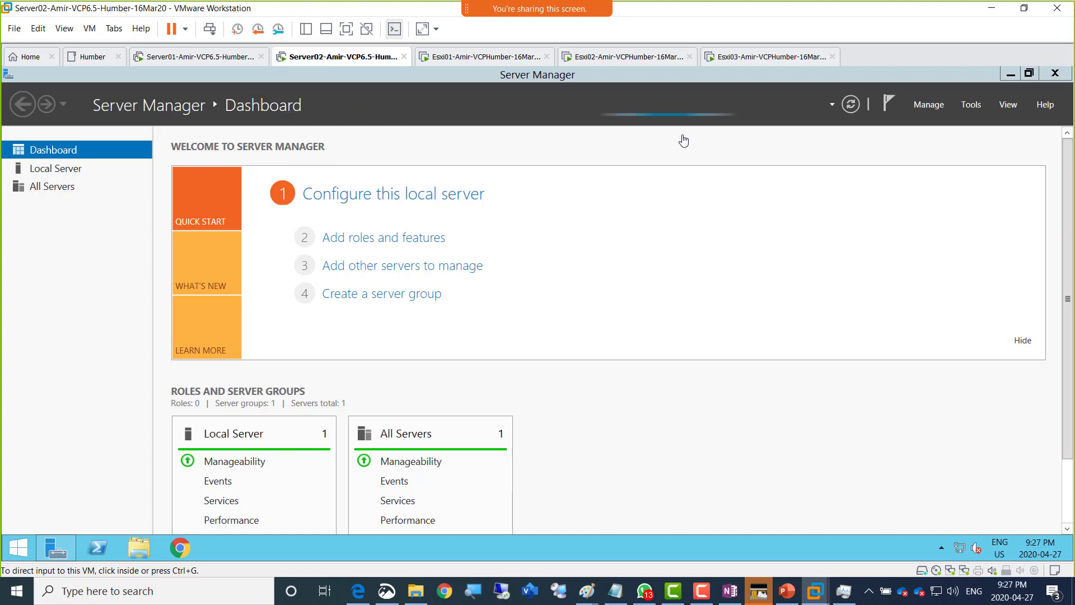
- Focus Server Manager and launch Chrome from the Server02 taskbar
{"action": "left_click", "coordinate": [683, 140]}
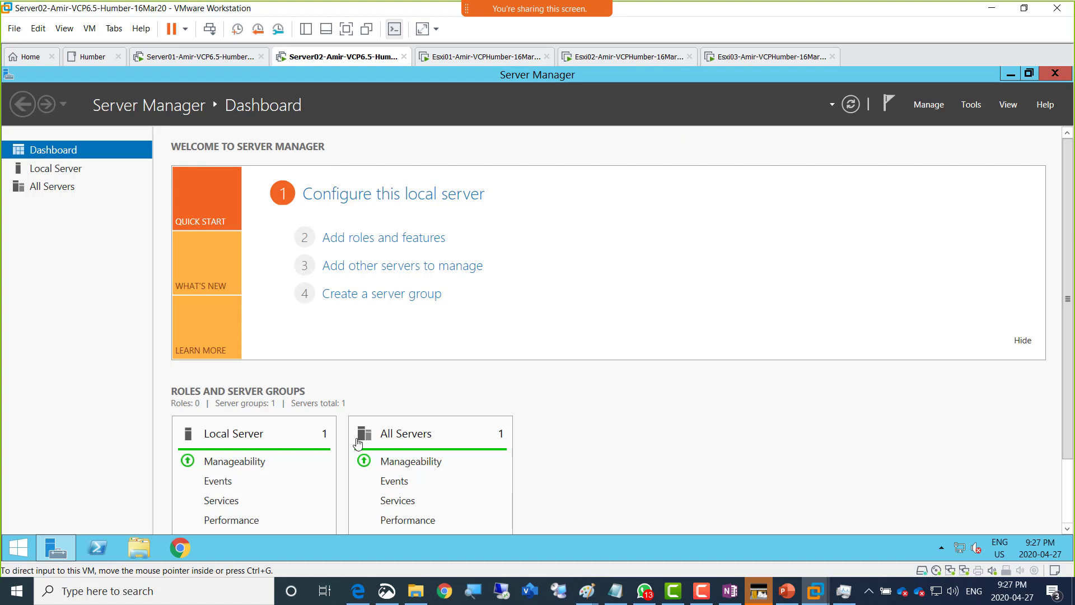
{"action": "left_click", "coordinate": [179, 553]}
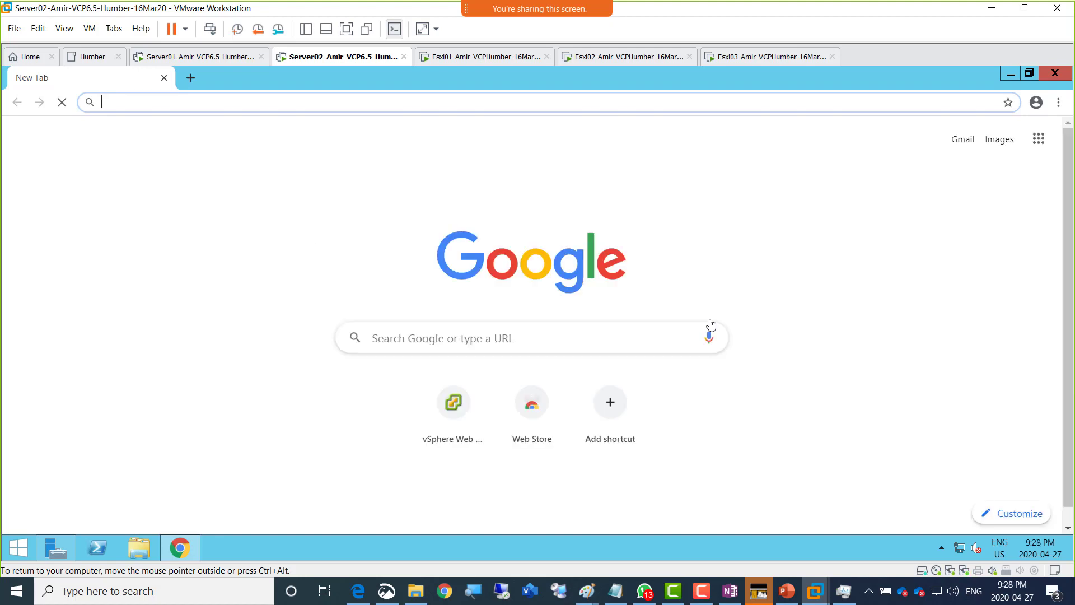
- Load the autocompleted server02 vSphere client URL, getting 503 Service Unavailable, then switch to WhatsApp
{"action": "type", "text": "ser"}
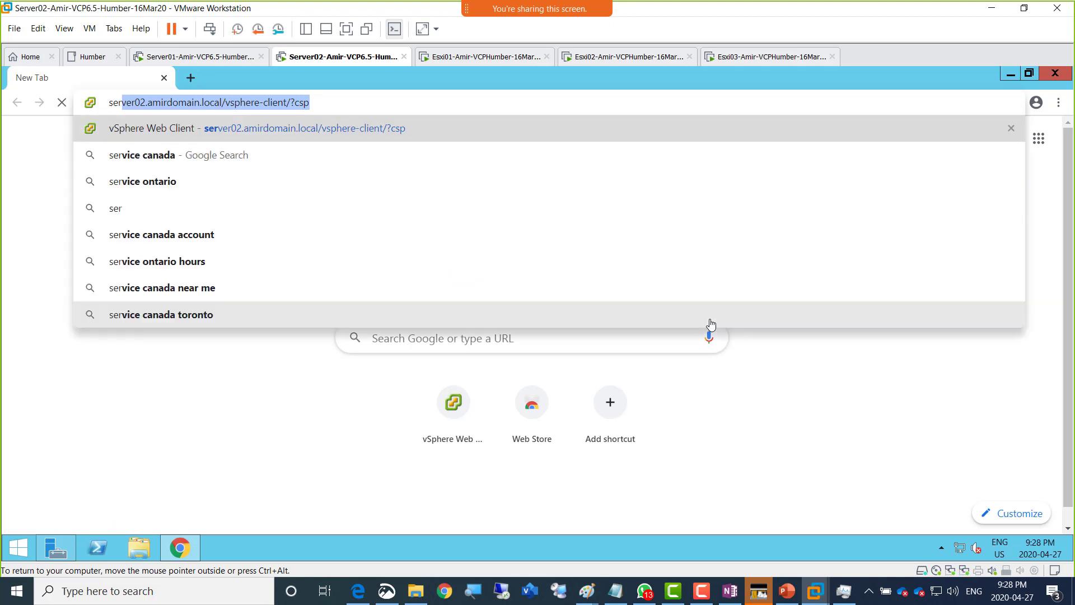
{"action": "key", "text": "Return"}
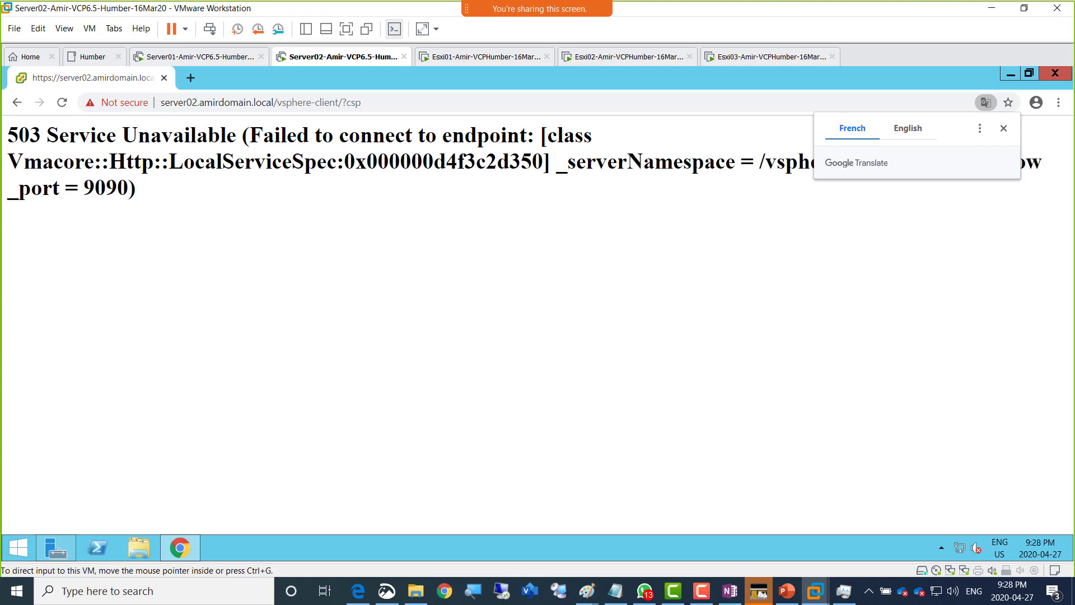
{"action": "left_click", "coordinate": [644, 591]}
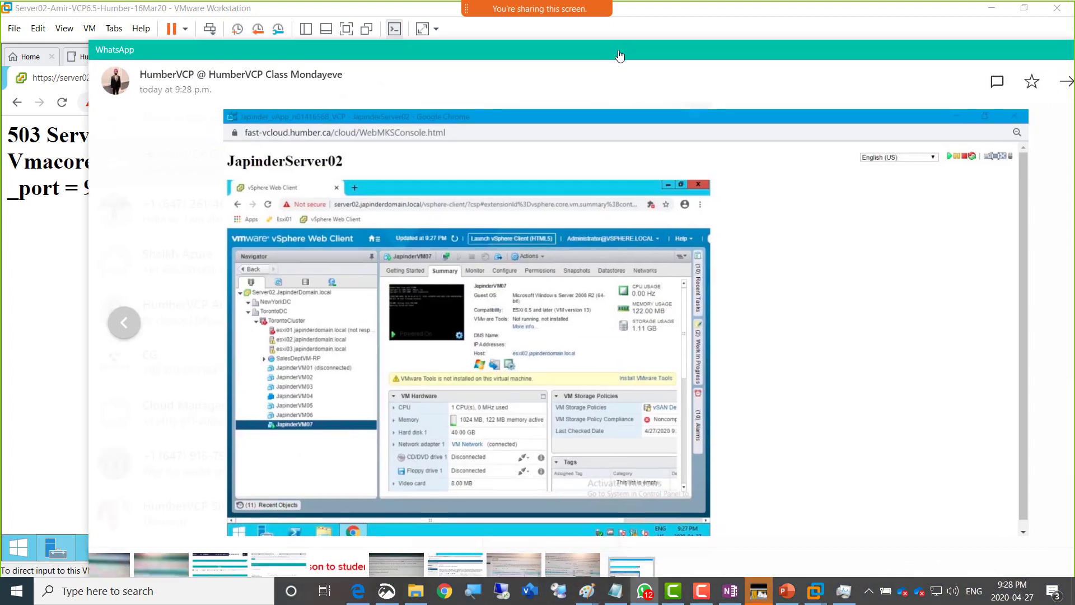
- Maximize and zoom the shared vSphere screenshot, then drag WhatsApp aside to reveal Chrome's 503 page
{"action": "double_click", "coordinate": [809, 56]}
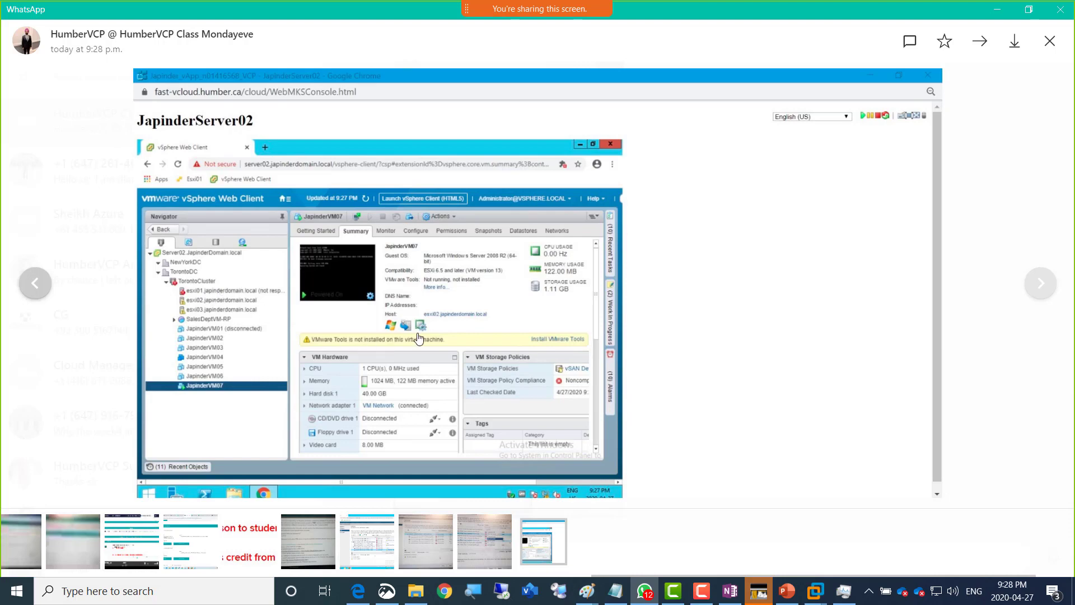
{"action": "left_click", "coordinate": [580, 373]}
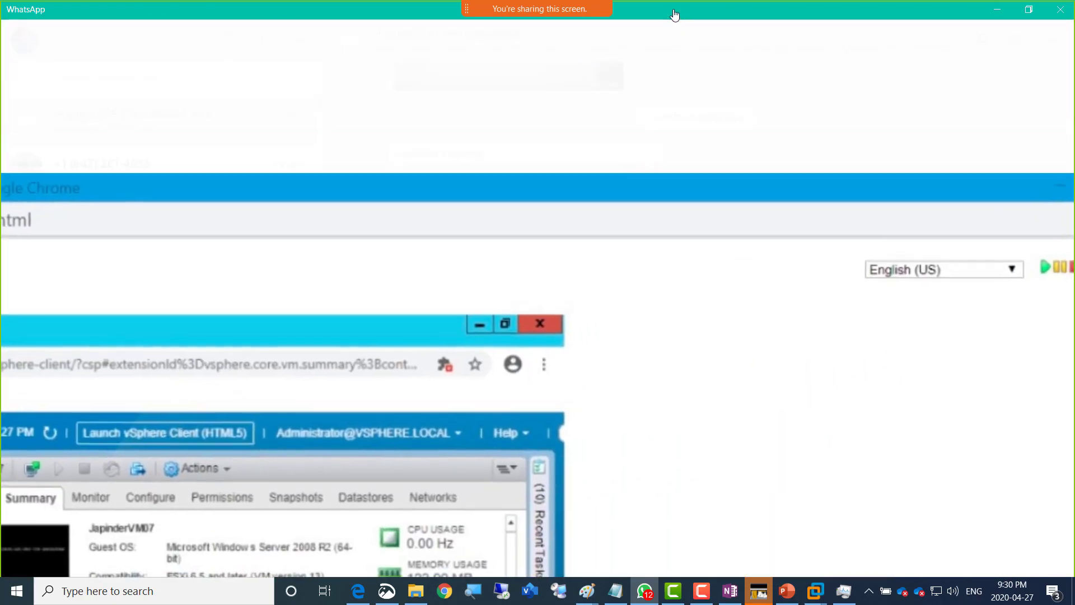
{"action": "left_click_drag", "start_coordinate": [674, 13], "coordinate": [1074, 90]}
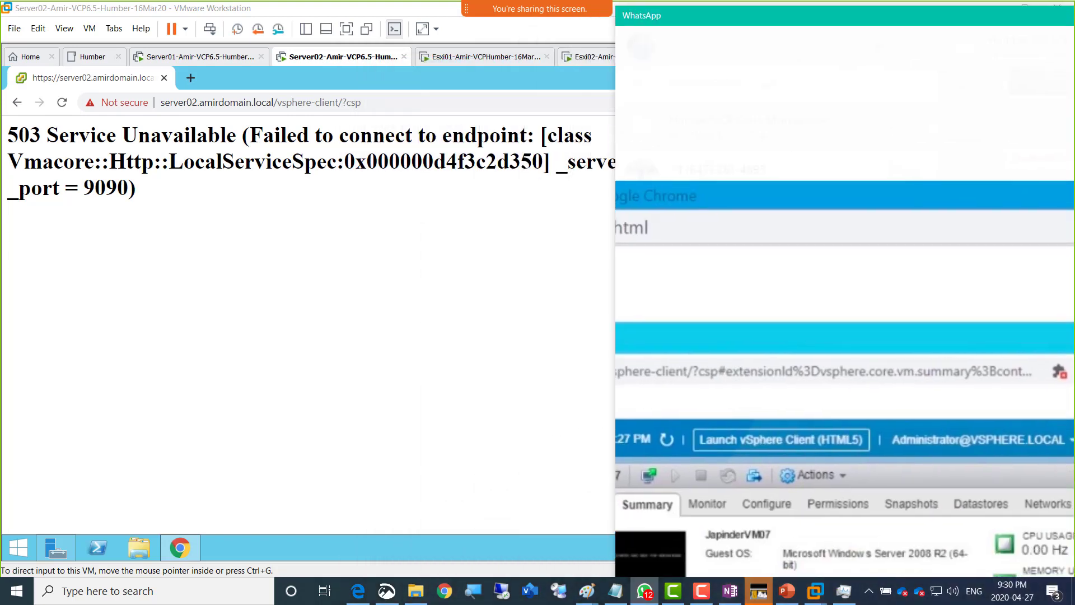
{"action": "key", "text": "super+Up"}
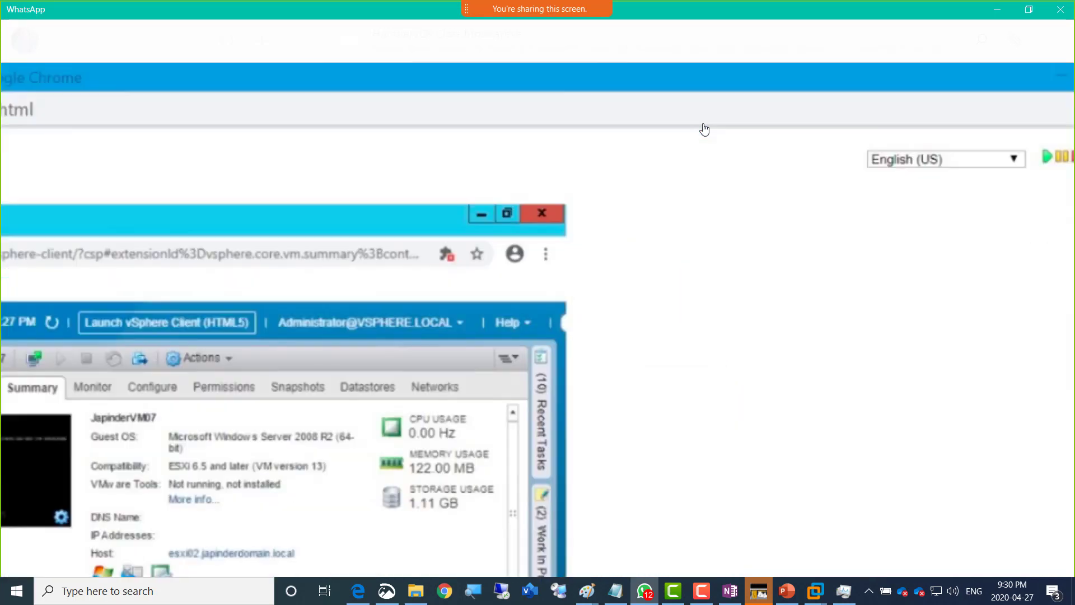
{"action": "left_click", "coordinate": [703, 127]}
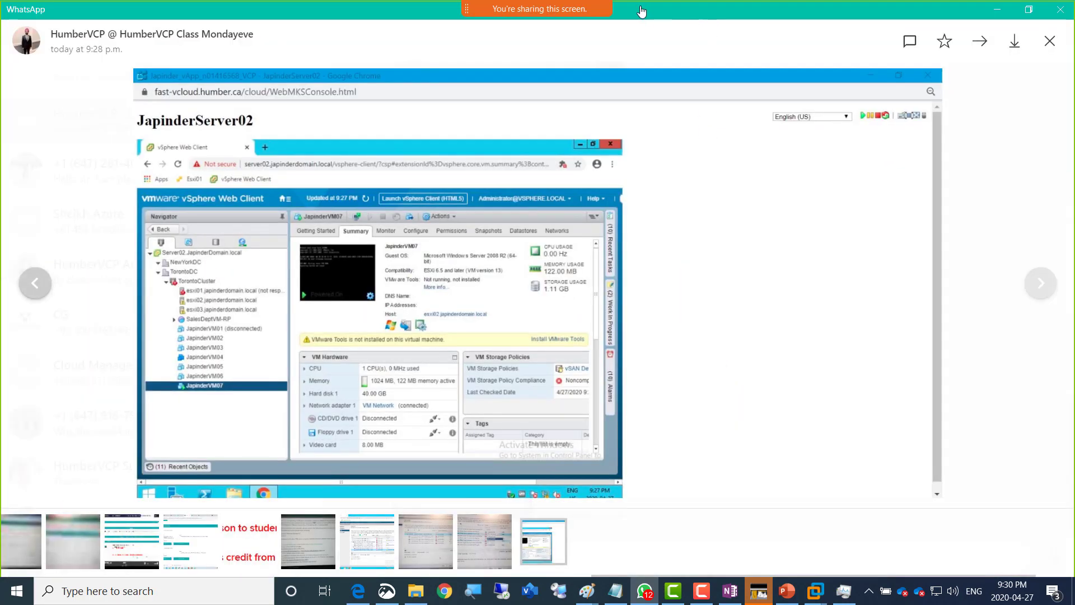
{"action": "left_click_drag", "start_coordinate": [642, 9], "coordinate": [1074, 64]}
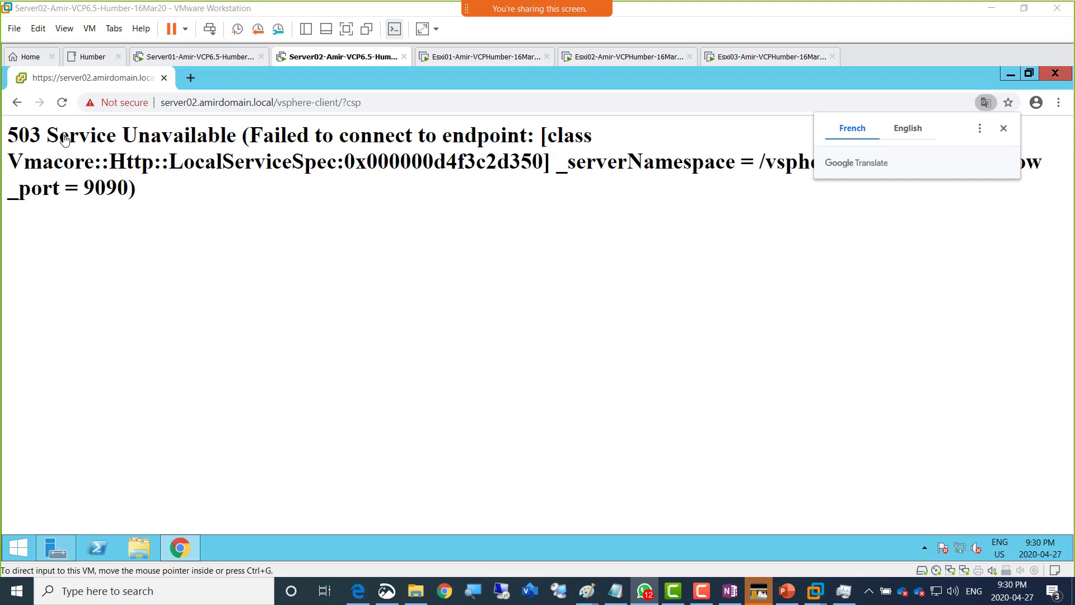
- Reload server02.amirdomain.local/vsphere-client/, now a 404 Page not found, then switch to WhatsApp
{"action": "left_click", "coordinate": [62, 103]}
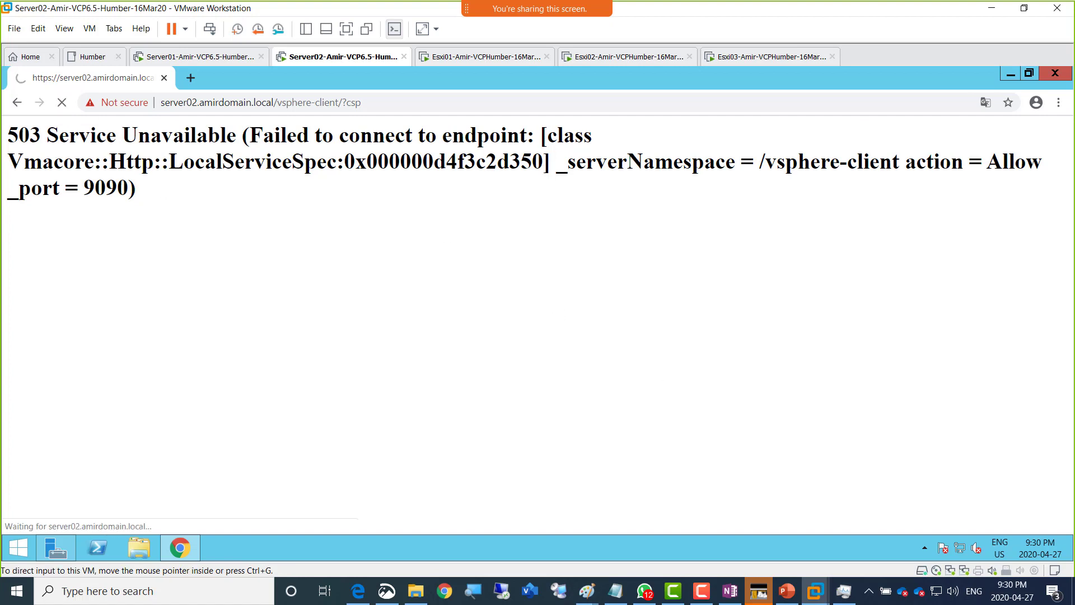
{"action": "left_click", "coordinate": [644, 591]}
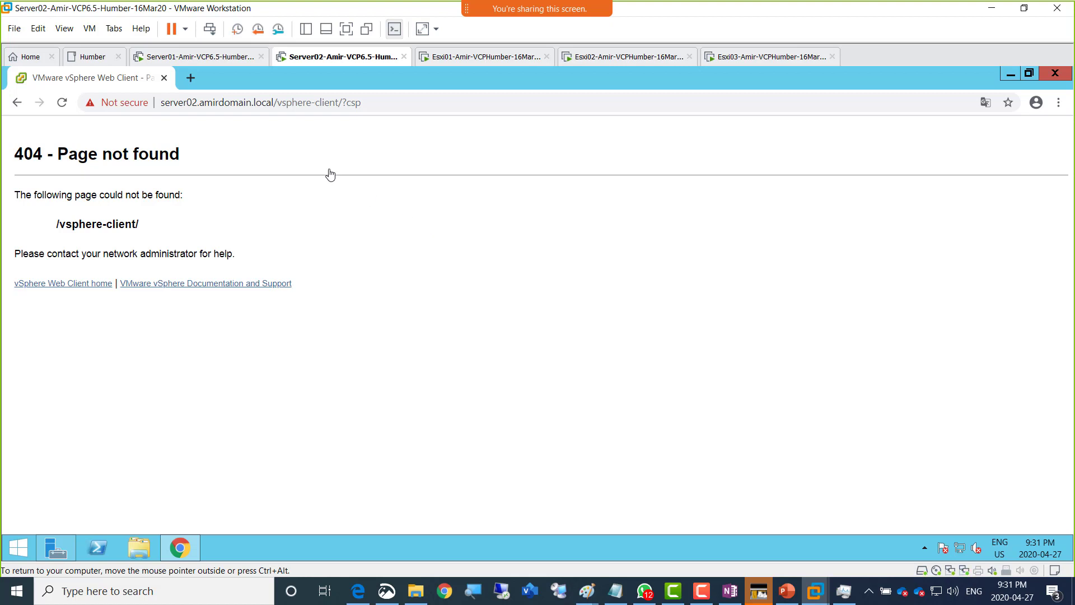
- Follow the 'vSphere Web Client home' link from the 404 page
{"action": "left_click", "coordinate": [80, 287]}
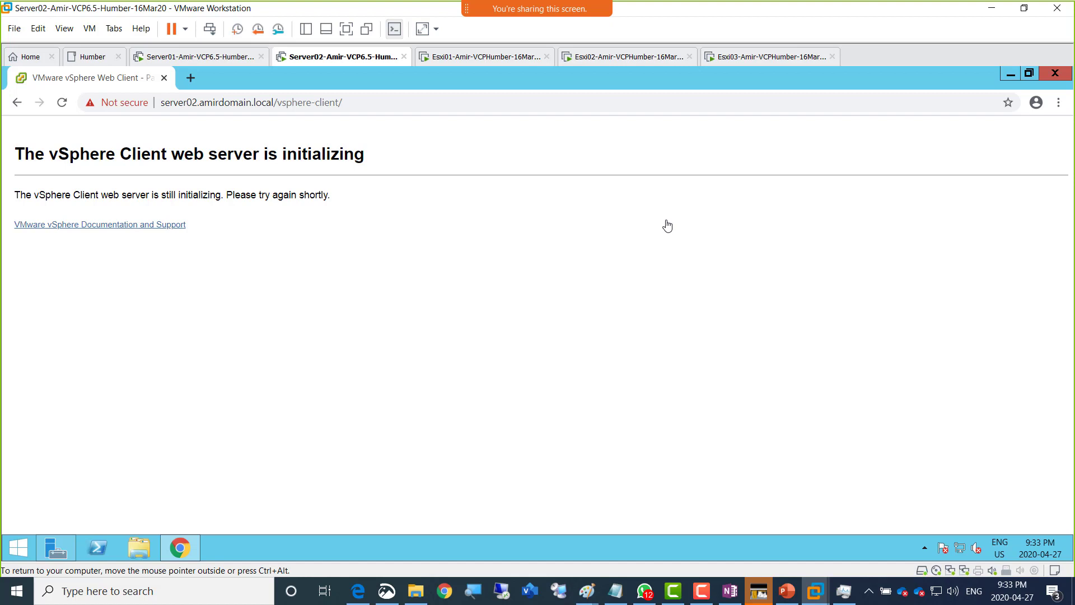
{"action": "left_click", "coordinate": [63, 102]}
{"action": "left_click", "coordinate": [62, 102]}
- Reload until the vCenter Single Sign-On login page appears
{"action": "left_click", "coordinate": [61, 107]}
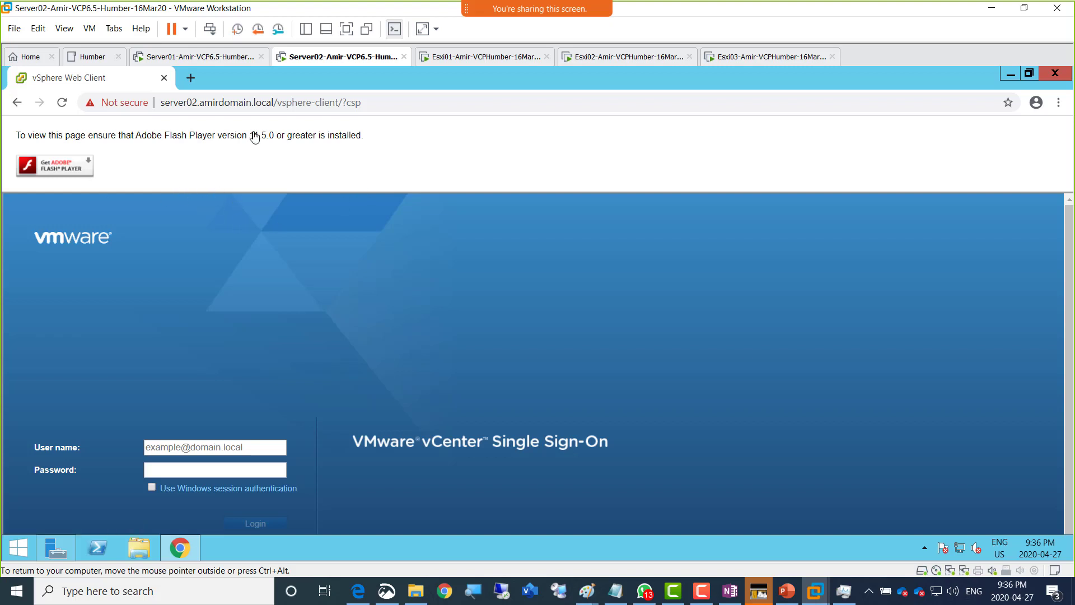
- Set Flash to Allow in the site's permission settings and reload the vSphere Web Client page
{"action": "left_click", "coordinate": [126, 105]}
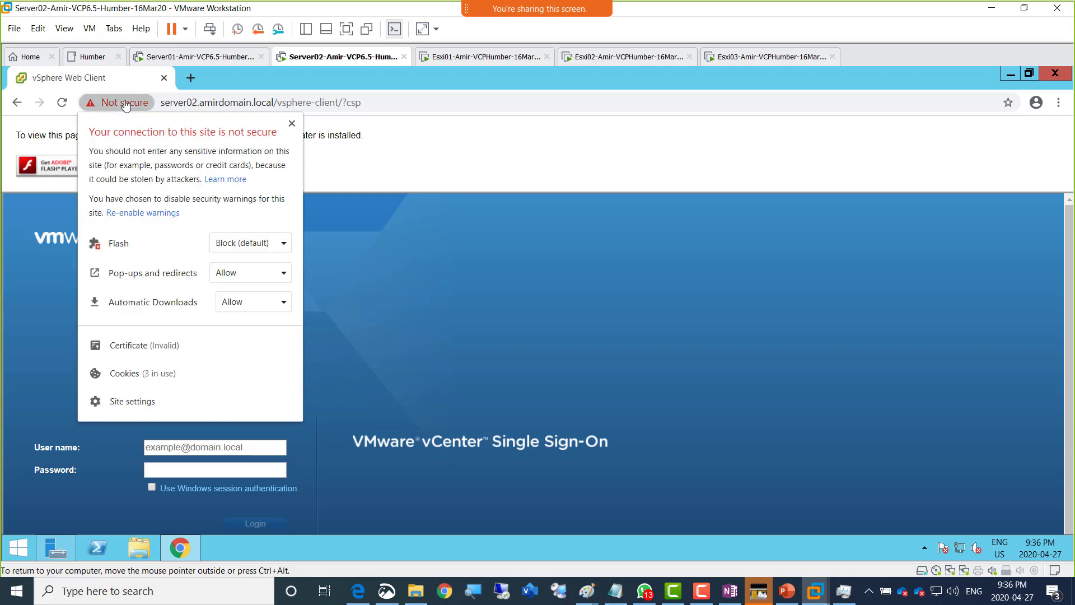
{"action": "left_click", "coordinate": [224, 247]}
{"action": "left_click", "coordinate": [235, 286]}
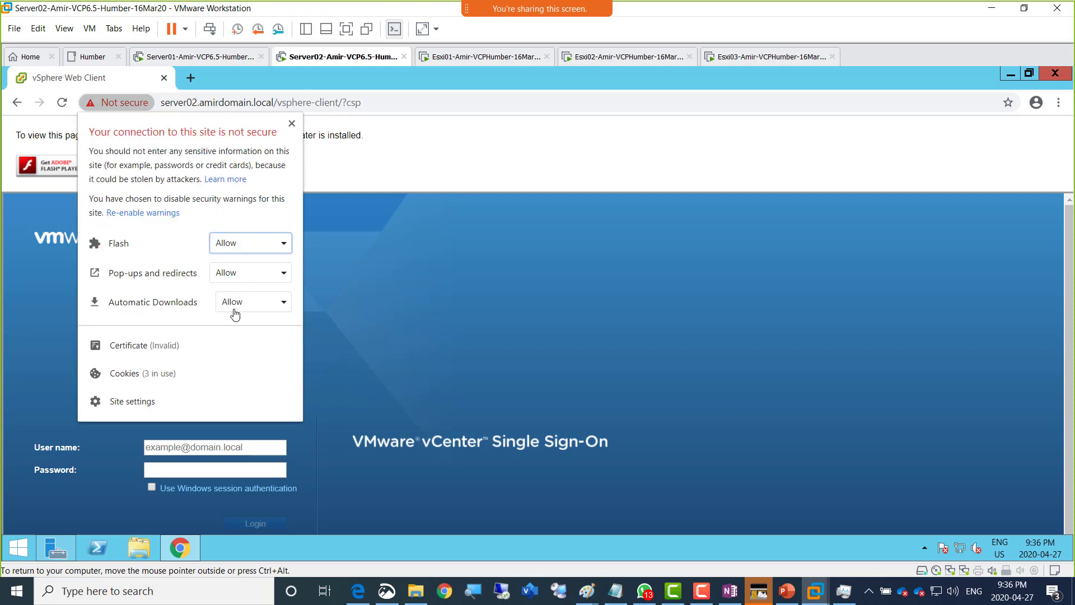
{"action": "left_click", "coordinate": [31, 349]}
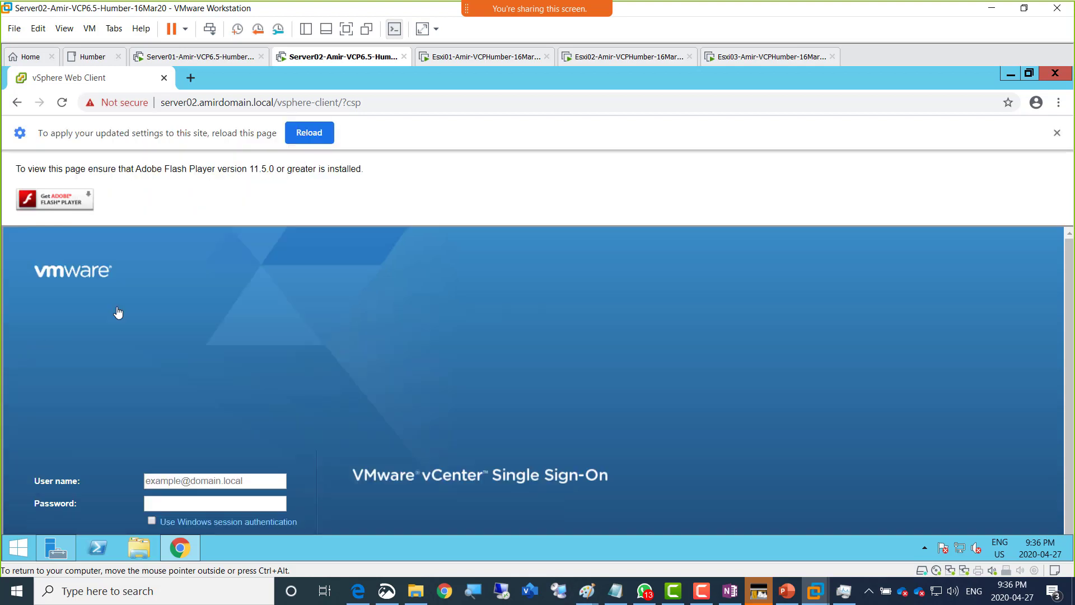
{"action": "left_click", "coordinate": [309, 133]}
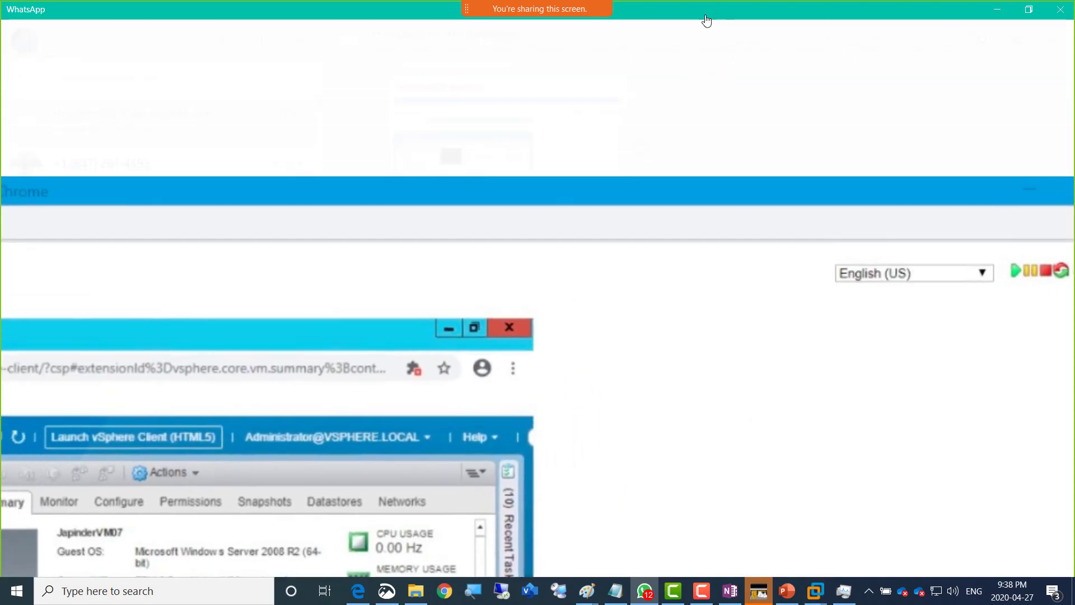
- Drag the WhatsApp call window off to the right to uncover the vCenter login page
{"action": "left_click_drag", "start_coordinate": [678, 15], "coordinate": [1074, 24]}
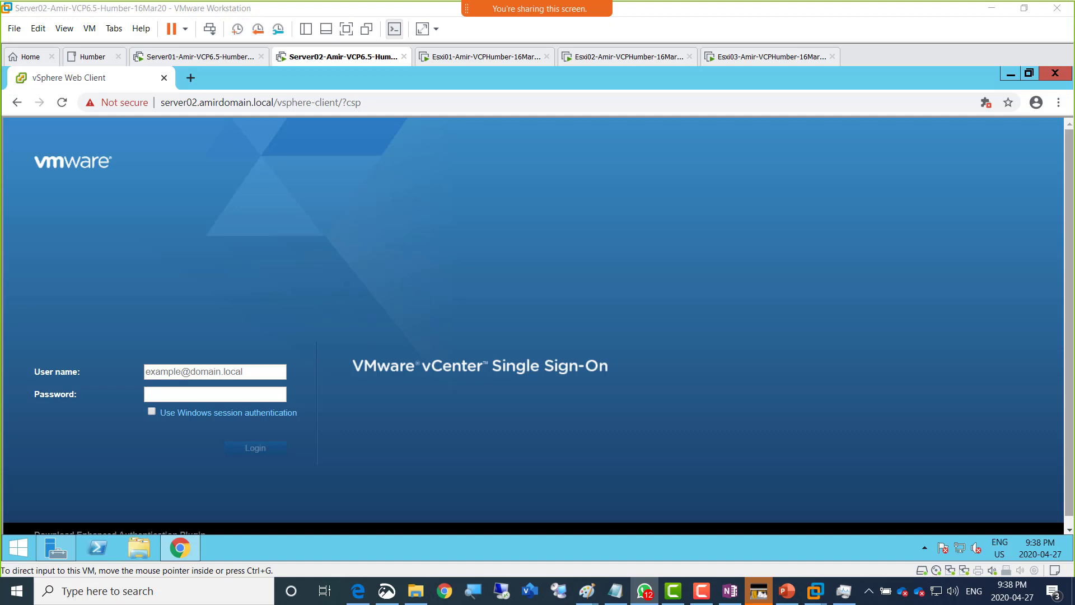
- Drag the WhatsApp call window back over the VM to view JapinderVM07's shared summary
{"action": "left_click_drag", "start_coordinate": [1074, 98], "coordinate": [398, 7]}
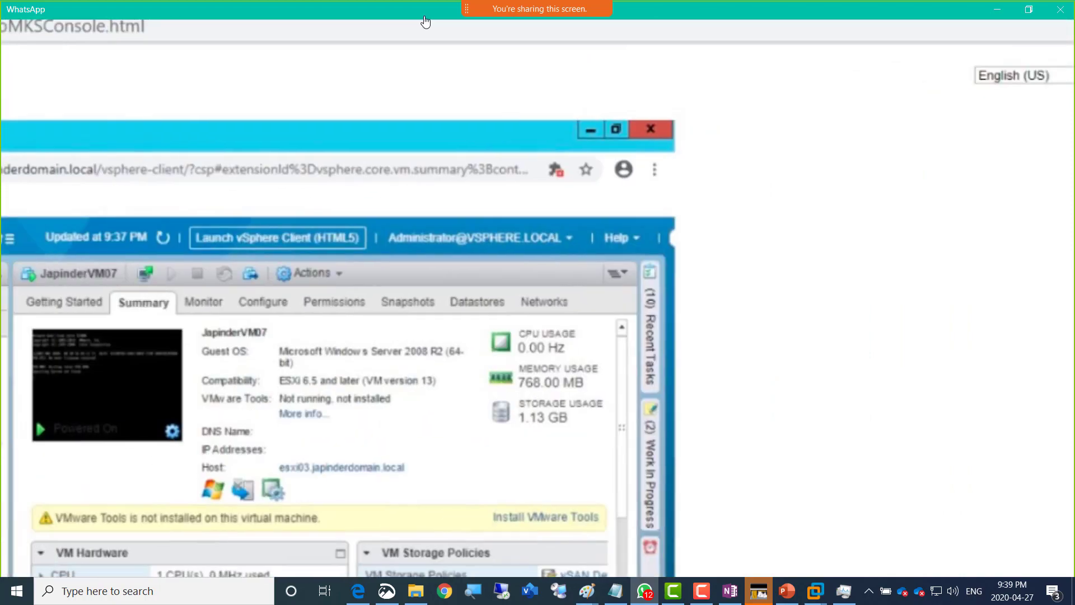
- Move the WhatsApp call window off-screen again to reveal the Single Sign-On login page
{"action": "left_click_drag", "start_coordinate": [645, 12], "coordinate": [1074, 63]}
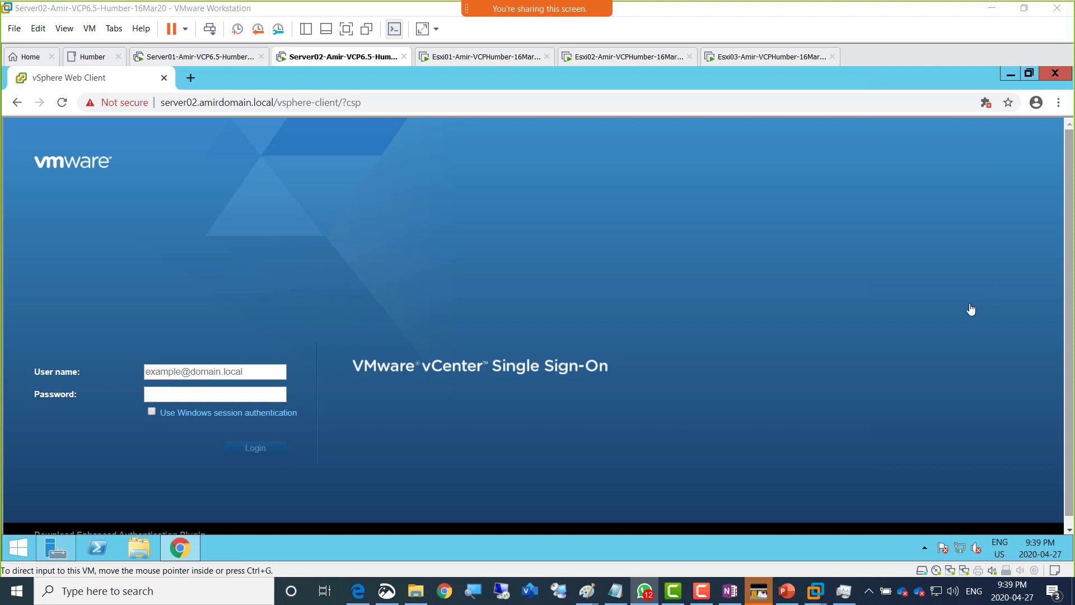
{"action": "left_click", "coordinate": [212, 371]}
{"action": "left_click", "coordinate": [211, 372]}
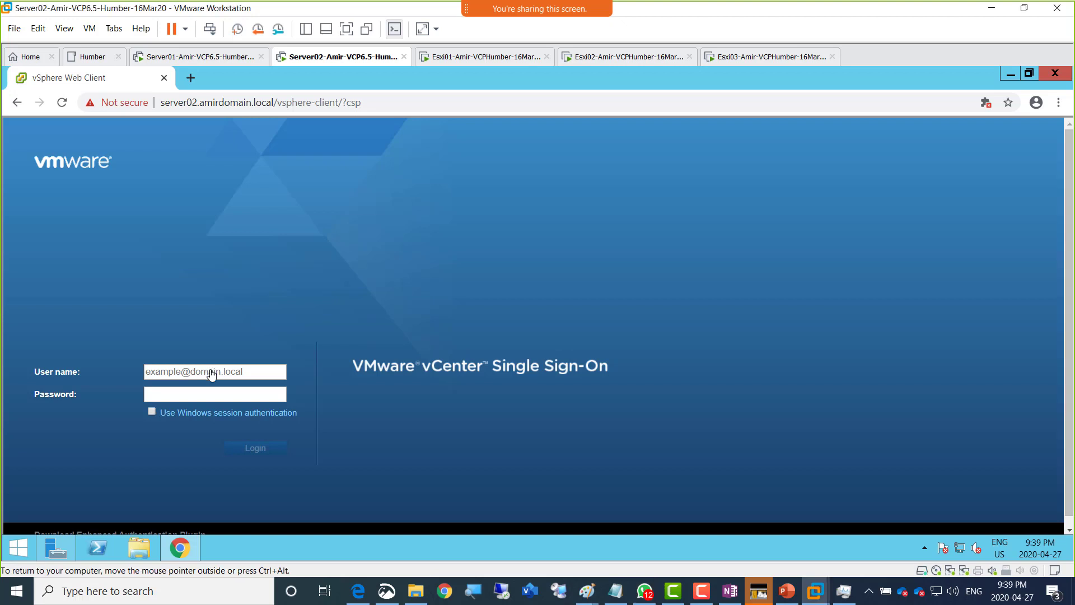
{"action": "type", "text": "adminis"}
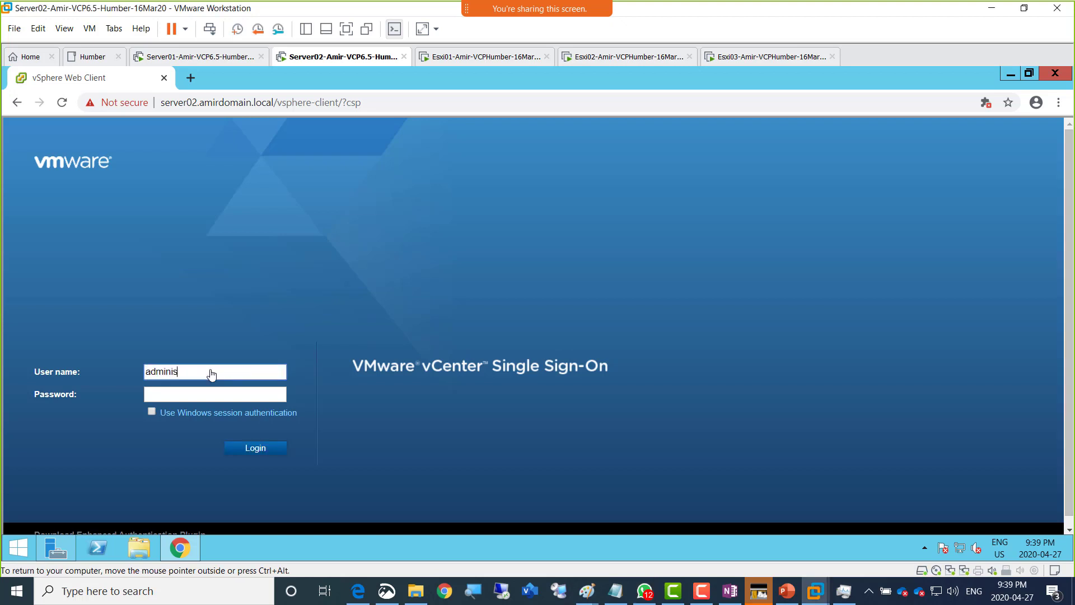
{"action": "type", "text": "trator@"}
{"action": "type", "text": "vsphere.local"}
{"action": "key", "text": "Tab"}
{"action": "type", "text": "P@ssw0rd!"}
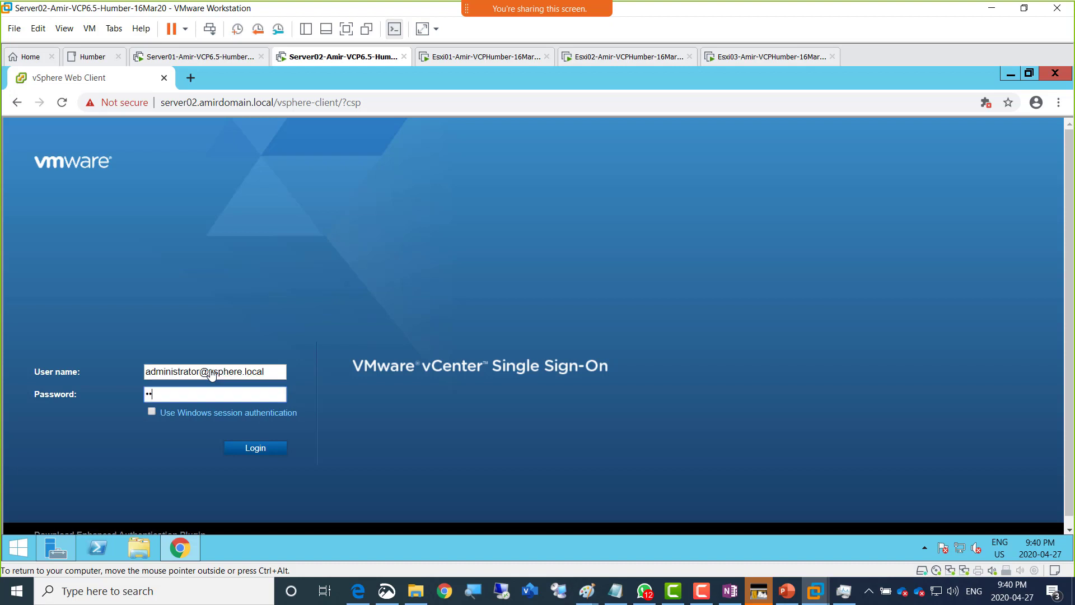
{"action": "type", "text": "123"}
{"action": "key", "text": "Return"}
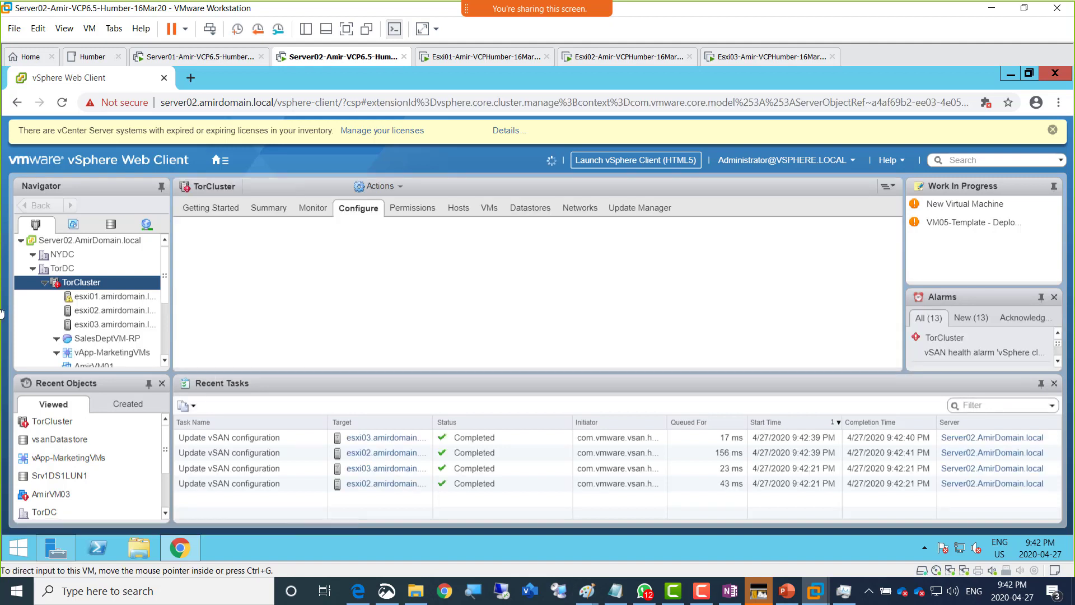
- Switch the Navigator to the Storage view to reach vsanDatastore's Hosts tab
{"action": "left_click", "coordinate": [110, 227]}
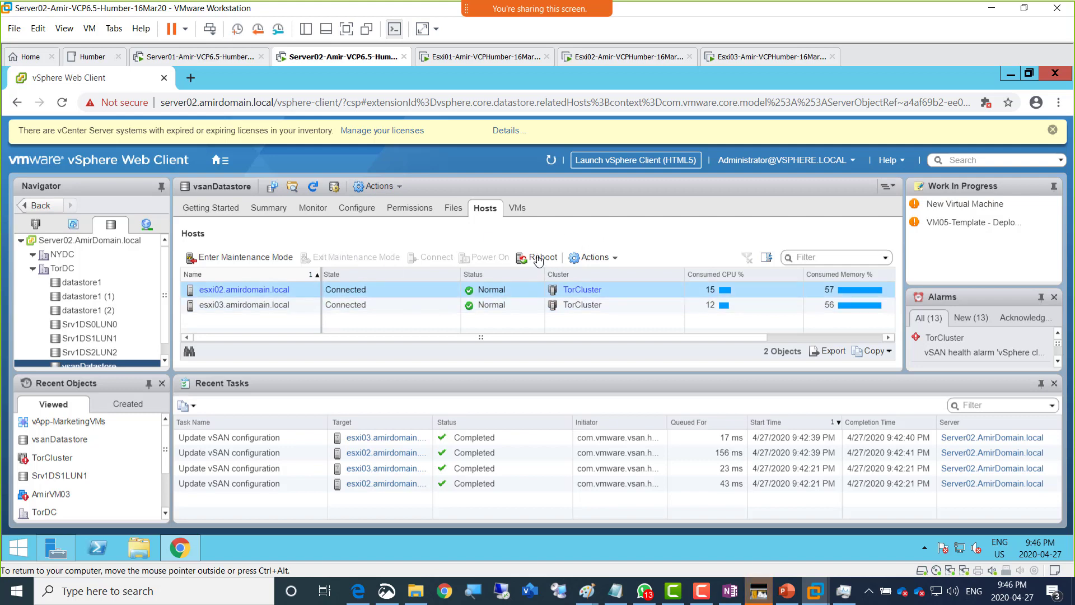
{"action": "left_click", "coordinate": [306, 305]}
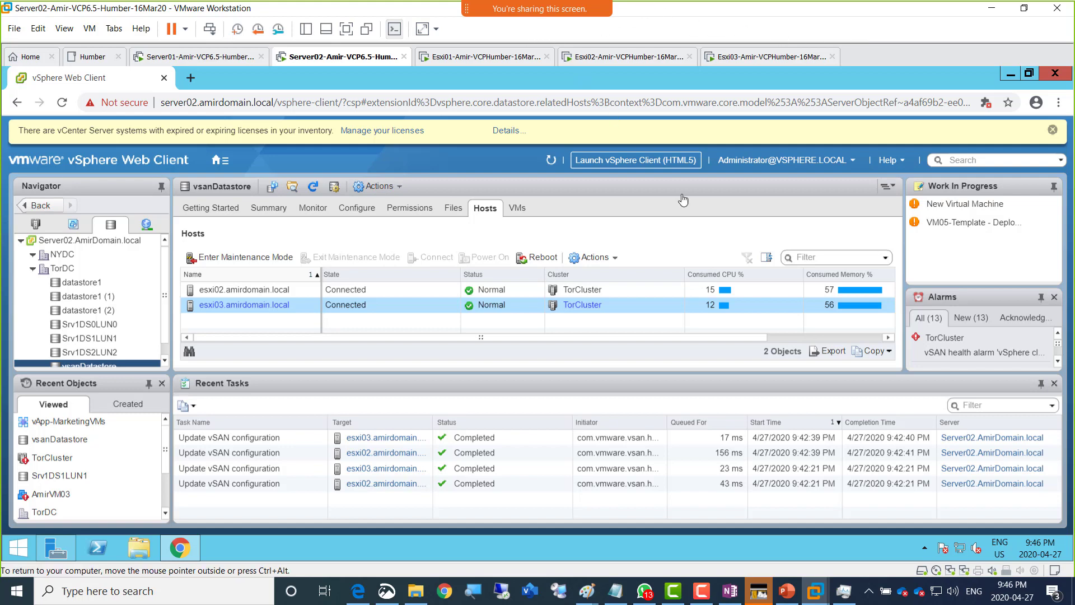
{"action": "left_click", "coordinate": [701, 598]}
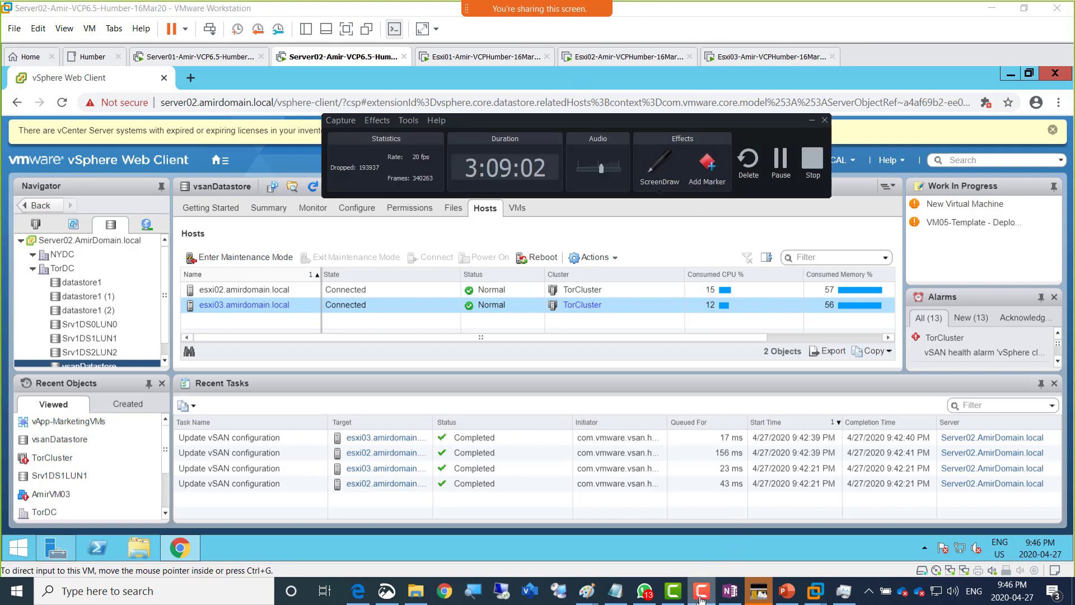